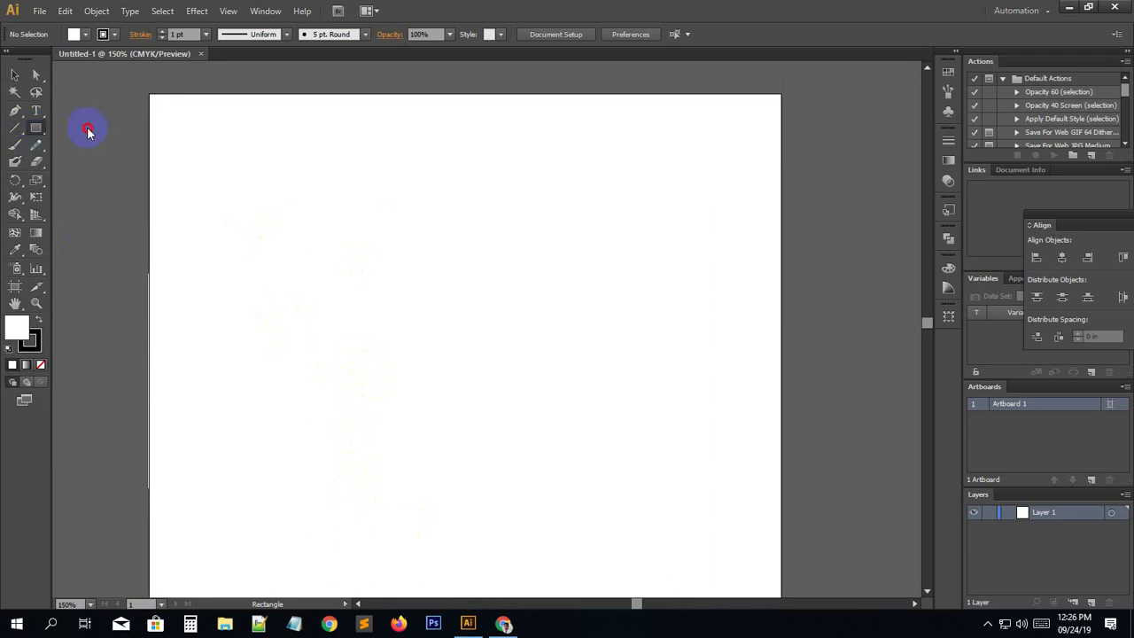
Draw a rectangle about 1.51 in wide and 1.86 in high in the artboard's upper-left area.
{"action": "left_click_drag", "start_coordinate": [218, 146], "coordinate": [335, 289]}
{"action": "left_click", "coordinate": [498, 270]}
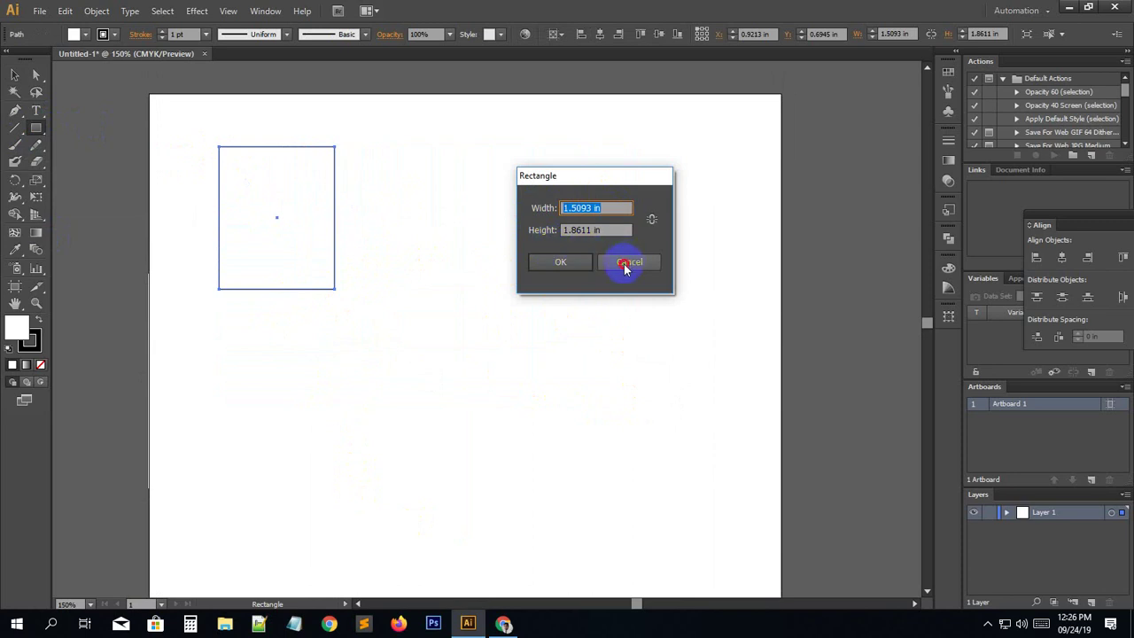
{"action": "left_click", "coordinate": [625, 262]}
{"action": "left_click", "coordinate": [15, 75]}
{"action": "left_click", "coordinate": [112, 107]}
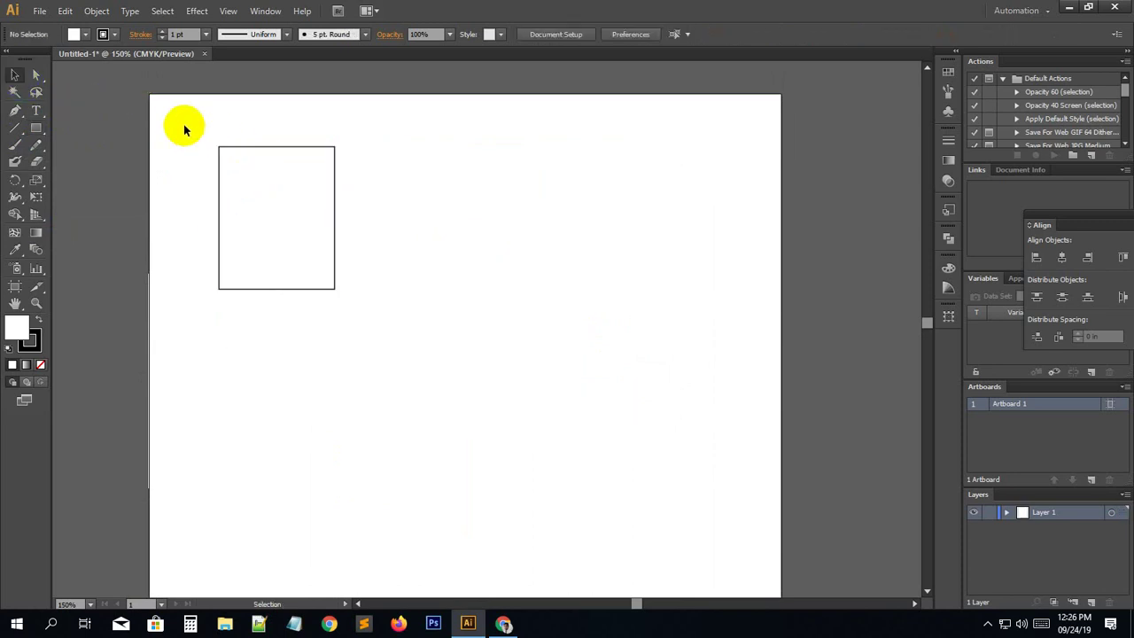
Select the rectangle and give it a red fill of about C 13.71, M 91.34, Y 82.32, K 3.38.
{"action": "left_click_drag", "start_coordinate": [182, 115], "coordinate": [288, 218]}
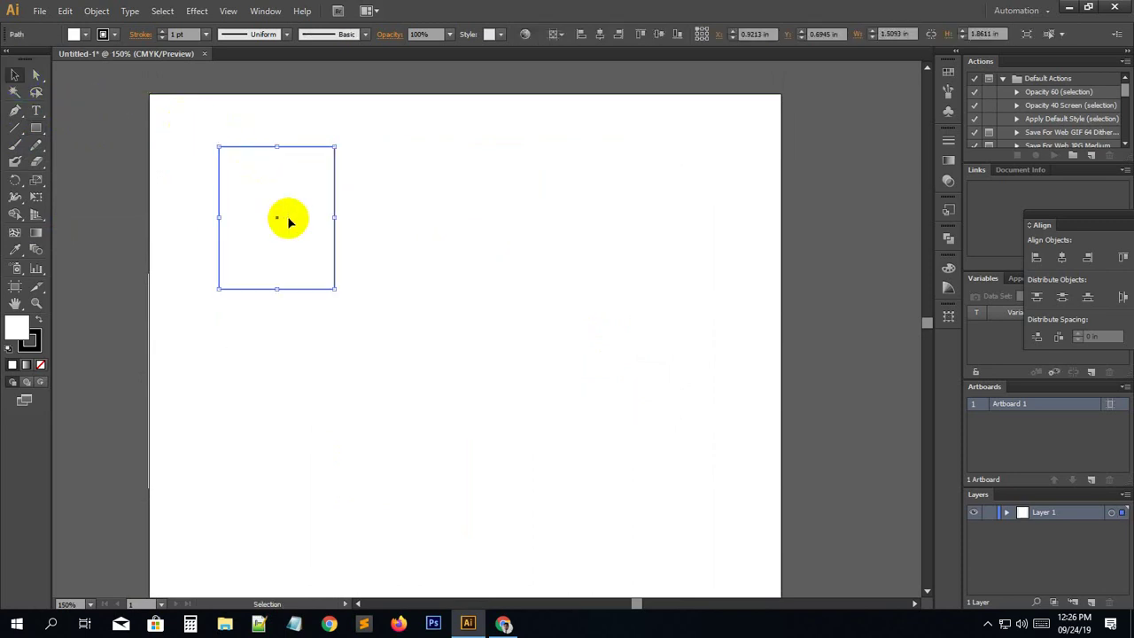
{"action": "double_click", "coordinate": [12, 330]}
{"action": "left_click", "coordinate": [720, 289]}
{"action": "left_click", "coordinate": [930, 257]}
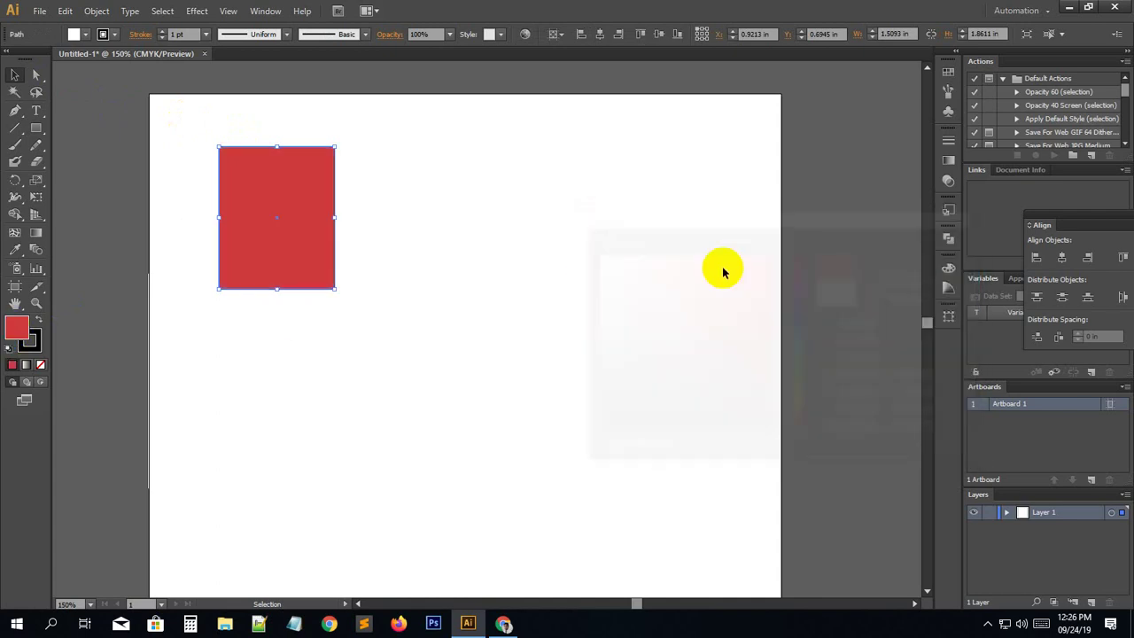
Set the rectangle's stroke to a blue of about C 89.69, M 78.04, Y 0, K 0.
{"action": "double_click", "coordinate": [34, 347]}
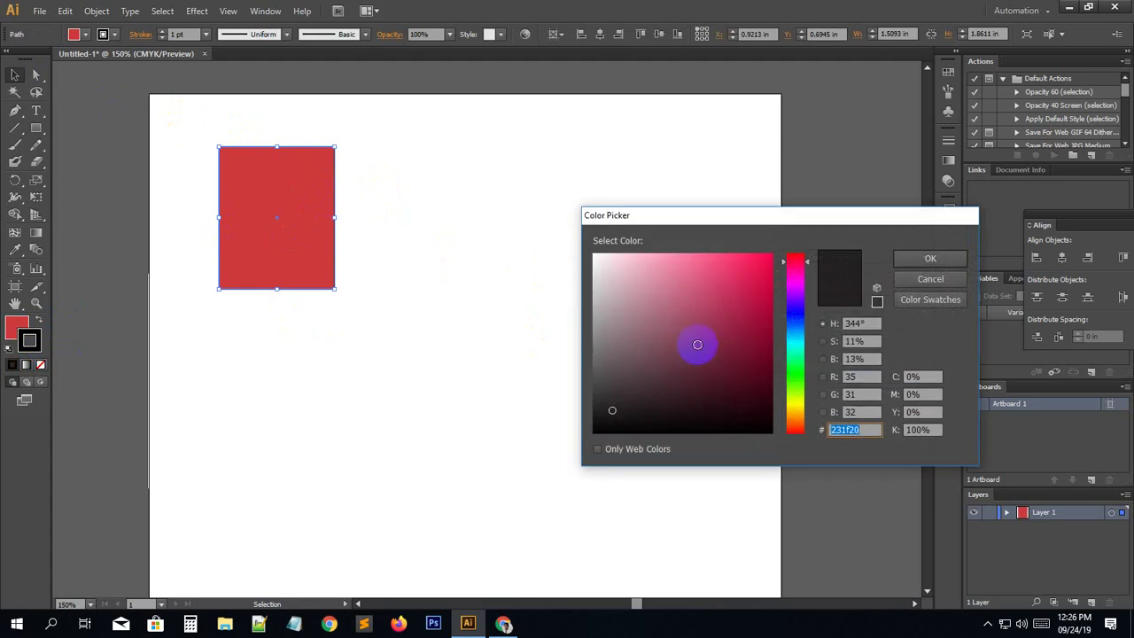
{"action": "left_click", "coordinate": [795, 321]}
{"action": "left_click", "coordinate": [757, 291]}
{"action": "left_click", "coordinate": [896, 259]}
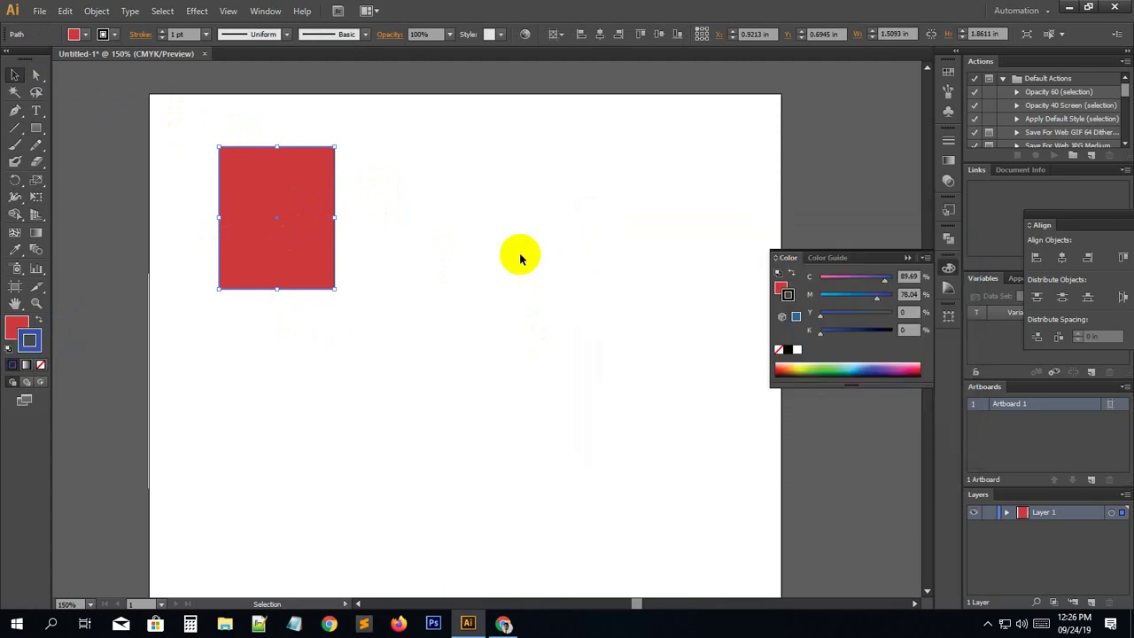
Increase the rectangle's stroke weight to 6 pt and deselect it.
{"action": "left_click", "coordinate": [162, 31]}
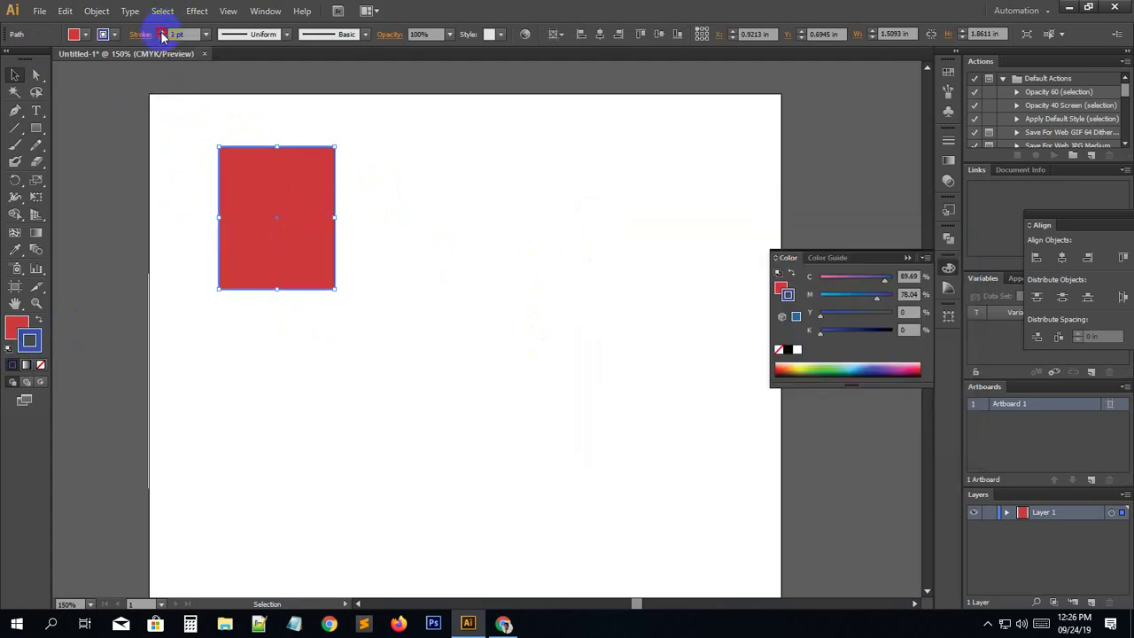
{"action": "left_click", "coordinate": [162, 31]}
{"action": "left_click", "coordinate": [162, 31]}
{"action": "left_click", "coordinate": [162, 31]}
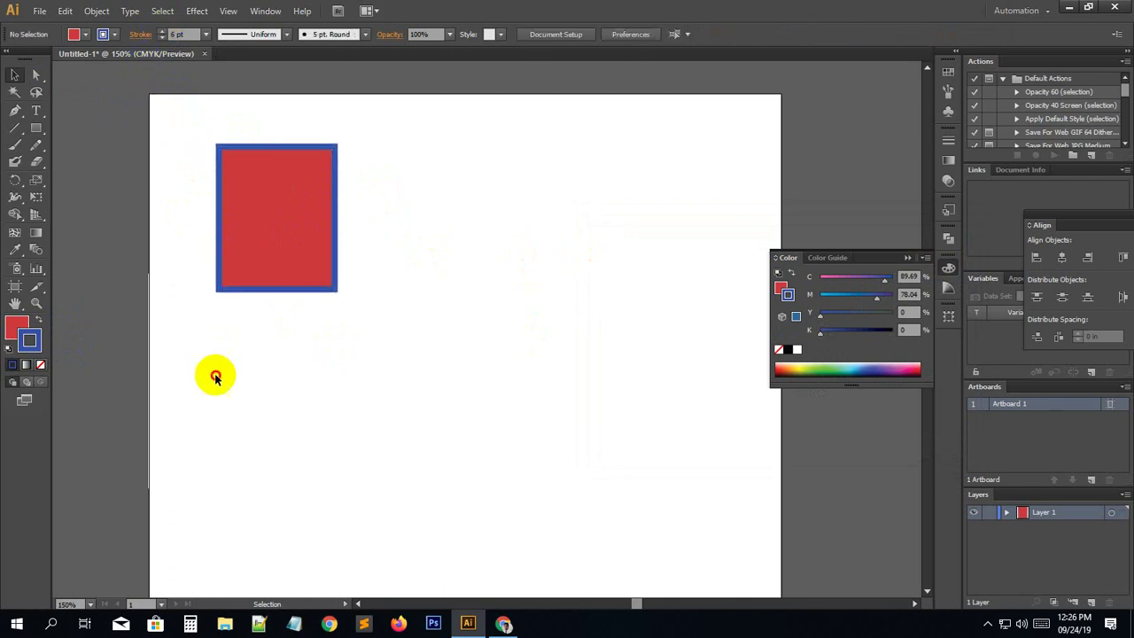
Draw a rounded rectangle about 2.84 in wide and 0.79 in high beside the first rectangle.
{"action": "left_click", "coordinate": [245, 258]}
{"action": "left_click", "coordinate": [36, 131]}
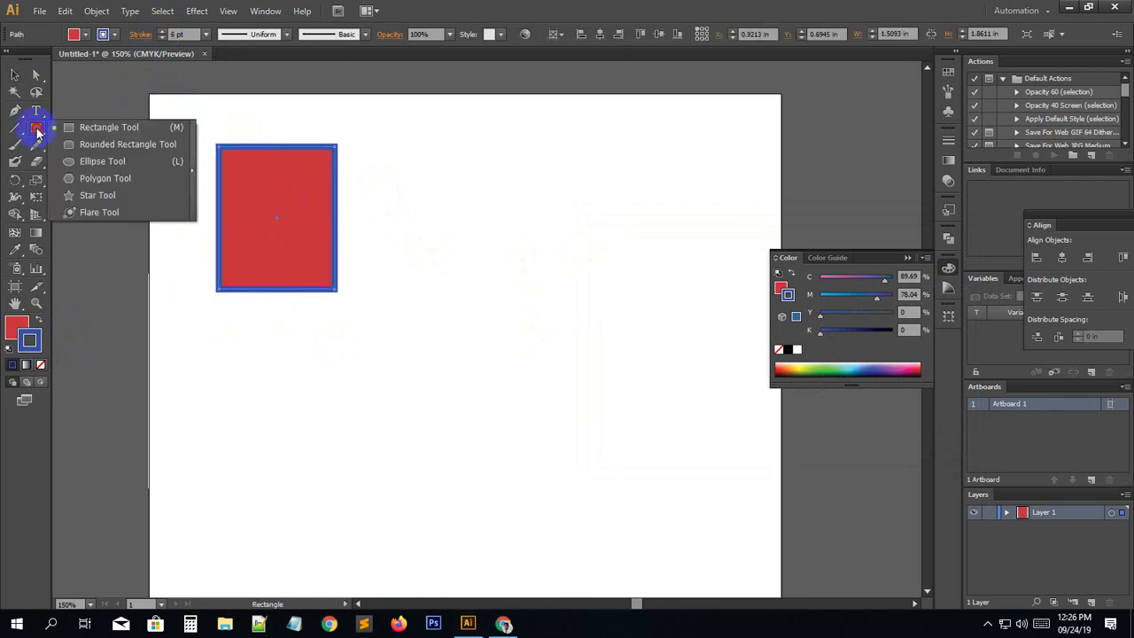
{"action": "left_click", "coordinate": [113, 142]}
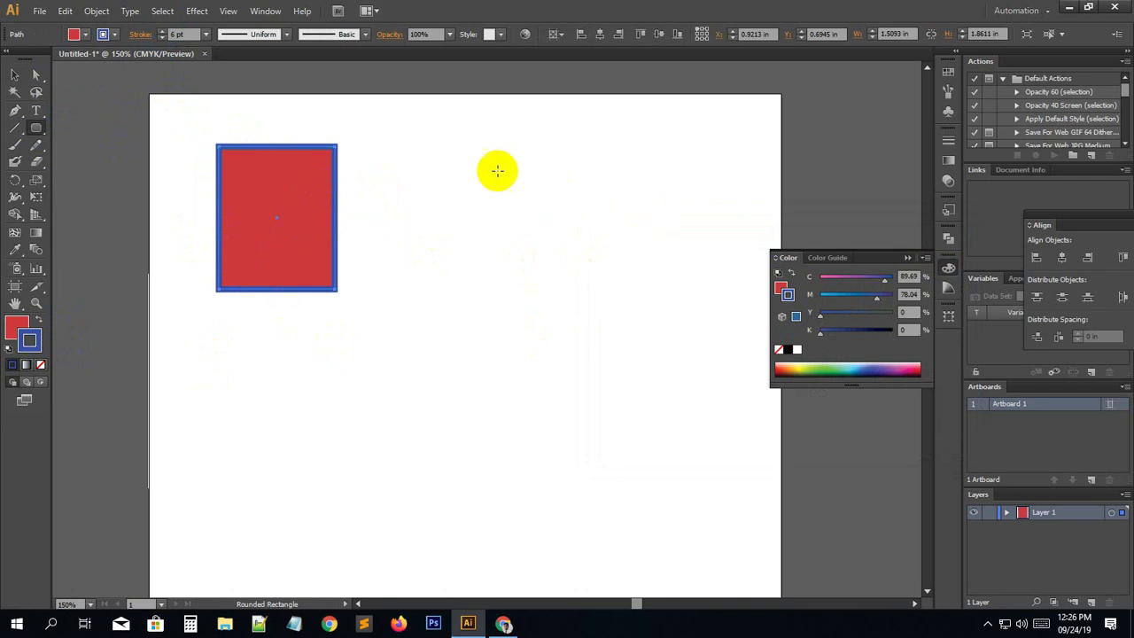
{"action": "mouse_move", "coordinate": [459, 157]}
{"action": "left_mouse_down"}
{"action": "mouse_move", "coordinate": [653, 185]}
{"action": "mouse_move", "coordinate": [680, 220]}
{"action": "left_mouse_up"}
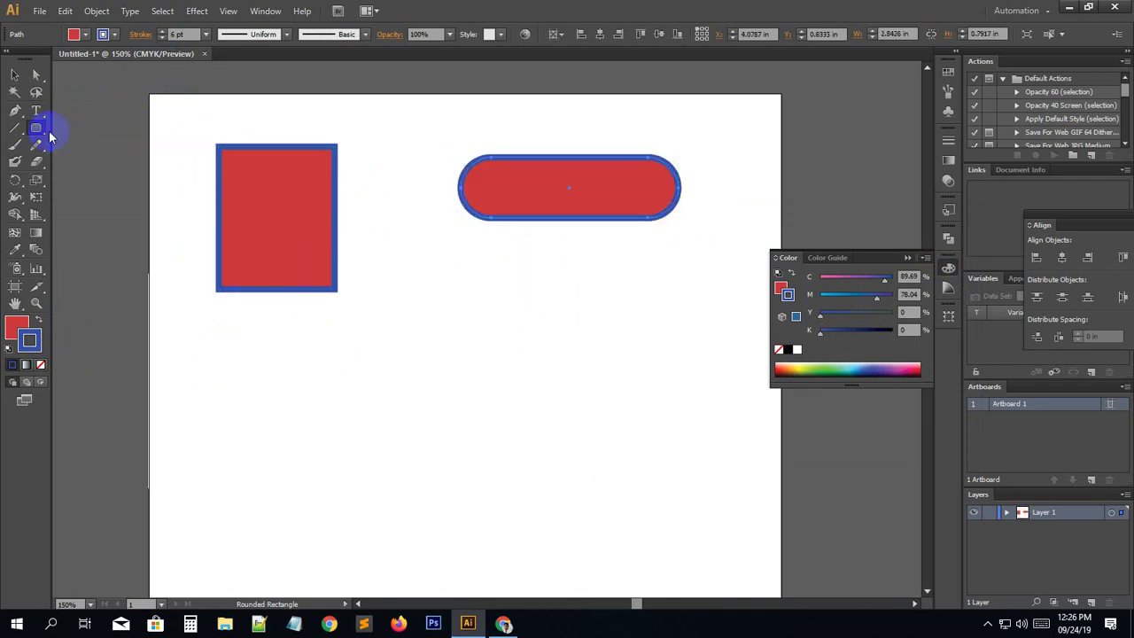
{"action": "left_click_drag", "start_coordinate": [36, 129], "coordinate": [175, 305]}
{"action": "left_click", "coordinate": [175, 306]}
{"action": "left_click", "coordinate": [619, 262]}
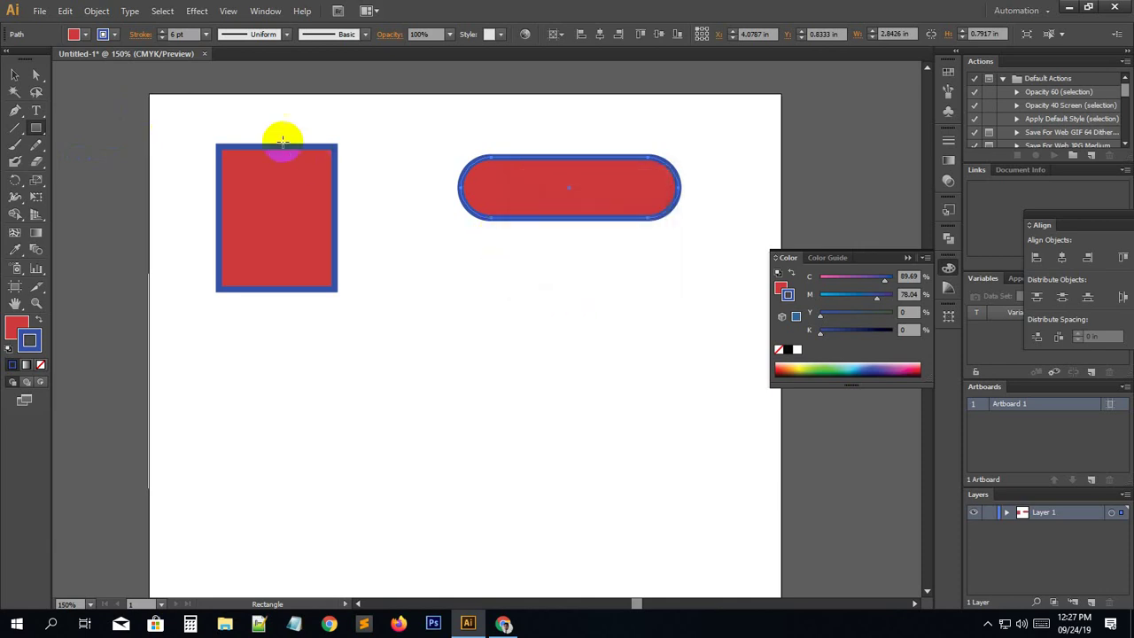
{"action": "left_click", "coordinate": [190, 112]}
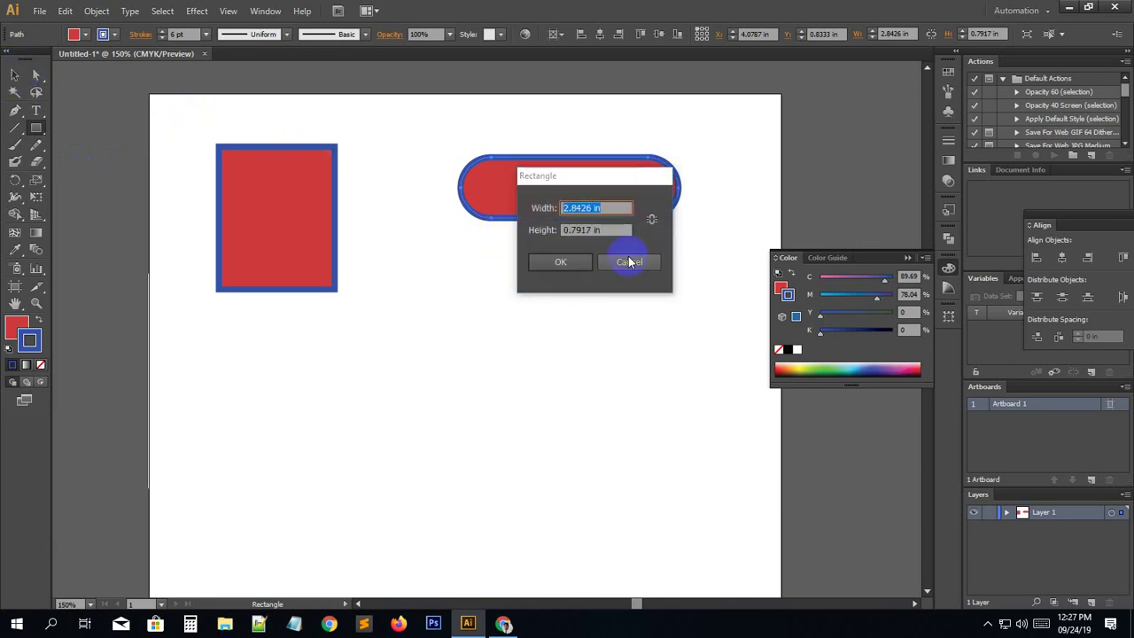
{"action": "left_click", "coordinate": [629, 262]}
Select both the rectangle and the rounded rectangle and delete them from the artboard.
{"action": "left_click", "coordinate": [14, 74]}
{"action": "left_click_drag", "start_coordinate": [116, 99], "coordinate": [602, 338]}
{"action": "key", "text": "Delete"}
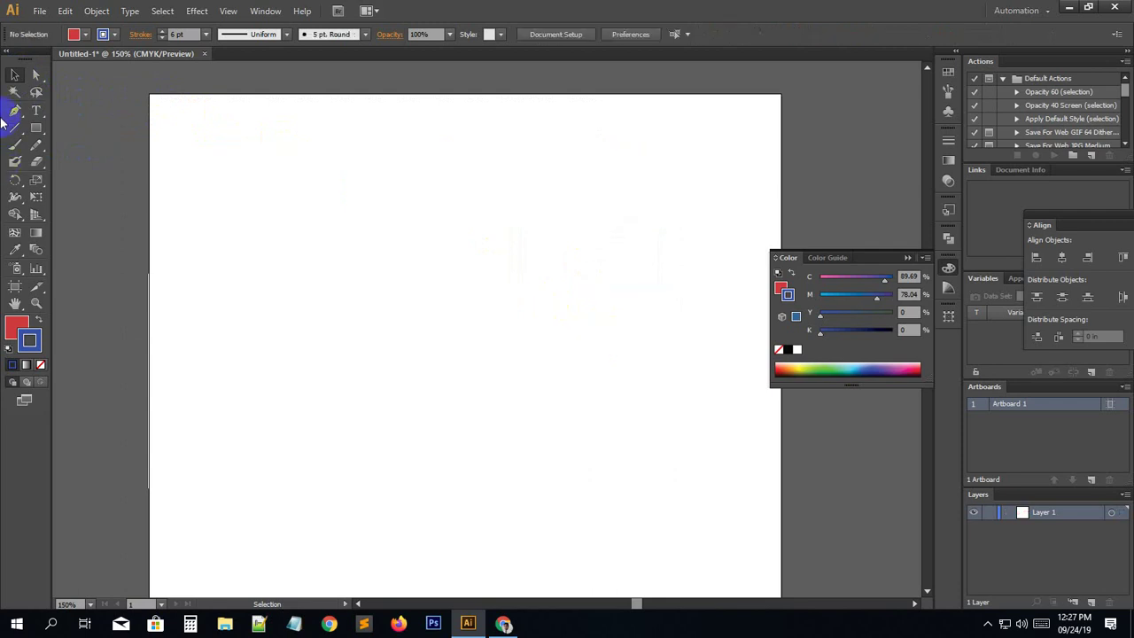
Draw a red rectangle about 2.64 in wide and 0.83 in high near the artboard's upper-left corner, with no stroke.
{"action": "left_click", "coordinate": [33, 77]}
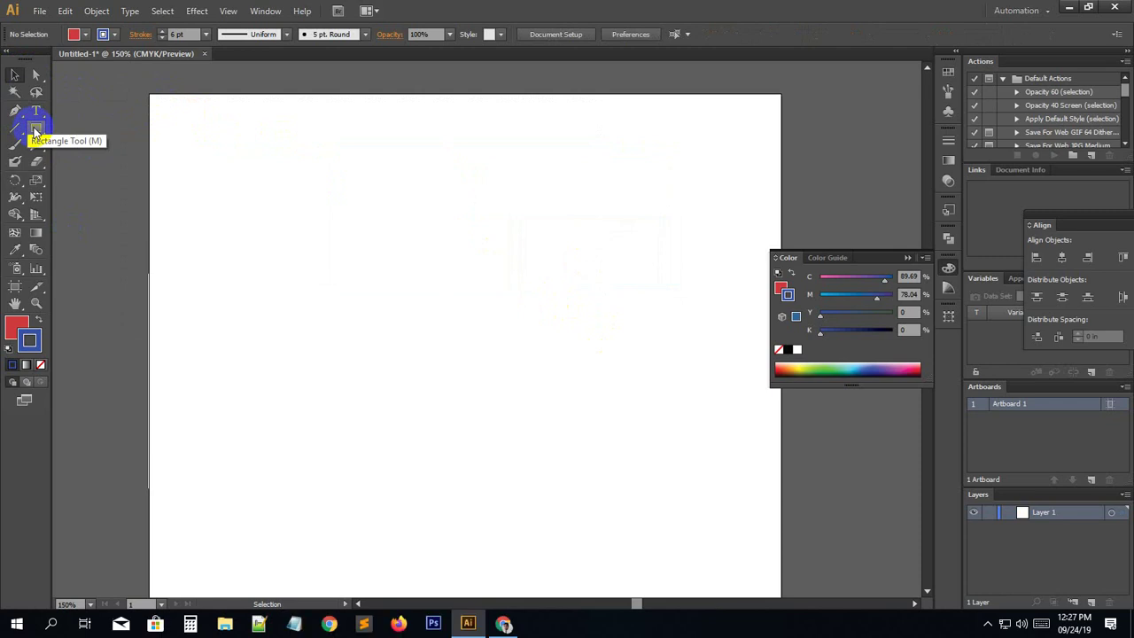
{"action": "left_click", "coordinate": [35, 129]}
{"action": "left_click_drag", "start_coordinate": [206, 148], "coordinate": [412, 216]}
{"action": "left_click", "coordinate": [40, 364]}
{"action": "left_click", "coordinate": [16, 327]}
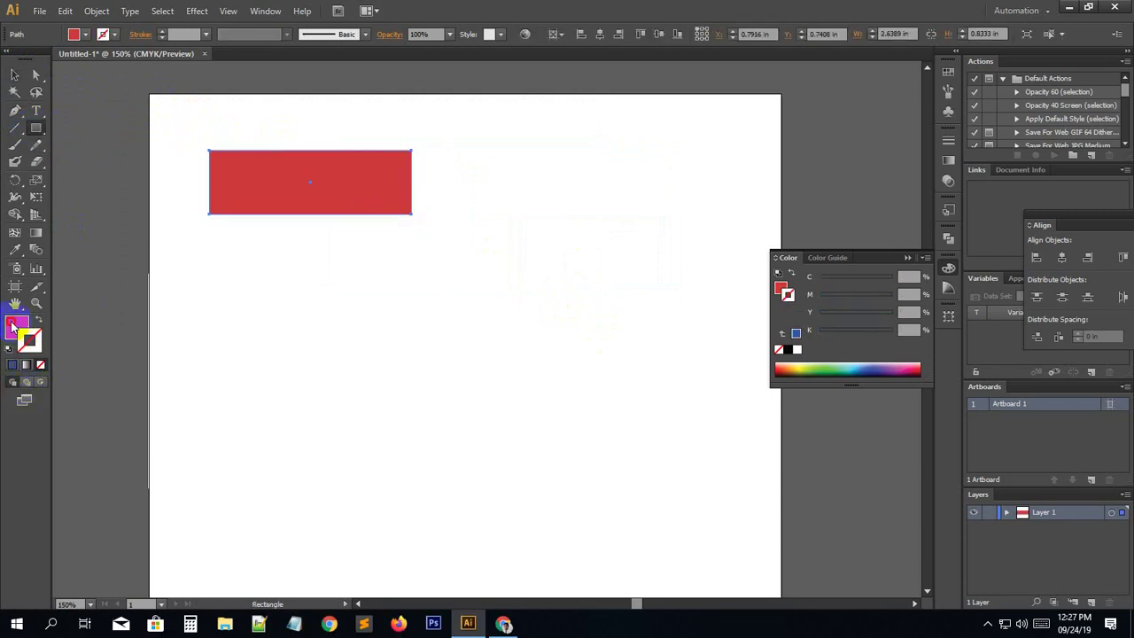
{"action": "left_click", "coordinate": [15, 78]}
{"action": "left_click", "coordinate": [177, 172]}
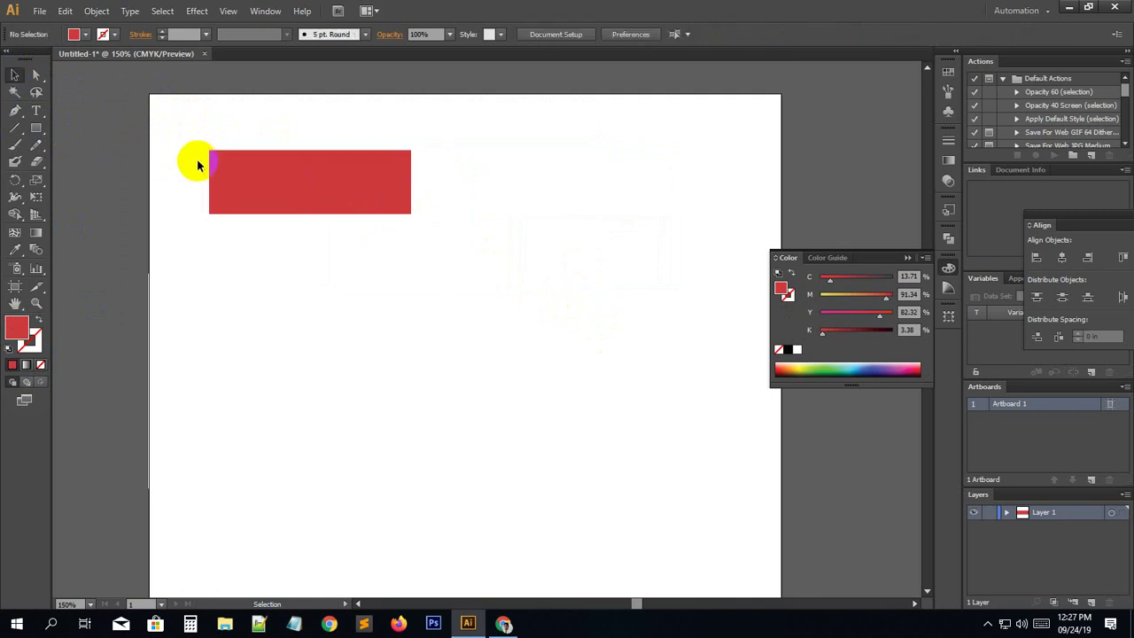
Select the whole red rectangle with the Selection tool, both directly and by enclosing it in a marquee.
{"action": "key", "text": "ctrl+equal"}
{"action": "left_click_drag", "start_coordinate": [190, 284], "coordinate": [309, 473]}
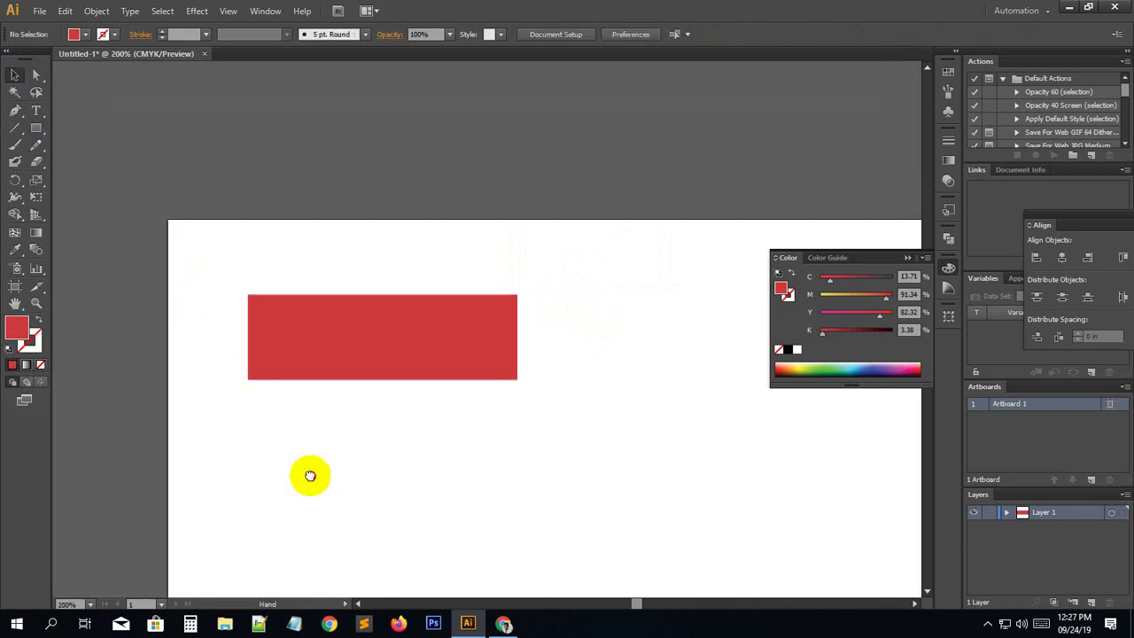
{"action": "left_click", "coordinate": [264, 371]}
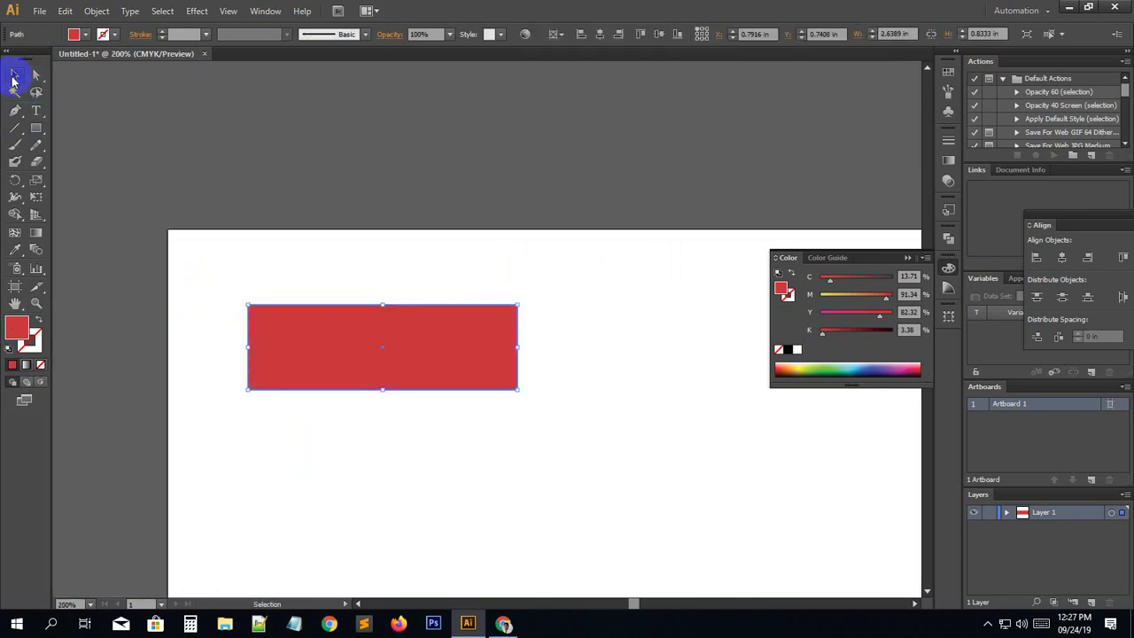
{"action": "left_click", "coordinate": [298, 324]}
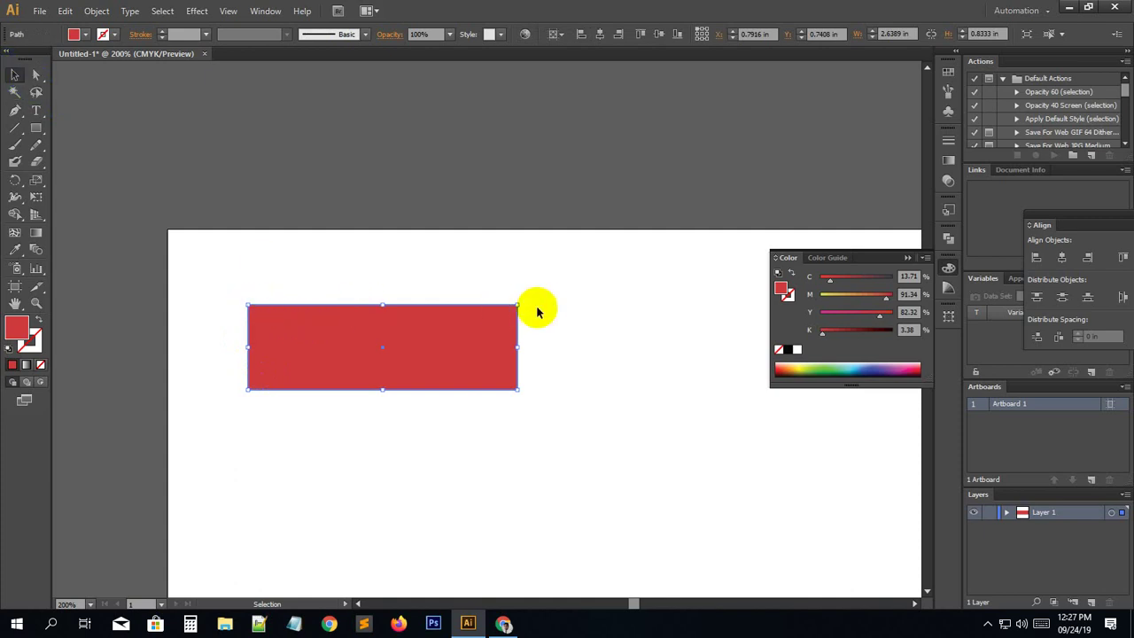
{"action": "left_click", "coordinate": [372, 311]}
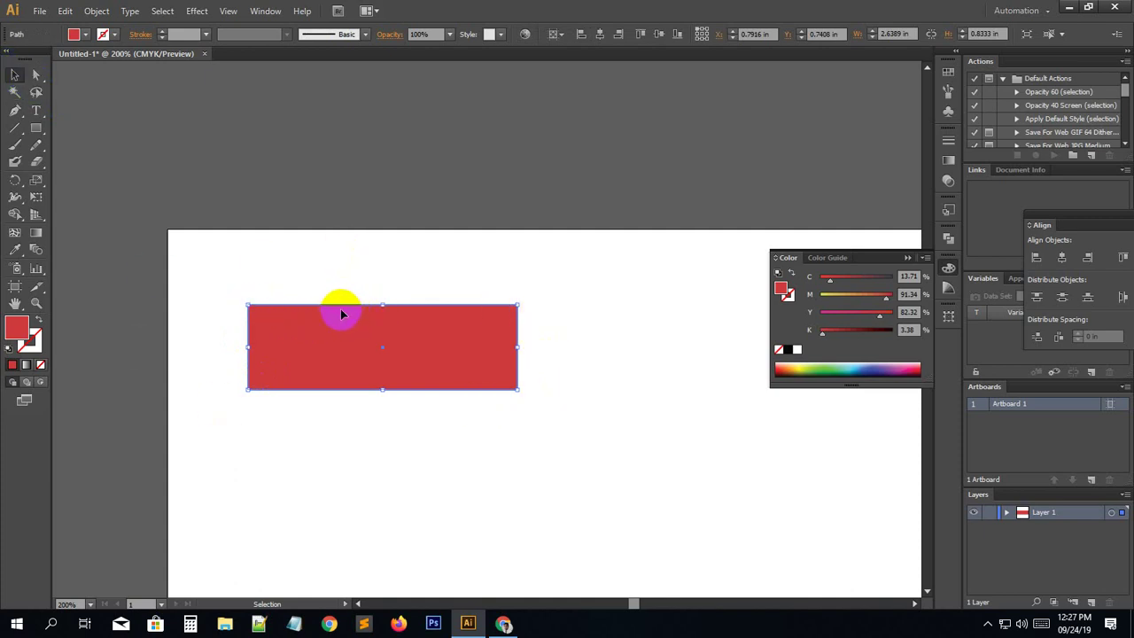
{"action": "left_click", "coordinate": [322, 481]}
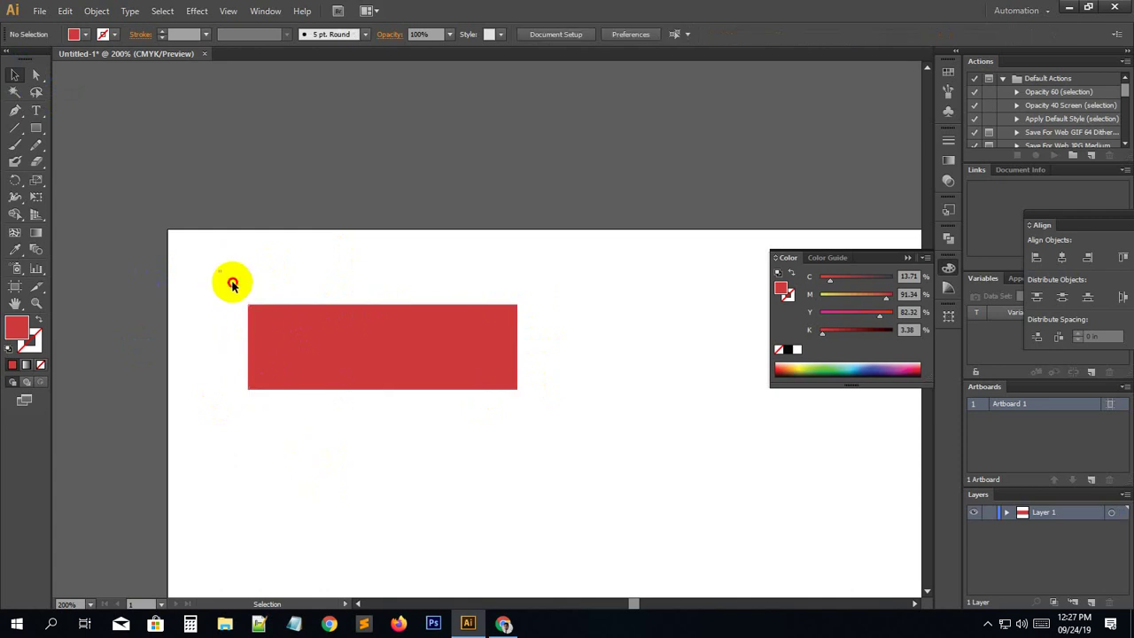
{"action": "left_click_drag", "start_coordinate": [233, 284], "coordinate": [489, 481]}
{"action": "left_click", "coordinate": [334, 349]}
With Direct Selection, move the rectangle's upper-right anchor to about X 4.19 in, Y 0.34 in and pull its lower-left anchor outward.
{"action": "left_click", "coordinate": [37, 74]}
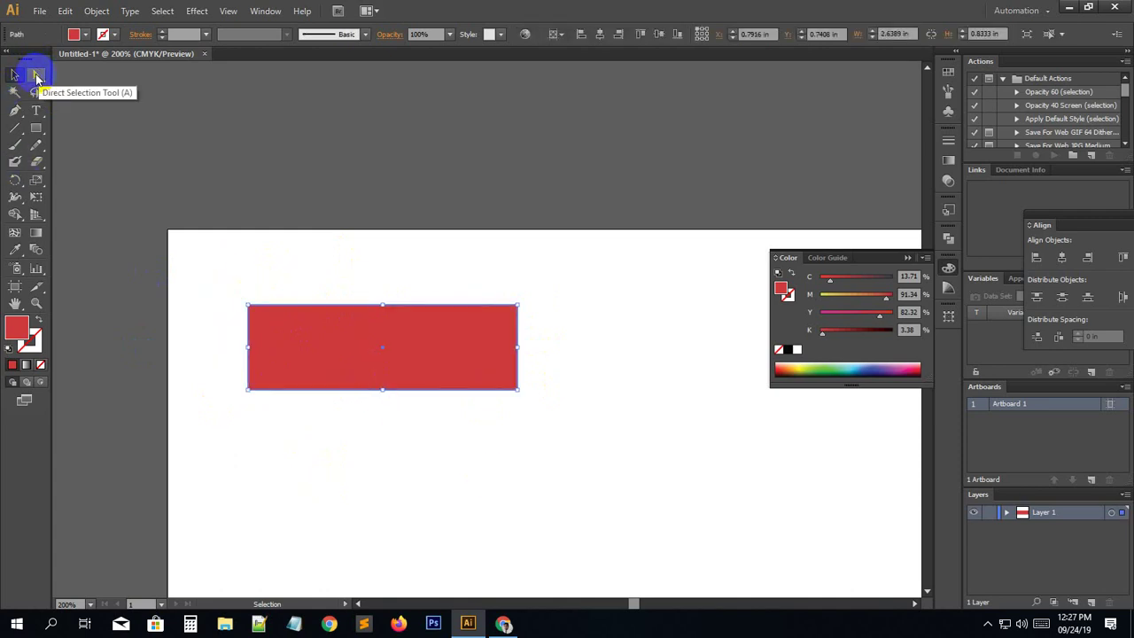
{"action": "left_click", "coordinate": [362, 354]}
{"action": "left_click", "coordinate": [261, 383]}
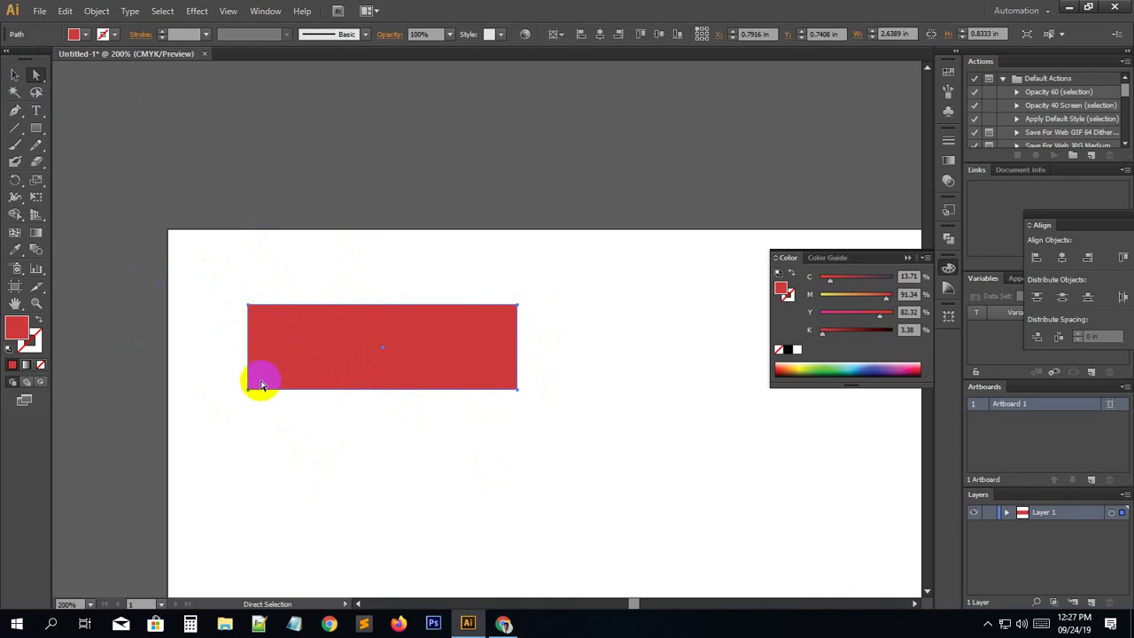
{"action": "left_click_drag", "start_coordinate": [515, 304], "coordinate": [596, 263]}
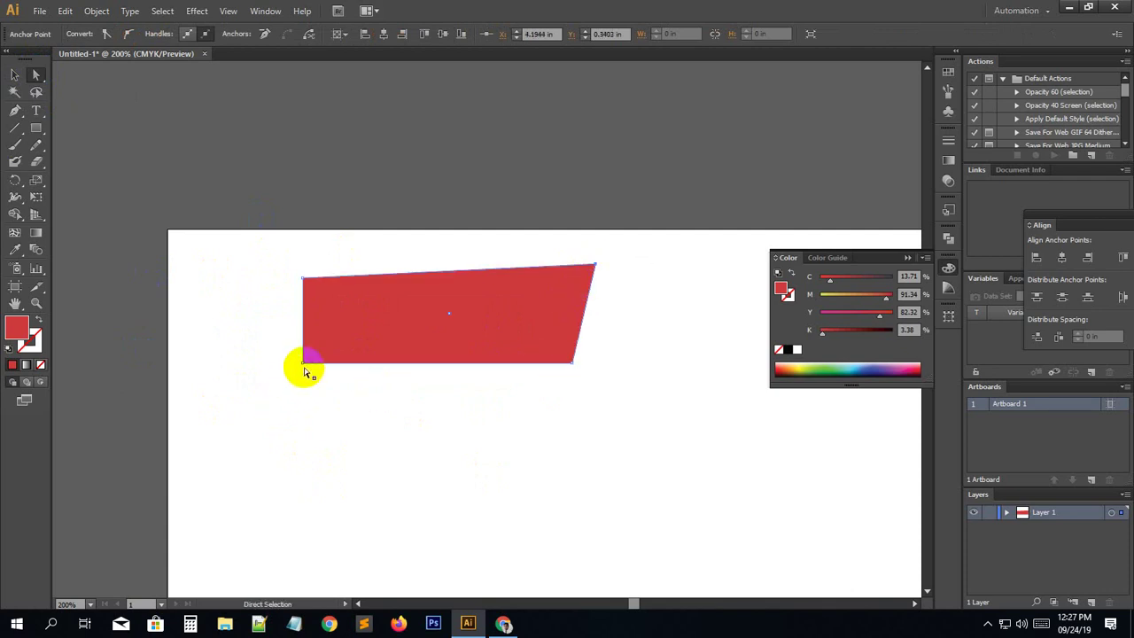
{"action": "left_click_drag", "start_coordinate": [303, 369], "coordinate": [277, 394]}
{"action": "left_click", "coordinate": [533, 370]}
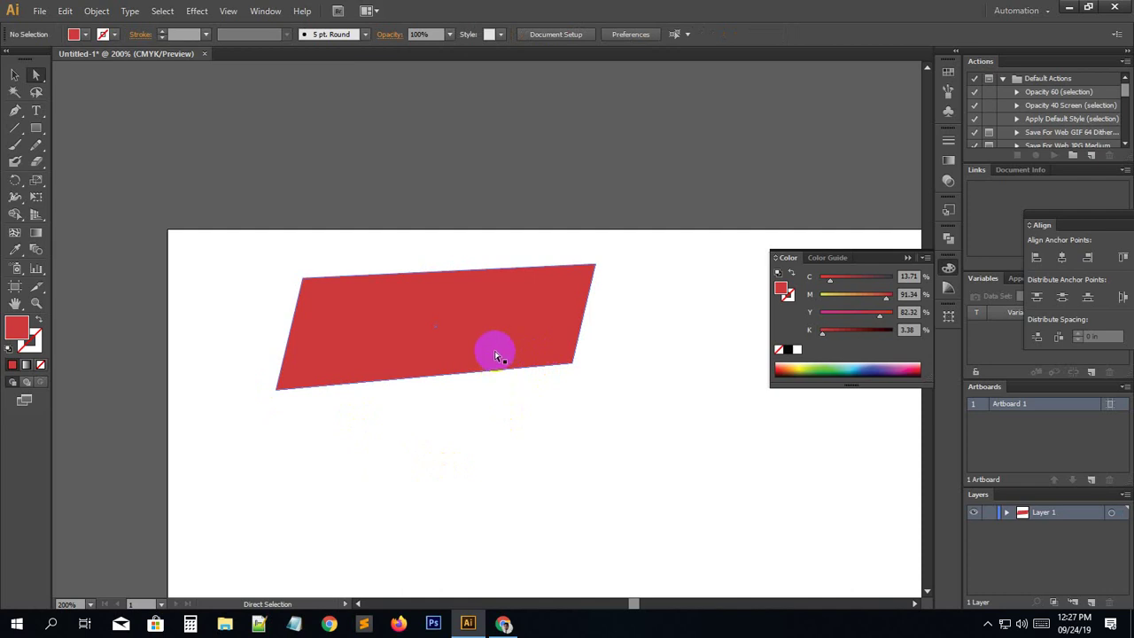
Move the shape's upper-left anchor point straight up to about X 1.33 in, Y 0.23 in.
{"action": "left_click", "coordinate": [397, 331]}
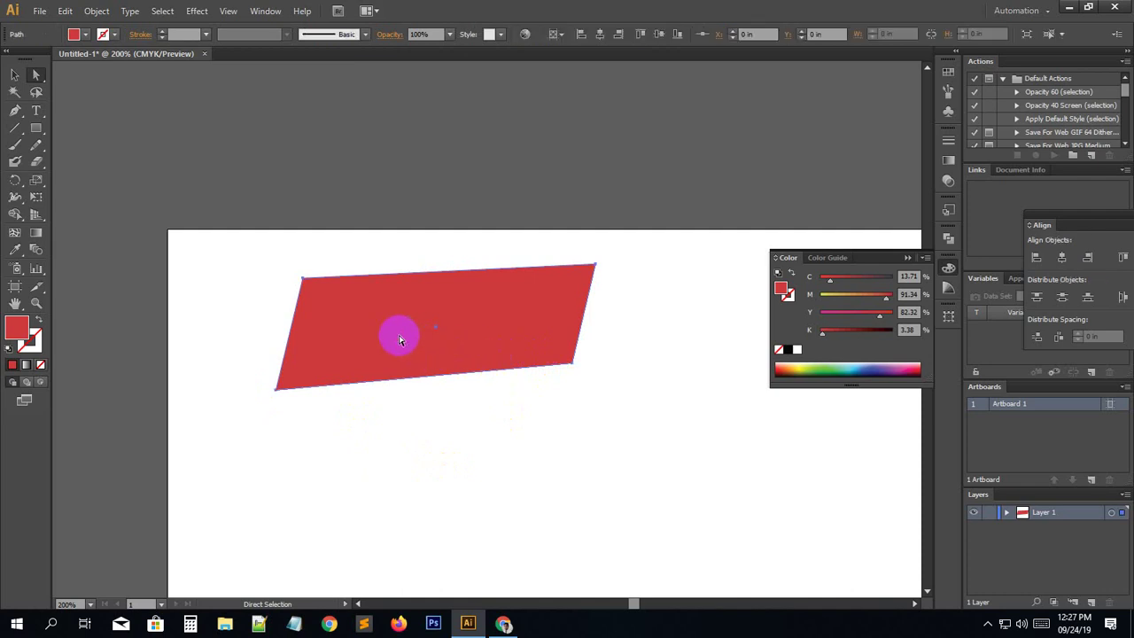
{"action": "left_click", "coordinate": [304, 285]}
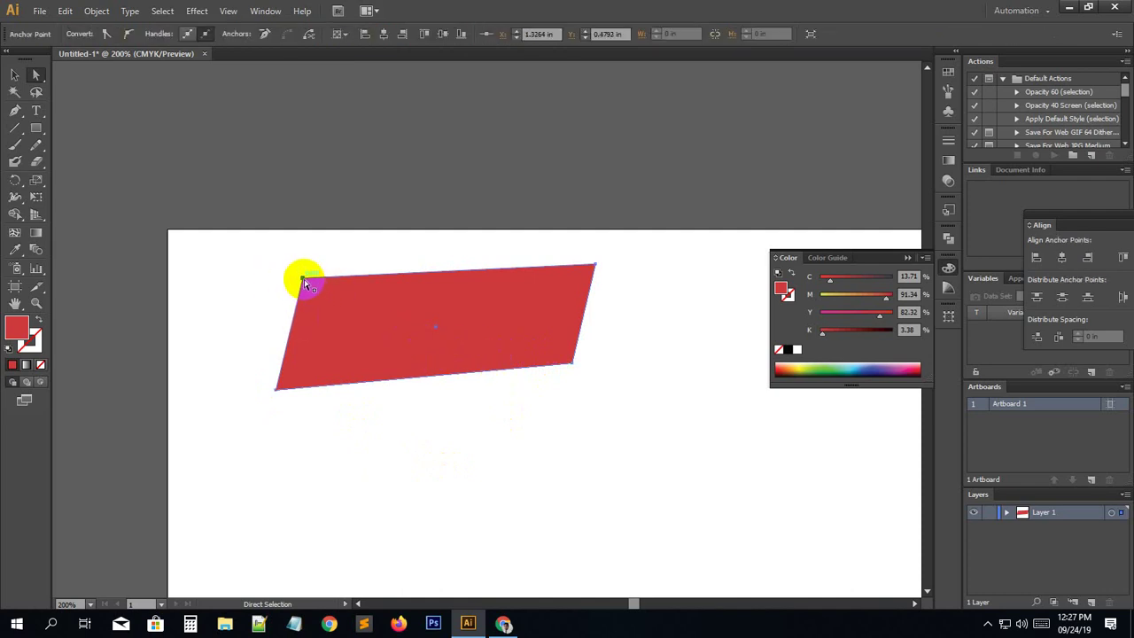
{"action": "left_click_drag", "start_coordinate": [304, 283], "coordinate": [303, 252]}
{"action": "left_click", "coordinate": [287, 262]}
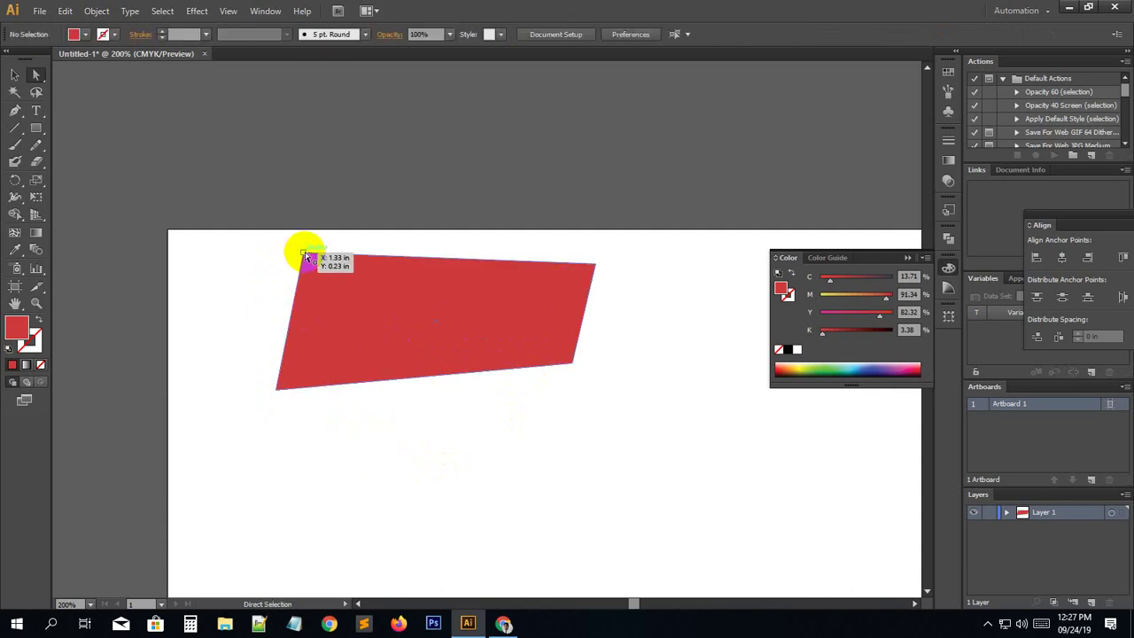
Select the upper-left anchor point again and nudge it down to about Y 0.41 in.
{"action": "left_click", "coordinate": [304, 256]}
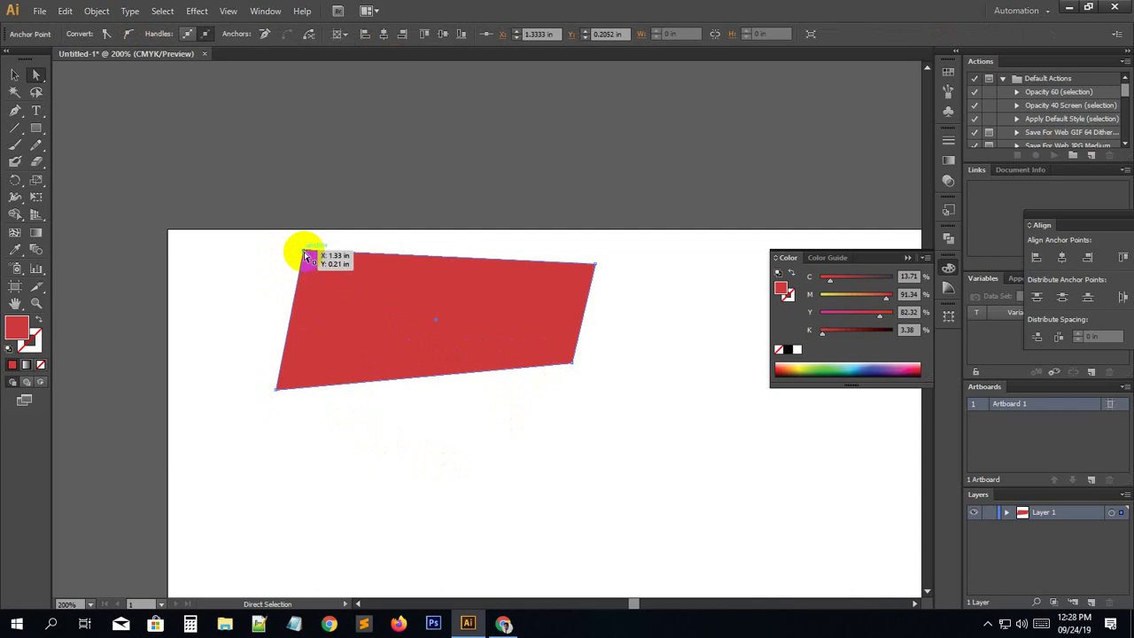
{"action": "key", "text": "Down"}
{"action": "key", "text": "Down"}
{"action": "key", "text": "Down"}
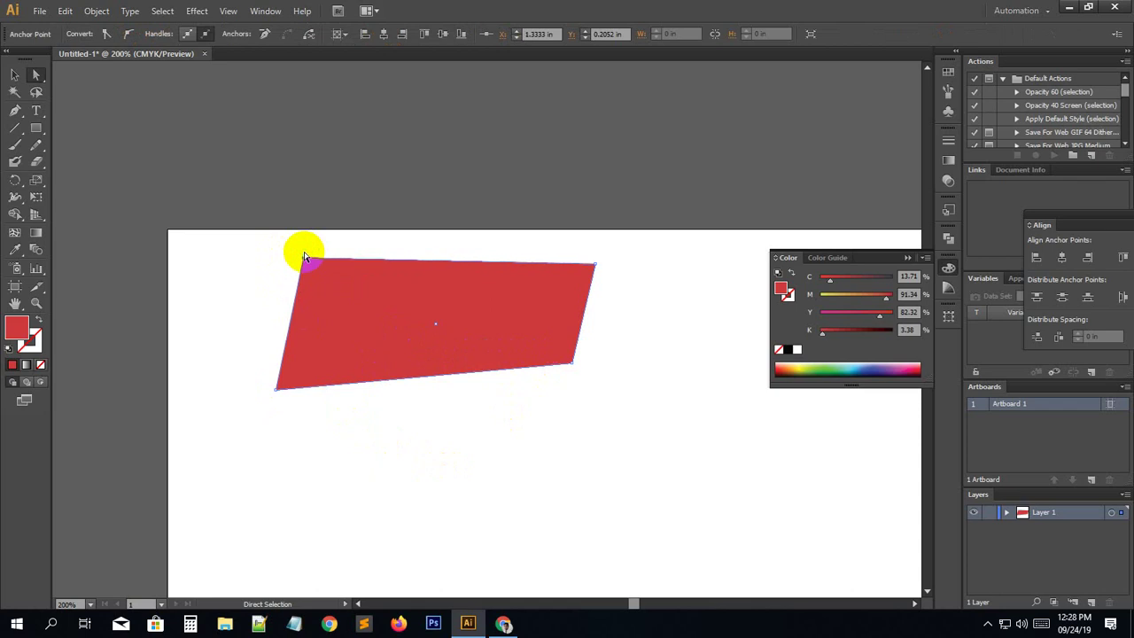
{"action": "key", "text": "Down"}
{"action": "key", "text": "Down"}
{"action": "key", "text": "Down"}
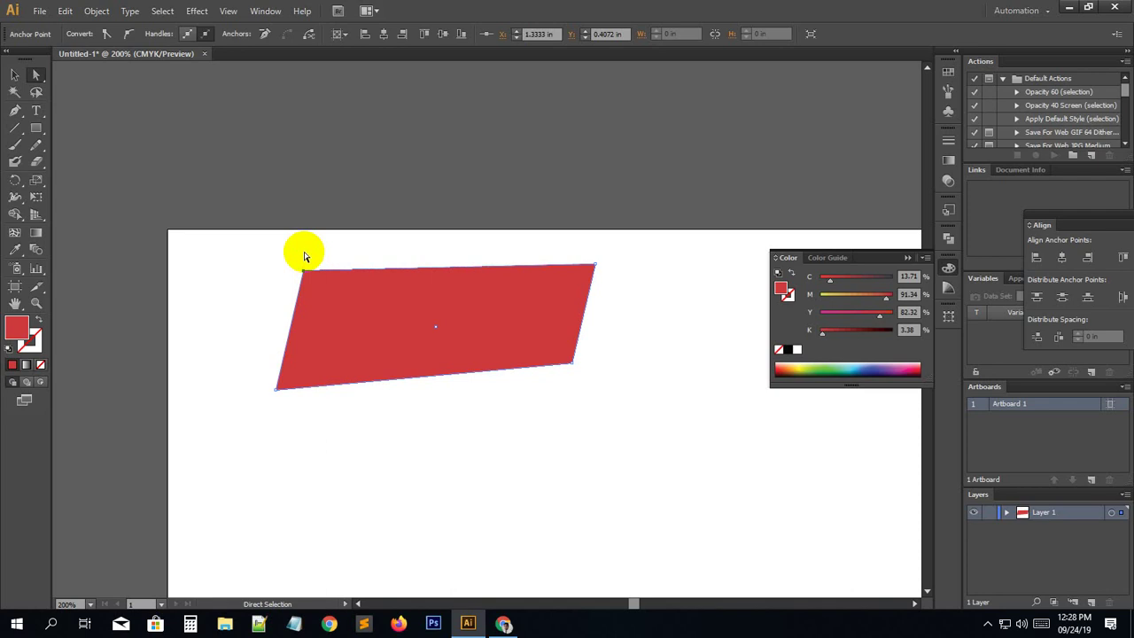
Marquee-select the whole red shape with Direct Selection and clear the selection.
{"action": "left_click", "coordinate": [291, 203]}
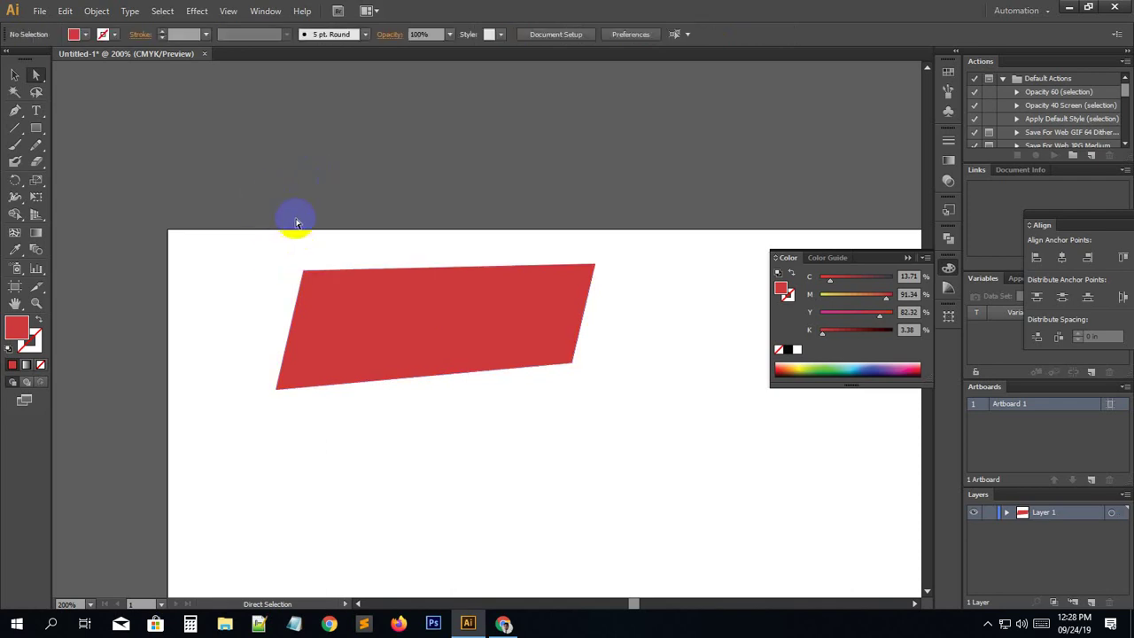
{"action": "left_click_drag", "start_coordinate": [242, 228], "coordinate": [641, 476]}
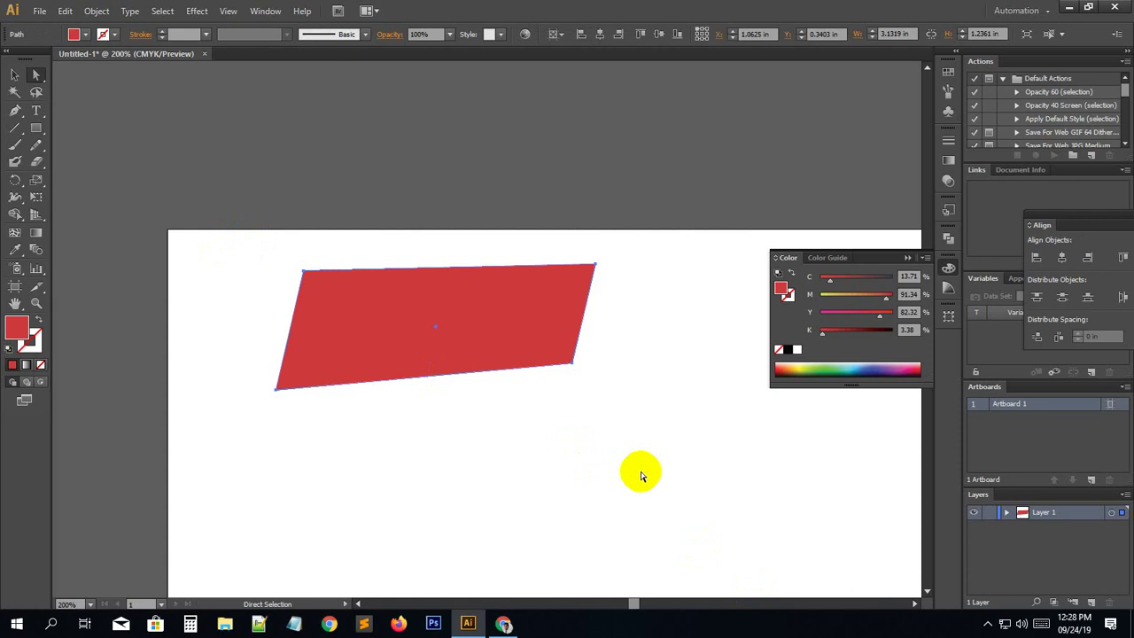
{"action": "left_click", "coordinate": [545, 444]}
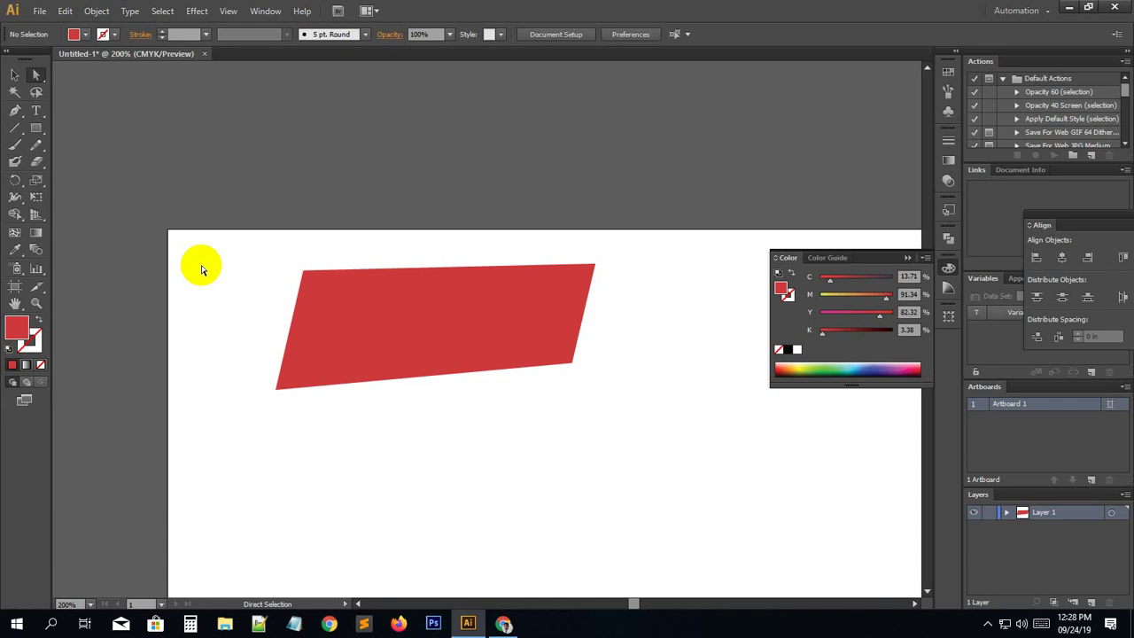
Delete the skewed red shape and draw a new rectangle about 2.35 in wide and 1.13 in high.
{"action": "left_click_drag", "start_coordinate": [238, 237], "coordinate": [693, 521]}
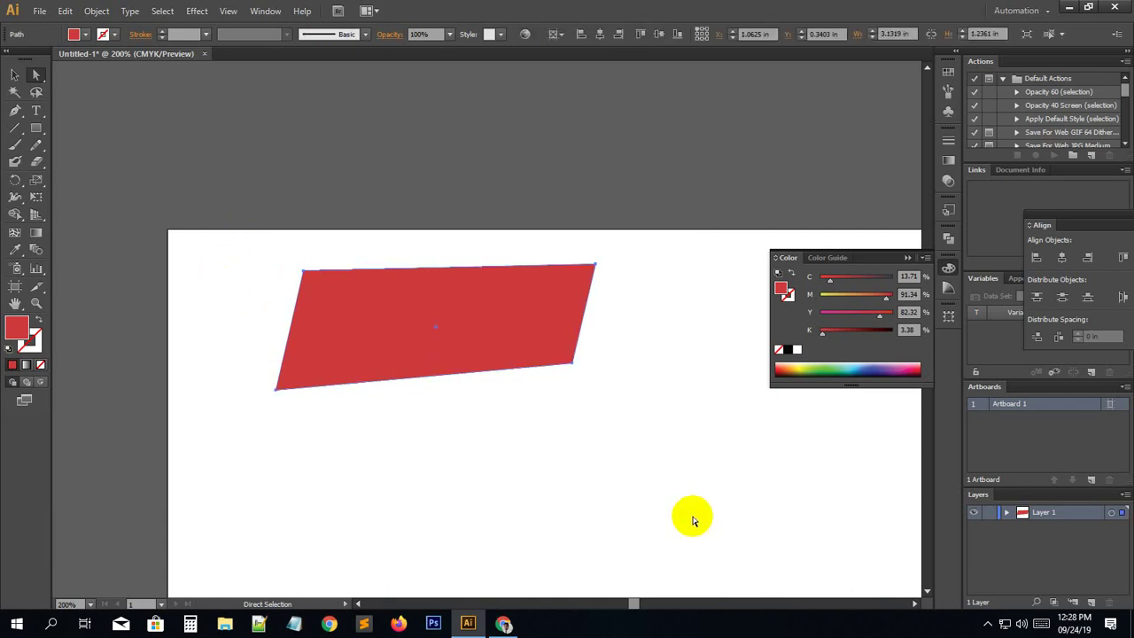
{"action": "key", "text": "Delete"}
{"action": "left_click", "coordinate": [36, 131]}
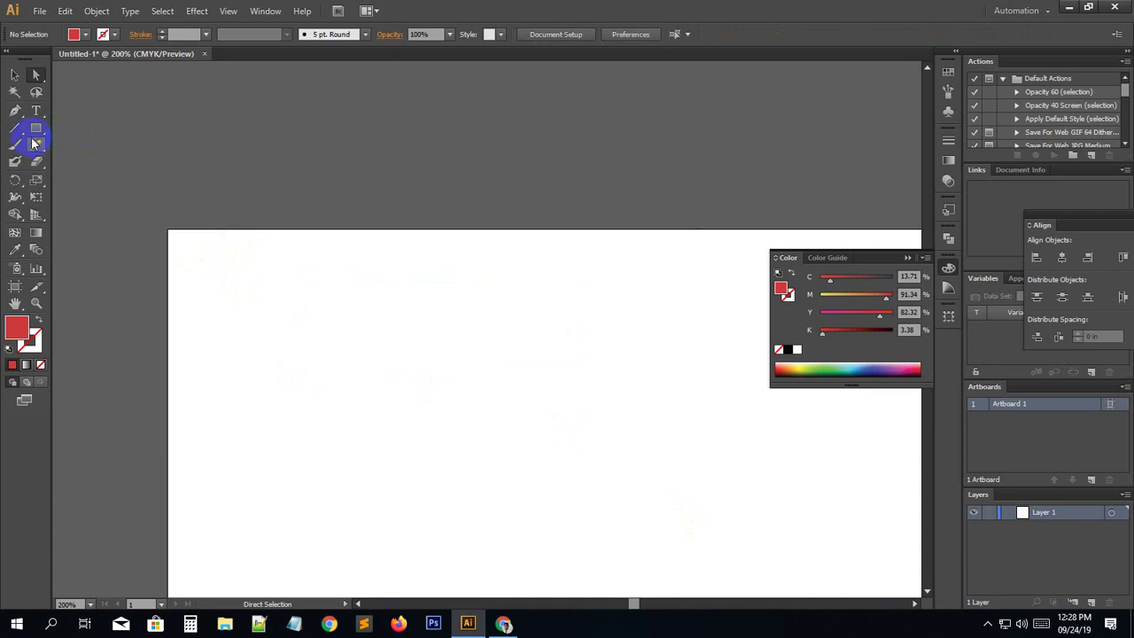
{"action": "left_click_drag", "start_coordinate": [338, 343], "coordinate": [578, 458]}
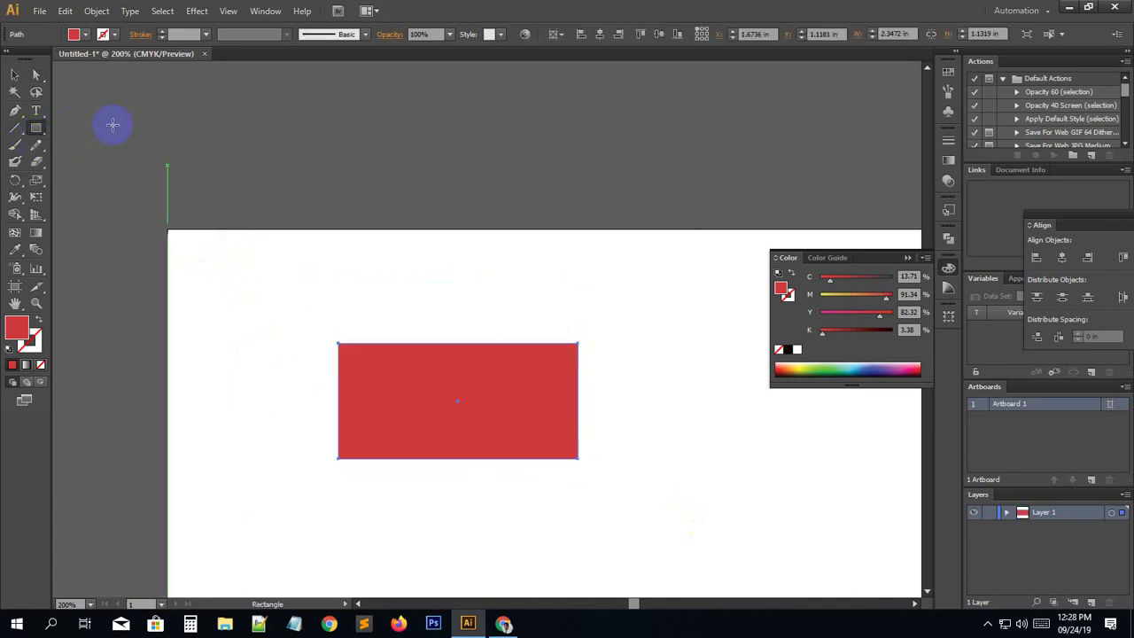
With the Selection tool, move the whole rectangle down to about X 1.72 in, Y 1.87 in and deselect it.
{"action": "left_click", "coordinate": [14, 72]}
{"action": "left_click_drag", "start_coordinate": [233, 318], "coordinate": [147, 141]}
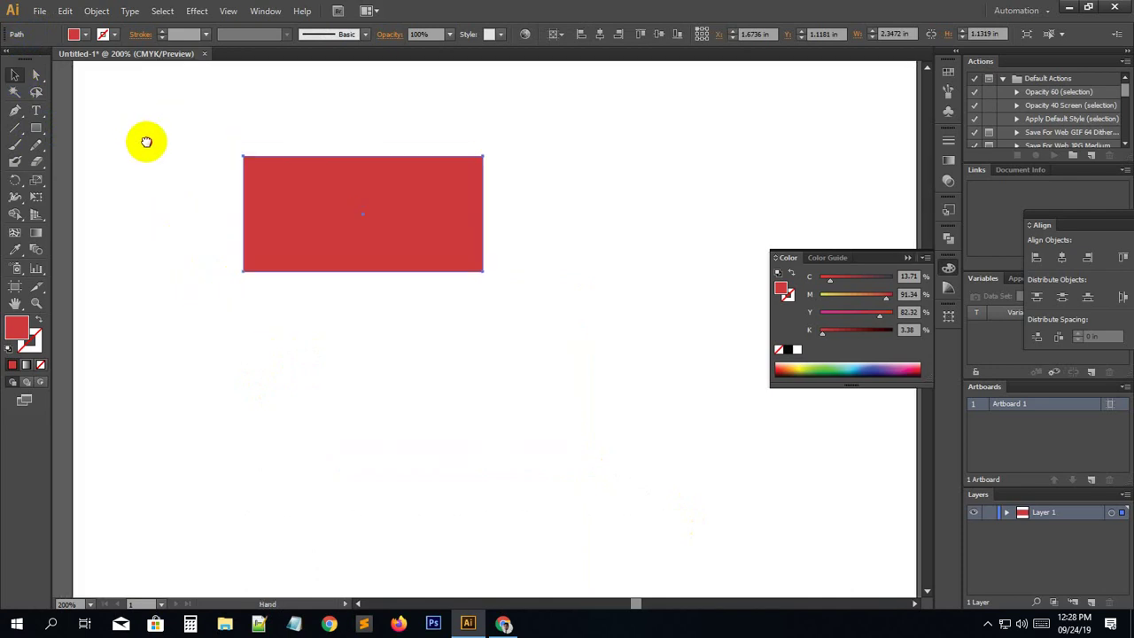
{"action": "left_click", "coordinate": [208, 288]}
{"action": "left_click", "coordinate": [309, 210]}
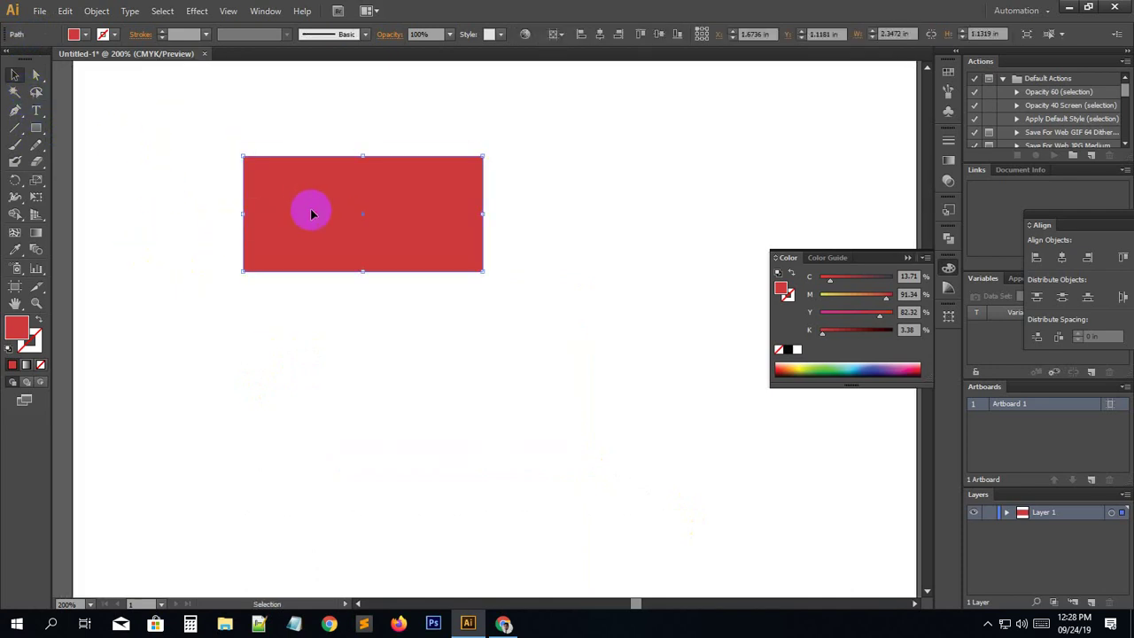
{"action": "left_click_drag", "start_coordinate": [314, 237], "coordinate": [319, 313]}
{"action": "left_click", "coordinate": [278, 443]}
{"action": "left_click", "coordinate": [372, 267]}
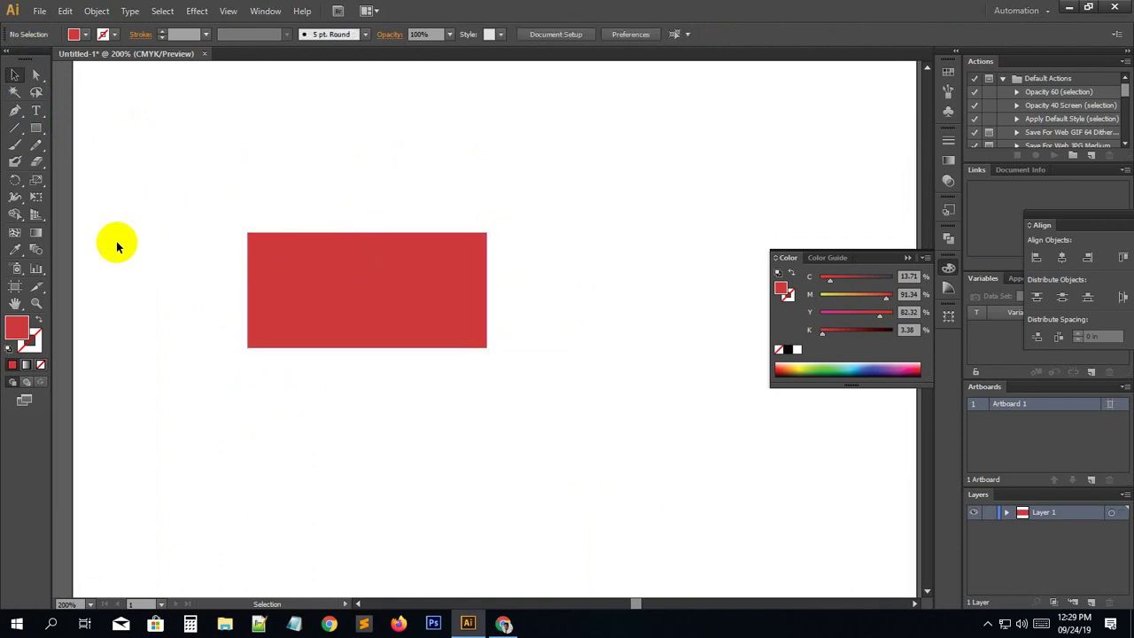
Stretch the rectangle taller by pulling its bottom edge downward, and clear the selection.
{"action": "left_click", "coordinate": [334, 259]}
{"action": "left_click", "coordinate": [334, 256]}
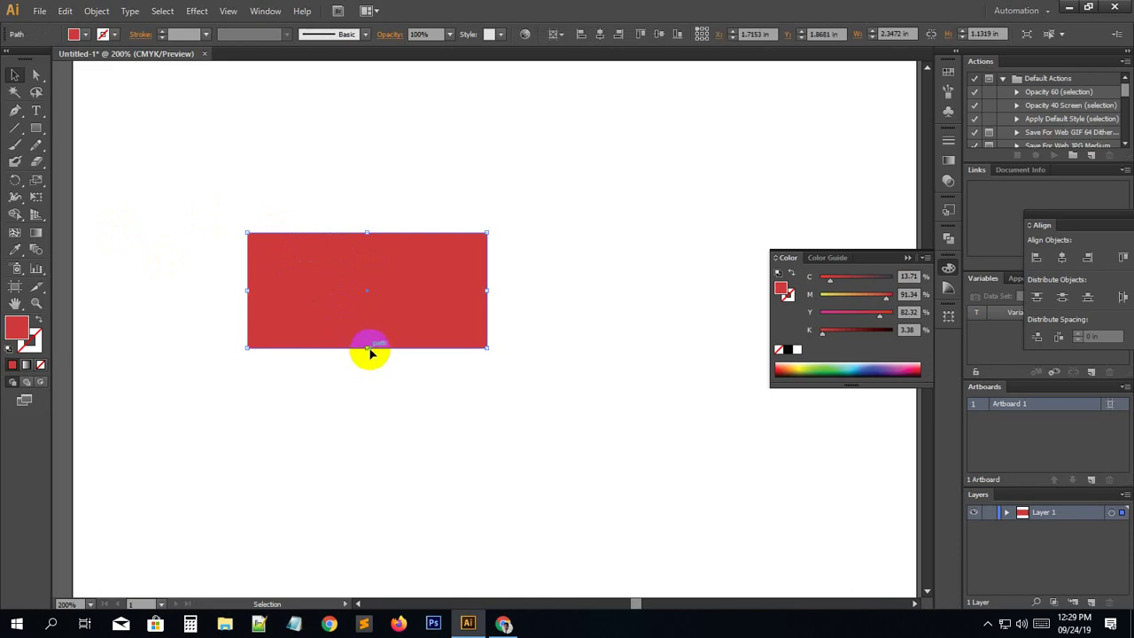
{"action": "left_click_drag", "start_coordinate": [368, 347], "coordinate": [370, 420]}
{"action": "left_click", "coordinate": [398, 481]}
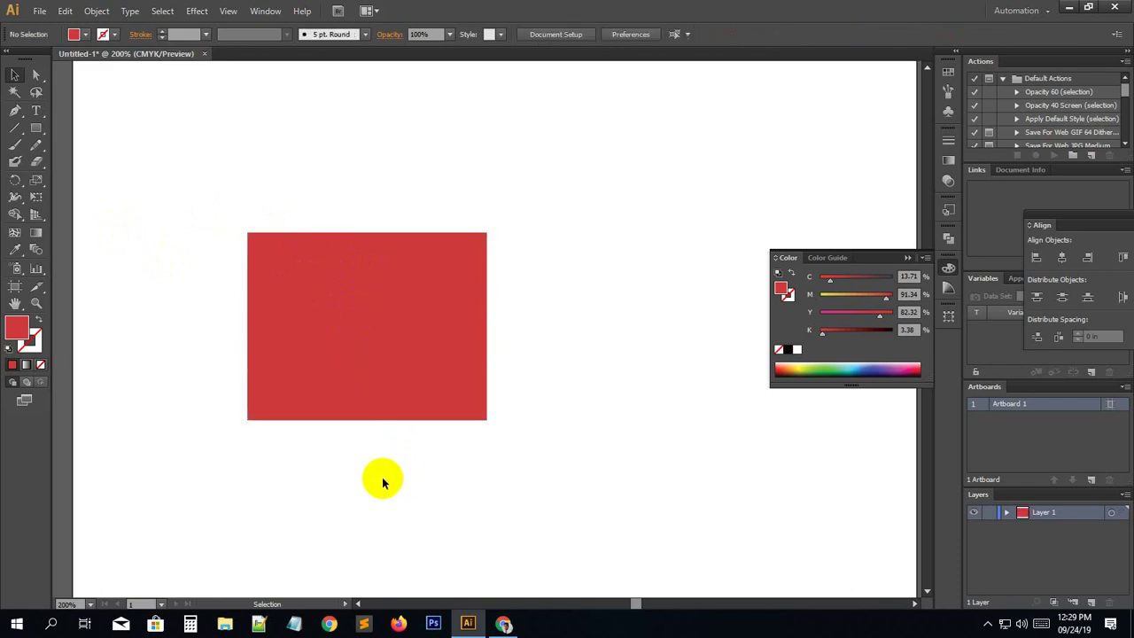
With the Pen tool, draw an arched segment from about X 3.19 in, Y 0.72 in to a smooth anchor at about X 4.45 in, Y 0.72 in.
{"action": "key", "text": "ctrl+plus"}
{"action": "left_click_drag", "start_coordinate": [236, 374], "coordinate": [332, 450]}
{"action": "left_click_drag", "start_coordinate": [526, 324], "coordinate": [540, 332]}
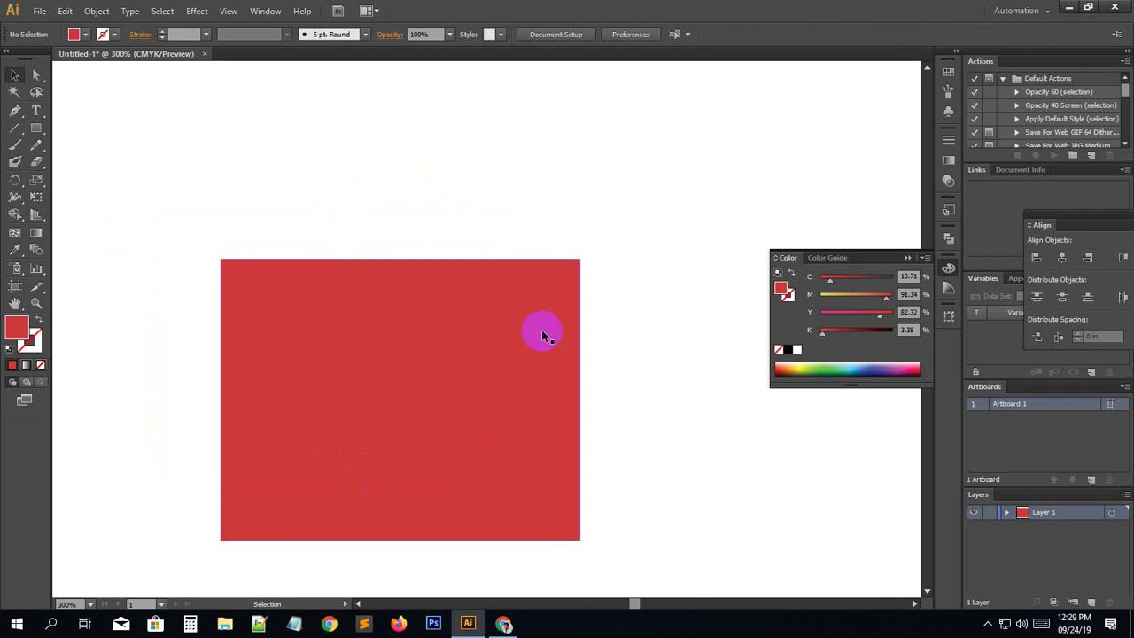
{"action": "key", "text": "v"}
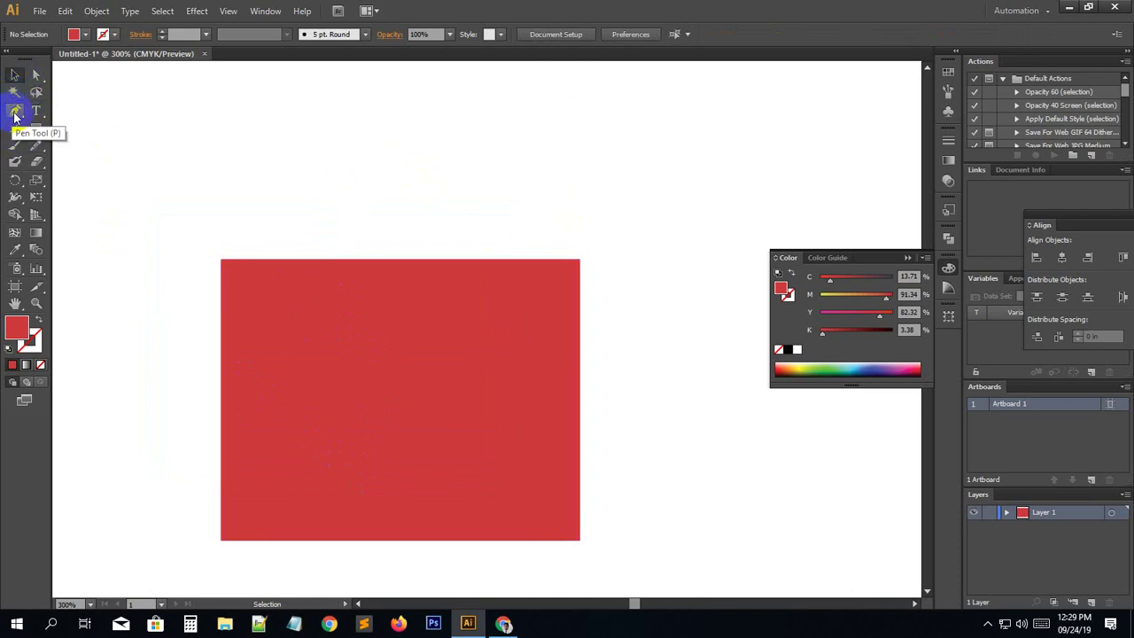
{"action": "left_click", "coordinate": [15, 112]}
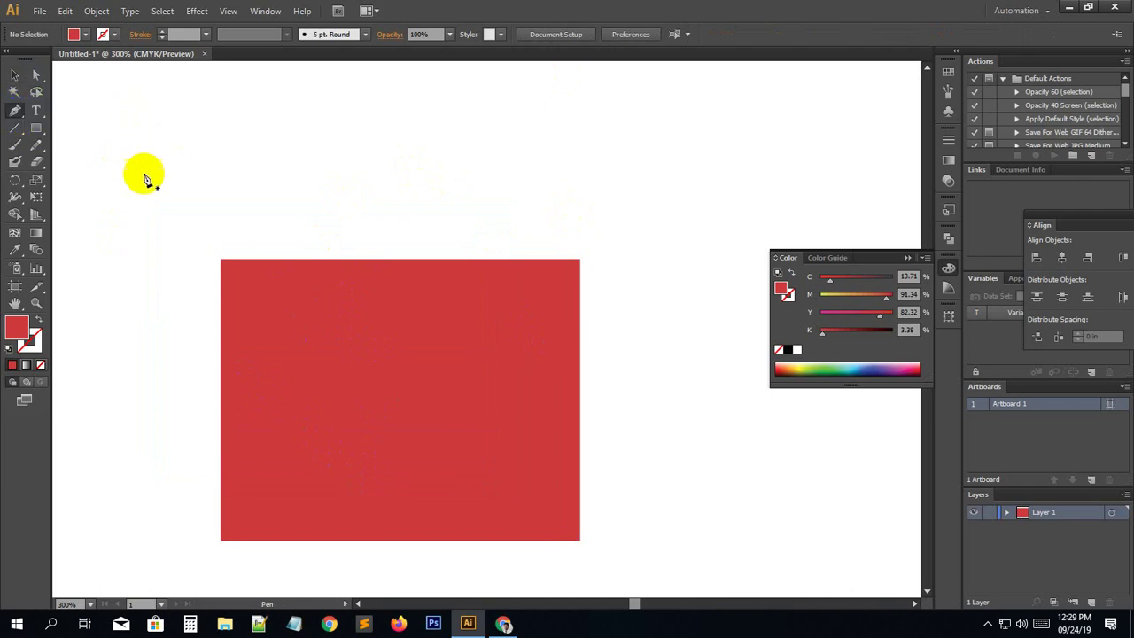
{"action": "left_click_drag", "start_coordinate": [229, 149], "coordinate": [22, 268]}
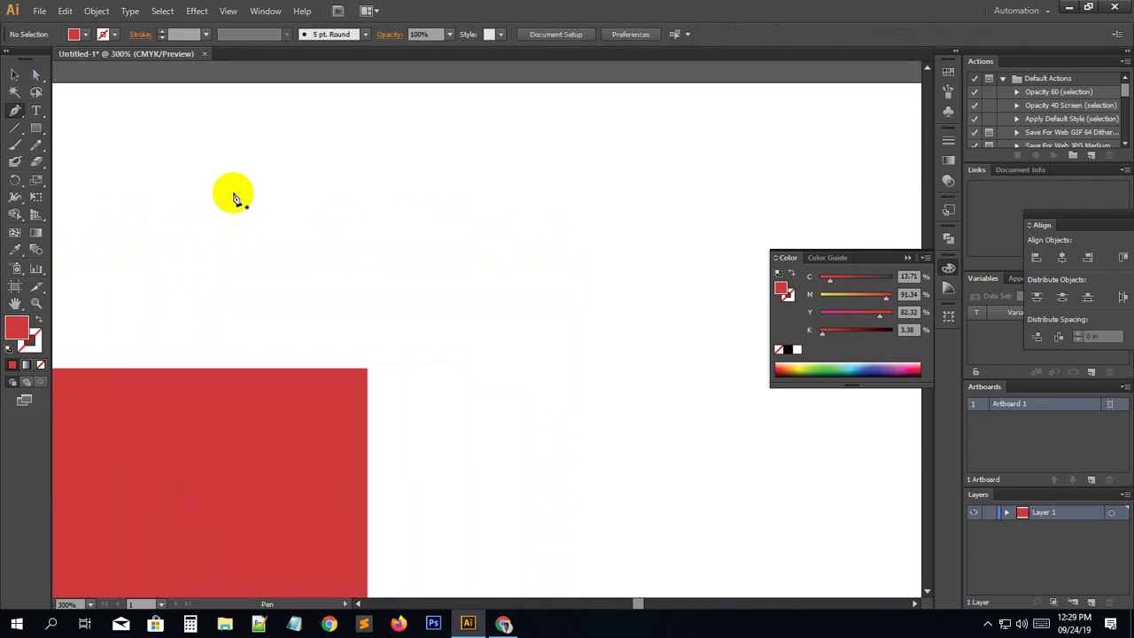
{"action": "left_click", "coordinate": [235, 199]}
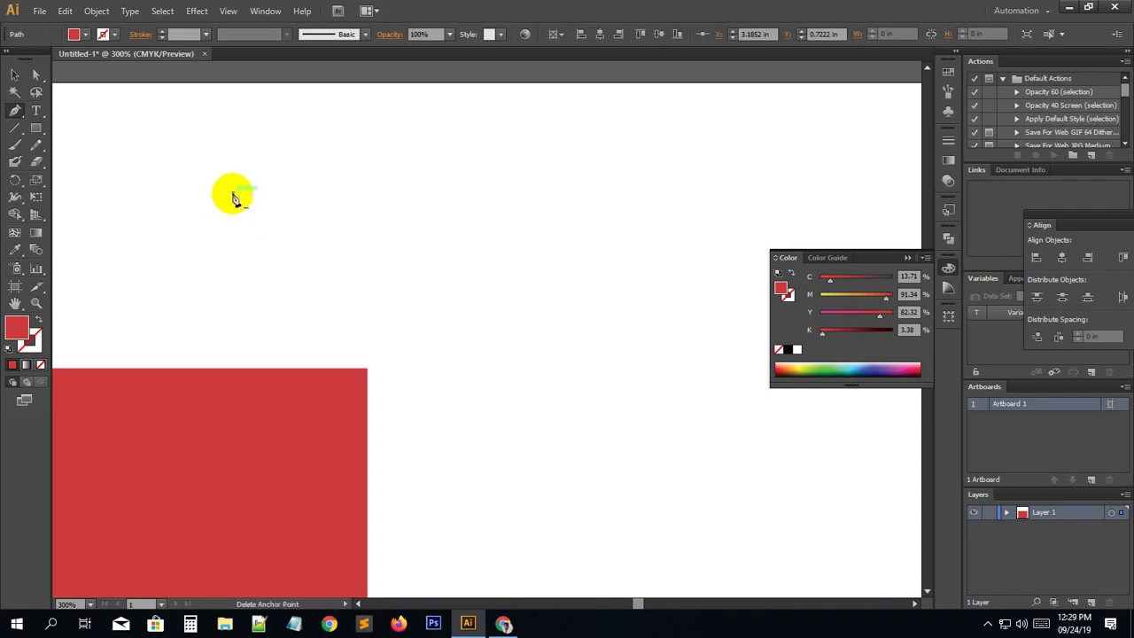
{"action": "left_click", "coordinate": [233, 192]}
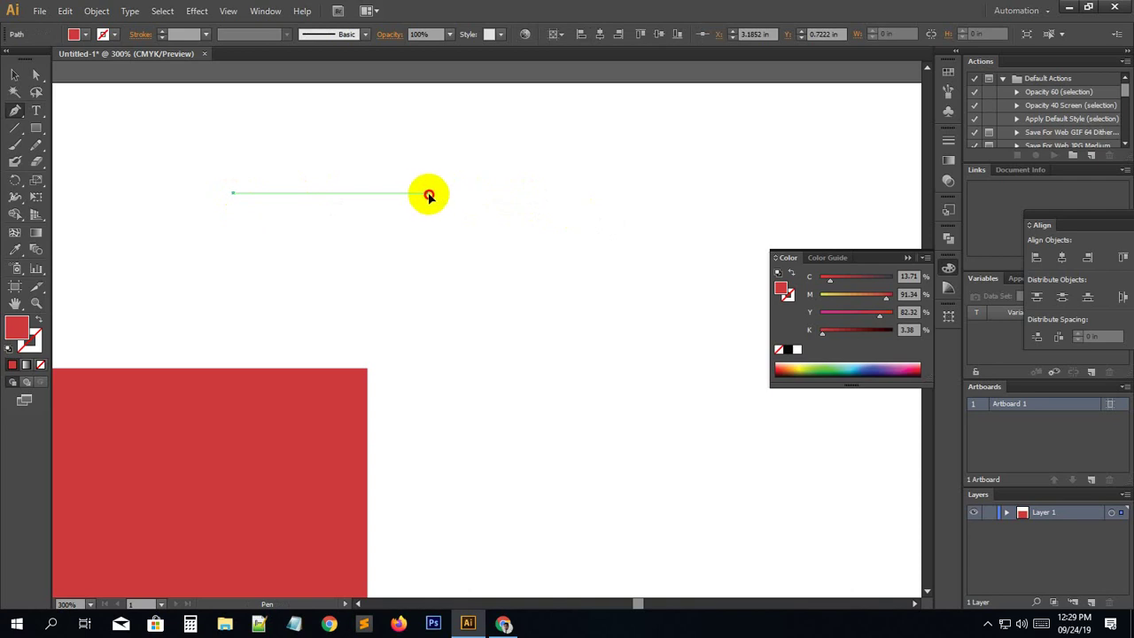
{"action": "left_click_drag", "start_coordinate": [426, 192], "coordinate": [532, 320]}
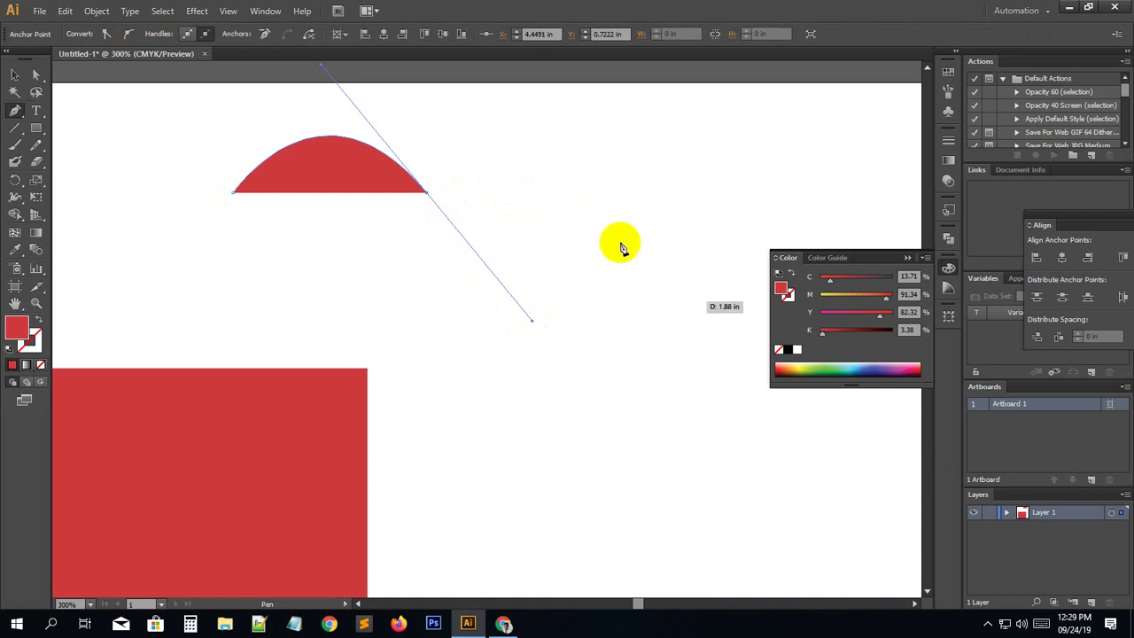
{"action": "left_click", "coordinate": [394, 163]}
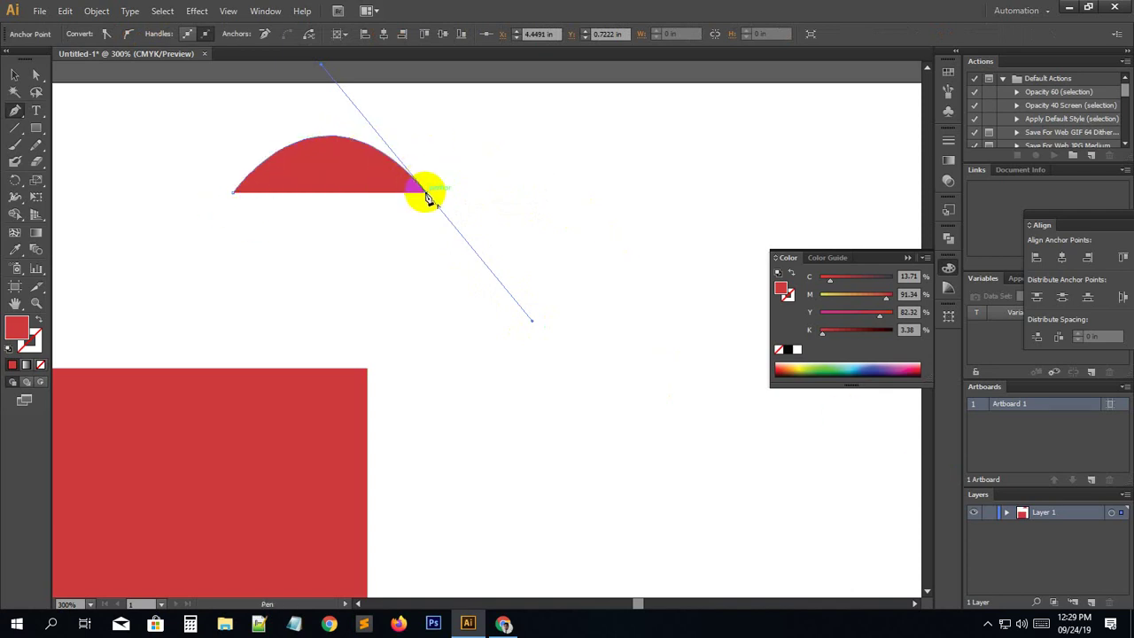
{"action": "left_click", "coordinate": [333, 170]}
{"action": "left_click", "coordinate": [413, 186]}
{"action": "left_click", "coordinate": [245, 174]}
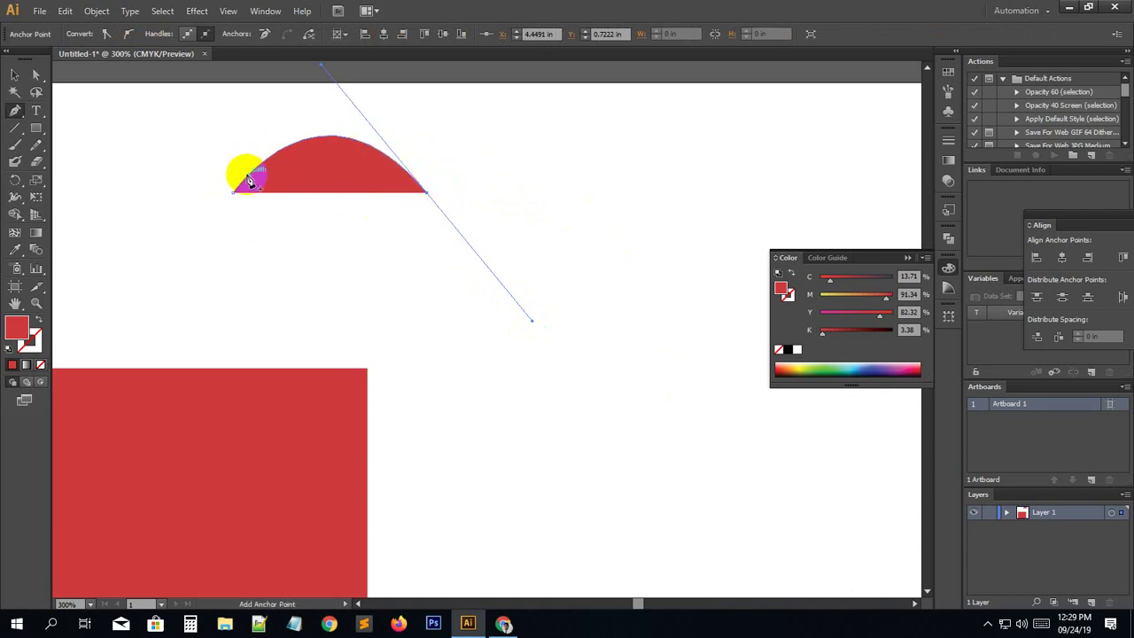
{"action": "left_click", "coordinate": [281, 192]}
{"action": "left_click_drag", "start_coordinate": [281, 192], "coordinate": [67, 182]}
{"action": "left_click", "coordinate": [14, 324]}
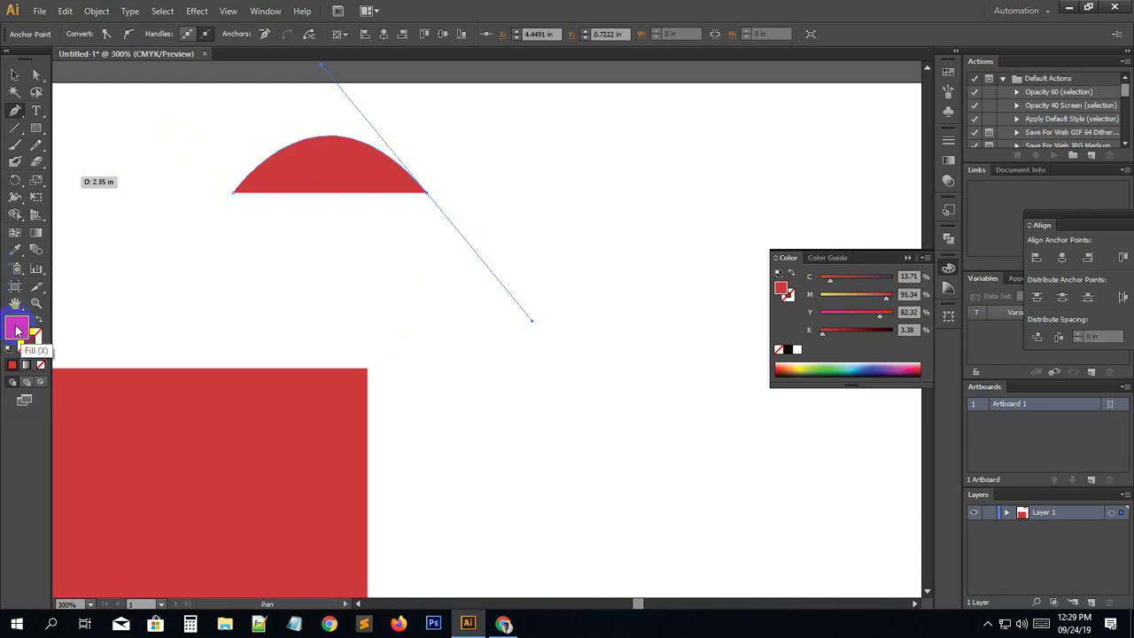
{"action": "left_click", "coordinate": [7, 117]}
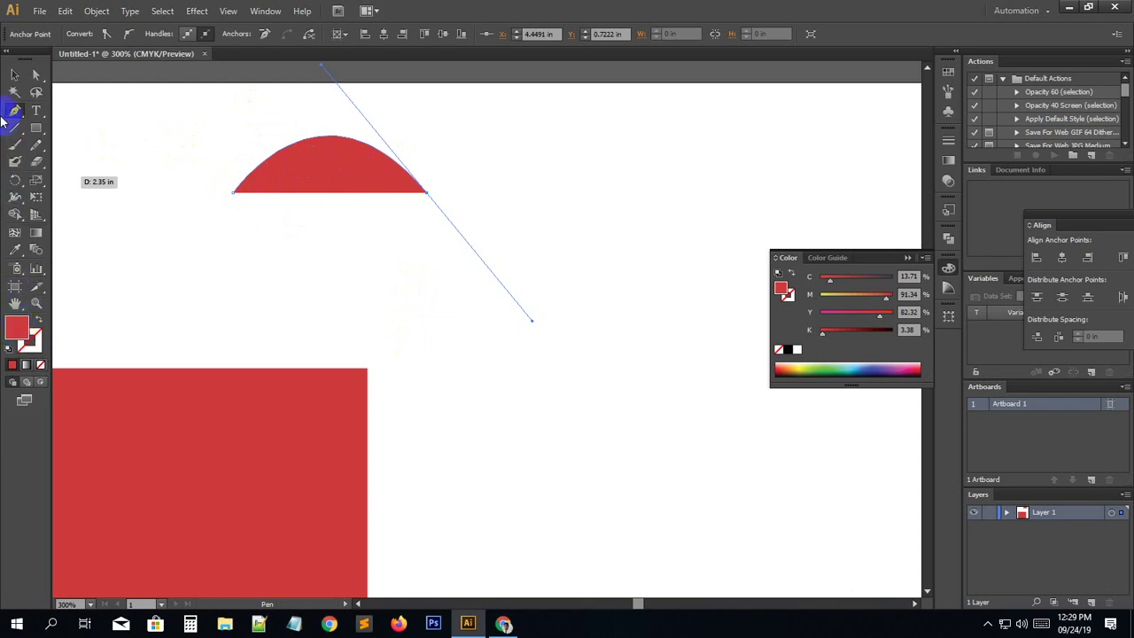
Swap the arch's fill and stroke so it has a red outline and no fill.
{"action": "left_click", "coordinate": [38, 323]}
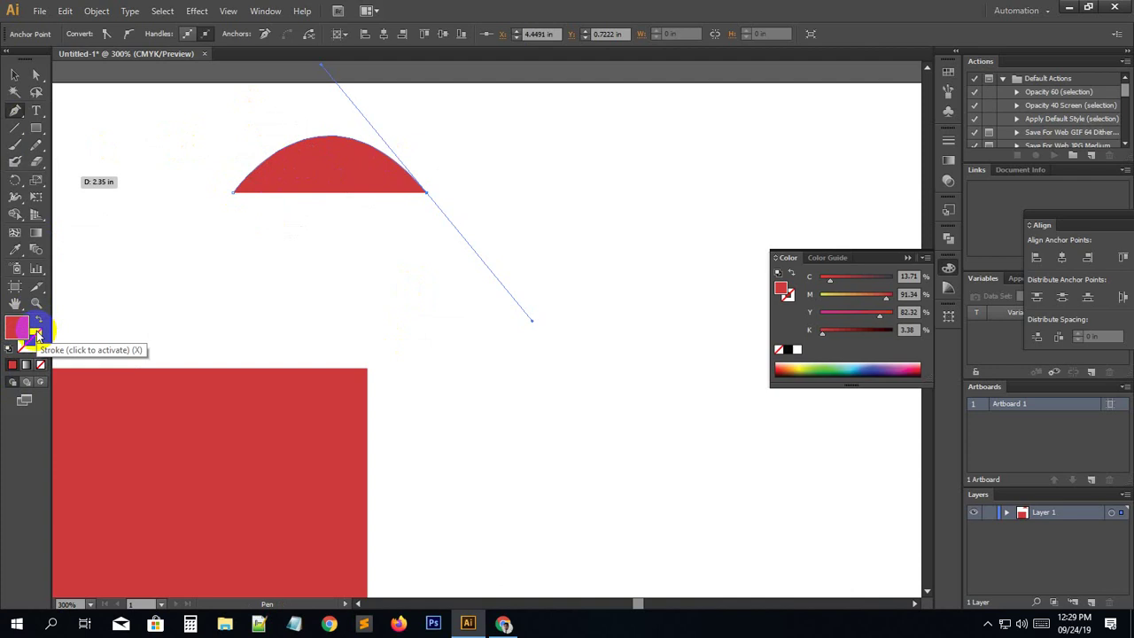
{"action": "left_click", "coordinate": [38, 335]}
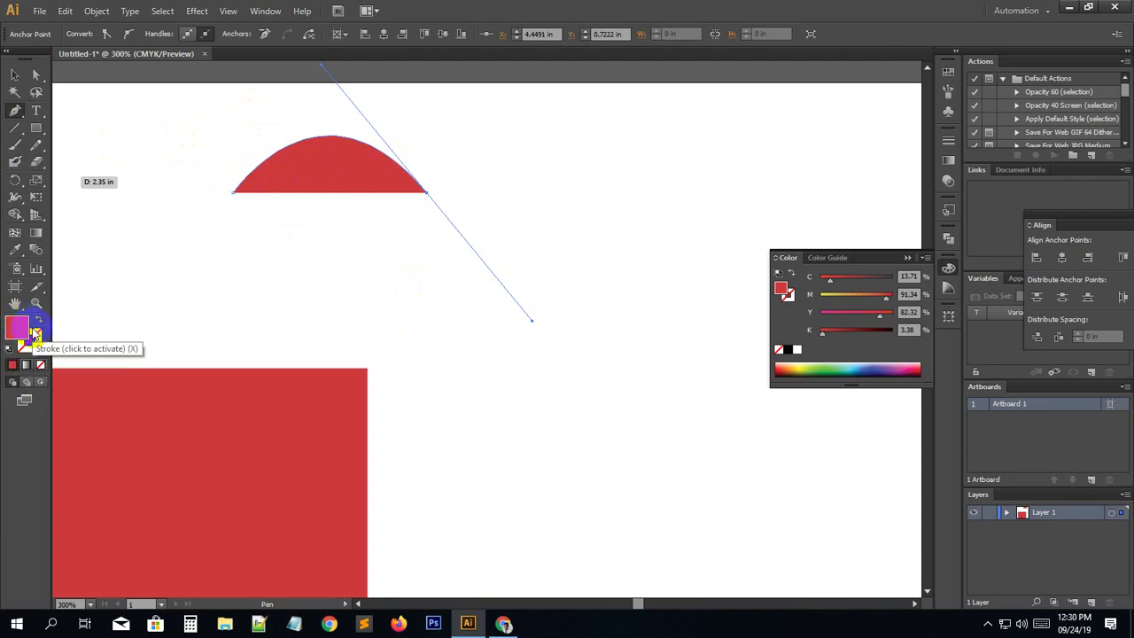
{"action": "left_click", "coordinate": [40, 331]}
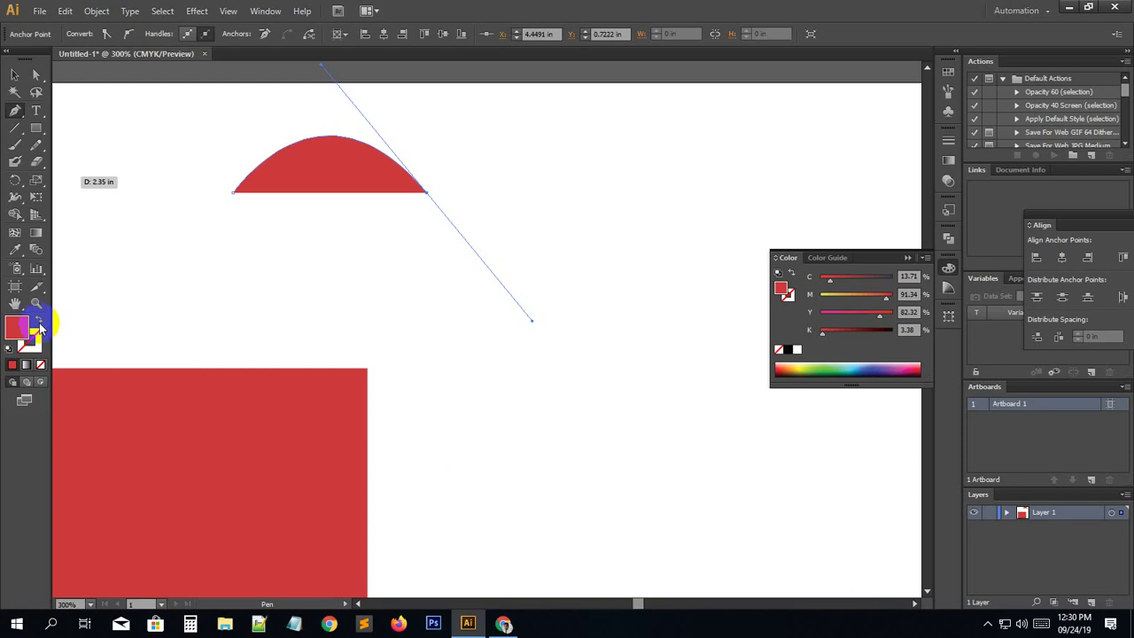
{"action": "left_click", "coordinate": [25, 328]}
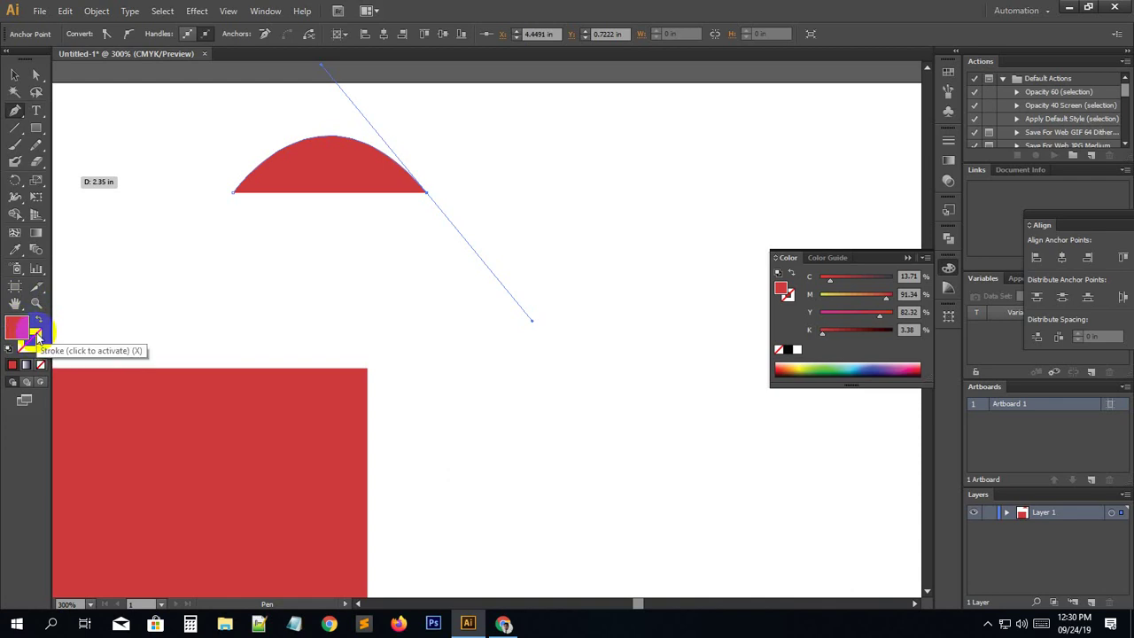
{"action": "left_click", "coordinate": [35, 337]}
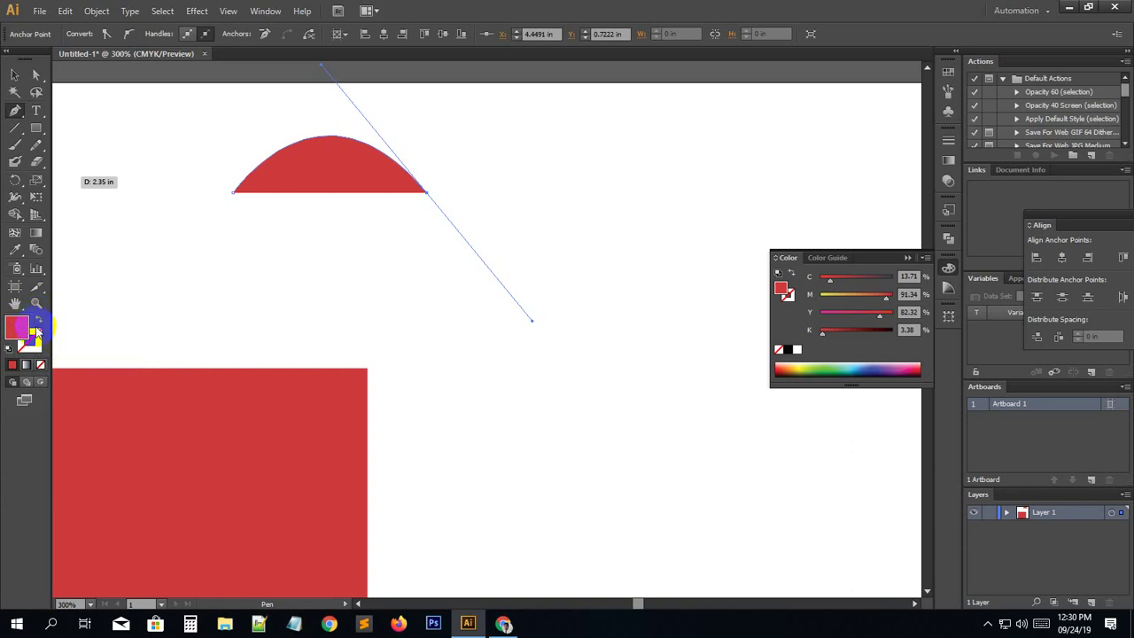
{"action": "left_click", "coordinate": [41, 368]}
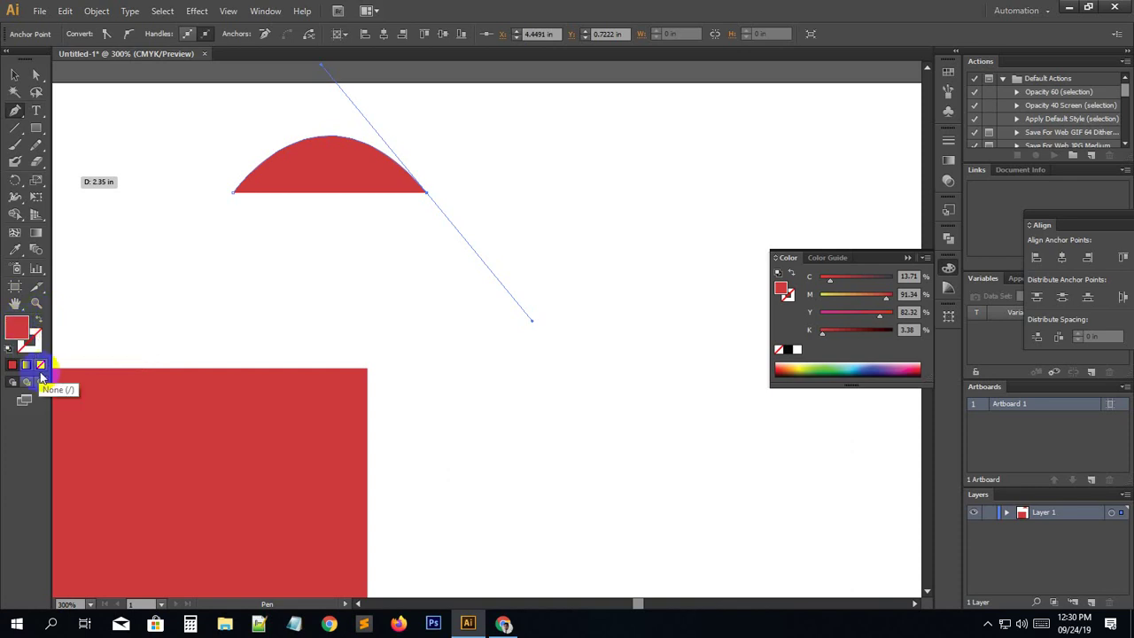
{"action": "left_click", "coordinate": [39, 323]}
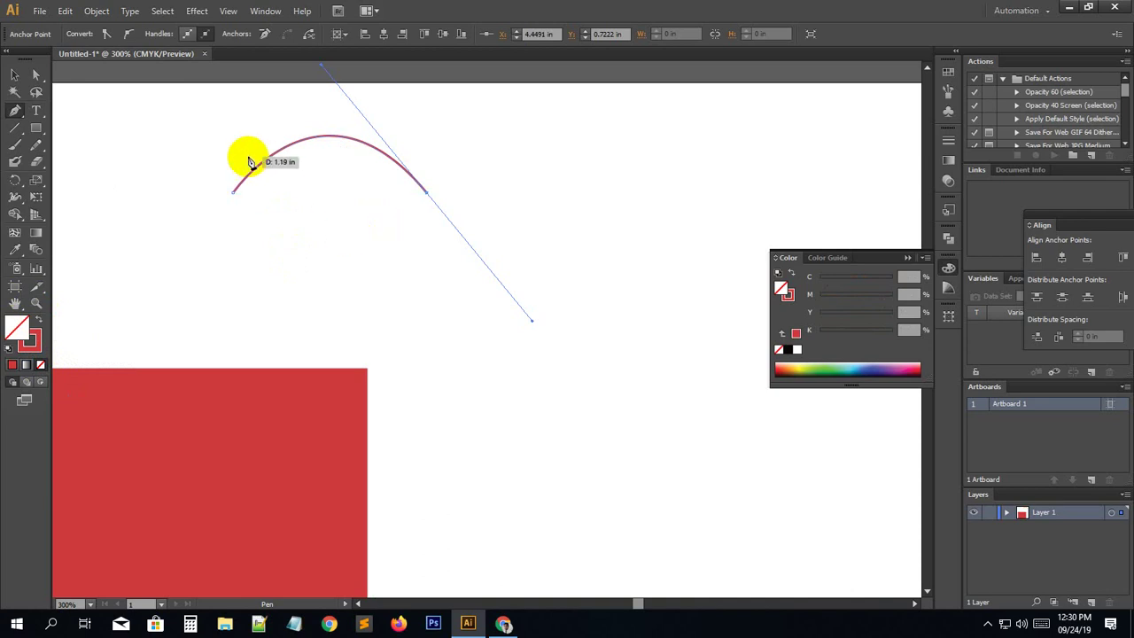
{"action": "left_click", "coordinate": [18, 74]}
{"action": "left_click", "coordinate": [15, 110]}
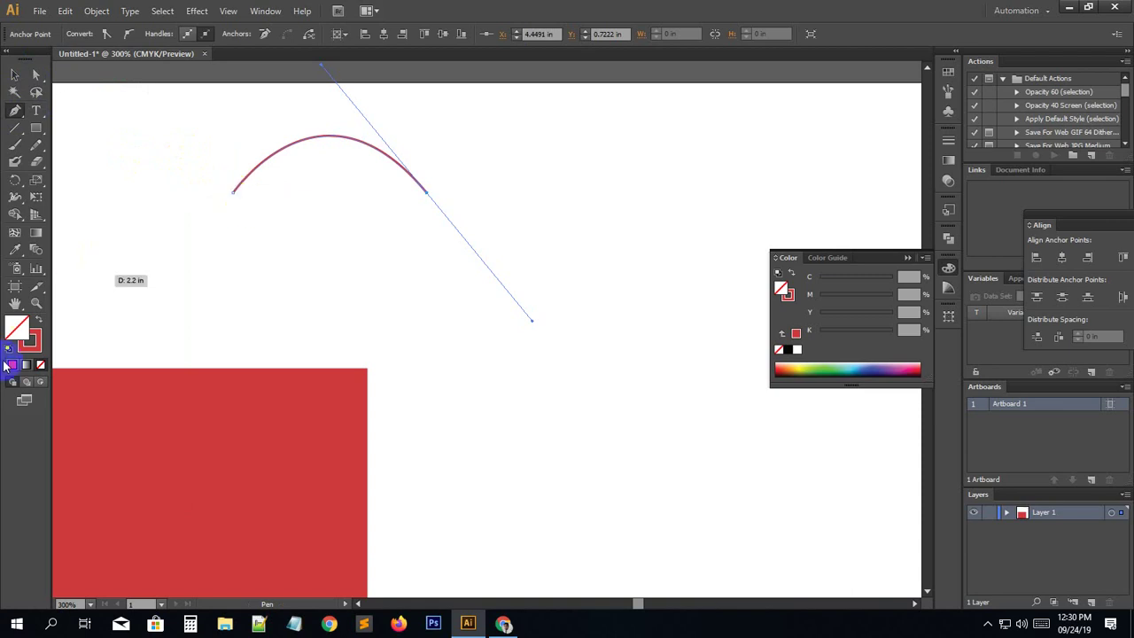
Continue the curve into a wave with anchors at about X 5.75 in, Y 0.77 in and X 7.06 in, Y 0.80 in, removing the middle anchor's outgoing handle.
{"action": "left_click_drag", "start_coordinate": [348, 268], "coordinate": [221, 326]}
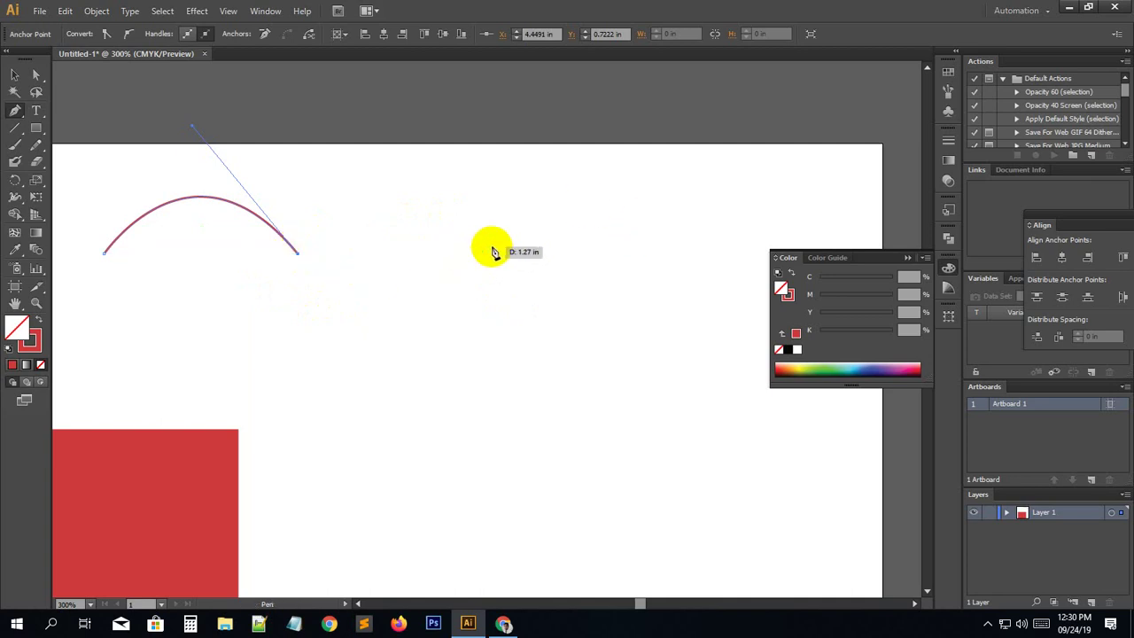
{"action": "mouse_move", "coordinate": [494, 262]}
{"action": "left_mouse_down"}
{"action": "mouse_move", "coordinate": [597, 192]}
{"action": "mouse_move", "coordinate": [604, 170]}
{"action": "left_mouse_up"}
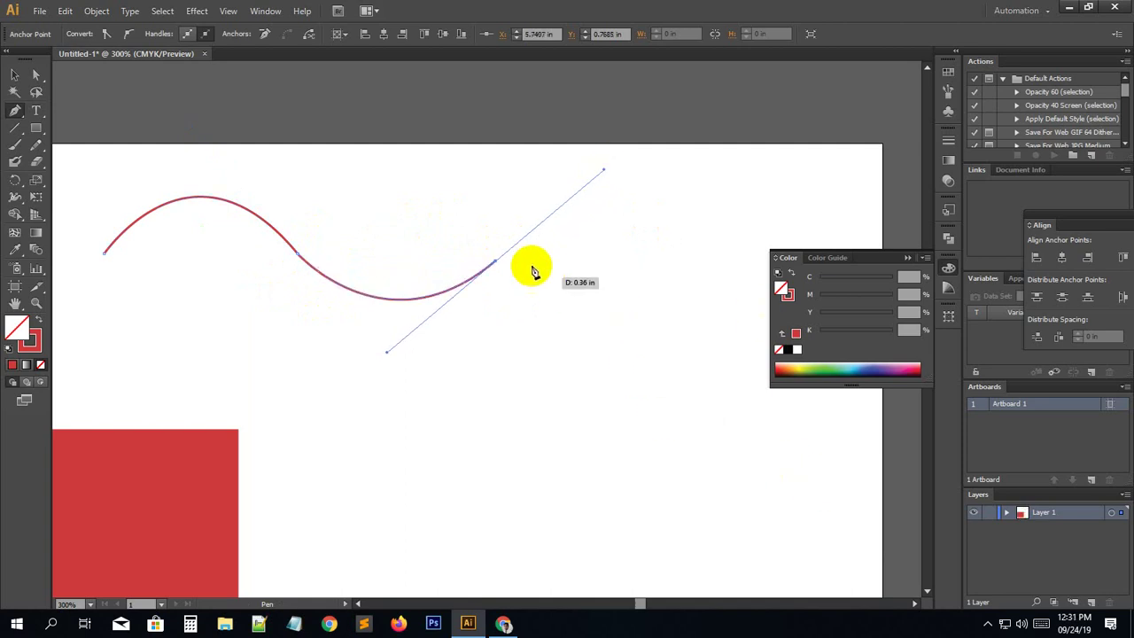
{"action": "left_click", "coordinate": [494, 262]}
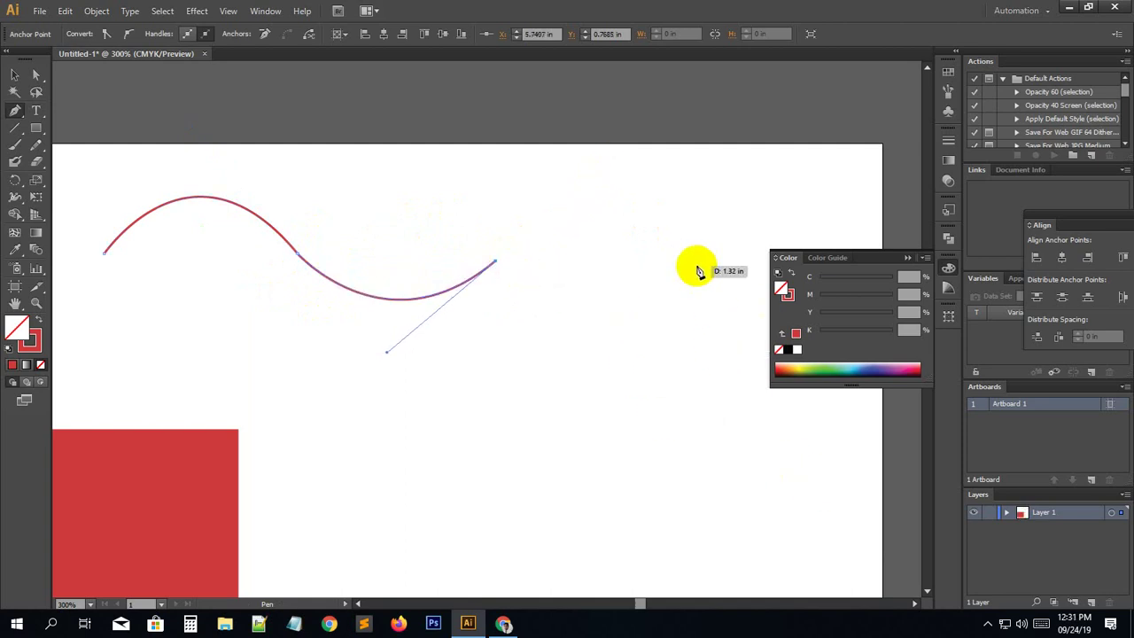
{"action": "left_click_drag", "start_coordinate": [695, 265], "coordinate": [787, 392]}
Select the whole wave path and increase its stroke weight to 6 pt.
{"action": "left_click", "coordinate": [14, 75]}
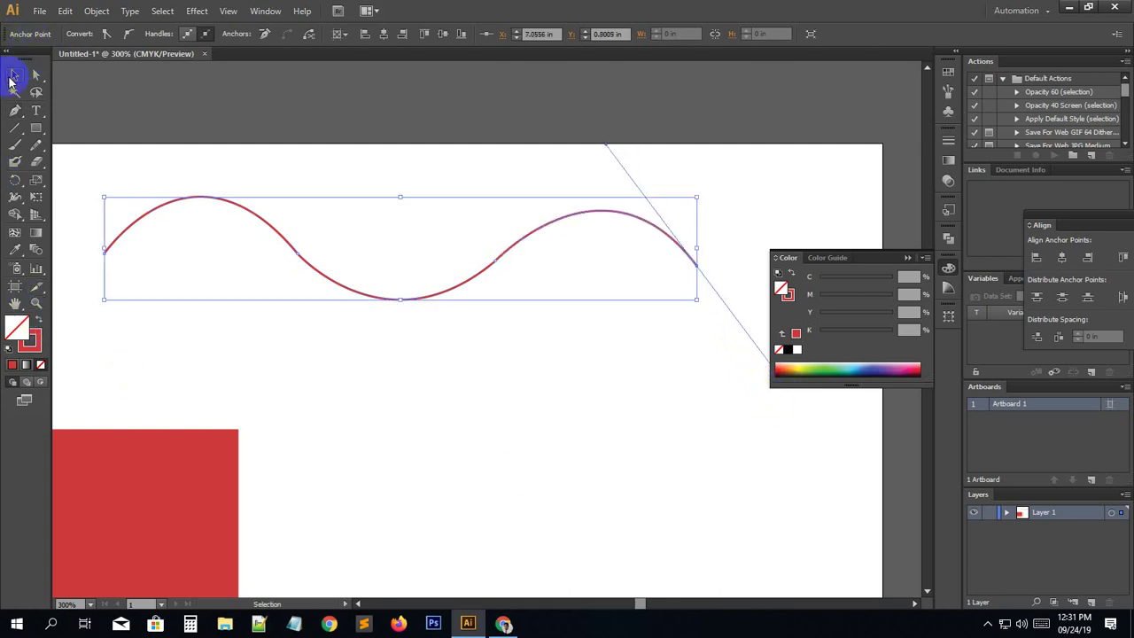
{"action": "left_click_drag", "start_coordinate": [261, 151], "coordinate": [370, 334]}
{"action": "left_click", "coordinate": [162, 31]}
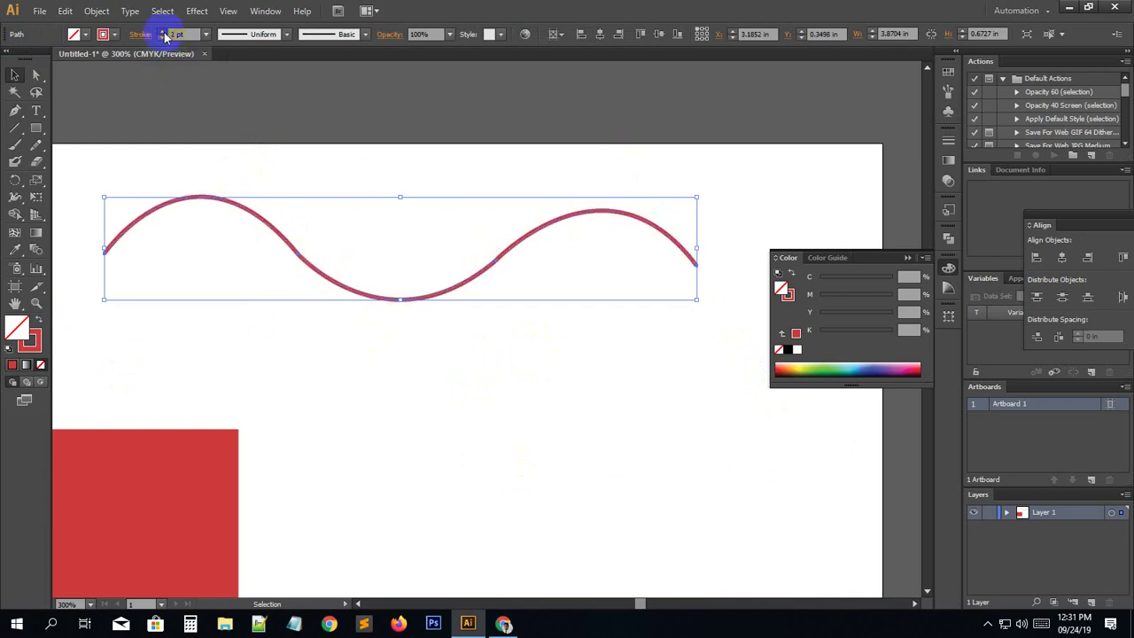
{"action": "left_click", "coordinate": [162, 32]}
{"action": "left_click", "coordinate": [162, 32]}
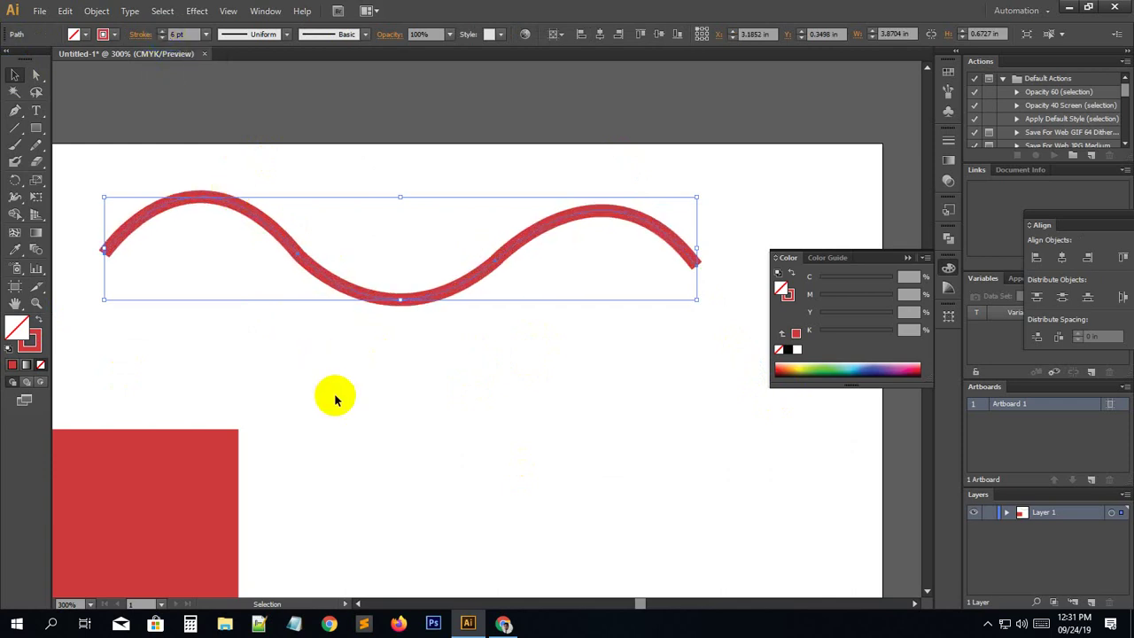
Marquee-select the wave path, delete it and return to the red rectangle.
{"action": "left_click", "coordinate": [397, 362]}
{"action": "left_click_drag", "start_coordinate": [431, 342], "coordinate": [442, 248]}
{"action": "key", "text": "Delete"}
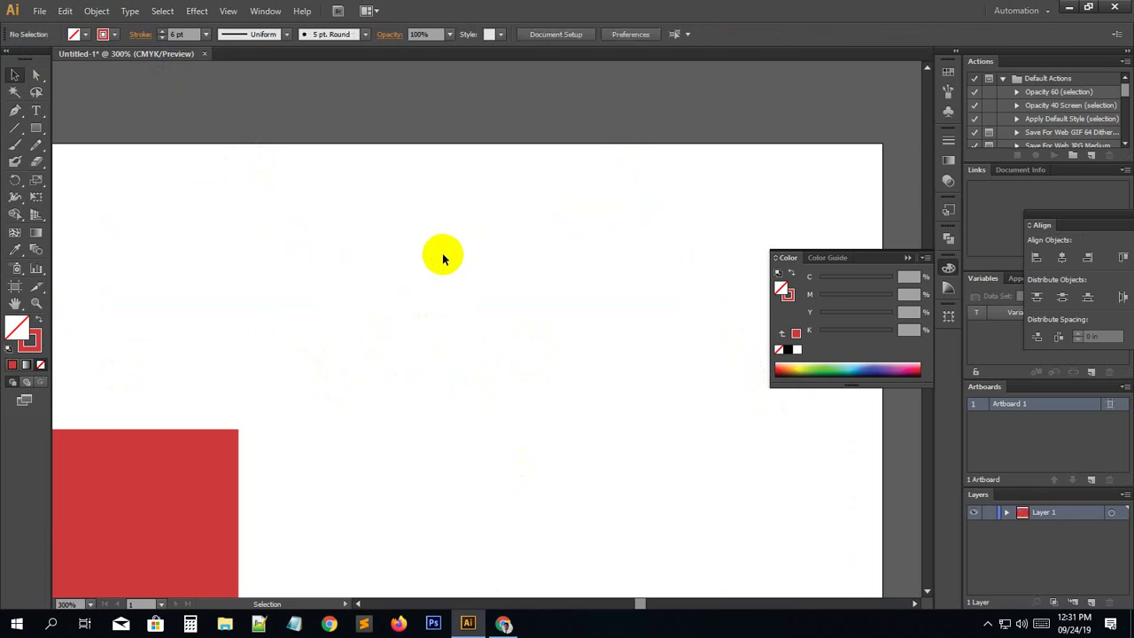
{"action": "left_click_drag", "start_coordinate": [365, 406], "coordinate": [677, 280]}
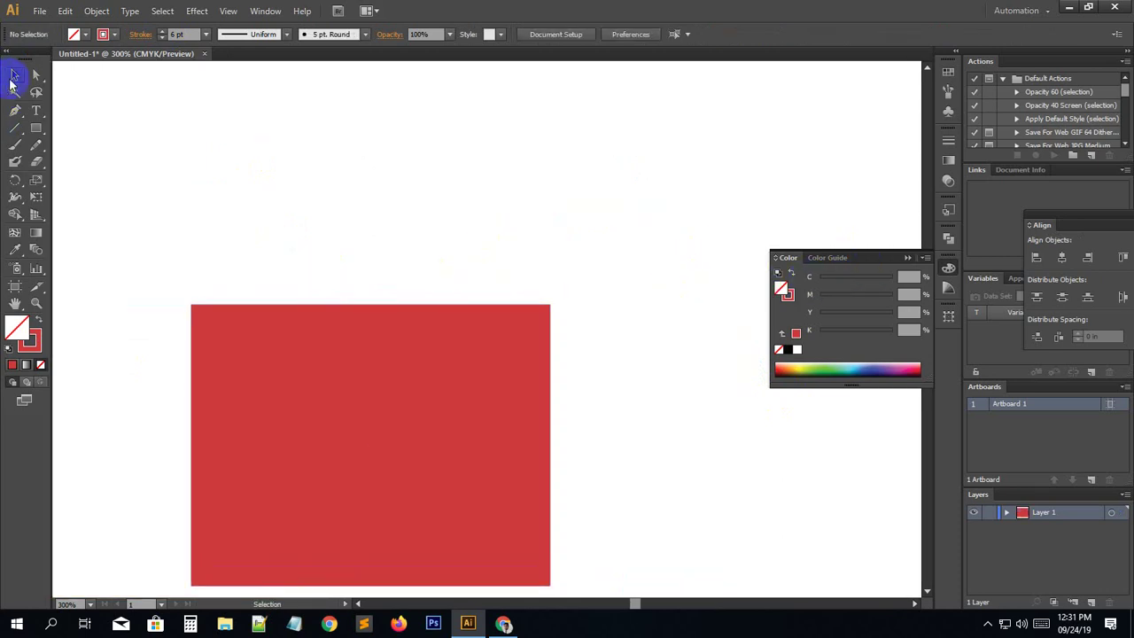
Draw a curved red bag handle on the rectangle's top edge with the Pen tool, anchored about X 2.19 in, Y 1.97 in and X 3.5 in, Y 1.94 in.
{"action": "left_click", "coordinate": [15, 110]}
{"action": "left_click", "coordinate": [285, 321]}
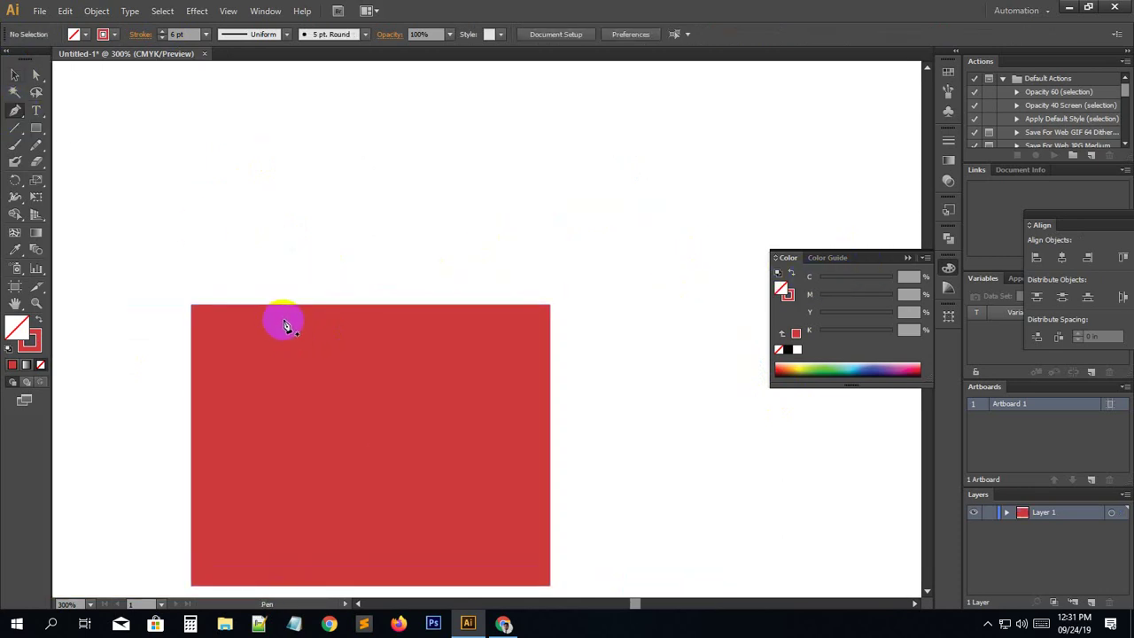
{"action": "left_click", "coordinate": [265, 320]}
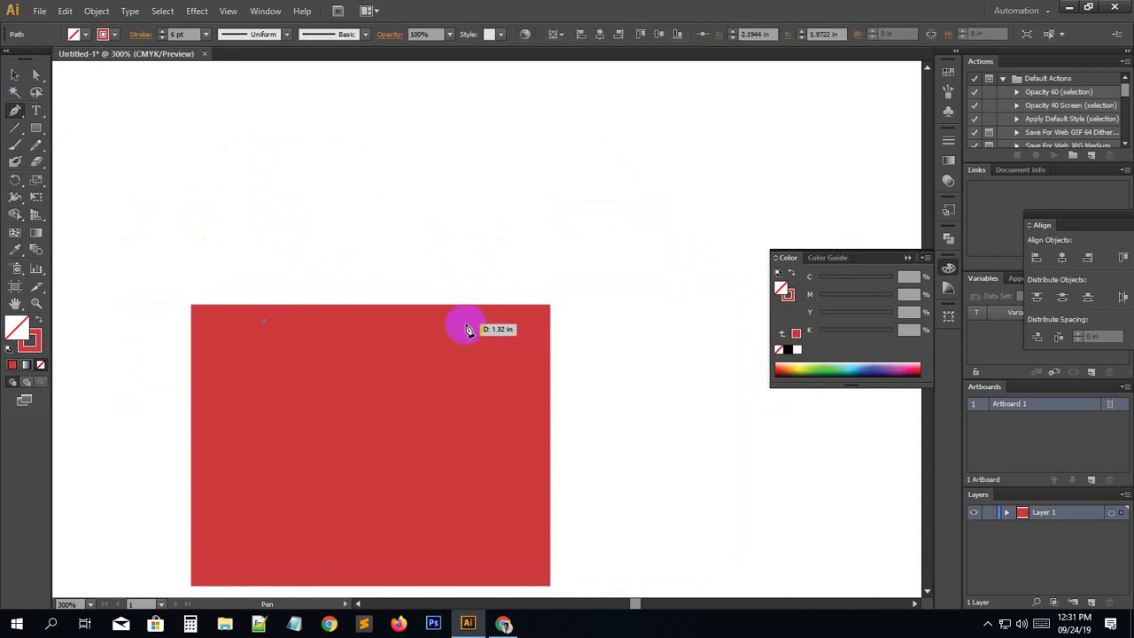
{"action": "mouse_move", "coordinate": [464, 315]}
{"action": "left_mouse_down"}
{"action": "mouse_move", "coordinate": [593, 496]}
{"action": "mouse_move", "coordinate": [575, 514]}
{"action": "mouse_move", "coordinate": [584, 602]}
{"action": "mouse_move", "coordinate": [592, 519]}
{"action": "left_mouse_up"}
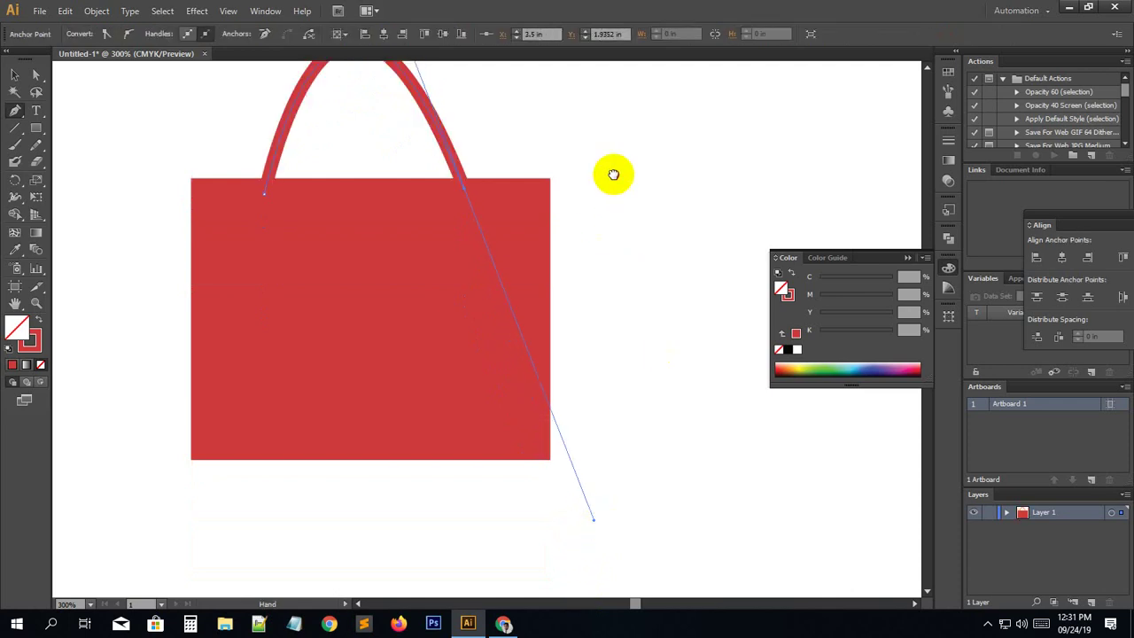
{"action": "left_click_drag", "start_coordinate": [612, 172], "coordinate": [629, 330]}
{"action": "left_click", "coordinate": [15, 74]}
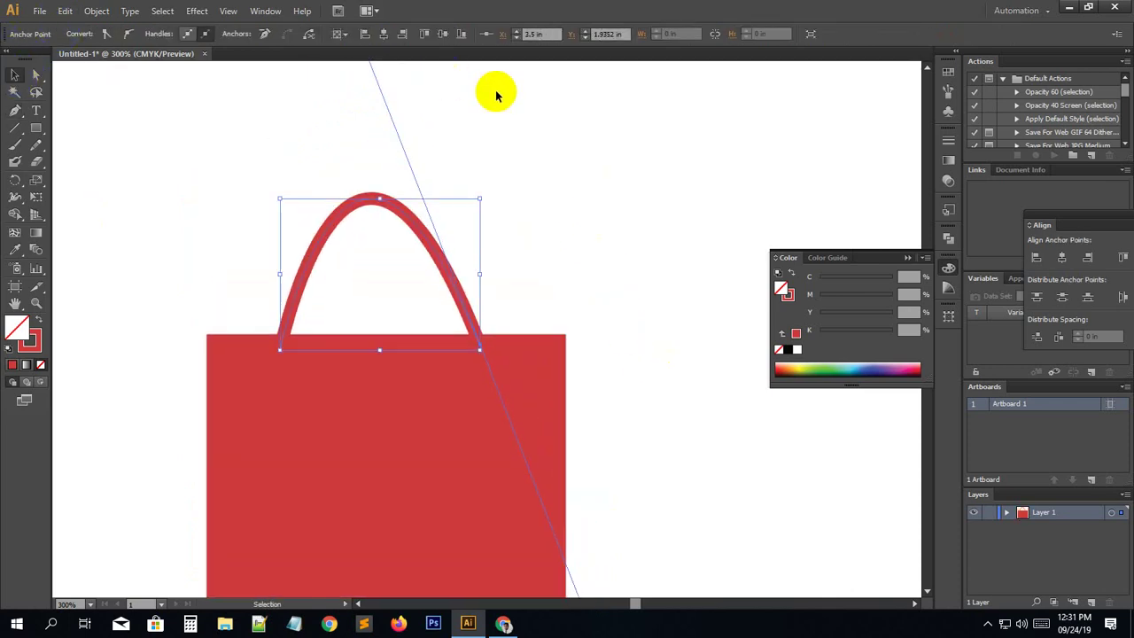
{"action": "left_click", "coordinate": [587, 195]}
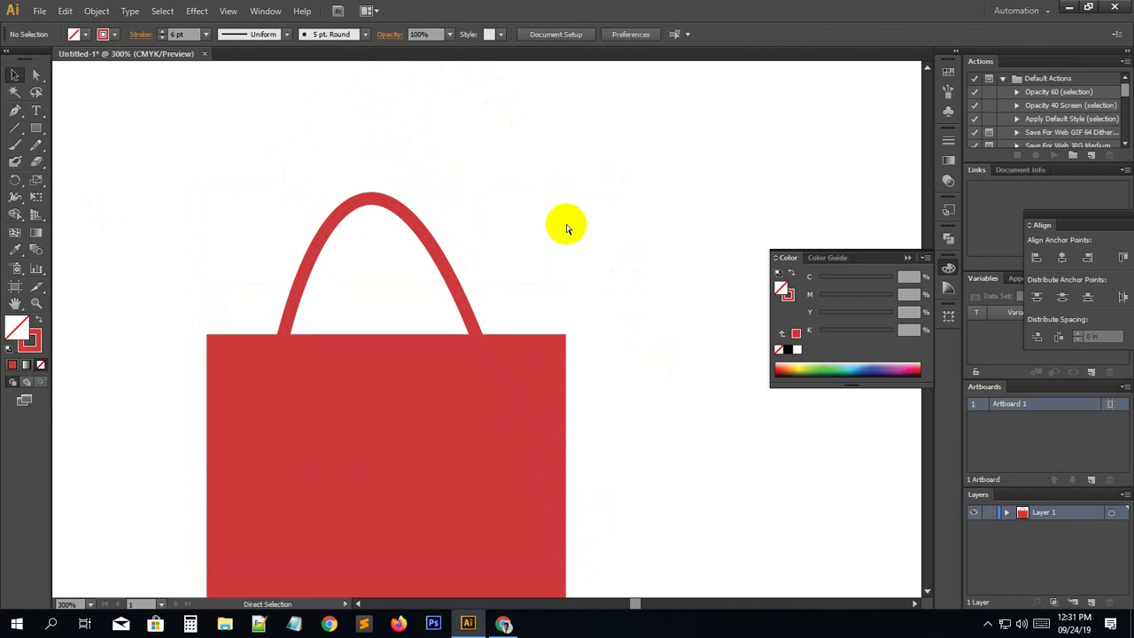
Marquee-select the whole bag, handle and red rectangle together, and delete it to clear the artboard.
{"action": "key", "text": "ctrl+minus"}
{"action": "key", "text": "ctrl+minus"}
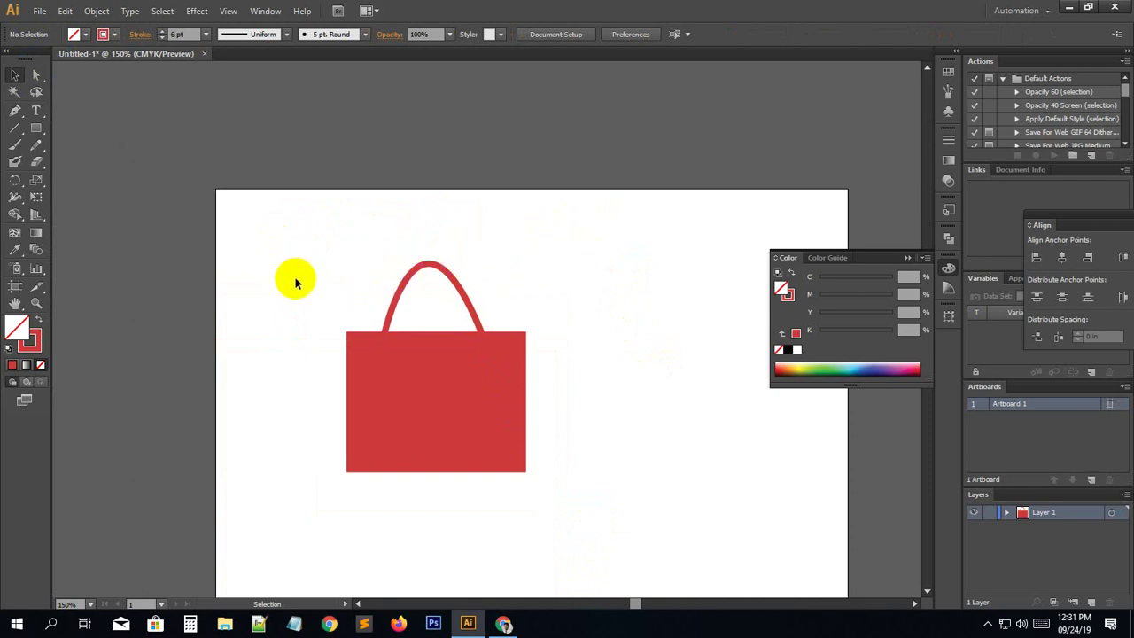
{"action": "left_click_drag", "start_coordinate": [296, 282], "coordinate": [516, 474]}
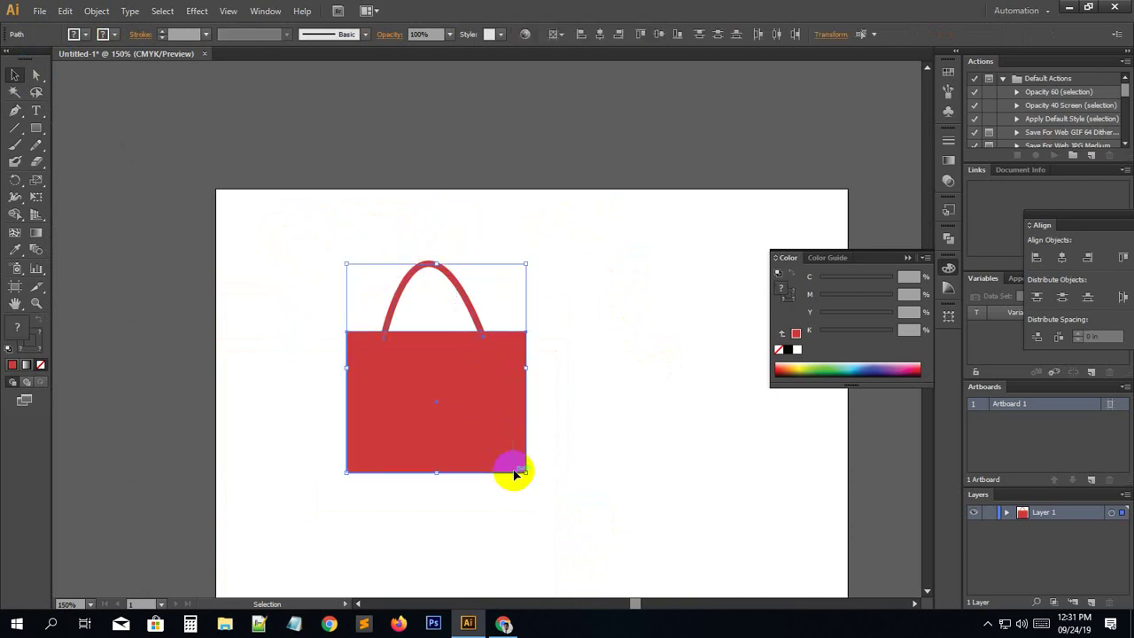
{"action": "key", "text": "Delete"}
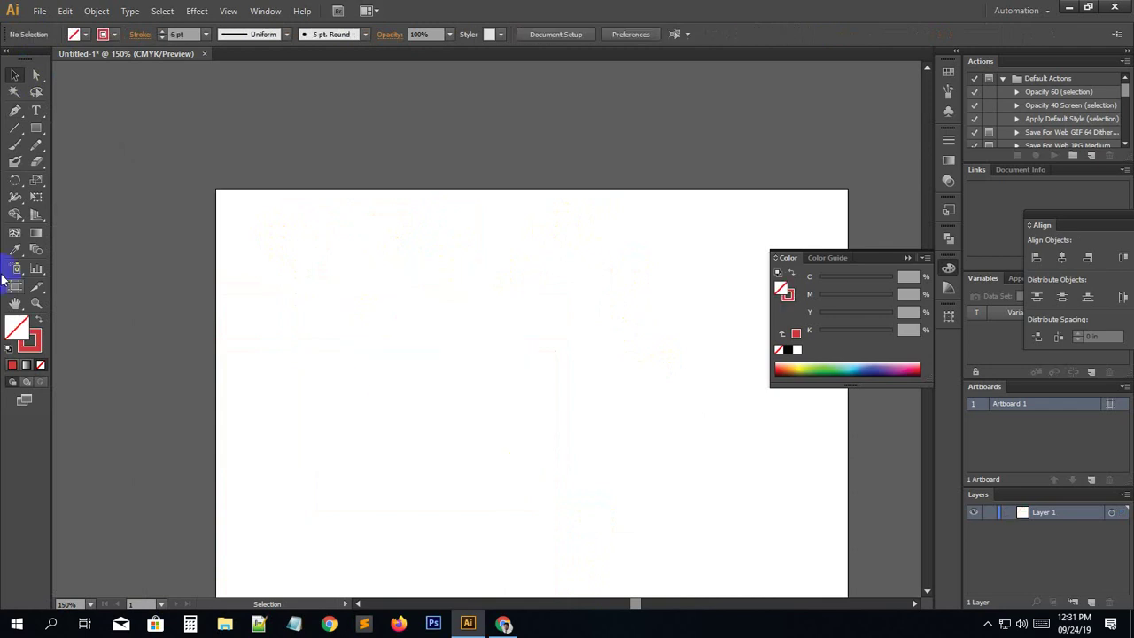
{"action": "left_click", "coordinate": [38, 94]}
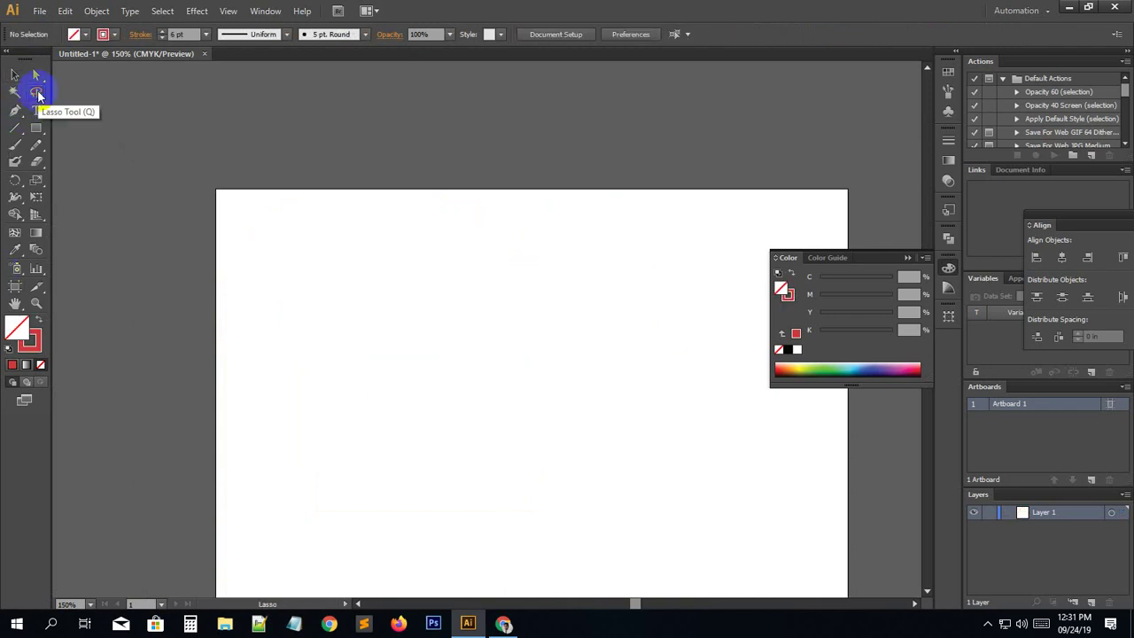
{"action": "left_click", "coordinate": [12, 94]}
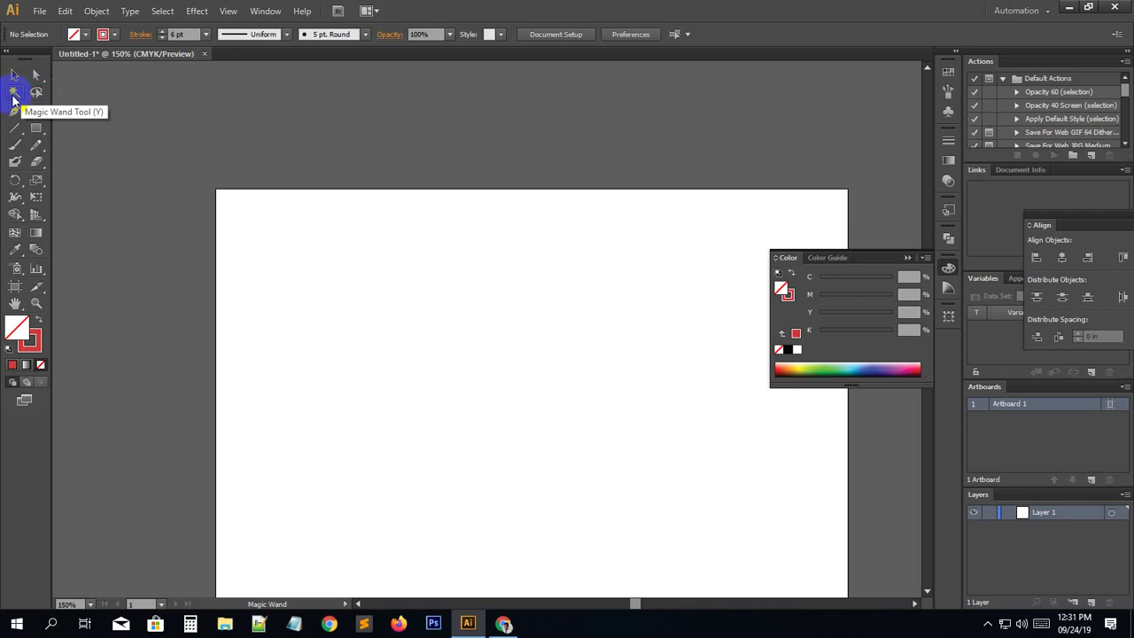
Draw a circle about 0.41 in across near the artboard's upper-left corner and swap its stroke and fill so it is solid red.
{"action": "left_click", "coordinate": [35, 130]}
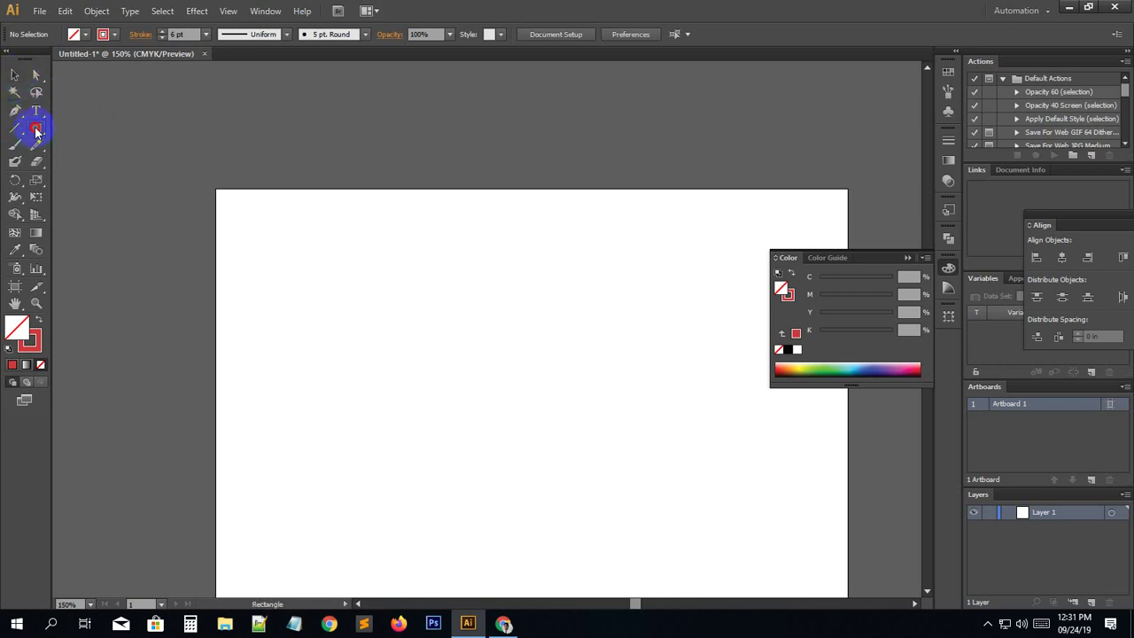
{"action": "left_click_drag", "start_coordinate": [36, 130], "coordinate": [88, 165]}
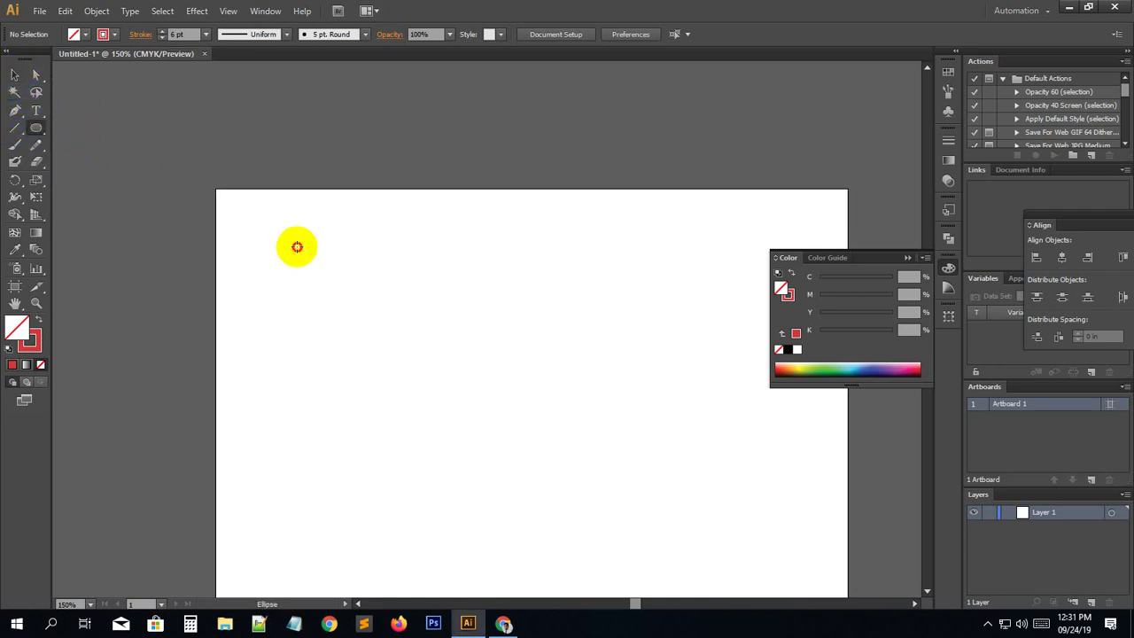
{"action": "left_click_drag", "start_coordinate": [297, 246], "coordinate": [322, 278]}
{"action": "left_click", "coordinate": [37, 319]}
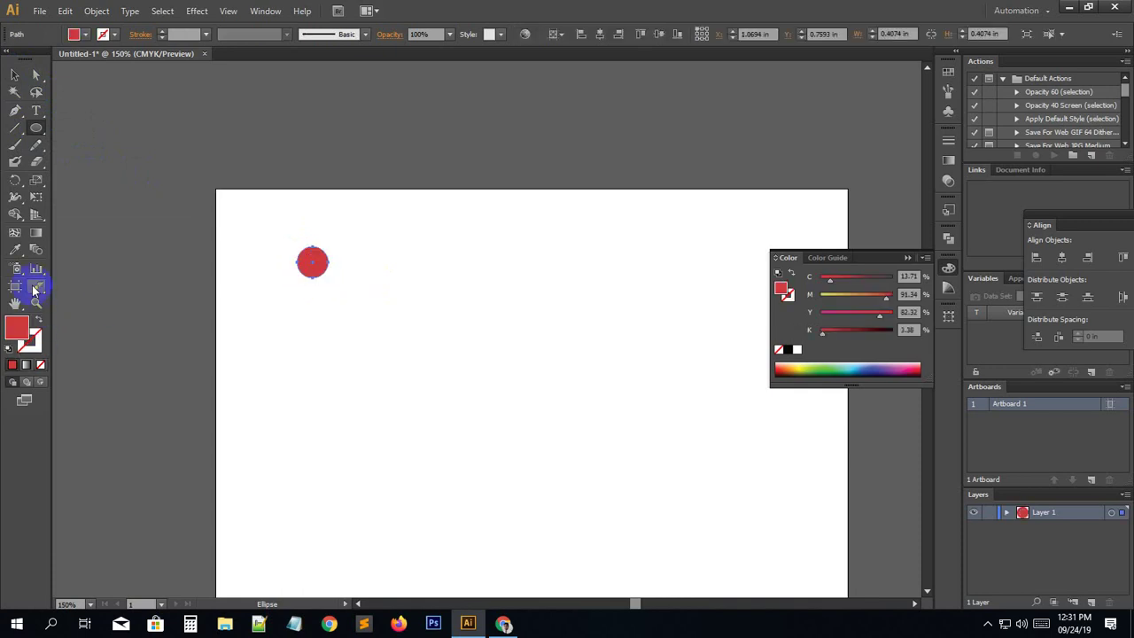
Copy the circle about 0.51 in to the right and repeat the copy six times to form a row of eight.
{"action": "left_click", "coordinate": [15, 74]}
{"action": "left_click_drag", "start_coordinate": [321, 272], "coordinate": [360, 271]}
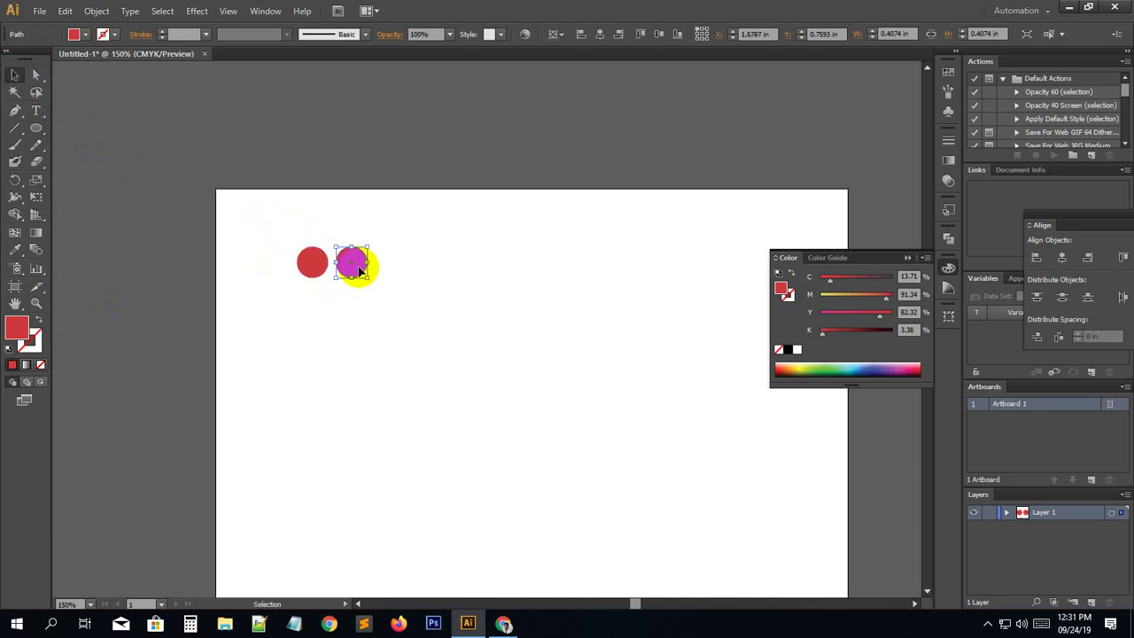
{"action": "key", "text": "ctrl+d"}
{"action": "key", "text": "ctrl+d"}
{"action": "key", "text": "ctrl+d"}
{"action": "key", "text": "ctrl+d"}
{"action": "key", "text": "ctrl+d"}
{"action": "key", "text": "ctrl+d"}
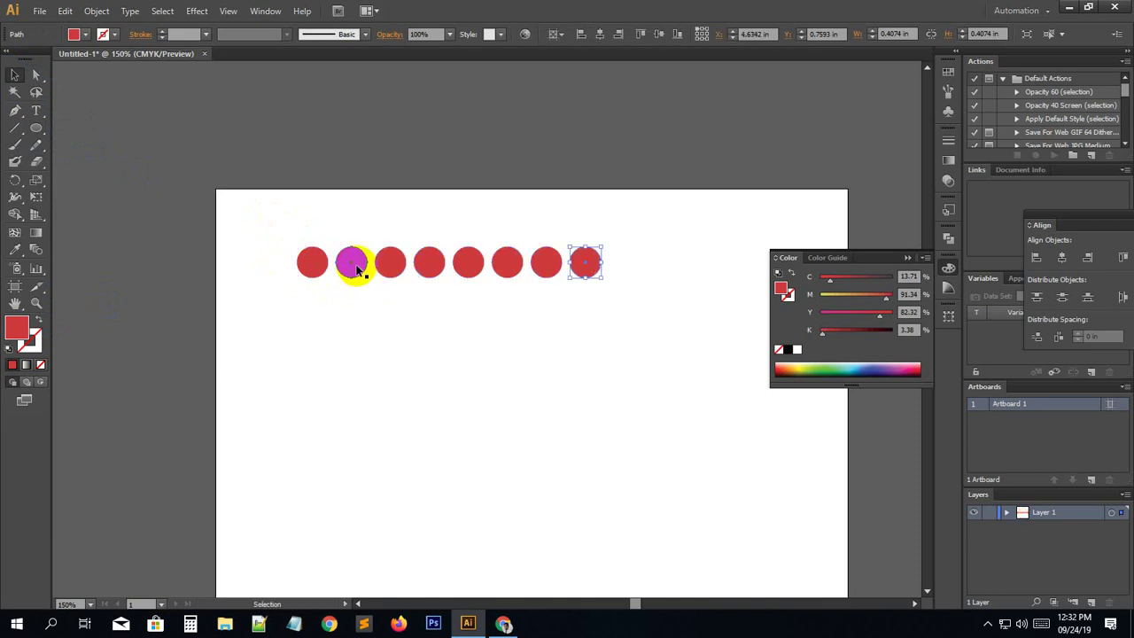
Copy the whole row of circles straight down and repeat the copy twice to build a four-row grid.
{"action": "left_click_drag", "start_coordinate": [285, 221], "coordinate": [753, 322]}
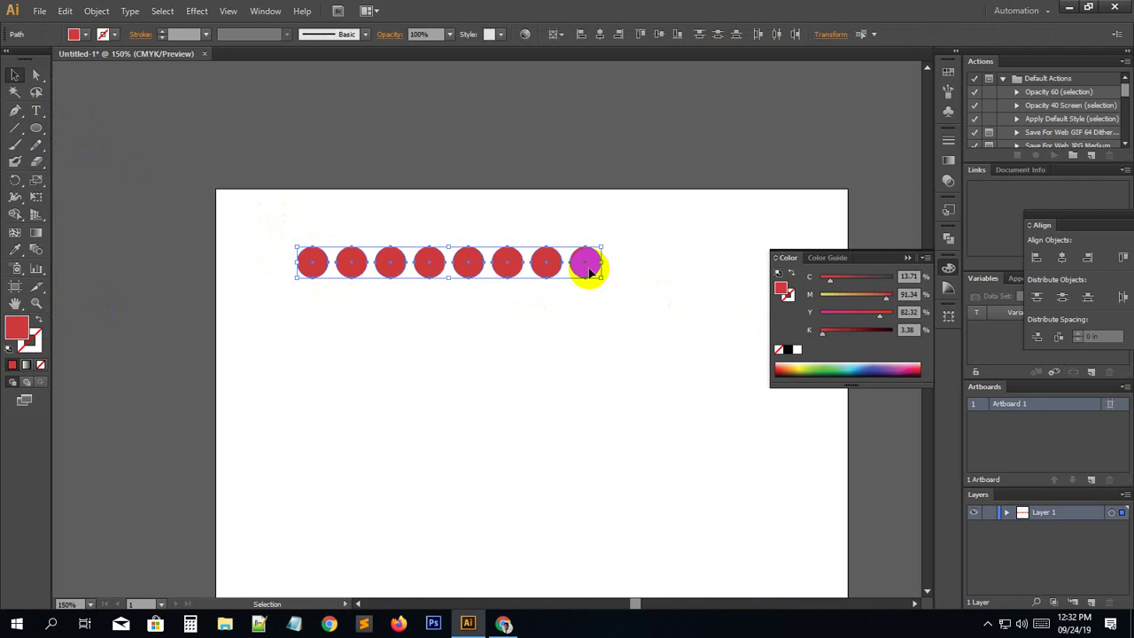
{"action": "left_click_drag", "start_coordinate": [584, 268], "coordinate": [585, 312]}
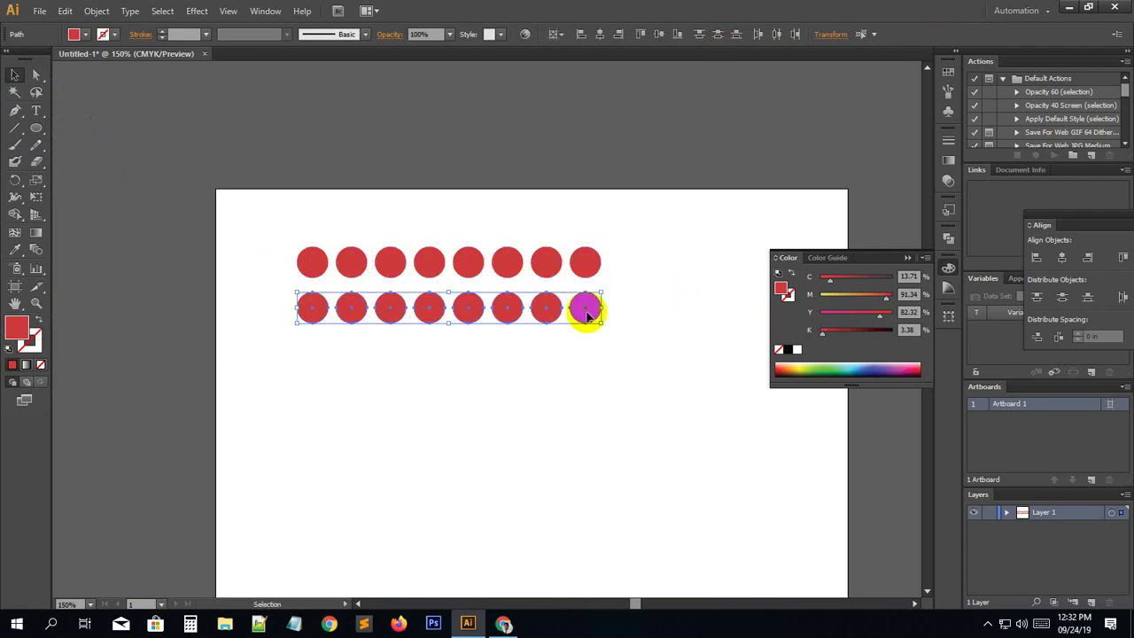
{"action": "key", "text": "ctrl+d"}
{"action": "key", "text": "ctrl+d"}
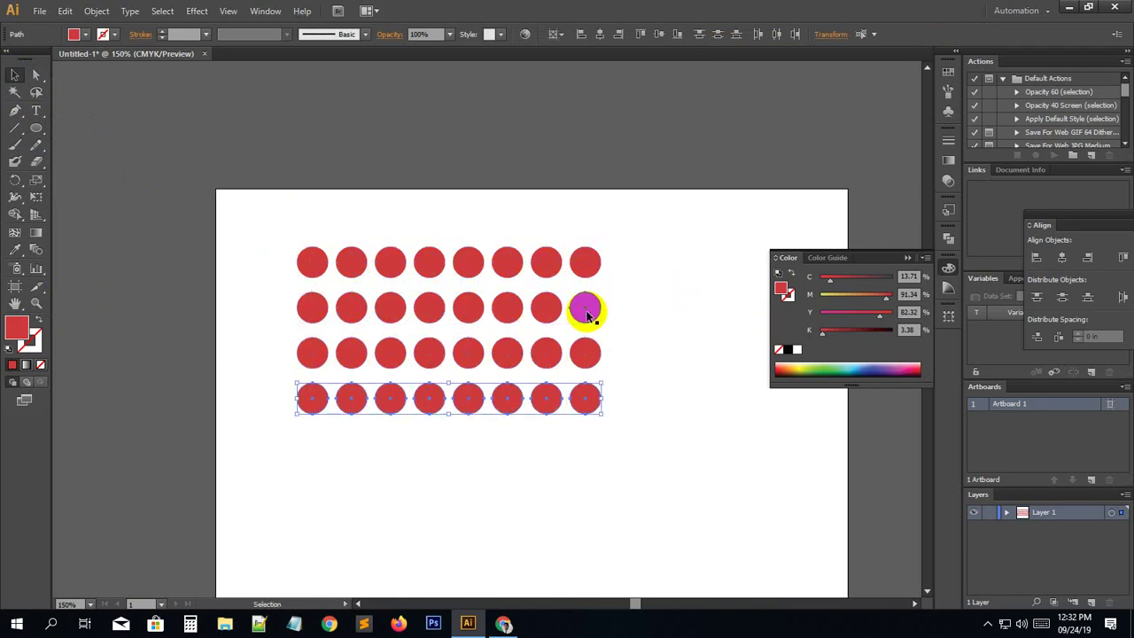
{"action": "left_click", "coordinate": [642, 334]}
{"action": "left_click", "coordinate": [389, 262]}
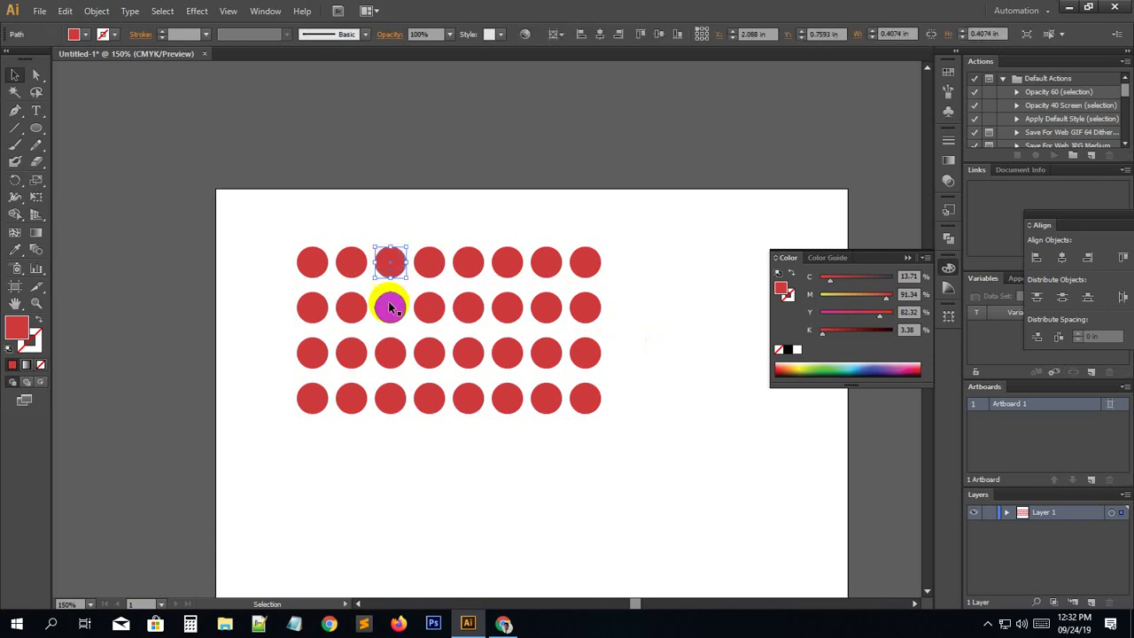
{"action": "left_click", "coordinate": [410, 448]}
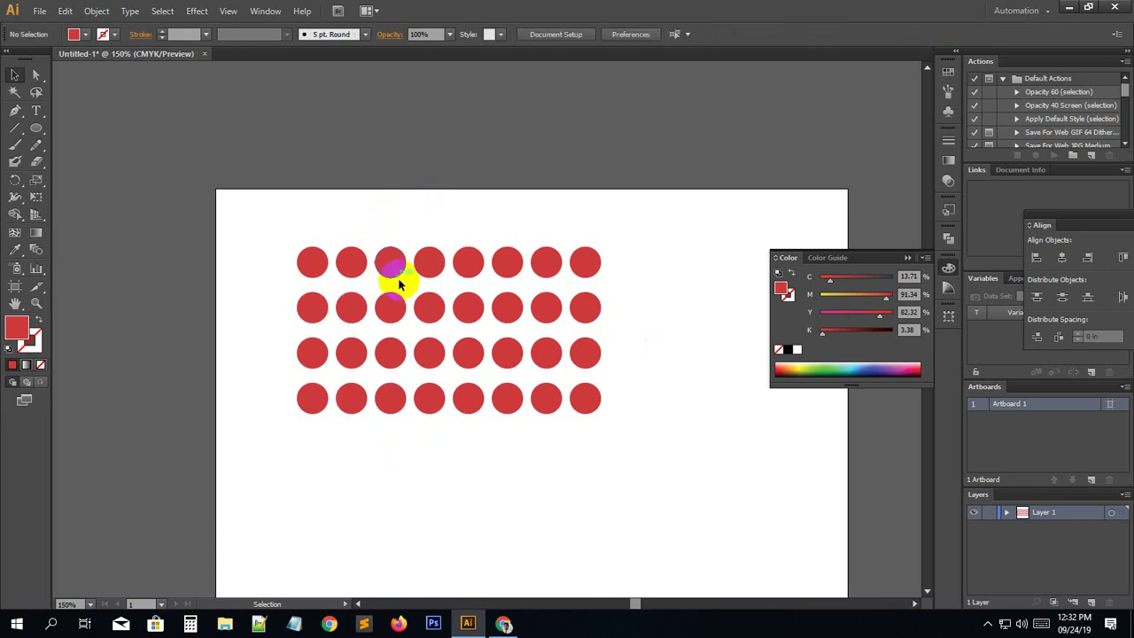
Select eight scattered circles together across the four rows of the grid and fill them with CMYK Cyan.
{"action": "left_click", "coordinate": [350, 262]}
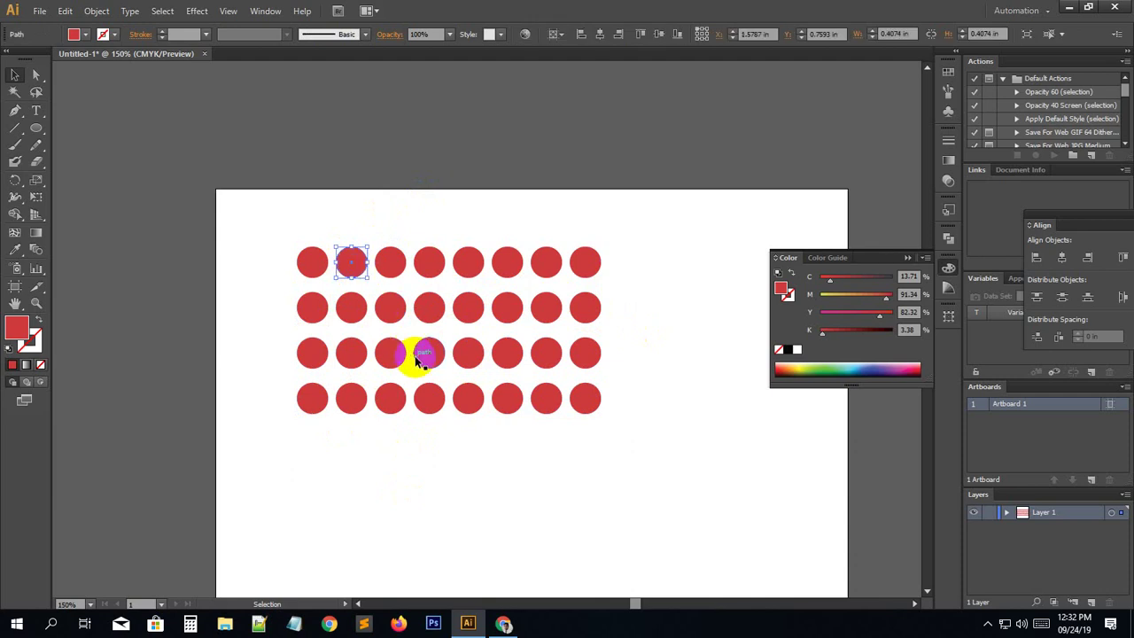
{"action": "left_click", "coordinate": [432, 312], "text": "shift"}
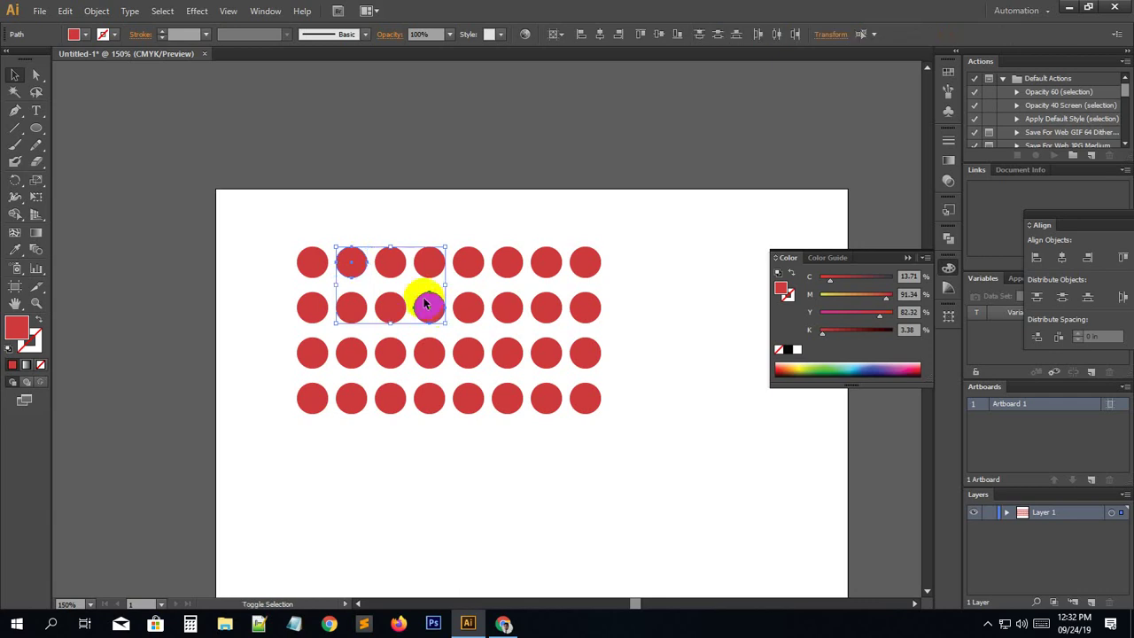
{"action": "left_click", "coordinate": [351, 263]}
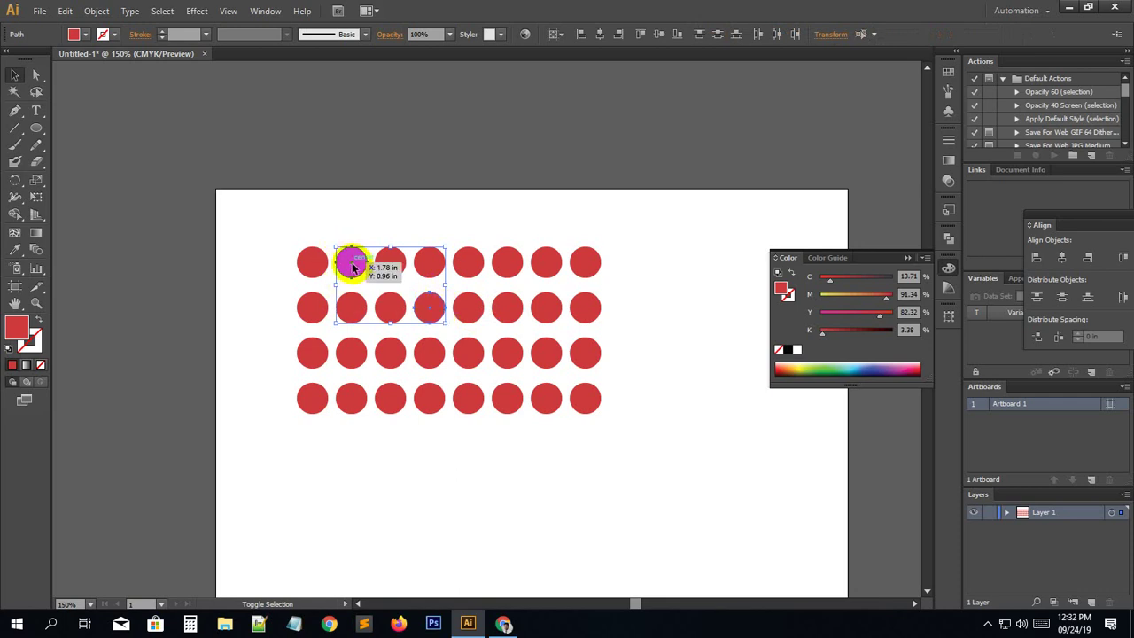
{"action": "left_click", "coordinate": [389, 351], "text": "shift"}
{"action": "left_click", "coordinate": [392, 401], "text": "shift"}
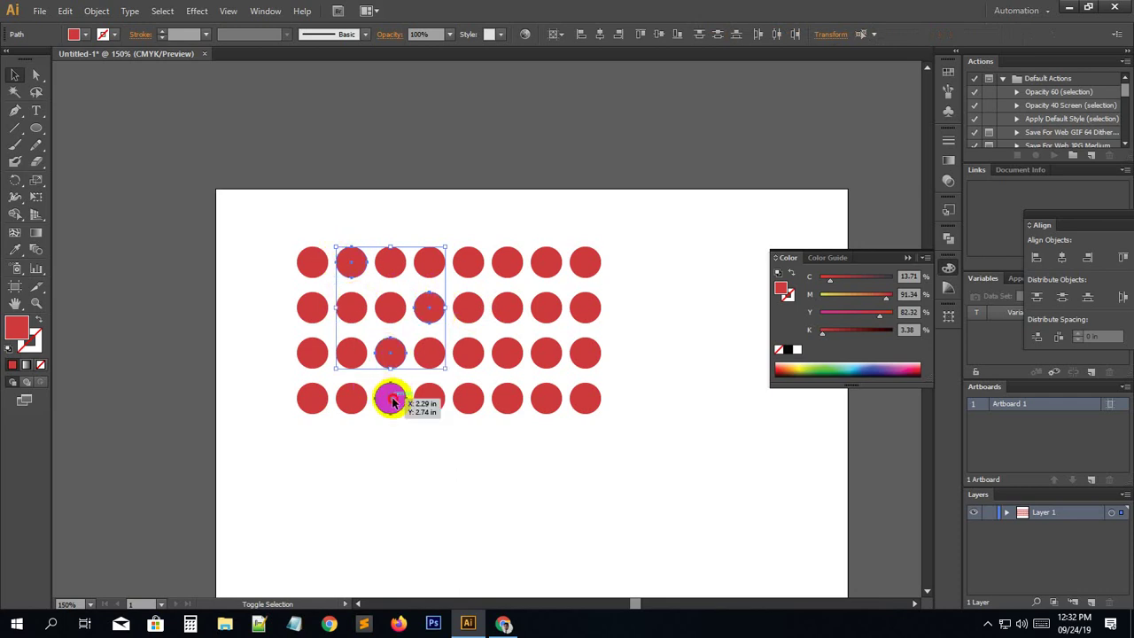
{"action": "left_click_drag", "start_coordinate": [392, 400], "coordinate": [400, 400]}
{"action": "key", "text": "ctrl+z"}
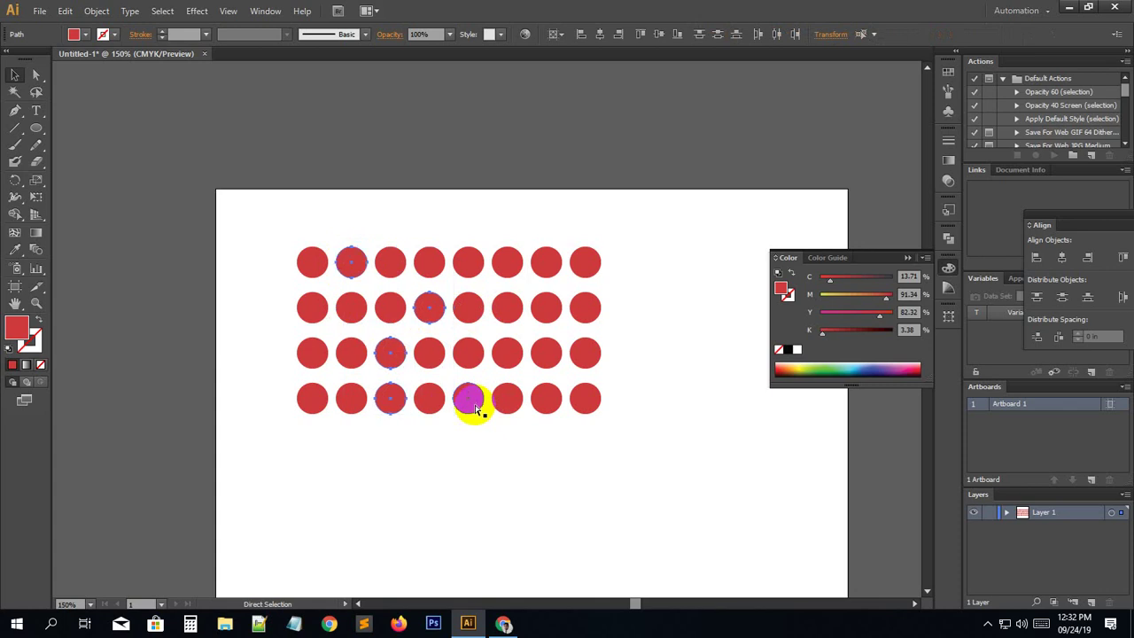
{"action": "left_click", "coordinate": [507, 357], "text": "shift"}
{"action": "left_click", "coordinate": [540, 307], "text": "shift"}
{"action": "left_click", "coordinate": [545, 264], "text": "shift"}
{"action": "left_click", "coordinate": [582, 306], "text": "shift"}
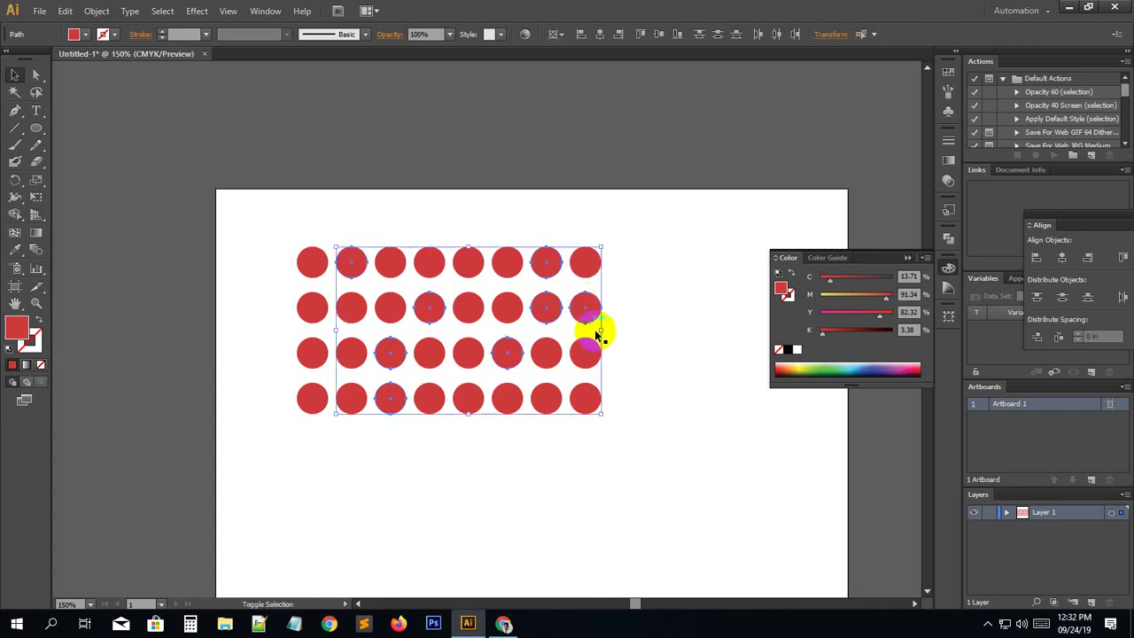
{"action": "left_click", "coordinate": [86, 36]}
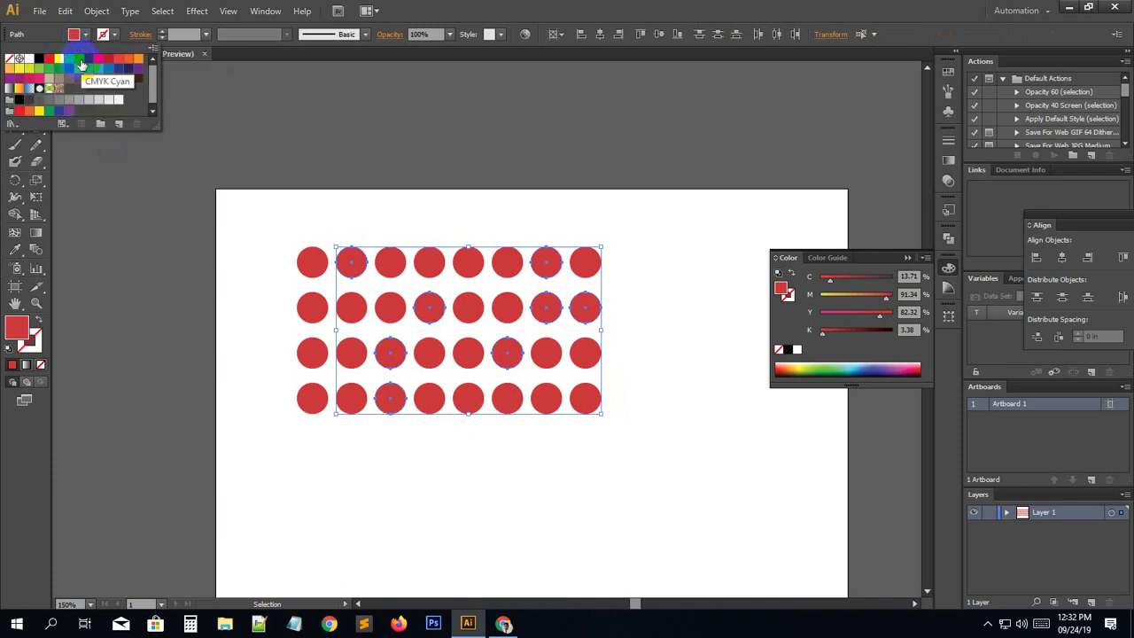
{"action": "left_click", "coordinate": [79, 60]}
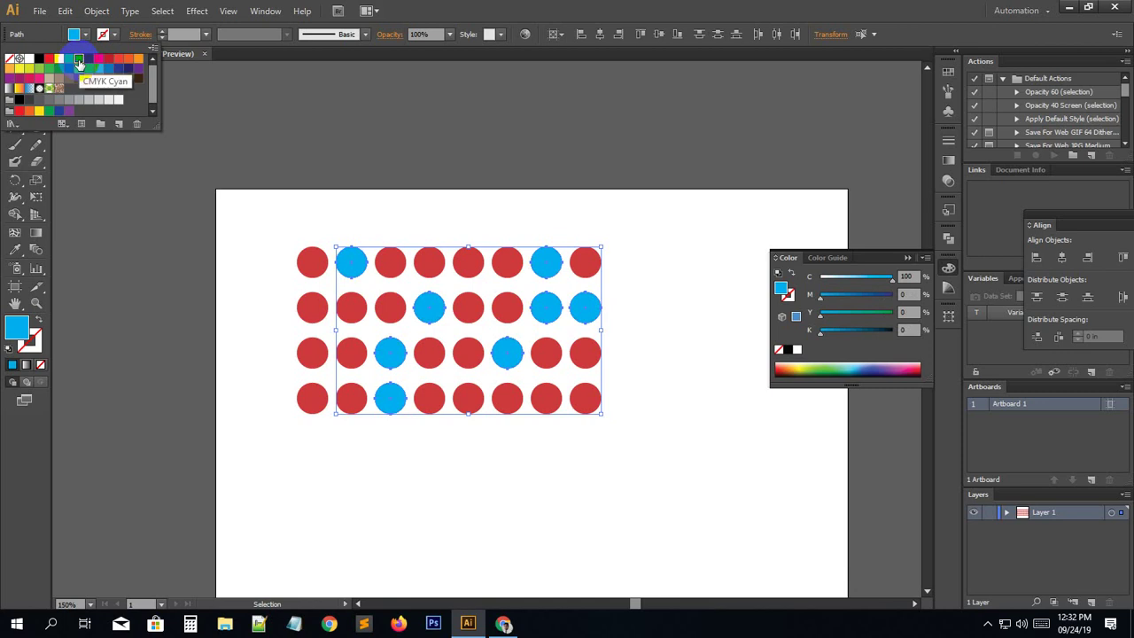
{"action": "left_click", "coordinate": [384, 476]}
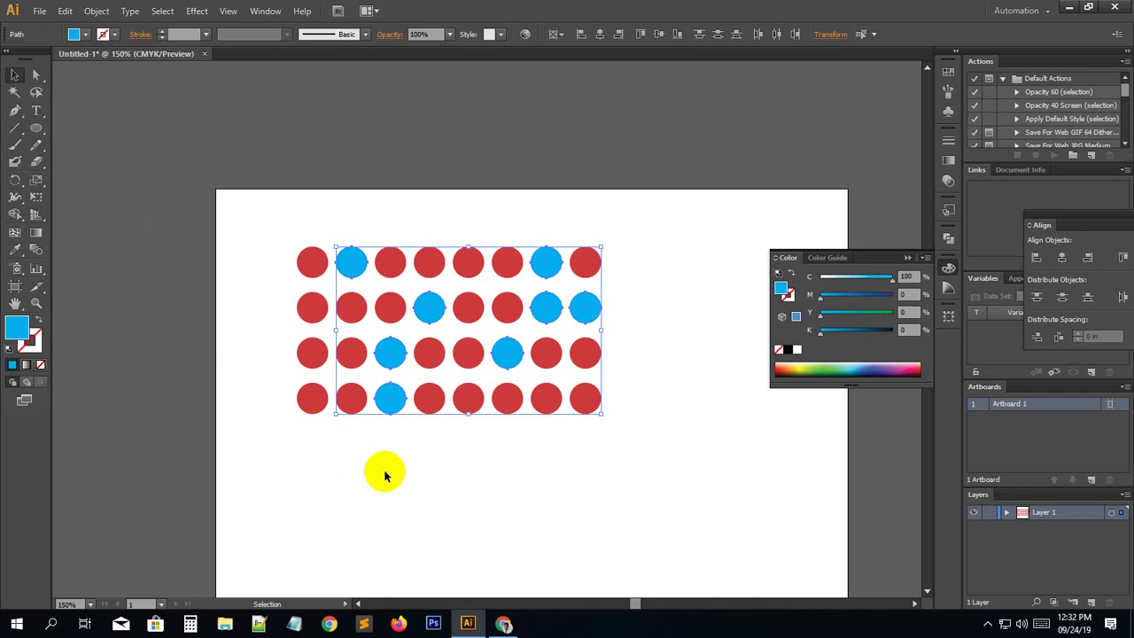
{"action": "left_click", "coordinate": [506, 470]}
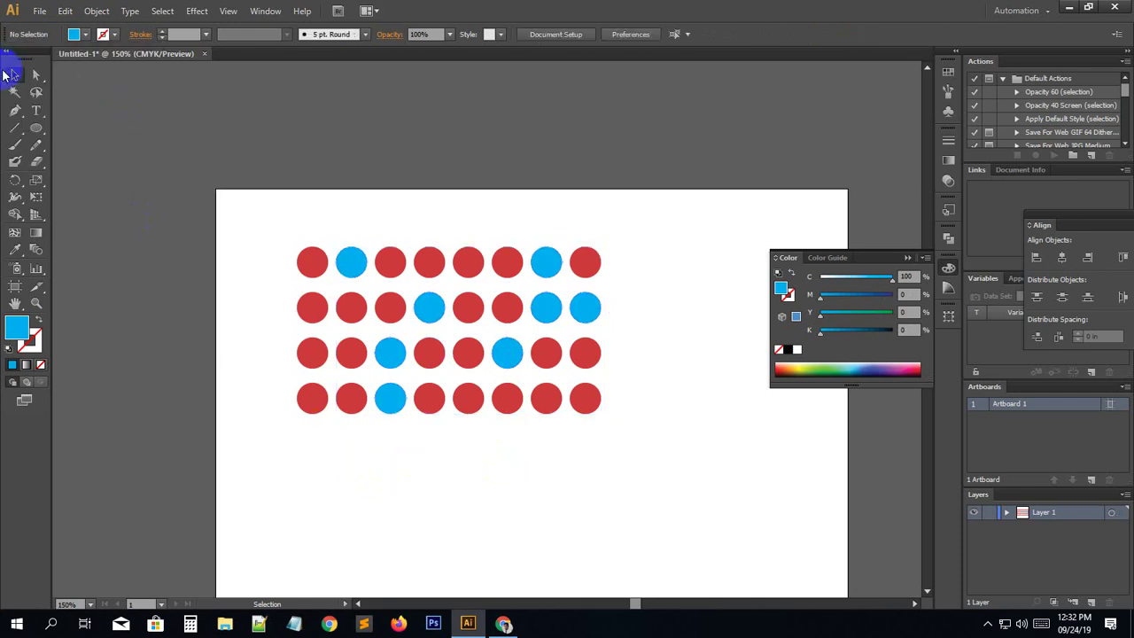
Select the fourth circle of the first row and the first circle of the last row together and fill them dark blue.
{"action": "left_click", "coordinate": [435, 270]}
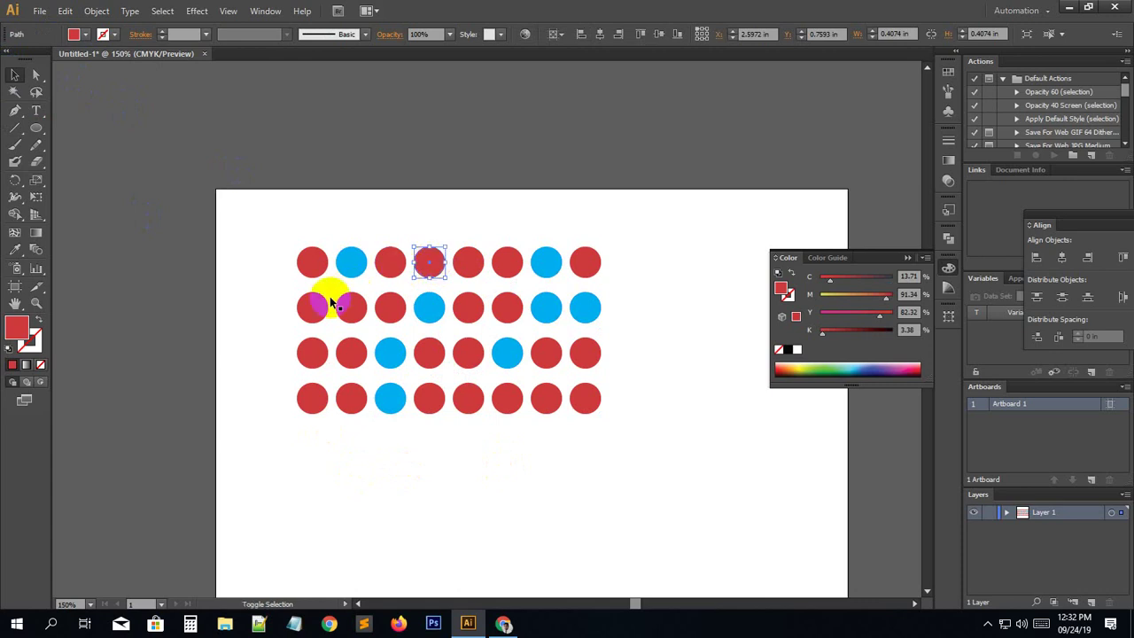
{"action": "left_click", "coordinate": [312, 406], "text": "shift"}
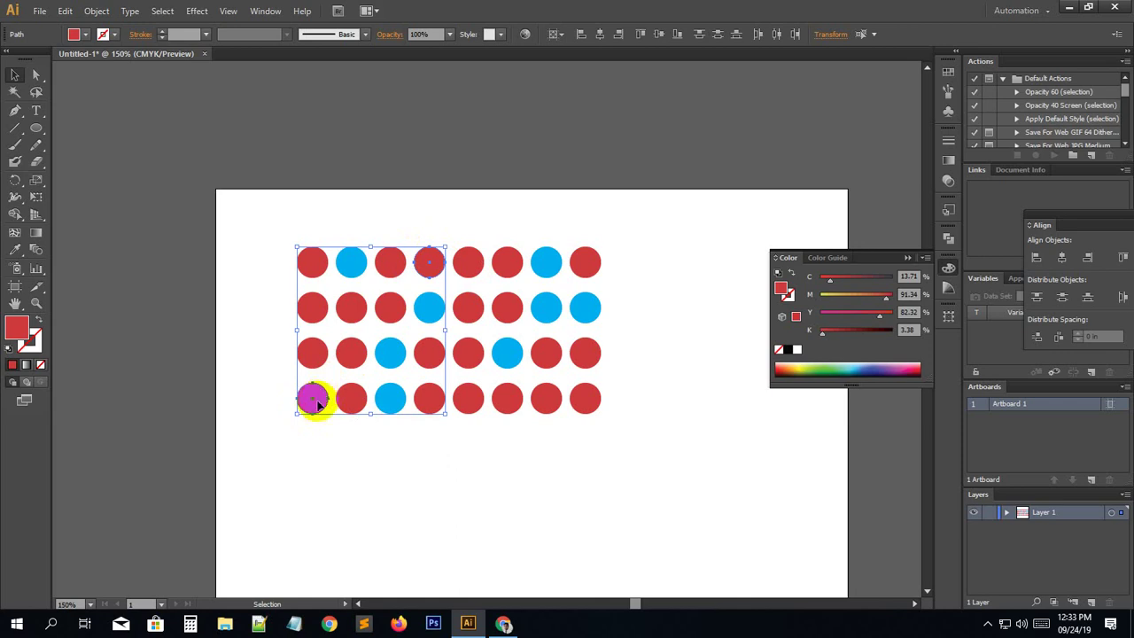
{"action": "left_click", "coordinate": [76, 34]}
{"action": "left_click", "coordinate": [129, 59]}
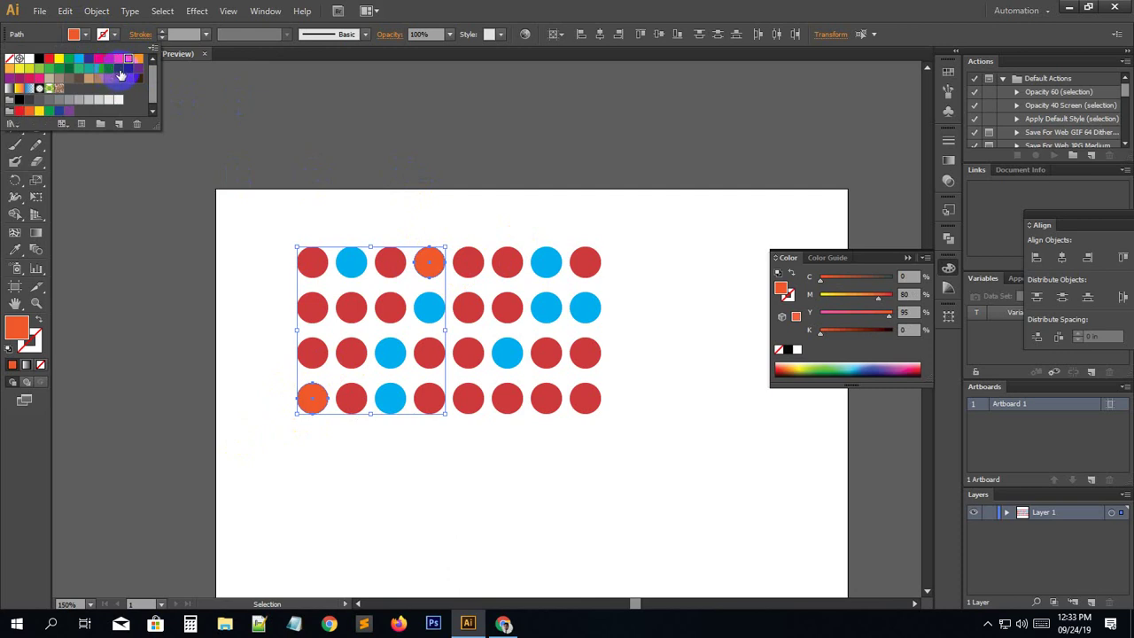
{"action": "left_click", "coordinate": [120, 75]}
{"action": "left_click", "coordinate": [367, 217]}
{"action": "left_click_drag", "start_coordinate": [328, 250], "coordinate": [257, 279]}
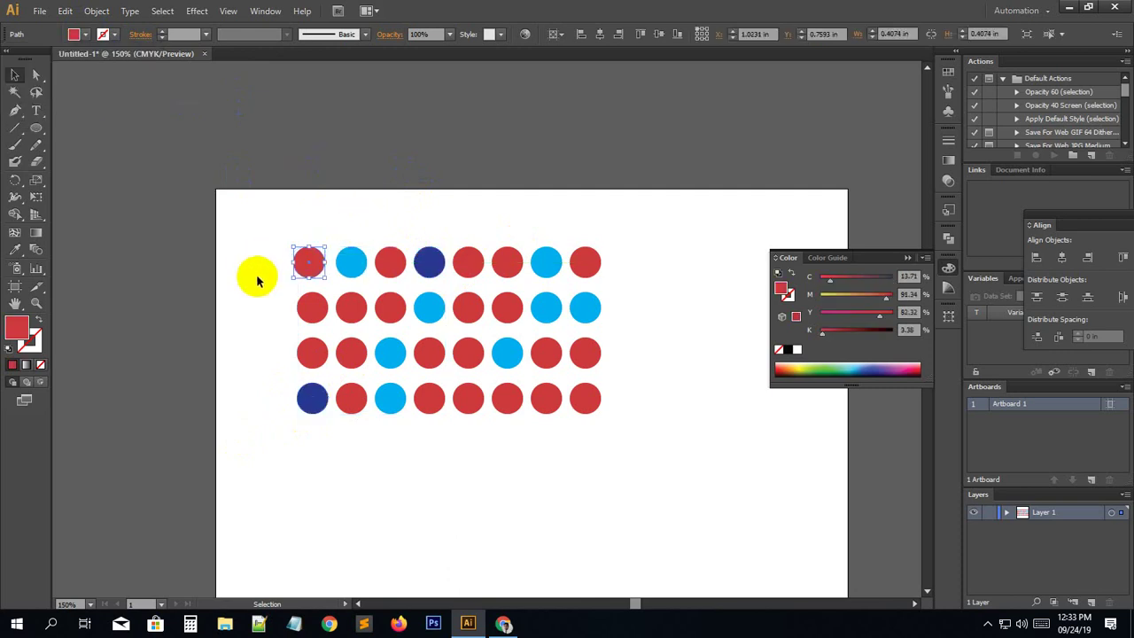
{"action": "left_click", "coordinate": [257, 281]}
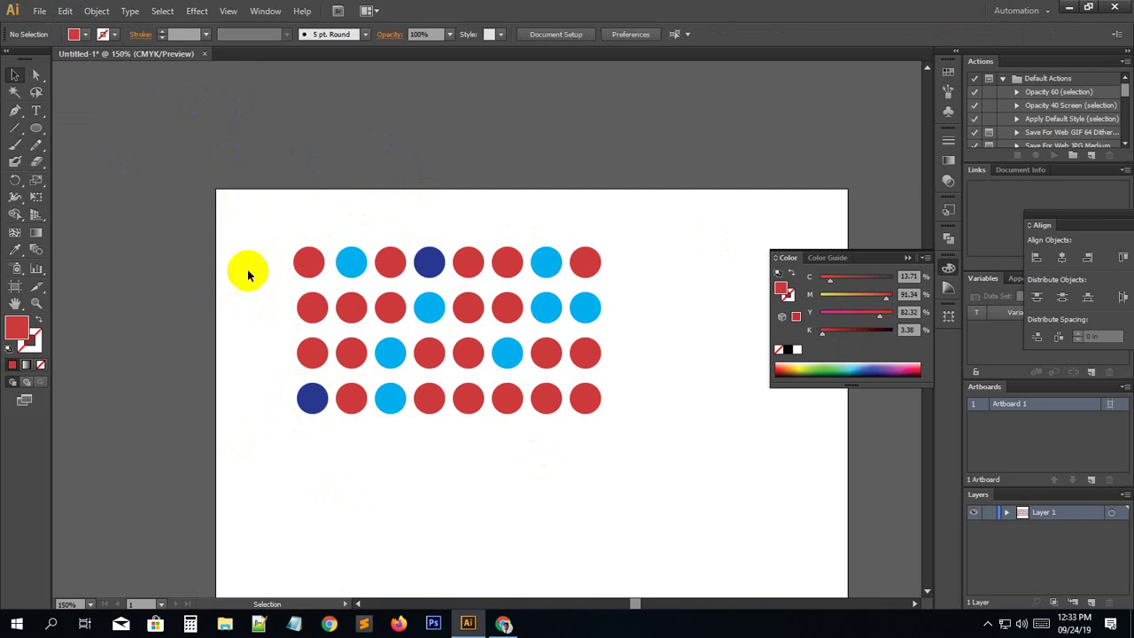
{"action": "left_click_drag", "start_coordinate": [356, 294], "coordinate": [297, 221]}
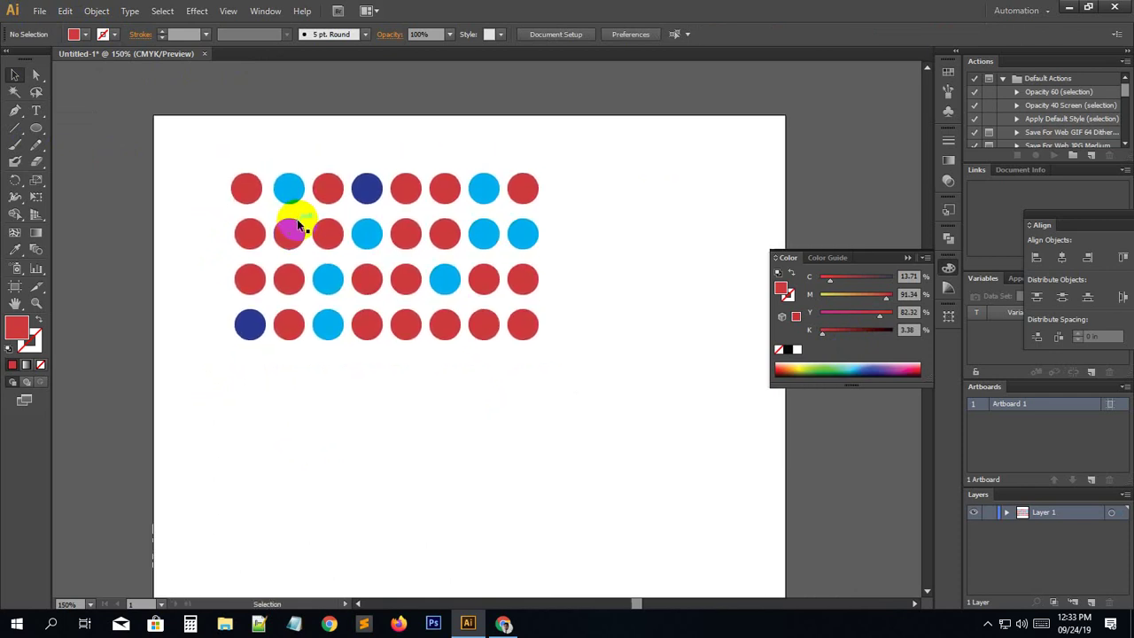
{"action": "left_click", "coordinate": [16, 92]}
{"action": "left_click", "coordinate": [250, 189]}
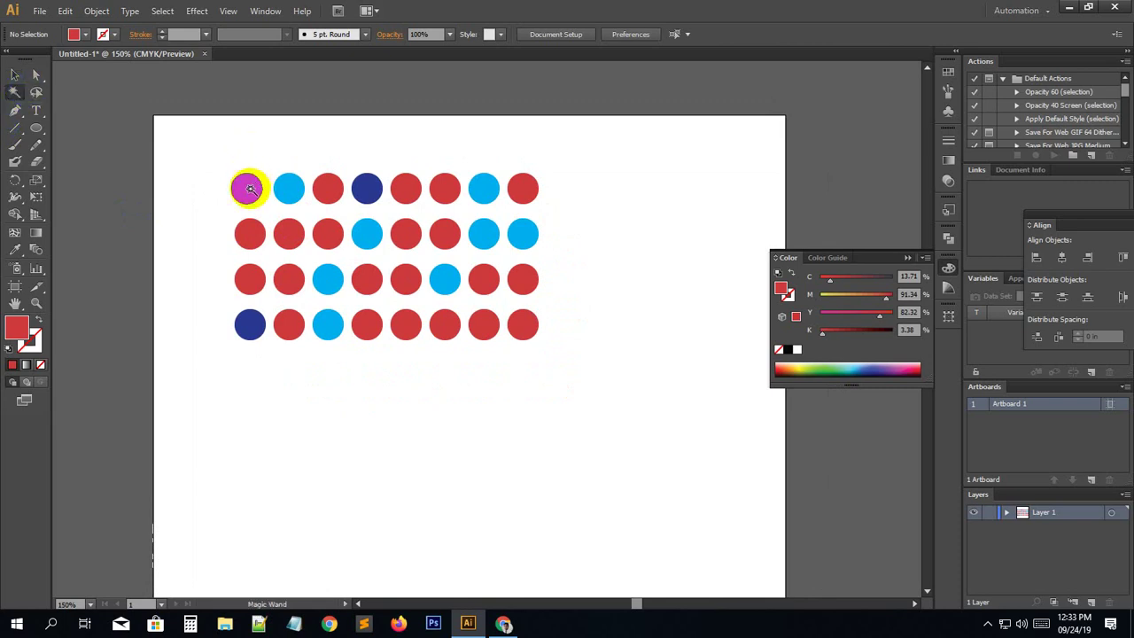
{"action": "left_click", "coordinate": [15, 74]}
{"action": "left_click", "coordinate": [174, 201]}
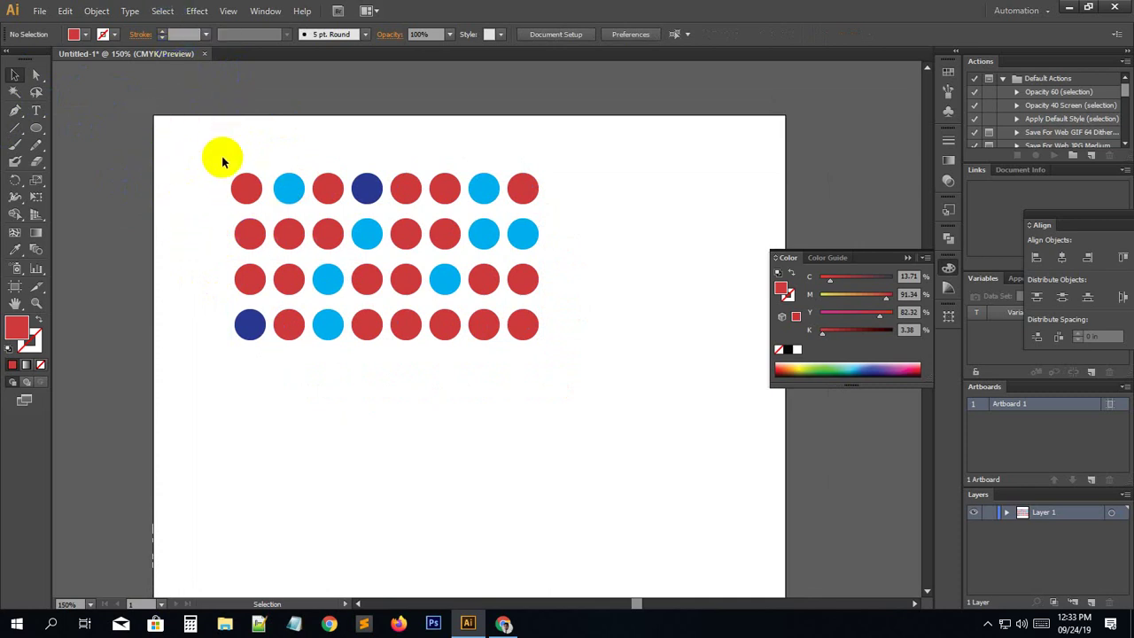
Select all cyan circles in the grid at once with the Magic Wand and fill them with CMYK Yellow.
{"action": "left_click", "coordinate": [15, 92]}
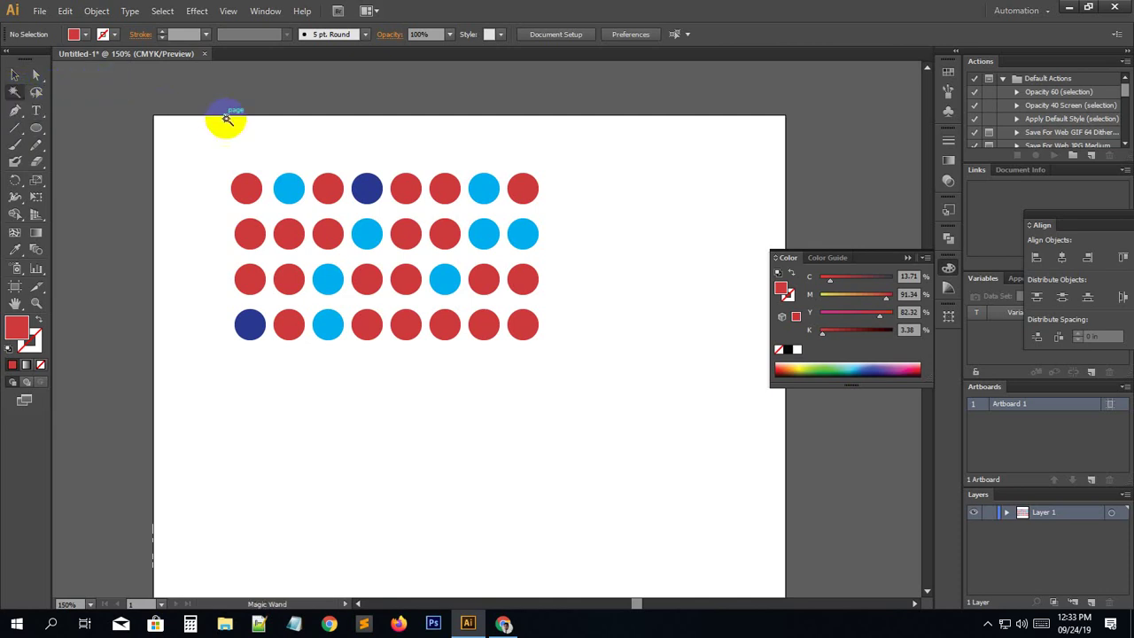
{"action": "left_click", "coordinate": [290, 186]}
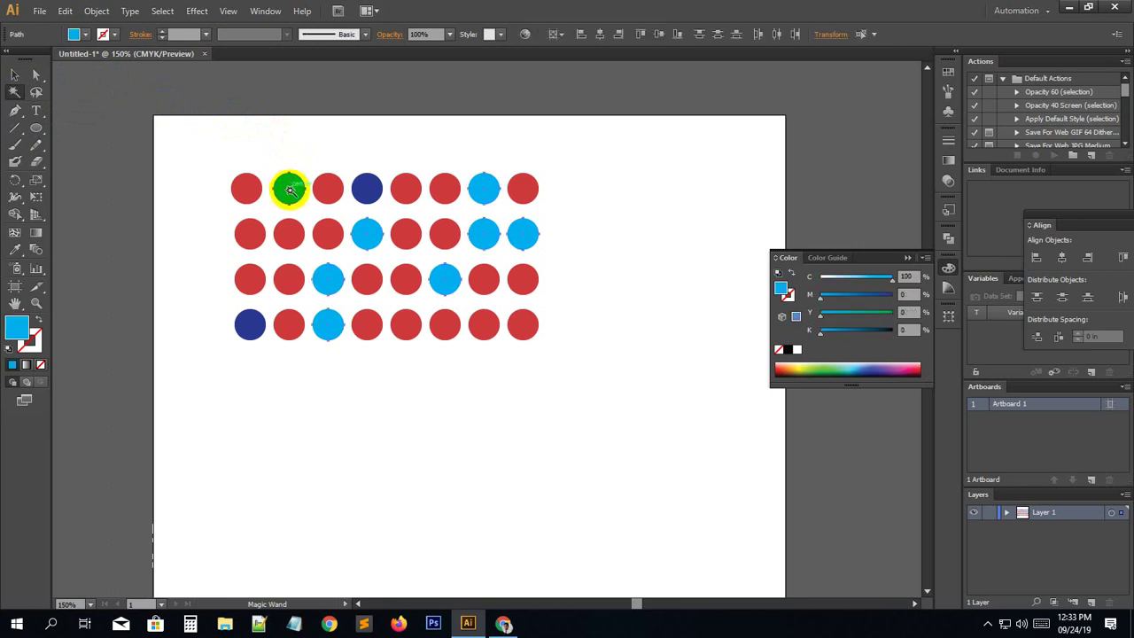
{"action": "left_click", "coordinate": [85, 35]}
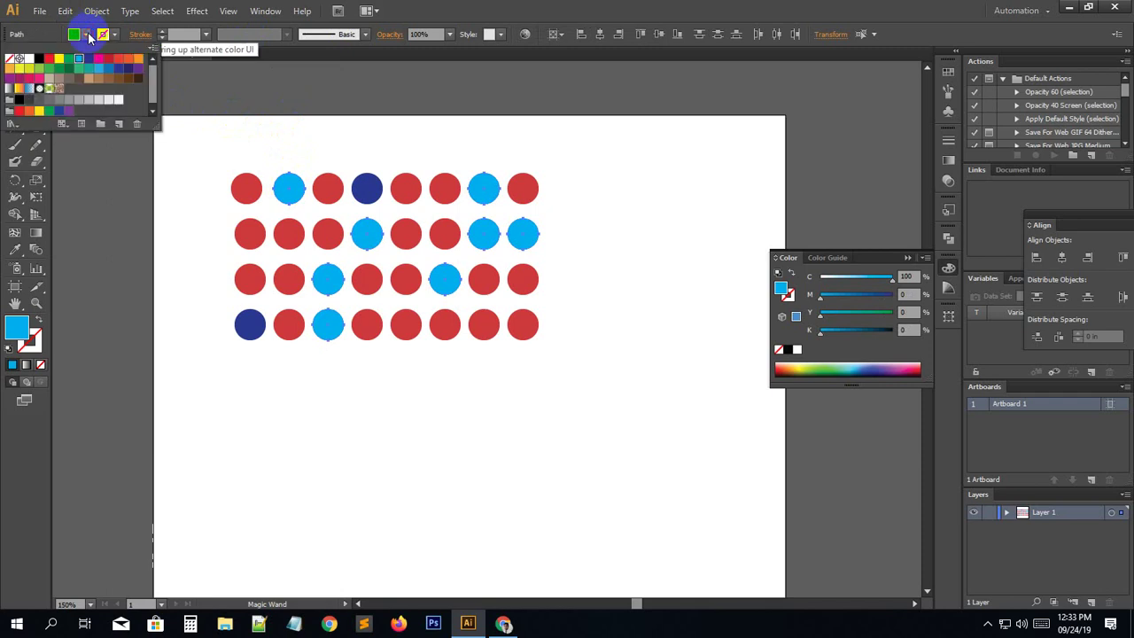
{"action": "left_click", "coordinate": [64, 59]}
{"action": "left_click", "coordinate": [58, 60]}
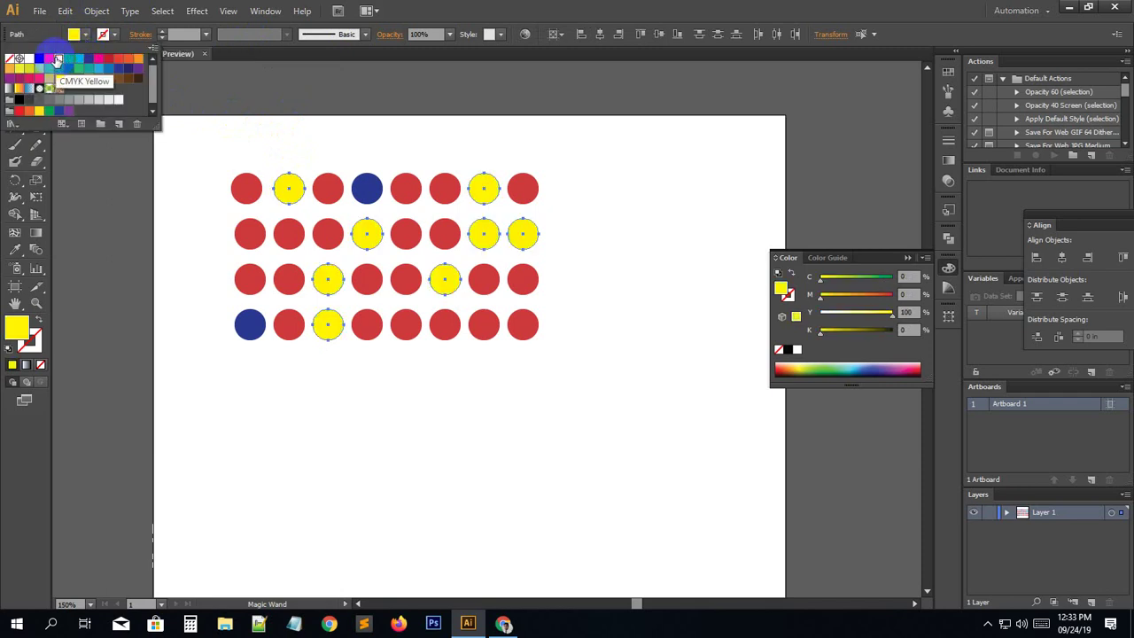
{"action": "left_click", "coordinate": [324, 501]}
{"action": "left_click", "coordinate": [320, 516]}
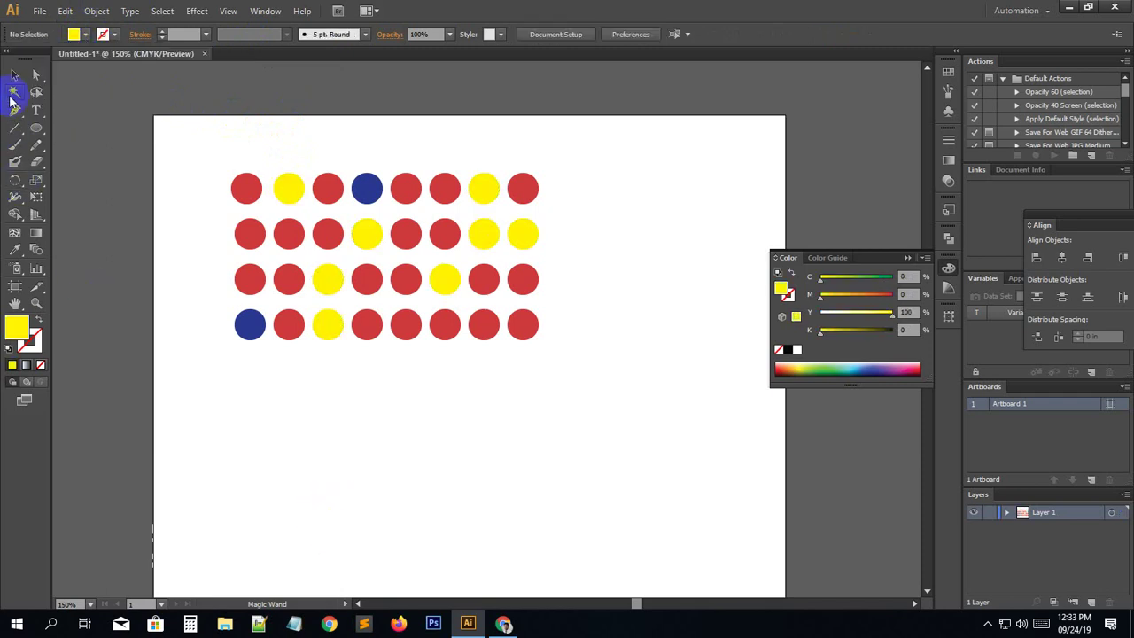
Select all red circles at once with the Magic Wand and fill them dark green (C 90, M 30, Y 95, K 30).
{"action": "left_click", "coordinate": [243, 186]}
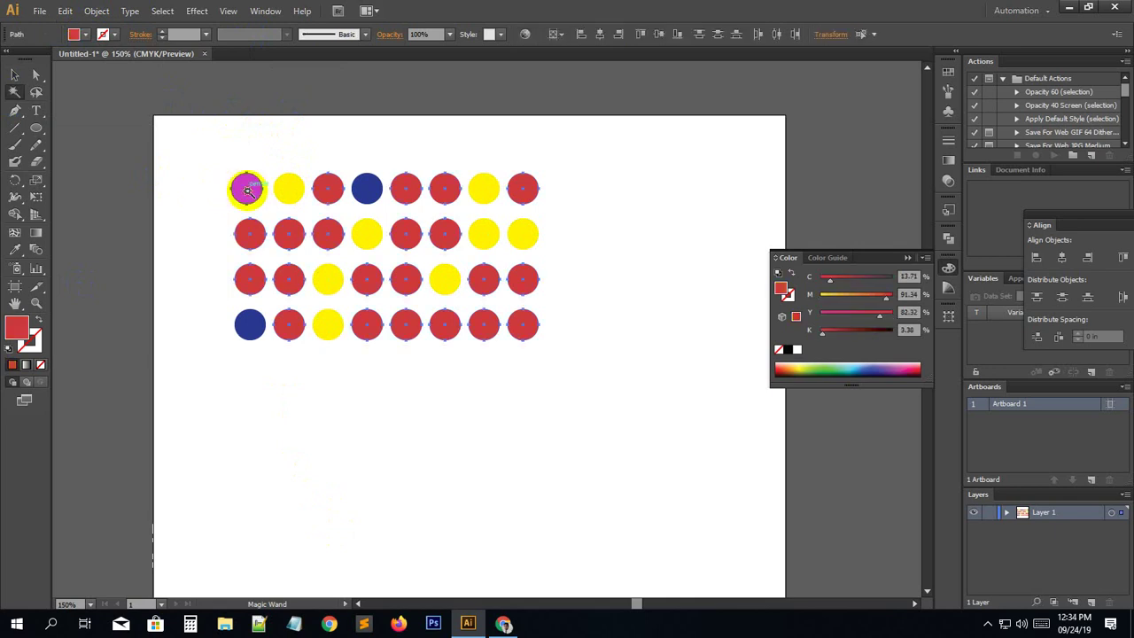
{"action": "left_click", "coordinate": [257, 363]}
{"action": "left_click", "coordinate": [86, 35]}
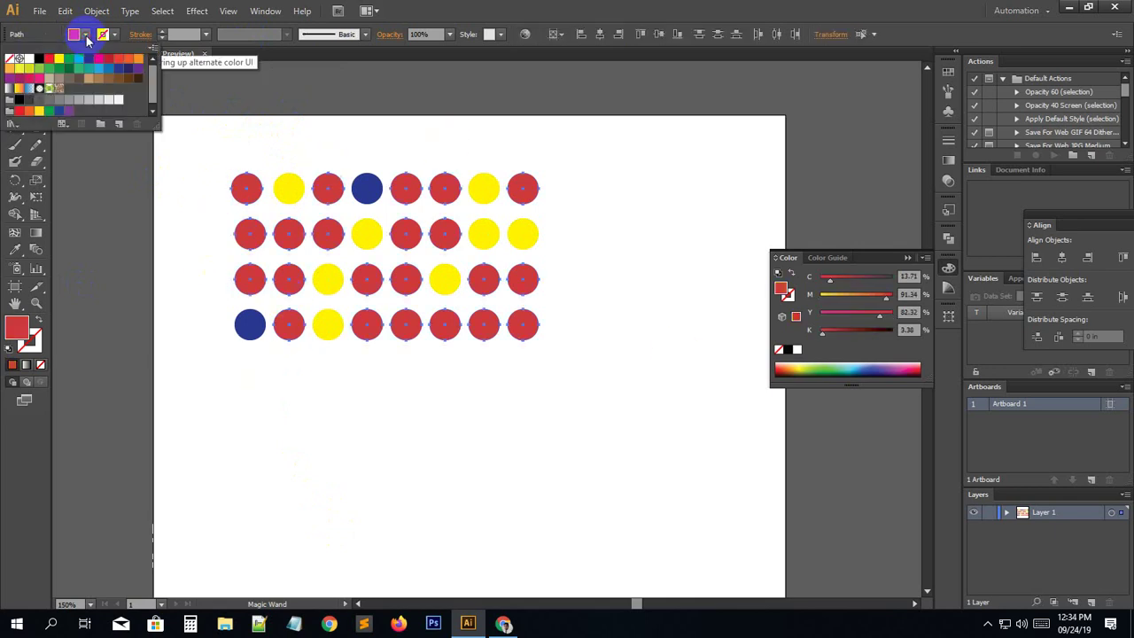
{"action": "left_click", "coordinate": [71, 69]}
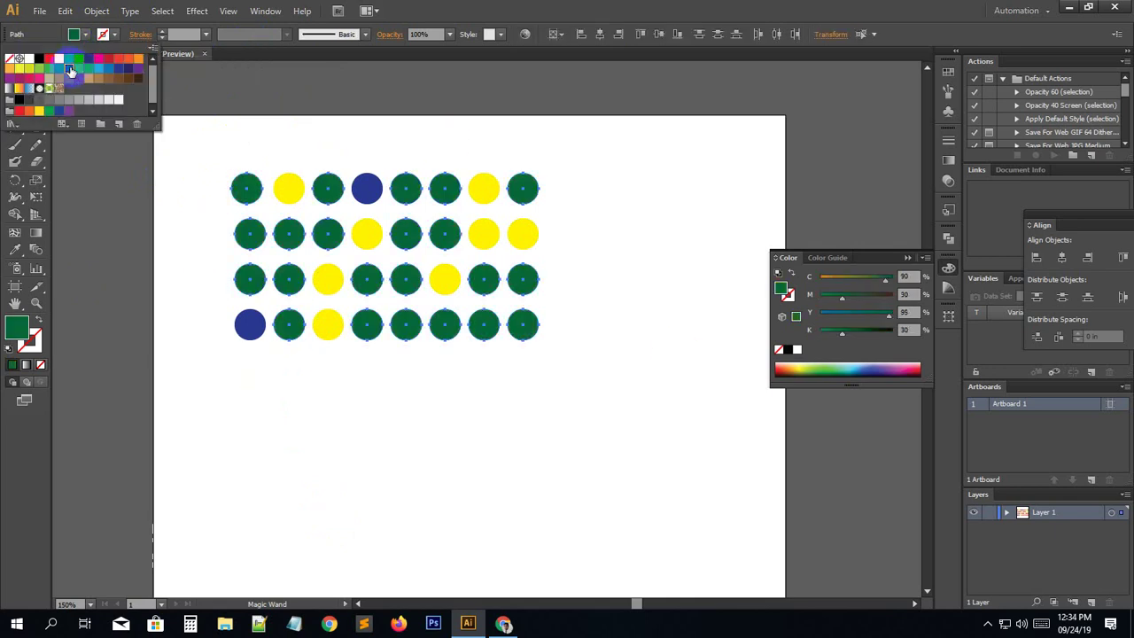
{"action": "left_click", "coordinate": [289, 429]}
{"action": "left_click", "coordinate": [15, 75]}
{"action": "left_click", "coordinate": [143, 162]}
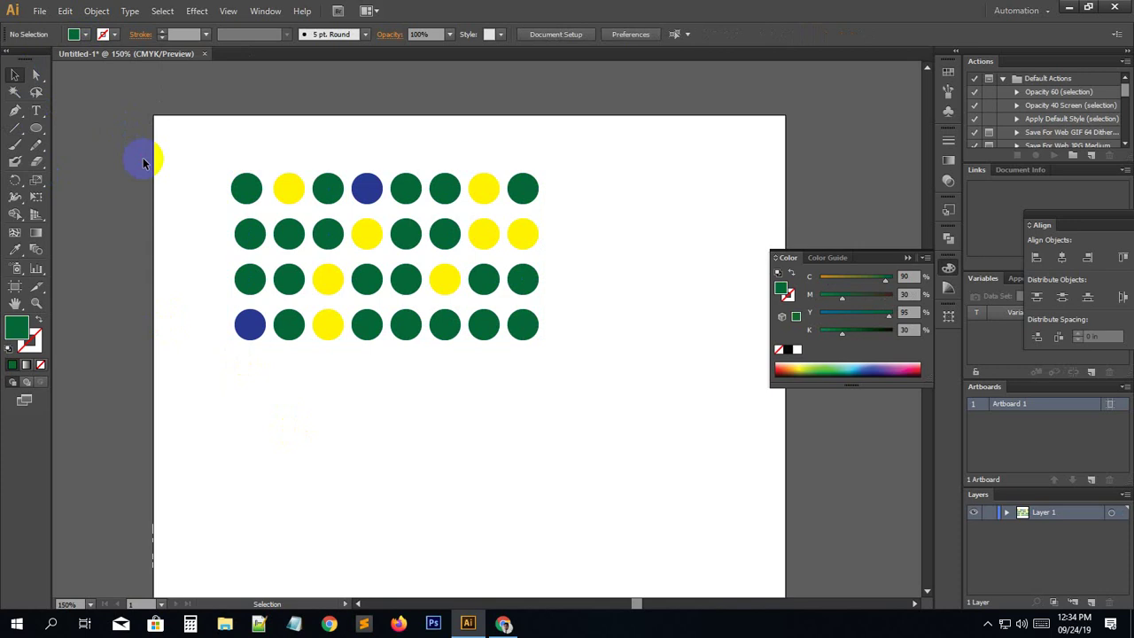
{"action": "left_click", "coordinate": [249, 233]}
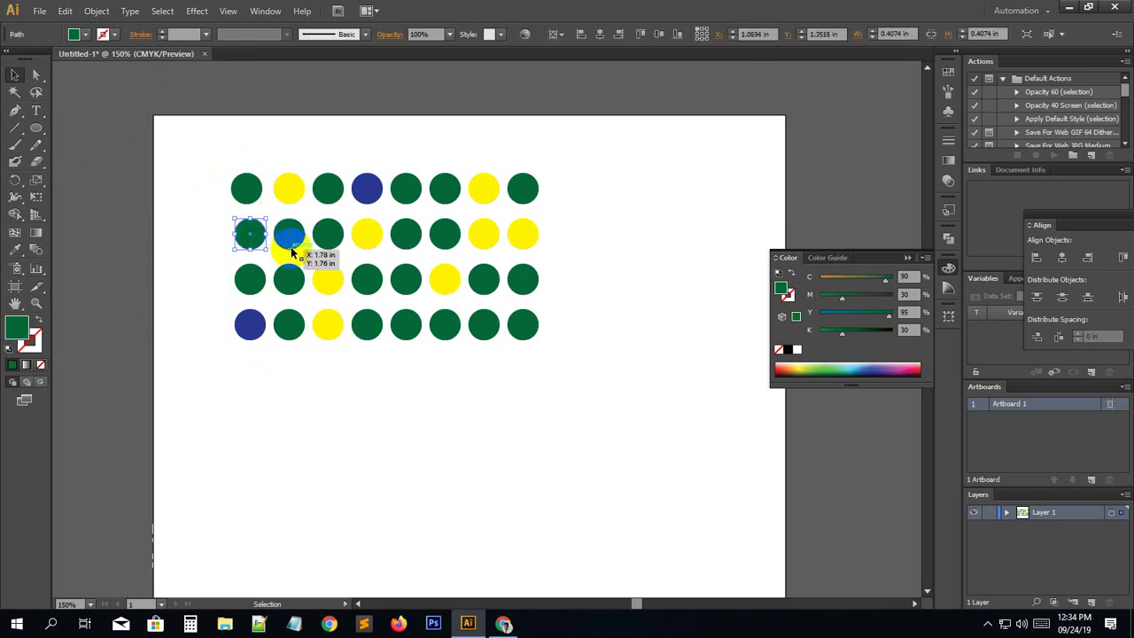
{"action": "left_click", "coordinate": [182, 207]}
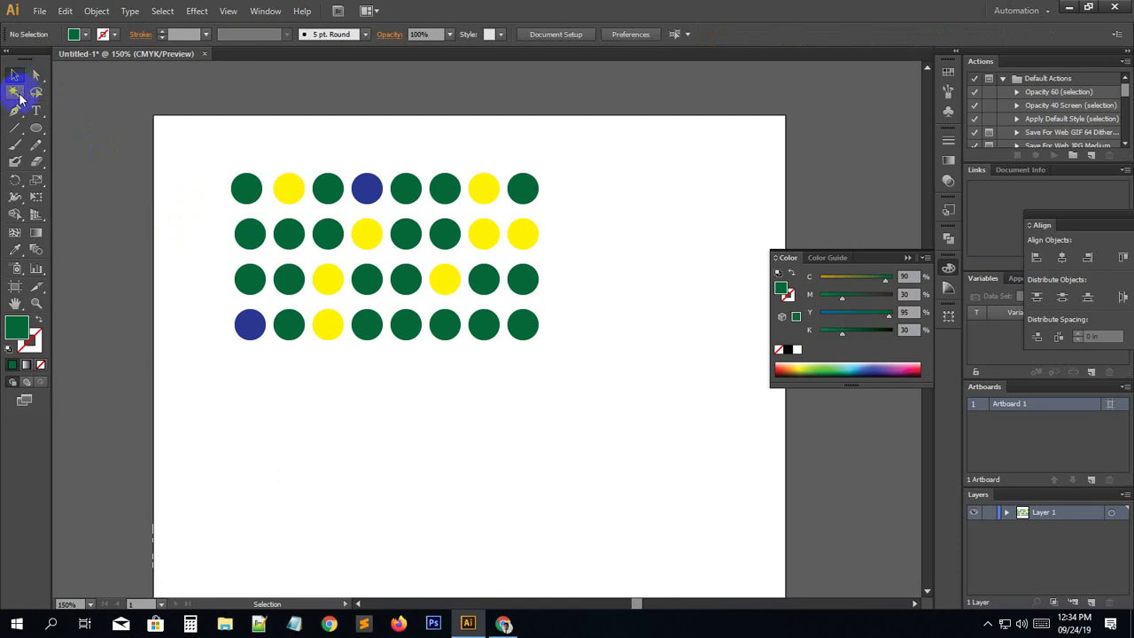
{"action": "left_click_drag", "start_coordinate": [245, 187], "coordinate": [246, 191]}
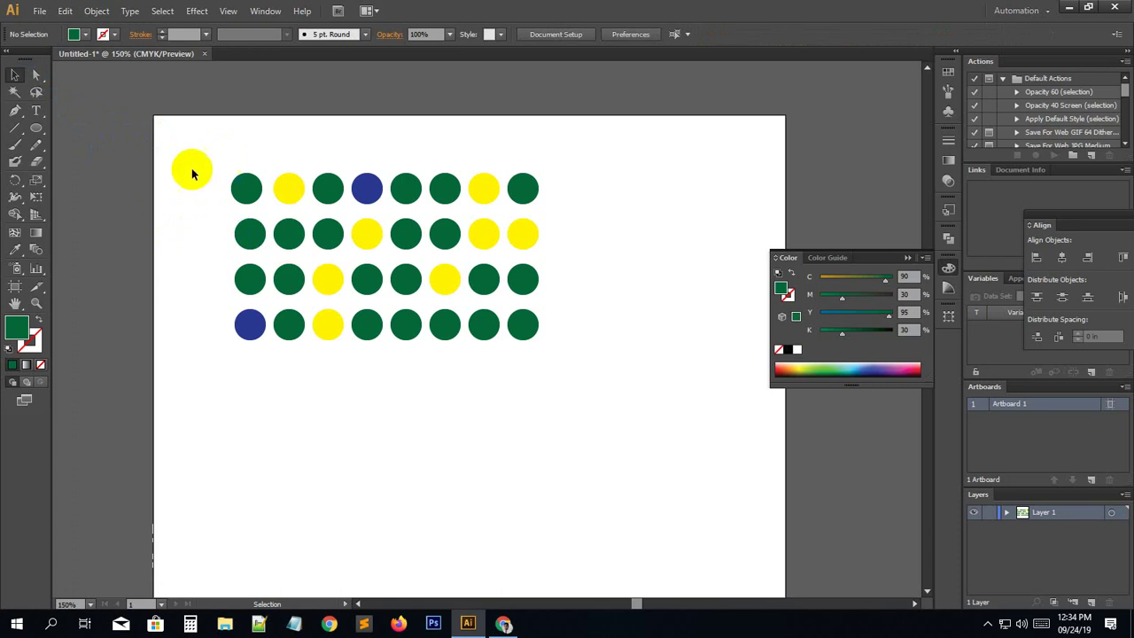
Select the entire grid of circles and delete it to clear the artboard.
{"action": "left_click_drag", "start_coordinate": [190, 135], "coordinate": [681, 505]}
{"action": "left_click", "coordinate": [344, 435]}
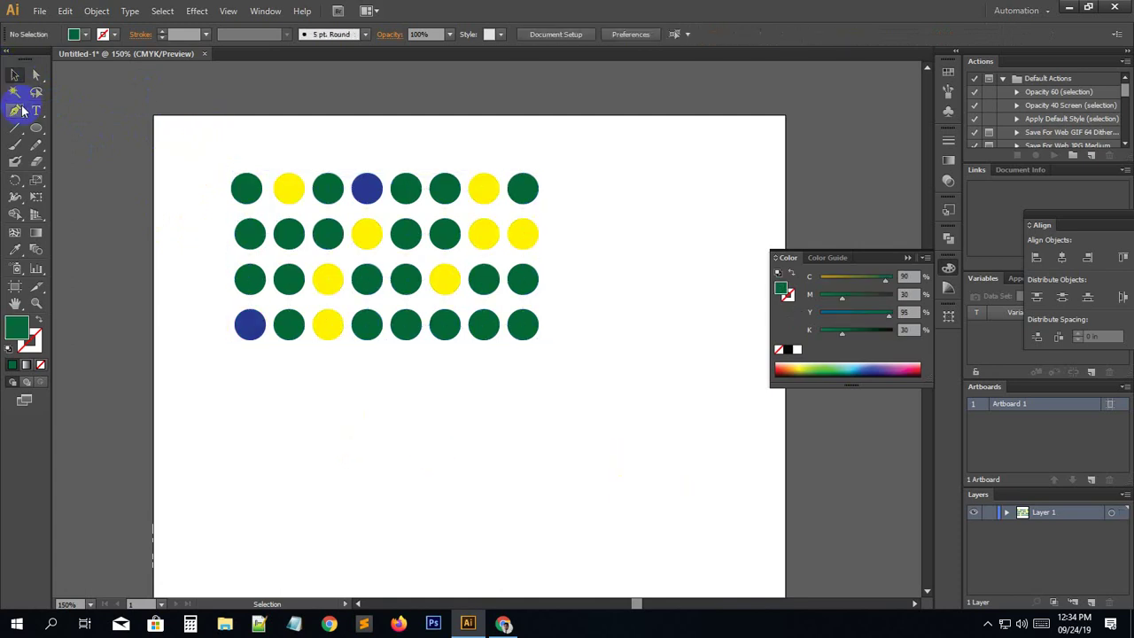
{"action": "left_click_drag", "start_coordinate": [209, 157], "coordinate": [599, 458]}
{"action": "key", "text": "Delete"}
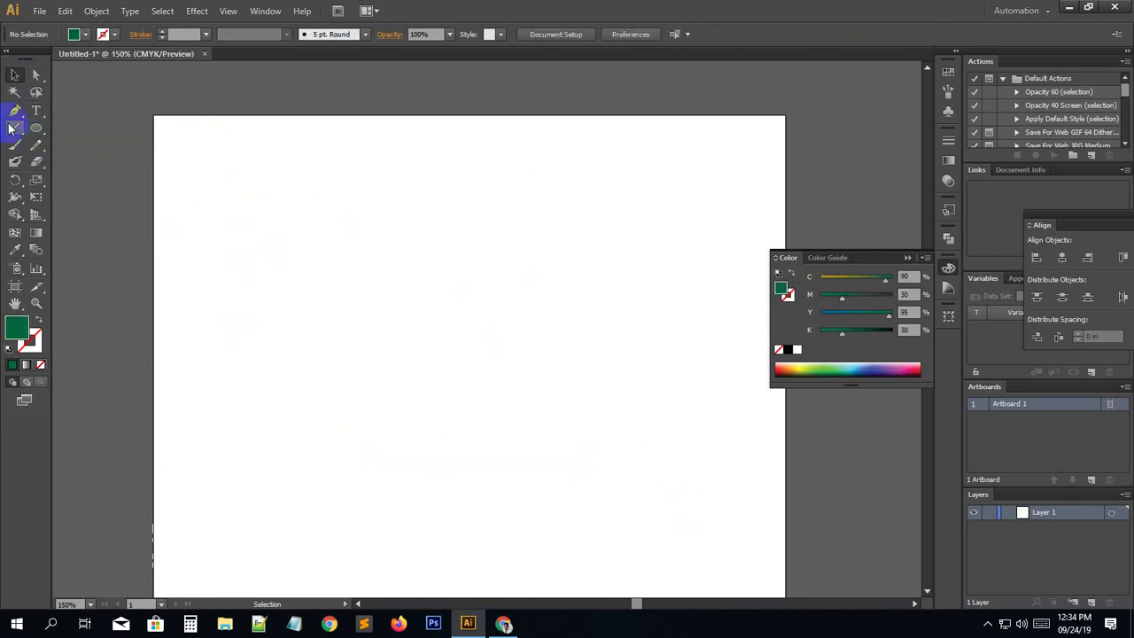
{"action": "left_click", "coordinate": [35, 110]}
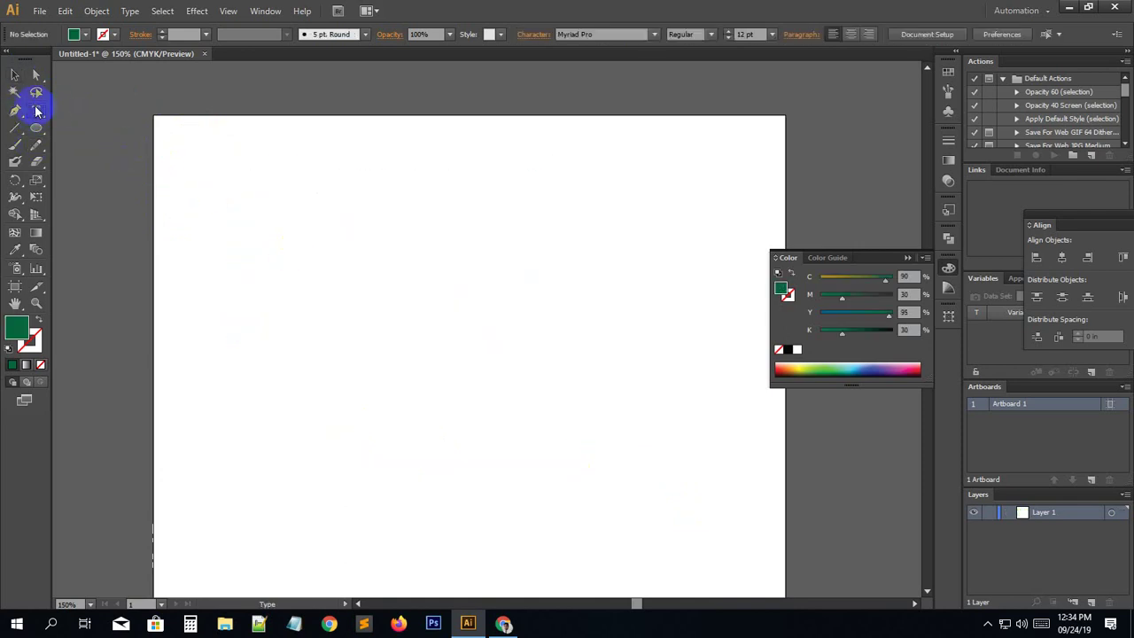
{"action": "left_click_drag", "start_coordinate": [256, 174], "coordinate": [266, 194]}
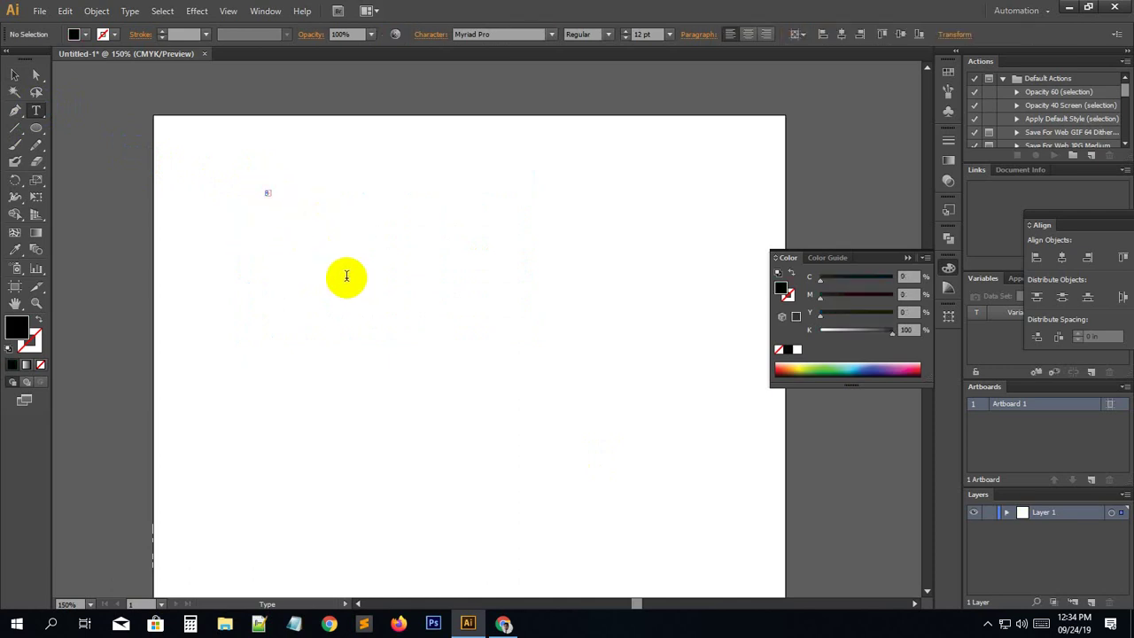
{"action": "left_click", "coordinate": [16, 76]}
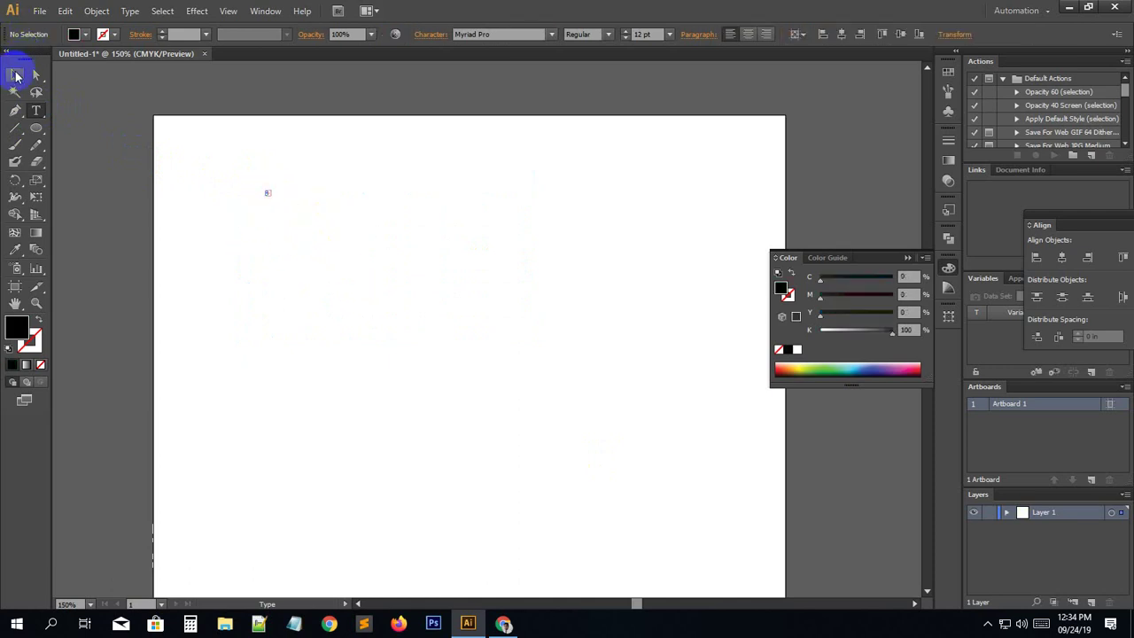
{"action": "left_click", "coordinate": [173, 88]}
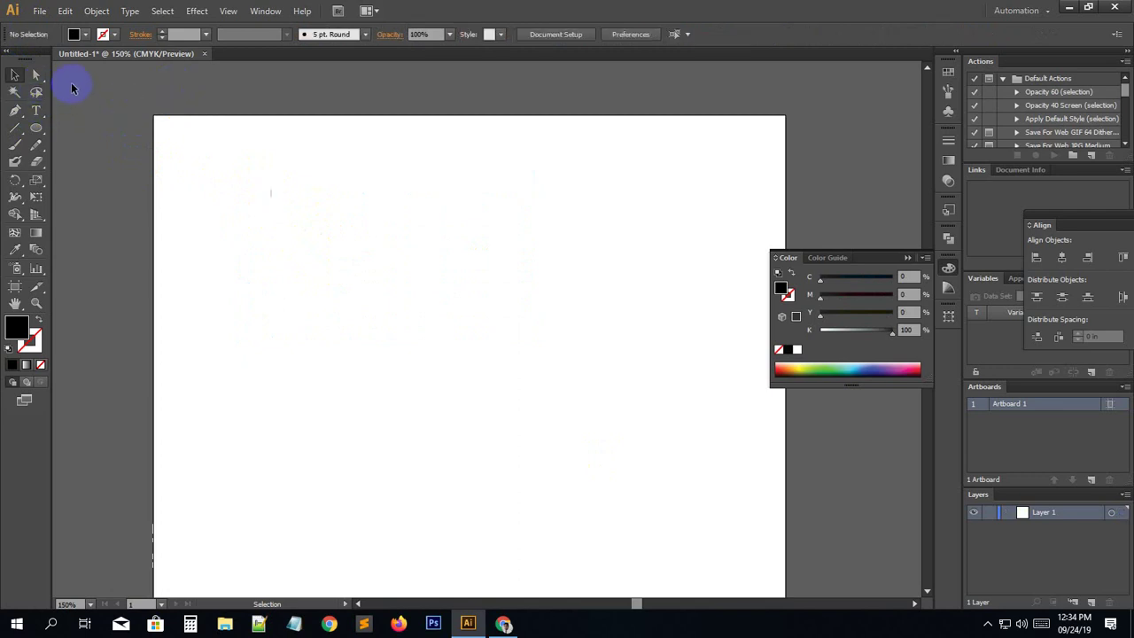
Add a single line of text reading "gfvdhsav ahashdjsssssssssssss" in the upper part of the artboard.
{"action": "left_click", "coordinate": [35, 111]}
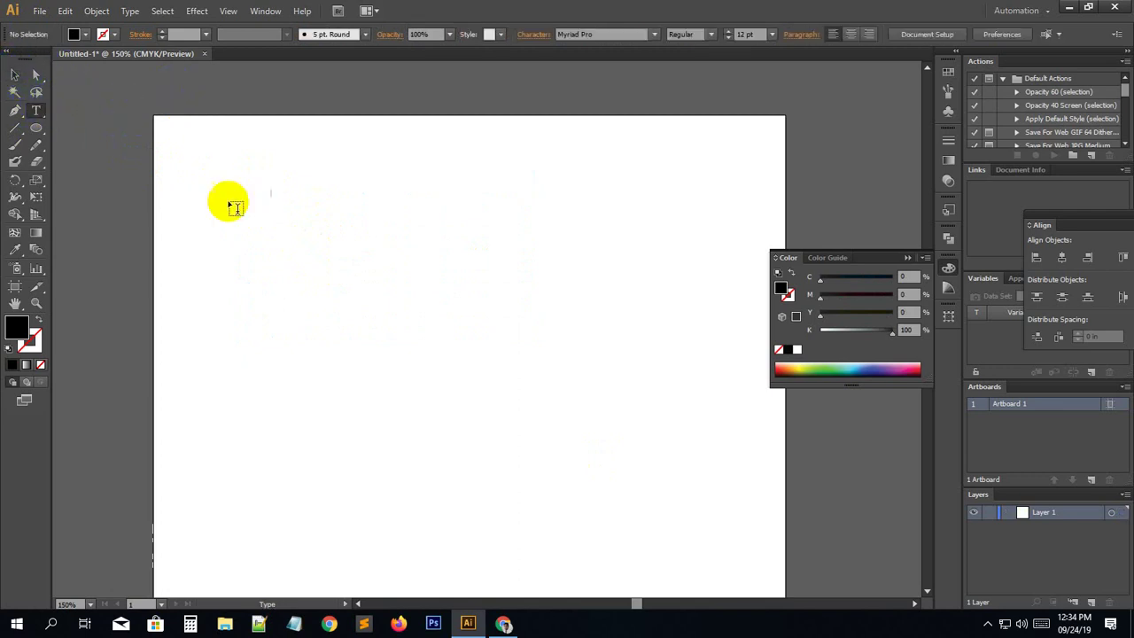
{"action": "left_click", "coordinate": [283, 225]}
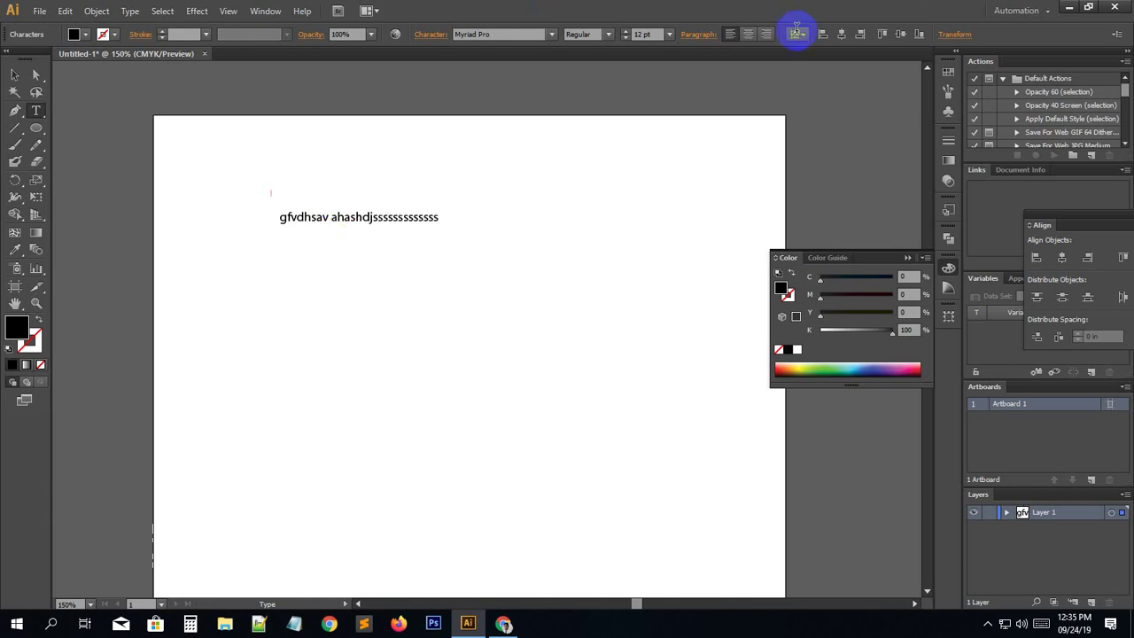
{"action": "left_click", "coordinate": [16, 78]}
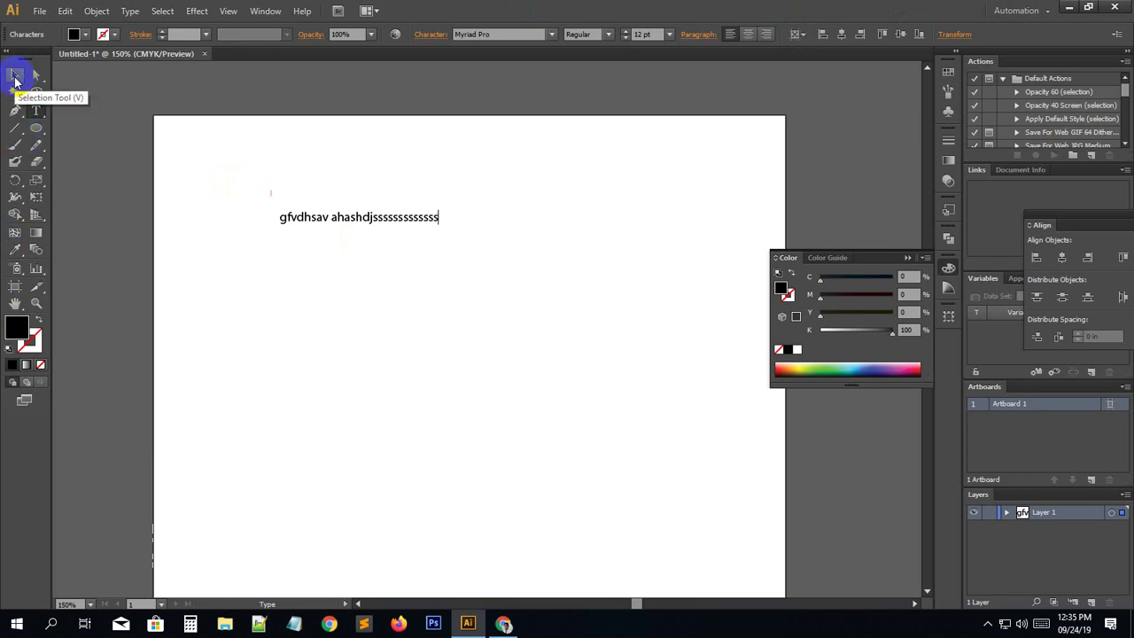
{"action": "left_click", "coordinate": [256, 177]}
{"action": "left_click", "coordinate": [297, 227]}
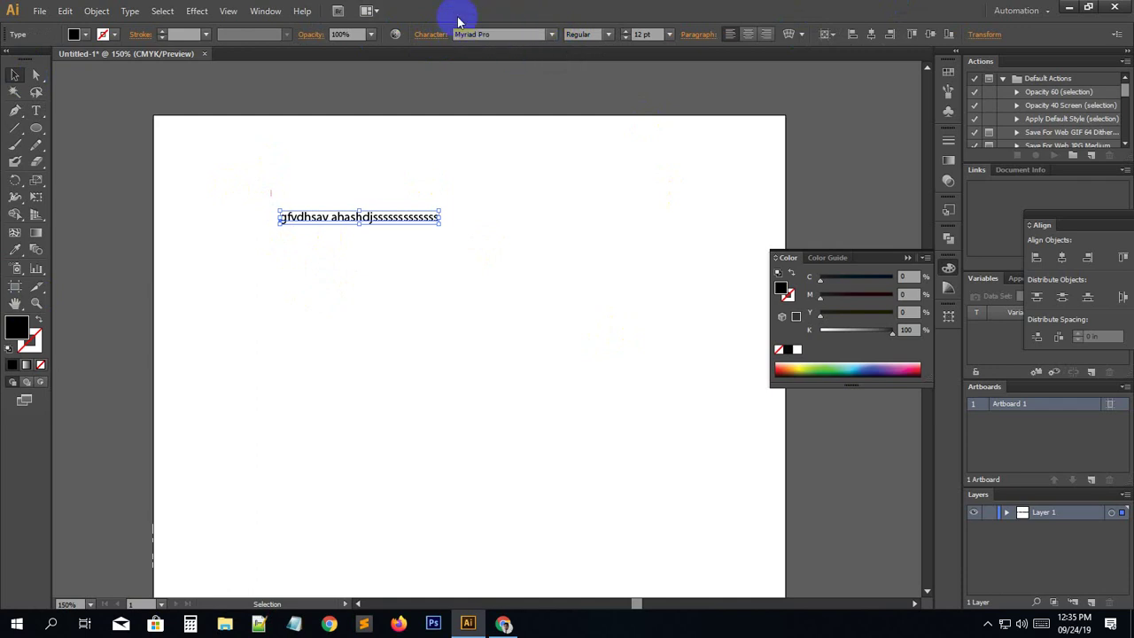
{"action": "left_click", "coordinate": [609, 36]}
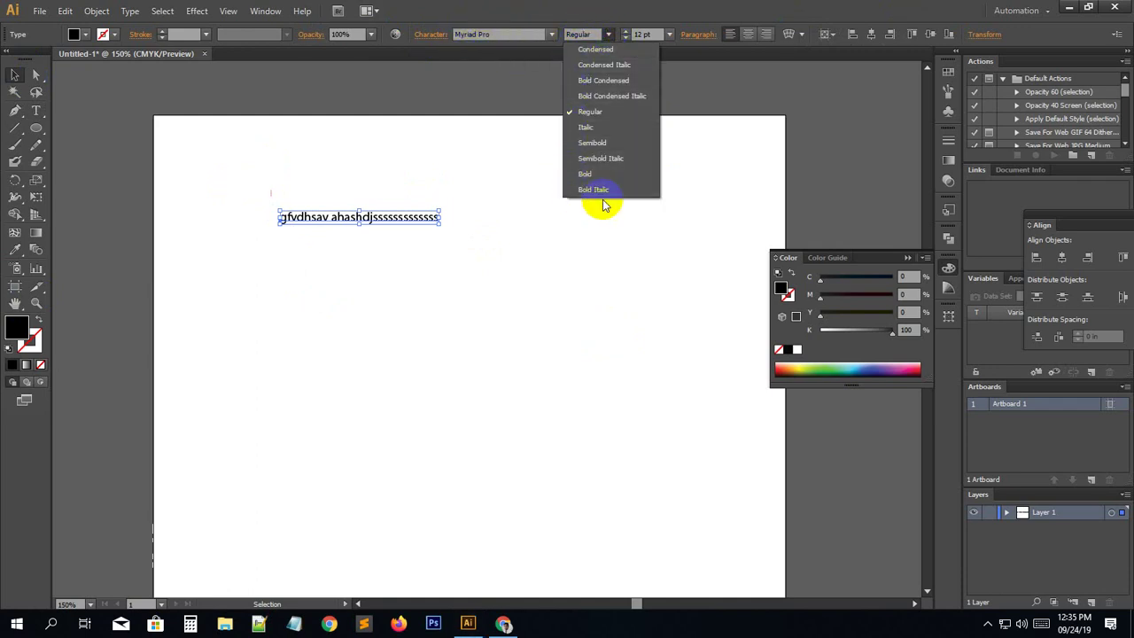
{"action": "left_click", "coordinate": [483, 71]}
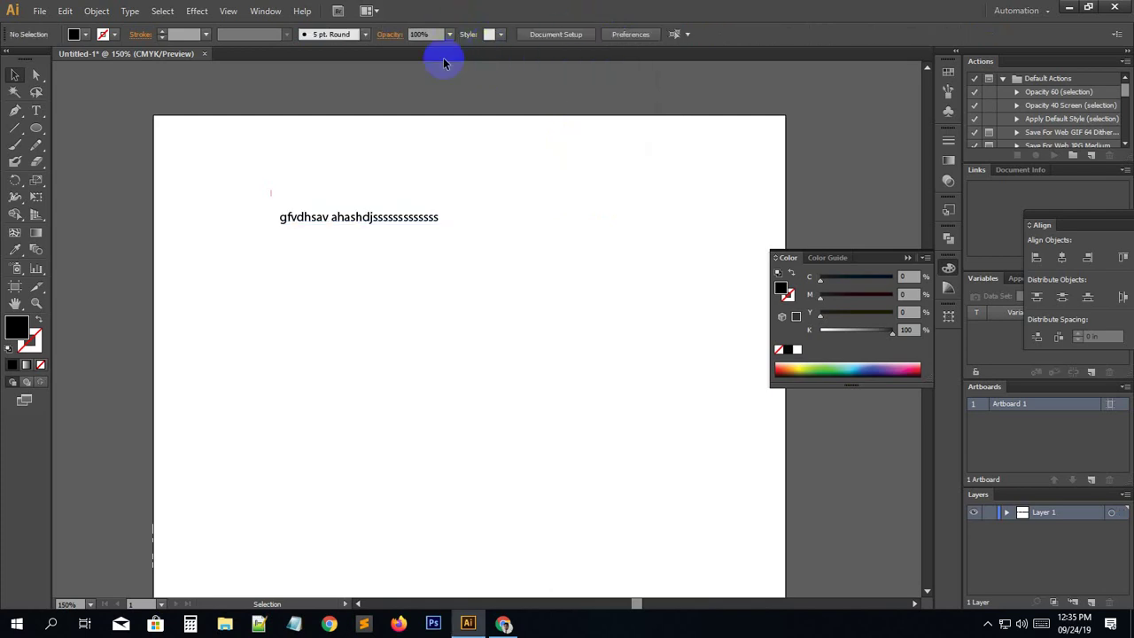
Select the line of text and set its font size to 28 pt.
{"action": "left_click", "coordinate": [364, 224]}
{"action": "left_click", "coordinate": [456, 35]}
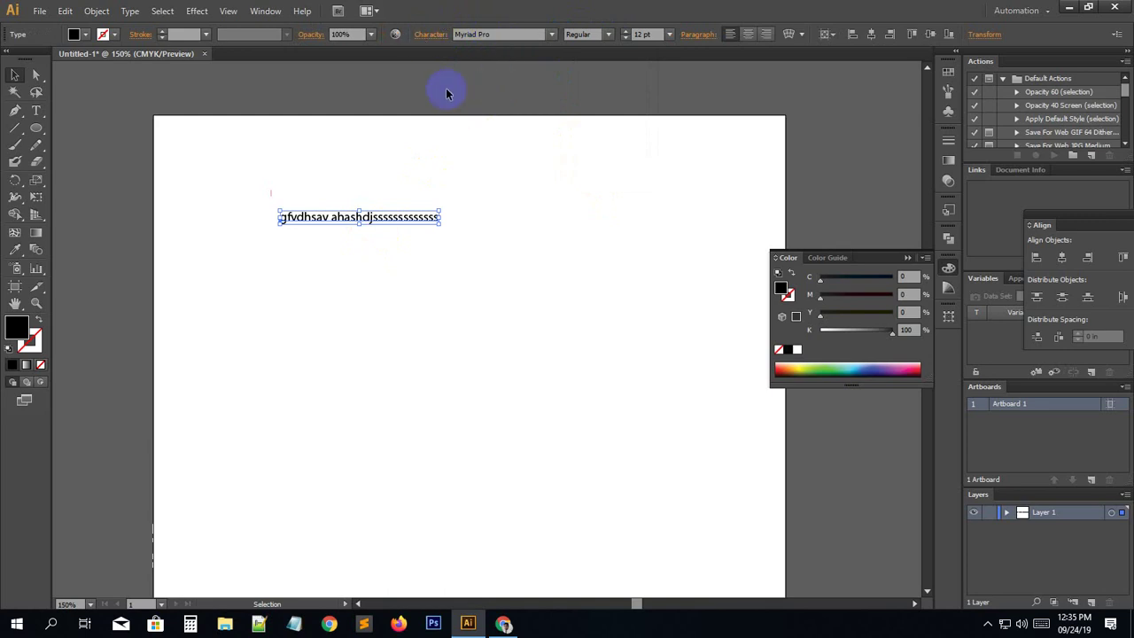
{"action": "left_click", "coordinate": [349, 218]}
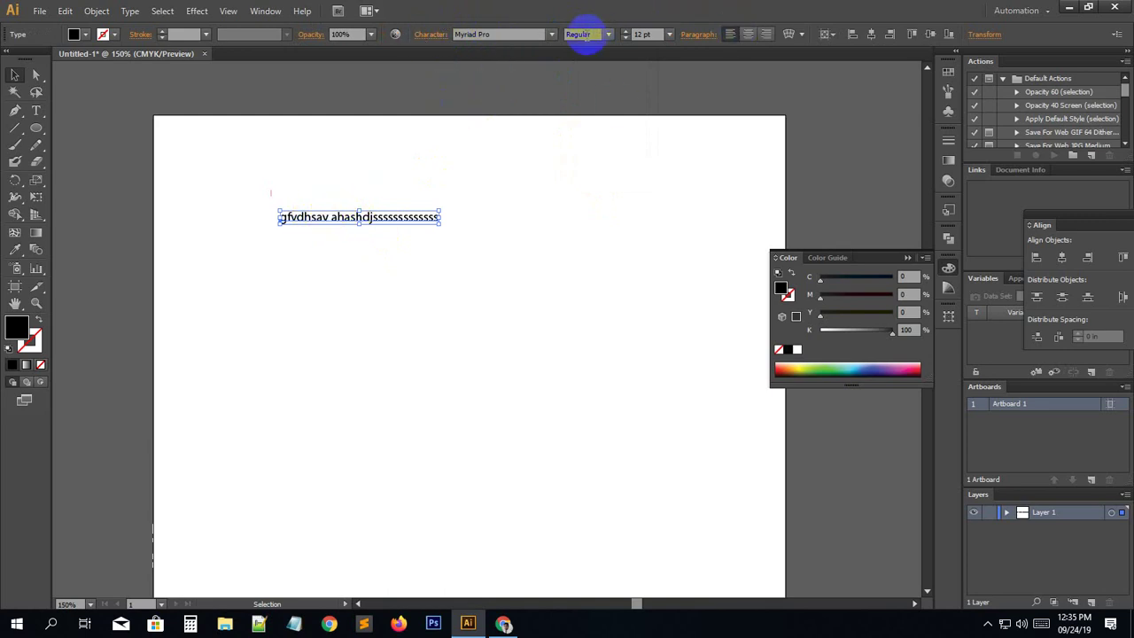
{"action": "left_click_drag", "start_coordinate": [626, 35], "coordinate": [626, 35]}
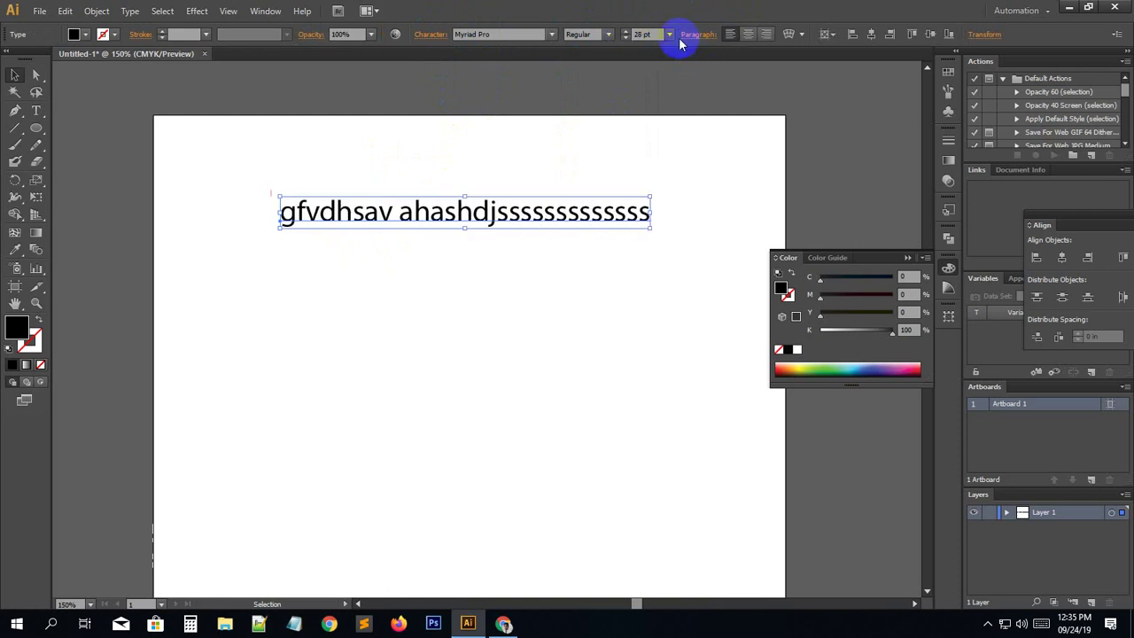
{"action": "left_click", "coordinate": [670, 34]}
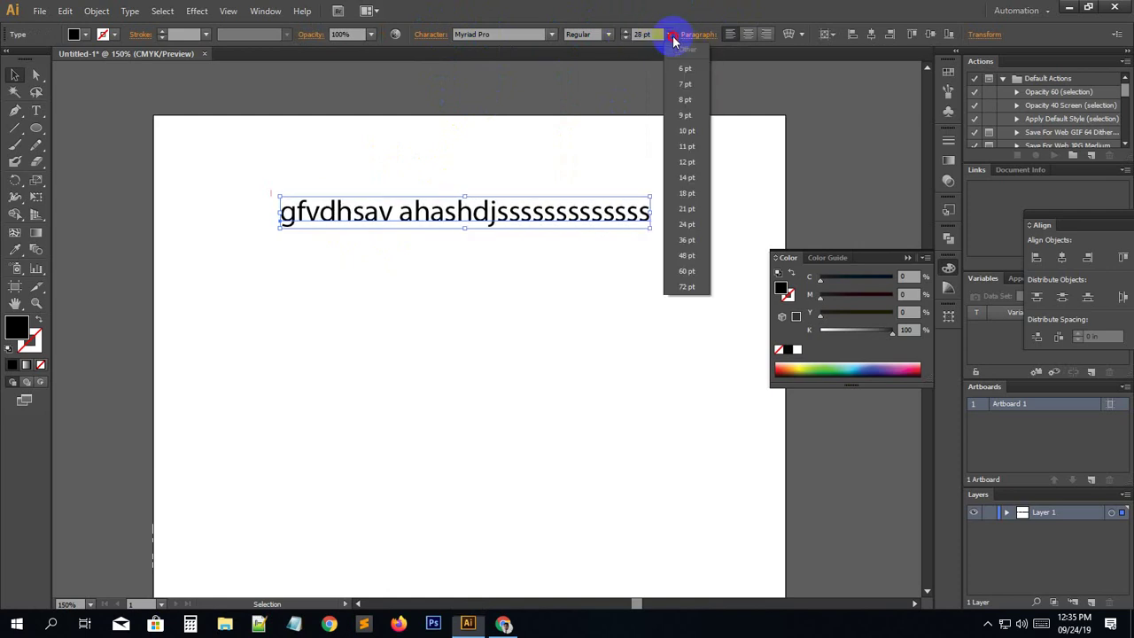
{"action": "left_click", "coordinate": [574, 143]}
{"action": "left_click", "coordinate": [474, 216]}
{"action": "left_click", "coordinate": [472, 34]}
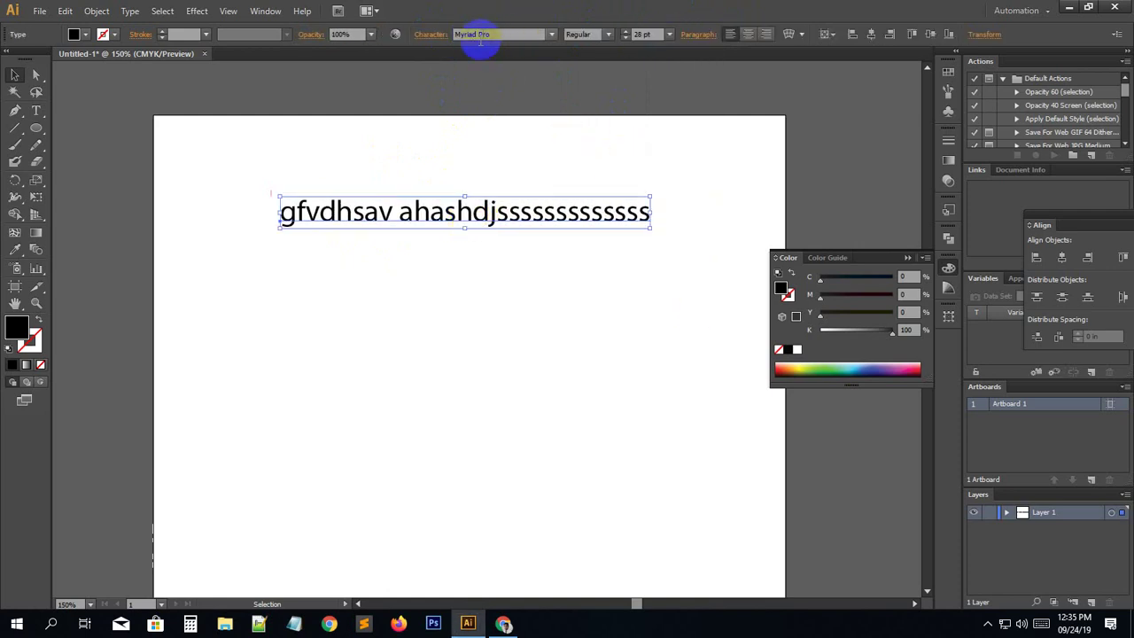
Try the Condensed font style on the text line and set it back to Regular.
{"action": "left_click", "coordinate": [607, 34]}
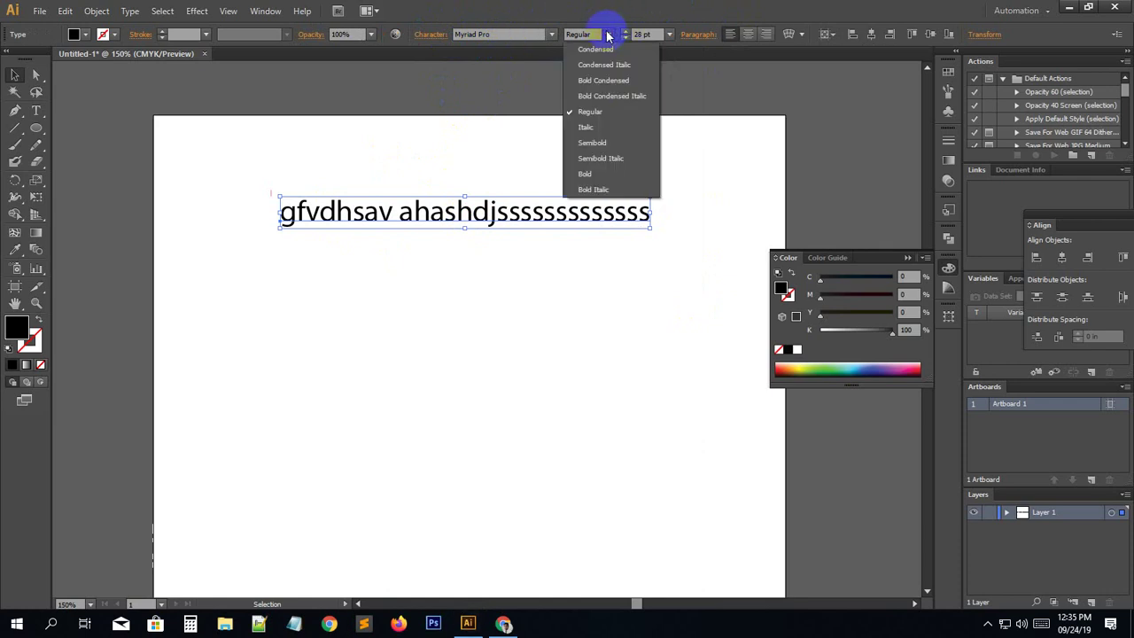
{"action": "left_click", "coordinate": [597, 54]}
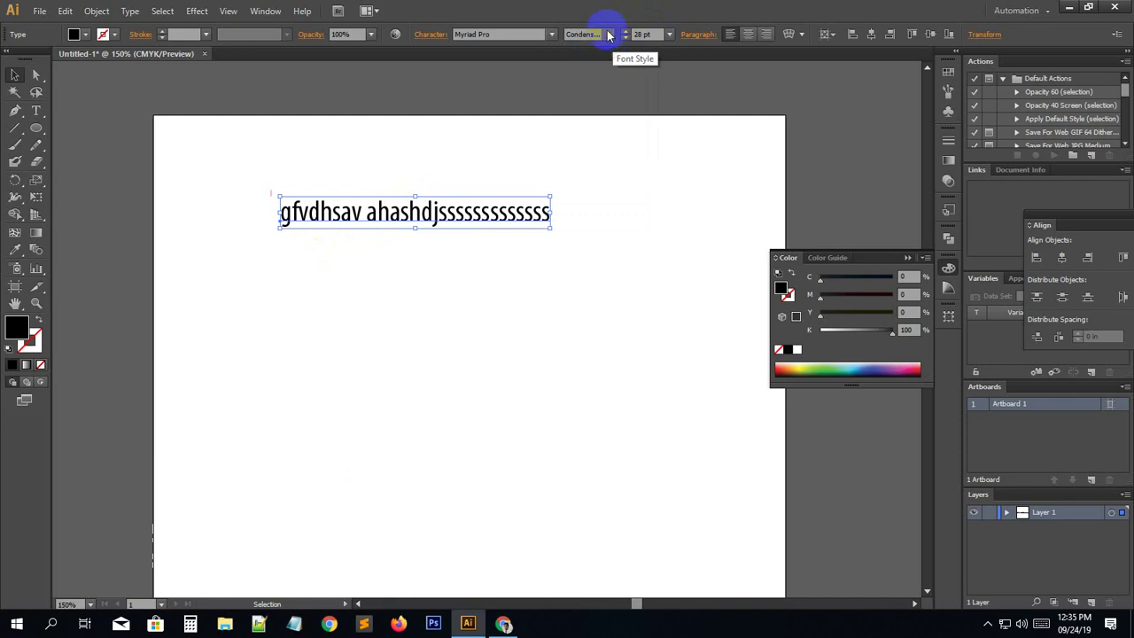
{"action": "left_click", "coordinate": [608, 34]}
{"action": "left_click", "coordinate": [594, 113]}
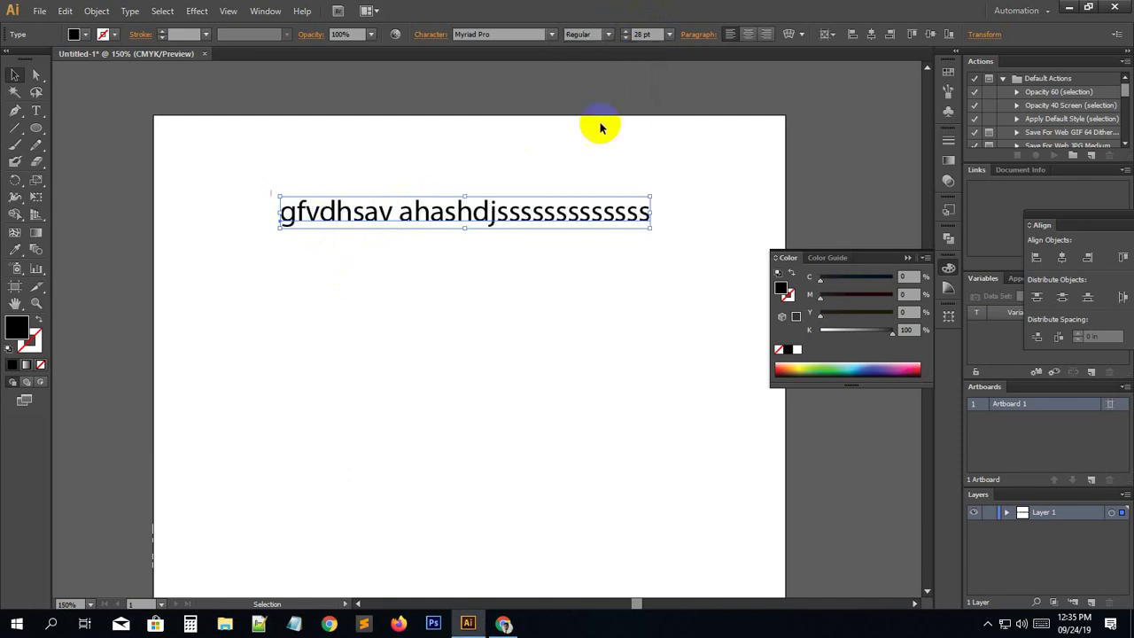
Try the Italic and Bold font styles on the text line, then set it to Bold Italic.
{"action": "left_click", "coordinate": [609, 35]}
{"action": "left_click", "coordinate": [588, 128]}
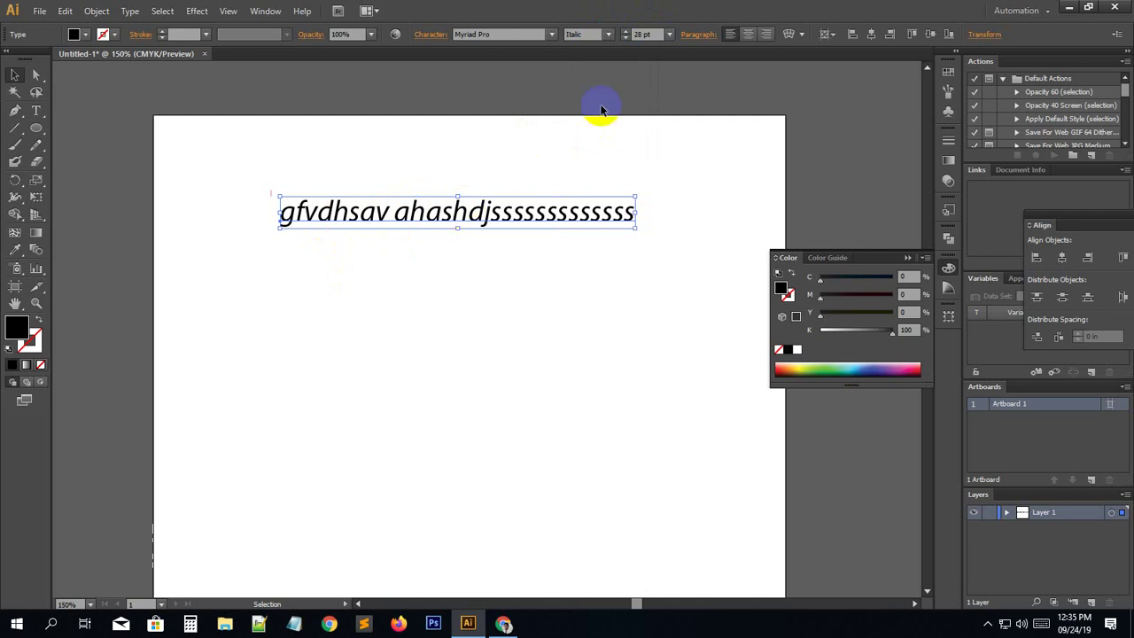
{"action": "left_click", "coordinate": [609, 38]}
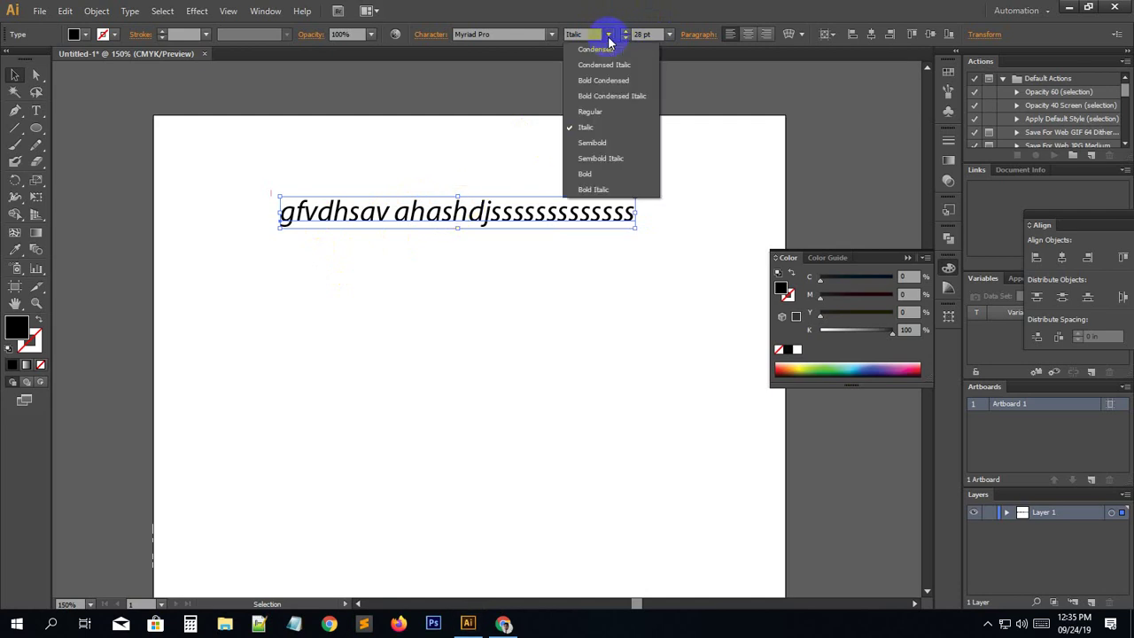
{"action": "left_click", "coordinate": [590, 169]}
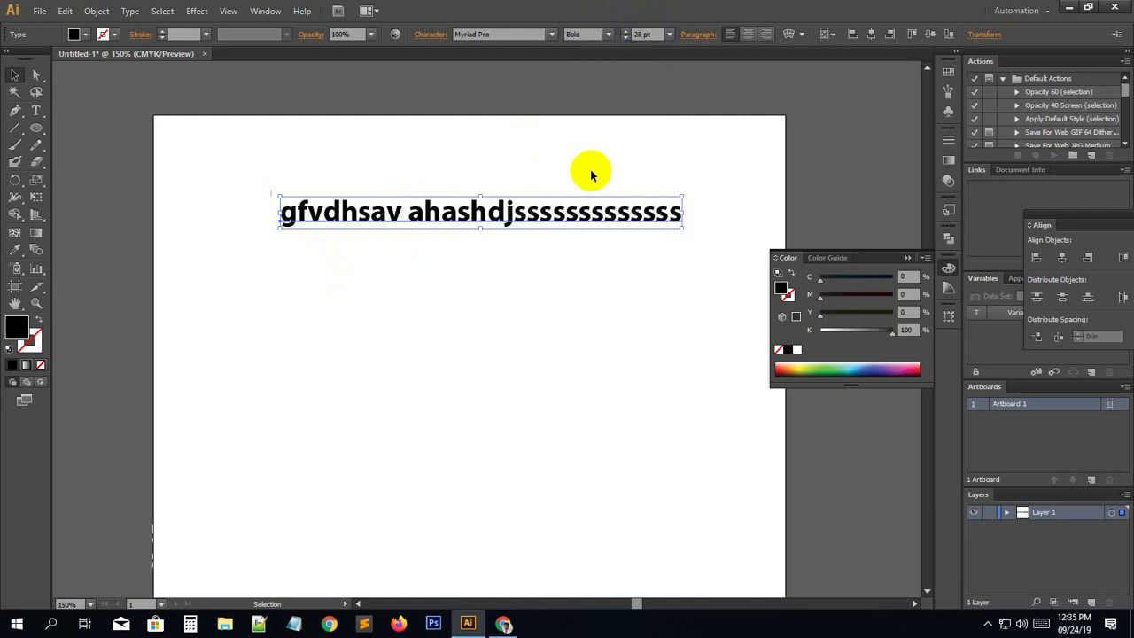
{"action": "left_click", "coordinate": [610, 35]}
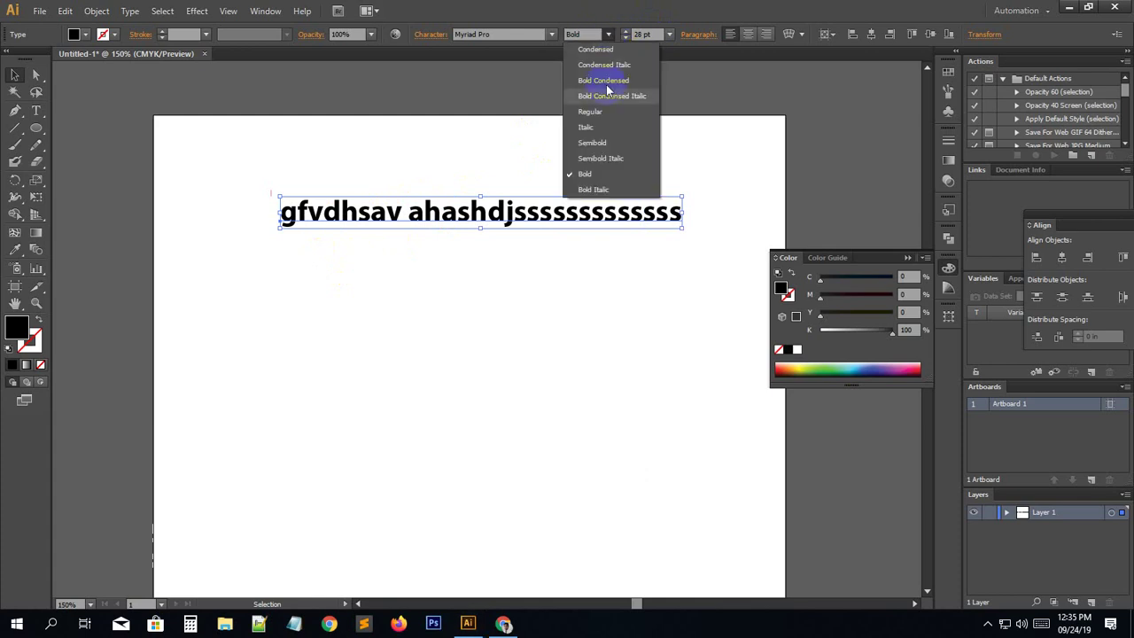
{"action": "left_click", "coordinate": [593, 190]}
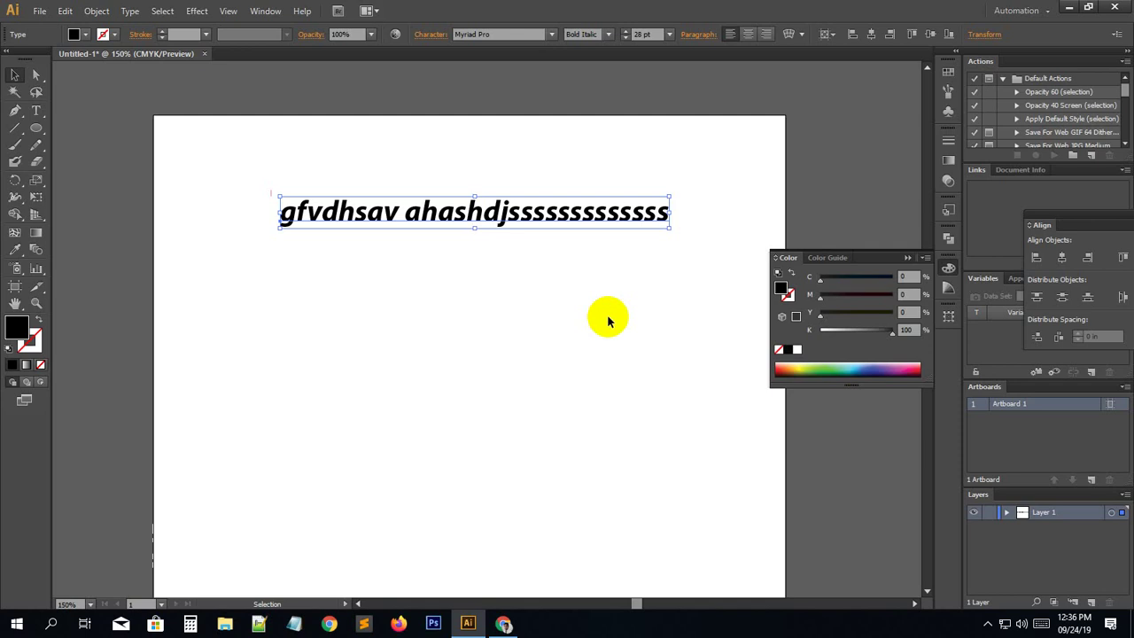
Move the text line slightly up and to the left on the artboard, keeping it selected.
{"action": "left_click_drag", "start_coordinate": [398, 213], "coordinate": [361, 194]}
{"action": "left_click", "coordinate": [393, 284]}
{"action": "left_click", "coordinate": [447, 188]}
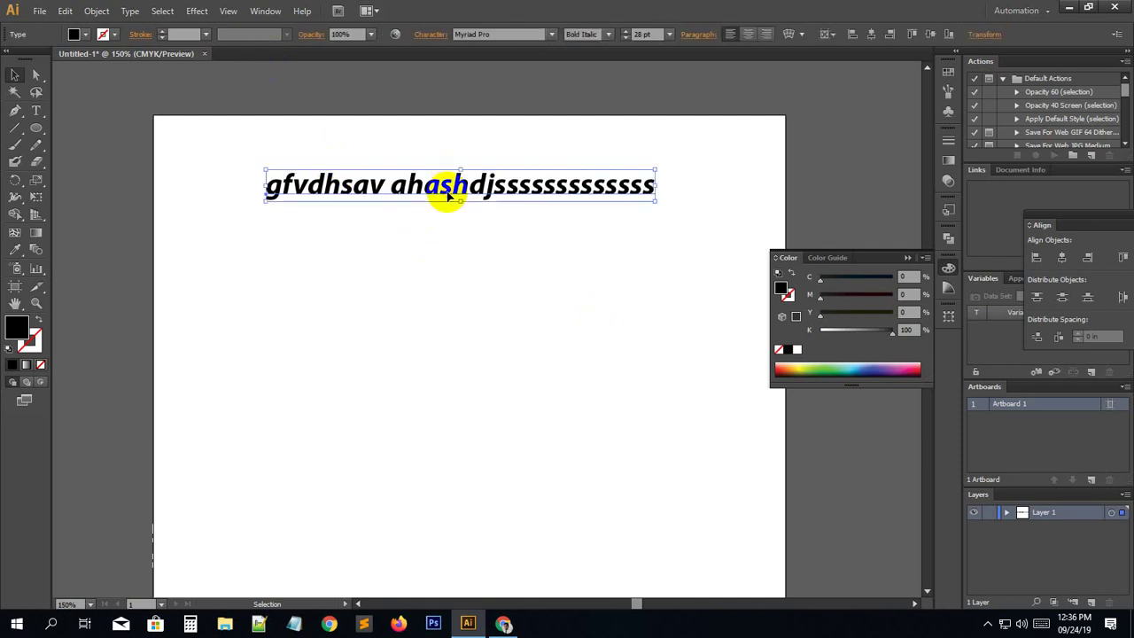
{"action": "left_click_drag", "start_coordinate": [453, 188], "coordinate": [430, 189]}
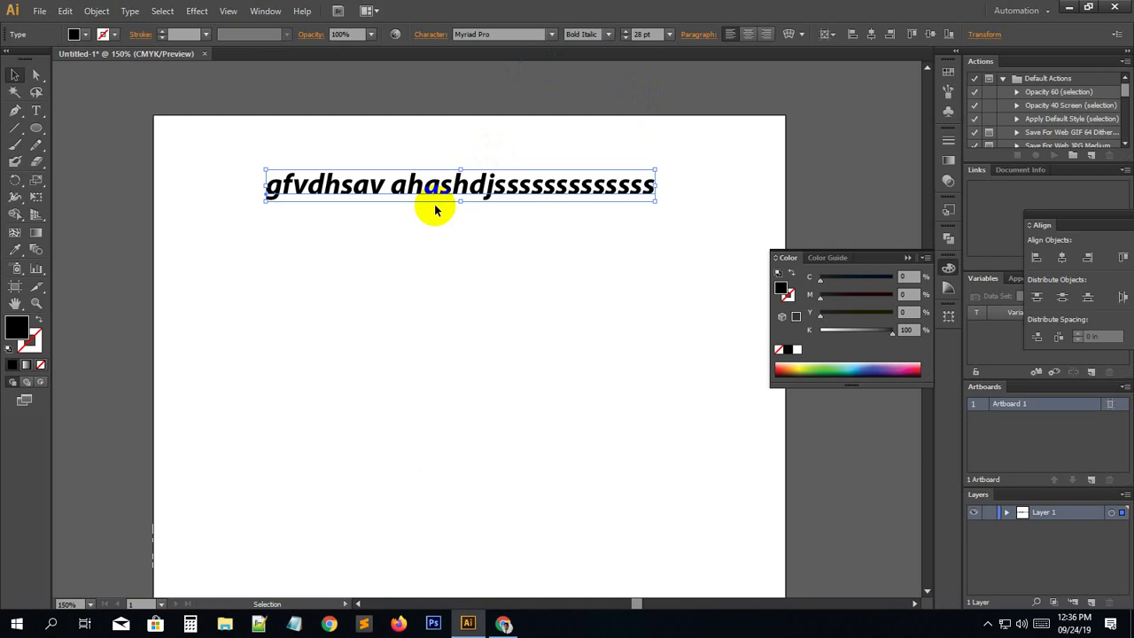
{"action": "left_click", "coordinate": [434, 205]}
{"action": "left_click", "coordinate": [246, 243]}
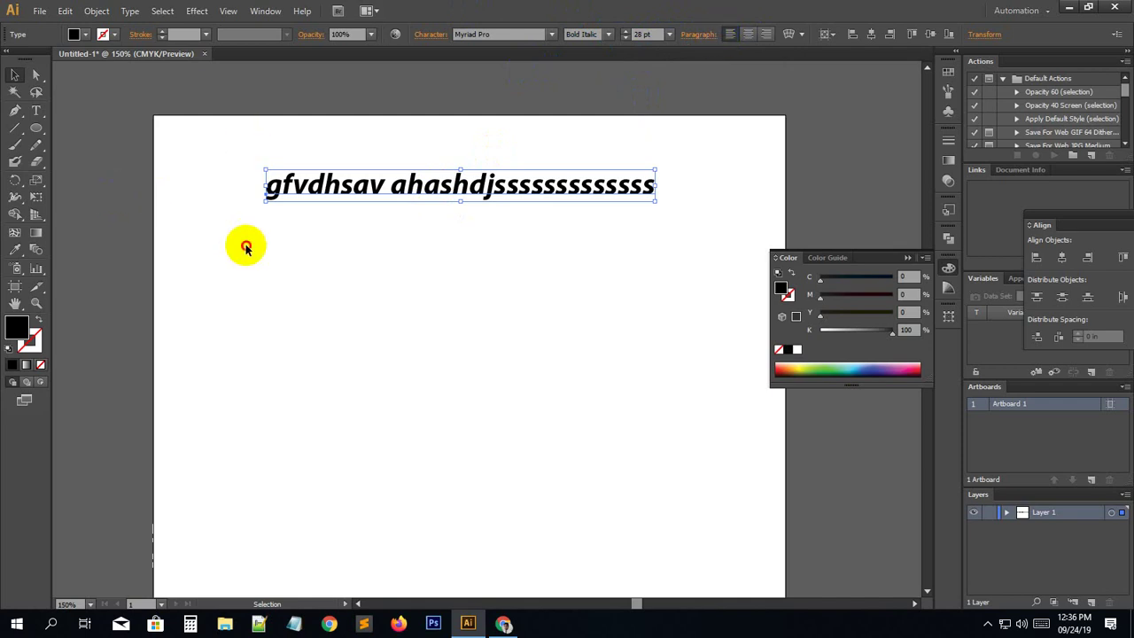
{"action": "left_click", "coordinate": [321, 197]}
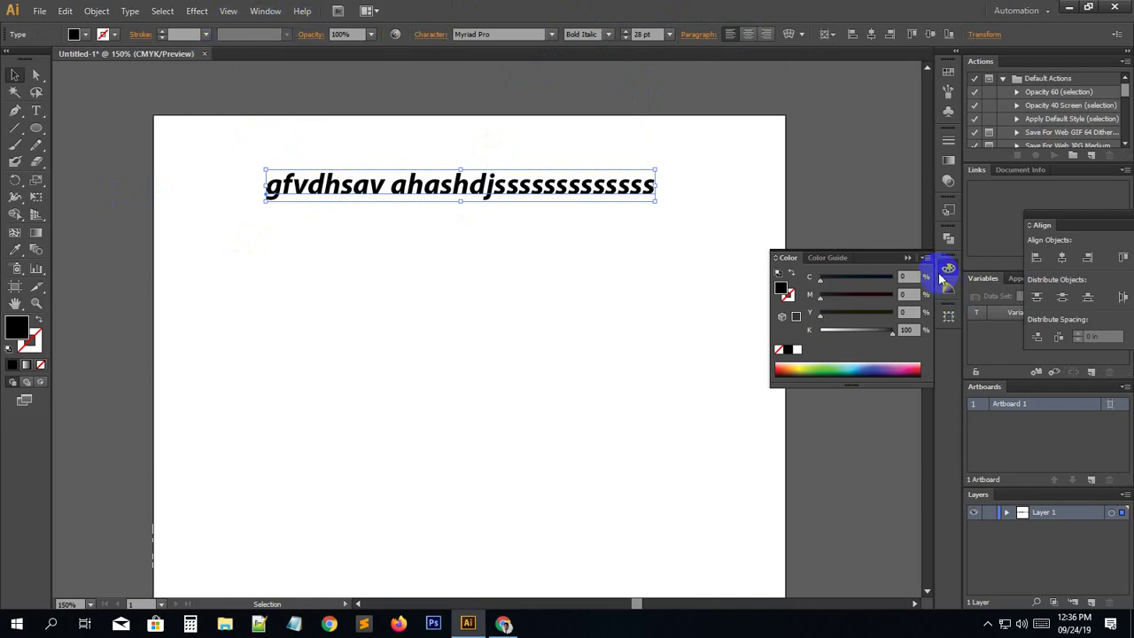
Move the floating Color panel over the Layers area and the Align panel beside the artboard.
{"action": "left_click", "coordinate": [925, 257]}
{"action": "left_click", "coordinate": [859, 259]}
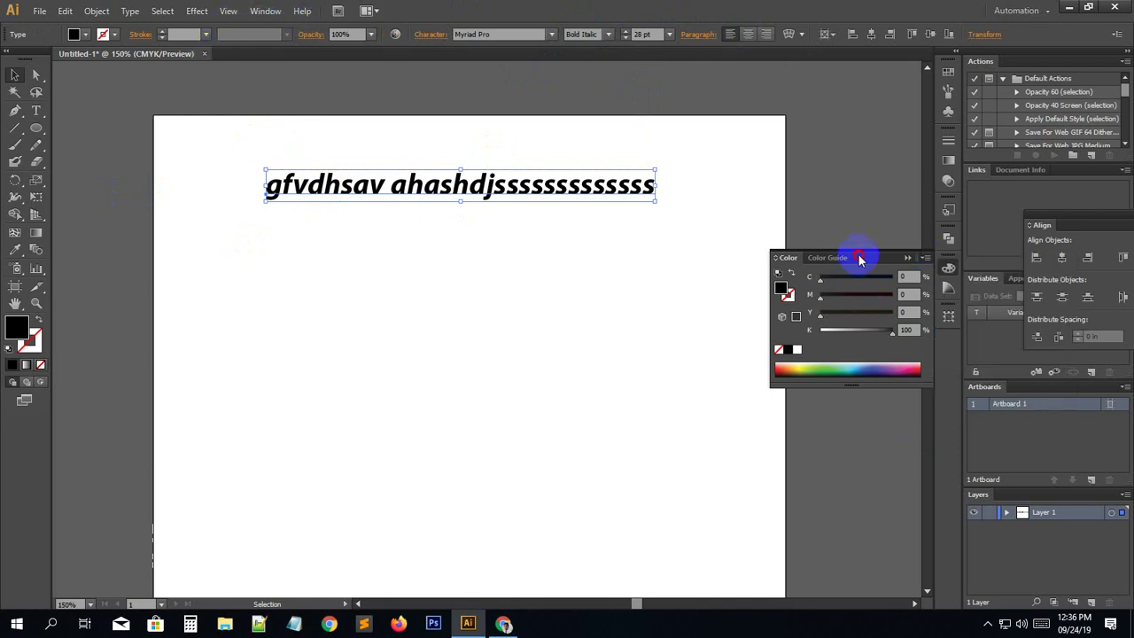
{"action": "left_click_drag", "start_coordinate": [859, 258], "coordinate": [1050, 443]}
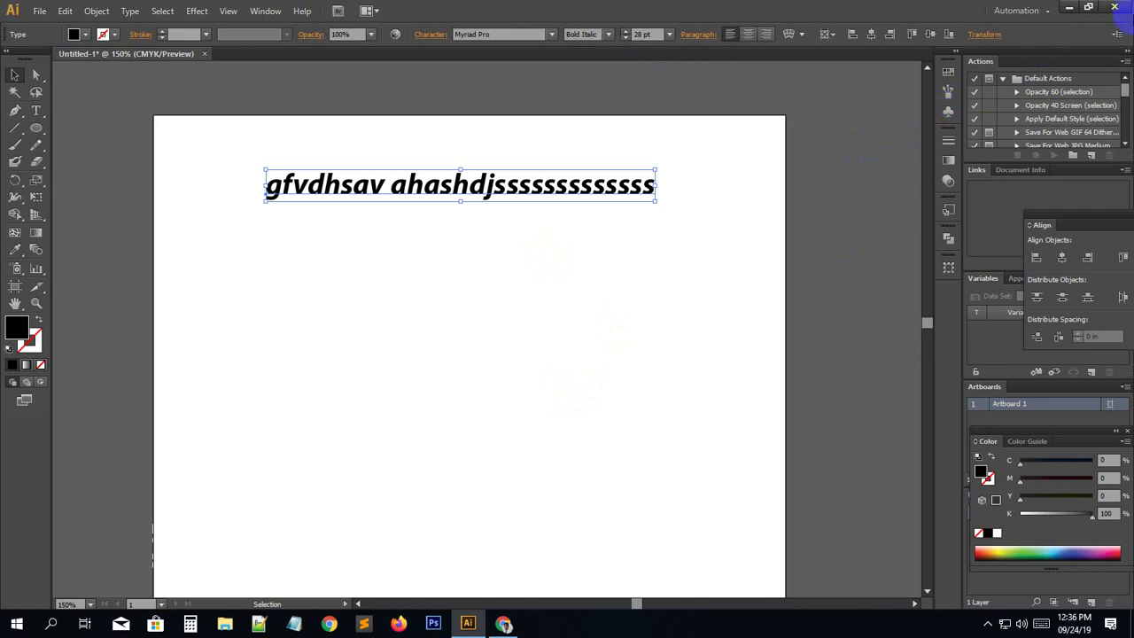
{"action": "left_click_drag", "start_coordinate": [1078, 225], "coordinate": [846, 285]}
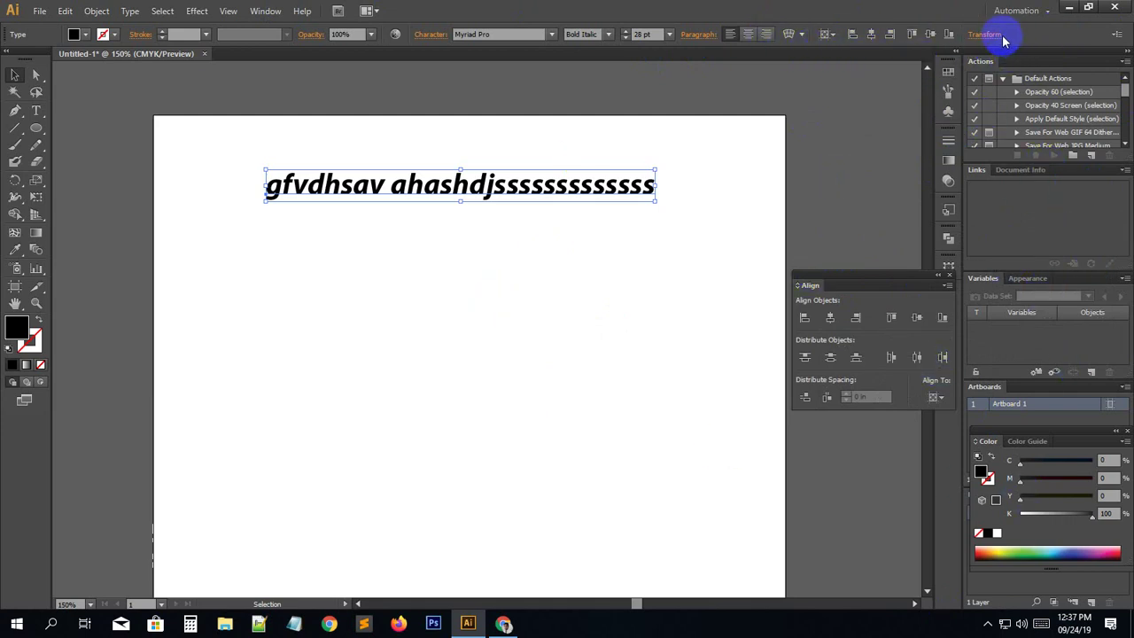
Switch to the Essentials workspace and reset it to its default layout.
{"action": "left_click", "coordinate": [1045, 12]}
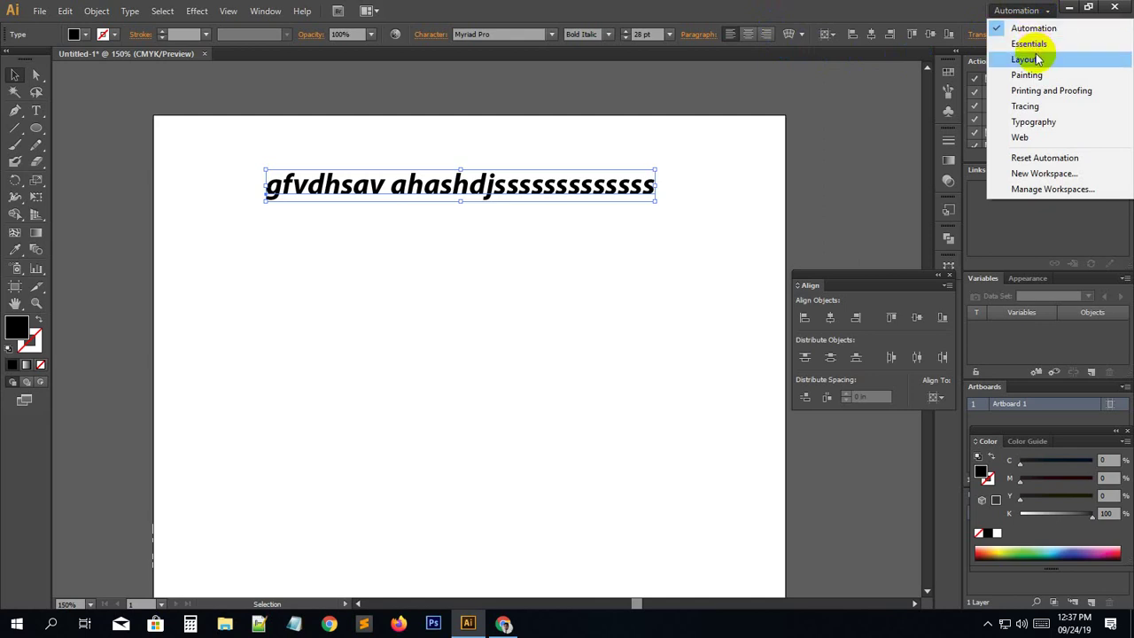
{"action": "left_click", "coordinate": [1030, 44]}
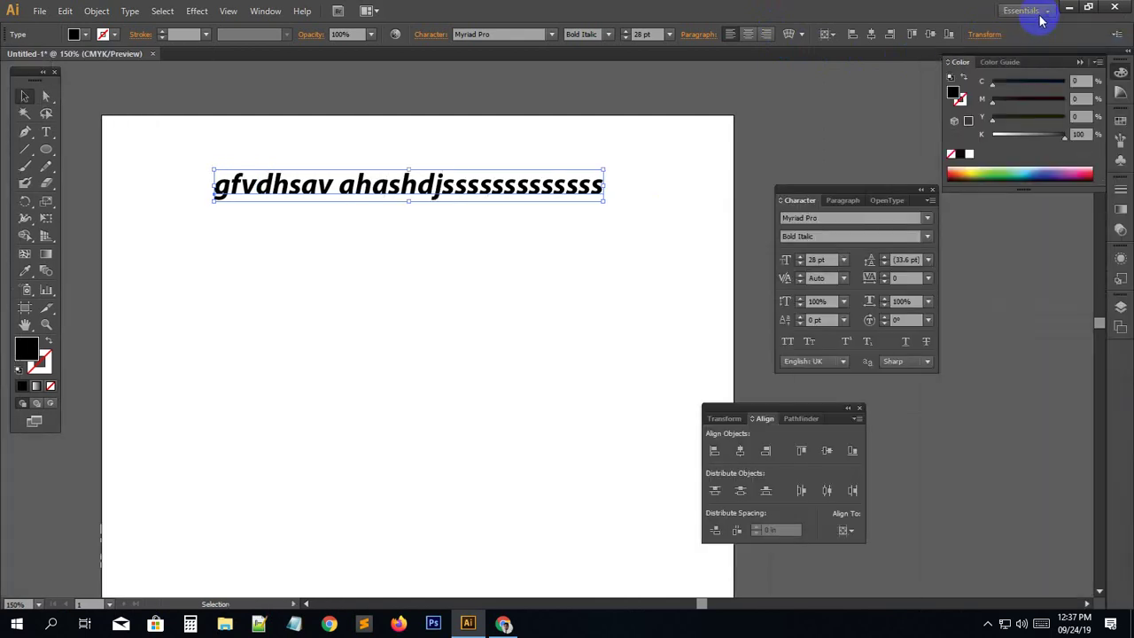
{"action": "left_click", "coordinate": [1047, 12]}
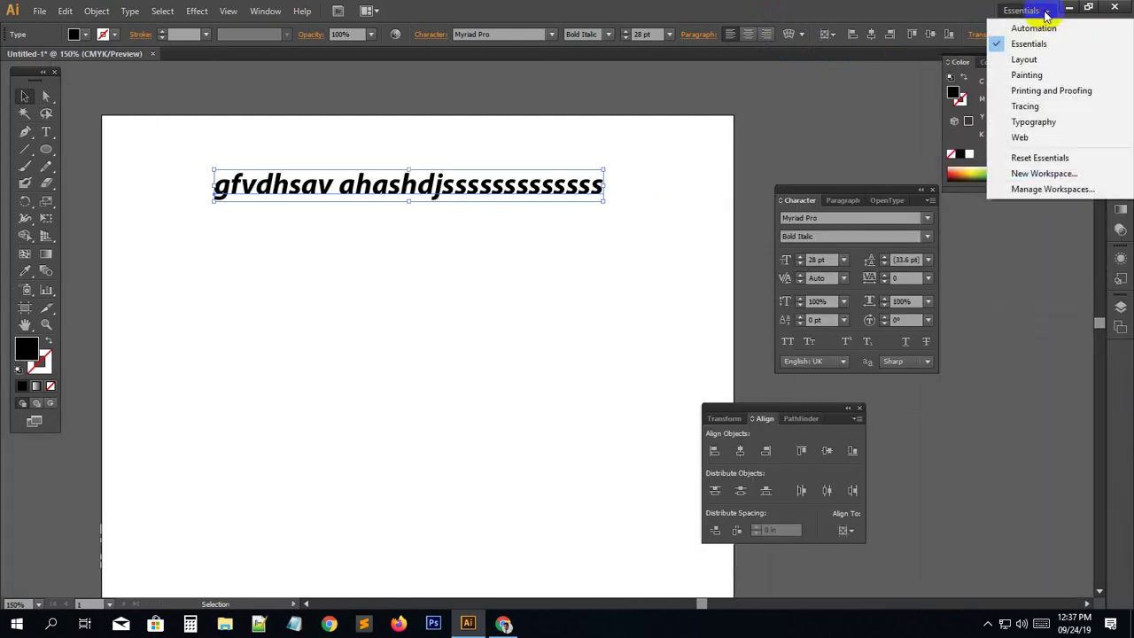
{"action": "left_click", "coordinate": [1054, 162]}
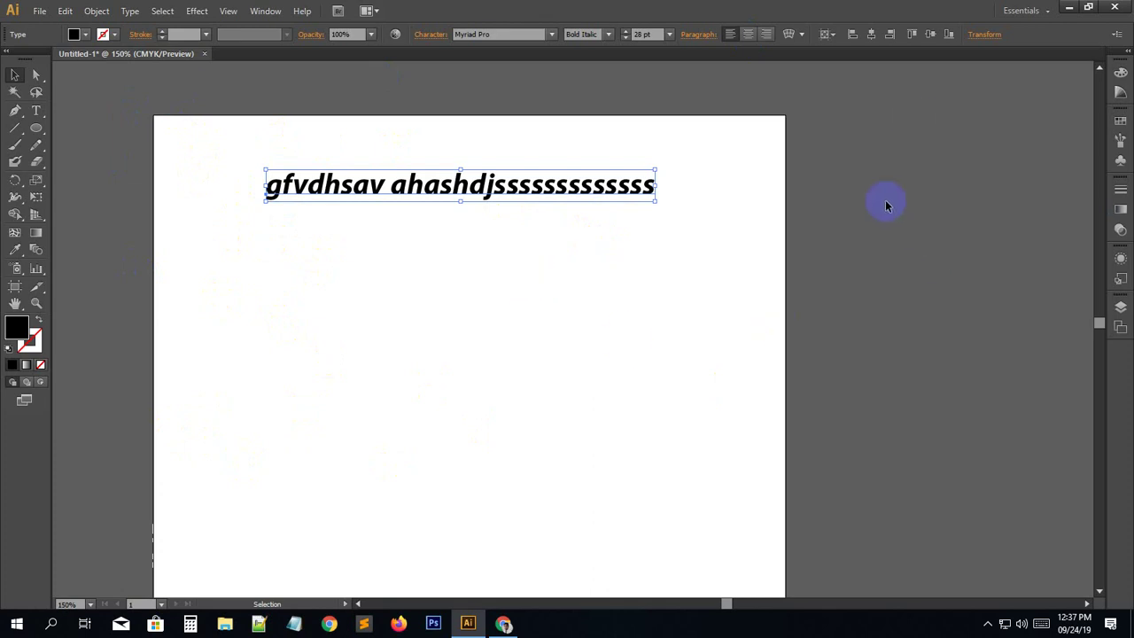
{"action": "left_click", "coordinate": [1020, 10]}
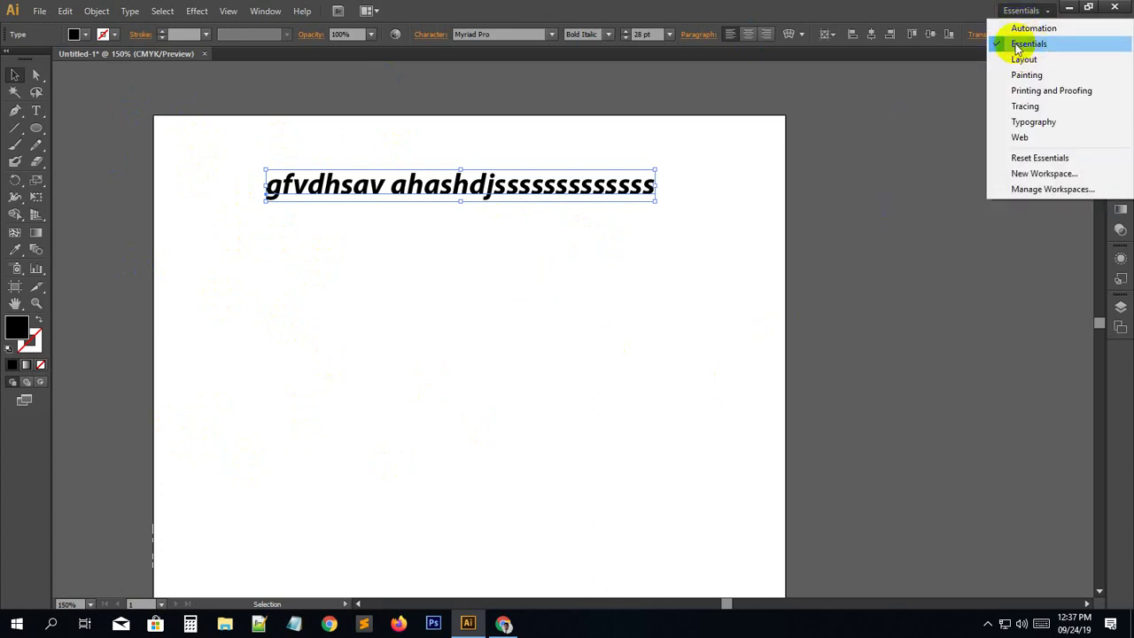
{"action": "left_click", "coordinate": [1025, 158]}
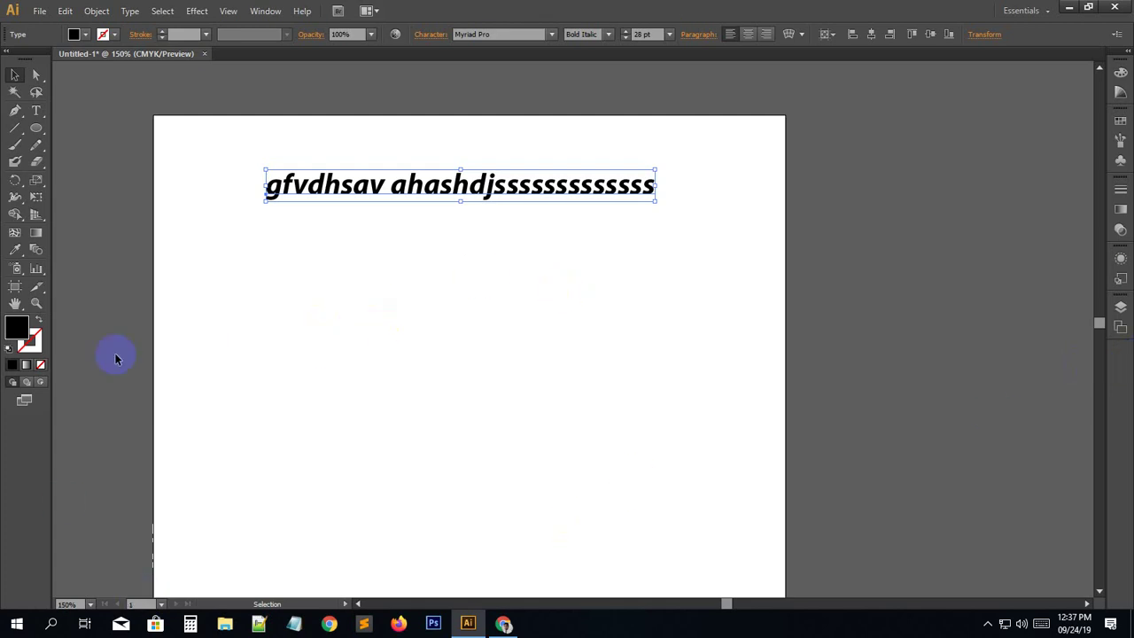
Open the Character panel, place it beside the artboard clear of the text, and show its full options.
{"action": "left_click", "coordinate": [263, 10]}
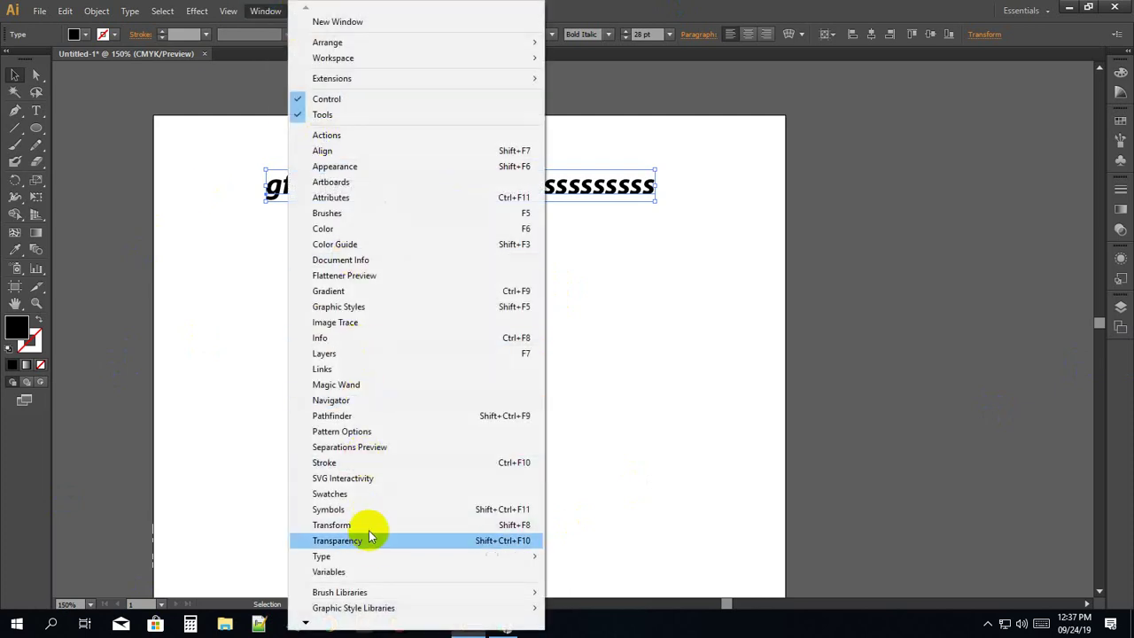
{"action": "mouse_move", "coordinate": [345, 556]}
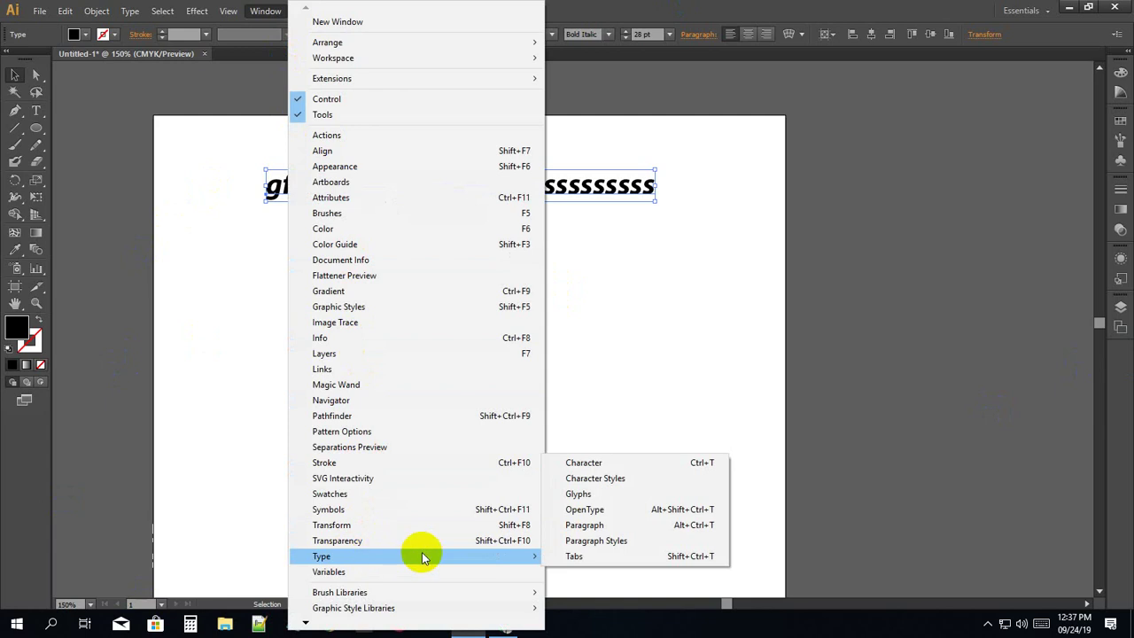
{"action": "left_click", "coordinate": [584, 462]}
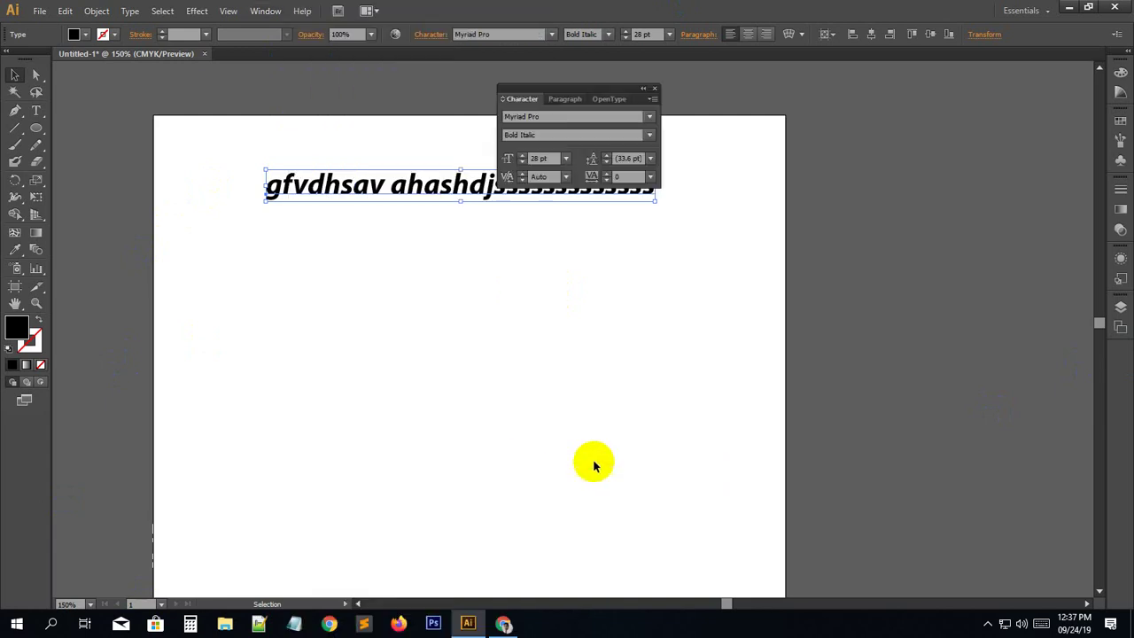
{"action": "left_click", "coordinate": [986, 627]}
{"action": "left_click_drag", "start_coordinate": [555, 94], "coordinate": [847, 141]}
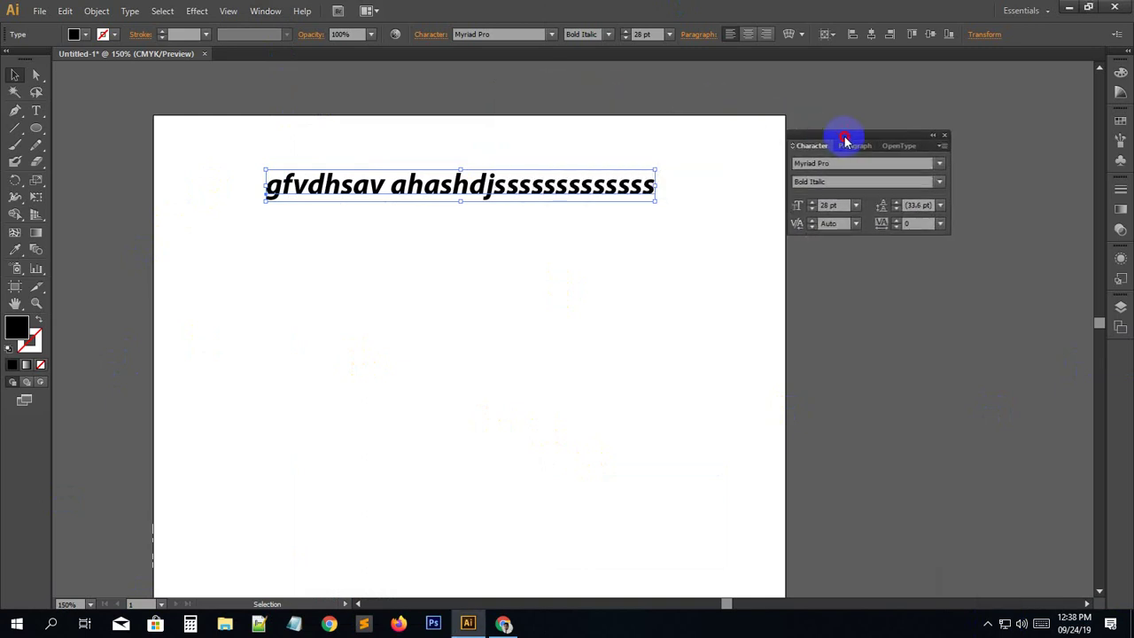
{"action": "left_click", "coordinate": [942, 146]}
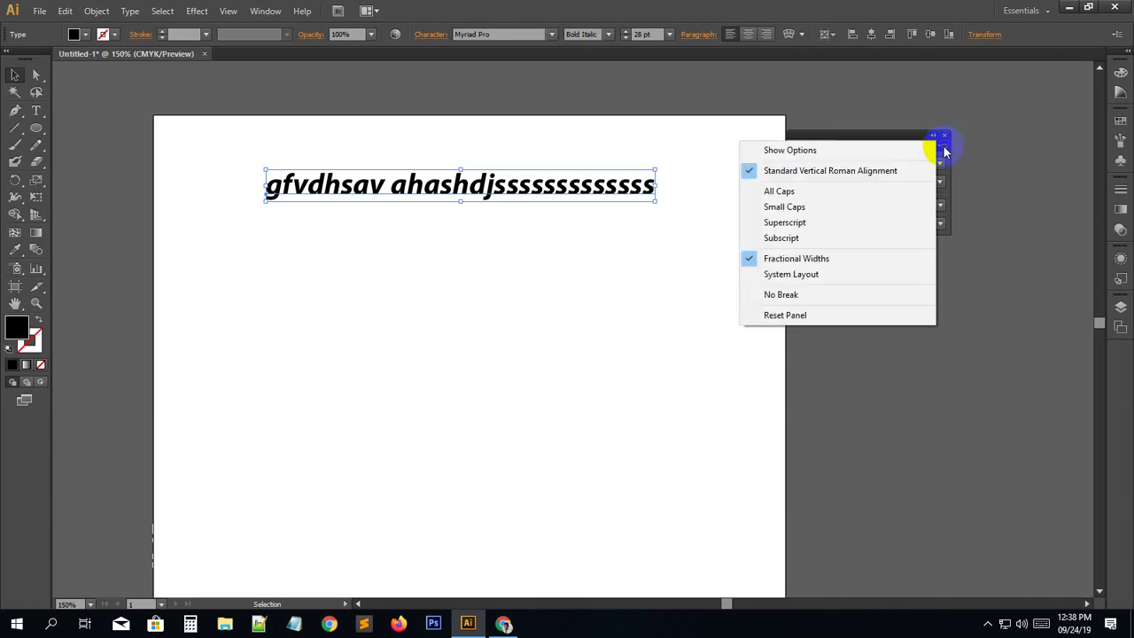
{"action": "left_click", "coordinate": [768, 153]}
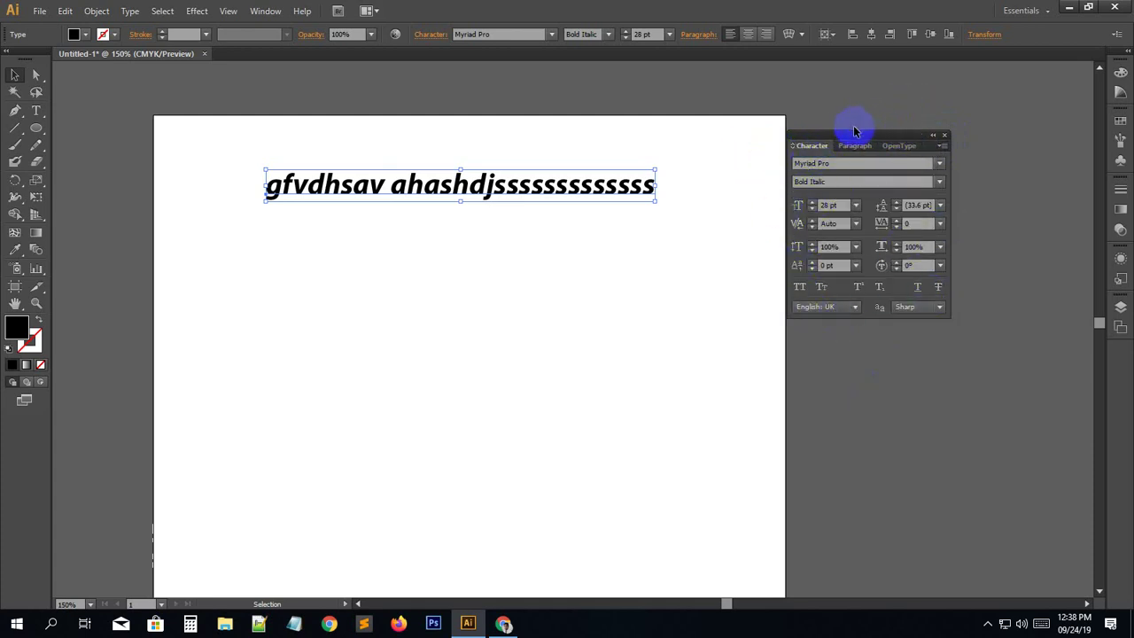
Set the text line's font style to Bold in the Character settings.
{"action": "left_click", "coordinate": [606, 256]}
{"action": "left_click", "coordinate": [539, 197]}
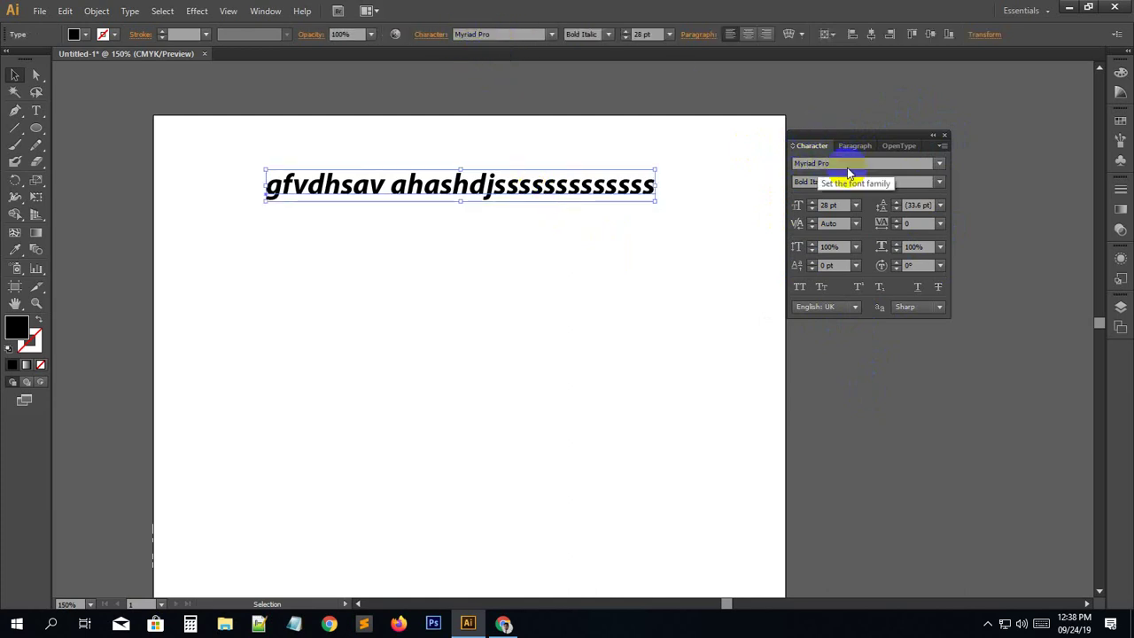
{"action": "left_click", "coordinate": [938, 182]}
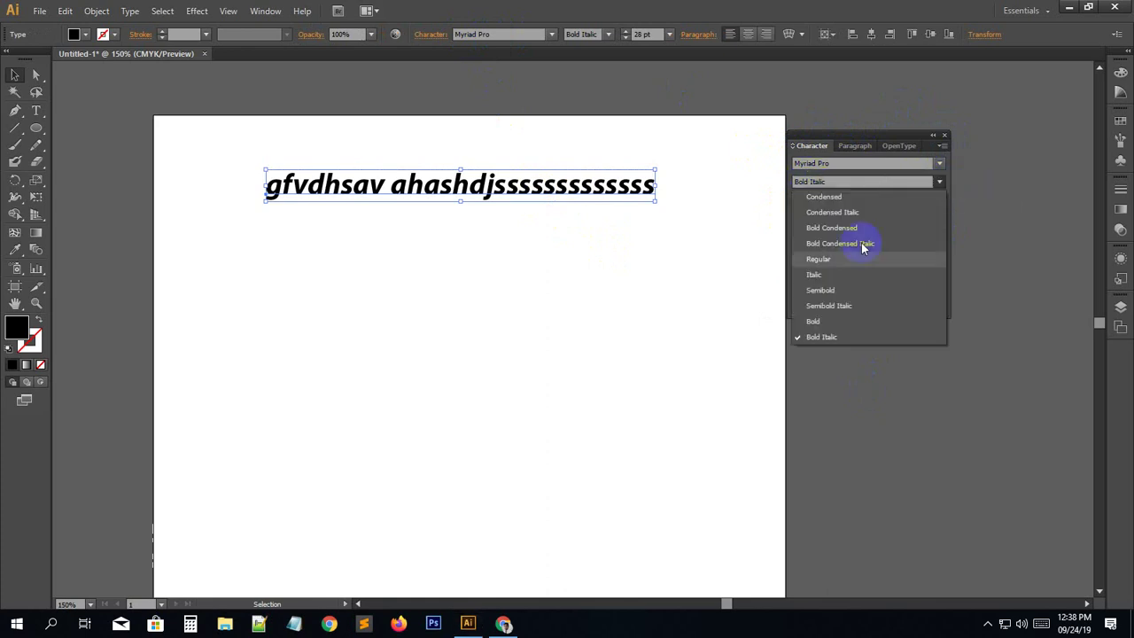
{"action": "left_click", "coordinate": [813, 322]}
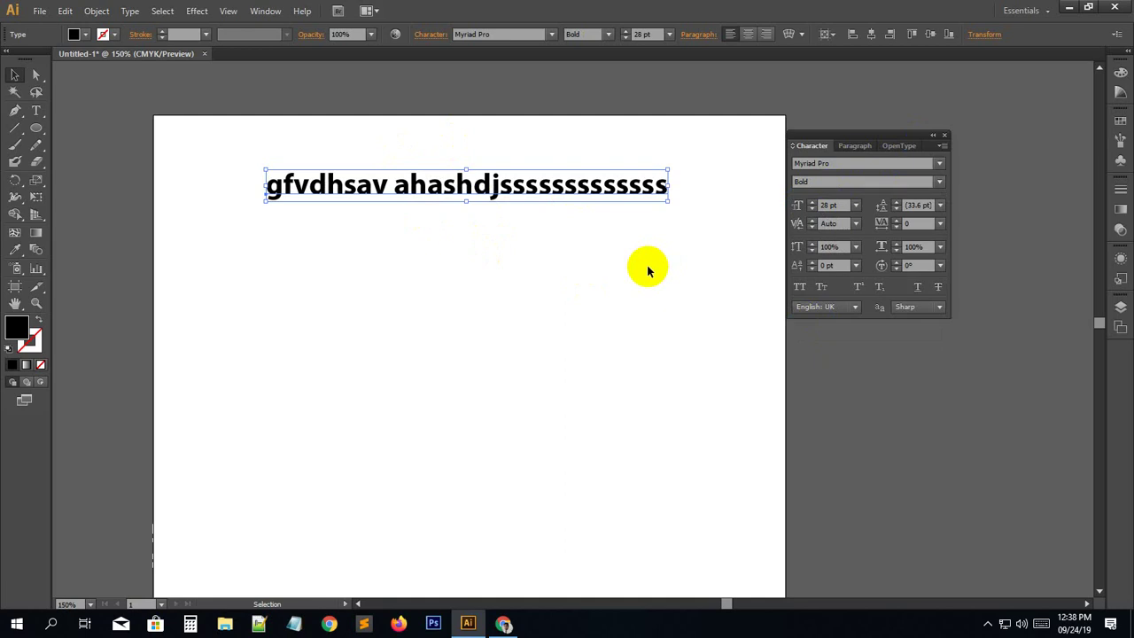
Reselect the text line, increase its font size to 34 pt, then reduce it to 29 pt and deselect it.
{"action": "left_click", "coordinate": [773, 232]}
{"action": "left_click_drag", "start_coordinate": [493, 185], "coordinate": [512, 193]}
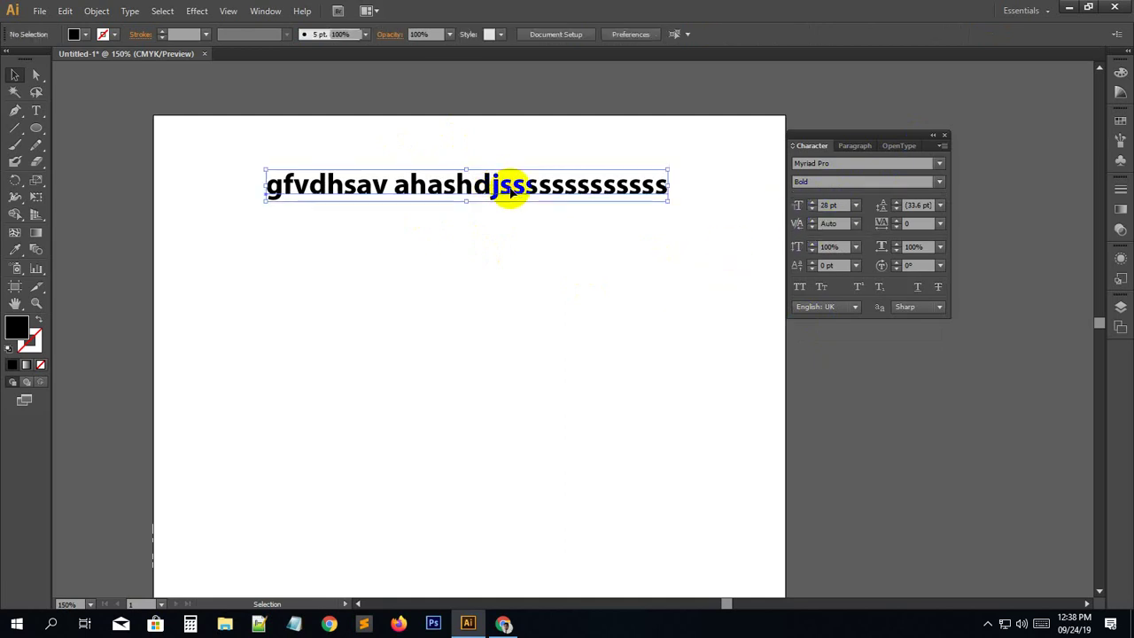
{"action": "left_click", "coordinate": [826, 205]}
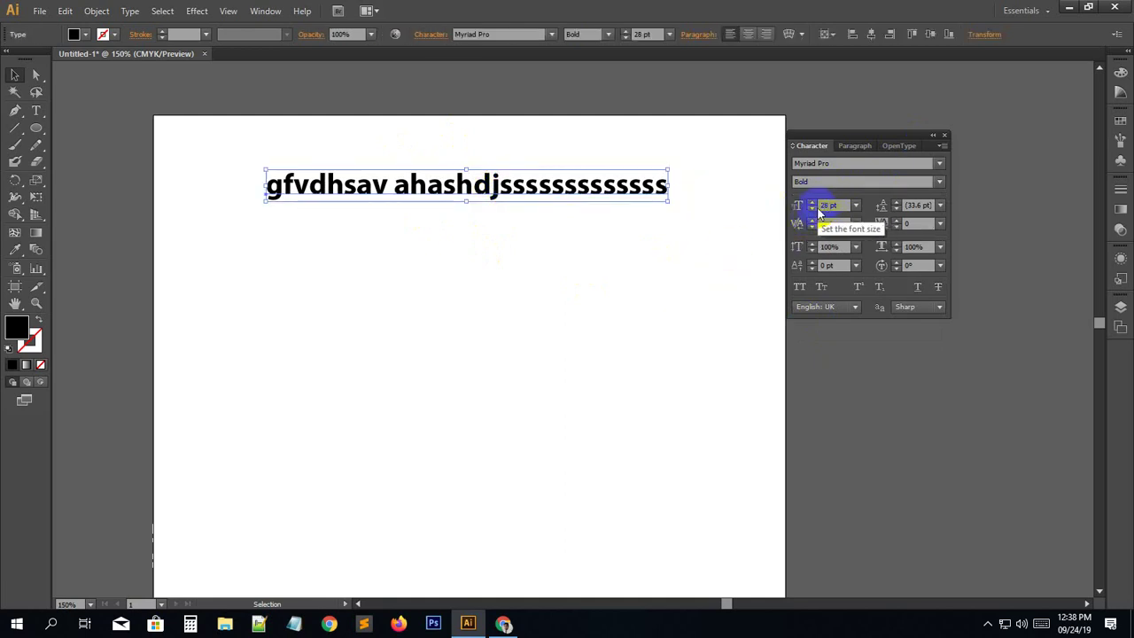
{"action": "left_click", "coordinate": [811, 203]}
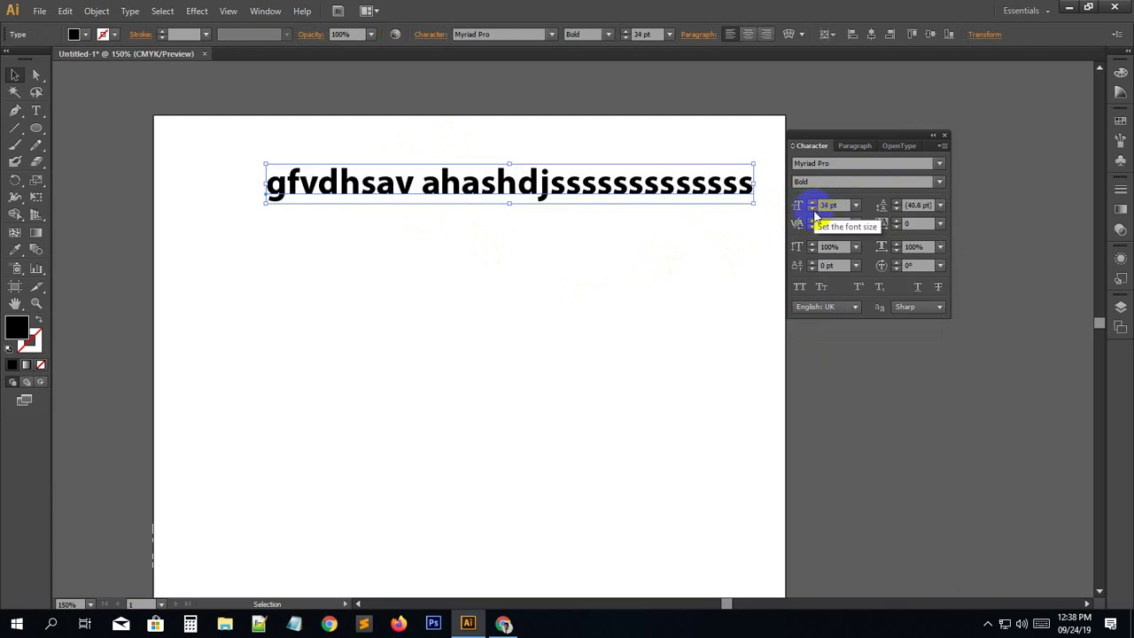
{"action": "left_click", "coordinate": [812, 209]}
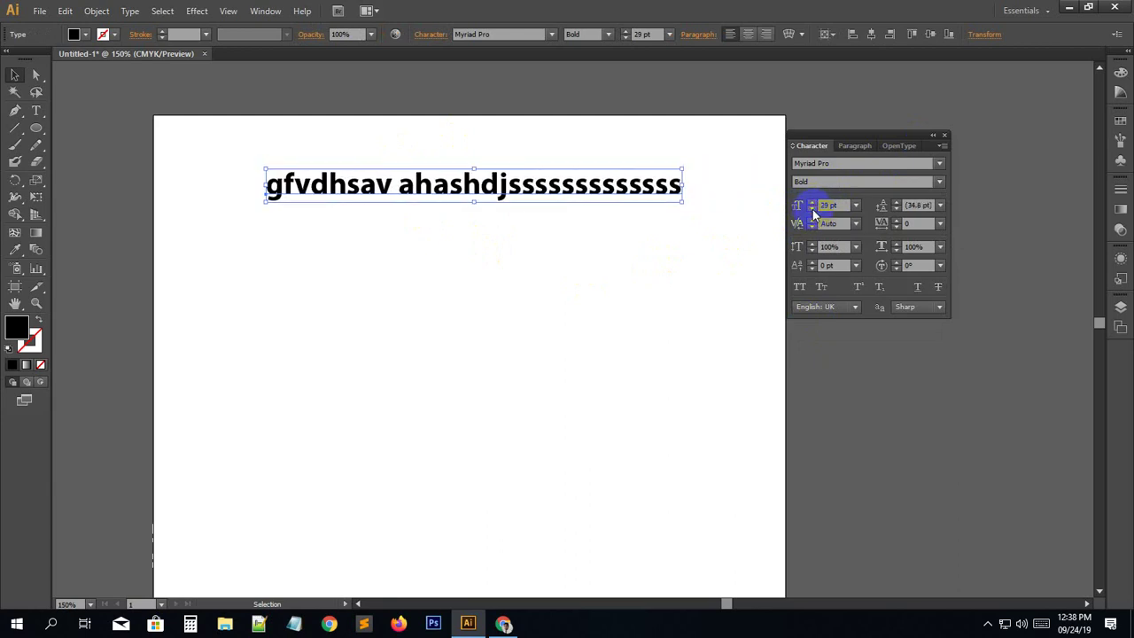
{"action": "left_click", "coordinate": [577, 271]}
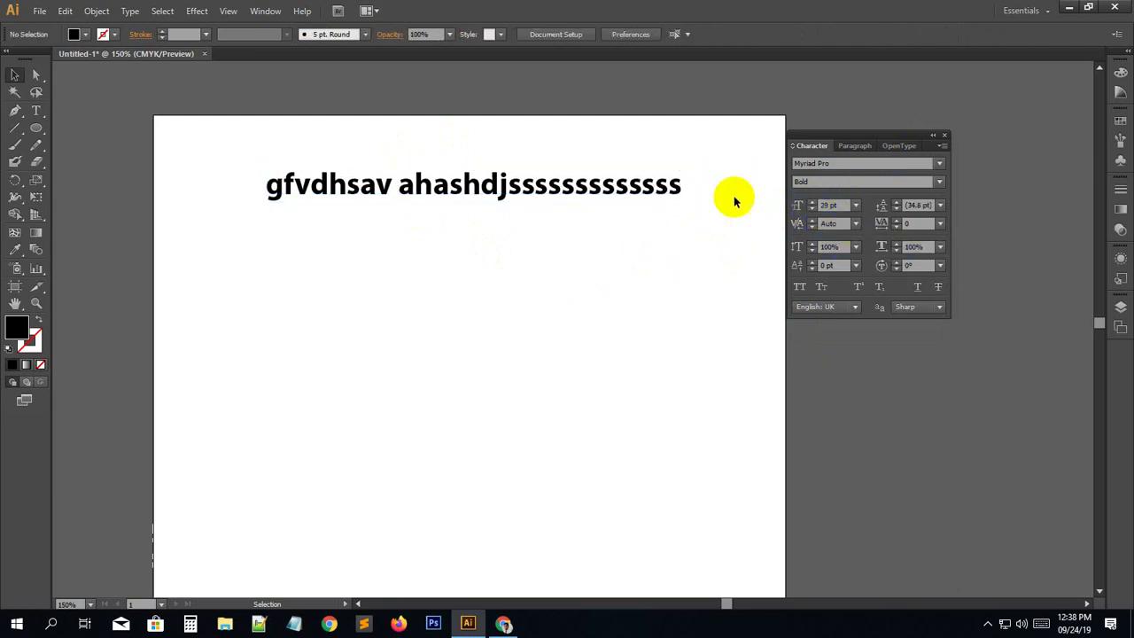
Copy the whole text line, paste it as a second line directly below, and finish editing the text.
{"action": "double_click", "coordinate": [622, 184]}
{"action": "left_click_drag", "start_coordinate": [691, 184], "coordinate": [142, 226]}
{"action": "key", "text": "ctrl+c"}
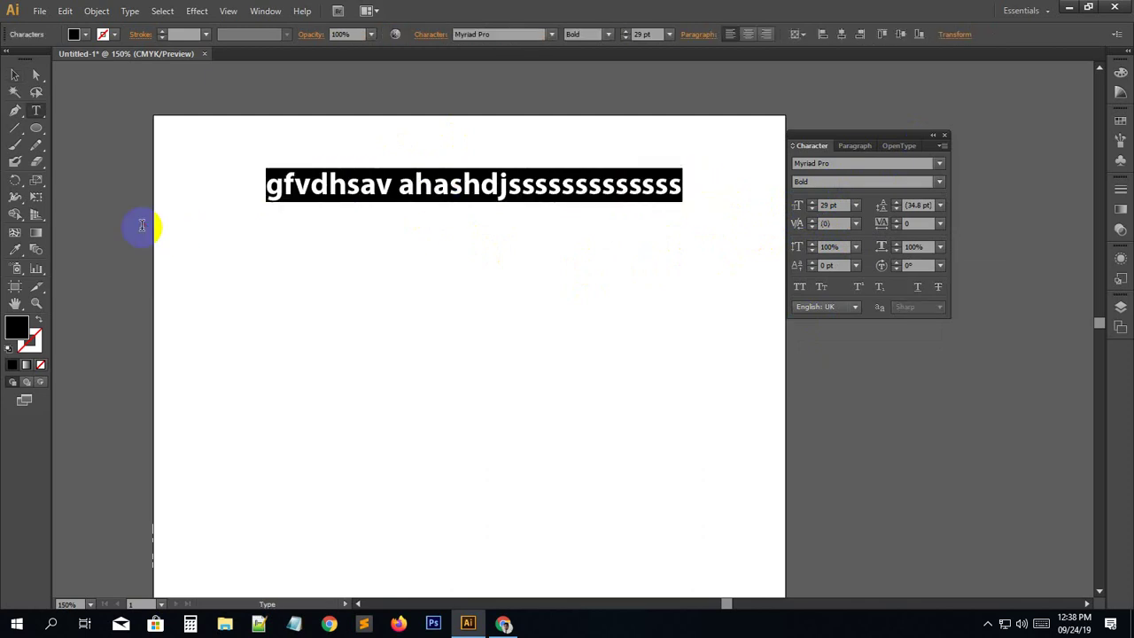
{"action": "left_click_drag", "start_coordinate": [701, 187], "coordinate": [686, 187]}
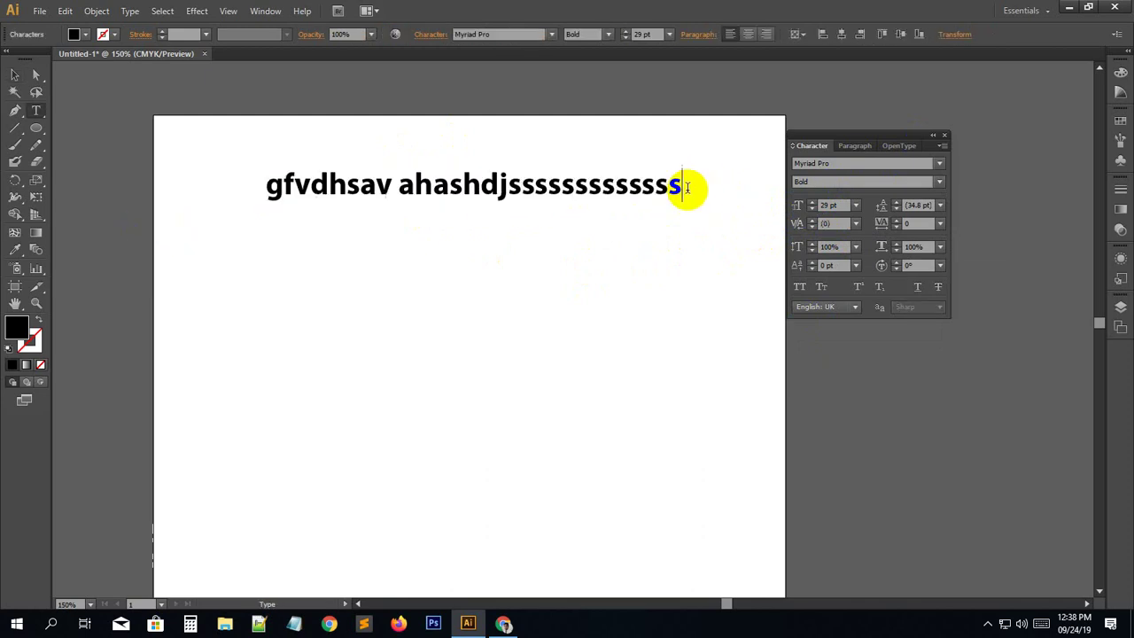
{"action": "key", "text": "ctrl"}
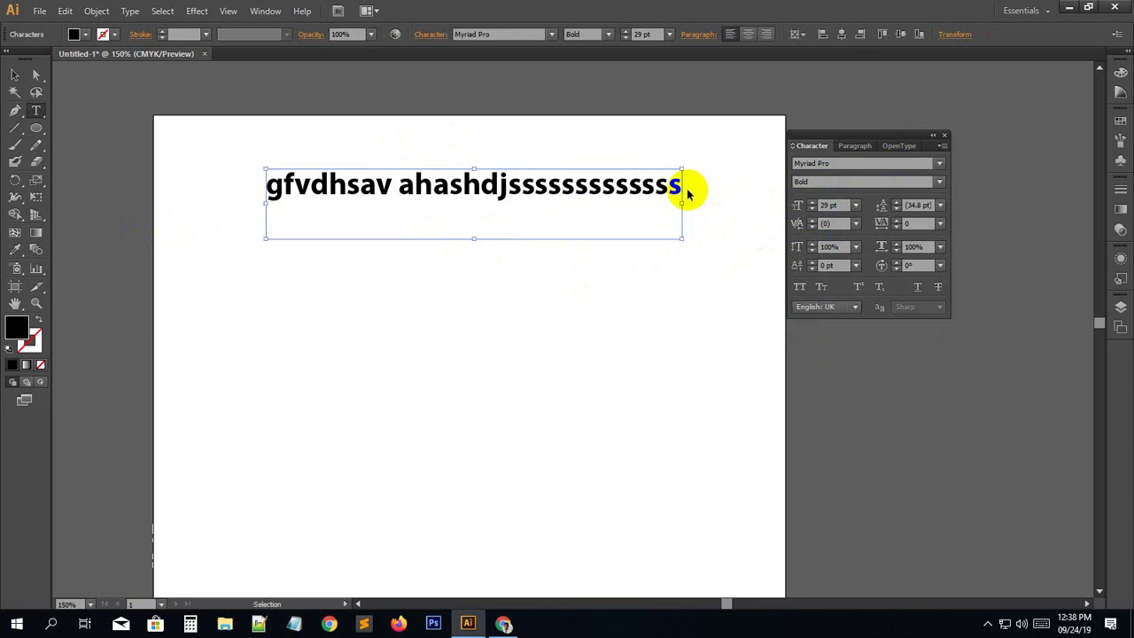
{"action": "key", "text": "End"}
{"action": "key", "text": "Return"}
{"action": "key", "text": "ctrl+v"}
{"action": "left_click", "coordinate": [15, 74]}
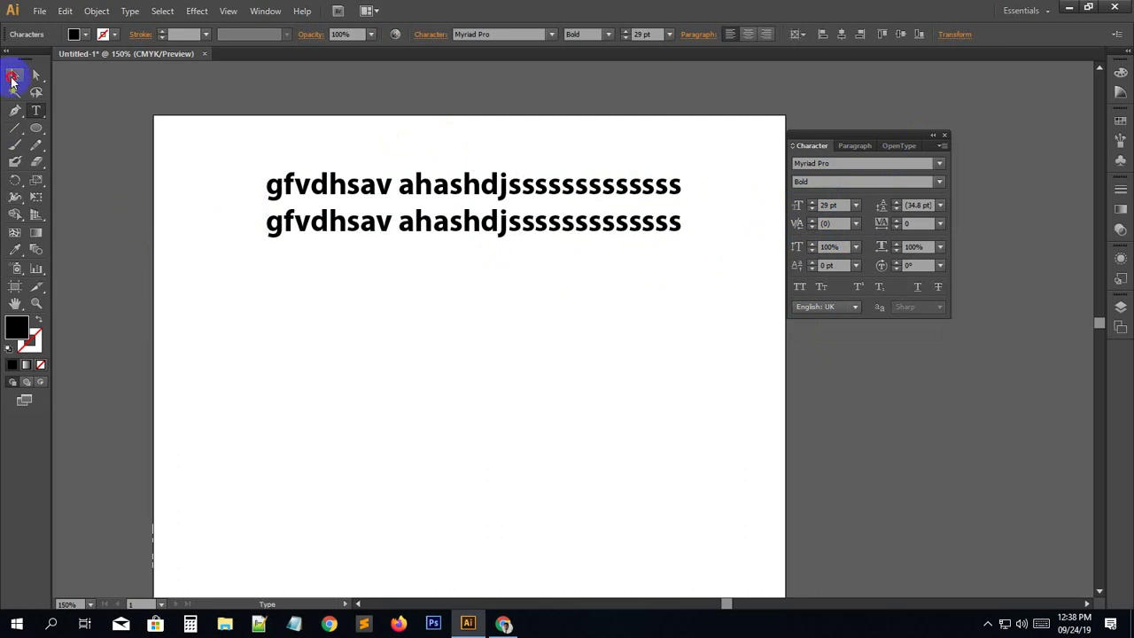
Move the two-line text block slightly left and down, dismiss the software update notification, and deselect the text.
{"action": "left_click", "coordinate": [277, 294]}
{"action": "left_click_drag", "start_coordinate": [330, 189], "coordinate": [288, 195]}
{"action": "left_click", "coordinate": [358, 288]}
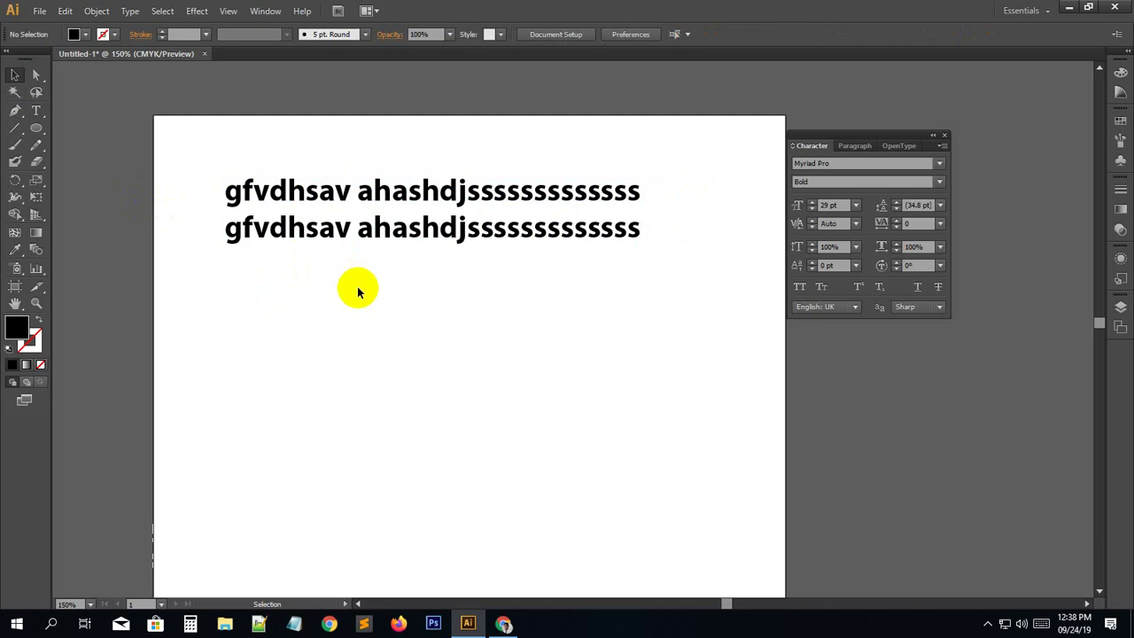
{"action": "left_click", "coordinate": [358, 231]}
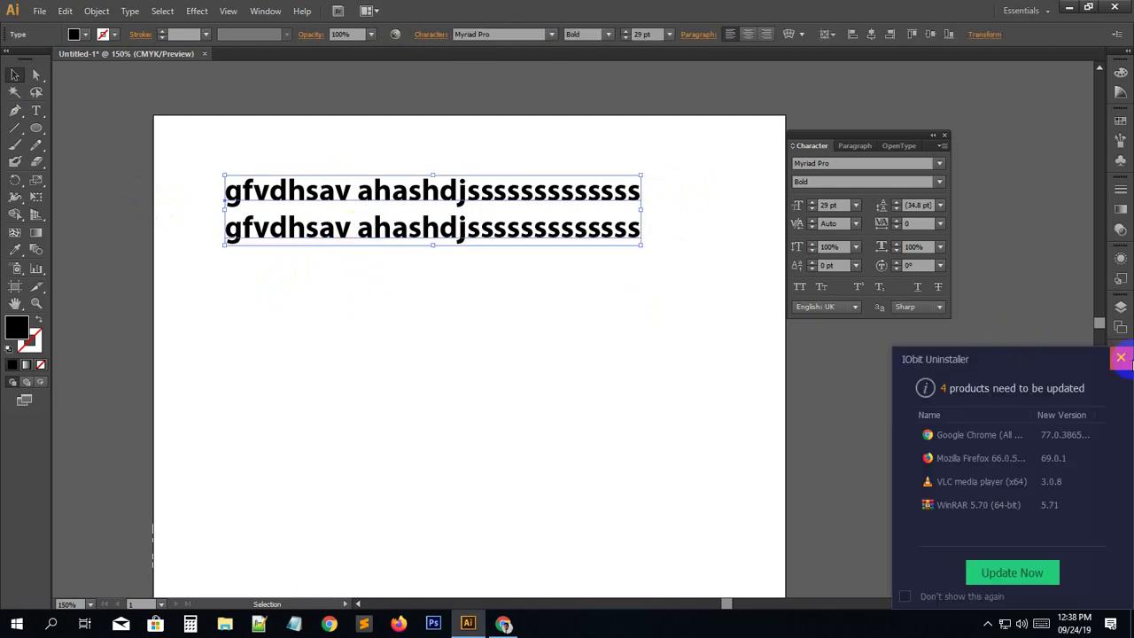
{"action": "left_click", "coordinate": [1120, 358]}
{"action": "left_click", "coordinate": [308, 305]}
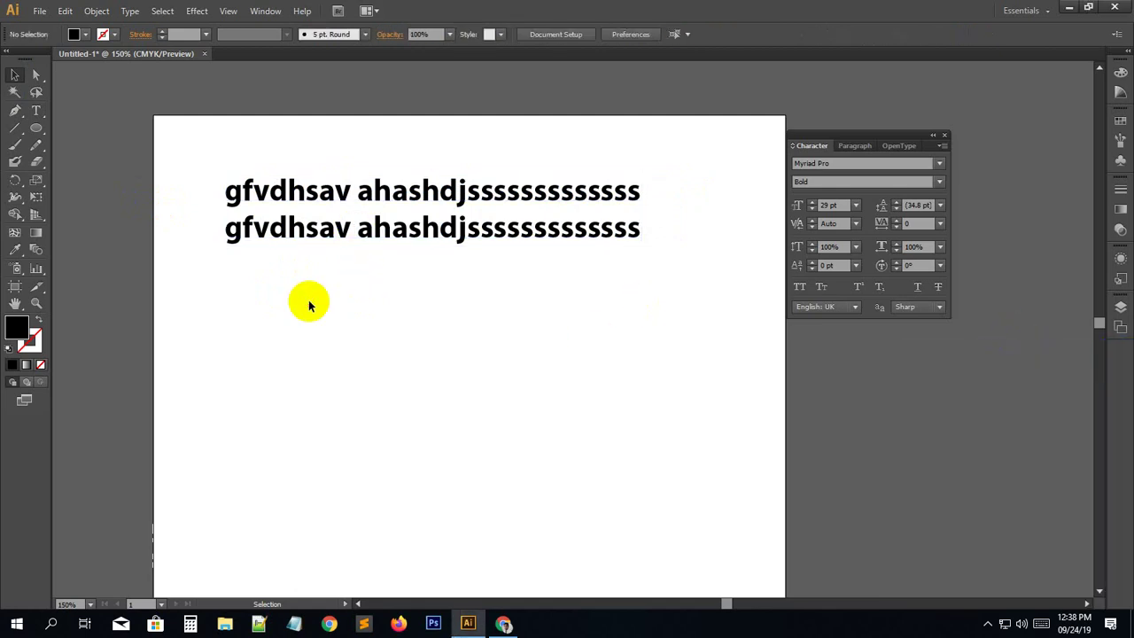
Copy the second text line, paste it as a third and fourth line below, and finish editing the text.
{"action": "left_click", "coordinate": [567, 230]}
{"action": "double_click", "coordinate": [576, 227]}
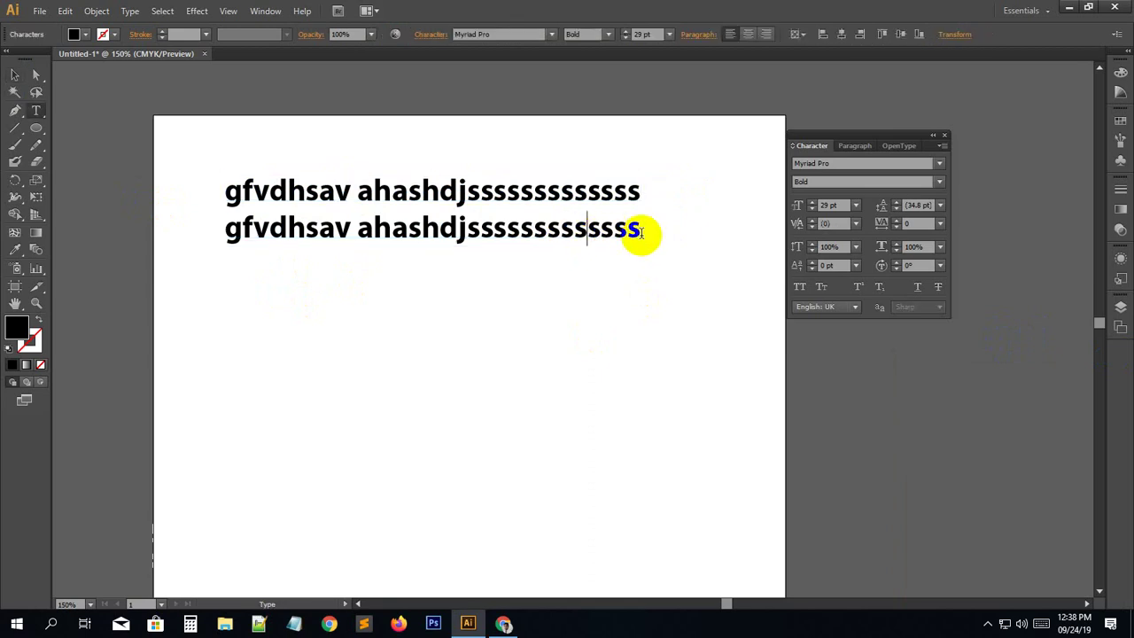
{"action": "left_click_drag", "start_coordinate": [632, 229], "coordinate": [649, 228]}
{"action": "left_click_drag", "start_coordinate": [650, 227], "coordinate": [221, 233]}
{"action": "key", "text": "ctrl+c"}
{"action": "key", "text": "ctrl"}
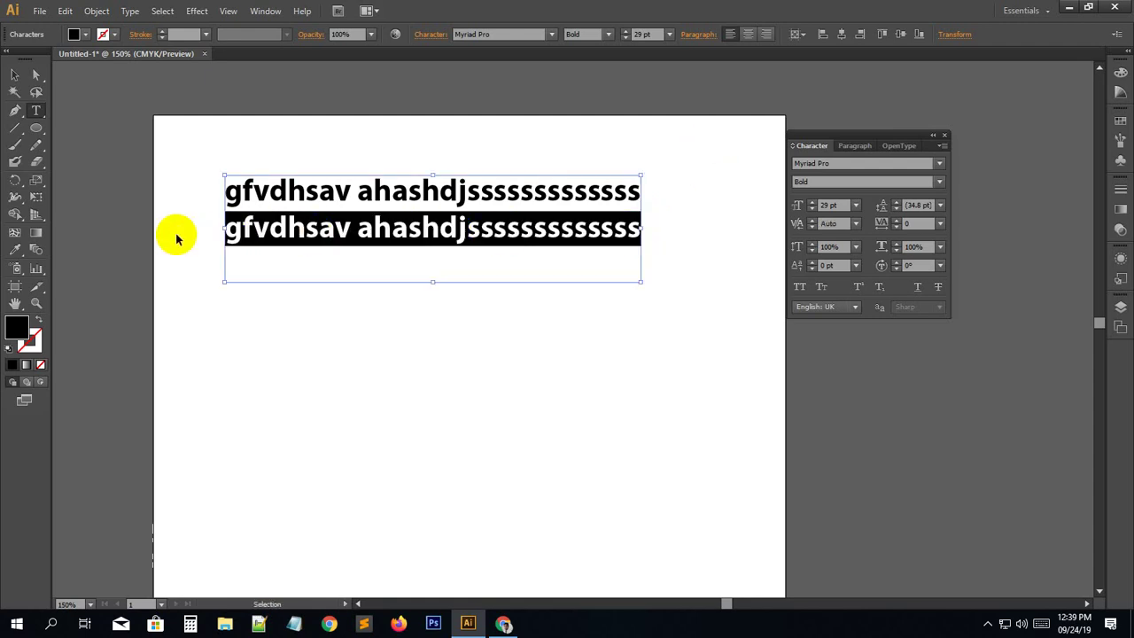
{"action": "left_click", "coordinate": [652, 229]}
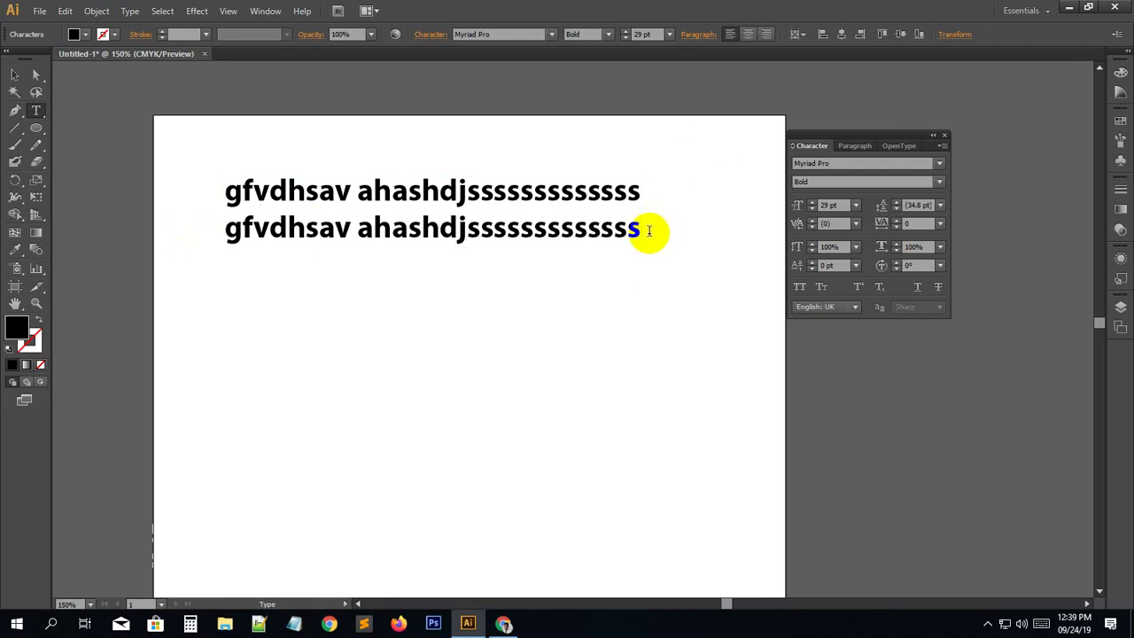
{"action": "key", "text": "ctrl+v"}
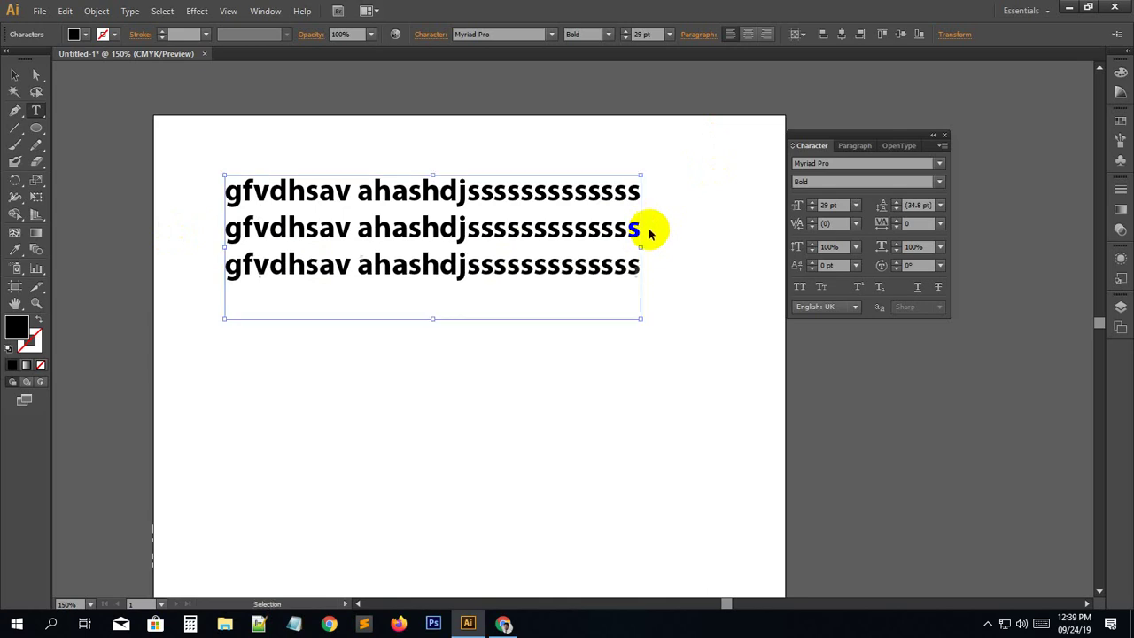
{"action": "left_click", "coordinate": [459, 302]}
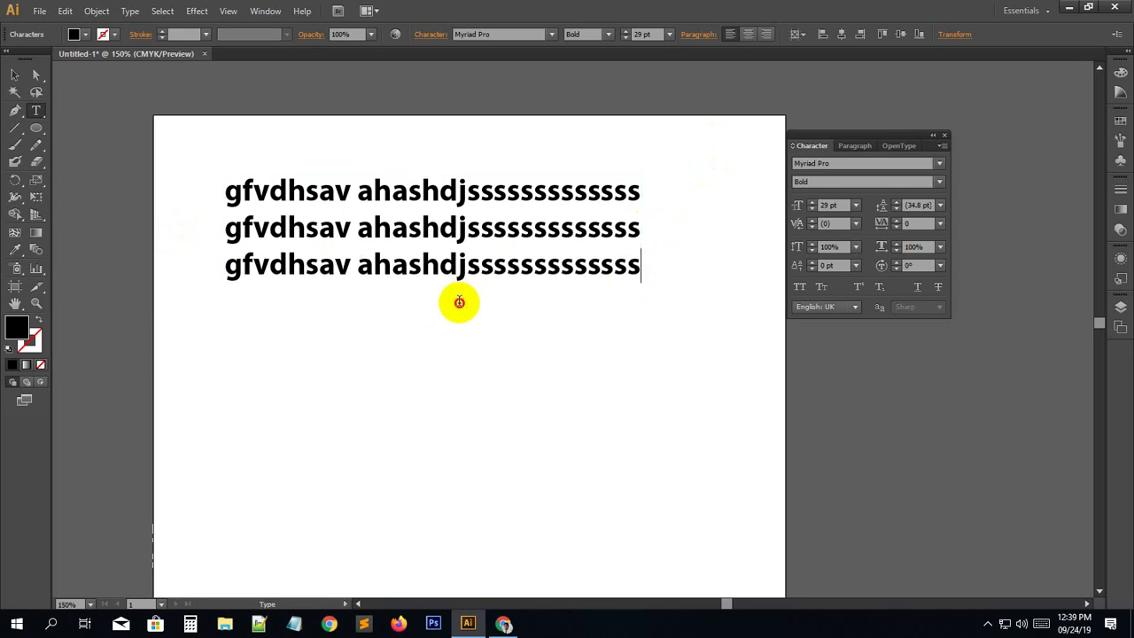
{"action": "left_click", "coordinate": [458, 308], "text": "ctrl"}
{"action": "key", "text": "ctrl+v"}
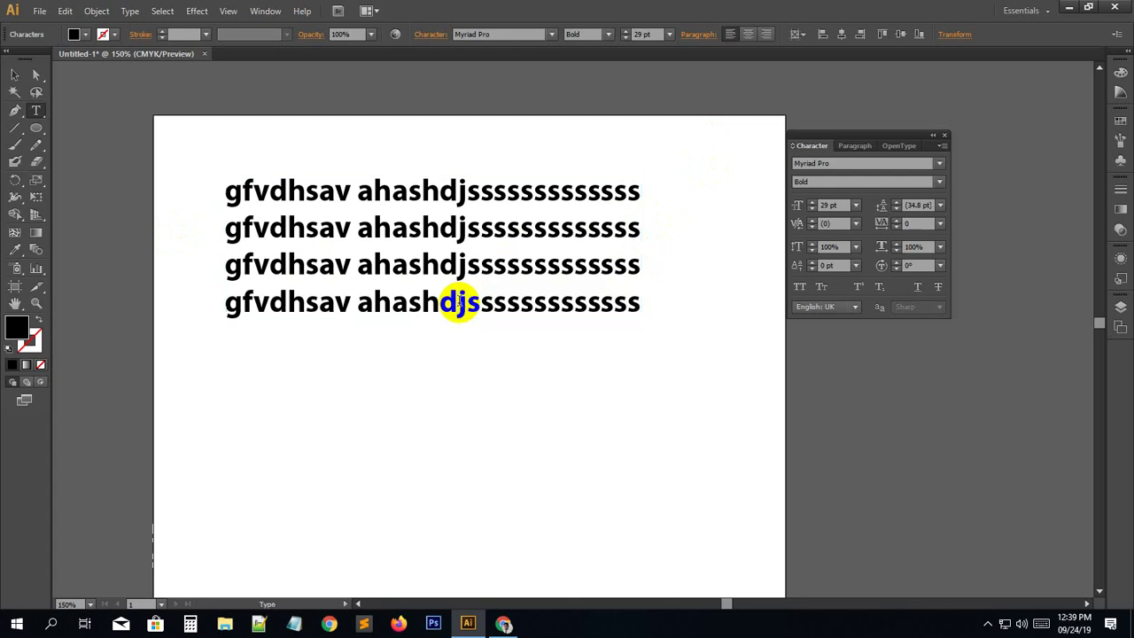
{"action": "left_click", "coordinate": [14, 75]}
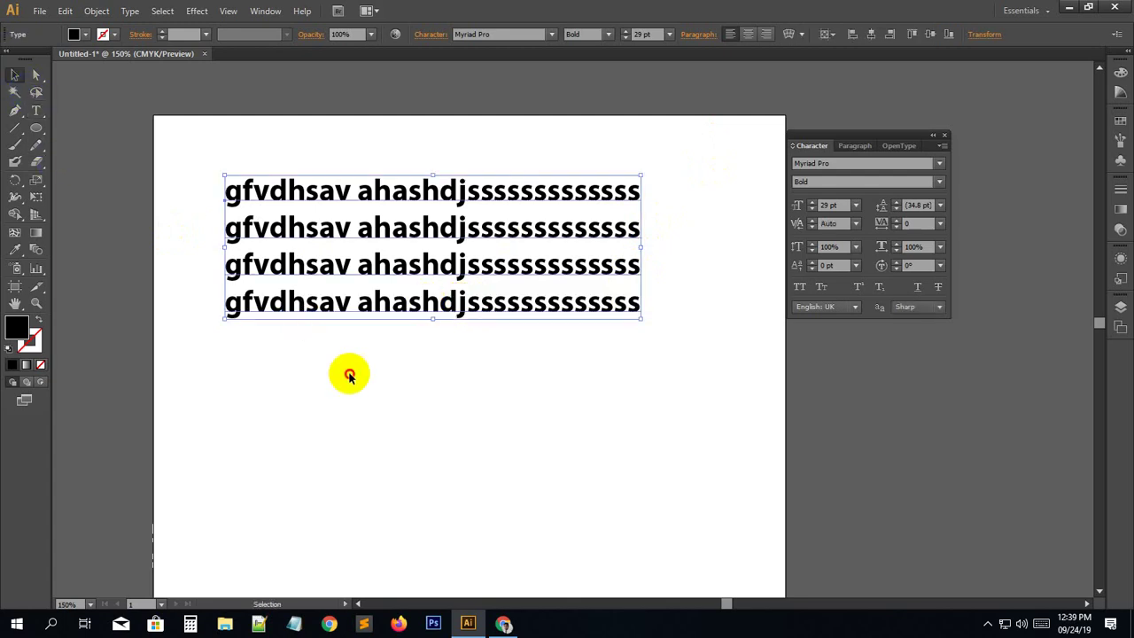
Try the four-line text block's leading at 18 pt, 40 pt and 27 pt, then deselect it.
{"action": "double_click", "coordinate": [415, 241]}
{"action": "left_click_drag", "start_coordinate": [335, 191], "coordinate": [292, 191]}
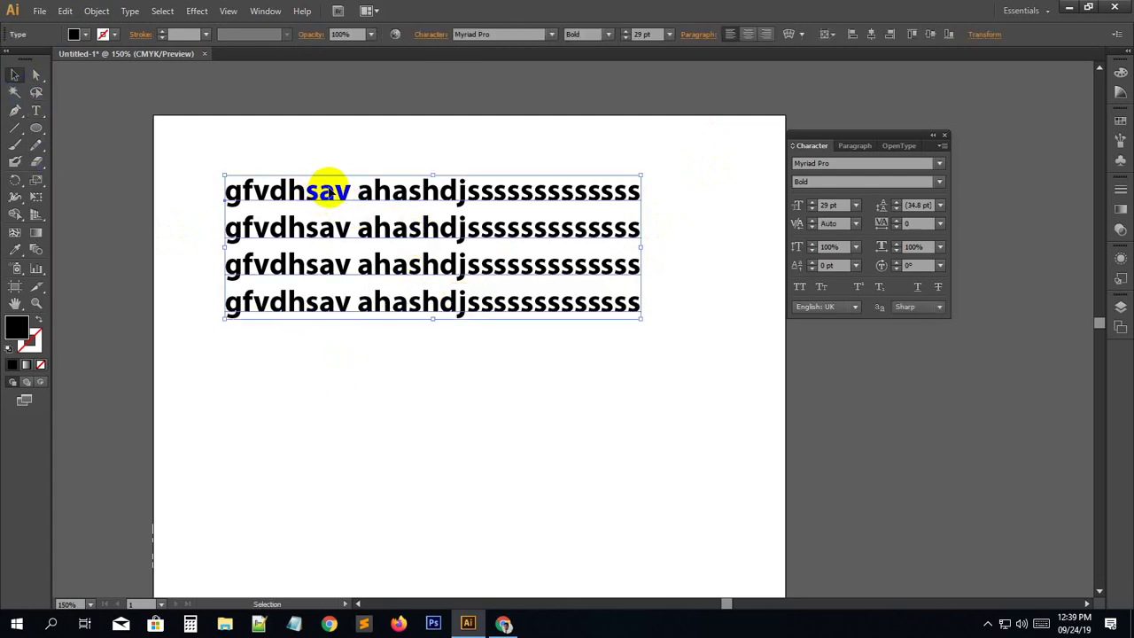
{"action": "left_click_drag", "start_coordinate": [347, 228], "coordinate": [306, 228]}
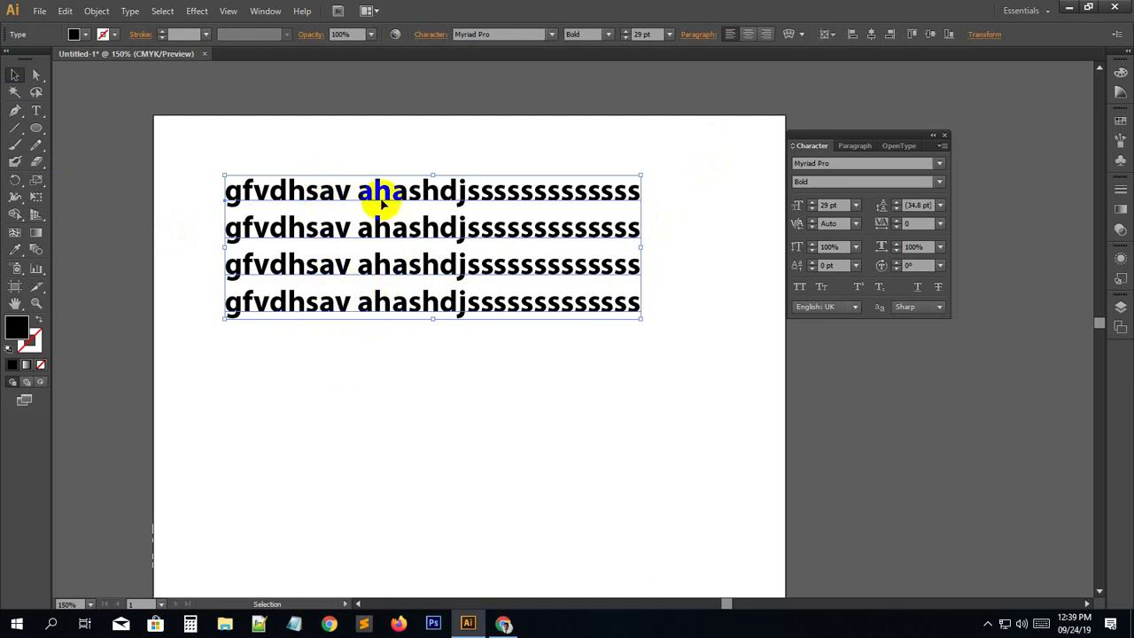
{"action": "left_click", "coordinate": [897, 206]}
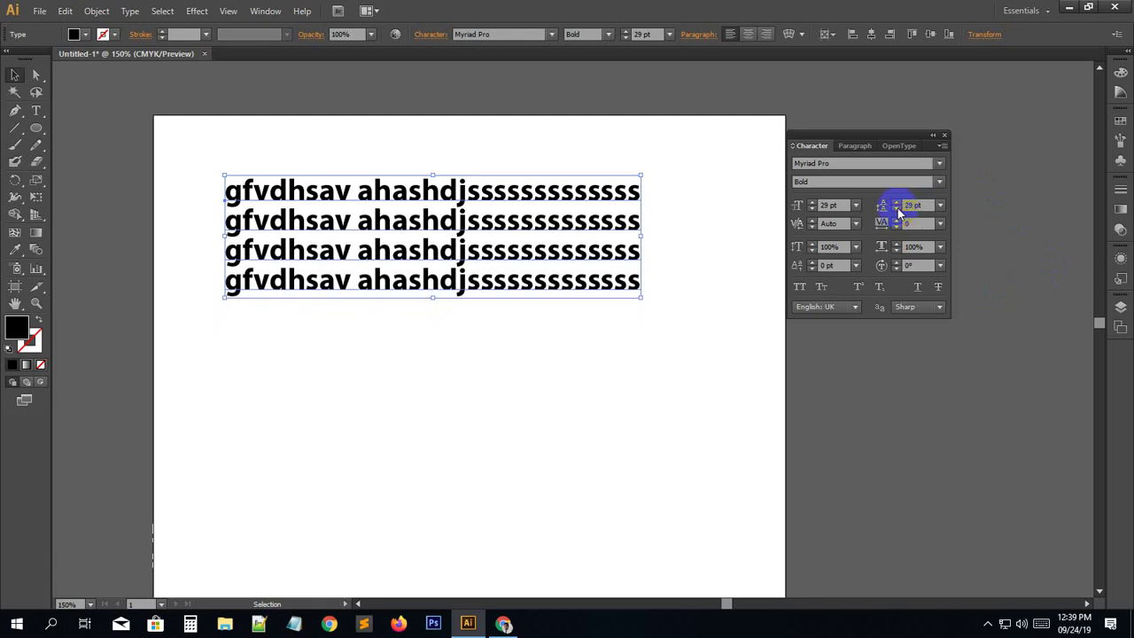
{"action": "left_click", "coordinate": [896, 211]}
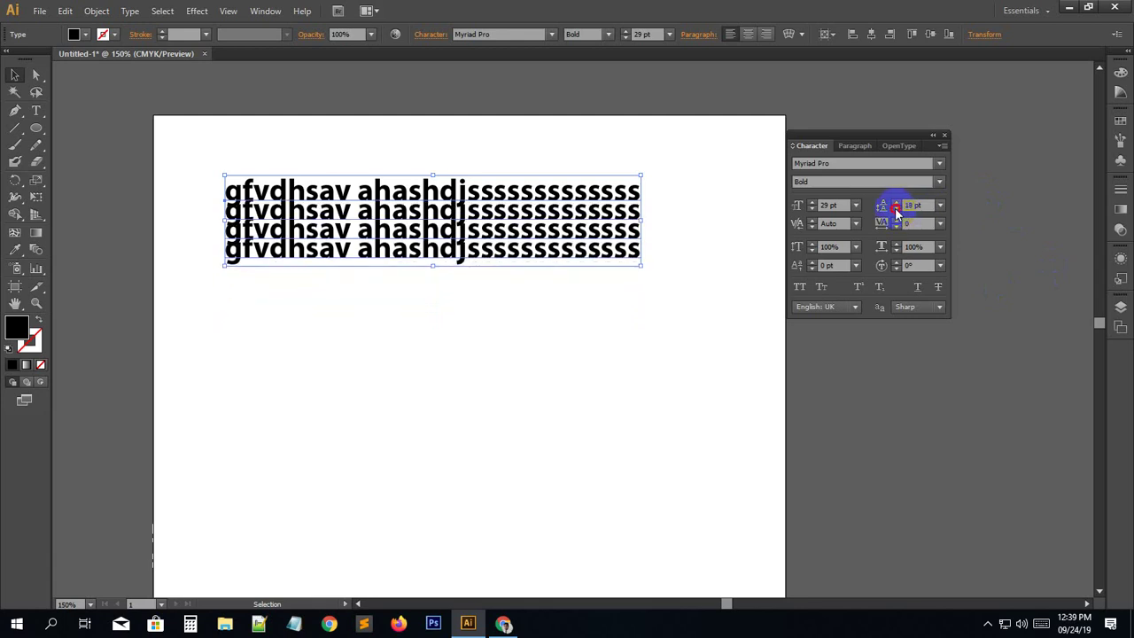
{"action": "left_click_drag", "start_coordinate": [896, 205], "coordinate": [897, 204]}
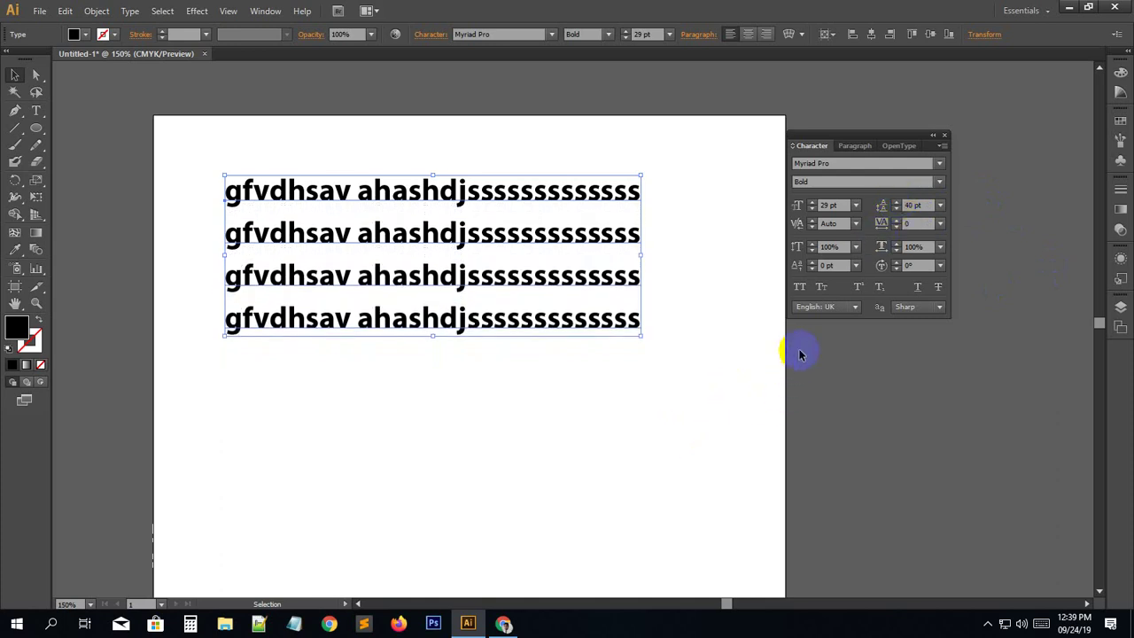
{"action": "left_click_drag", "start_coordinate": [897, 211], "coordinate": [898, 215]}
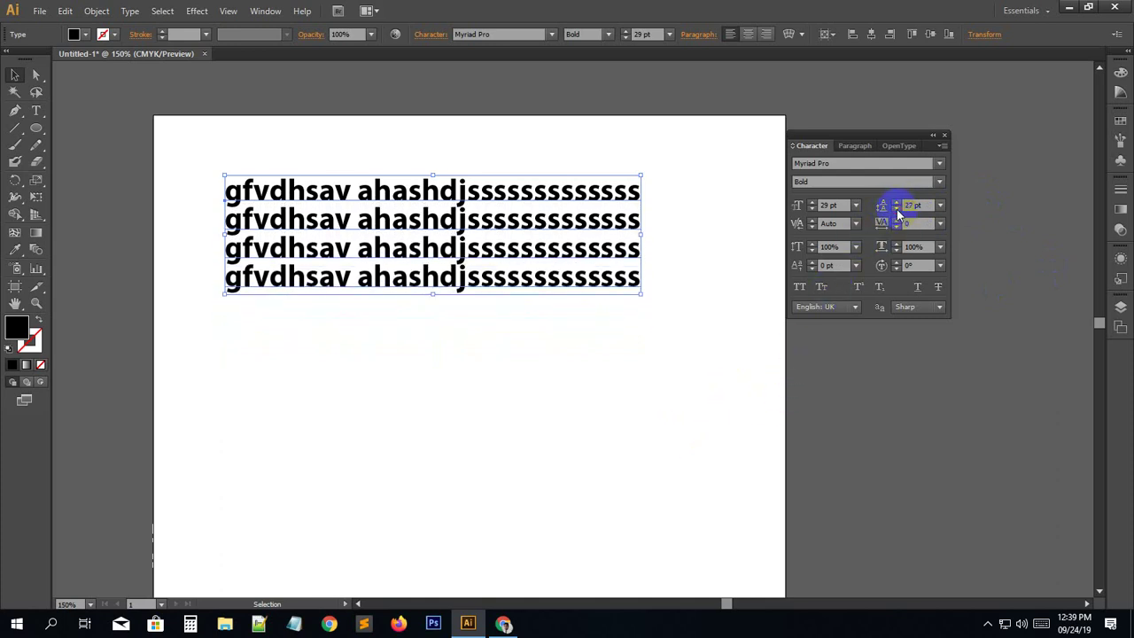
{"action": "left_click", "coordinate": [739, 304]}
Reselect the four-line text block and set its font size to 20 pt.
{"action": "left_click", "coordinate": [375, 225]}
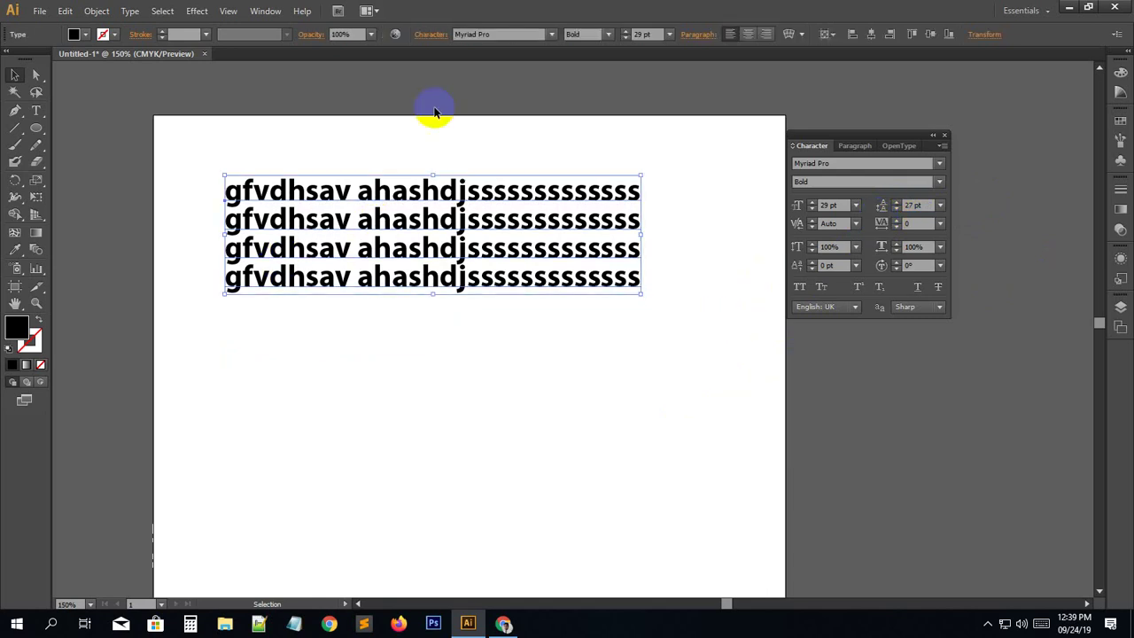
{"action": "left_click", "coordinate": [821, 205]}
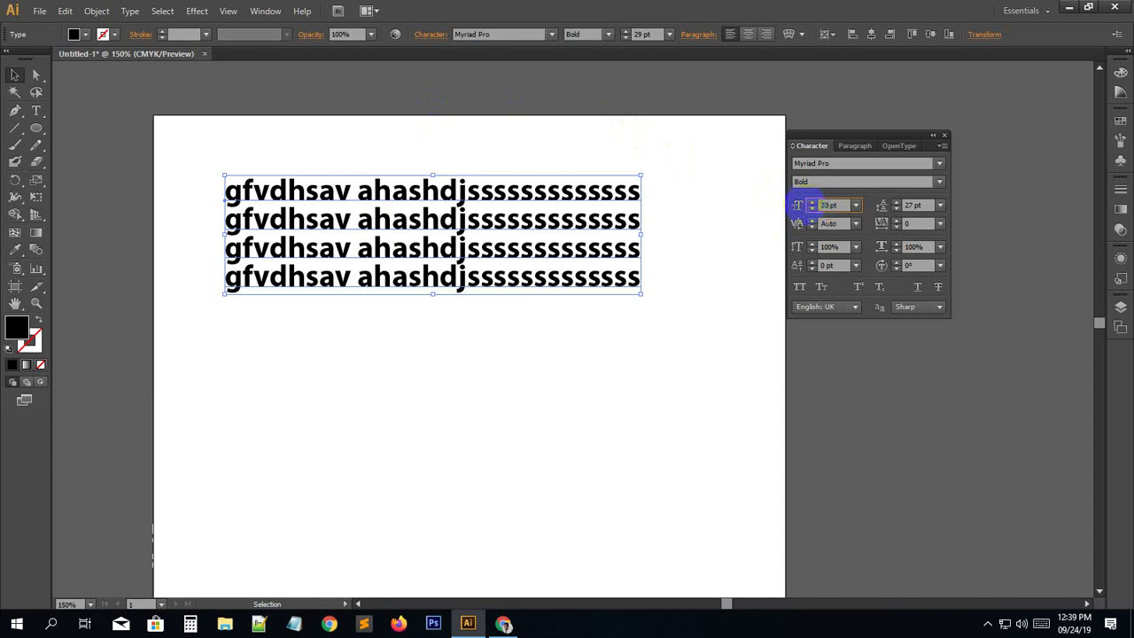
{"action": "left_click", "coordinate": [806, 209]}
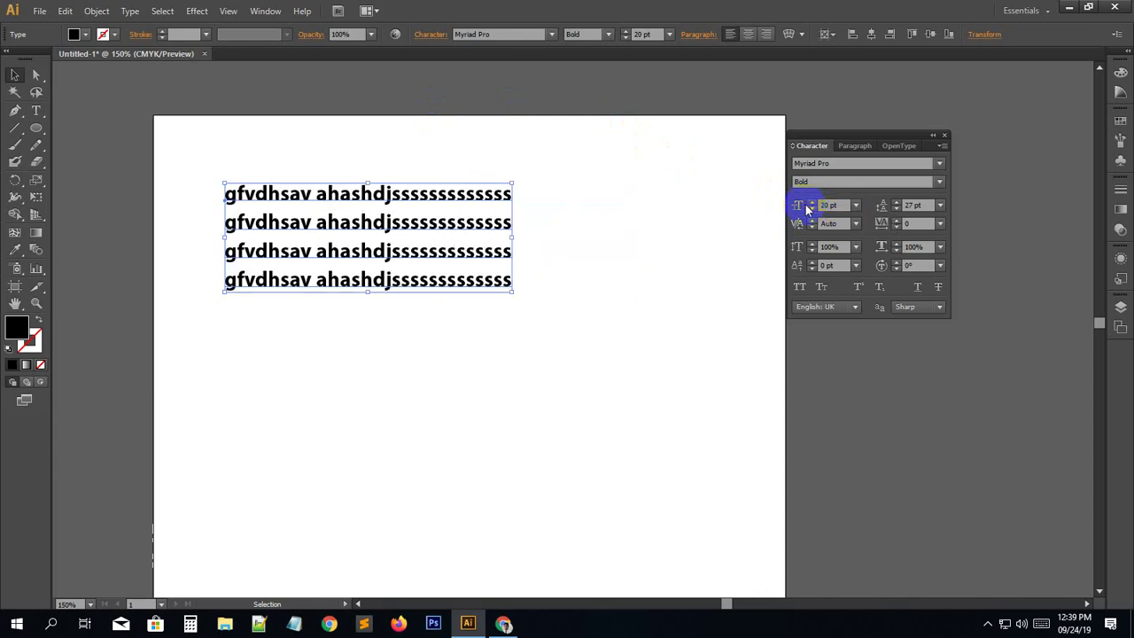
{"action": "left_click", "coordinate": [595, 350]}
Set the text block's leading to 23 pt, then reselect it, reduce the leading to 22 pt and deselect it.
{"action": "left_click", "coordinate": [352, 196]}
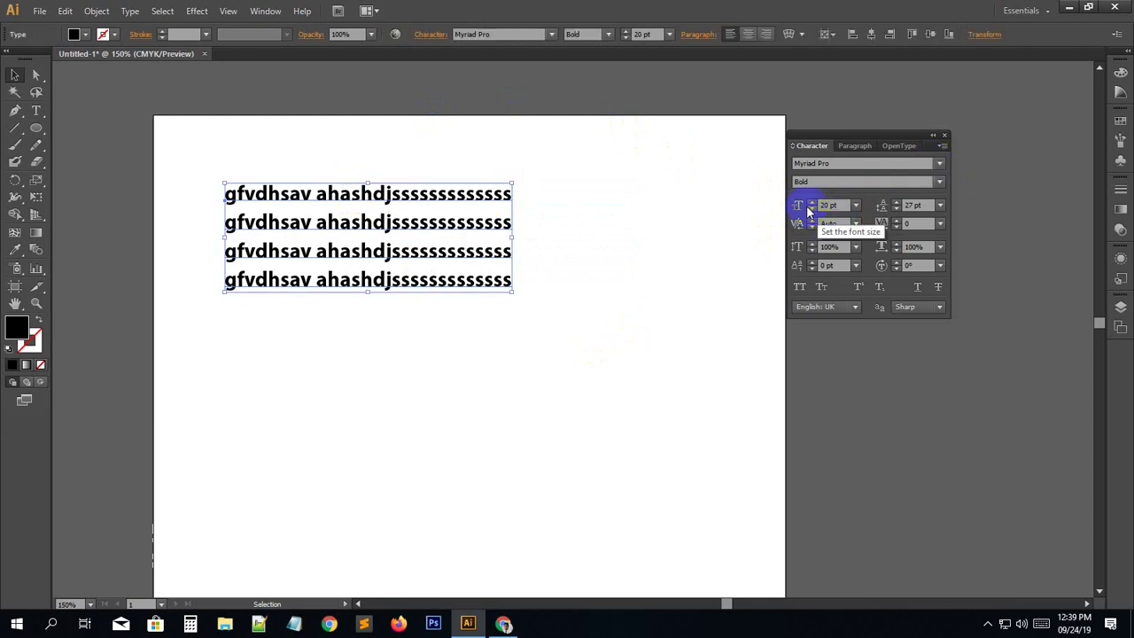
{"action": "left_click", "coordinate": [910, 205]}
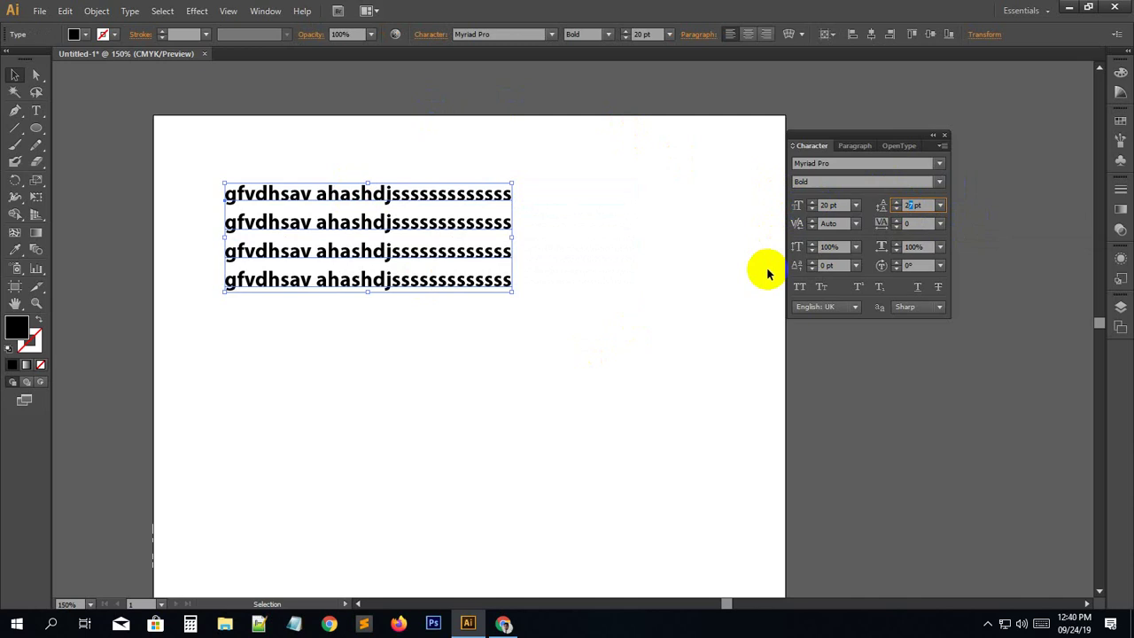
{"action": "key", "text": "Return"}
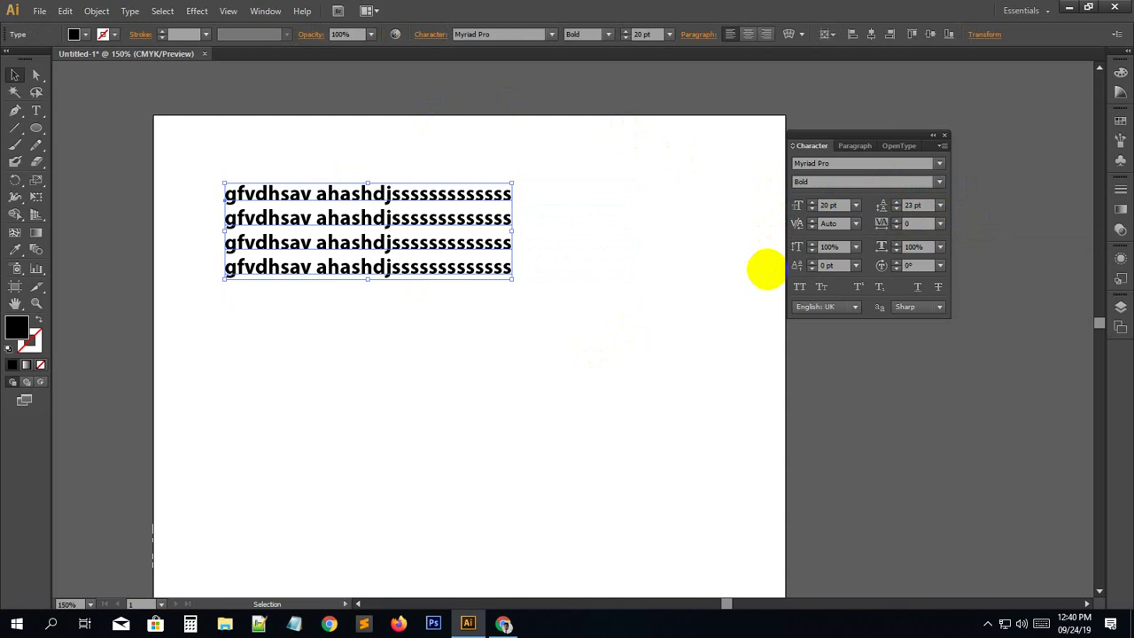
{"action": "left_click", "coordinate": [620, 315]}
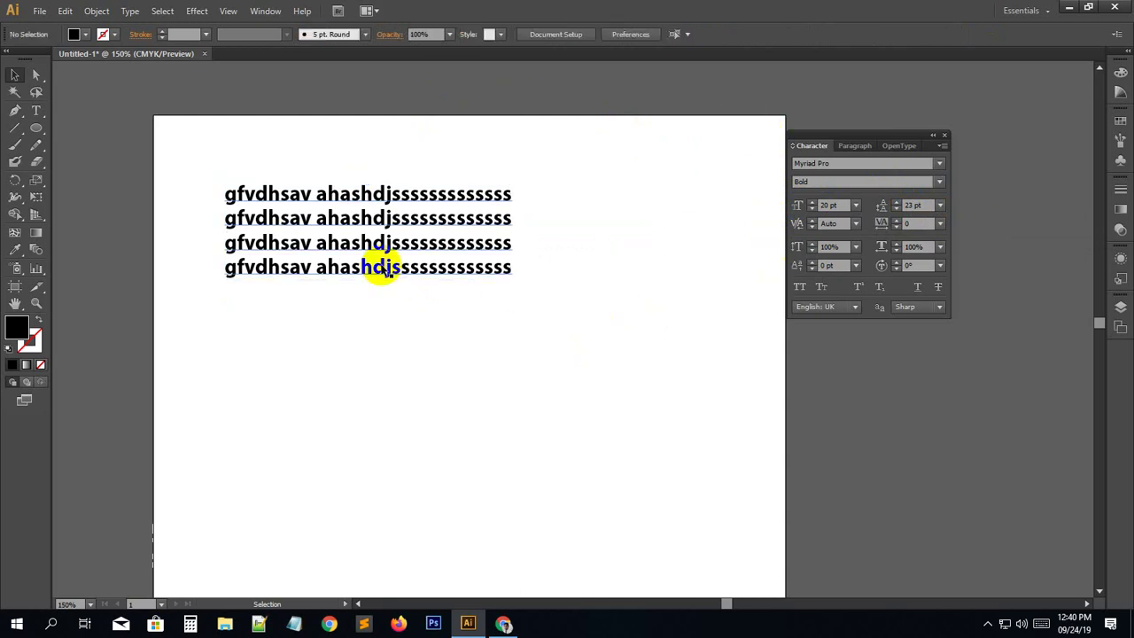
{"action": "left_click", "coordinate": [324, 226]}
{"action": "left_click", "coordinate": [913, 205]}
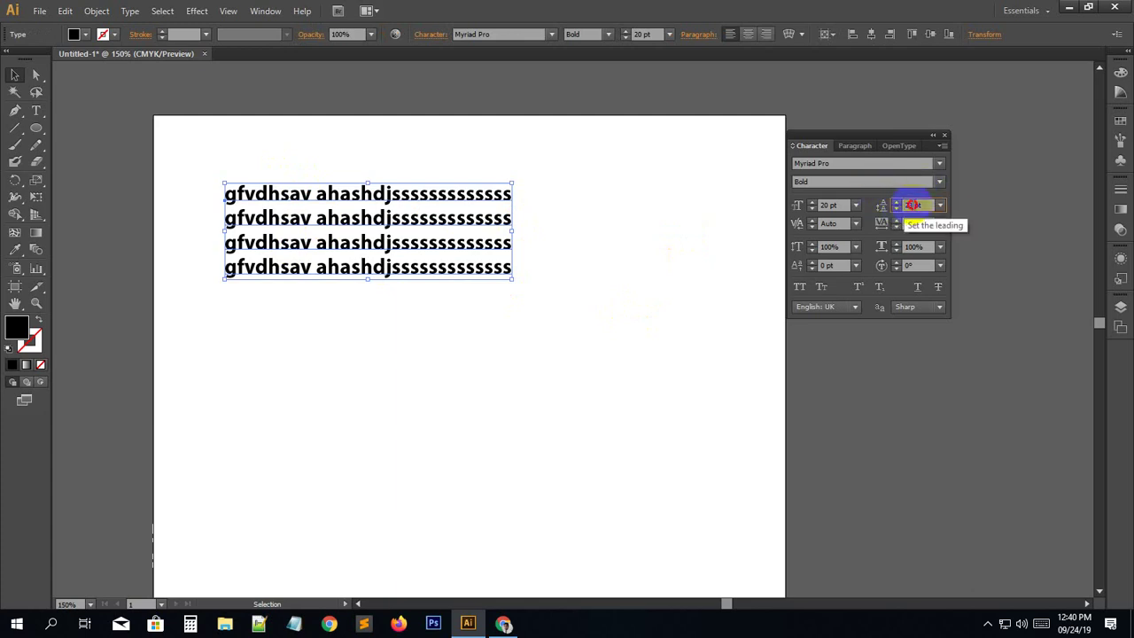
{"action": "double_click", "coordinate": [910, 205]}
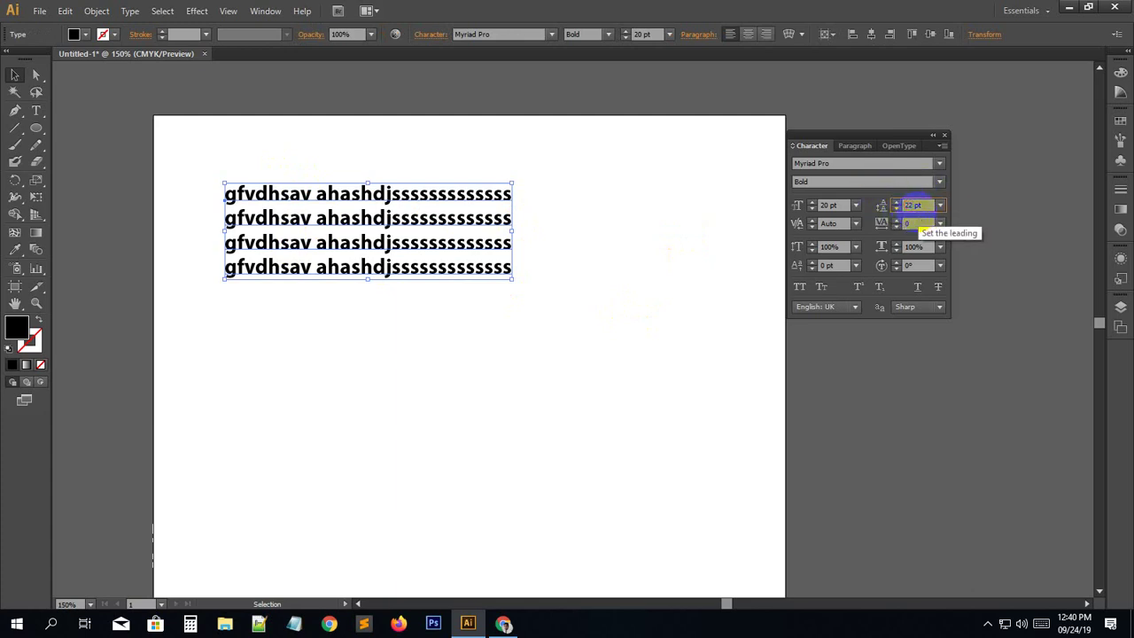
{"action": "key", "text": "Down"}
{"action": "left_click", "coordinate": [379, 358]}
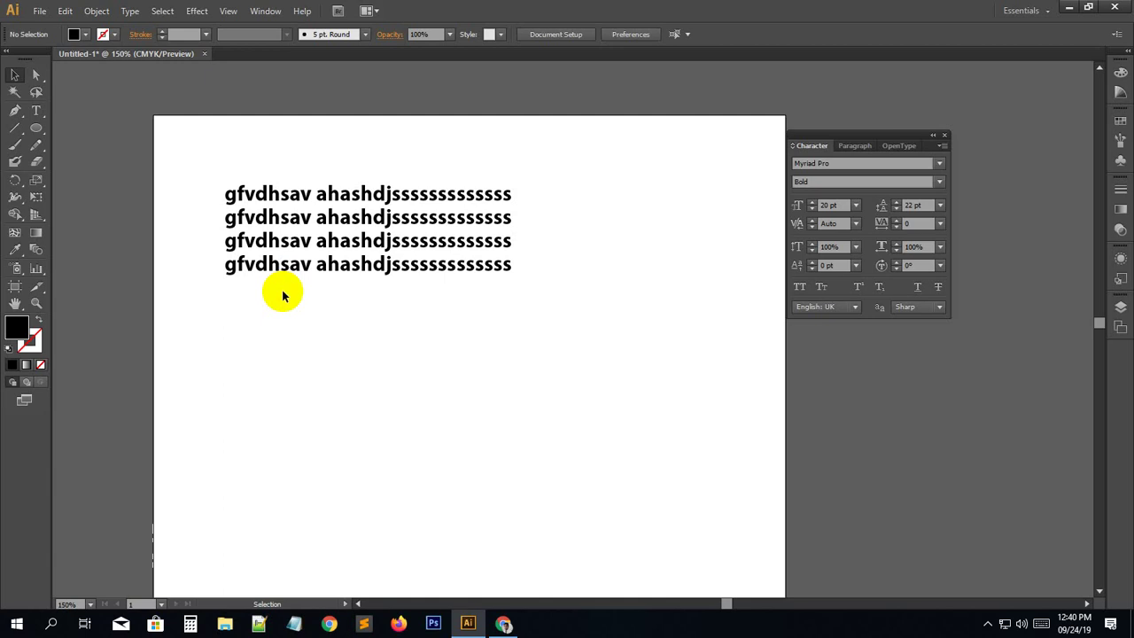
Move the Character panel onto the artboard beside the text lines and select the text block.
{"action": "left_click_drag", "start_coordinate": [804, 137], "coordinate": [630, 143]}
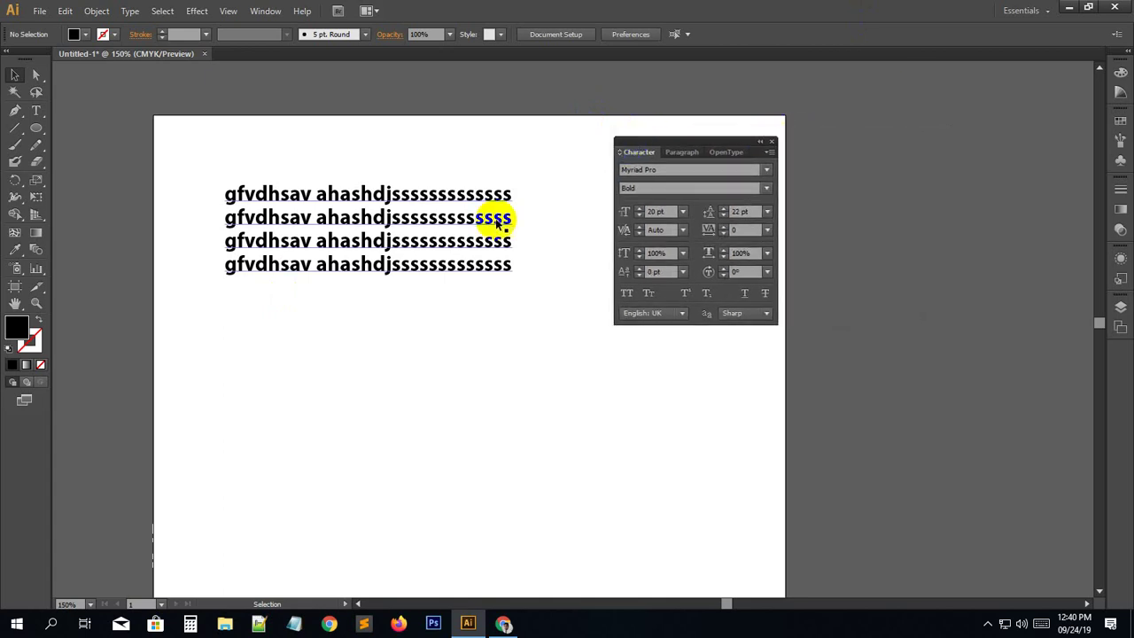
{"action": "left_click", "coordinate": [389, 197]}
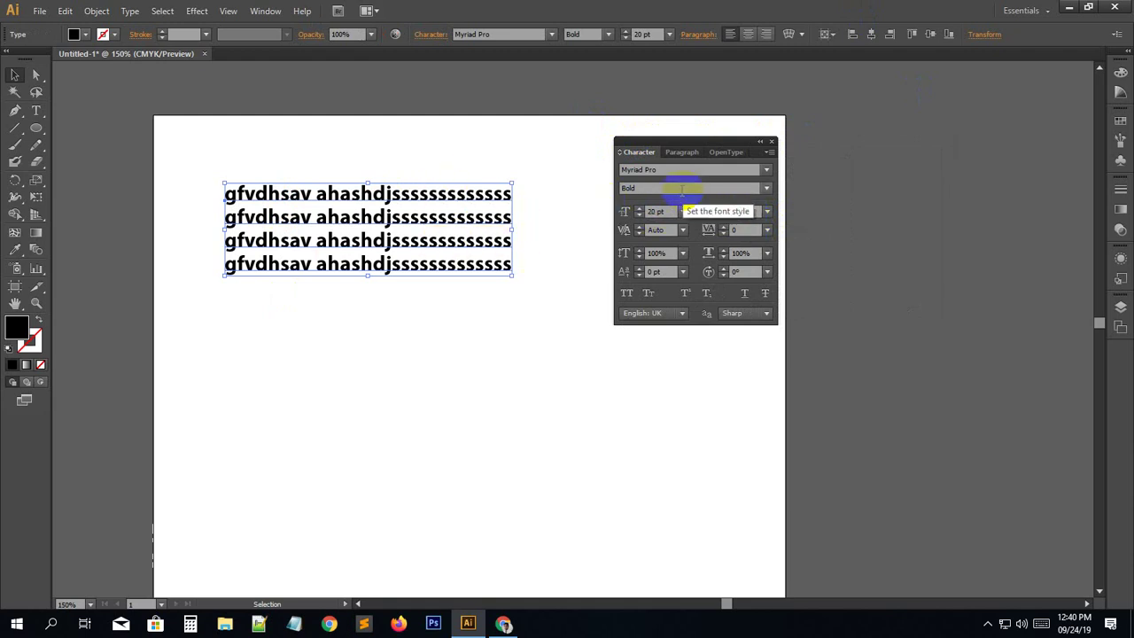
{"action": "left_click", "coordinate": [737, 211]}
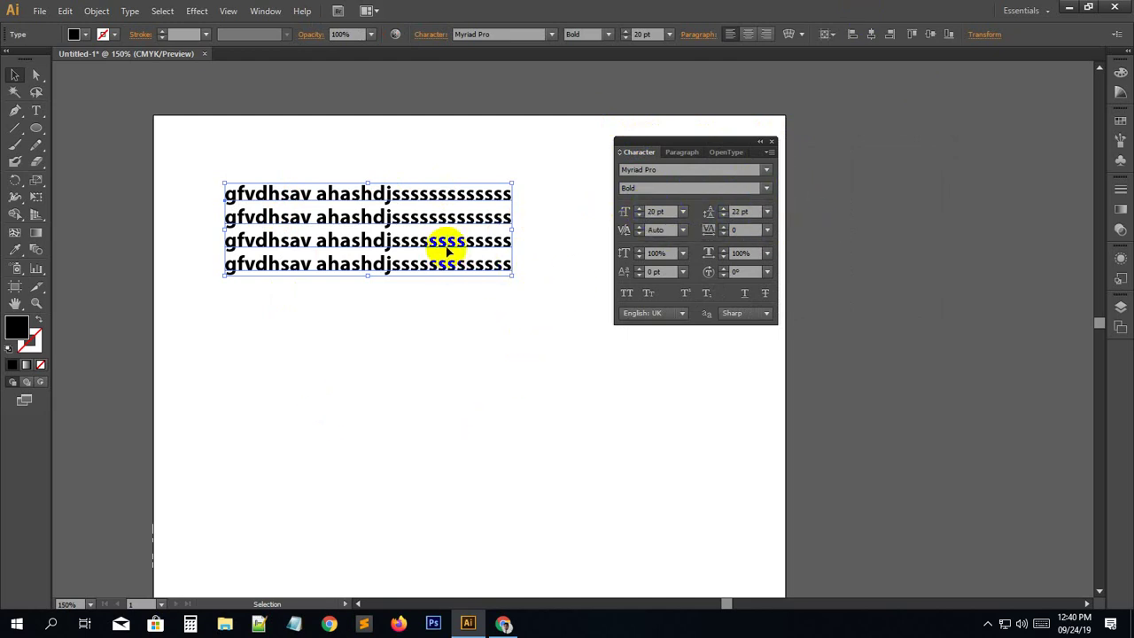
Try to adjust the kerning of the entire text block, then deselect it.
{"action": "left_click", "coordinate": [630, 225]}
{"action": "left_click", "coordinate": [641, 230]}
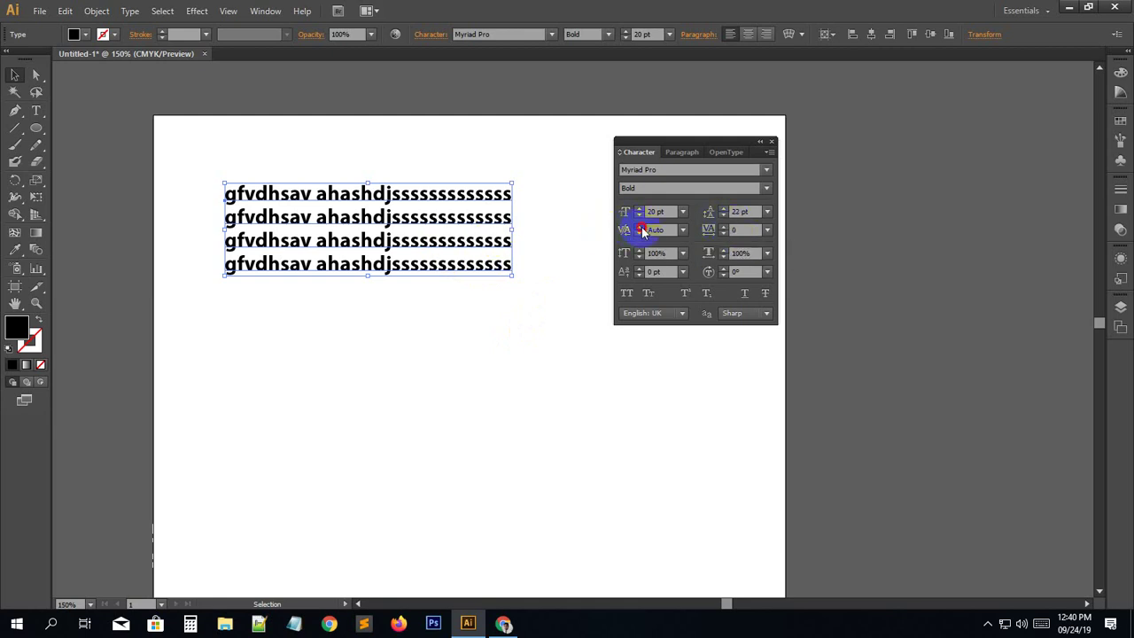
{"action": "left_click", "coordinate": [702, 330]}
{"action": "left_click", "coordinate": [380, 328]}
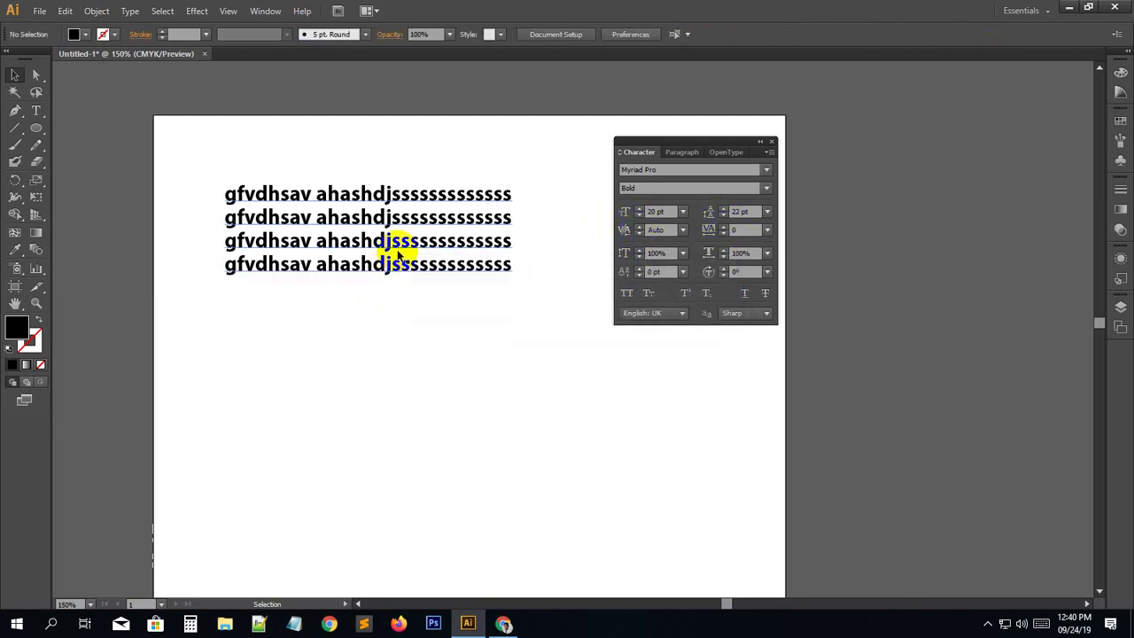
Select the four-line text block and increase its tracking to 34.
{"action": "left_click", "coordinate": [397, 252]}
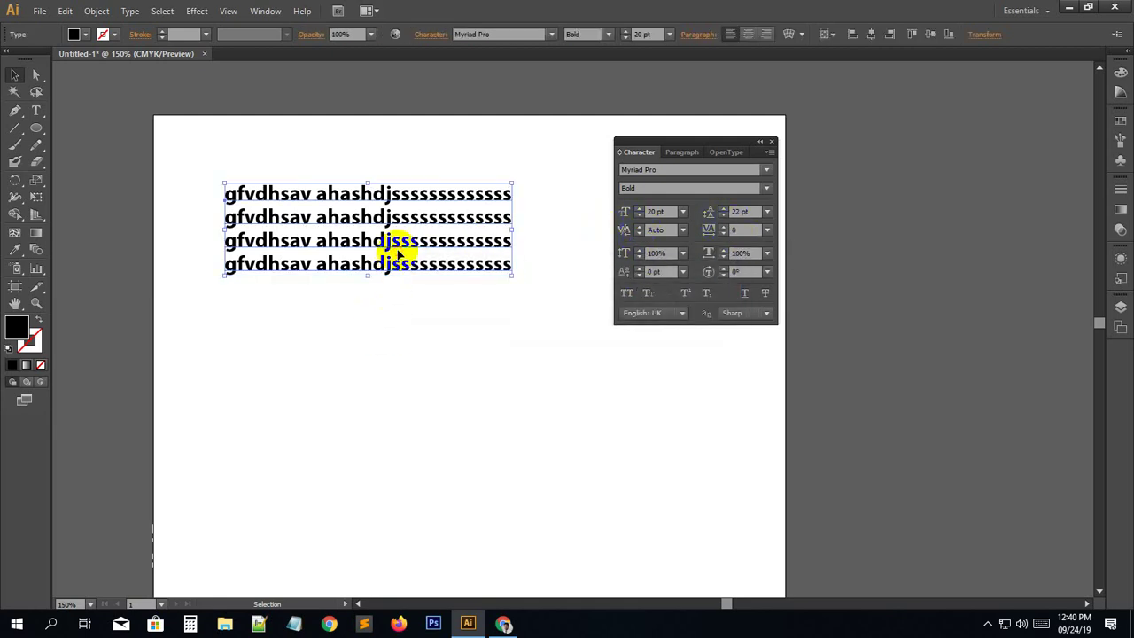
{"action": "left_click", "coordinate": [723, 230]}
{"action": "left_click", "coordinate": [722, 226]}
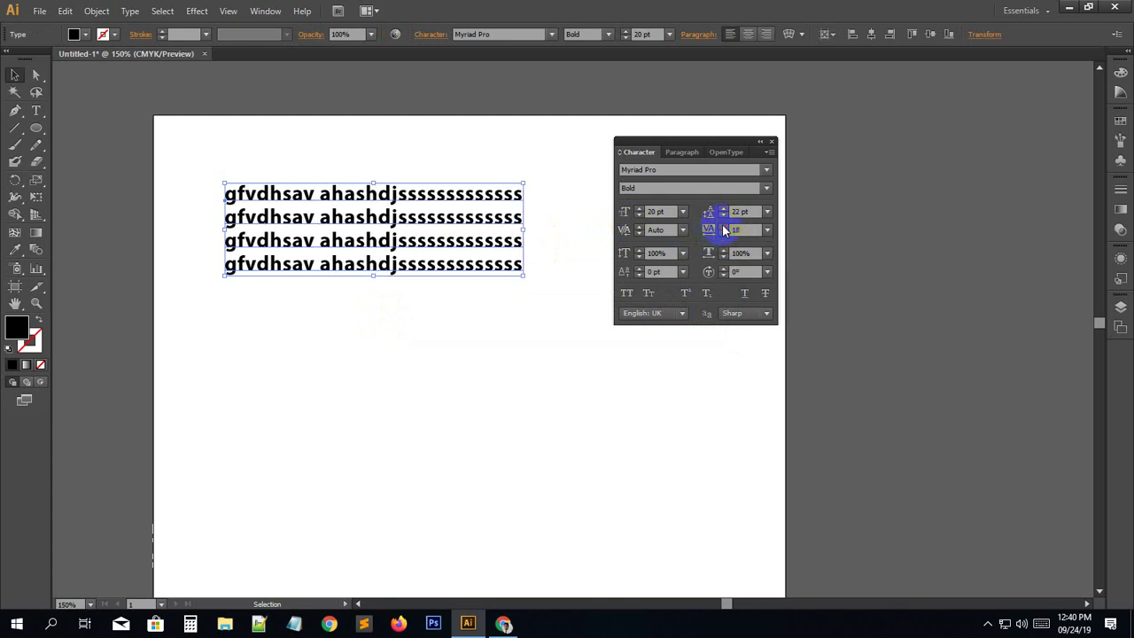
{"action": "left_click", "coordinate": [724, 235]}
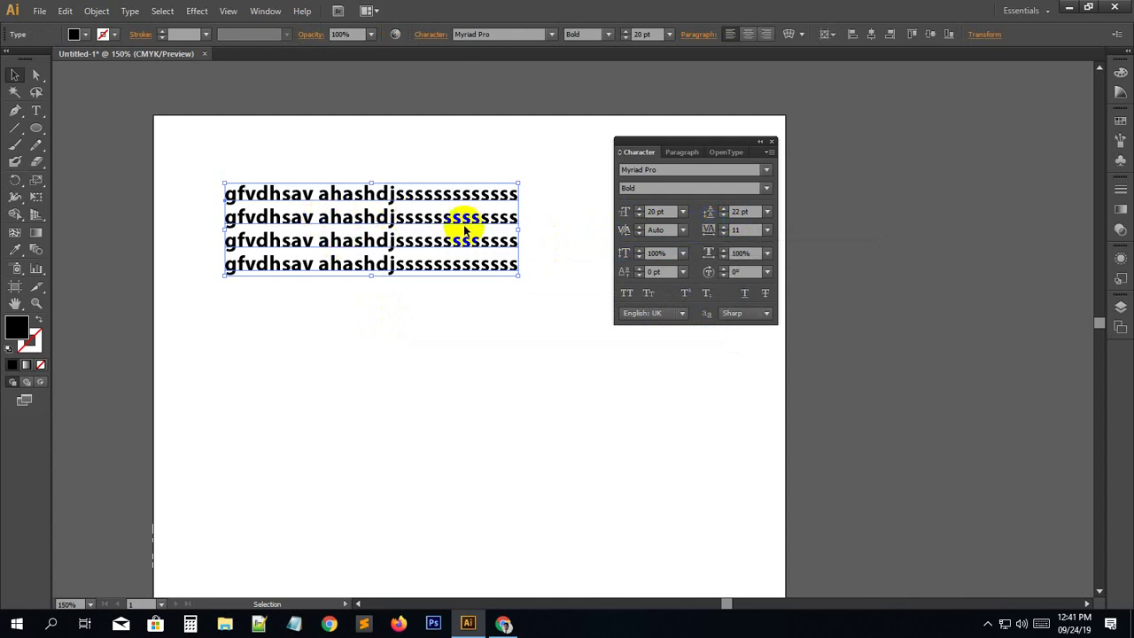
{"action": "left_click", "coordinate": [724, 226]}
{"action": "left_click", "coordinate": [723, 227]}
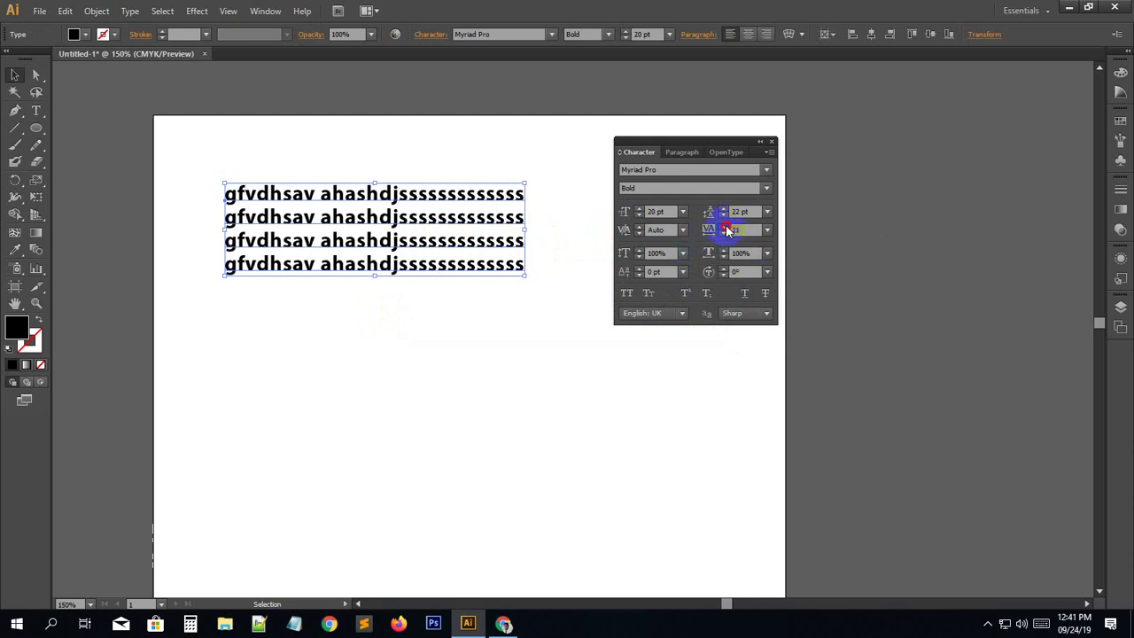
{"action": "left_click_drag", "start_coordinate": [346, 193], "coordinate": [330, 202]}
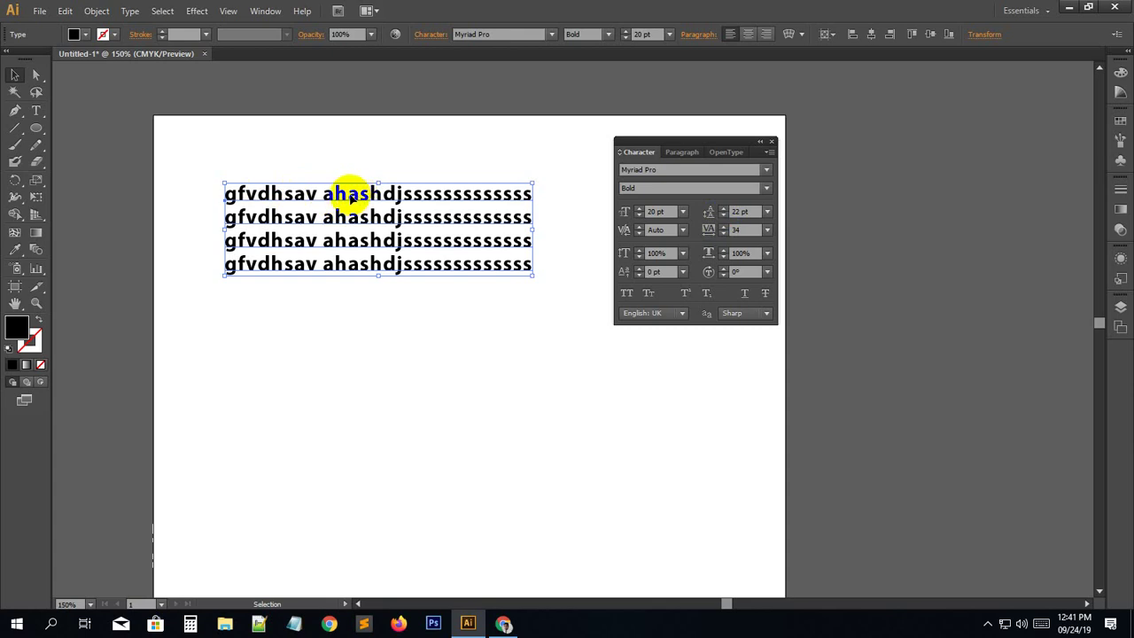
Widen the text block's tracking to 130 and deselect it.
{"action": "left_click", "coordinate": [431, 214]}
{"action": "left_click", "coordinate": [735, 230]}
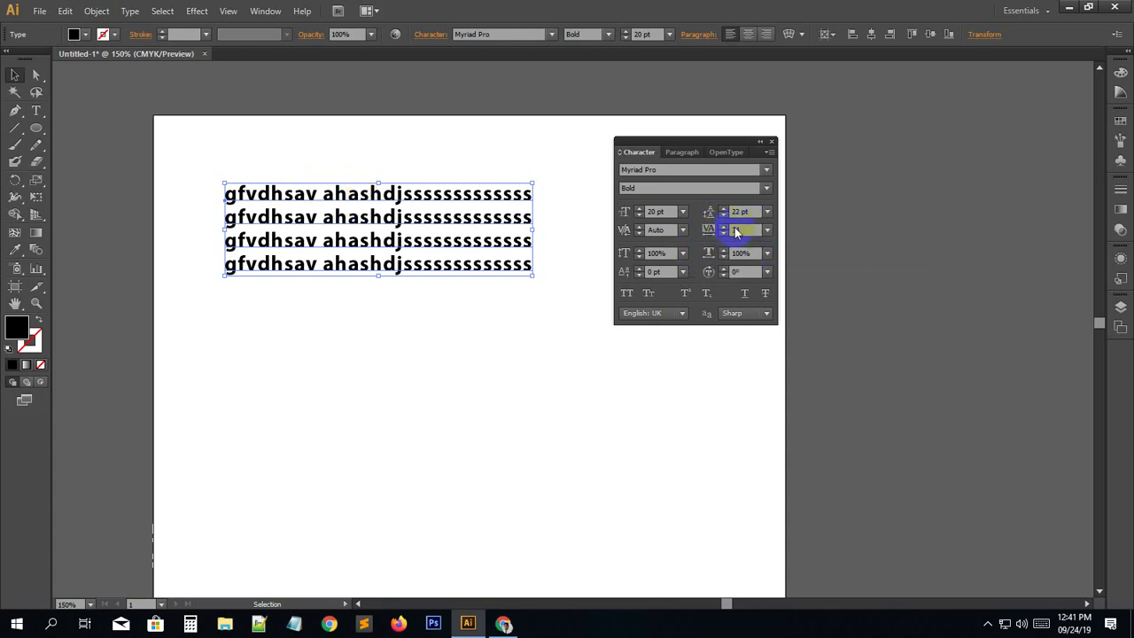
{"action": "left_click", "coordinate": [723, 225]}
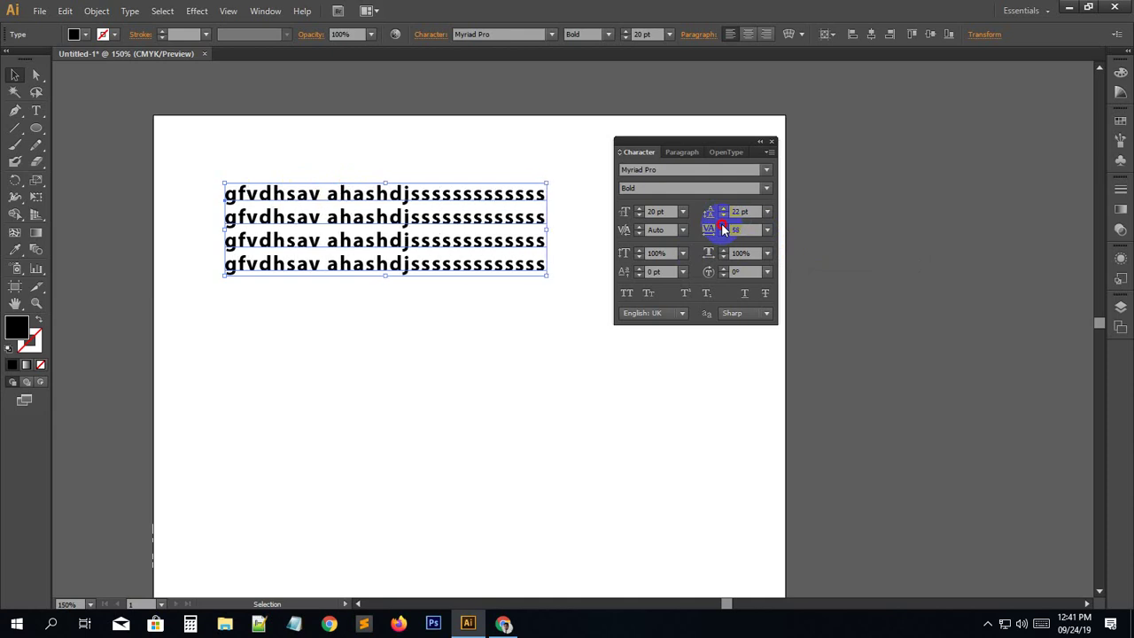
{"action": "left_click", "coordinate": [723, 229]}
{"action": "left_click", "coordinate": [723, 228]}
{"action": "left_click", "coordinate": [723, 229]}
{"action": "left_click", "coordinate": [723, 228]}
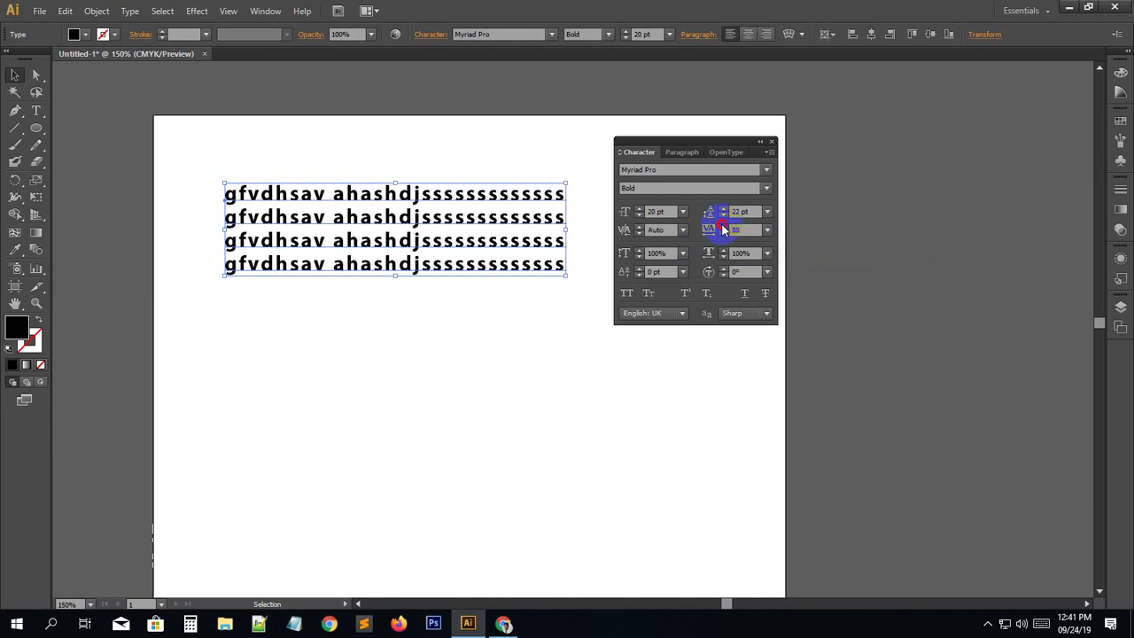
{"action": "left_click", "coordinate": [723, 229]}
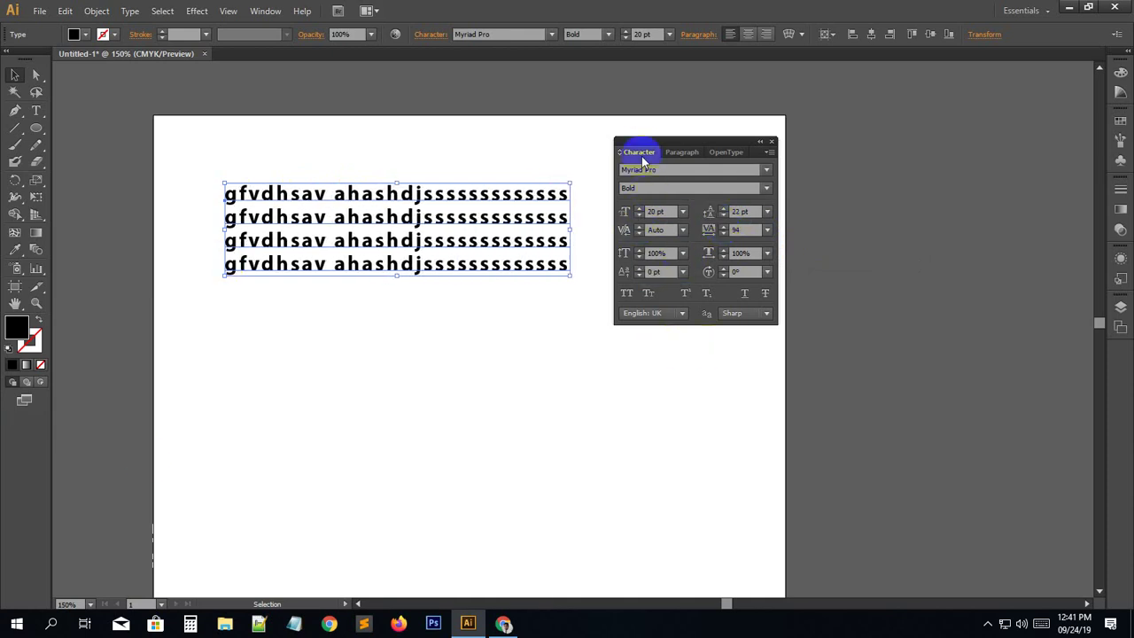
{"action": "left_click", "coordinate": [724, 227]}
{"action": "left_click_drag", "start_coordinate": [727, 229], "coordinate": [726, 230]}
{"action": "left_click", "coordinate": [337, 390]}
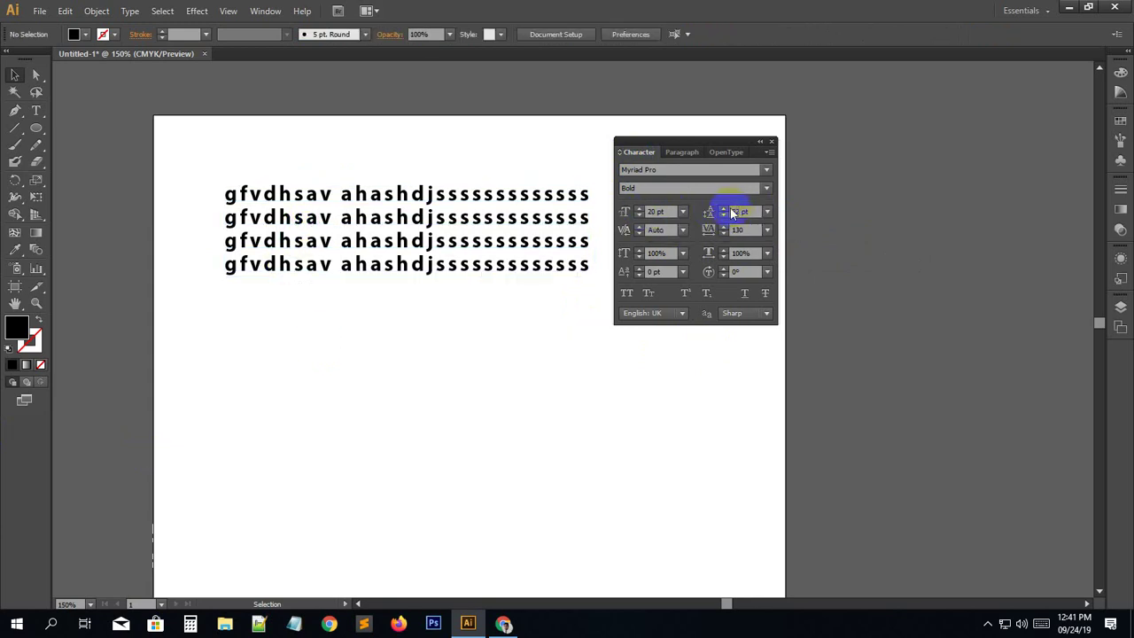
Delete the last three lines of the text block and move the remaining line lower on the artboard.
{"action": "left_click", "coordinate": [346, 270]}
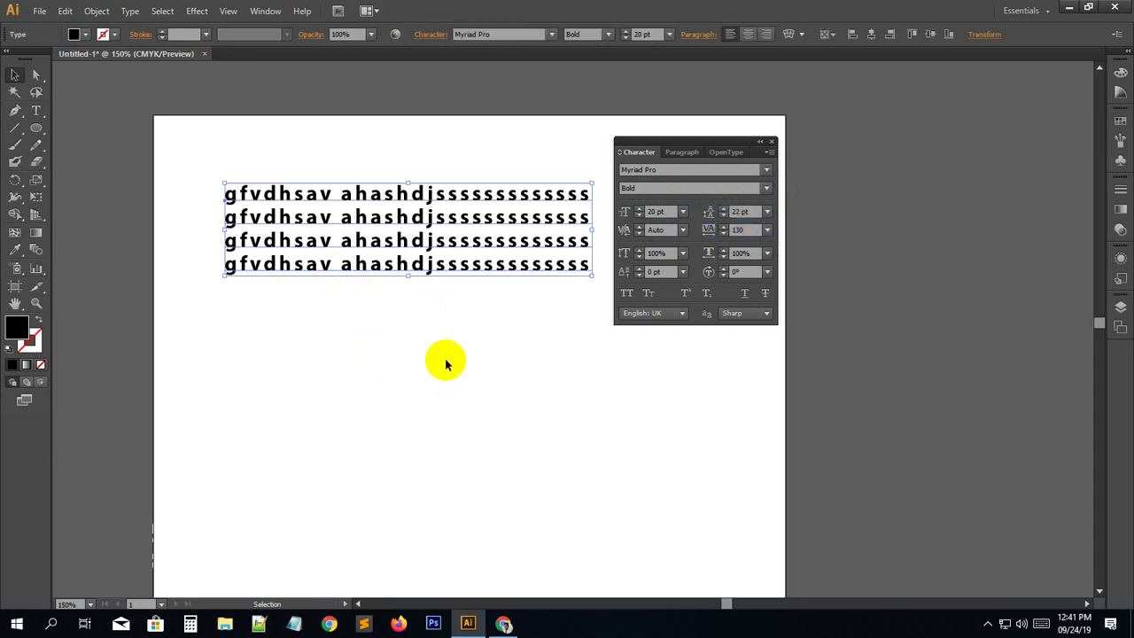
{"action": "double_click", "coordinate": [402, 261]}
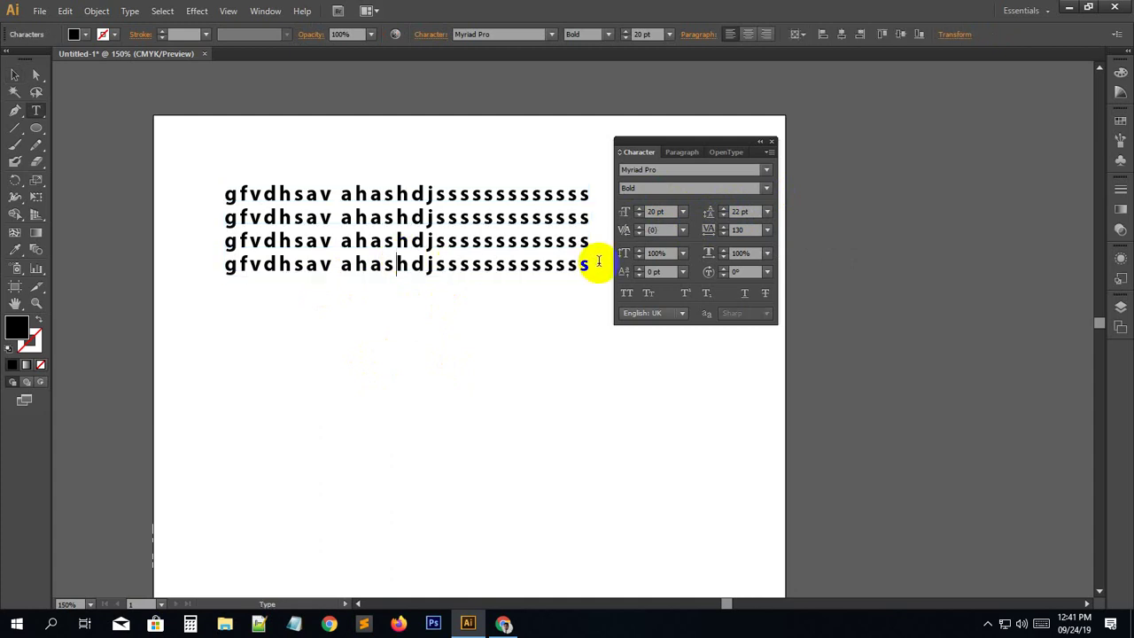
{"action": "left_click_drag", "start_coordinate": [592, 263], "coordinate": [193, 217]}
{"action": "key", "text": "BackSpace"}
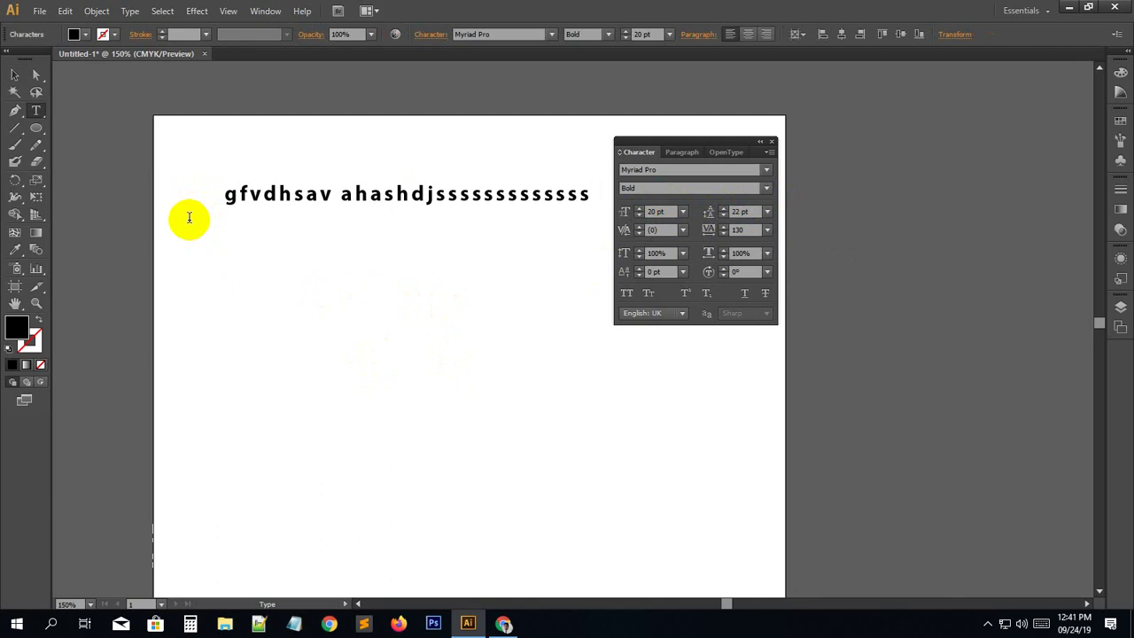
{"action": "left_click", "coordinate": [15, 76]}
{"action": "left_click_drag", "start_coordinate": [379, 196], "coordinate": [372, 295]}
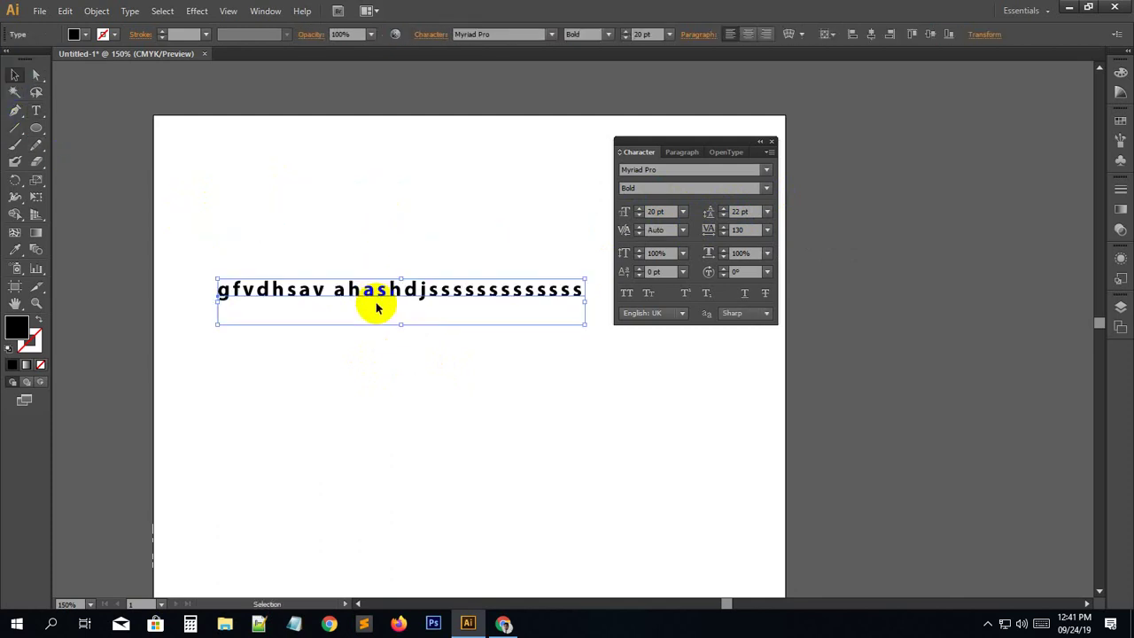
Turn All Caps on and off for the text line, then move it near the artboard's upper edge and deselect it.
{"action": "left_click", "coordinate": [627, 292]}
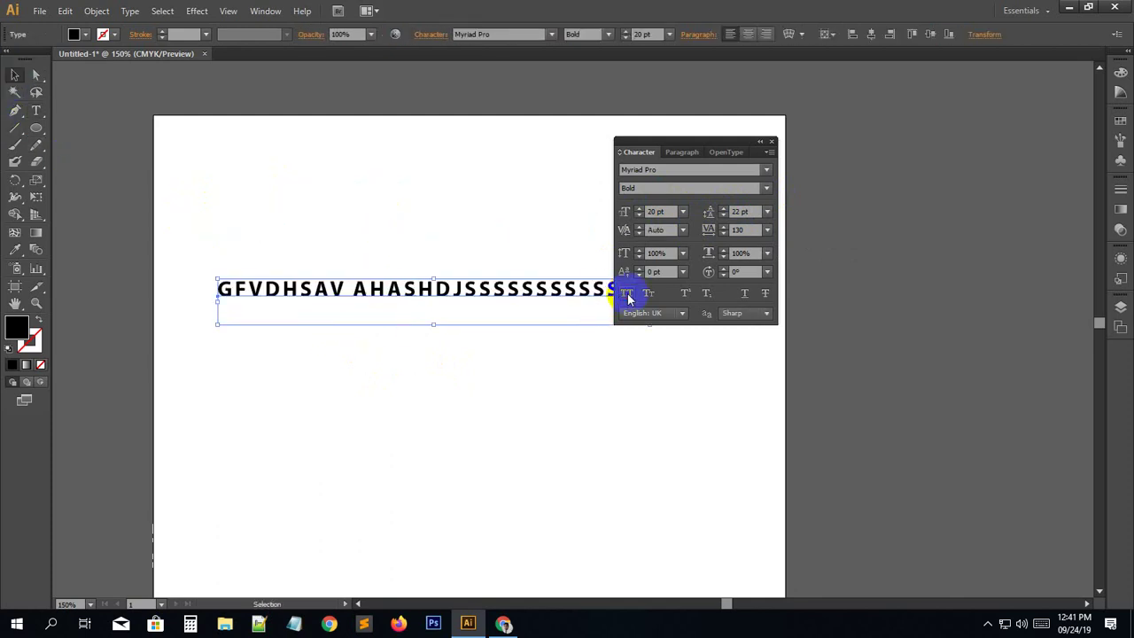
{"action": "left_click", "coordinate": [626, 293]}
{"action": "left_click_drag", "start_coordinate": [532, 291], "coordinate": [492, 196]}
{"action": "left_click", "coordinate": [506, 324]}
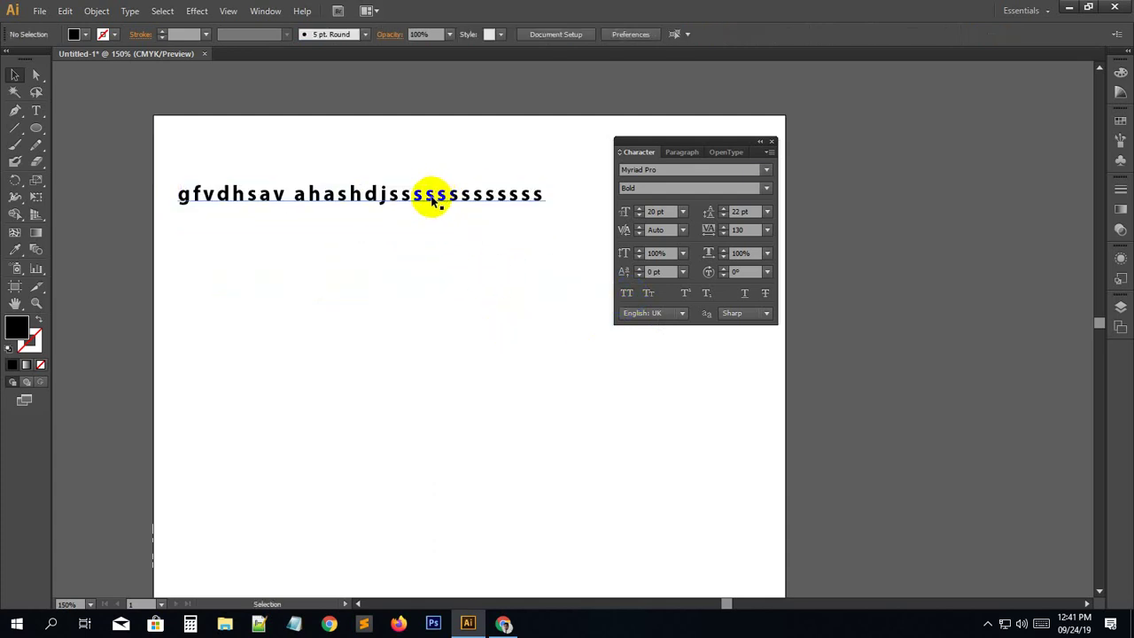
Reselect the text line, move it to the lower part of the artboard, and toggle All Caps, leaving it off.
{"action": "left_click", "coordinate": [431, 197]}
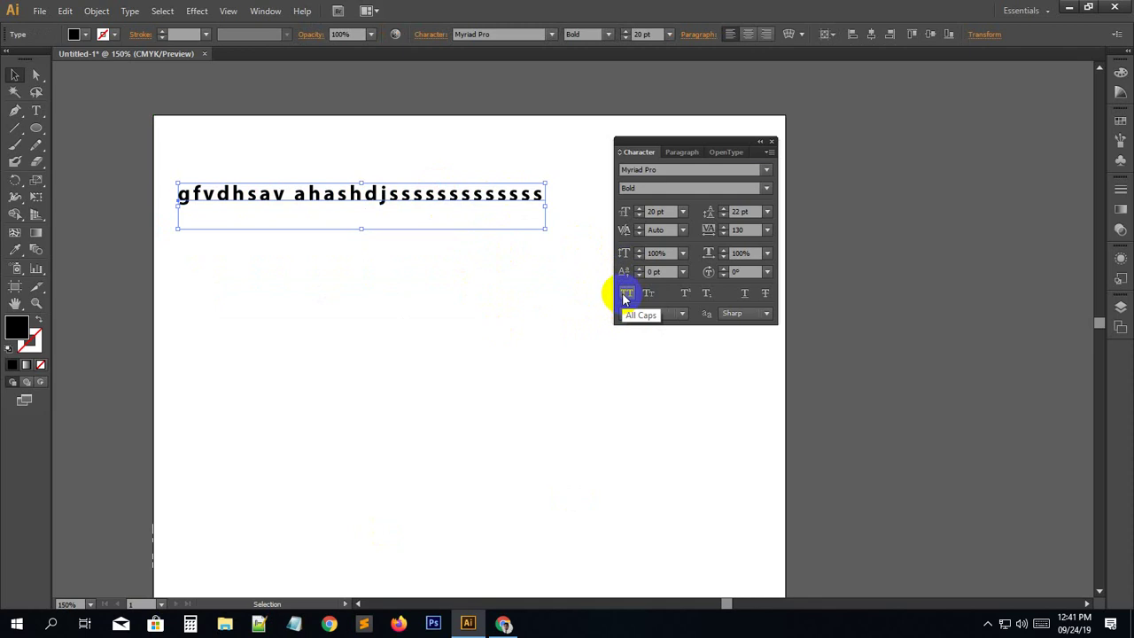
{"action": "left_click", "coordinate": [627, 293]}
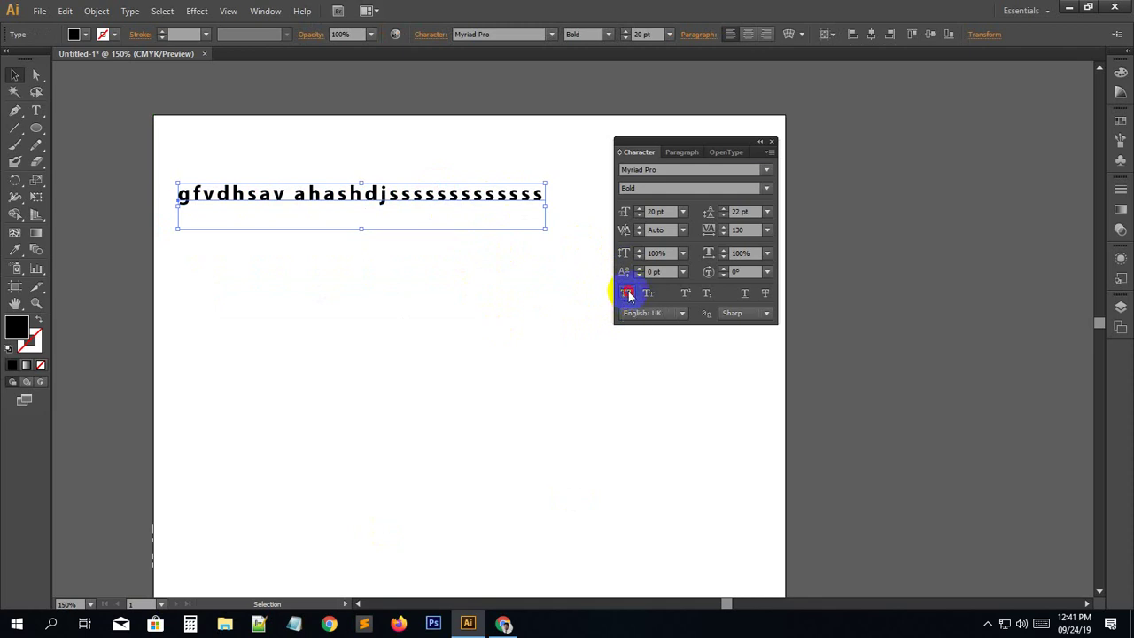
{"action": "left_click_drag", "start_coordinate": [254, 202], "coordinate": [291, 393]}
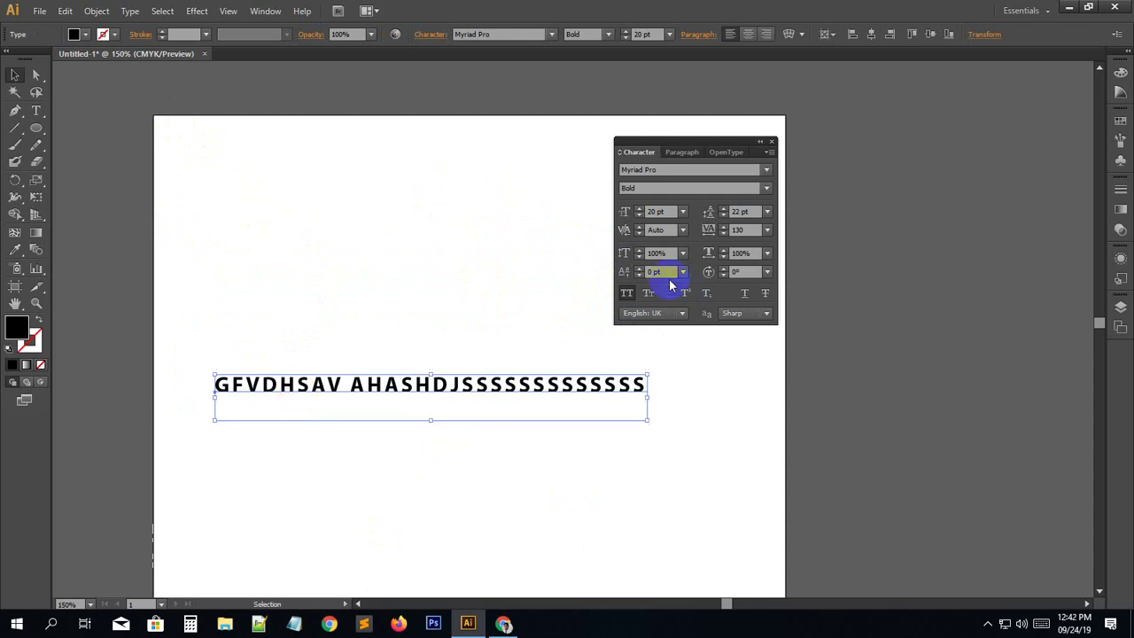
{"action": "left_click", "coordinate": [628, 296]}
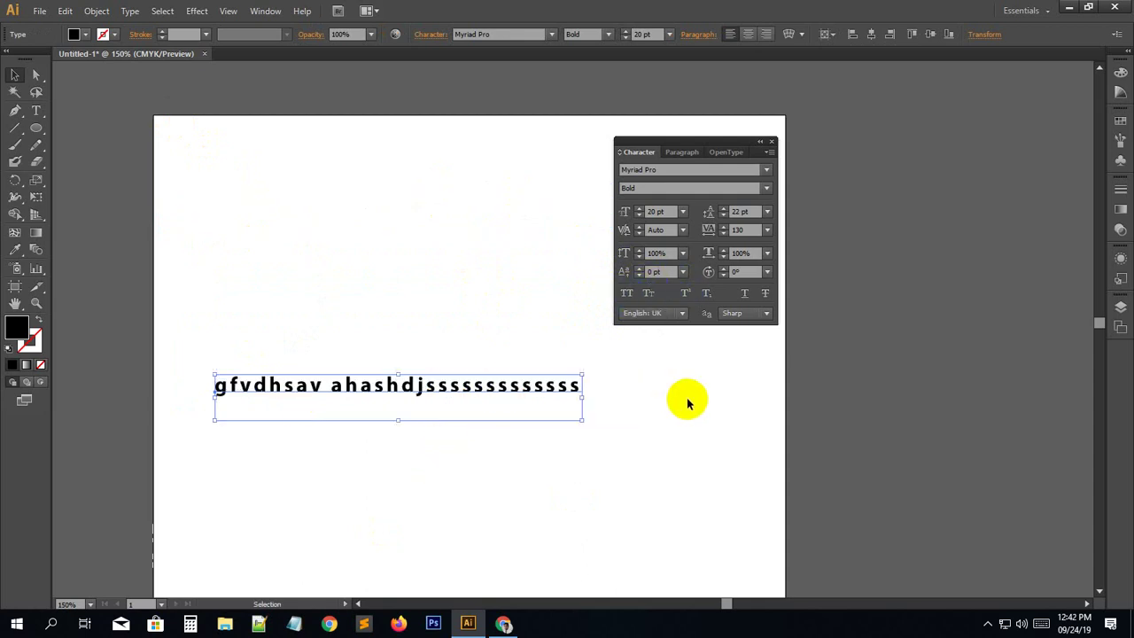
{"action": "left_click", "coordinate": [630, 298]}
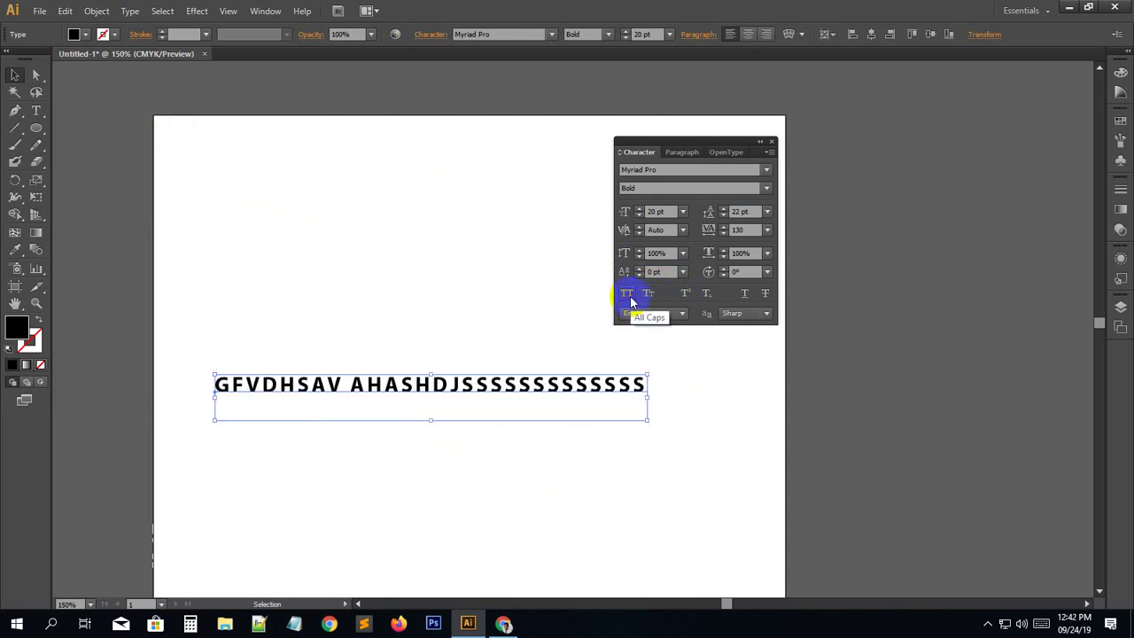
{"action": "left_click", "coordinate": [628, 296]}
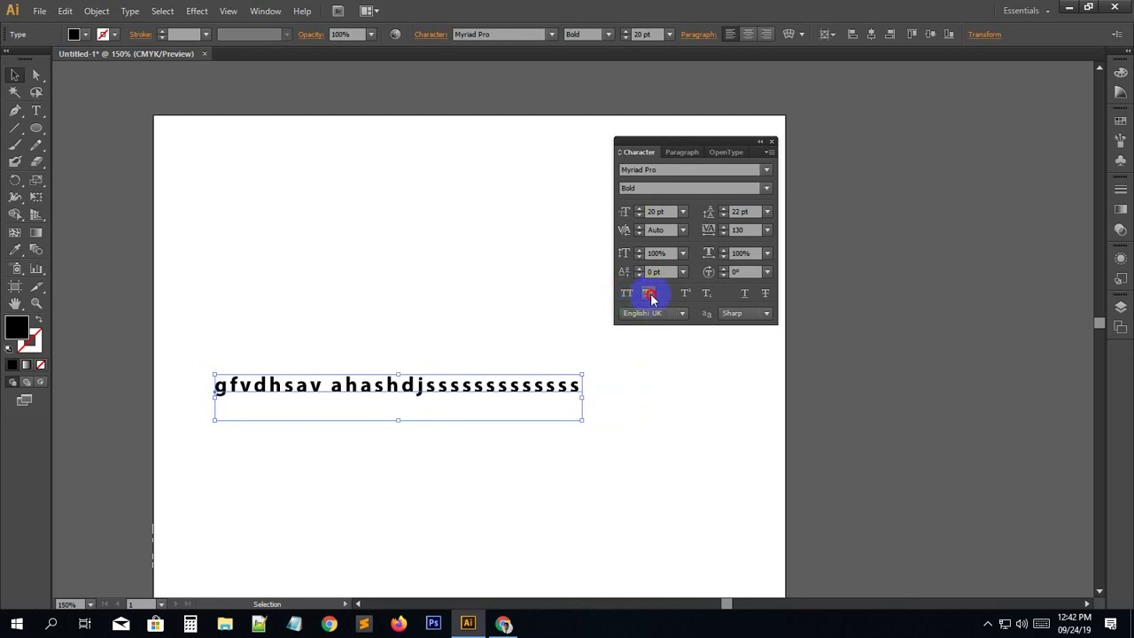
Try Small Caps and Superscript on the text line, turning each one off again.
{"action": "left_click", "coordinate": [649, 296]}
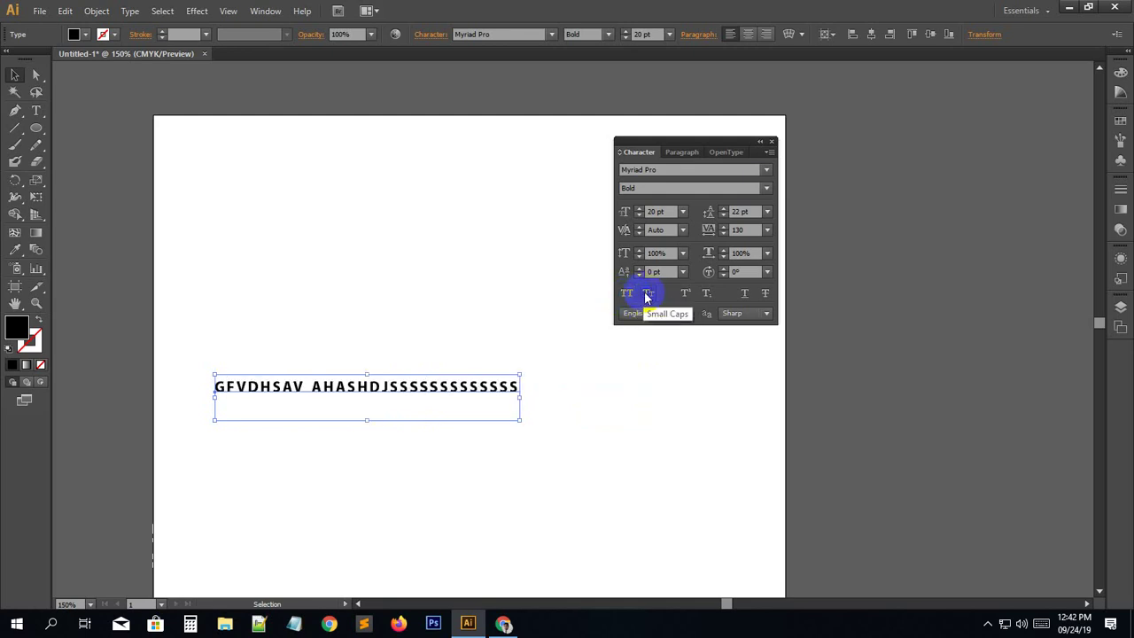
{"action": "left_click", "coordinate": [647, 294]}
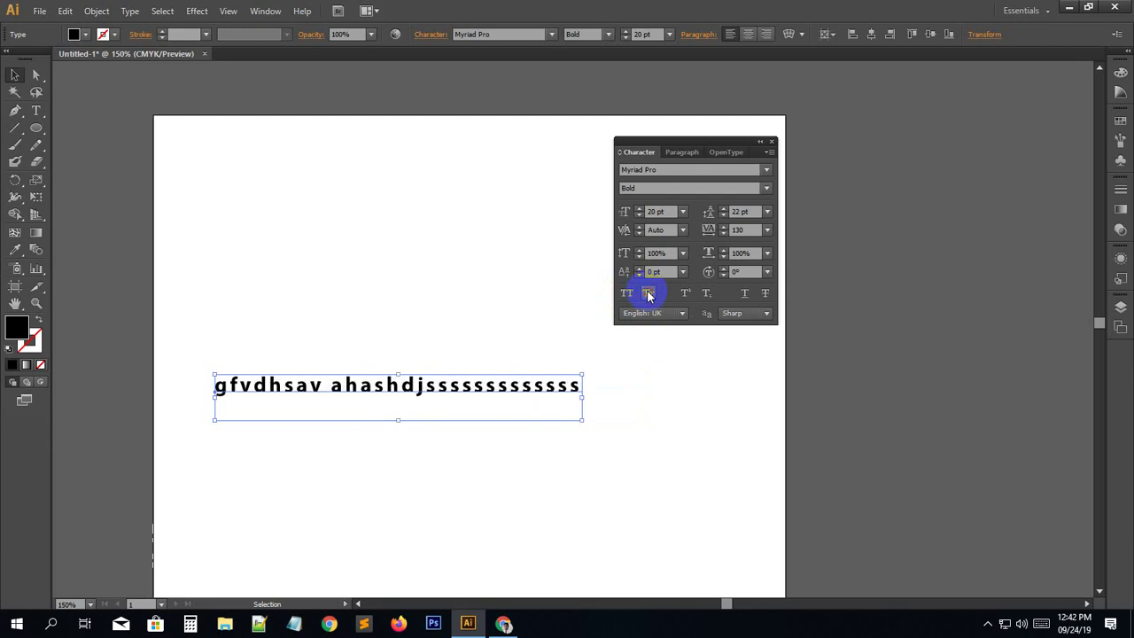
{"action": "left_click", "coordinate": [648, 294]}
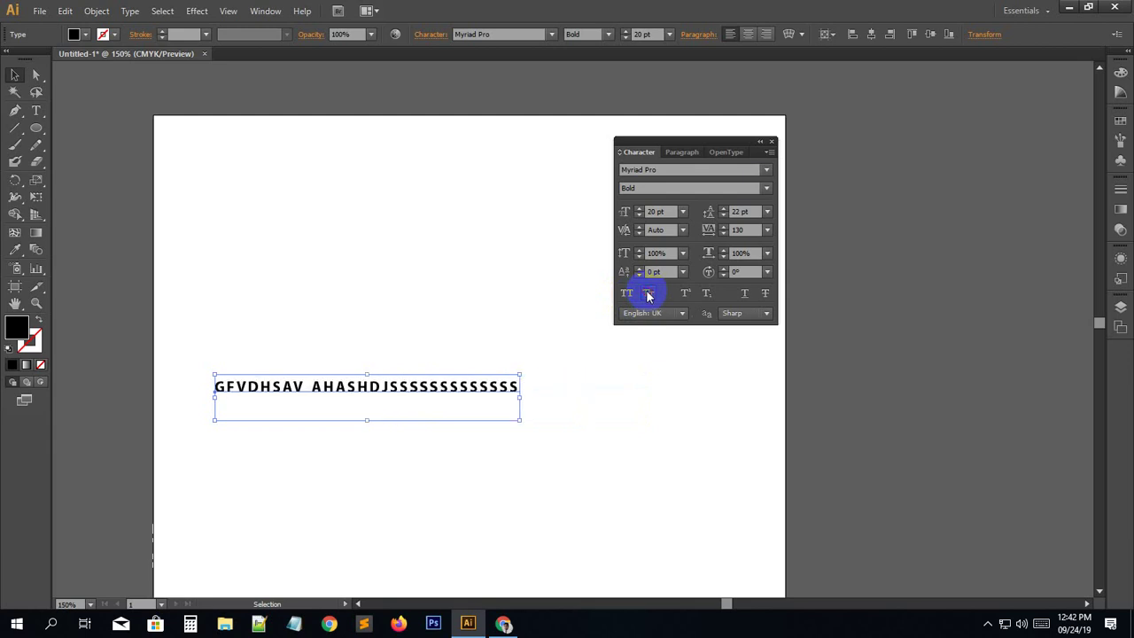
{"action": "left_click", "coordinate": [647, 294]}
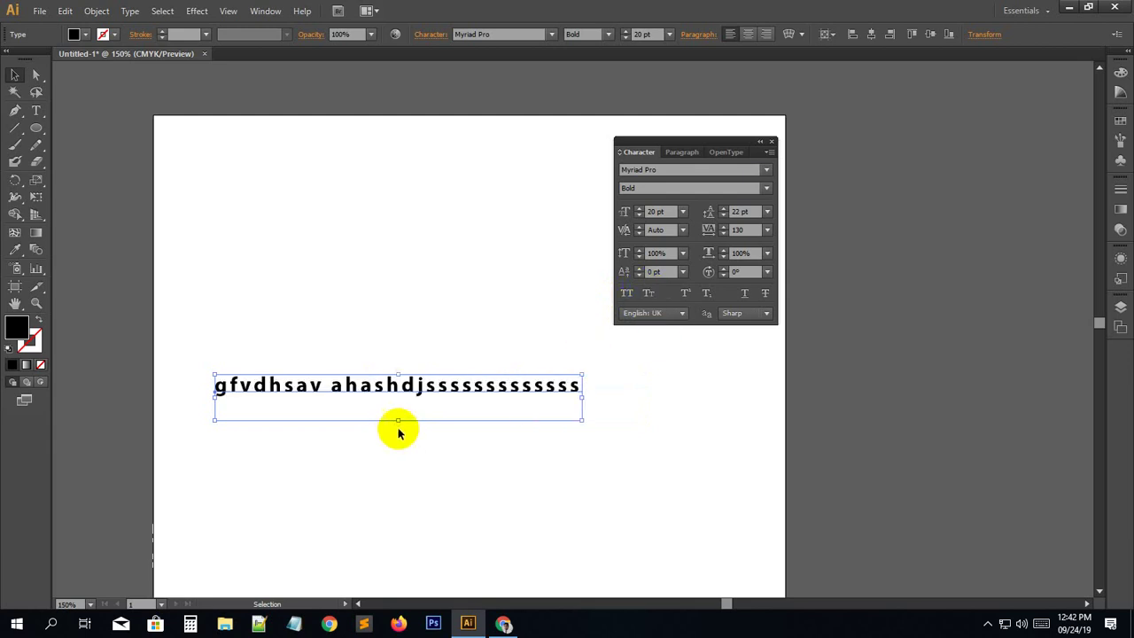
{"action": "left_click", "coordinate": [686, 292]}
{"action": "left_click", "coordinate": [686, 292]}
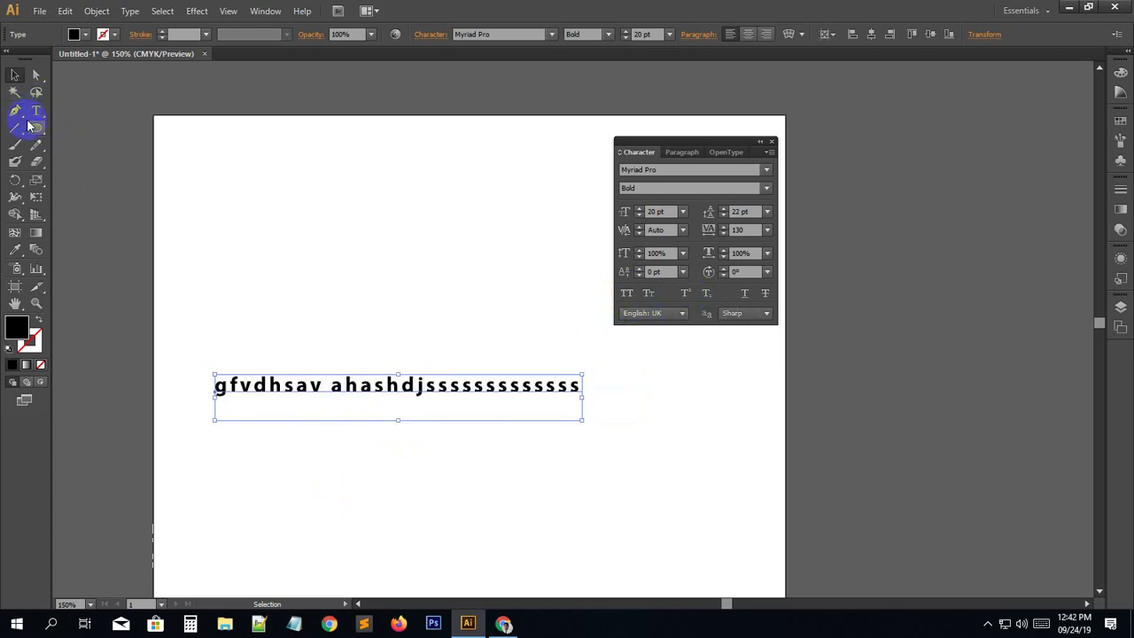
Add the text "$2" above the existing line and select it as an object.
{"action": "left_click", "coordinate": [35, 110]}
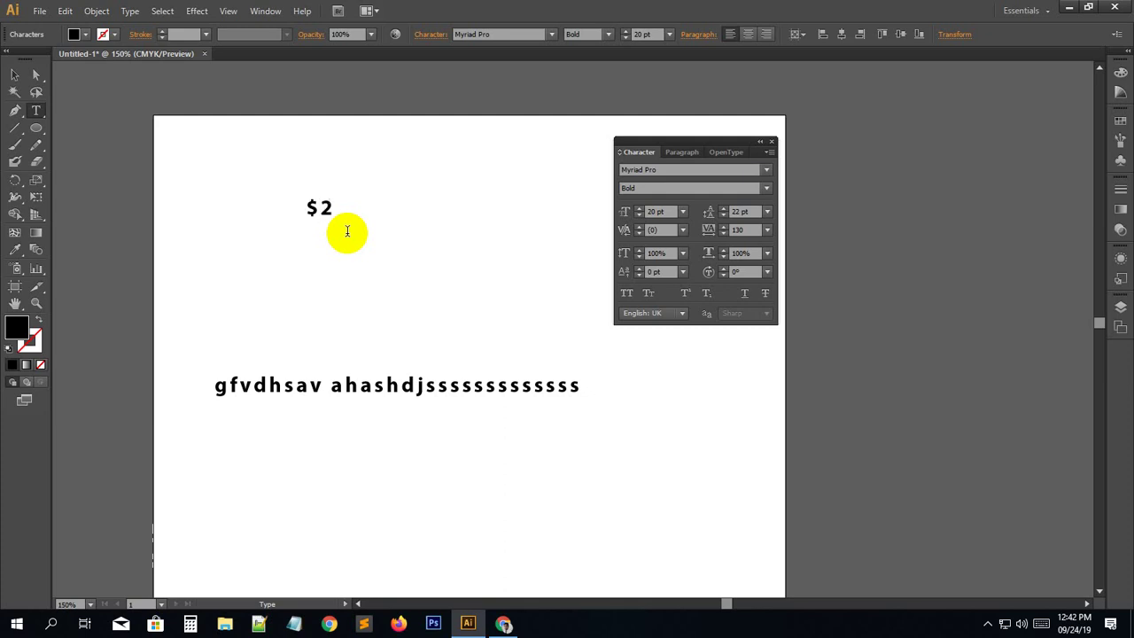
{"action": "left_click", "coordinate": [14, 77]}
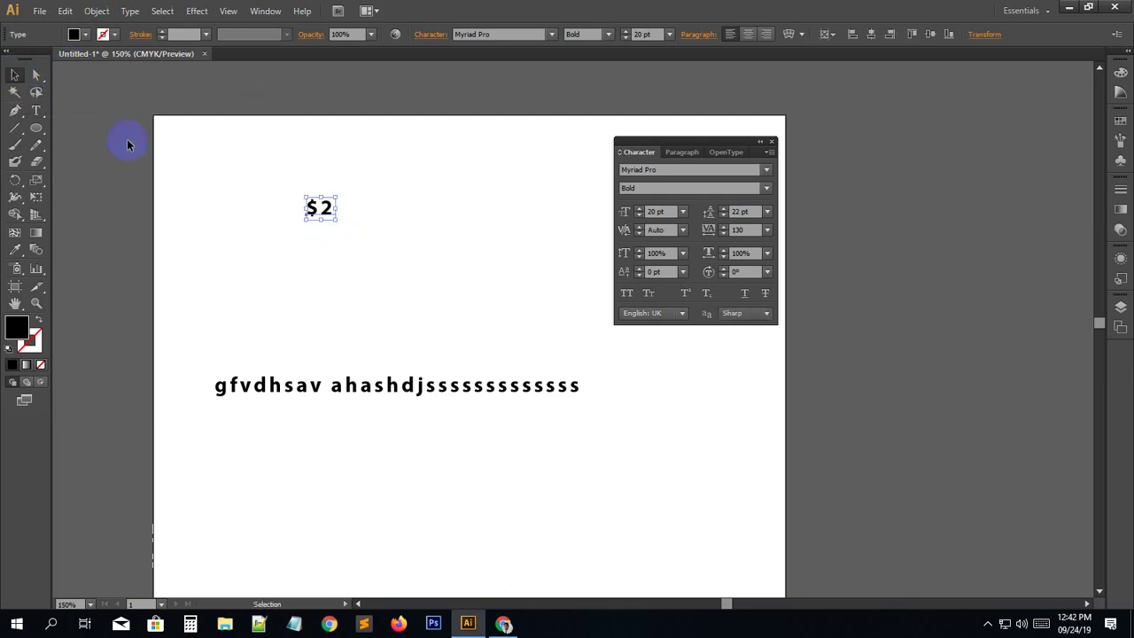
Try Superscript on the entire "$2" text, then undo it.
{"action": "left_click", "coordinate": [685, 294]}
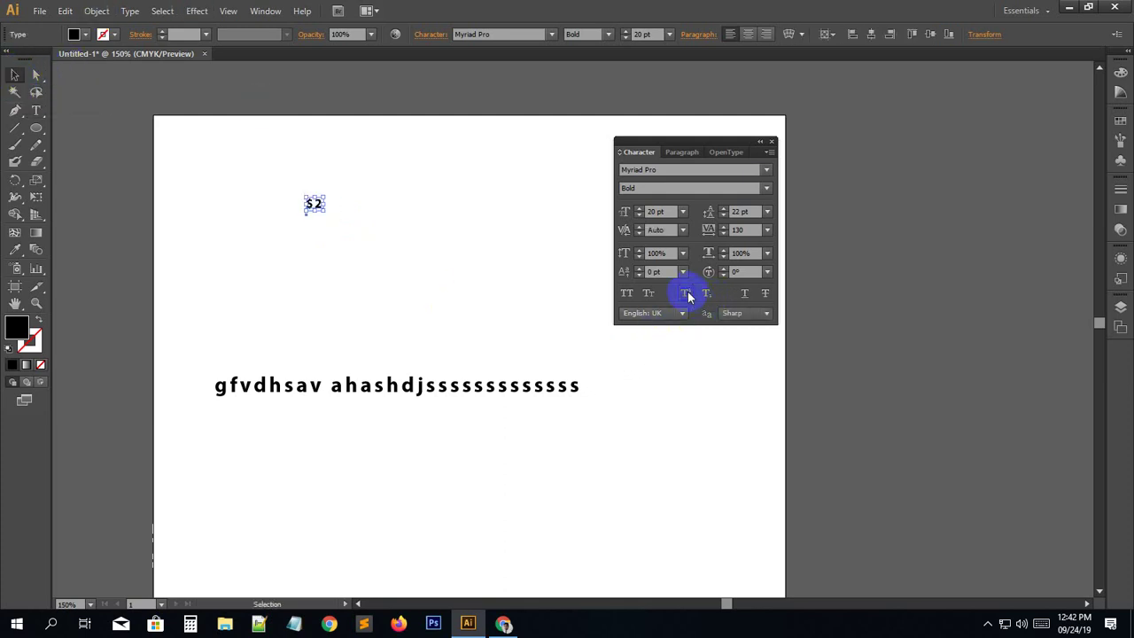
{"action": "left_click", "coordinate": [404, 284]}
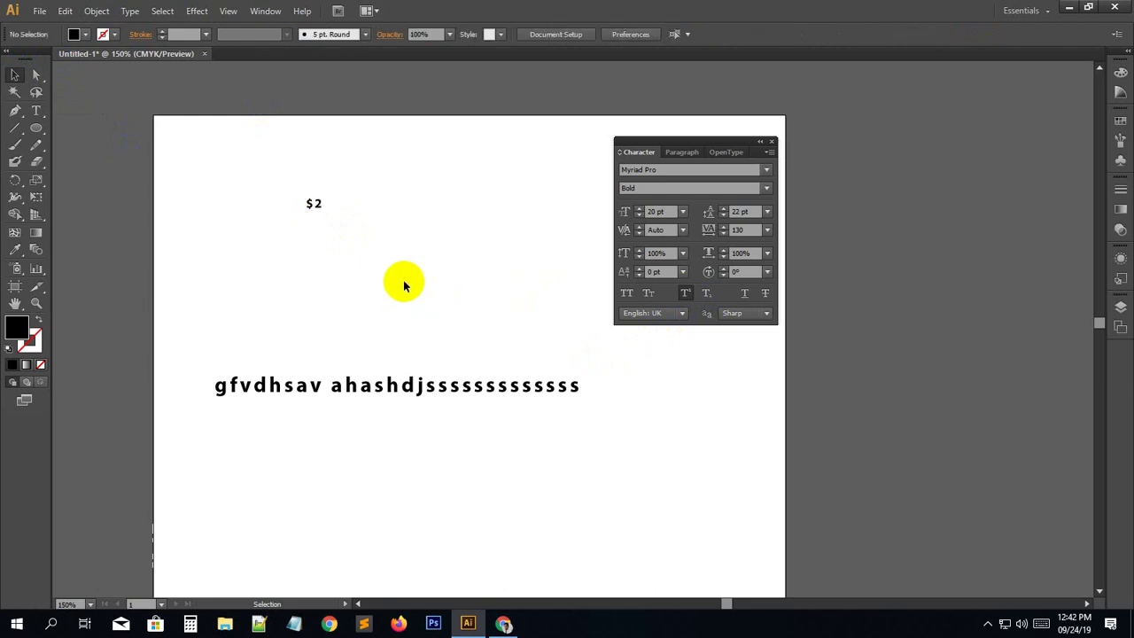
{"action": "left_click", "coordinate": [317, 206]}
{"action": "key", "text": "ctrl+z"}
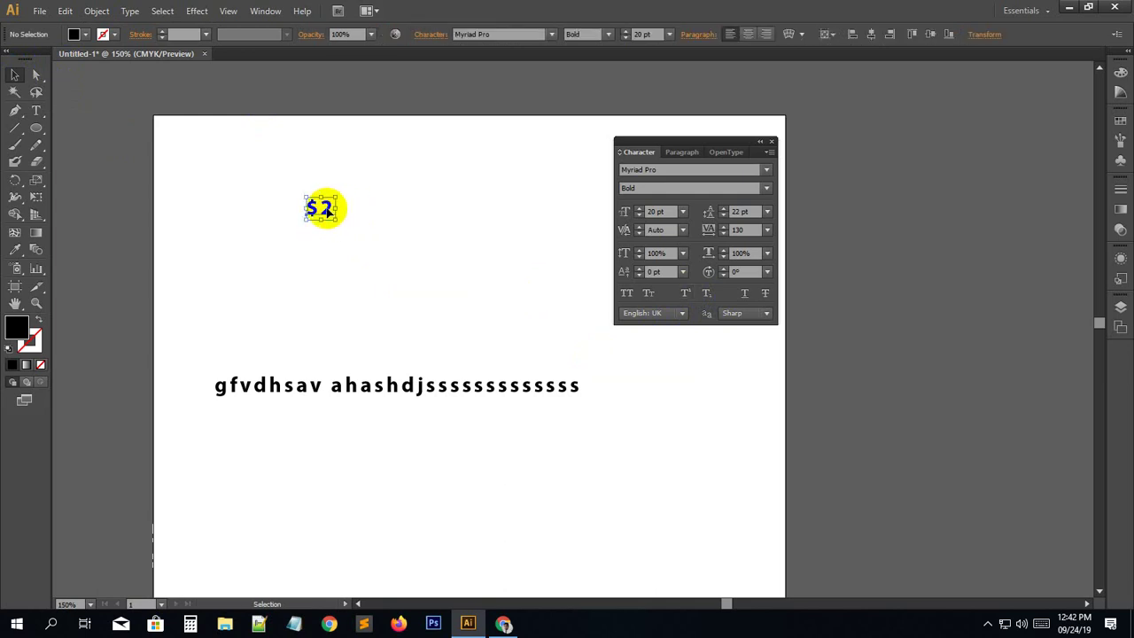
Replace the dollar sign in "$2" with "b" so the text reads "b2".
{"action": "double_click", "coordinate": [324, 209]}
{"action": "mouse_move", "coordinate": [330, 209]}
{"action": "left_mouse_down"}
{"action": "mouse_move", "coordinate": [298, 208]}
{"action": "mouse_move", "coordinate": [319, 208]}
{"action": "mouse_move", "coordinate": [308, 212]}
{"action": "left_mouse_up"}
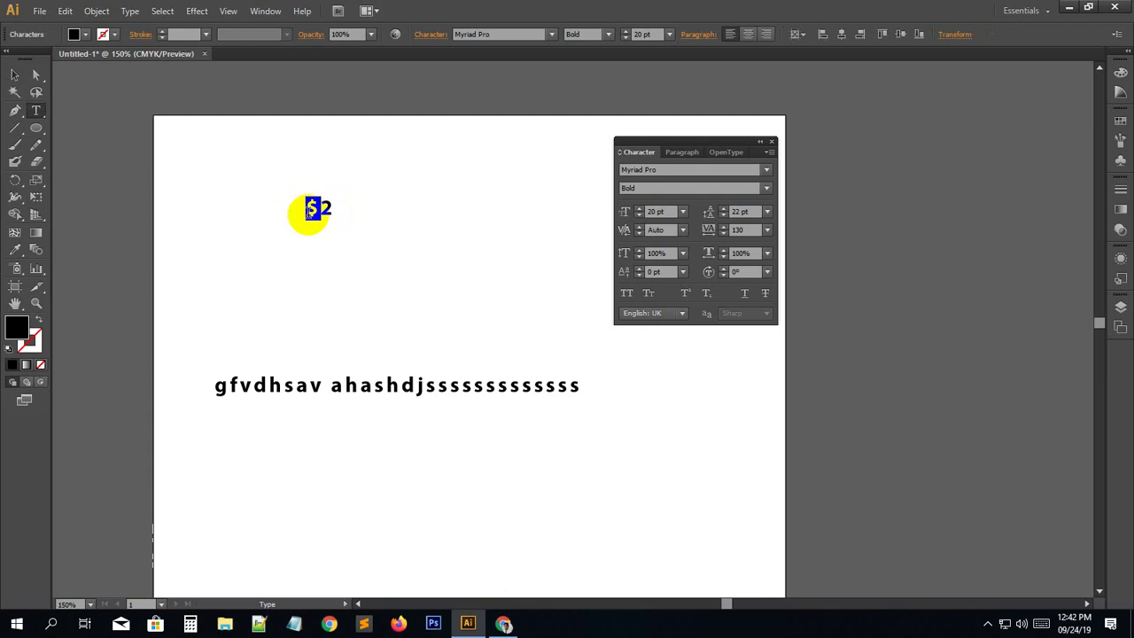
{"action": "type", "text": "b"}
{"action": "left_click", "coordinate": [15, 75]}
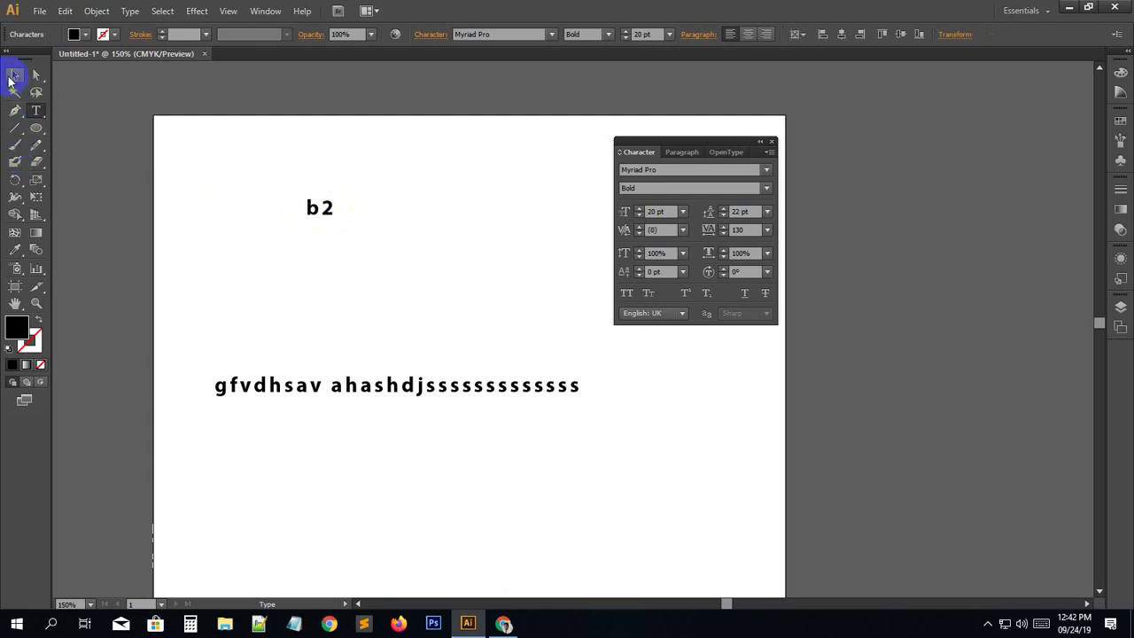
Apply Superscript to only the "2" in "b2" and deselect the text.
{"action": "left_click", "coordinate": [330, 209]}
{"action": "key", "text": "t"}
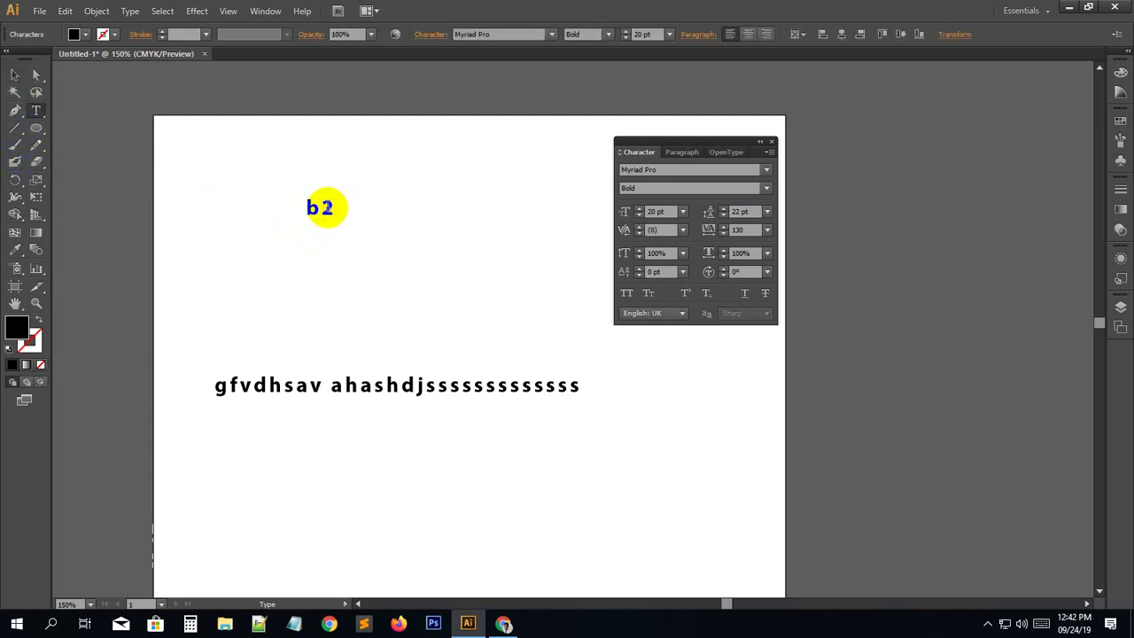
{"action": "double_click", "coordinate": [326, 208]}
{"action": "left_click", "coordinate": [335, 210]}
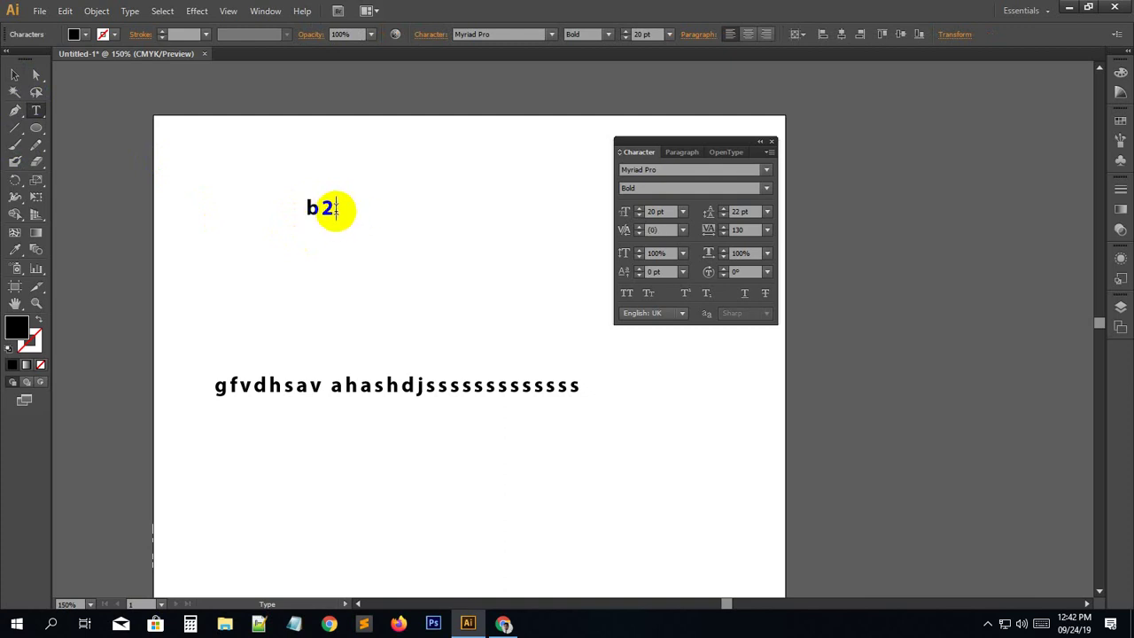
{"action": "left_click_drag", "start_coordinate": [337, 209], "coordinate": [322, 209]}
{"action": "left_click", "coordinate": [683, 295]}
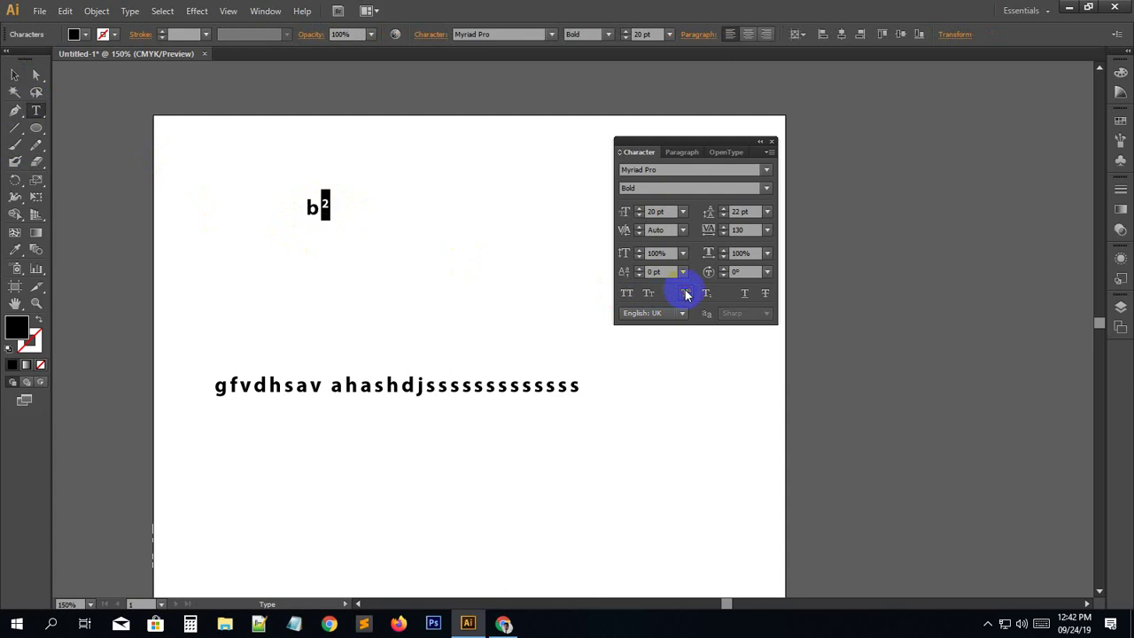
{"action": "left_click", "coordinate": [19, 76]}
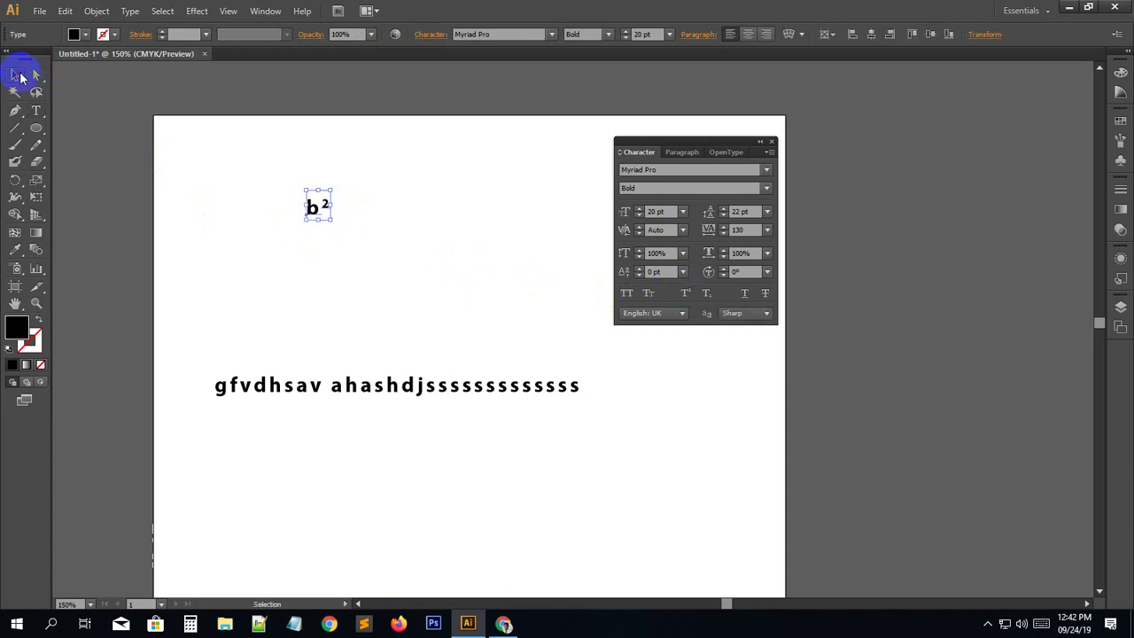
{"action": "left_click", "coordinate": [252, 259]}
{"action": "key", "text": "space"}
{"action": "left_click_drag", "start_coordinate": [329, 266], "coordinate": [304, 335]}
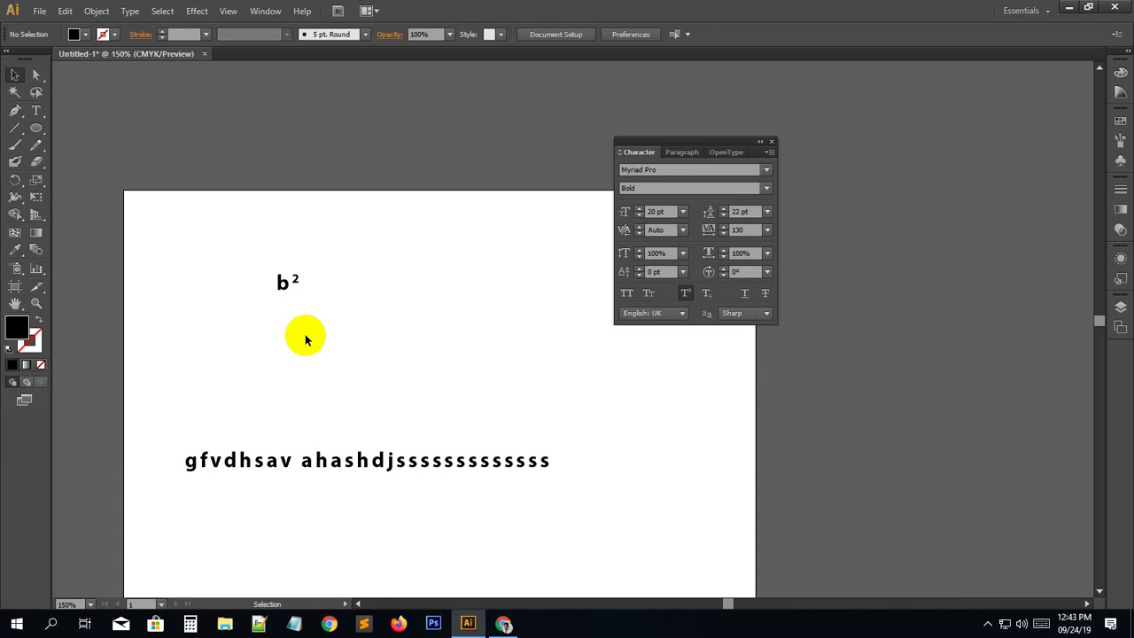
Undo the superscript on the "2" and leave the text deselected.
{"action": "left_click", "coordinate": [687, 294]}
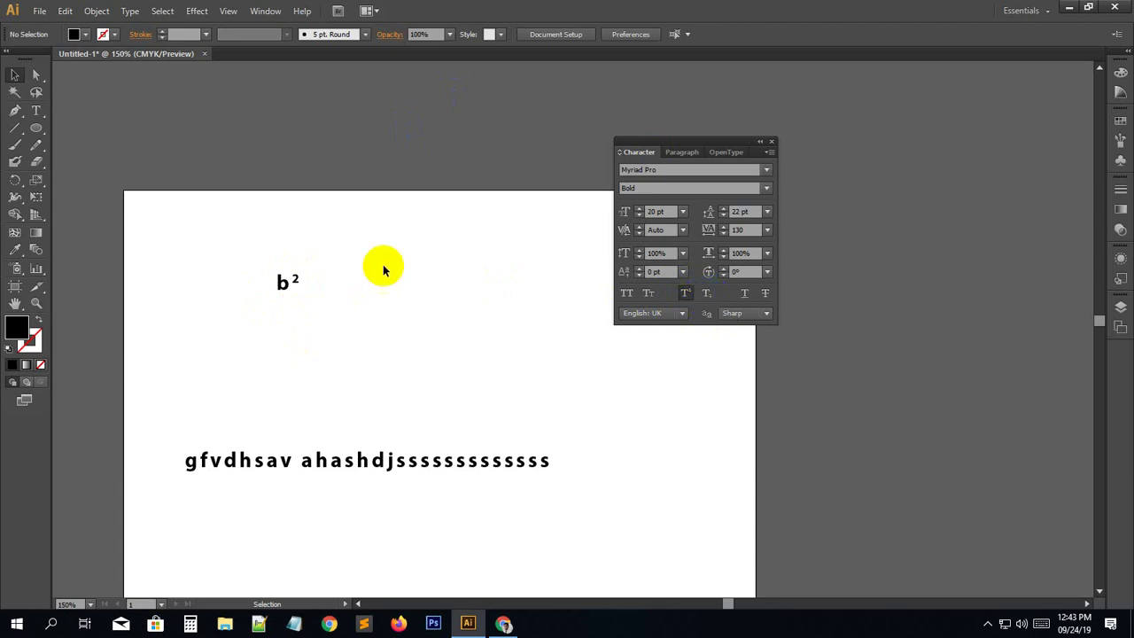
{"action": "left_click", "coordinate": [288, 283]}
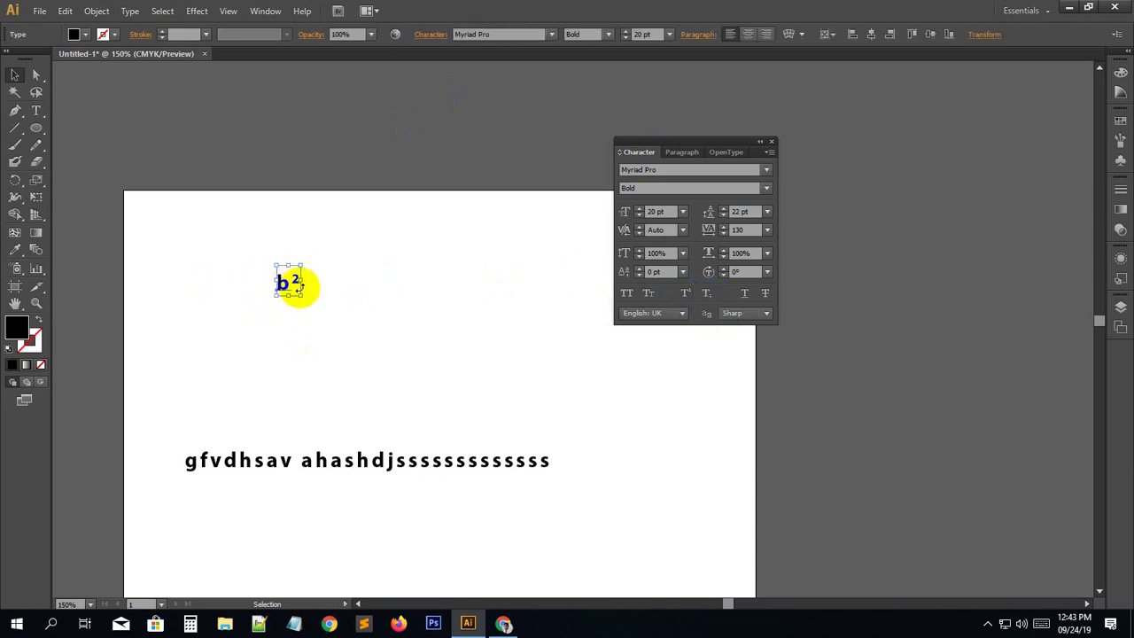
{"action": "left_click", "coordinate": [310, 296]}
{"action": "left_click", "coordinate": [285, 289]}
{"action": "key", "text": "ctrl+z"}
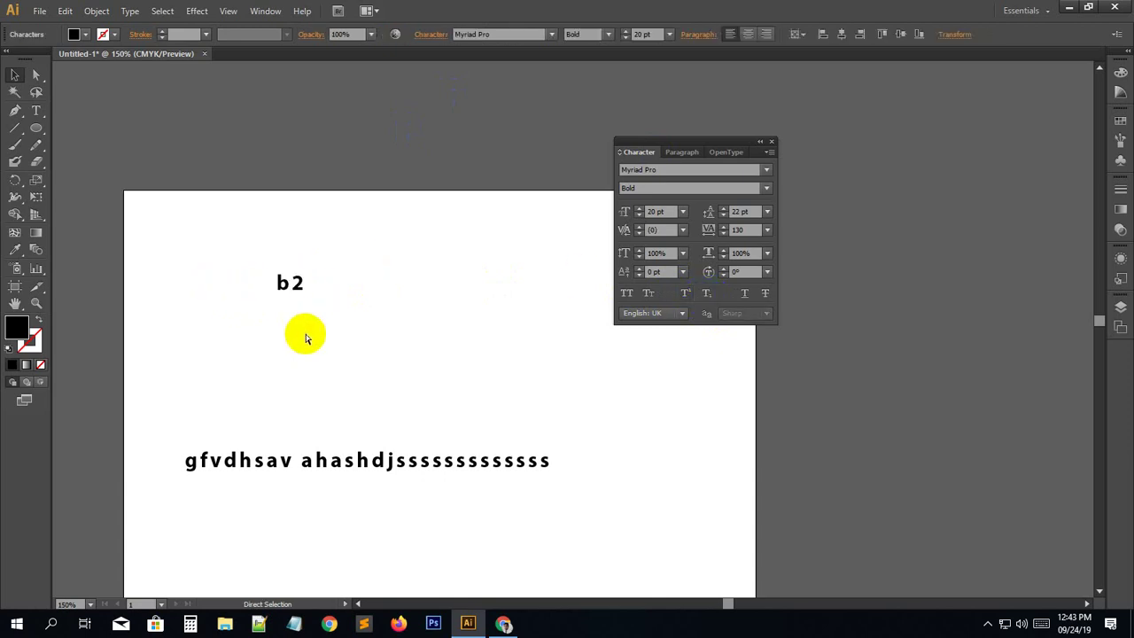
{"action": "left_click", "coordinate": [328, 335]}
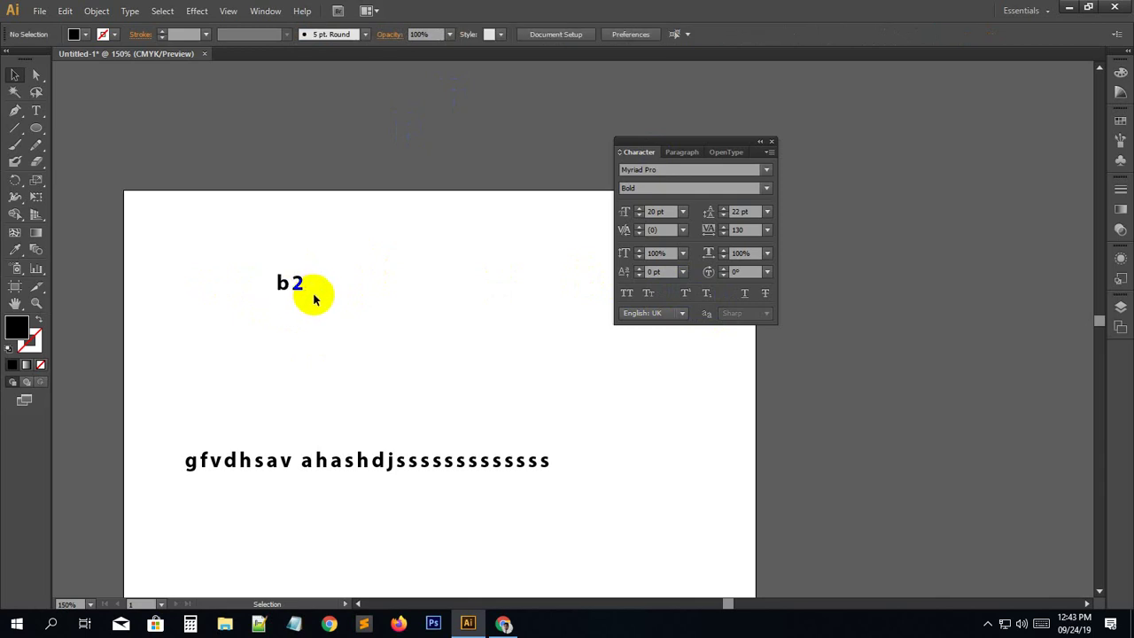
Select only the "2" in "b2", try Superscript on it, and switch it to Subscript.
{"action": "left_click", "coordinate": [285, 283]}
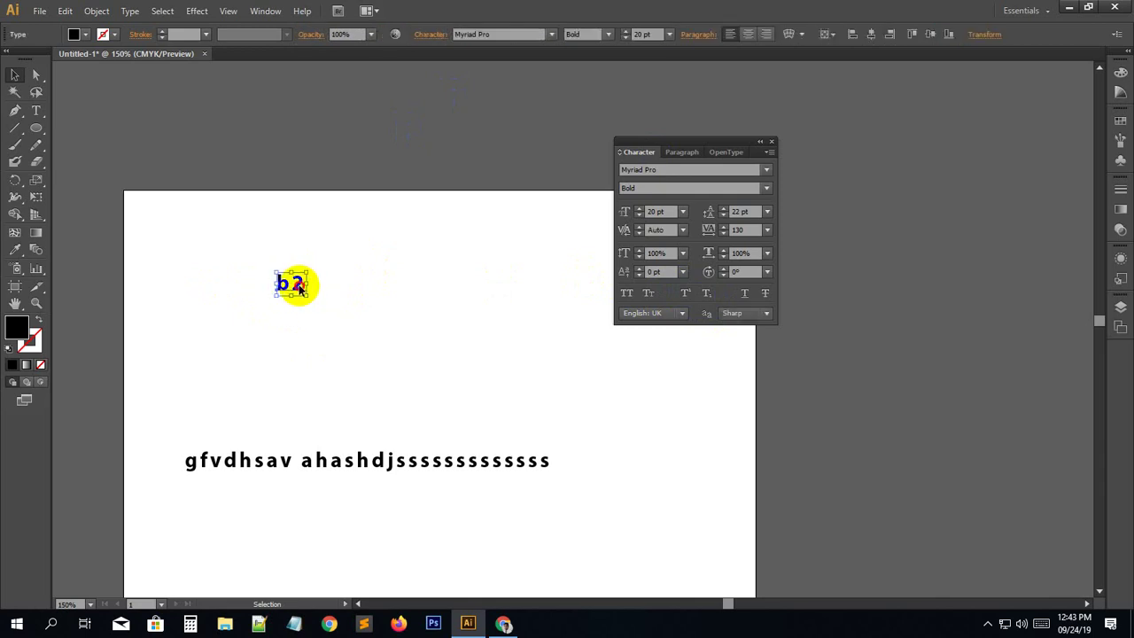
{"action": "double_click", "coordinate": [297, 283]}
{"action": "mouse_move", "coordinate": [295, 284]}
{"action": "left_mouse_down"}
{"action": "mouse_move", "coordinate": [305, 283]}
{"action": "mouse_move", "coordinate": [295, 282]}
{"action": "left_mouse_up"}
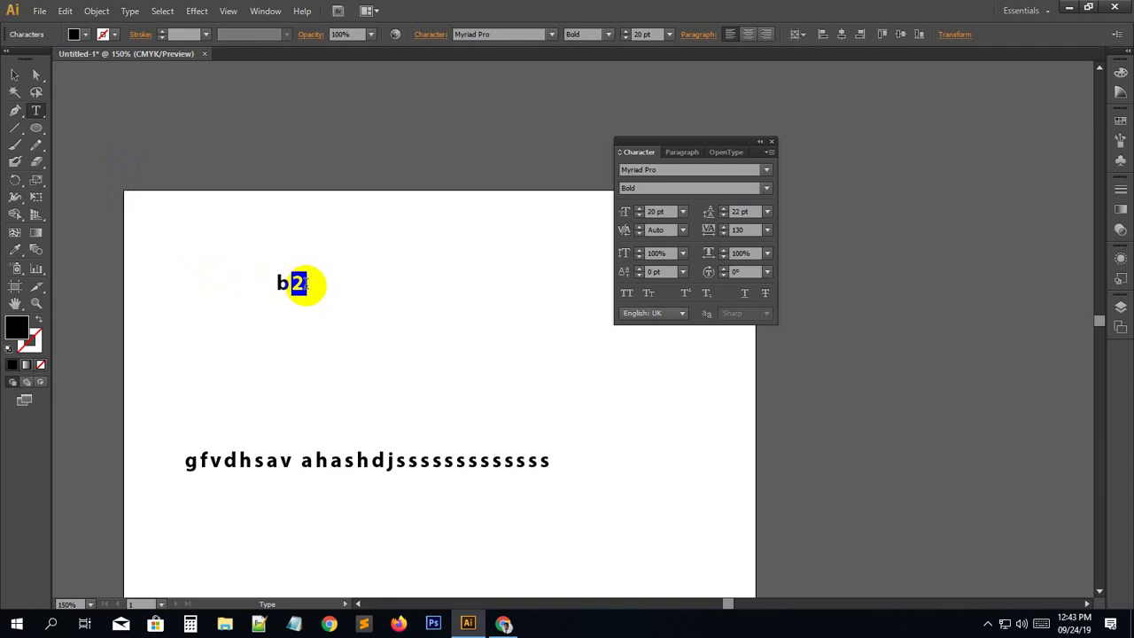
{"action": "left_click", "coordinate": [308, 284]}
{"action": "left_click_drag", "start_coordinate": [308, 283], "coordinate": [292, 282]}
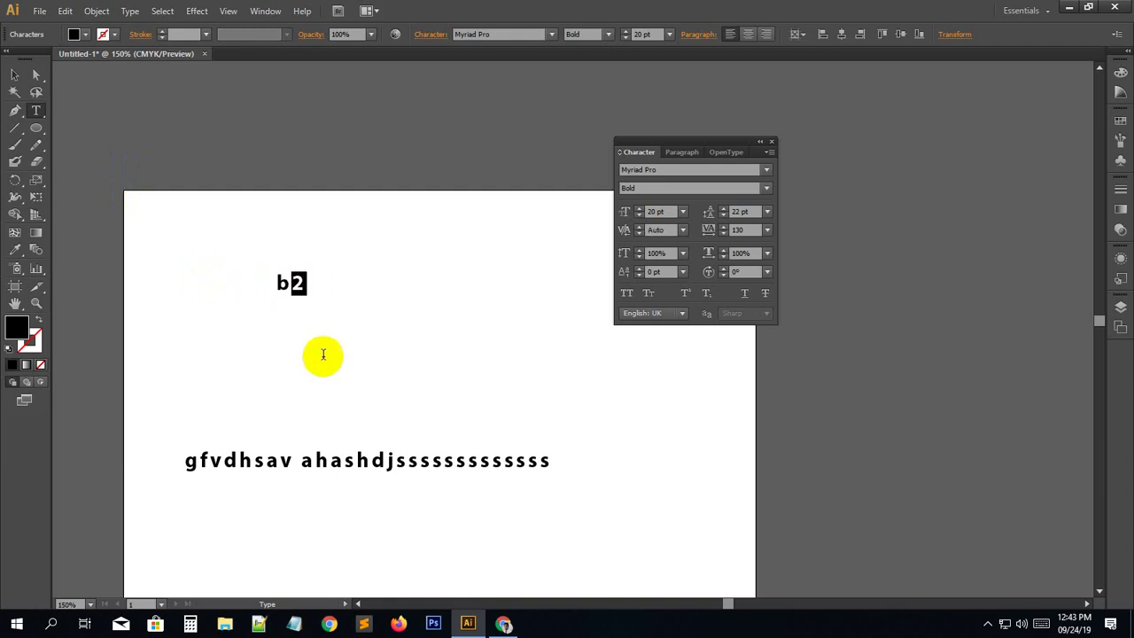
{"action": "left_click", "coordinate": [686, 295]}
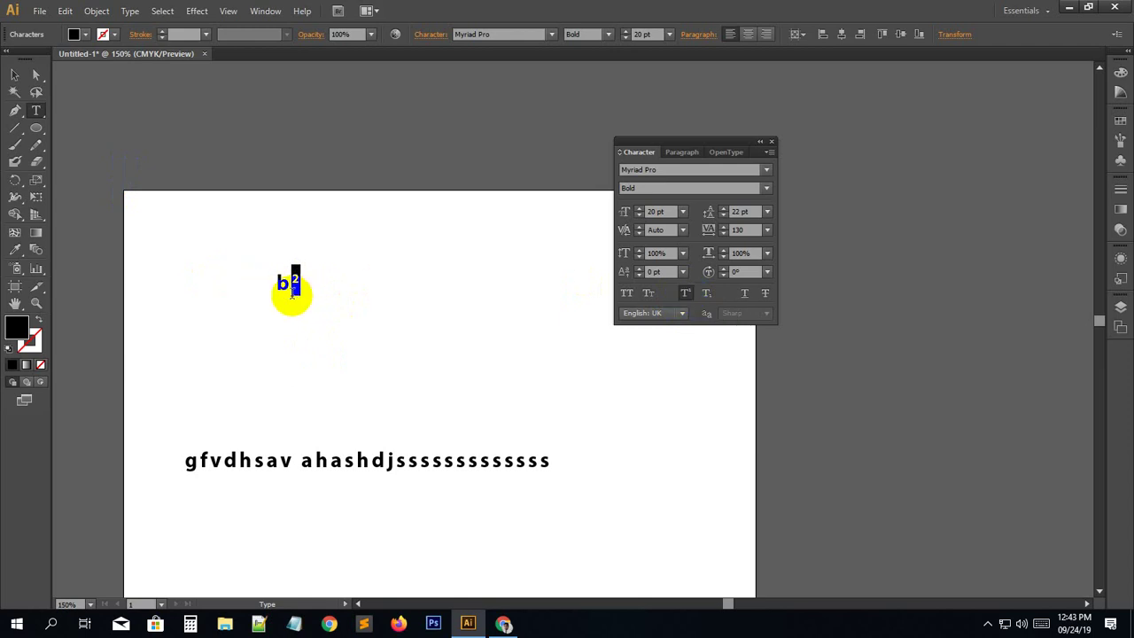
{"action": "left_click", "coordinate": [706, 295]}
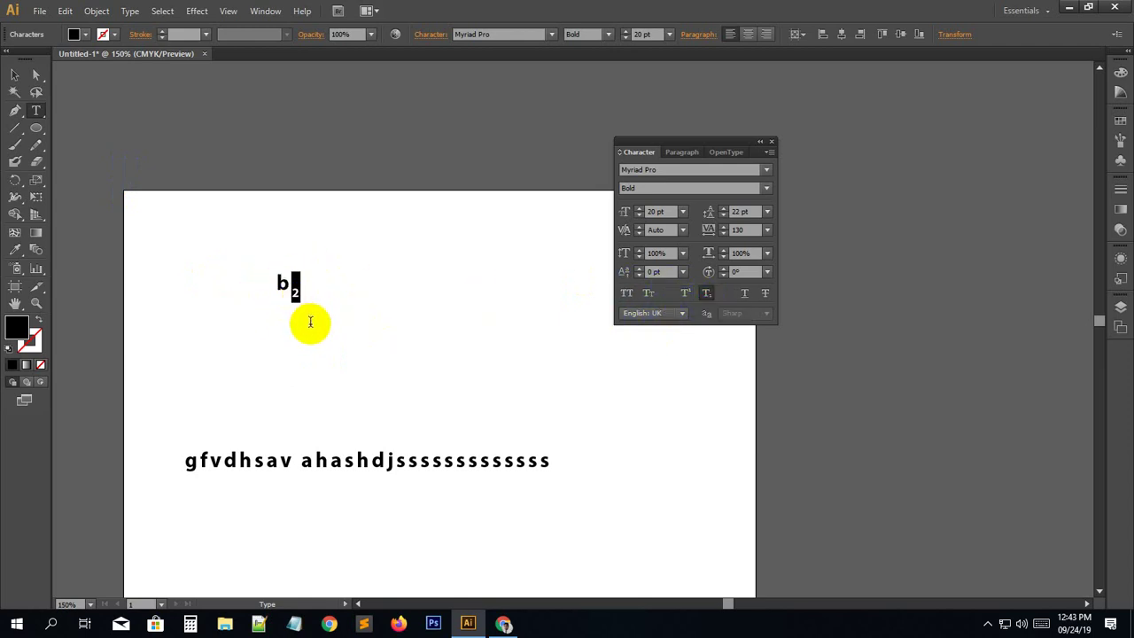
{"action": "left_click", "coordinate": [15, 76]}
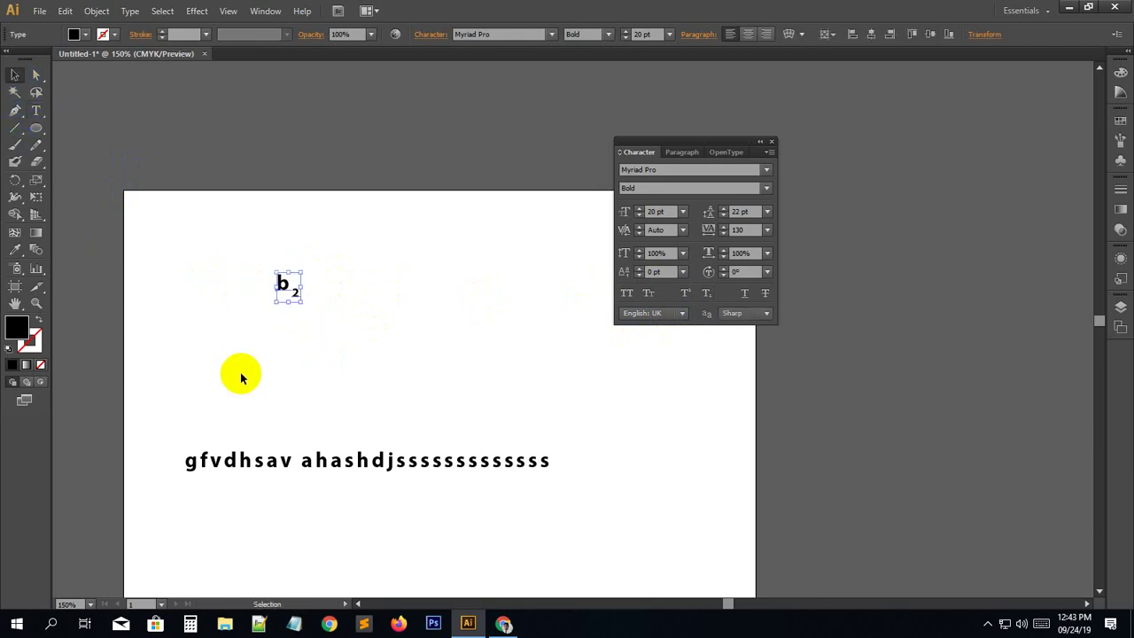
Delete the "b" with subscript 2 text and the line of sample text from the artboard.
{"action": "left_click", "coordinate": [238, 367]}
{"action": "left_click_drag", "start_coordinate": [266, 256], "coordinate": [301, 301]}
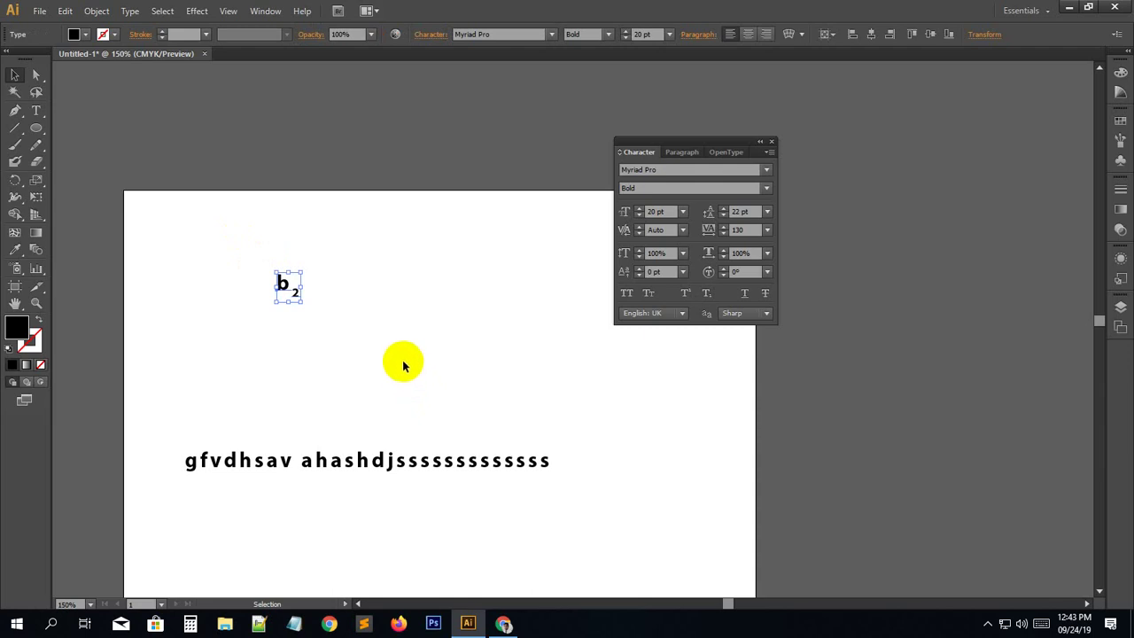
{"action": "key", "text": "Delete"}
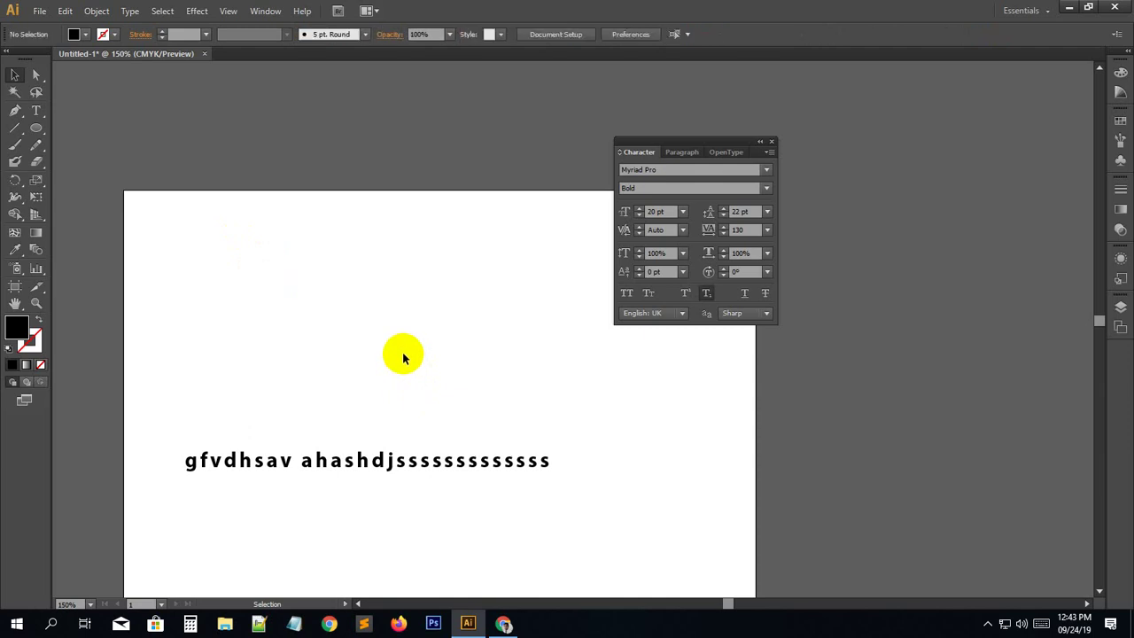
{"action": "left_click_drag", "start_coordinate": [152, 403], "coordinate": [724, 529]}
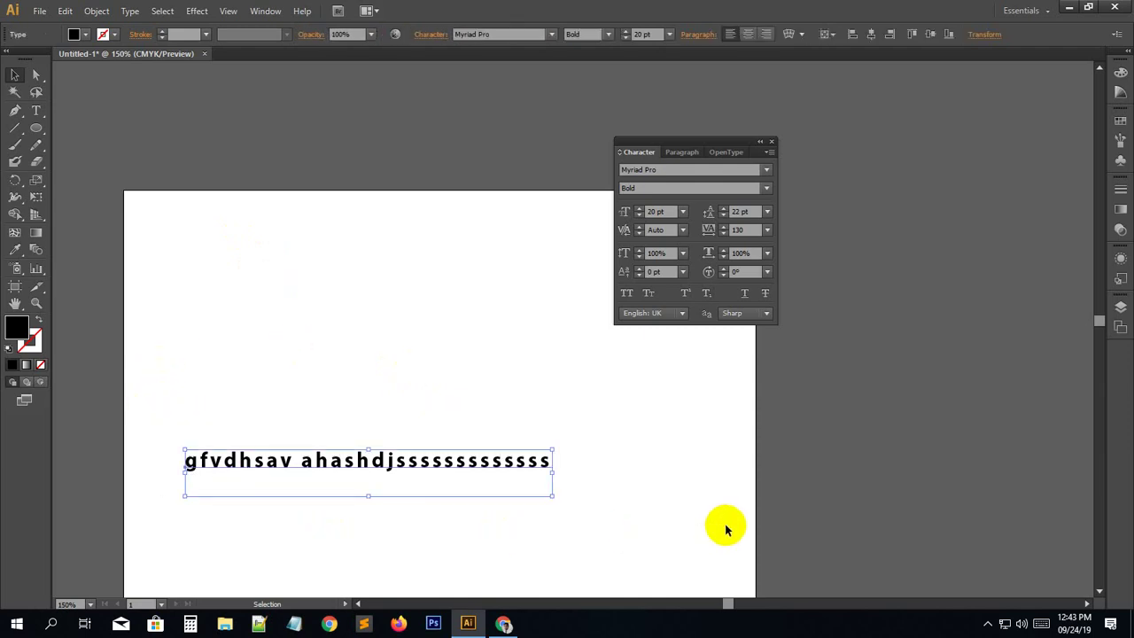
{"action": "key", "text": "Delete"}
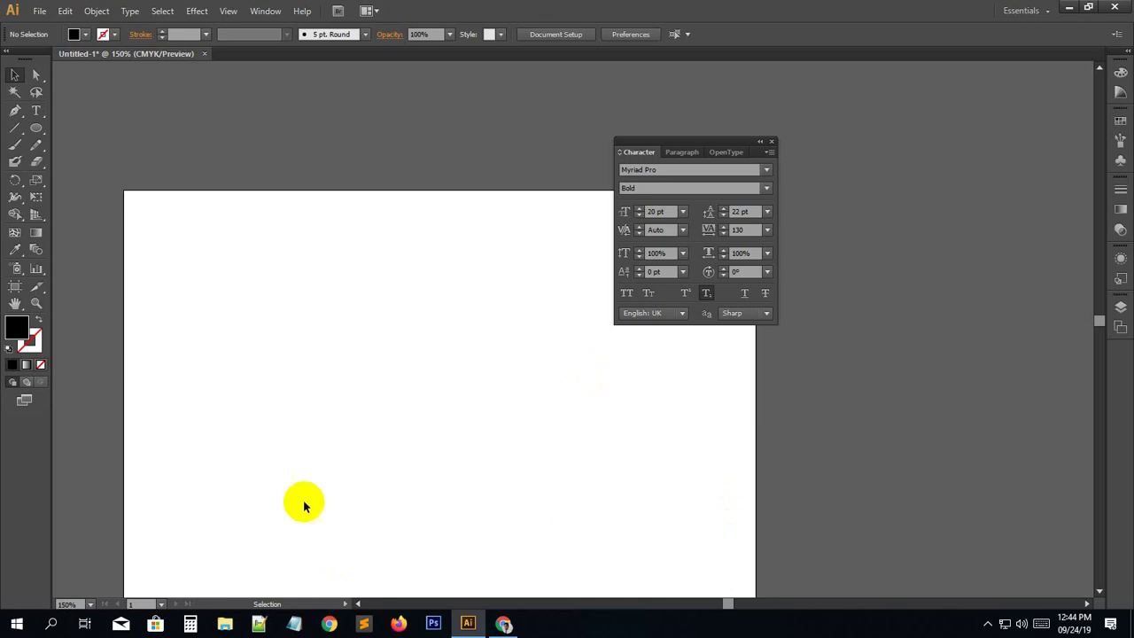
Draw a circle about 3.03 in wide on the empty artboard and move it toward the artboard's upper-left area.
{"action": "left_click_drag", "start_coordinate": [318, 452], "coordinate": [304, 355]}
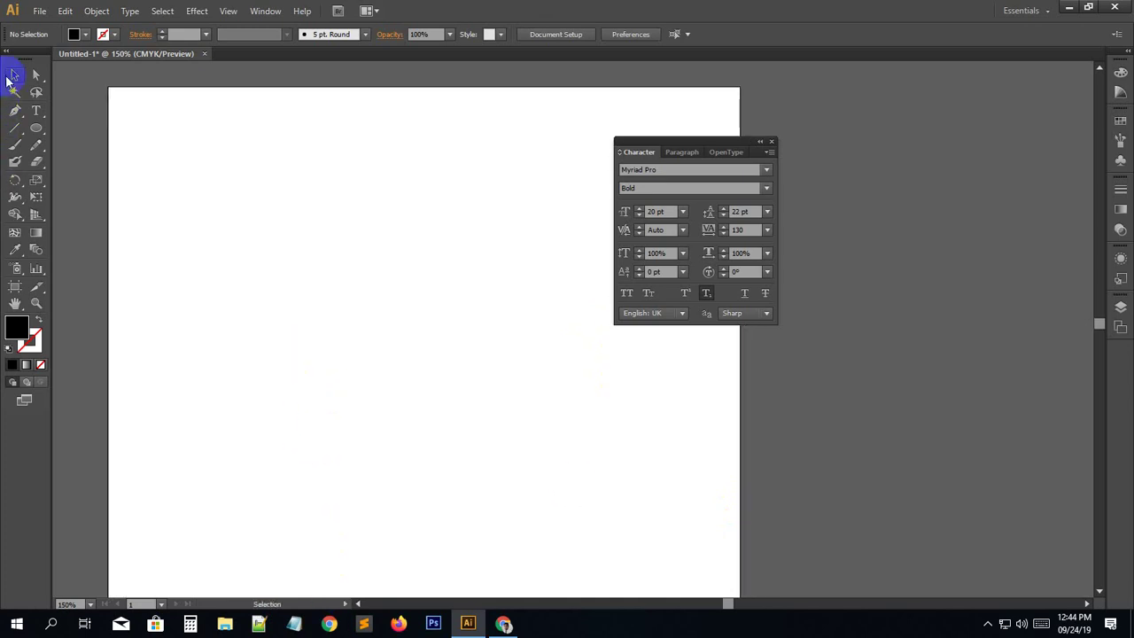
{"action": "left_click_drag", "start_coordinate": [29, 133], "coordinate": [88, 158]}
{"action": "left_click_drag", "start_coordinate": [303, 205], "coordinate": [534, 437]}
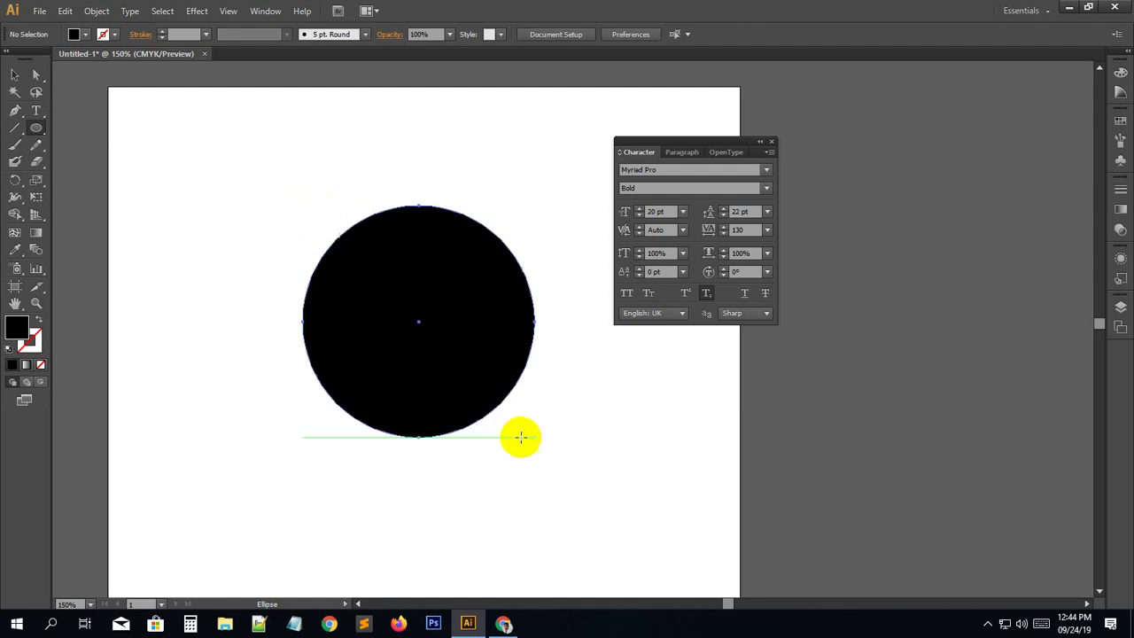
{"action": "left_click", "coordinate": [14, 75]}
{"action": "left_click_drag", "start_coordinate": [392, 275], "coordinate": [306, 222]}
Fill the black circle with the CMYK Green swatch.
{"action": "left_click", "coordinate": [85, 34]}
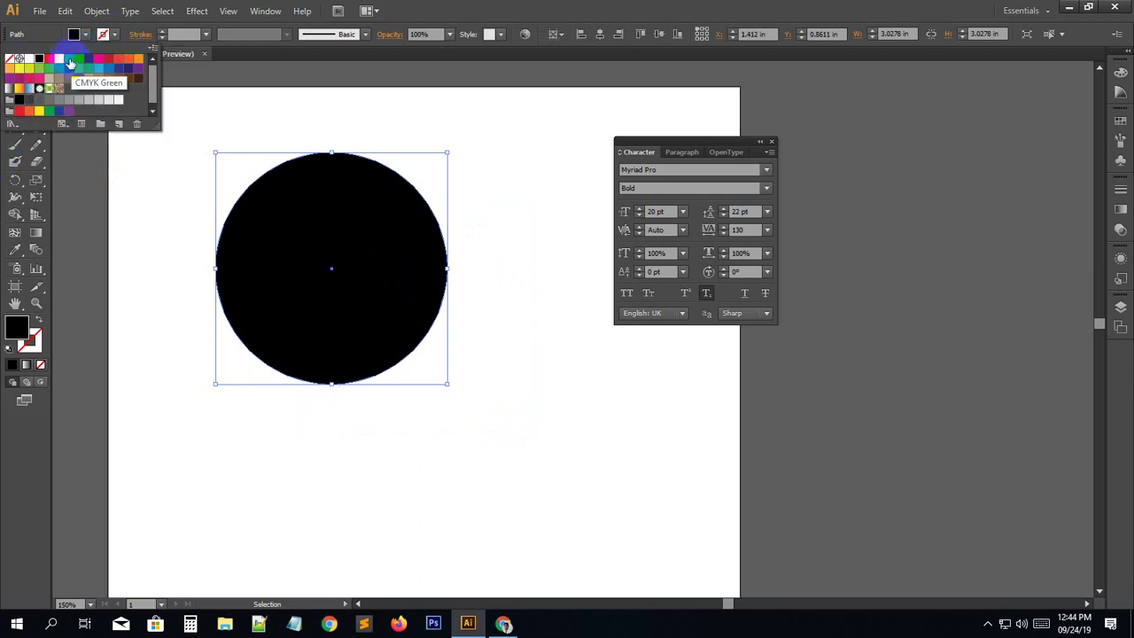
{"action": "left_click", "coordinate": [68, 59]}
{"action": "left_click", "coordinate": [169, 196]}
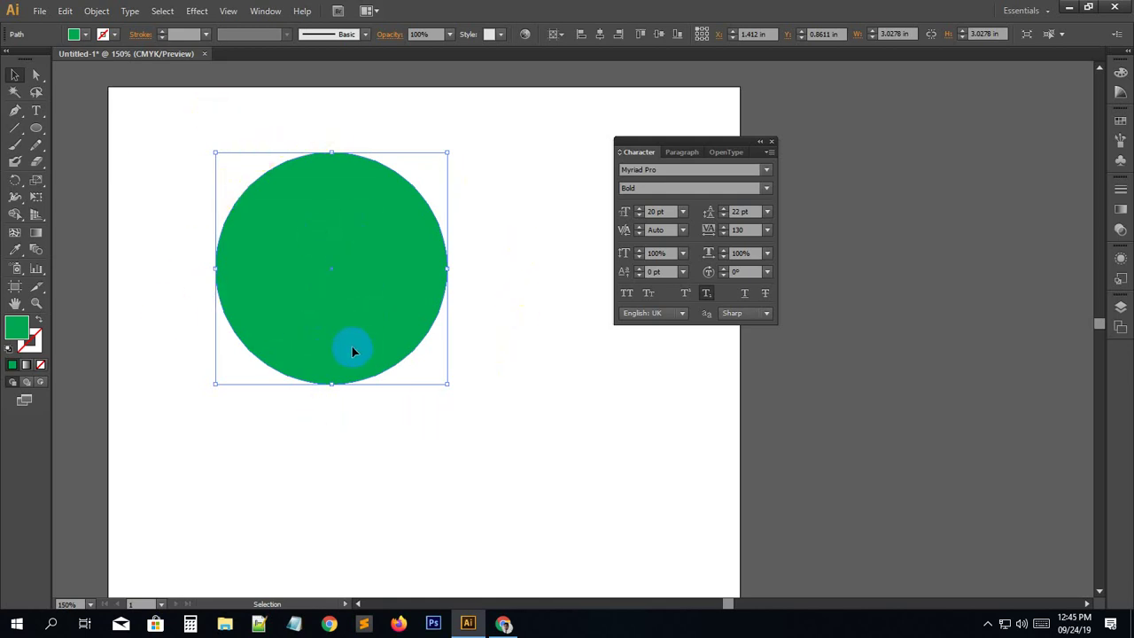
{"action": "key", "text": "a"}
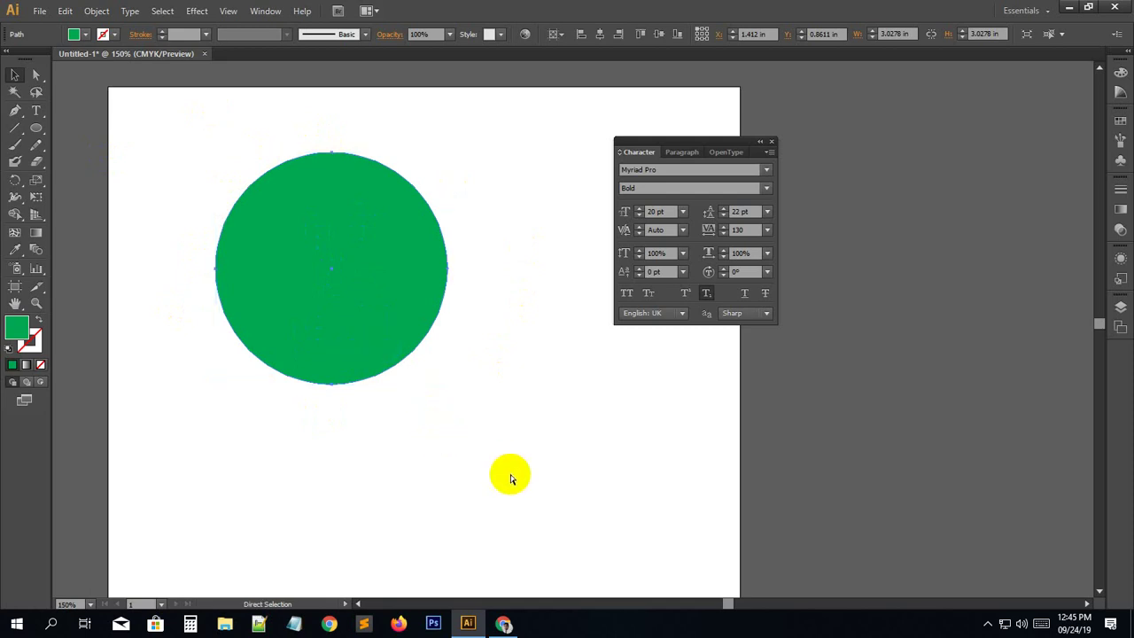
{"action": "key", "text": "v"}
{"action": "left_click", "coordinate": [141, 97]}
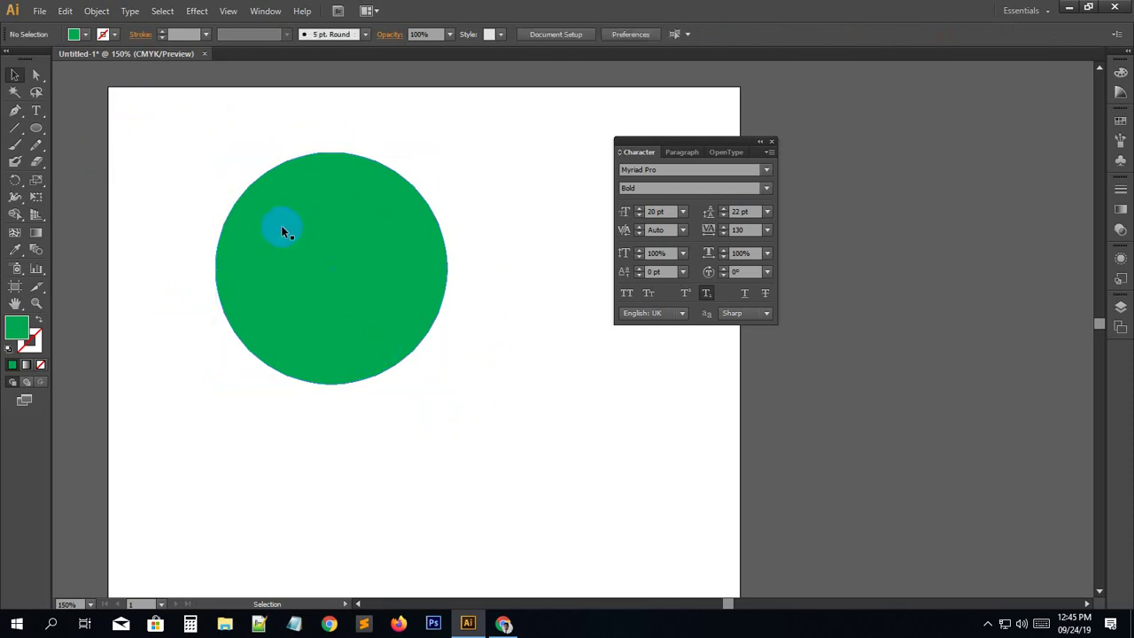
{"action": "left_click", "coordinate": [281, 224]}
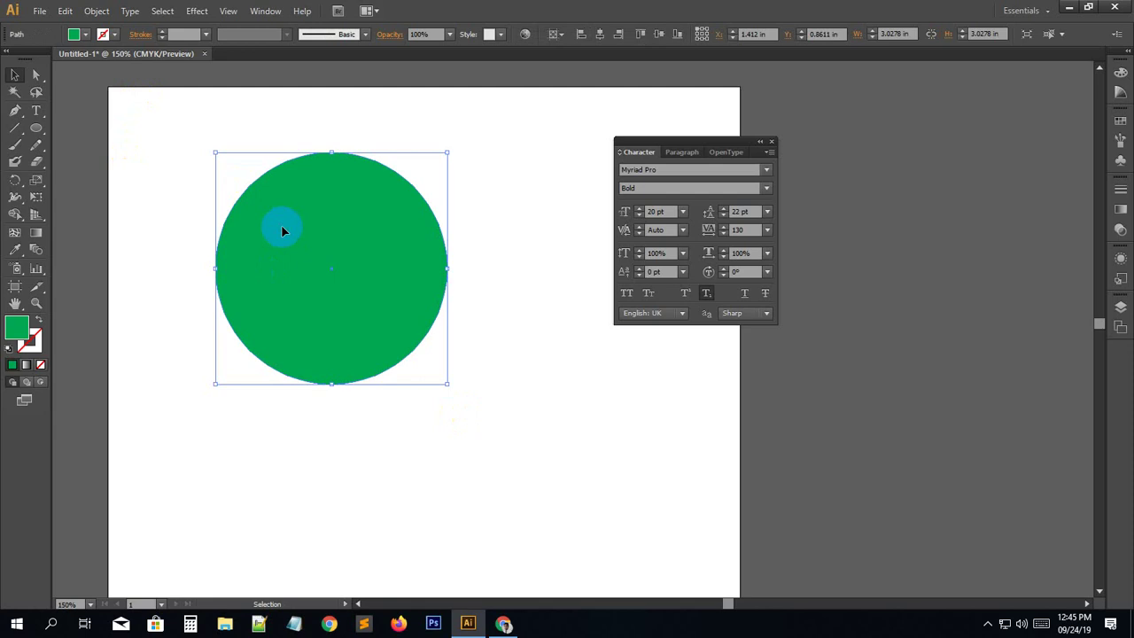
{"action": "key", "text": "a"}
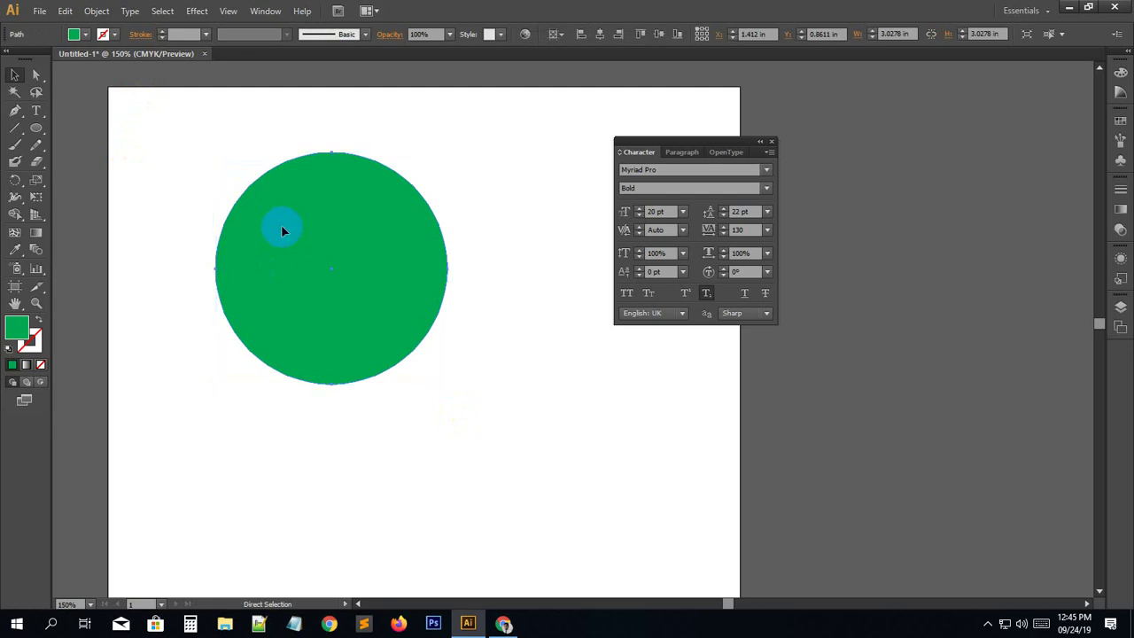
{"action": "key", "text": "v"}
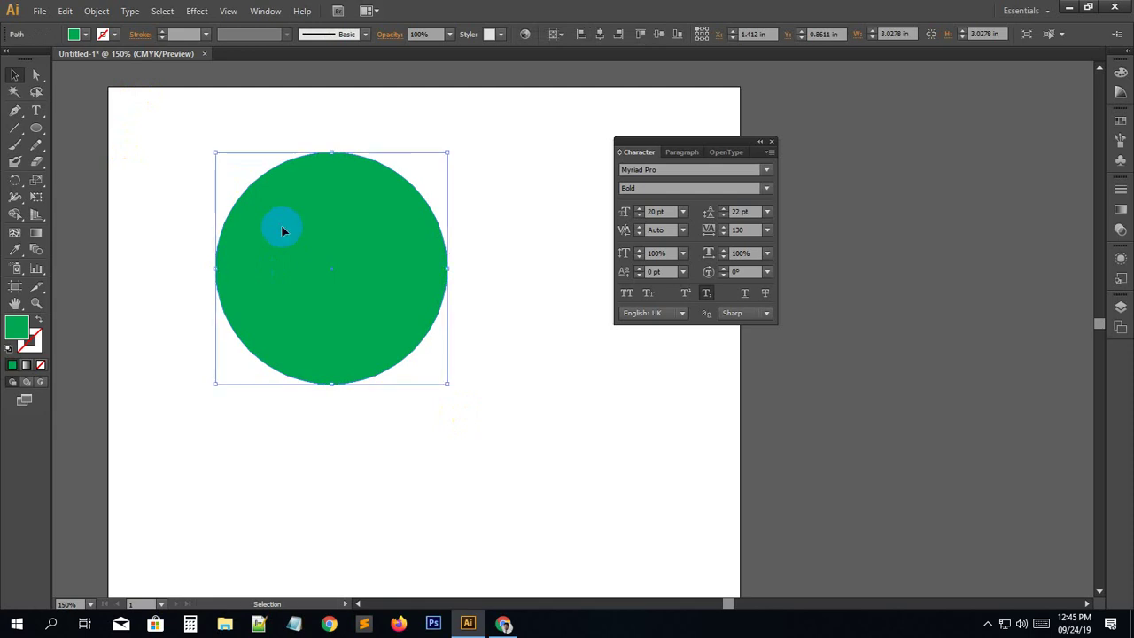
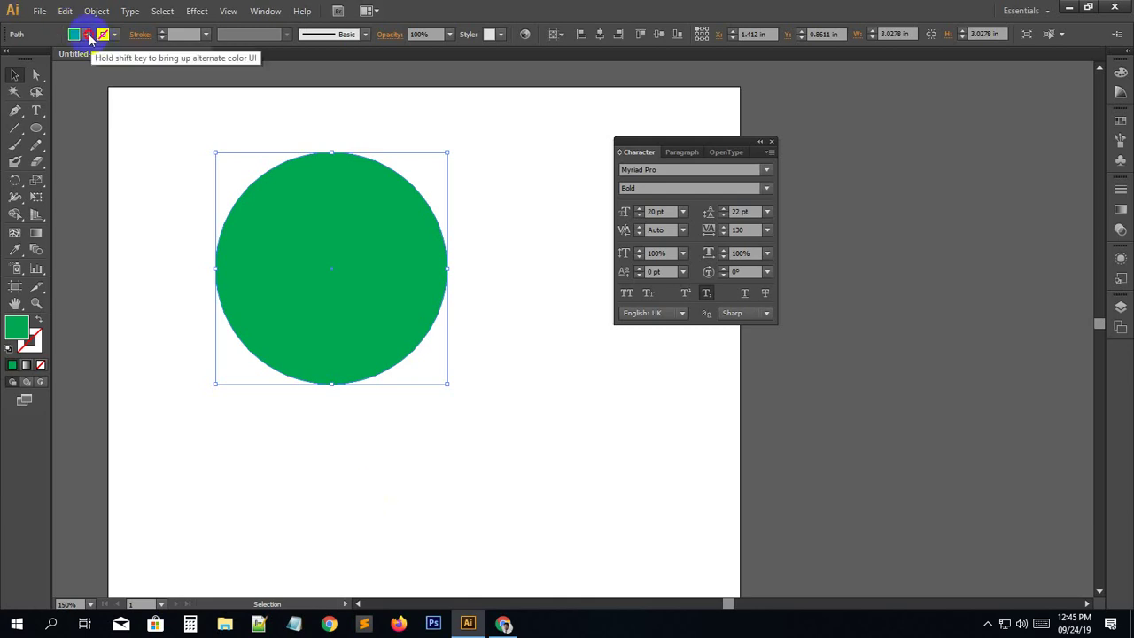
Fill the circle's in-place duplicate with red and move it down and right so it partly overlaps the green circle.
{"action": "left_click", "coordinate": [74, 34]}
{"action": "left_click", "coordinate": [48, 58]}
{"action": "left_click", "coordinate": [182, 210]}
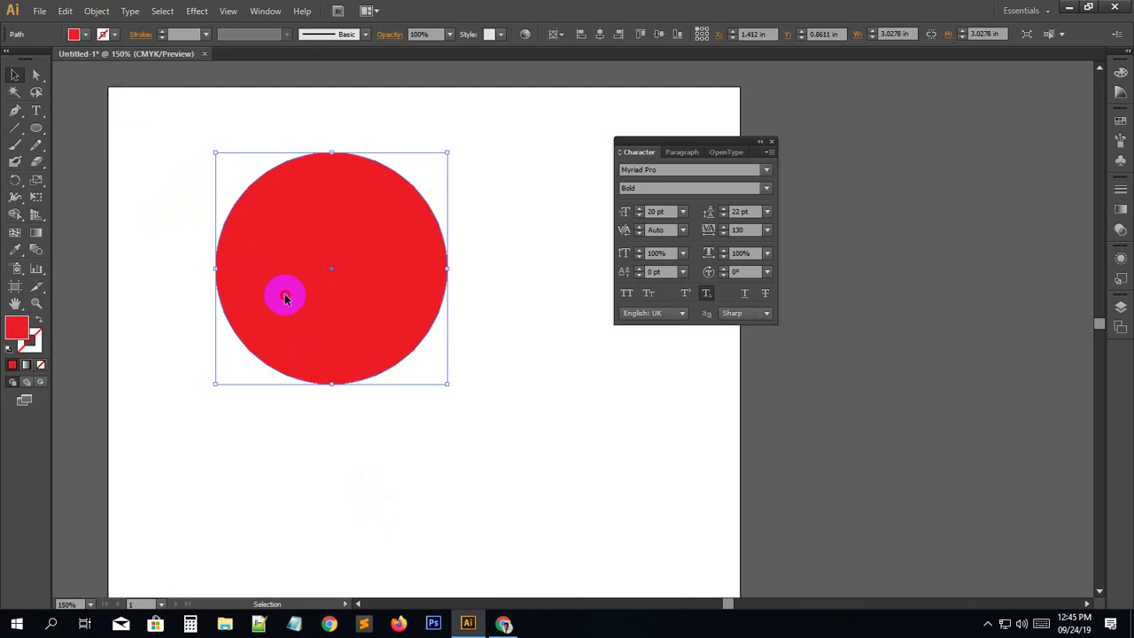
{"action": "left_click_drag", "start_coordinate": [286, 300], "coordinate": [359, 408]}
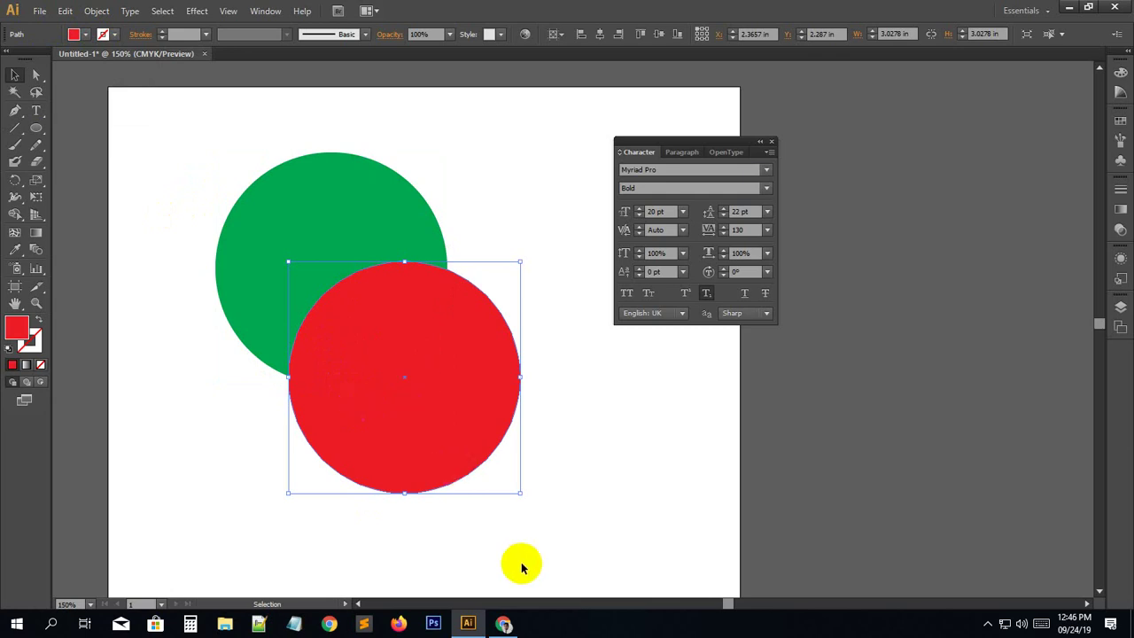
Shrink the red circle to about 1.92 in wide and place a duplicate filled with CMYK Yellow inside the green circle.
{"action": "left_click_drag", "start_coordinate": [518, 493], "coordinate": [476, 449]}
{"action": "left_click_drag", "start_coordinate": [455, 380], "coordinate": [328, 235]}
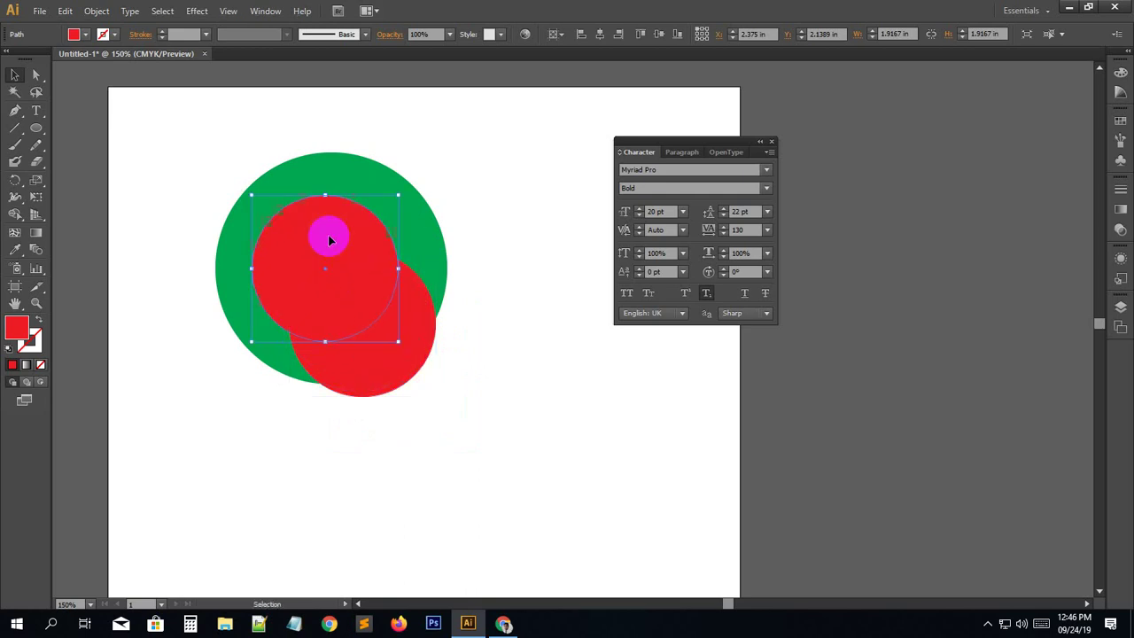
{"action": "left_click", "coordinate": [85, 34]}
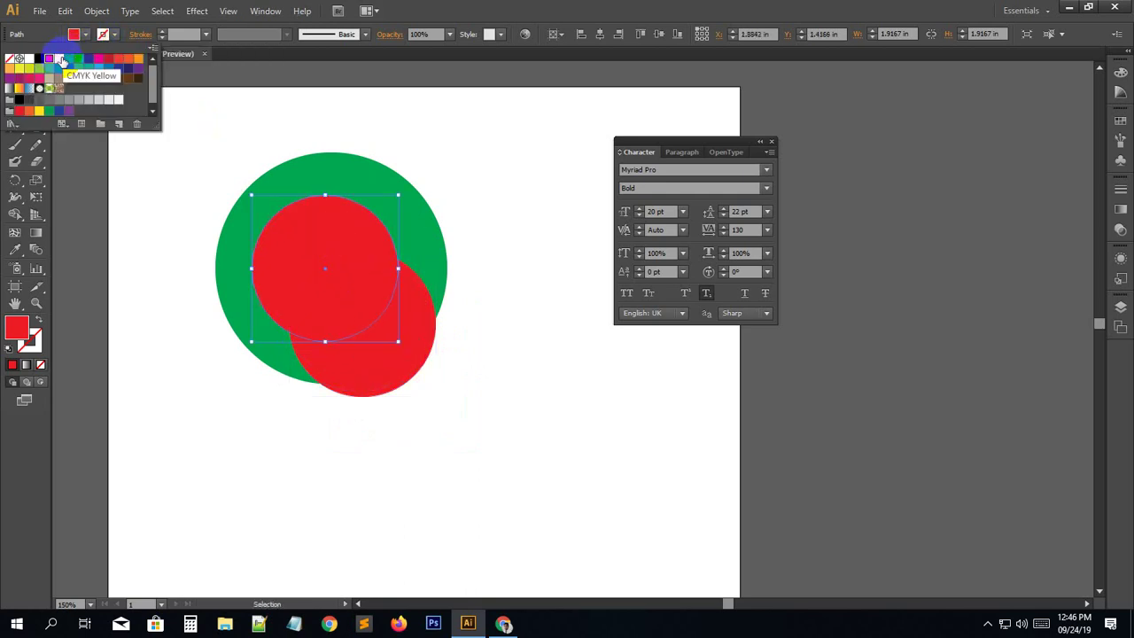
{"action": "left_click", "coordinate": [62, 67]}
{"action": "left_click", "coordinate": [443, 452]}
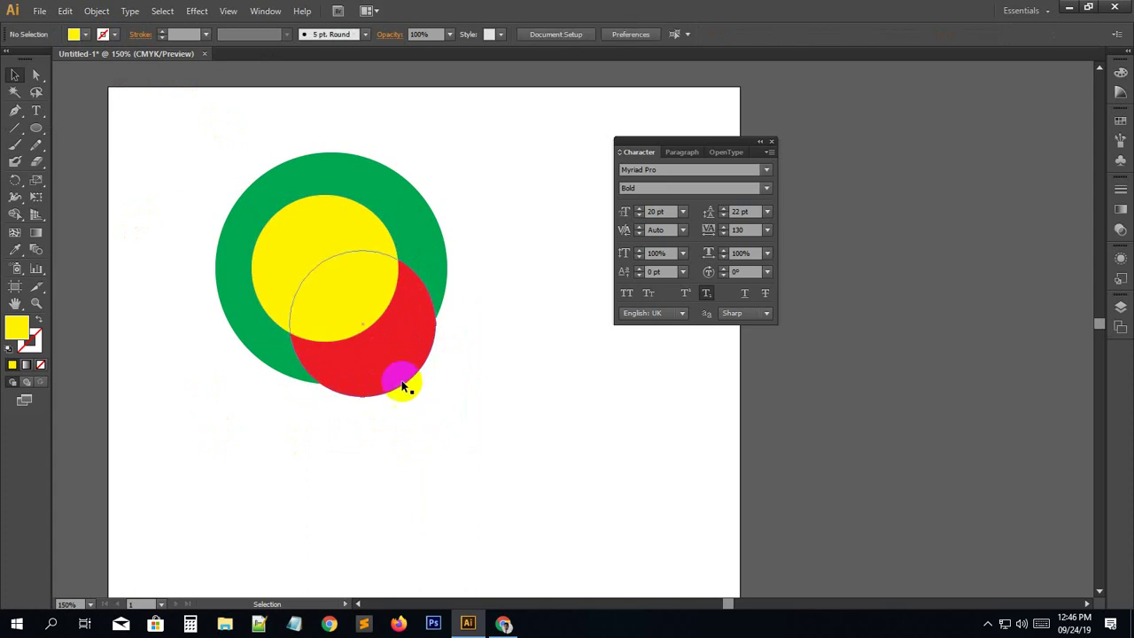
Bring the red circle to the front, above the yellow circle.
{"action": "left_click", "coordinate": [393, 361]}
{"action": "right_click", "coordinate": [393, 357]}
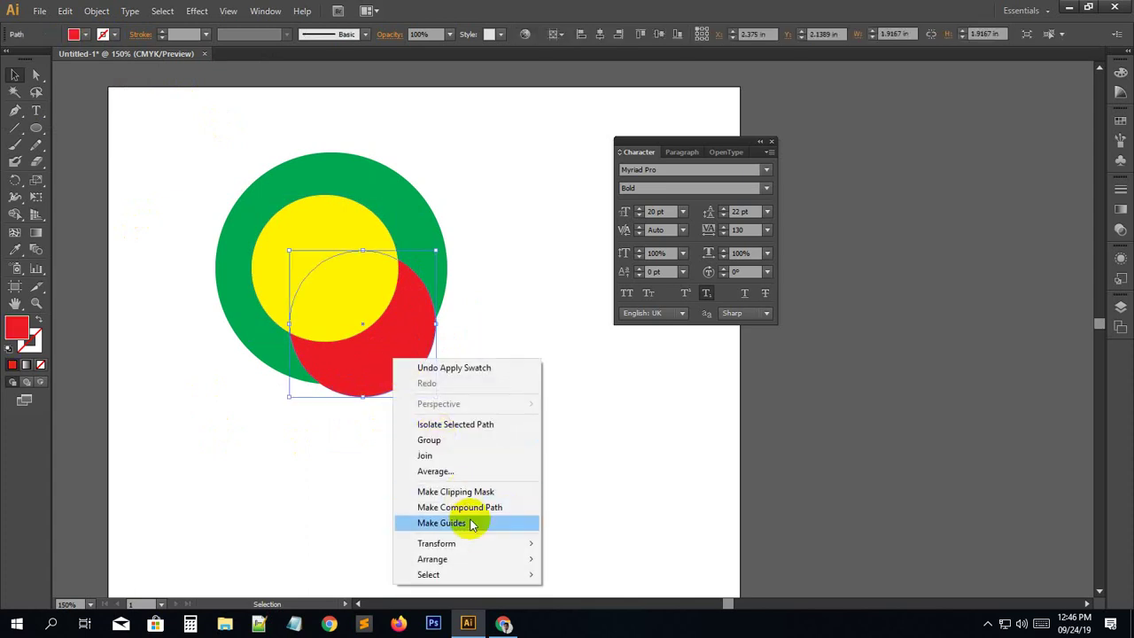
{"action": "mouse_move", "coordinate": [473, 559]}
{"action": "left_click", "coordinate": [577, 559]}
{"action": "left_click", "coordinate": [519, 446]}
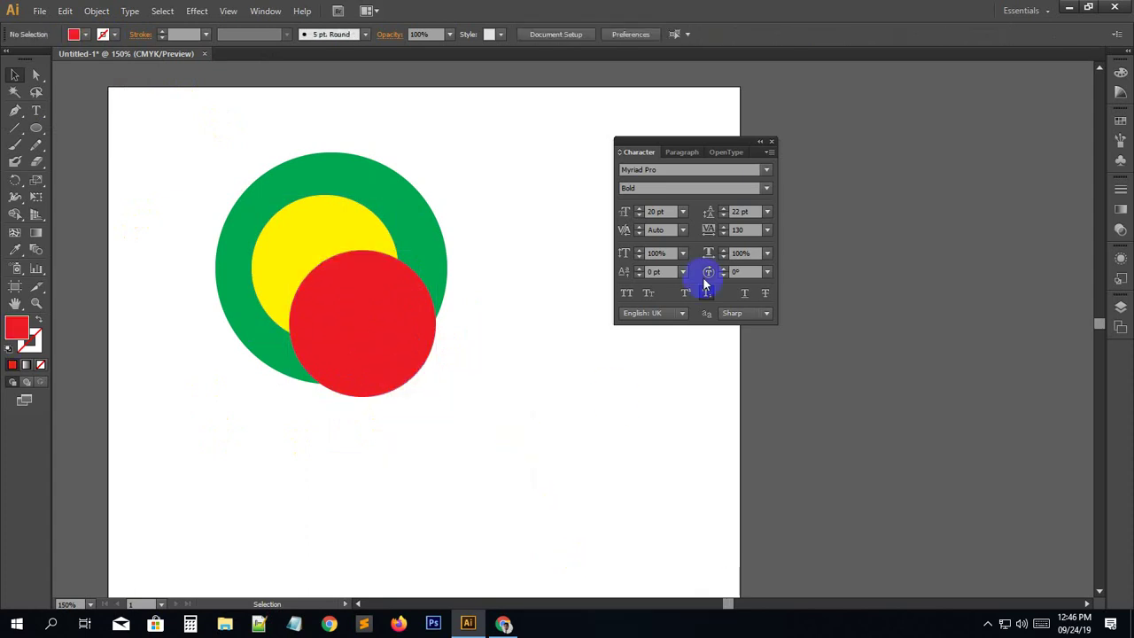
Close the Character panel and shift the yellow circle slightly down and right within the green circle.
{"action": "left_click", "coordinate": [771, 142]}
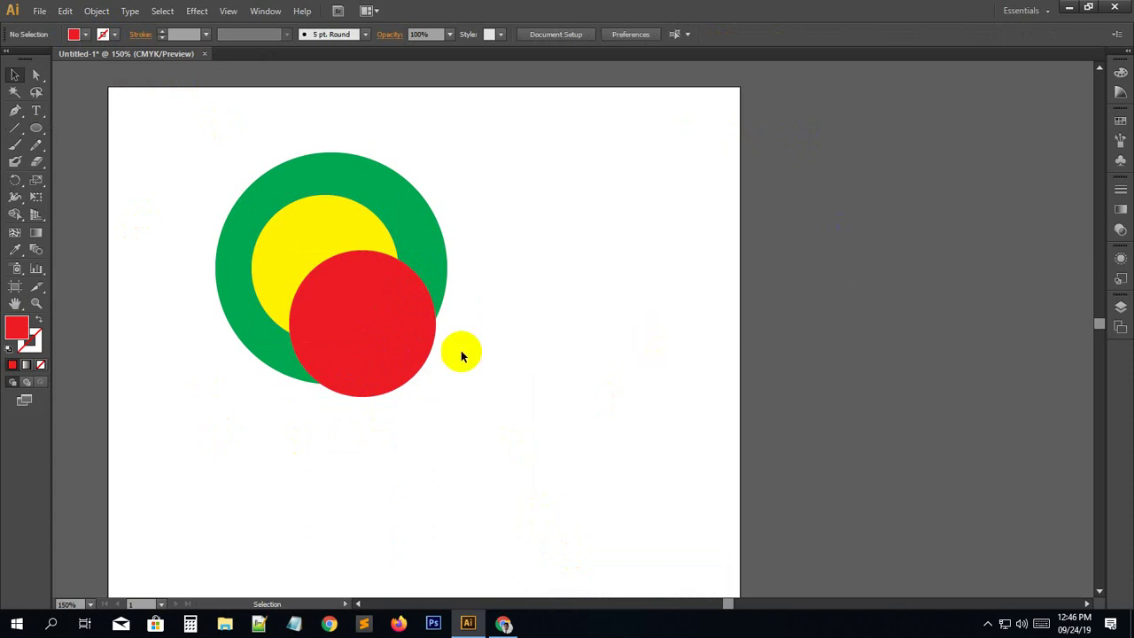
{"action": "left_click_drag", "start_coordinate": [607, 328], "coordinate": [639, 321]}
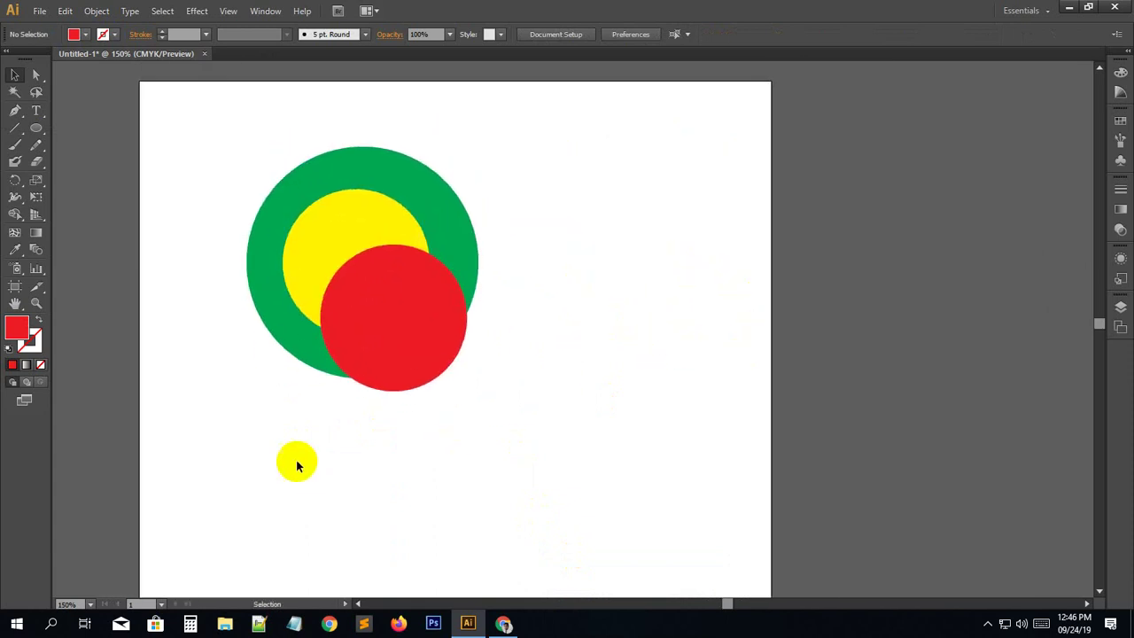
{"action": "left_click_drag", "start_coordinate": [337, 222], "coordinate": [344, 231]}
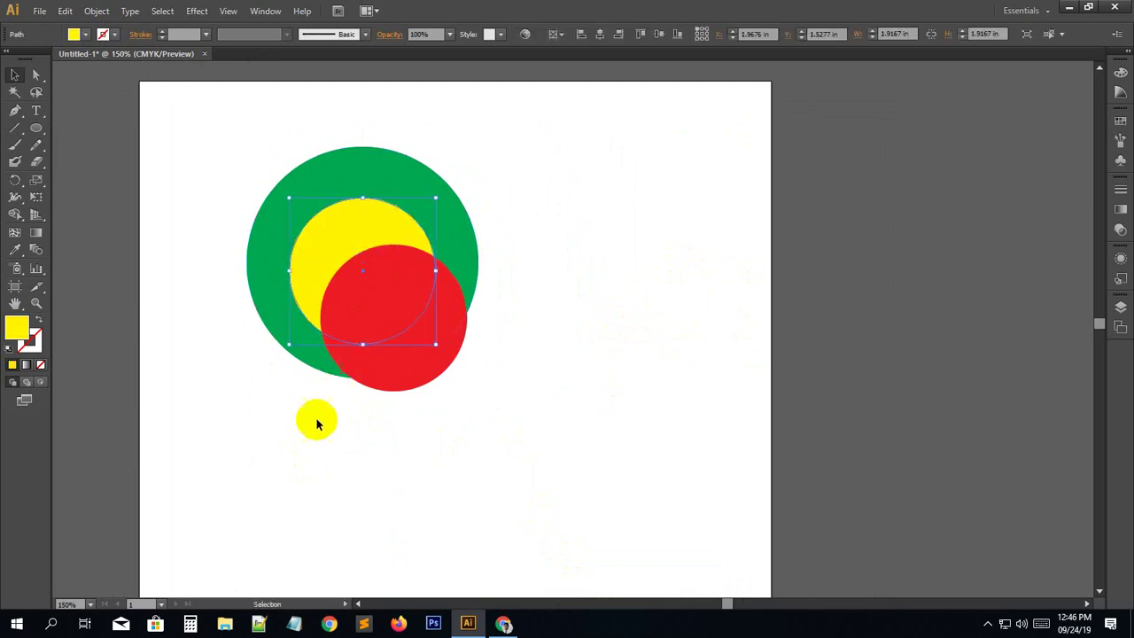
{"action": "left_click", "coordinate": [317, 424]}
{"action": "left_click_drag", "start_coordinate": [327, 293], "coordinate": [265, 209]}
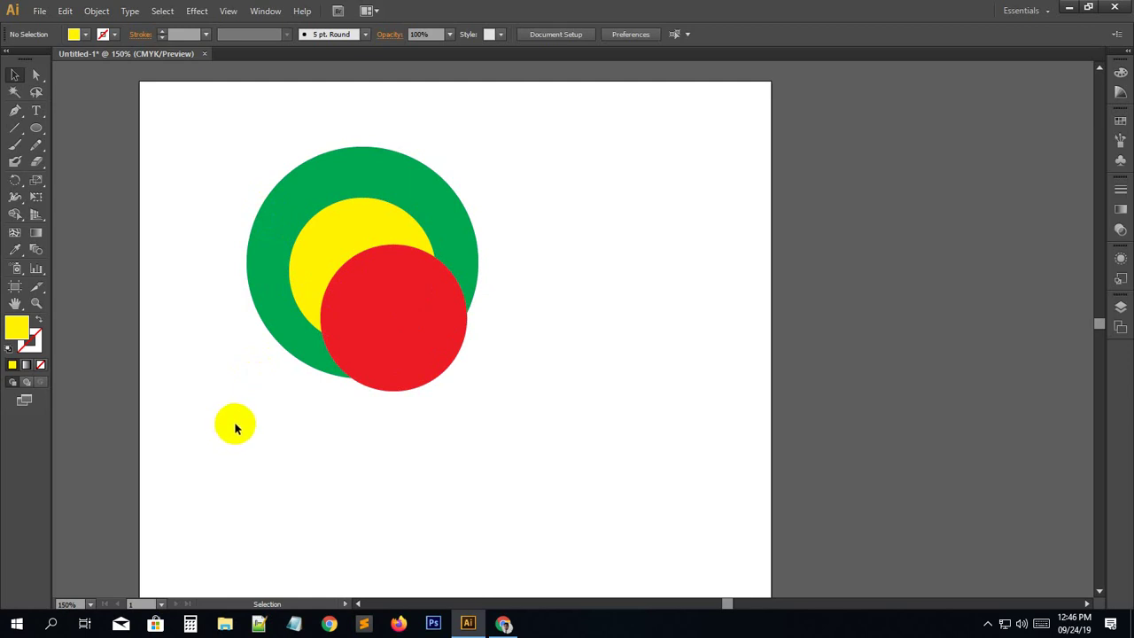
{"action": "left_click", "coordinate": [399, 349]}
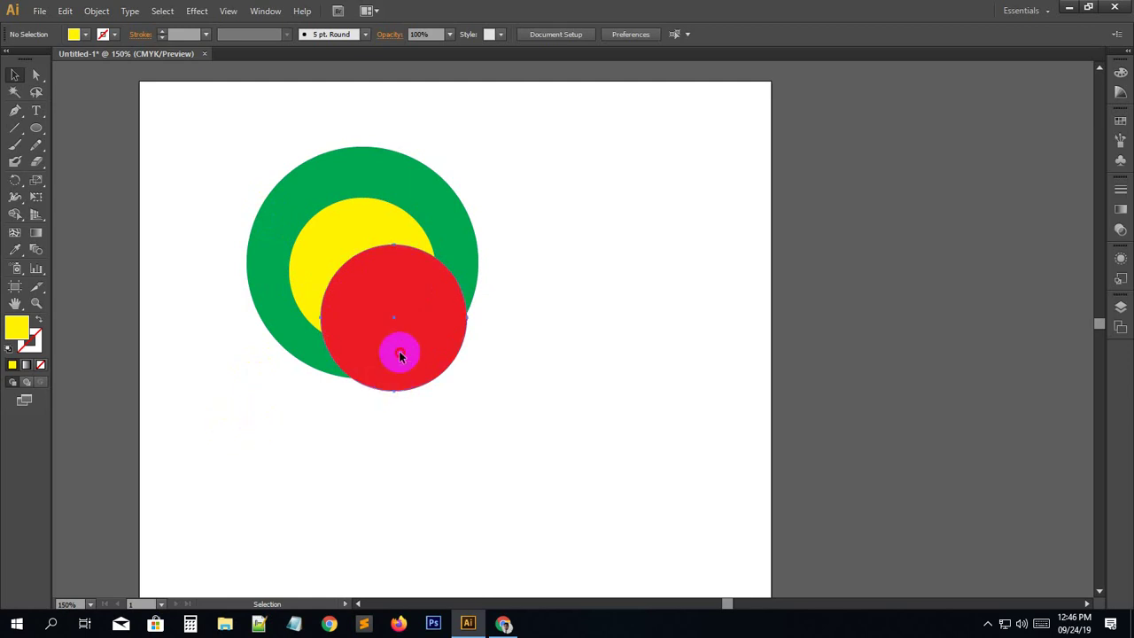
{"action": "left_click", "coordinate": [303, 263]}
{"action": "left_click", "coordinate": [261, 284]}
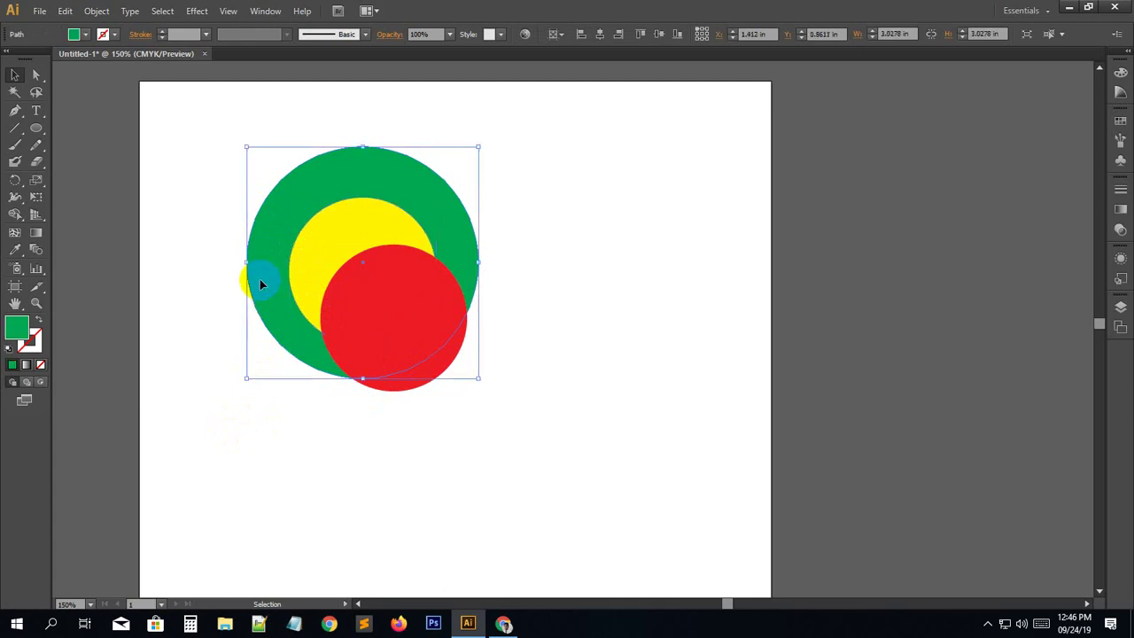
{"action": "left_click", "coordinate": [344, 468]}
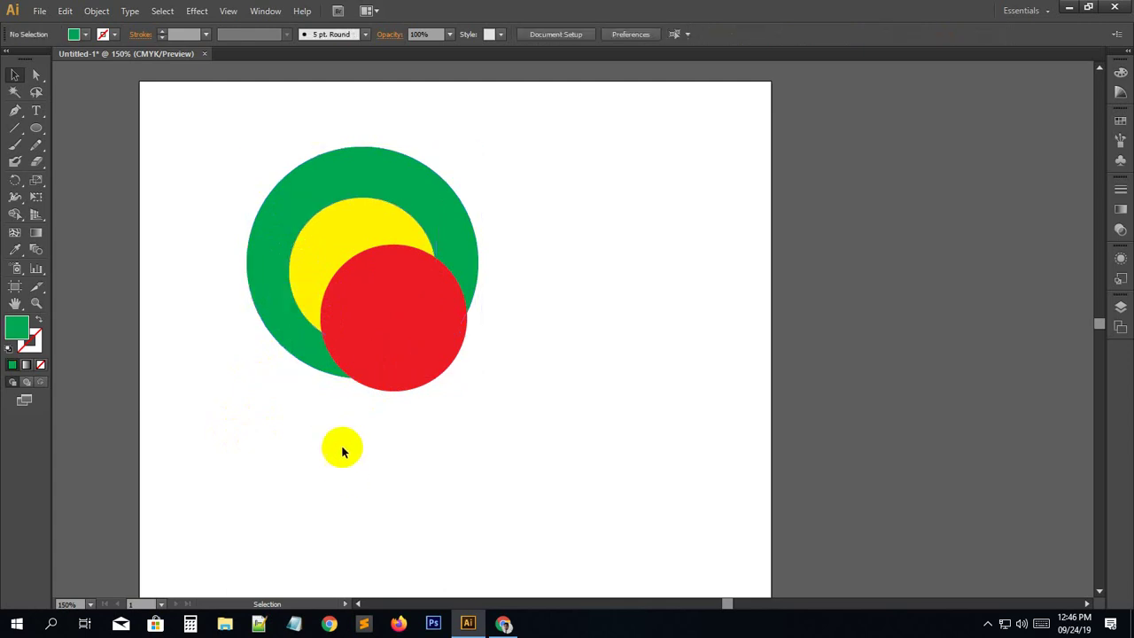
Try bringing the green circle to the front of the stack, and undo the reordering.
{"action": "left_click", "coordinate": [325, 176]}
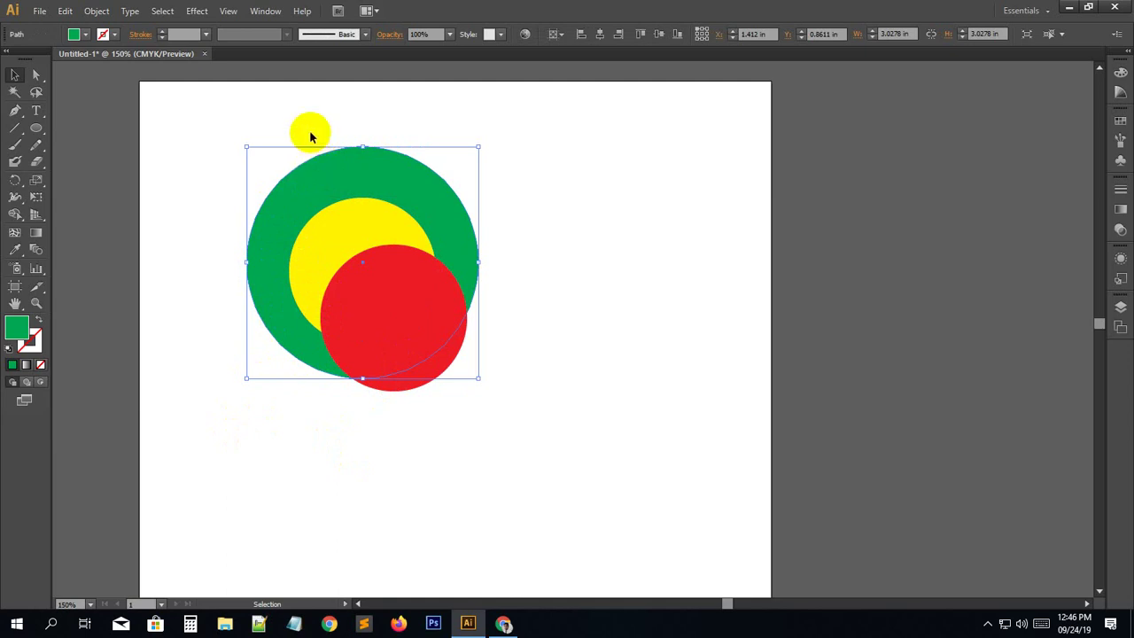
{"action": "left_click", "coordinate": [336, 165]}
{"action": "right_click", "coordinate": [361, 177]}
{"action": "mouse_move", "coordinate": [420, 380]}
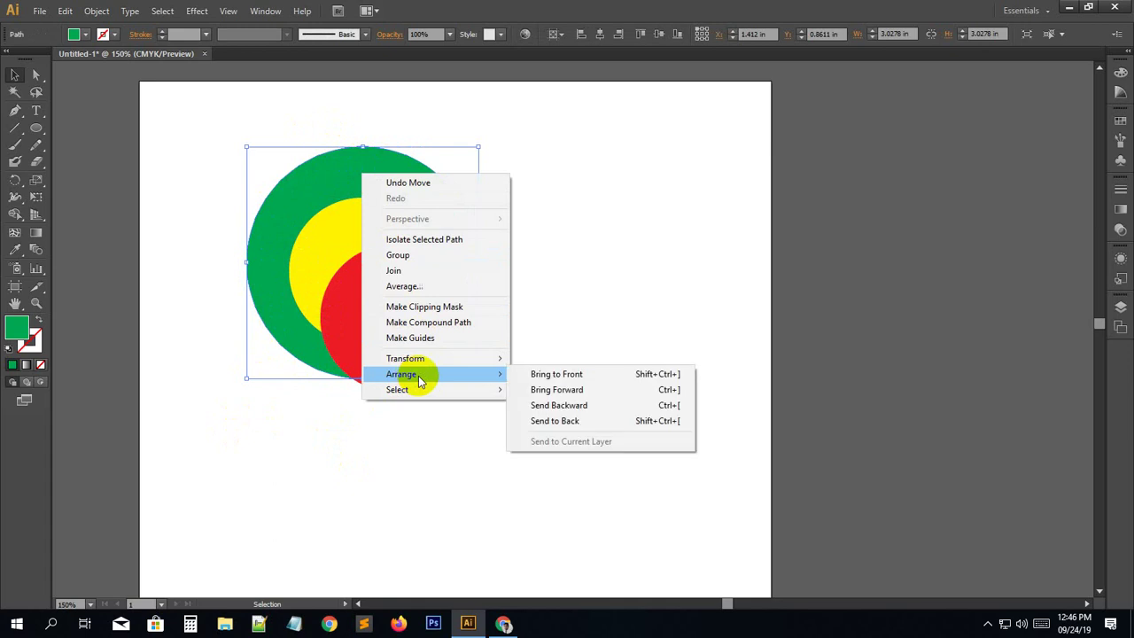
{"action": "left_click", "coordinate": [561, 375]}
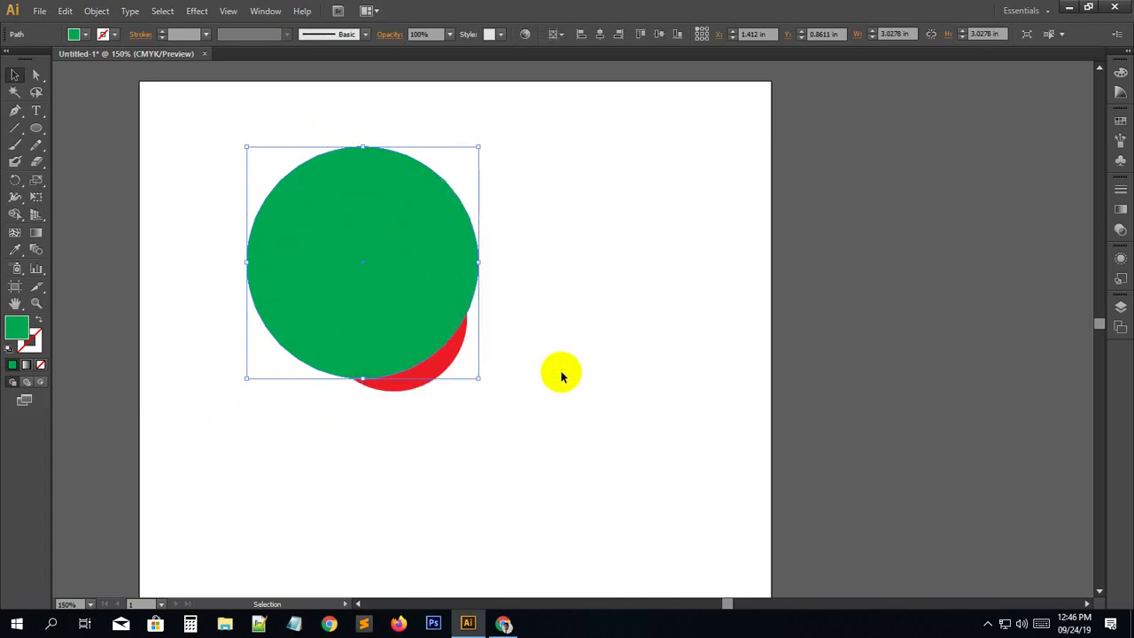
{"action": "left_click", "coordinate": [663, 255]}
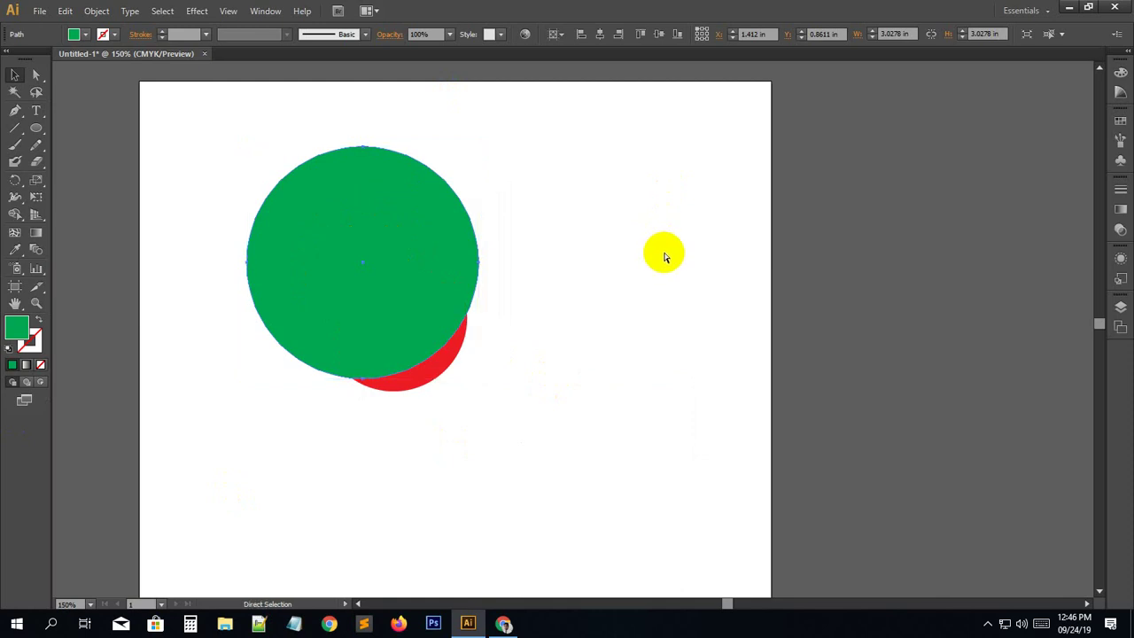
{"action": "key", "text": "ctrl+z"}
{"action": "left_click", "coordinate": [568, 354]}
Move the red circle slightly down and send it to the back of the stack.
{"action": "left_click", "coordinate": [376, 316]}
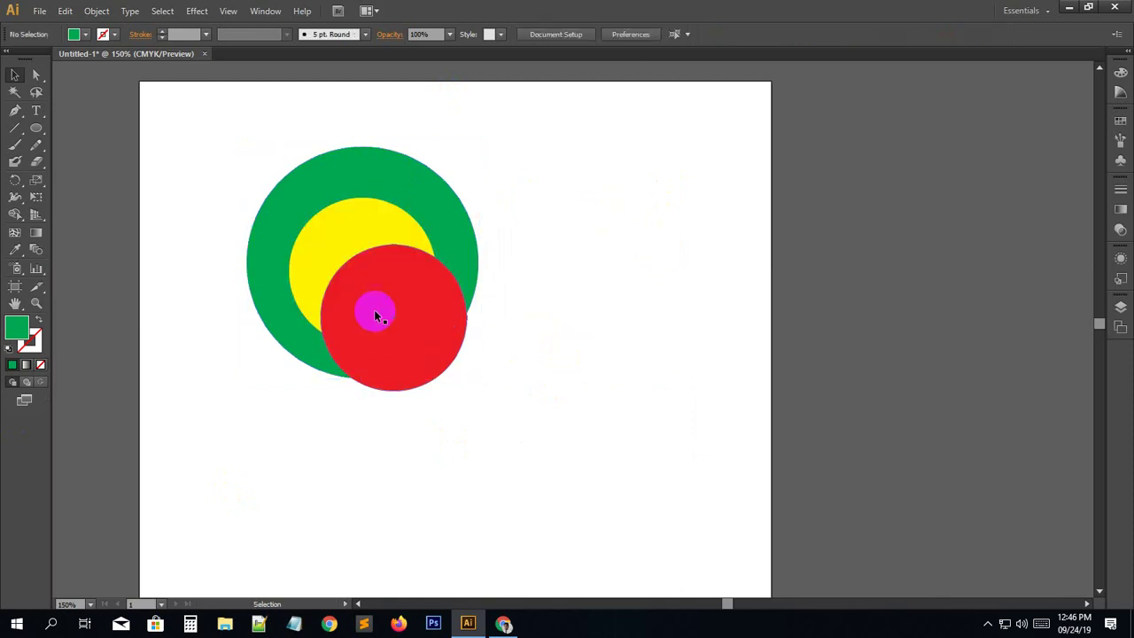
{"action": "left_click_drag", "start_coordinate": [357, 342], "coordinate": [364, 373]}
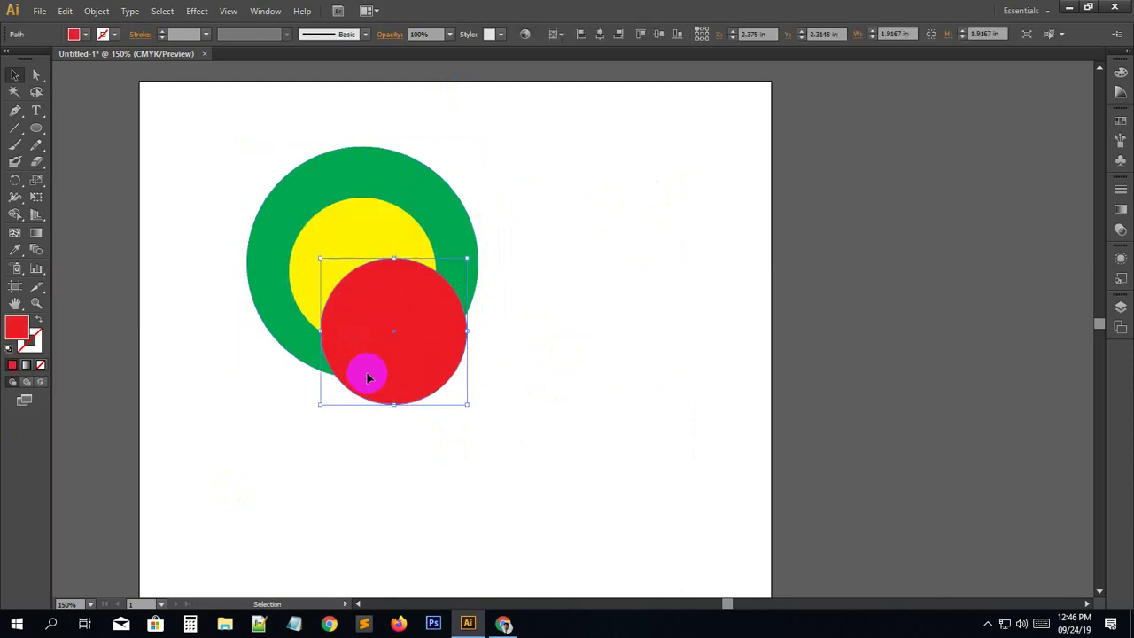
{"action": "right_click", "coordinate": [369, 377]}
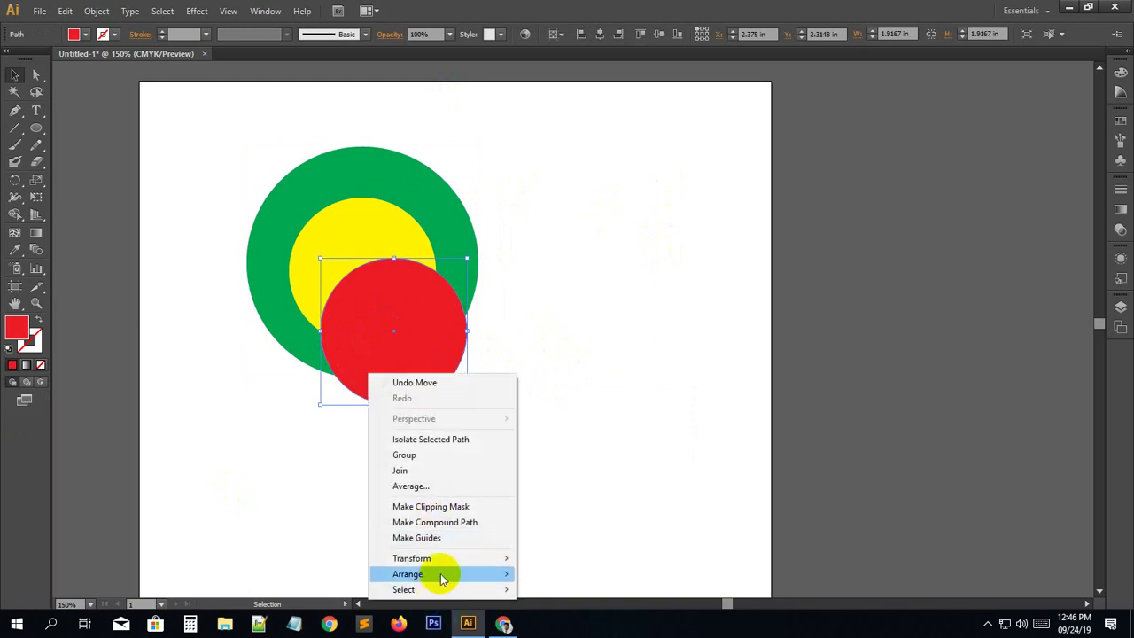
{"action": "mouse_move", "coordinate": [440, 573]}
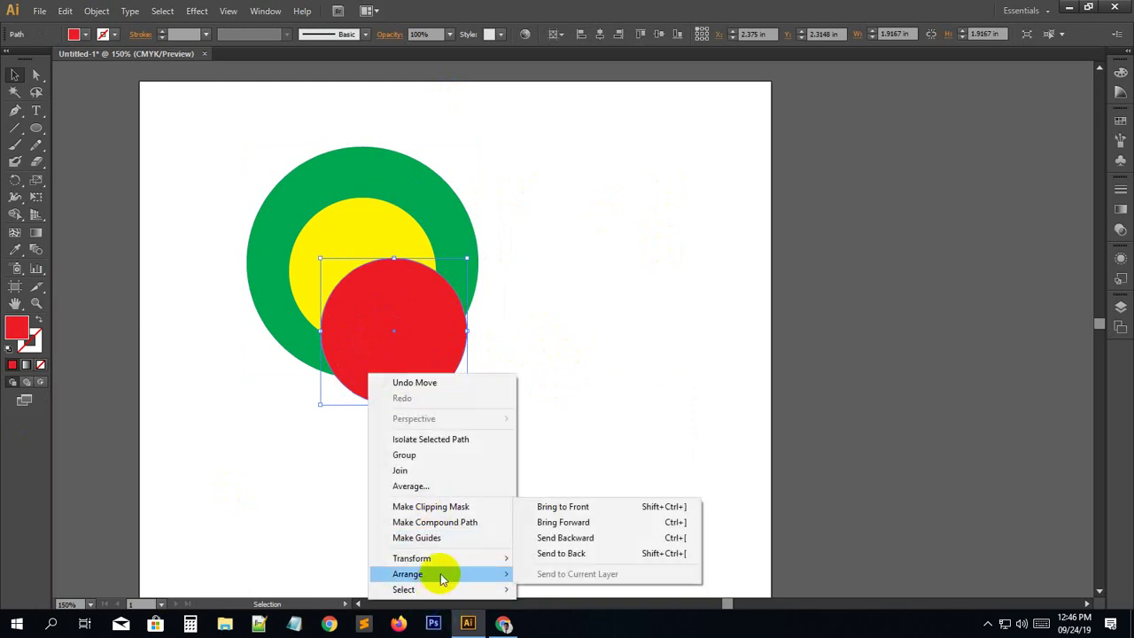
{"action": "left_click", "coordinate": [576, 556]}
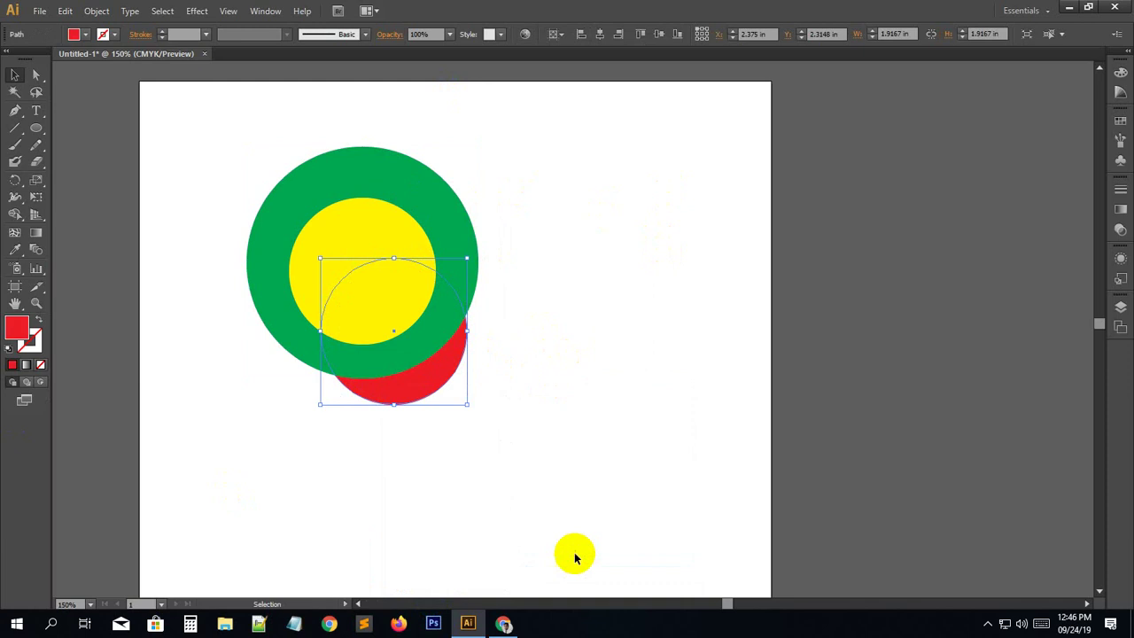
{"action": "left_click", "coordinate": [567, 438]}
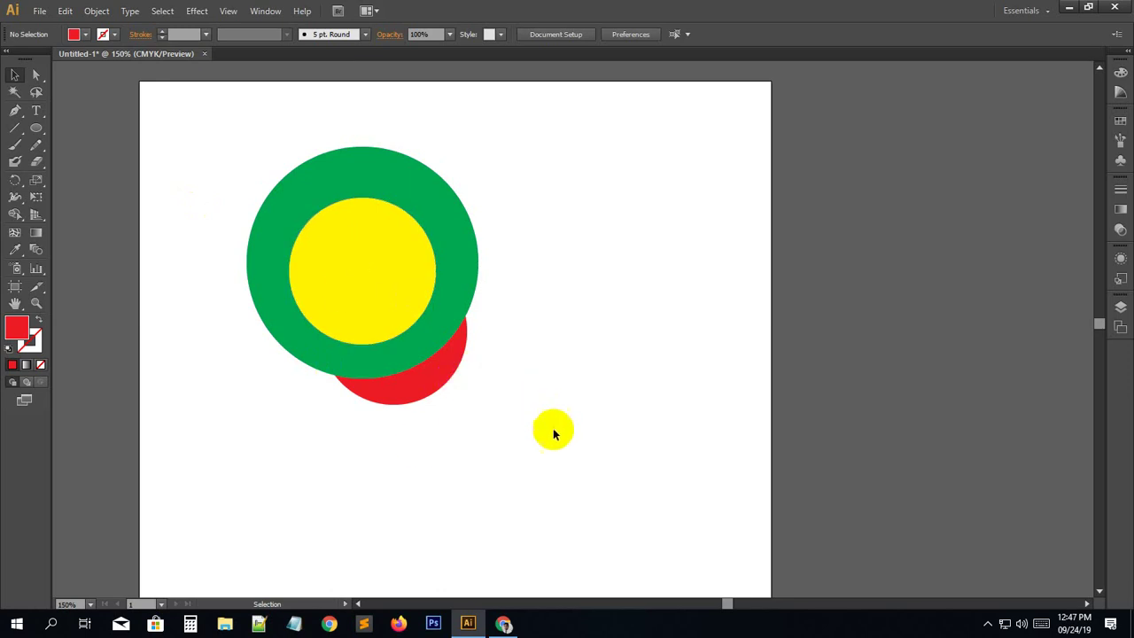
Check the circles' stacking by selecting each one, and undo the red circle's send-to-back and move.
{"action": "left_click", "coordinate": [442, 380]}
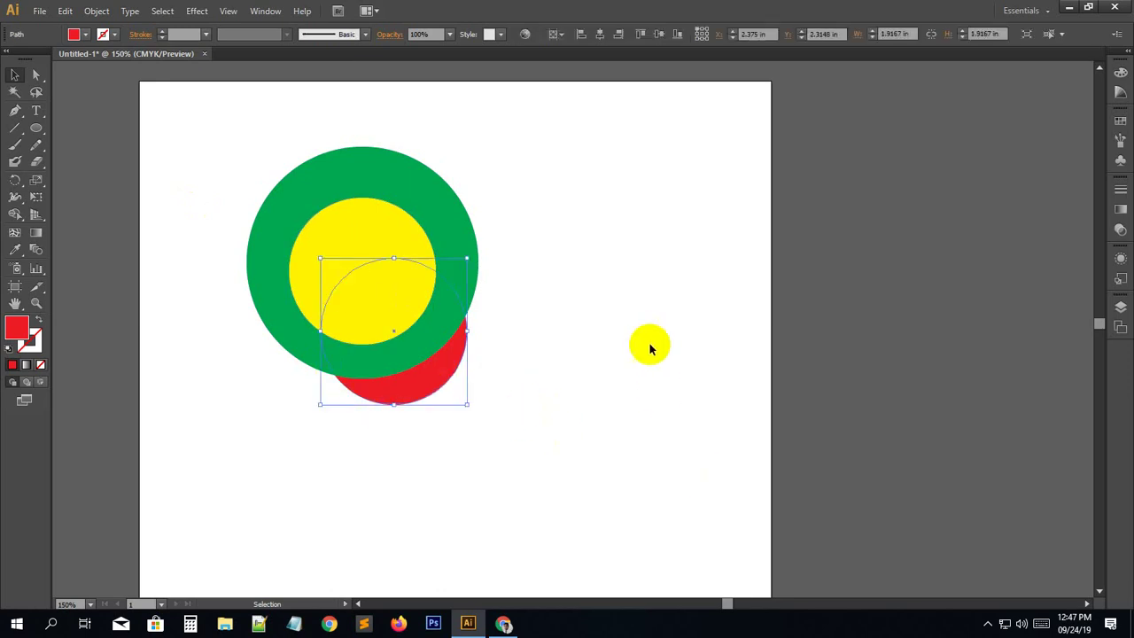
{"action": "left_click", "coordinate": [443, 203]}
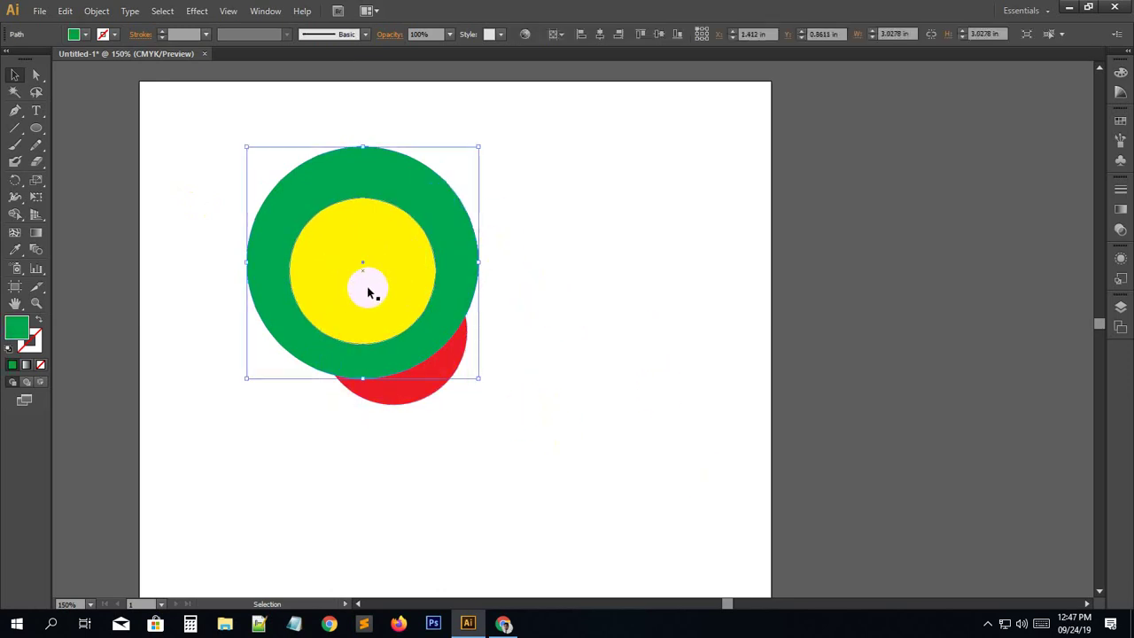
{"action": "left_click", "coordinate": [369, 292]}
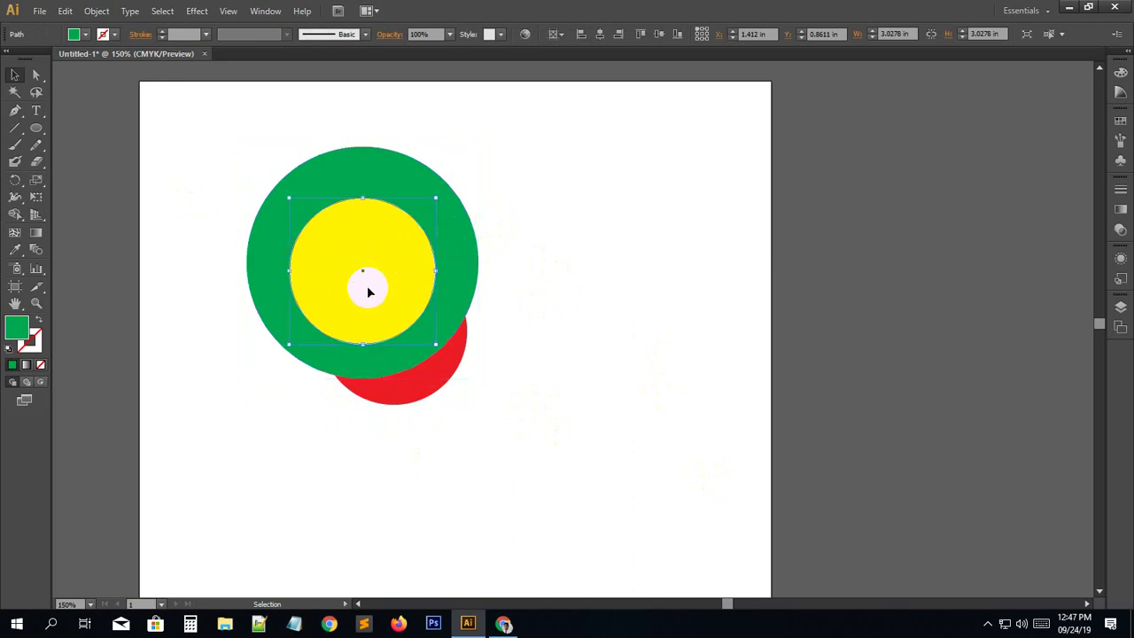
{"action": "left_click", "coordinate": [565, 422]}
{"action": "key", "text": "ctrl+z"}
{"action": "key", "text": "ctrl+z"}
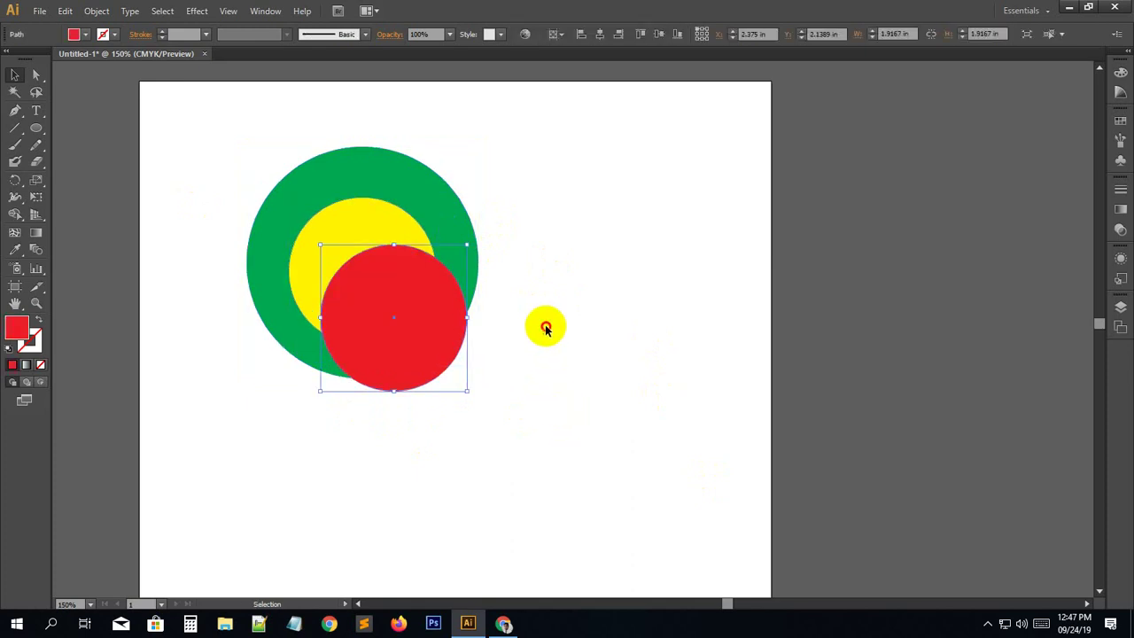
Send the red circle backward one level so it sits beneath the yellow circle.
{"action": "left_click", "coordinate": [502, 304]}
{"action": "left_click", "coordinate": [352, 321]}
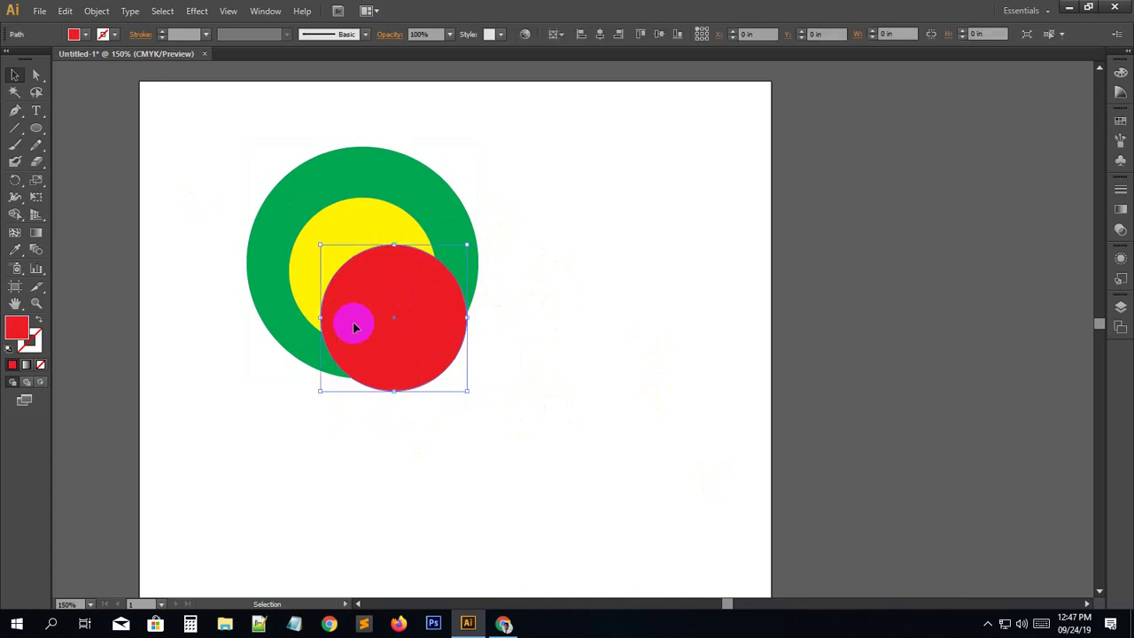
{"action": "left_click", "coordinate": [420, 453]}
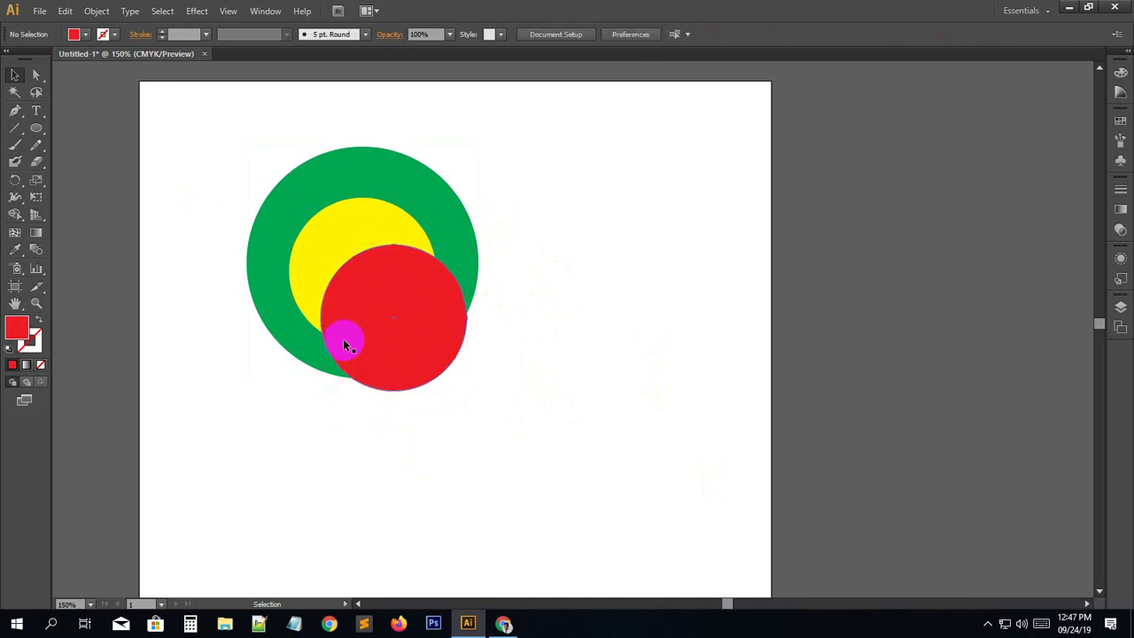
{"action": "right_click", "coordinate": [359, 337]}
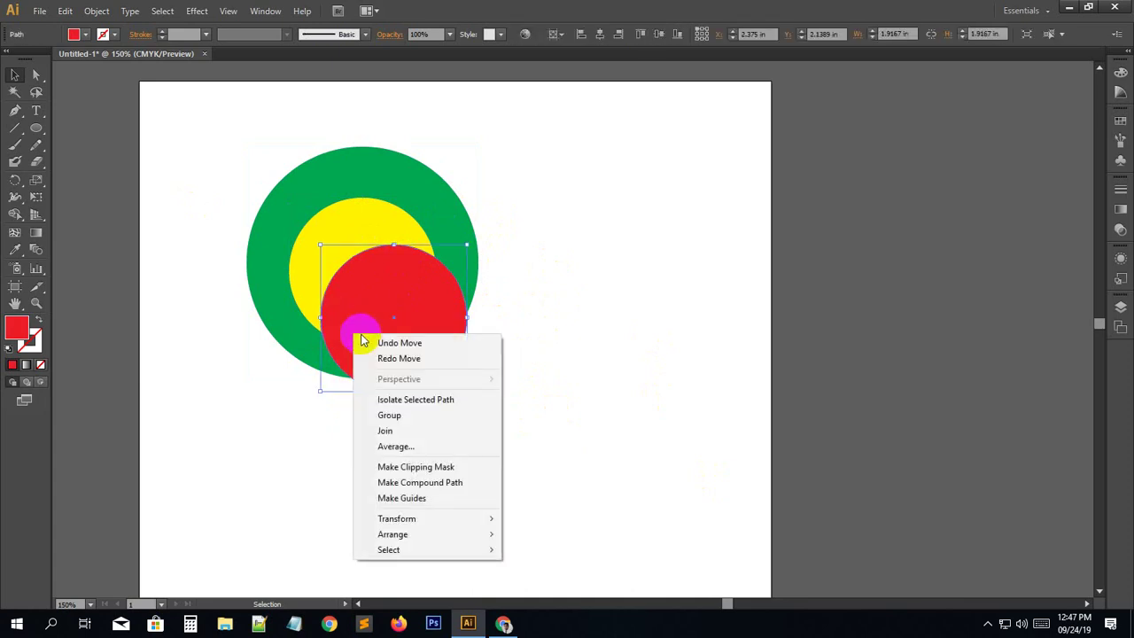
{"action": "mouse_move", "coordinate": [417, 531]}
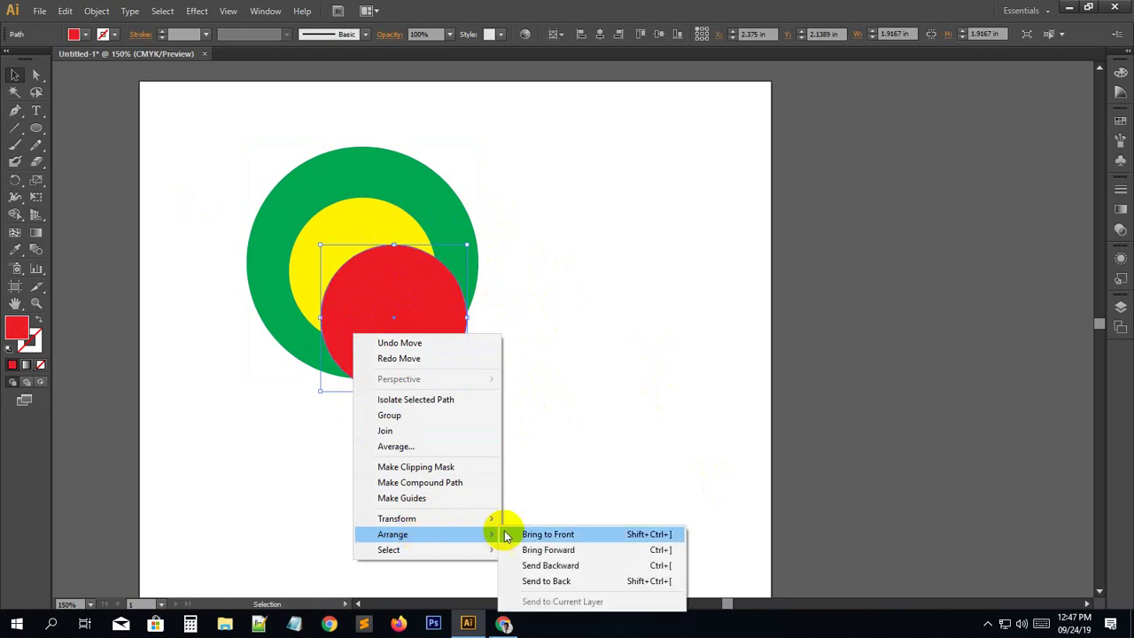
{"action": "left_click", "coordinate": [567, 567]}
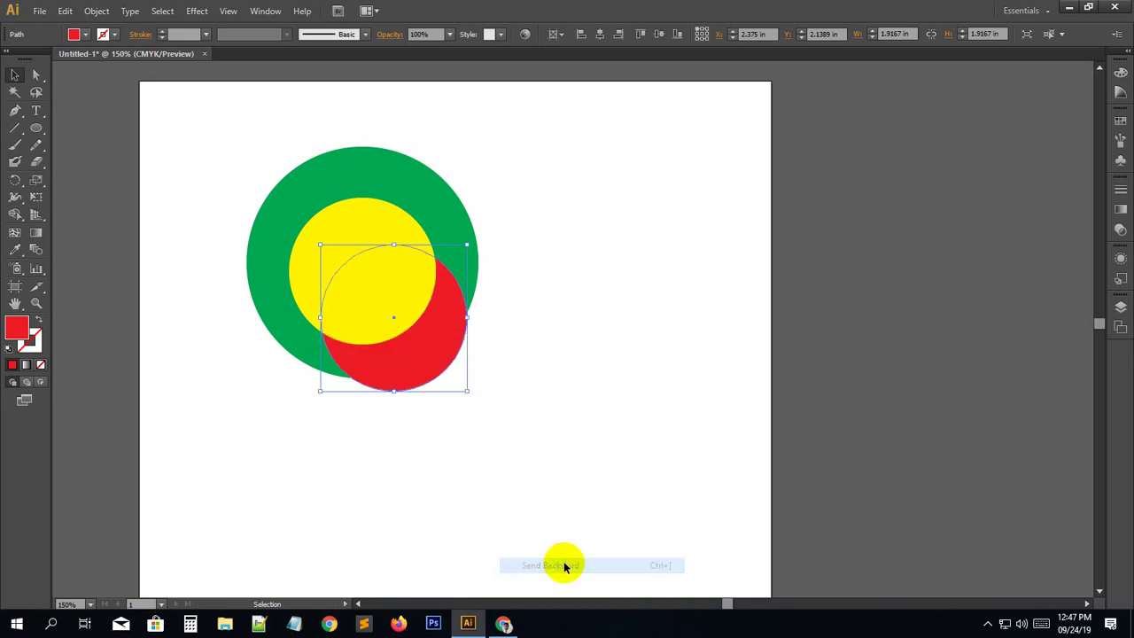
{"action": "left_click", "coordinate": [564, 429]}
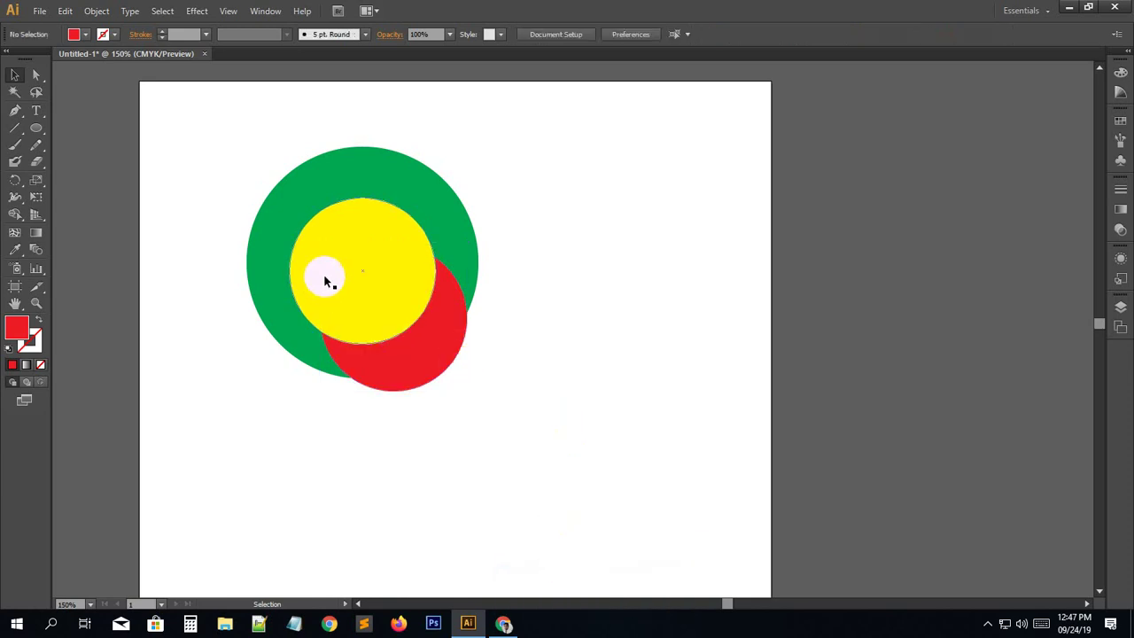
Send the red circle backward another level, placing it behind the green circle.
{"action": "right_click", "coordinate": [401, 377]}
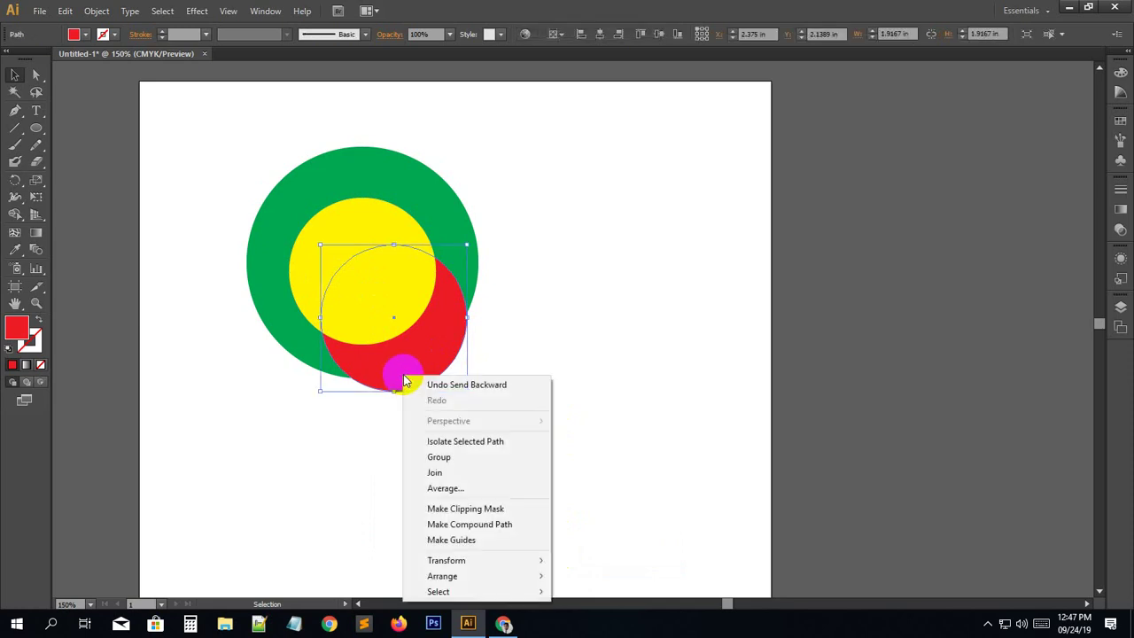
{"action": "mouse_move", "coordinate": [488, 576]}
{"action": "left_click", "coordinate": [619, 541]}
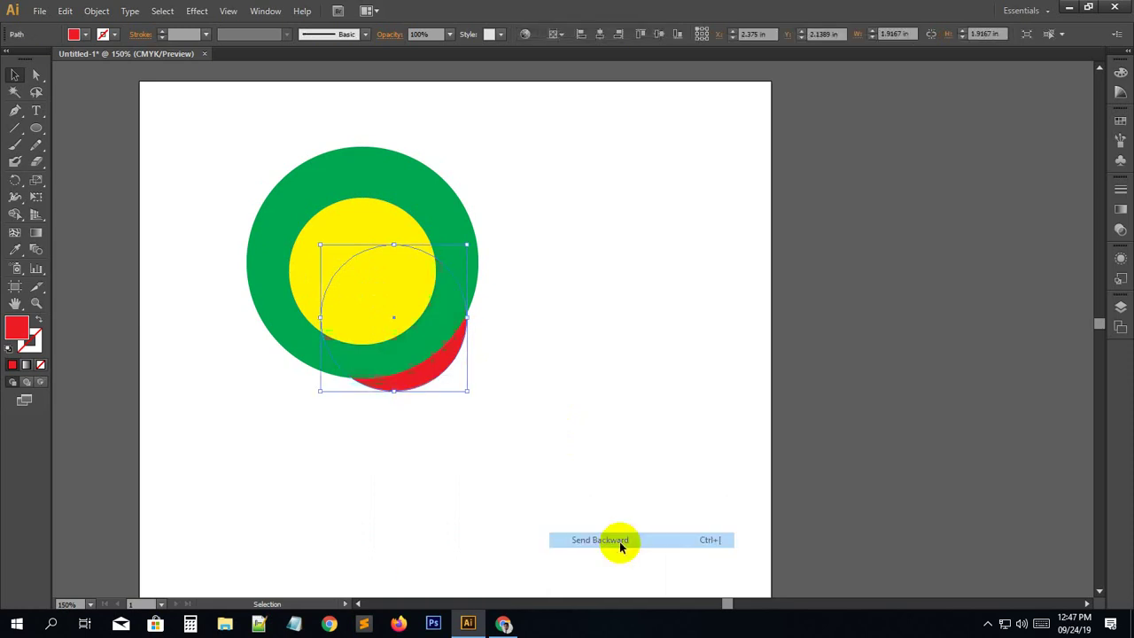
{"action": "left_click", "coordinate": [577, 404]}
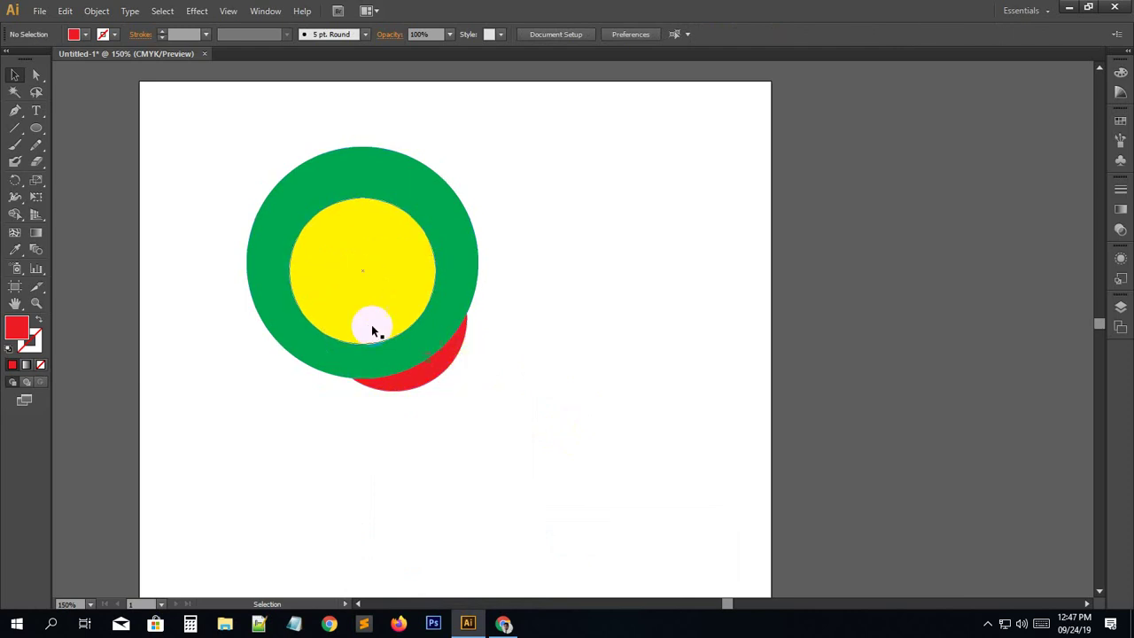
Delete the green, yellow and red circles from the artboard.
{"action": "right_click", "coordinate": [423, 373]}
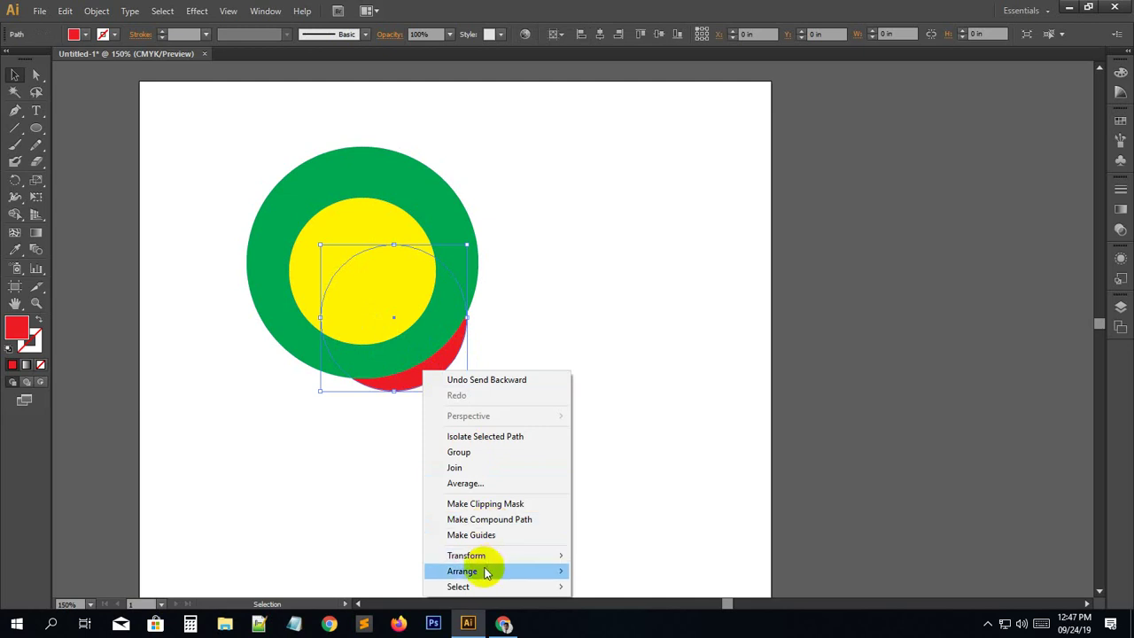
{"action": "mouse_move", "coordinate": [486, 572]}
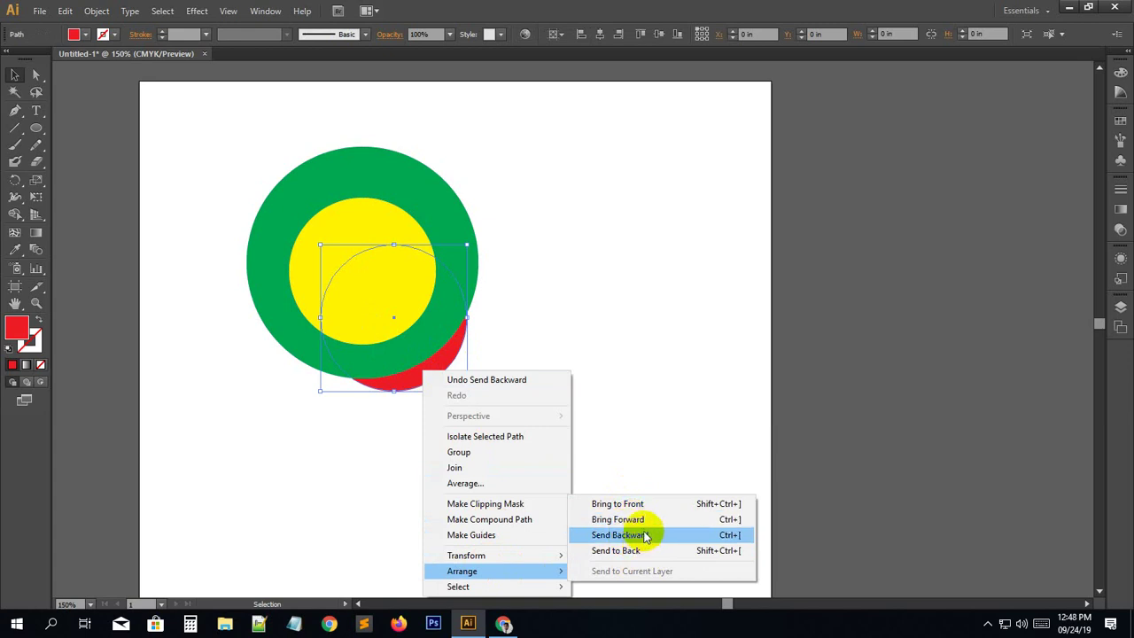
{"action": "left_click", "coordinate": [310, 454]}
{"action": "left_click_drag", "start_coordinate": [242, 114], "coordinate": [651, 457]}
{"action": "key", "text": "Delete"}
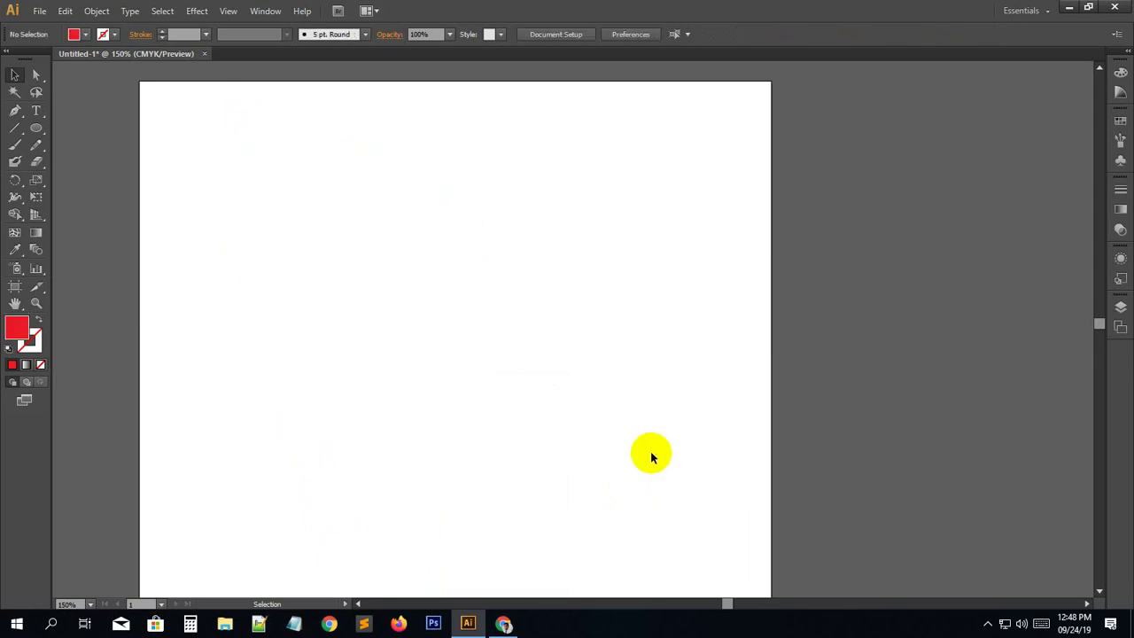
Draw a tall red rectangle about 0.56 in wide and 1.88 in high near the artboard's upper left.
{"action": "left_click_drag", "start_coordinate": [36, 133], "coordinate": [76, 124]}
{"action": "left_click_drag", "start_coordinate": [212, 147], "coordinate": [254, 291]}
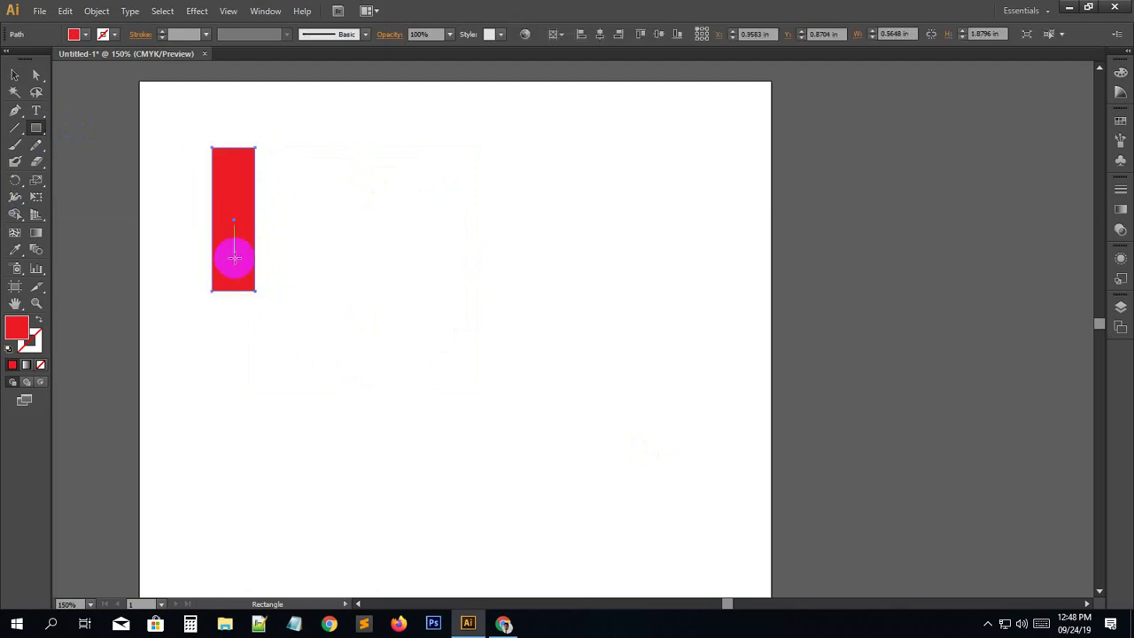
{"action": "left_click", "coordinate": [14, 74]}
{"action": "left_click", "coordinate": [241, 263]}
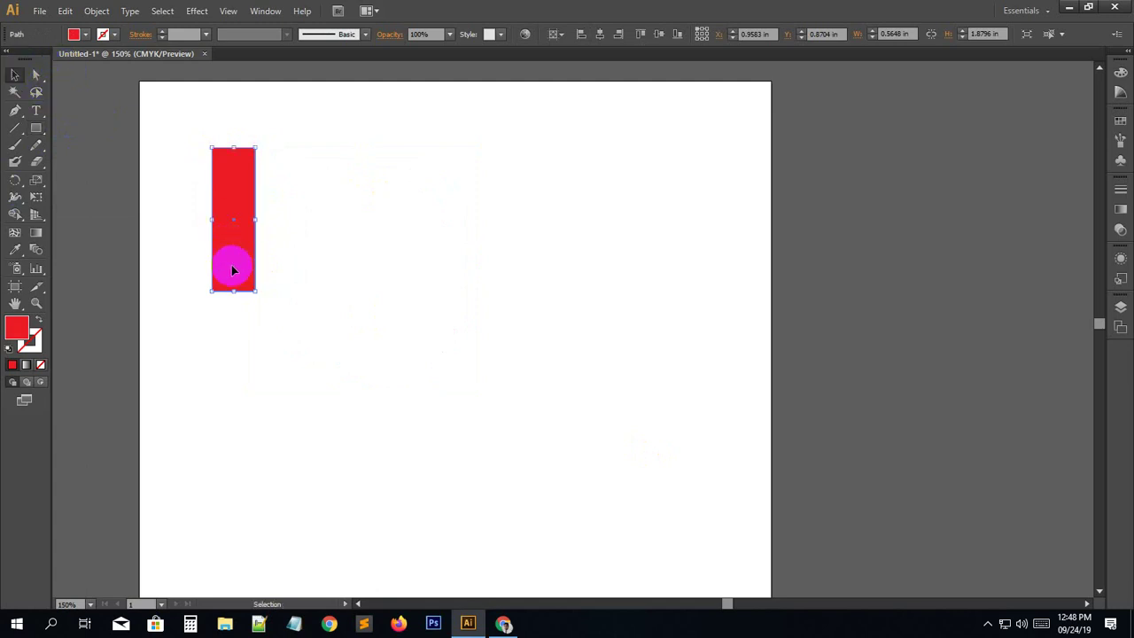
Place four staggered copies beside the tall rectangle, shortening two to about 1.15 in, one to 0.69 in and the last to 0.34 in.
{"action": "left_click_drag", "start_coordinate": [234, 271], "coordinate": [295, 278]}
{"action": "left_click_drag", "start_coordinate": [296, 147], "coordinate": [306, 204]}
{"action": "left_click_drag", "start_coordinate": [304, 221], "coordinate": [541, 264]}
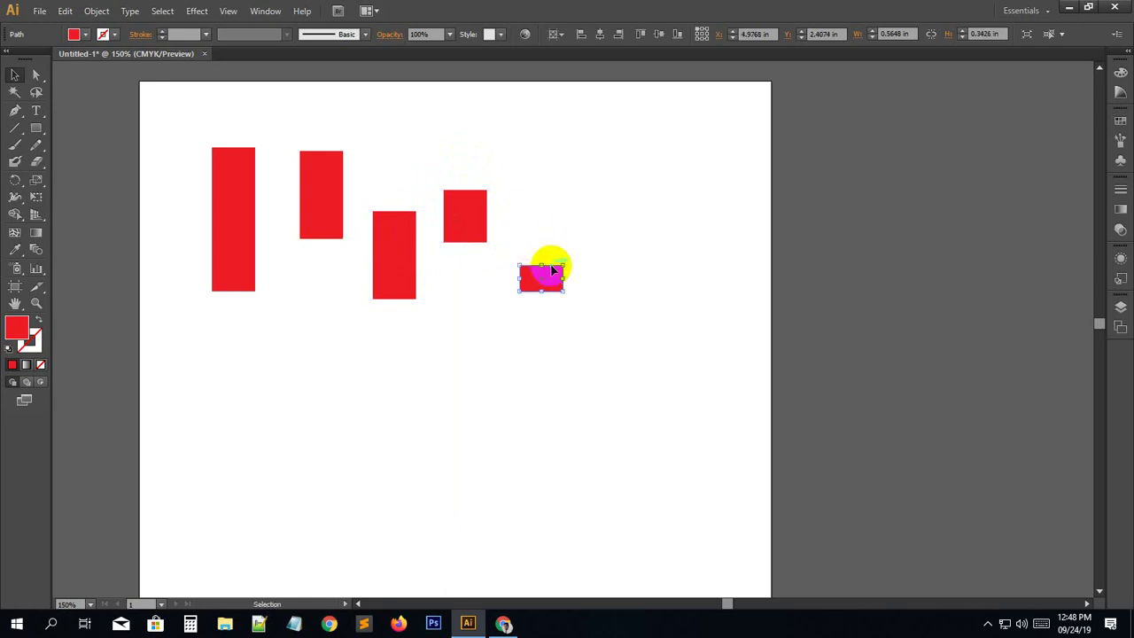
Fill the second rectangle from the left with dark blue and the third with orange.
{"action": "left_click", "coordinate": [304, 197]}
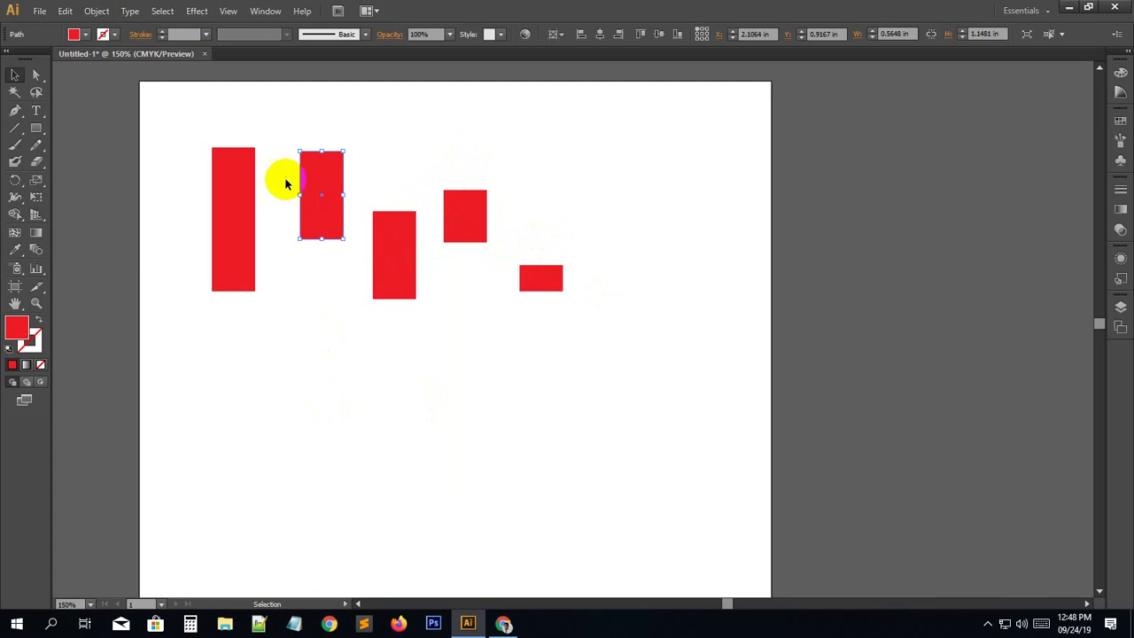
{"action": "left_click", "coordinate": [86, 35]}
{"action": "left_click", "coordinate": [88, 58]}
{"action": "left_click", "coordinate": [398, 324]}
{"action": "left_click", "coordinate": [397, 282]}
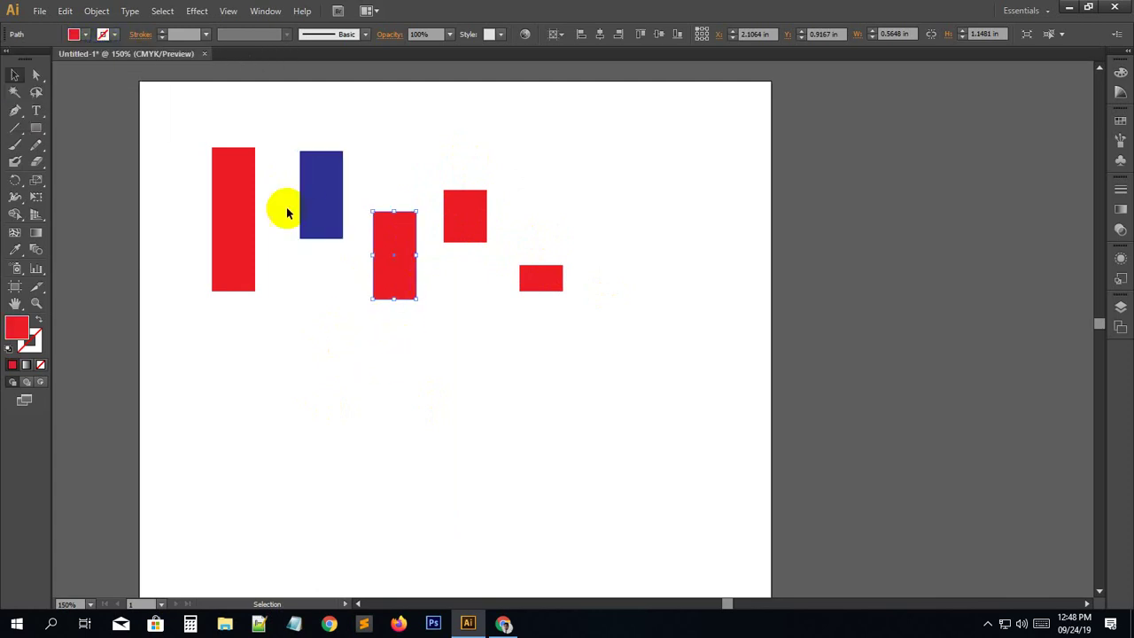
{"action": "left_click", "coordinate": [84, 35]}
{"action": "left_click", "coordinate": [34, 70]}
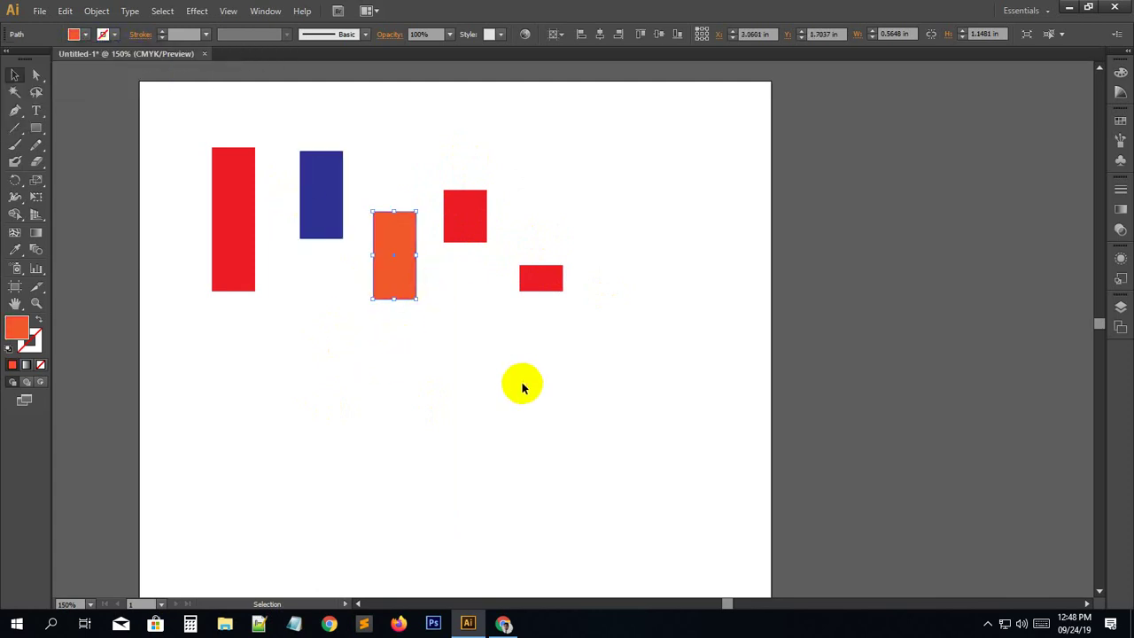
Fill the fourth rectangle with magenta and the smallest one with green.
{"action": "left_click", "coordinate": [460, 232]}
{"action": "left_click", "coordinate": [86, 35]}
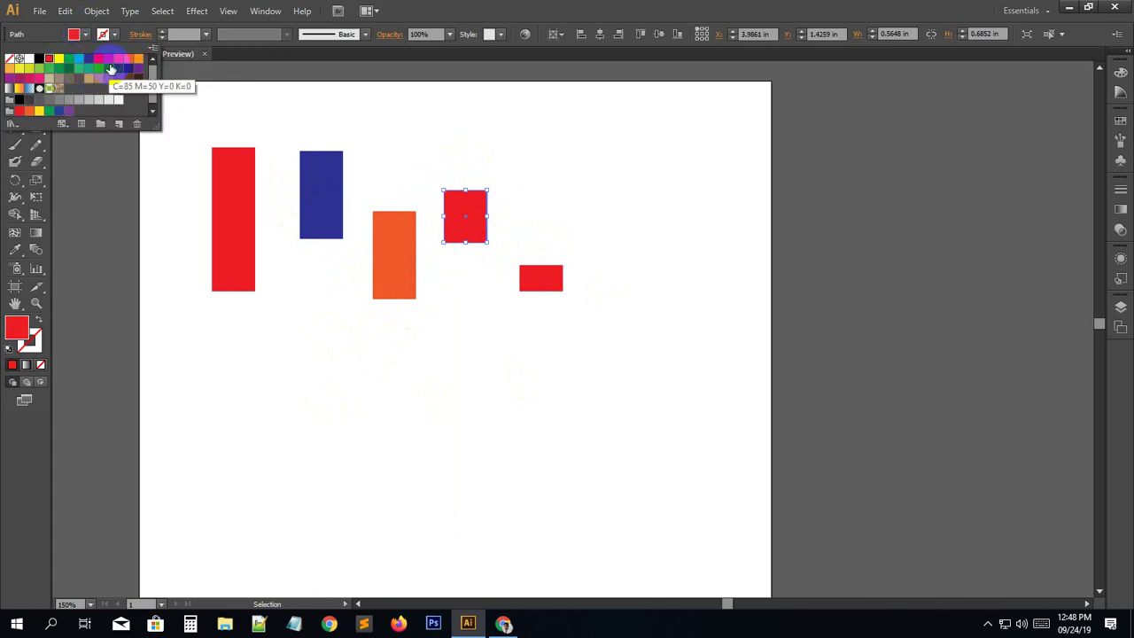
{"action": "left_click", "coordinate": [98, 65]}
{"action": "left_click", "coordinate": [534, 278]}
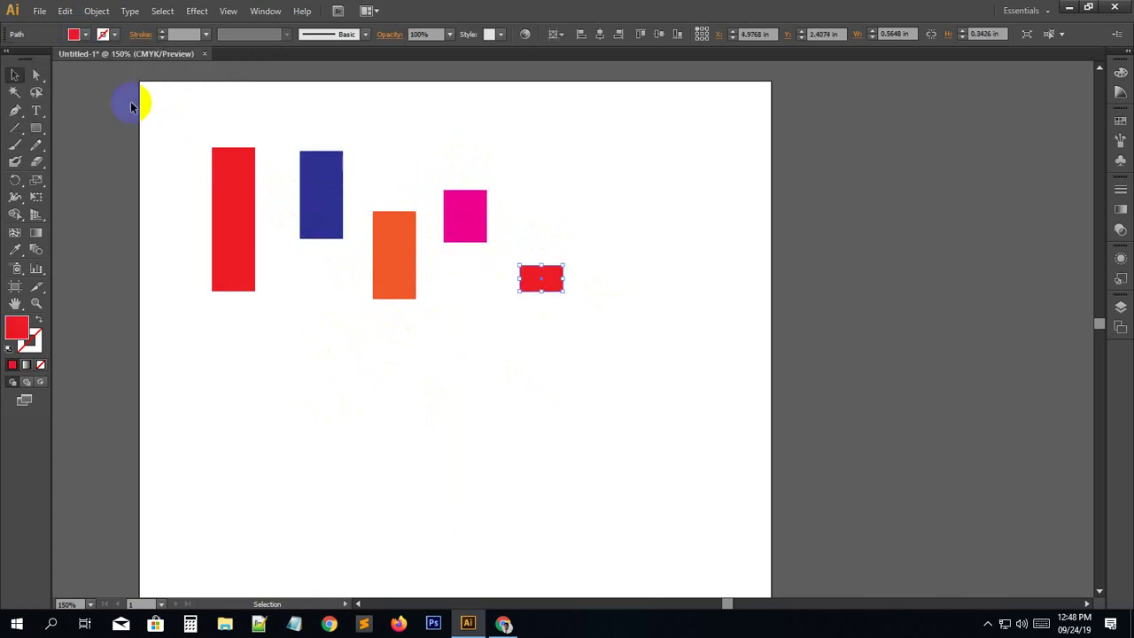
{"action": "left_click", "coordinate": [89, 37]}
{"action": "left_click", "coordinate": [69, 65]}
{"action": "left_click", "coordinate": [405, 392]}
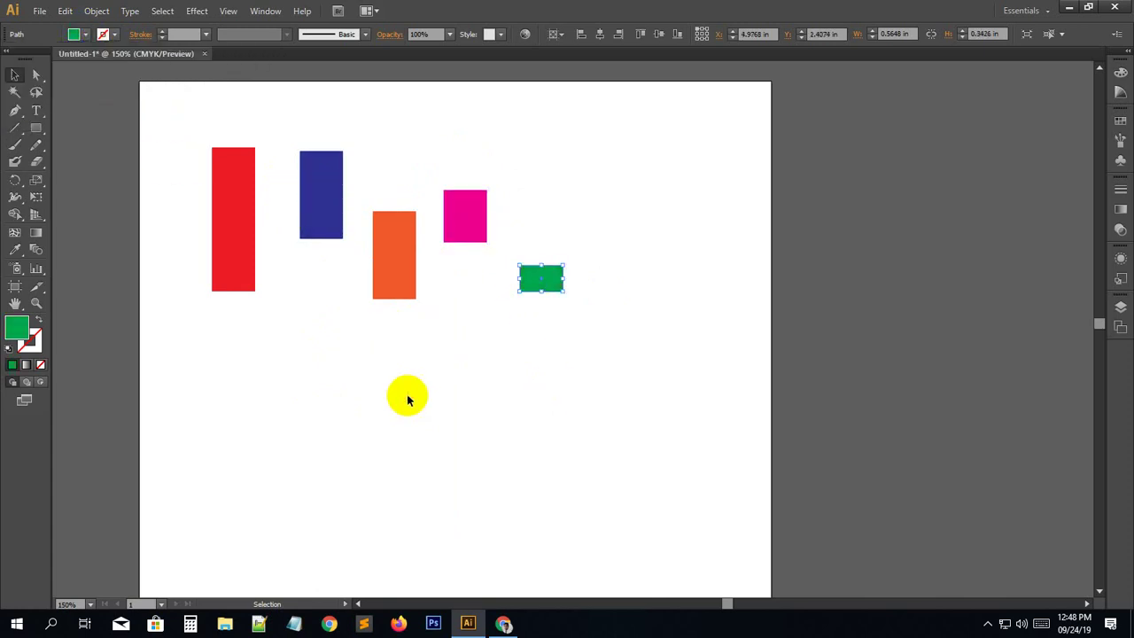
{"action": "left_click", "coordinate": [322, 417]}
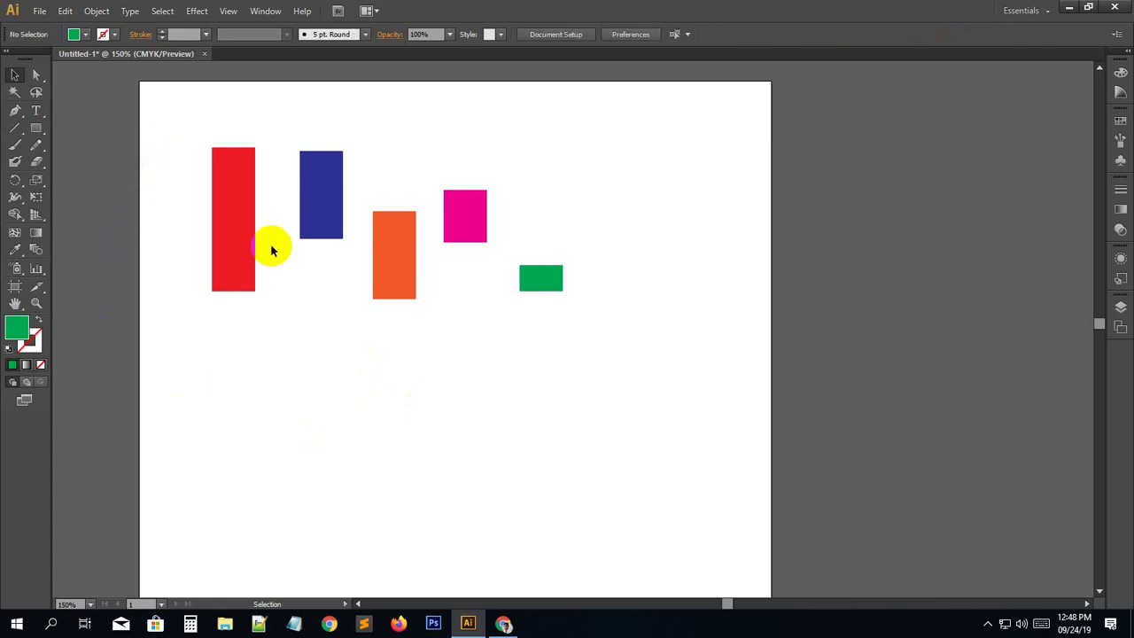
{"action": "left_click_drag", "start_coordinate": [173, 116], "coordinate": [678, 373]}
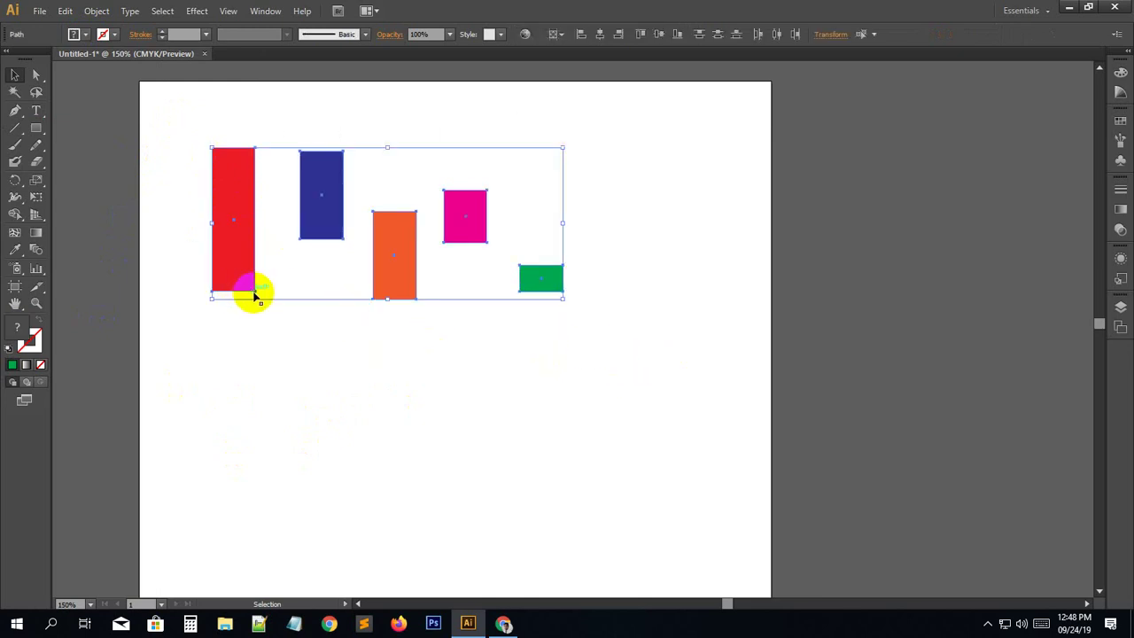
{"action": "left_click", "coordinate": [213, 288]}
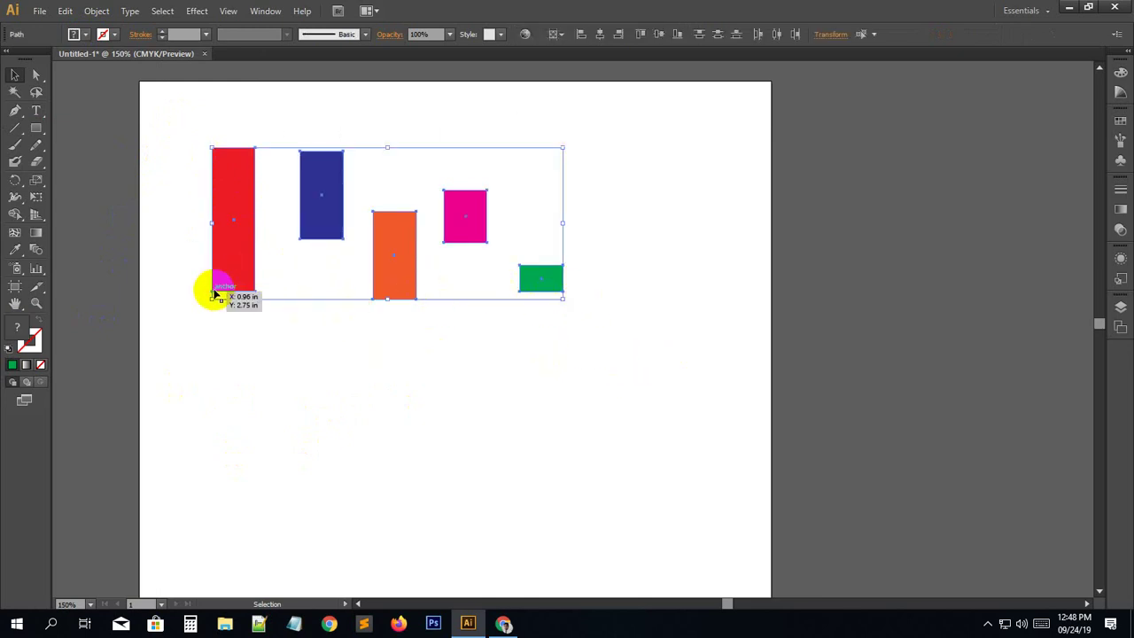
{"action": "left_click", "coordinate": [413, 303]}
{"action": "left_click", "coordinate": [376, 335]}
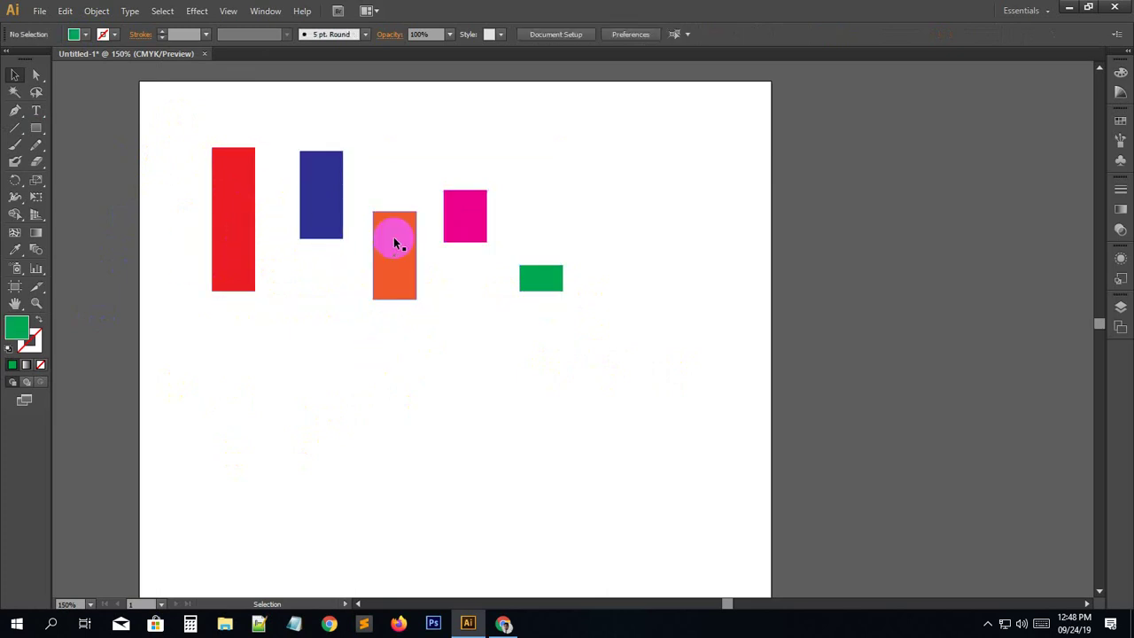
Move the orange rectangle slightly closer to the dark blue one and deselect it.
{"action": "left_click_drag", "start_coordinate": [396, 235], "coordinate": [387, 235]}
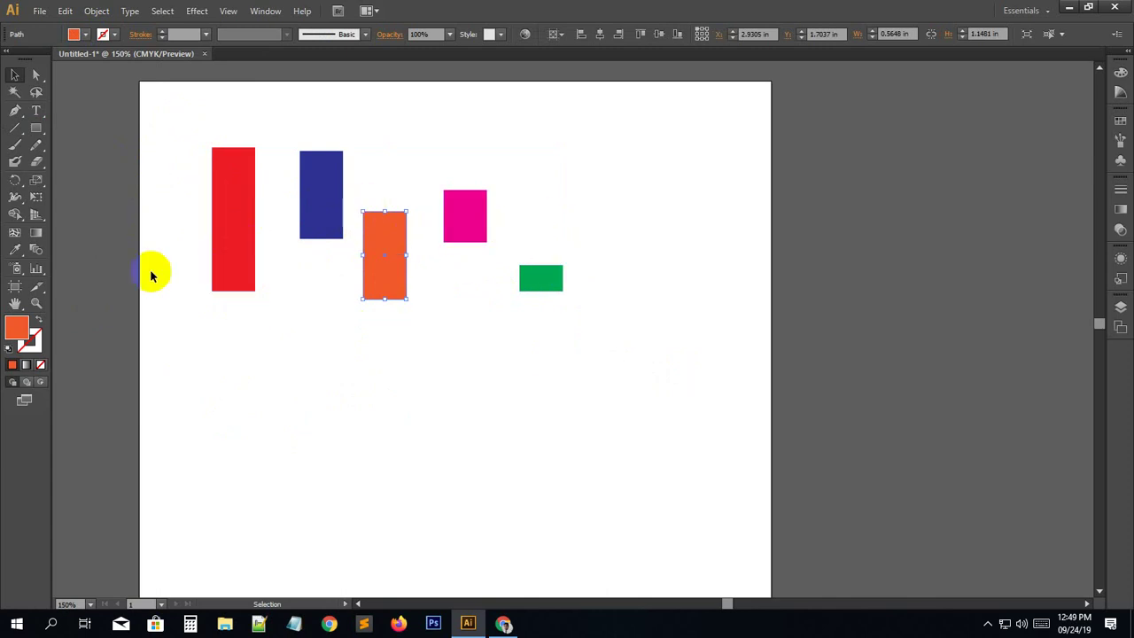
{"action": "left_click", "coordinate": [173, 152]}
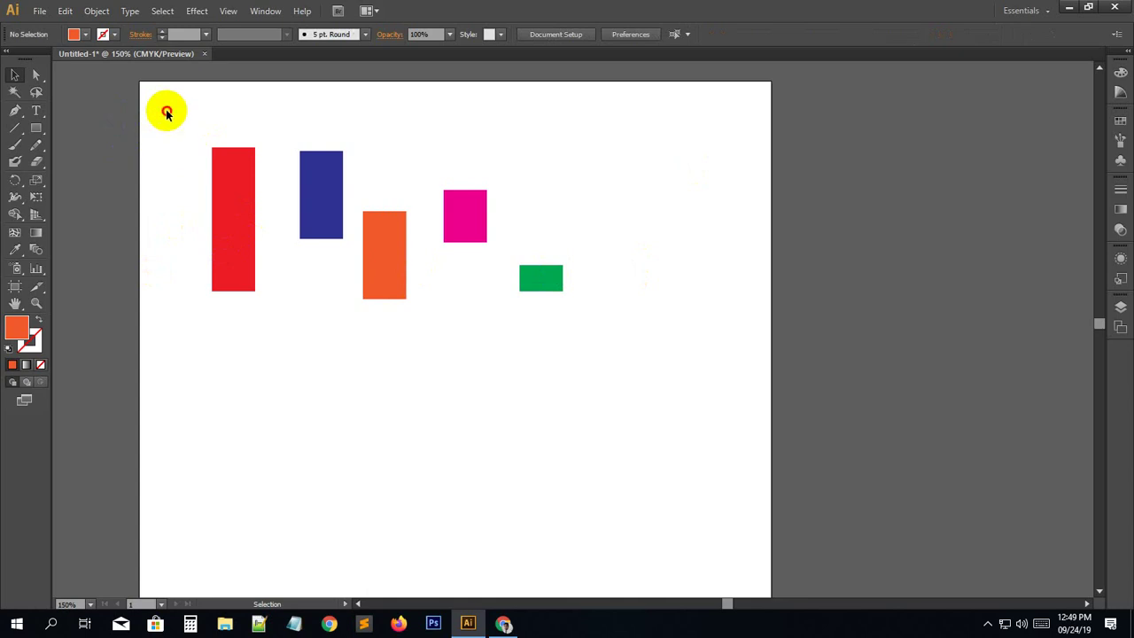
{"action": "left_click_drag", "start_coordinate": [167, 111], "coordinate": [614, 396]}
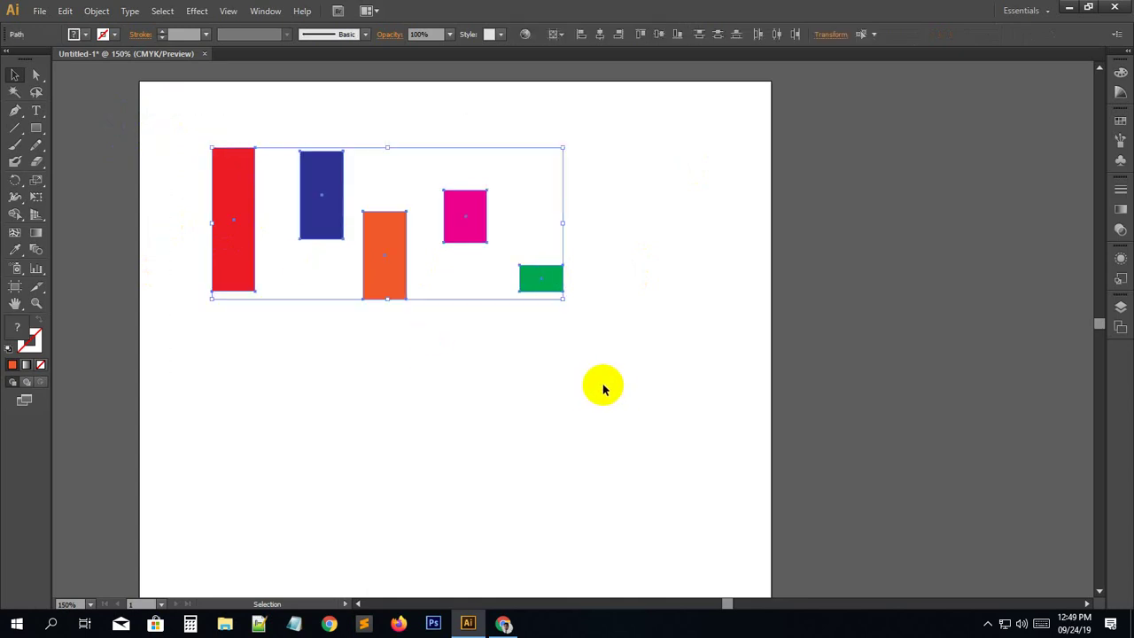
{"action": "left_click", "coordinate": [496, 373]}
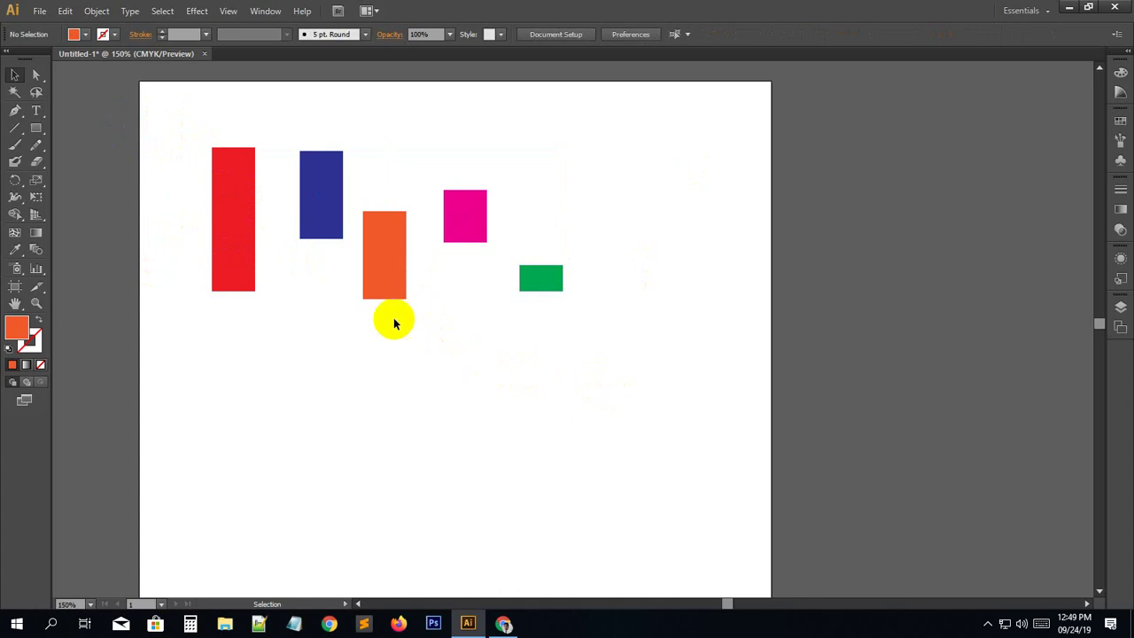
{"action": "left_click", "coordinate": [235, 200]}
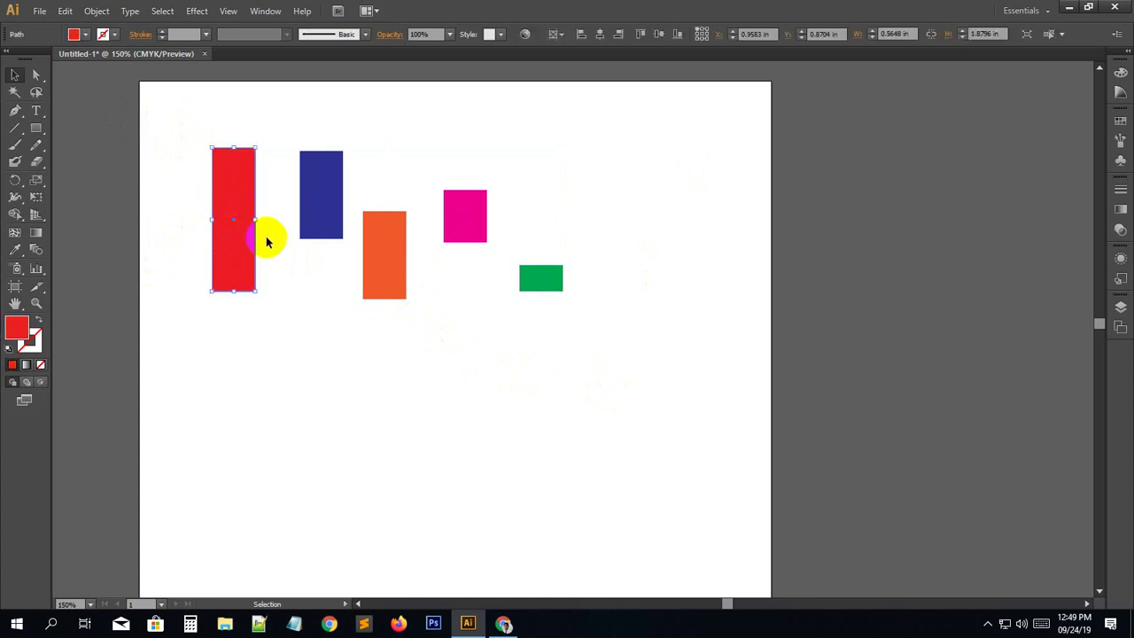
{"action": "left_click", "coordinate": [281, 351]}
{"action": "left_click", "coordinate": [331, 214]}
{"action": "left_click", "coordinate": [309, 316]}
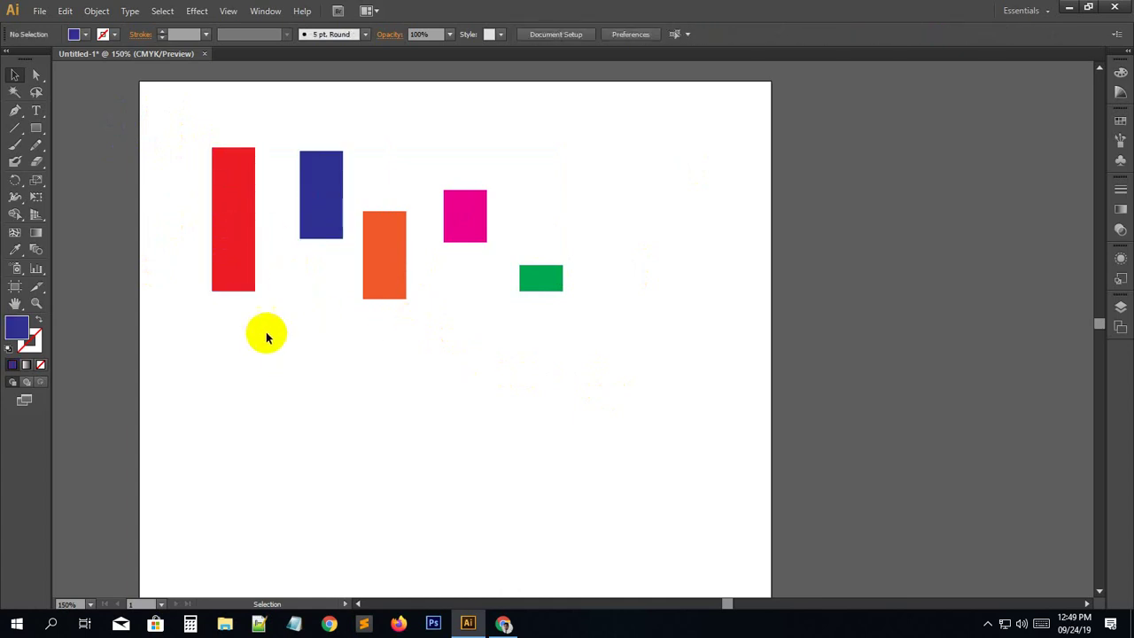
{"action": "left_click_drag", "start_coordinate": [185, 113], "coordinate": [679, 331]}
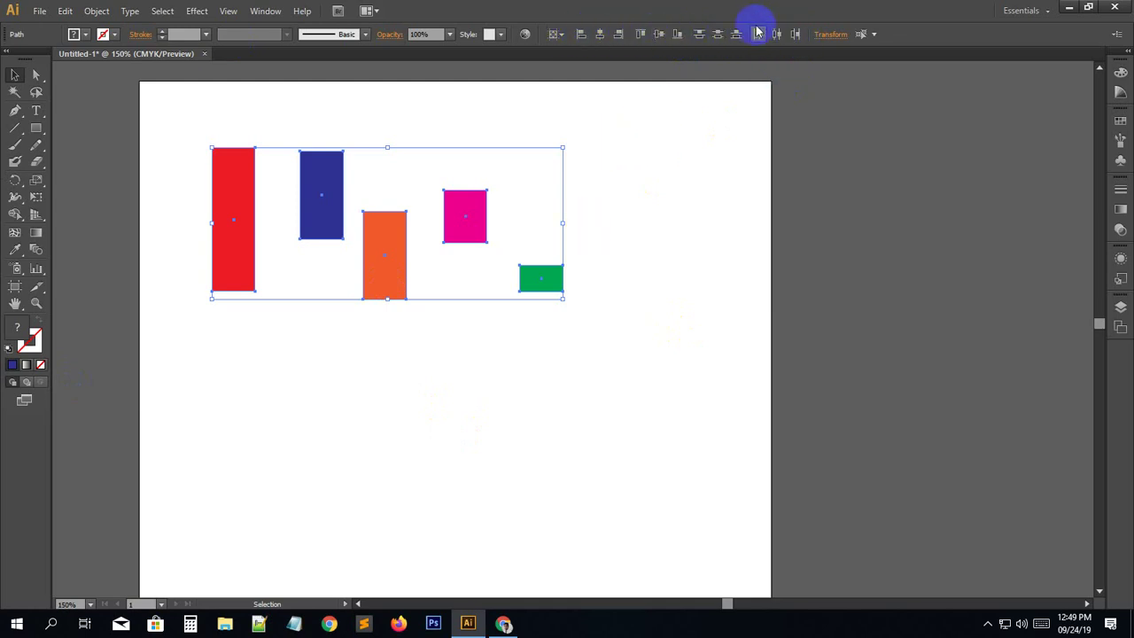
{"action": "left_click", "coordinate": [342, 435]}
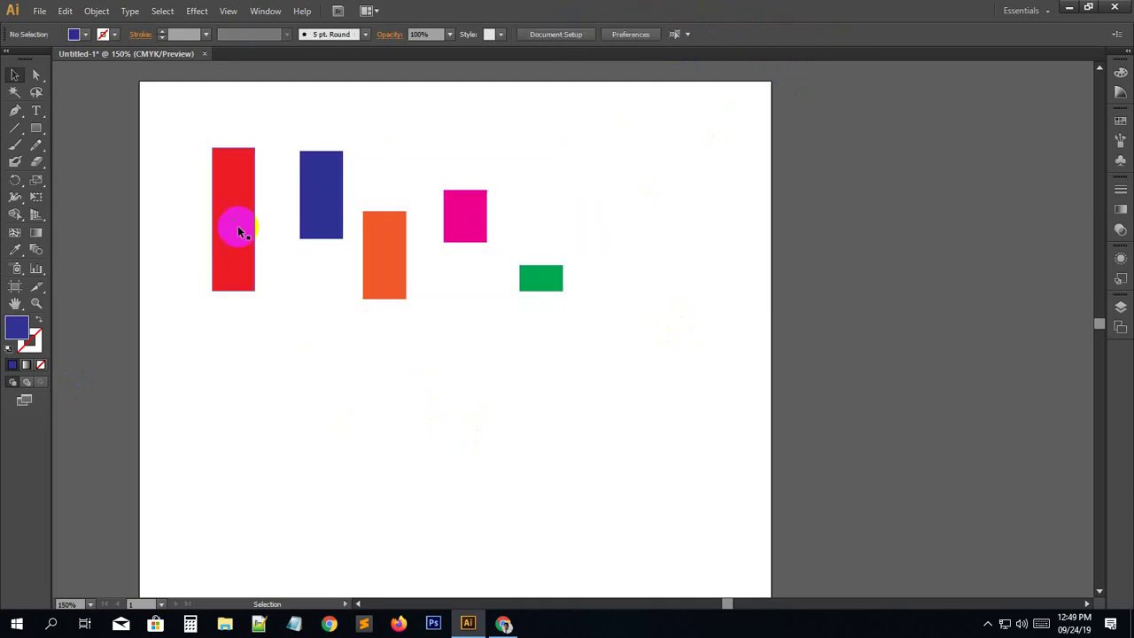
Select all five rectangles and show the Align panel near the artboard's upper right corner.
{"action": "left_click_drag", "start_coordinate": [195, 146], "coordinate": [700, 386]}
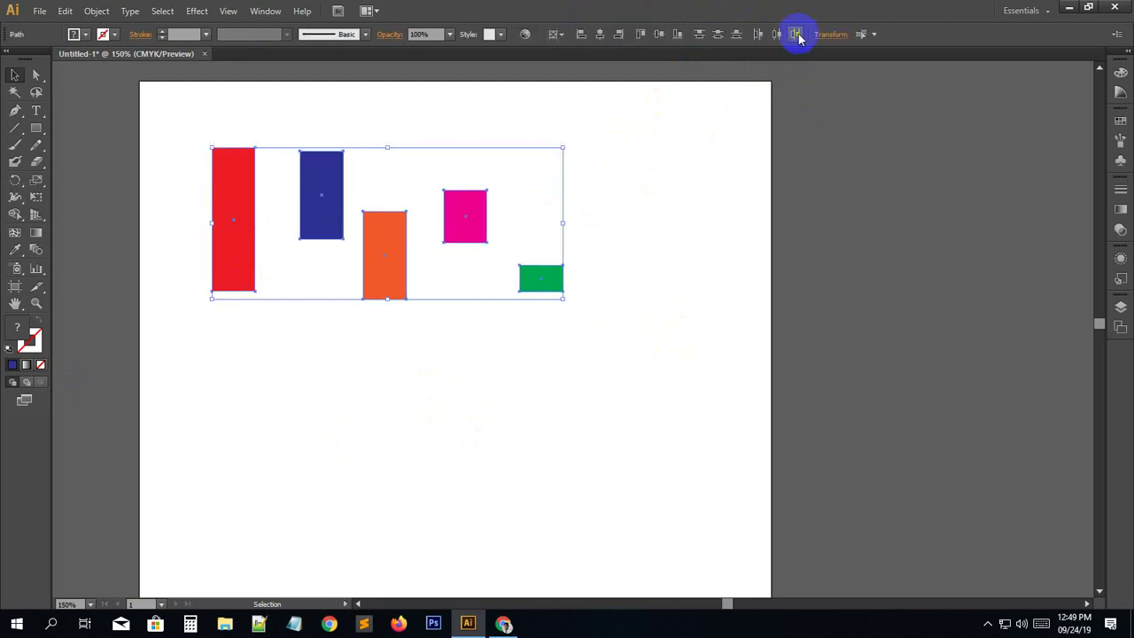
{"action": "left_click", "coordinate": [266, 12]}
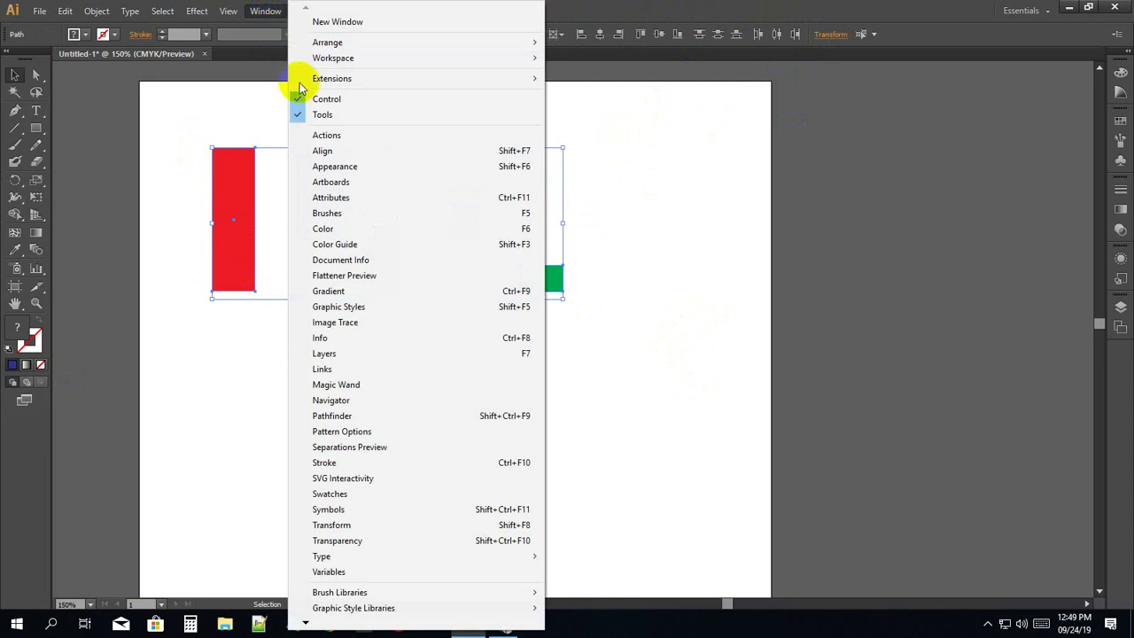
{"action": "left_click", "coordinate": [323, 153]}
{"action": "left_click_drag", "start_coordinate": [106, 298], "coordinate": [650, 116]}
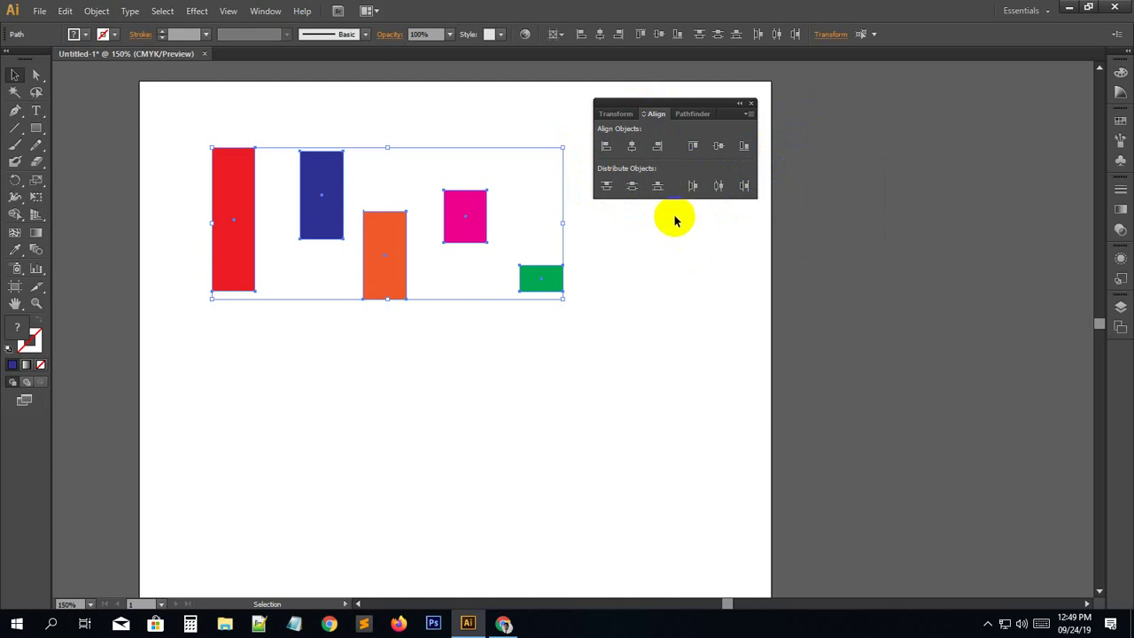
{"action": "left_click", "coordinate": [284, 8]}
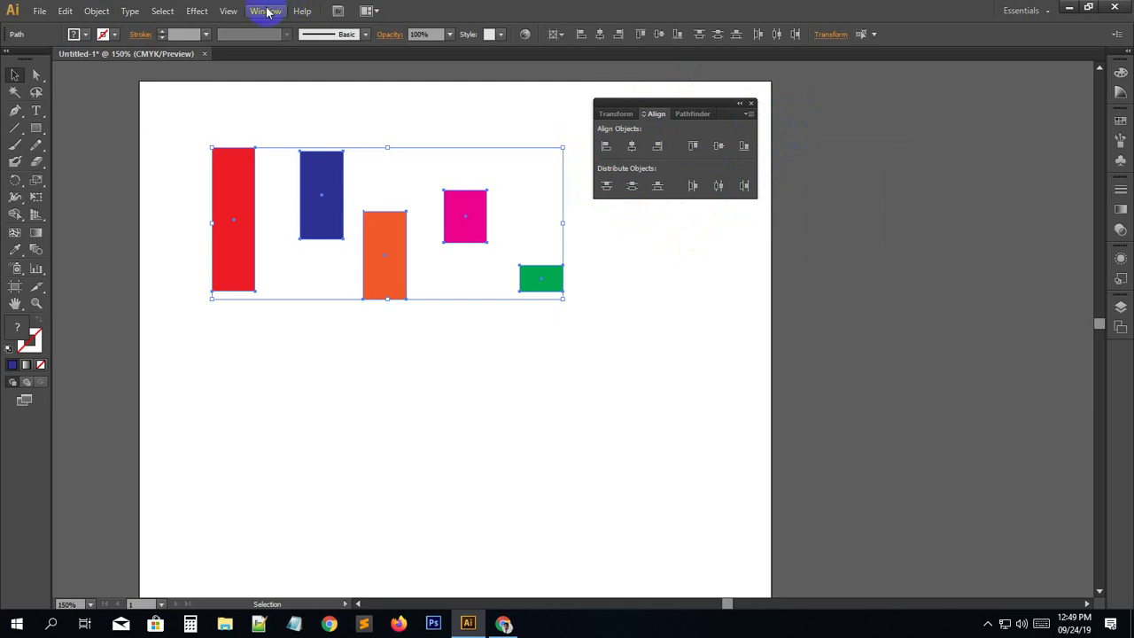
{"action": "left_click", "coordinate": [266, 11]}
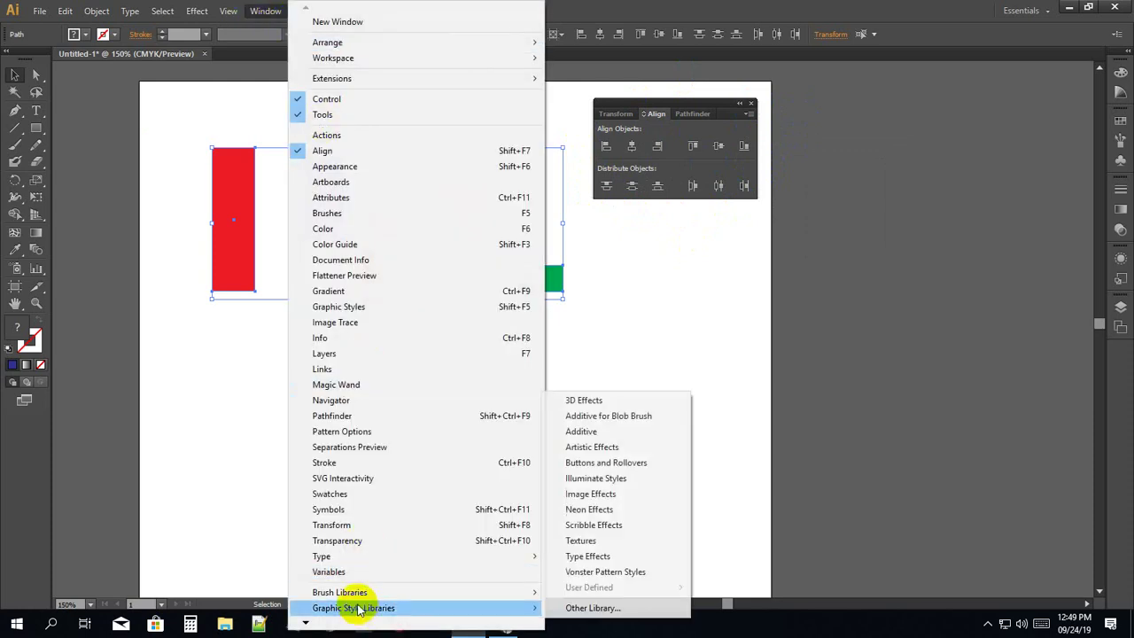
{"action": "mouse_move", "coordinate": [342, 558]}
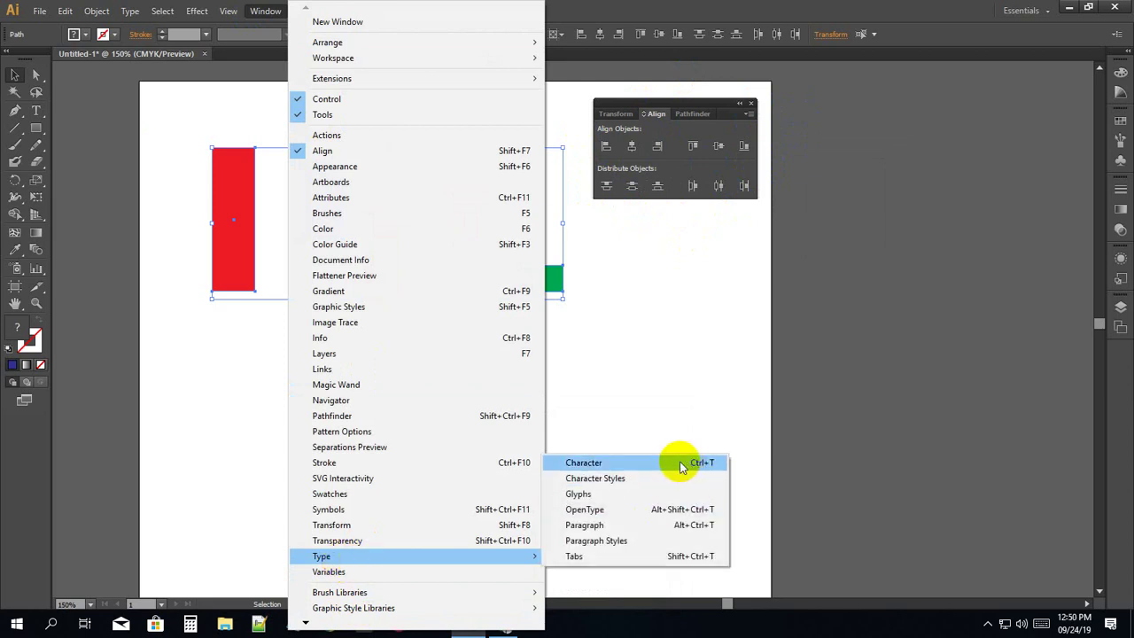
{"action": "left_click", "coordinate": [97, 10]}
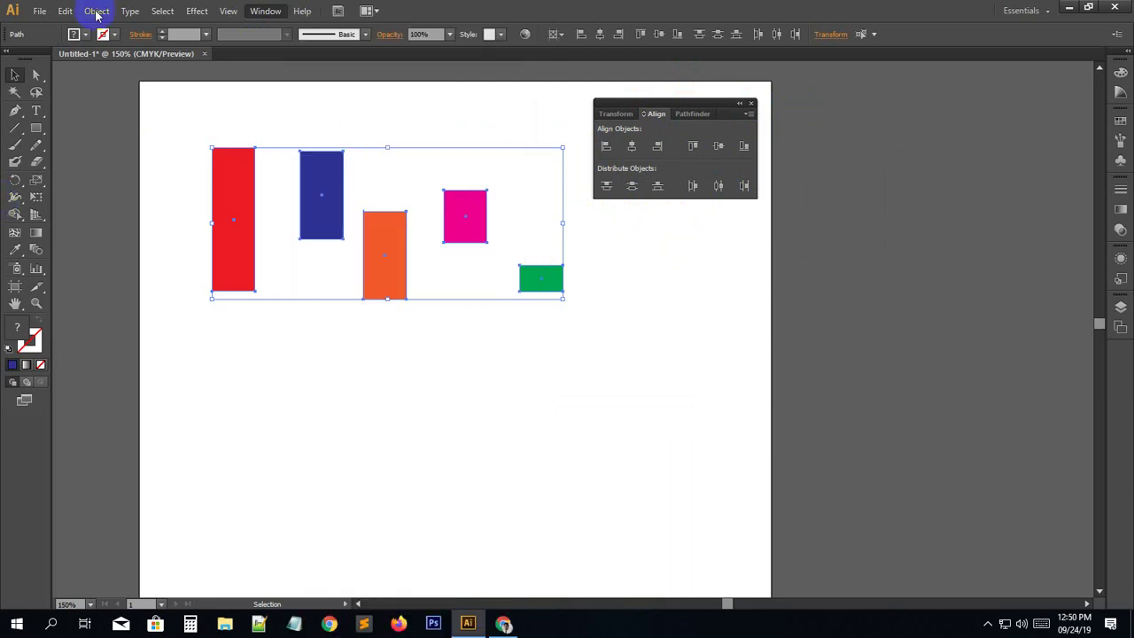
{"action": "left_click", "coordinate": [514, 7]}
{"action": "left_click", "coordinate": [264, 11]}
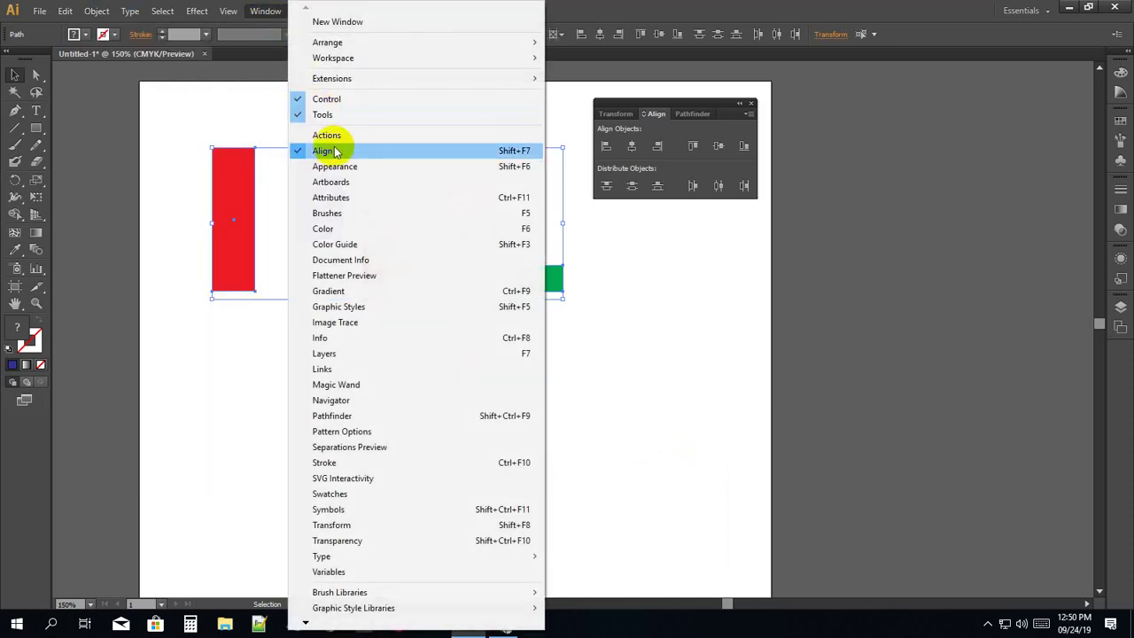
{"action": "left_click", "coordinate": [863, 282]}
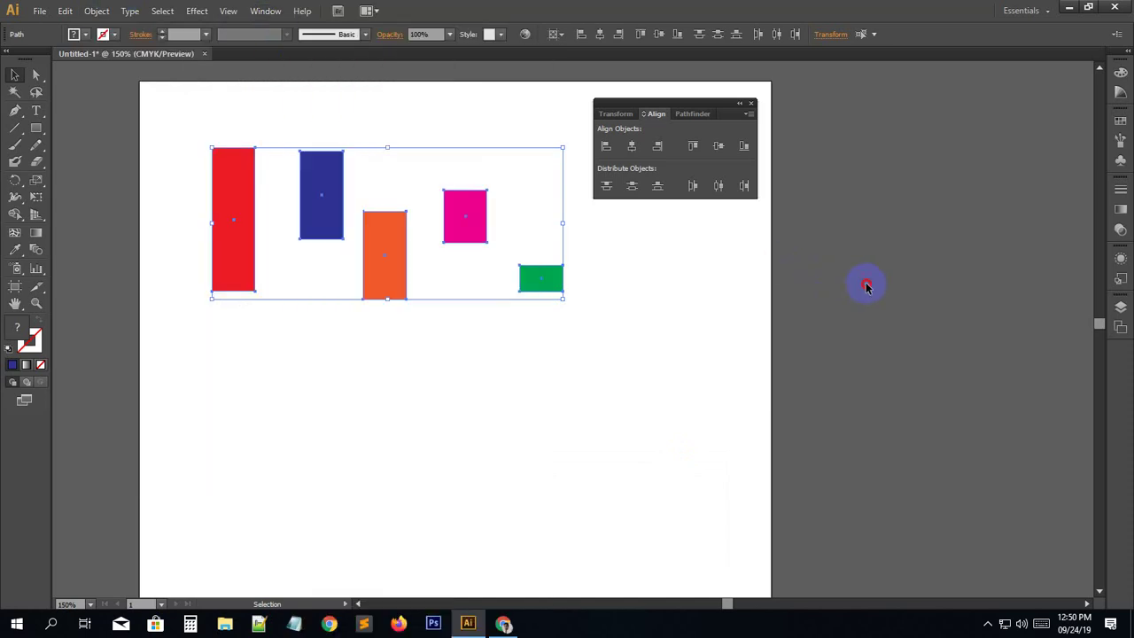
Try to align the bottom edges of all five rectangles, and undo the alignment.
{"action": "left_click_drag", "start_coordinate": [173, 127], "coordinate": [563, 354]}
{"action": "left_click_drag", "start_coordinate": [671, 110], "coordinate": [663, 184]}
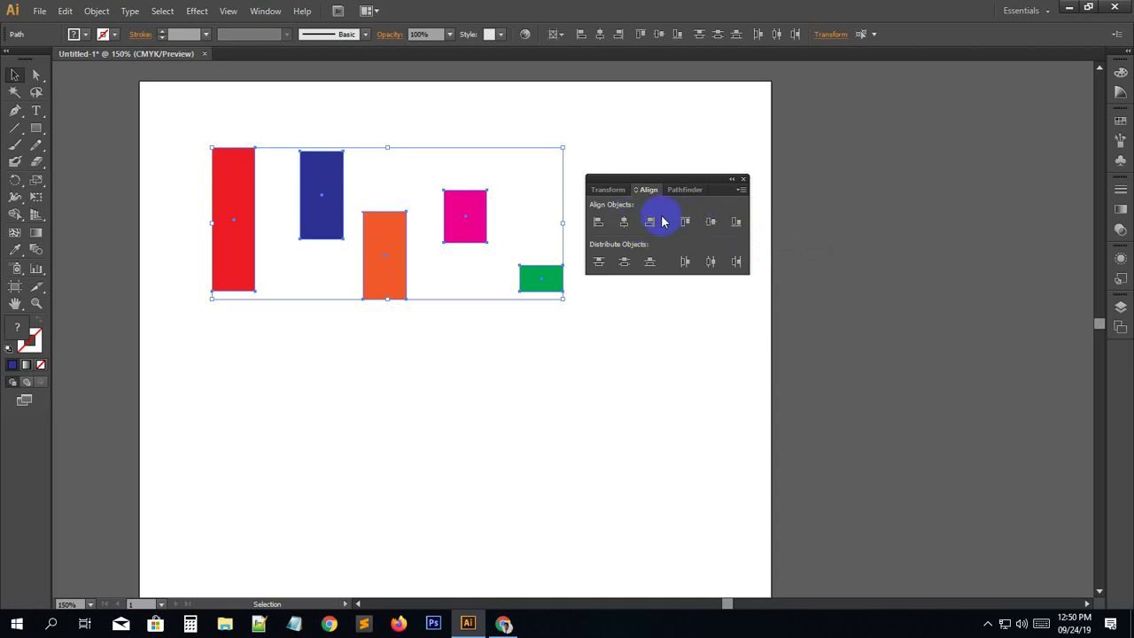
{"action": "left_click", "coordinate": [736, 232]}
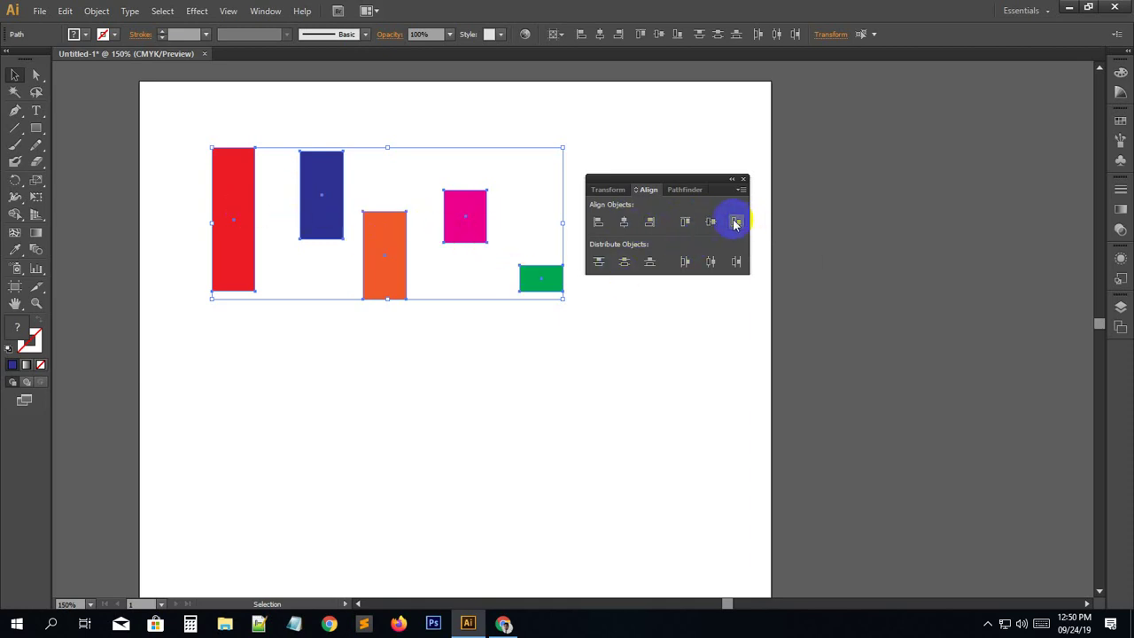
{"action": "left_click", "coordinate": [734, 222]}
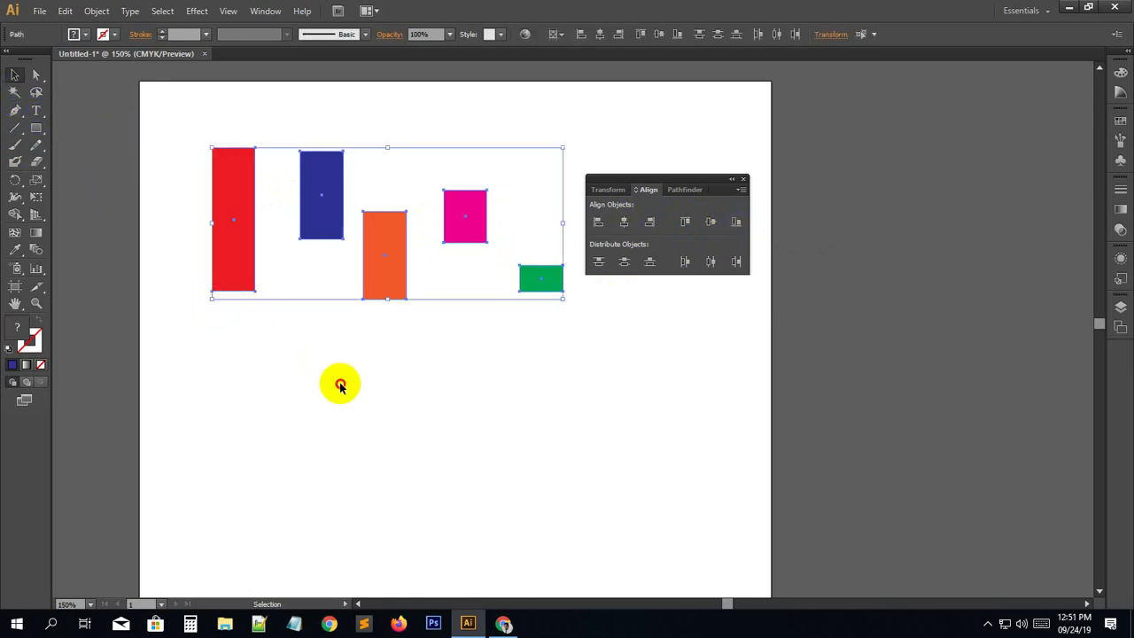
{"action": "left_click", "coordinate": [340, 386]}
{"action": "left_click_drag", "start_coordinate": [221, 345], "coordinate": [549, 177]}
{"action": "left_click", "coordinate": [734, 222]}
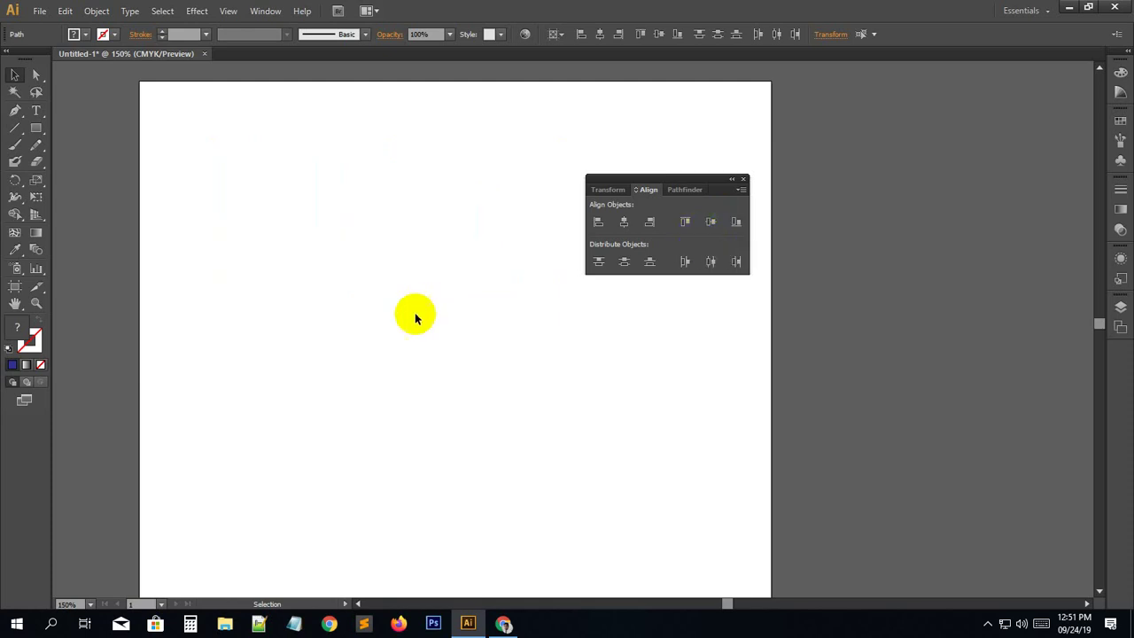
{"action": "key", "text": "super"}
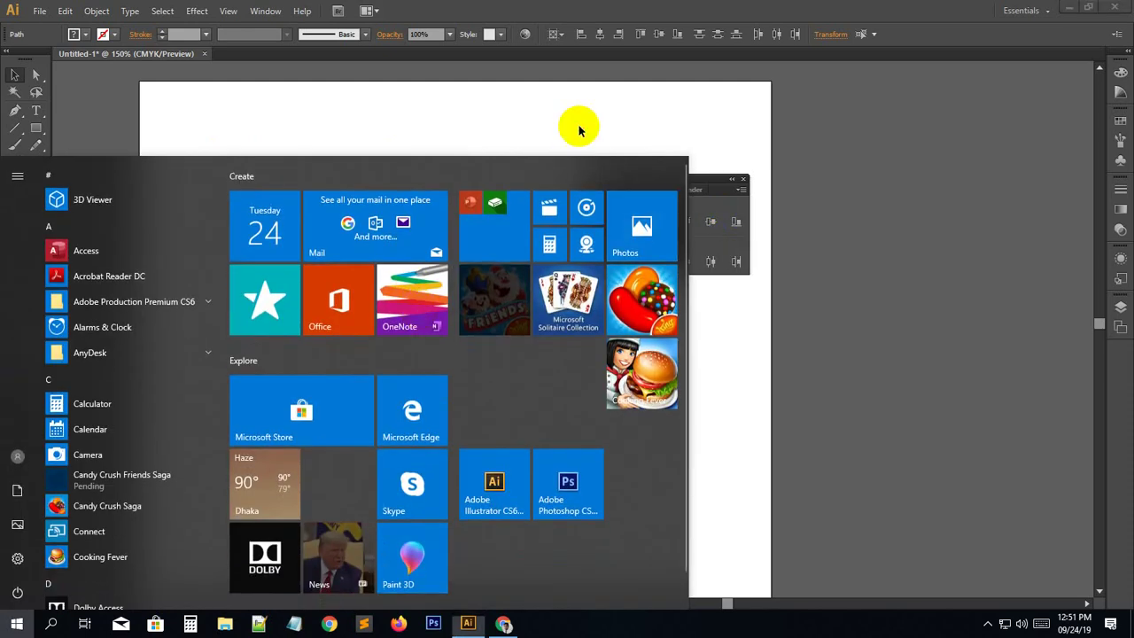
{"action": "left_click", "coordinate": [478, 144]}
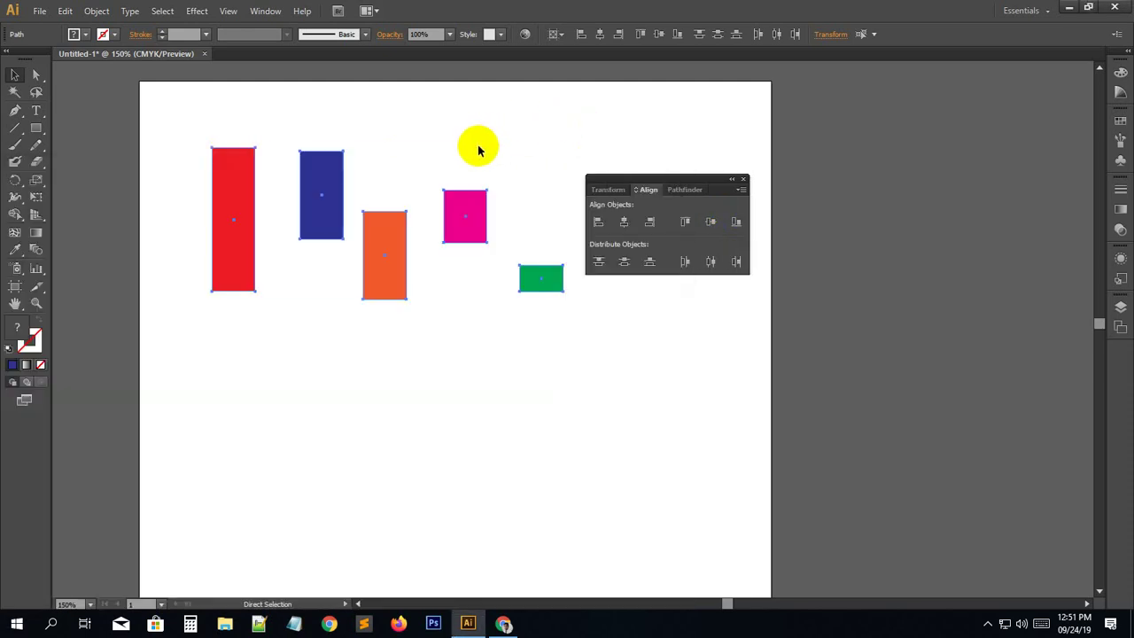
Align all five rectangles to the bottom edge of the artboard and bring them into view.
{"action": "key", "text": "ctrl+a"}
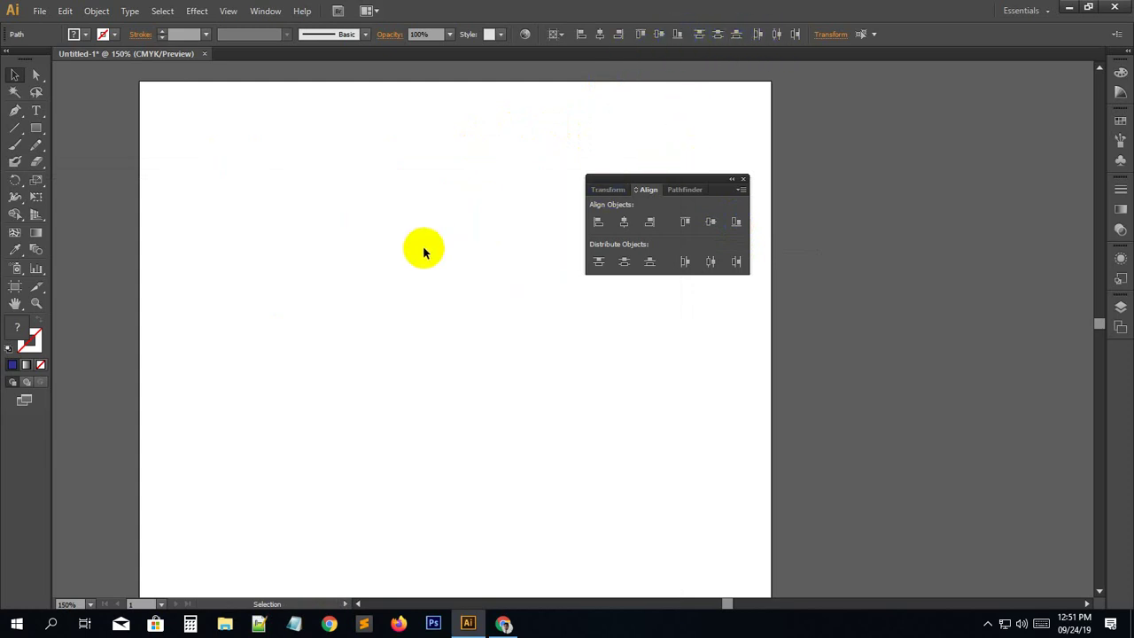
{"action": "key", "text": "ctrl+minus"}
{"action": "key", "text": "ctrl+minus"}
{"action": "key", "text": "ctrl+minus"}
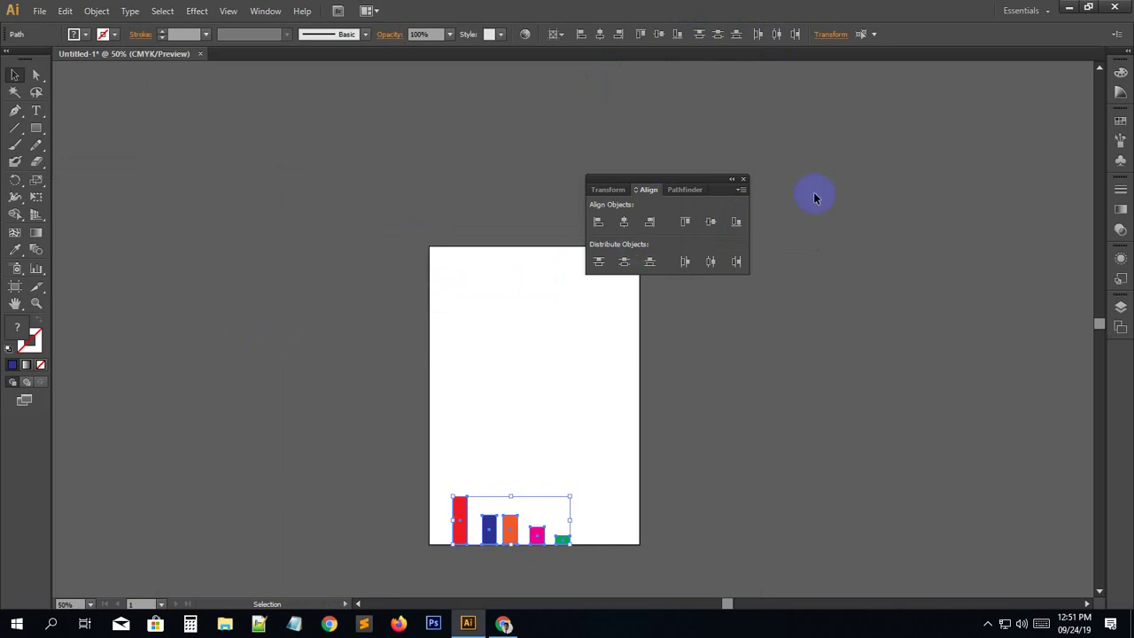
{"action": "key", "text": "ctrl+plus"}
{"action": "key", "text": "ctrl+plus"}
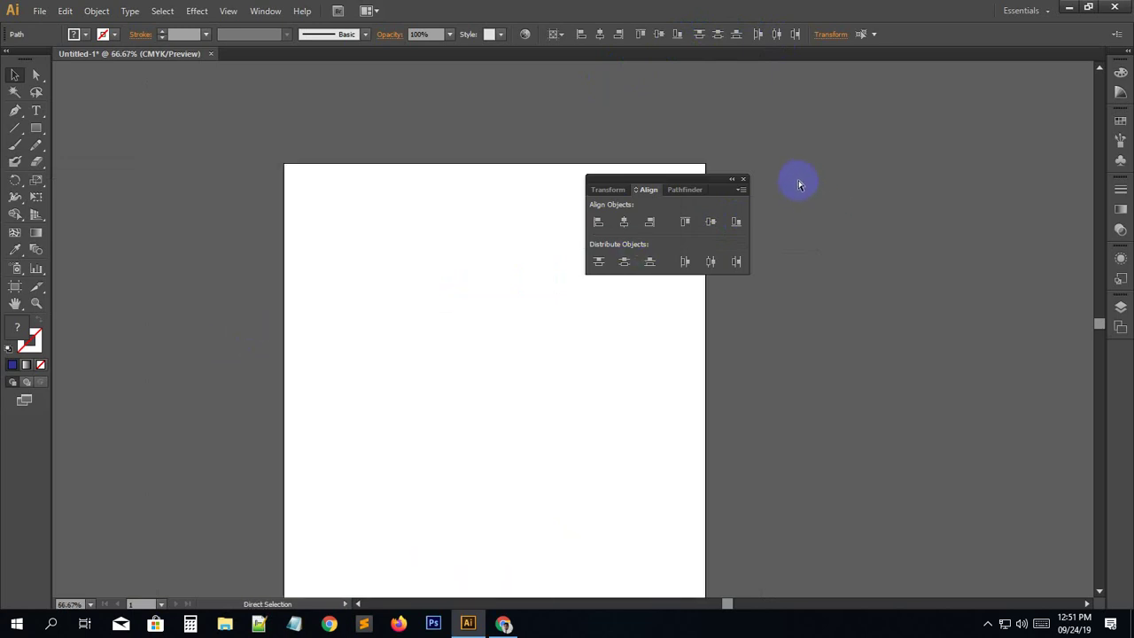
{"action": "left_click_drag", "start_coordinate": [590, 360], "coordinate": [458, 136]}
{"action": "left_click_drag", "start_coordinate": [464, 320], "coordinate": [461, 254]}
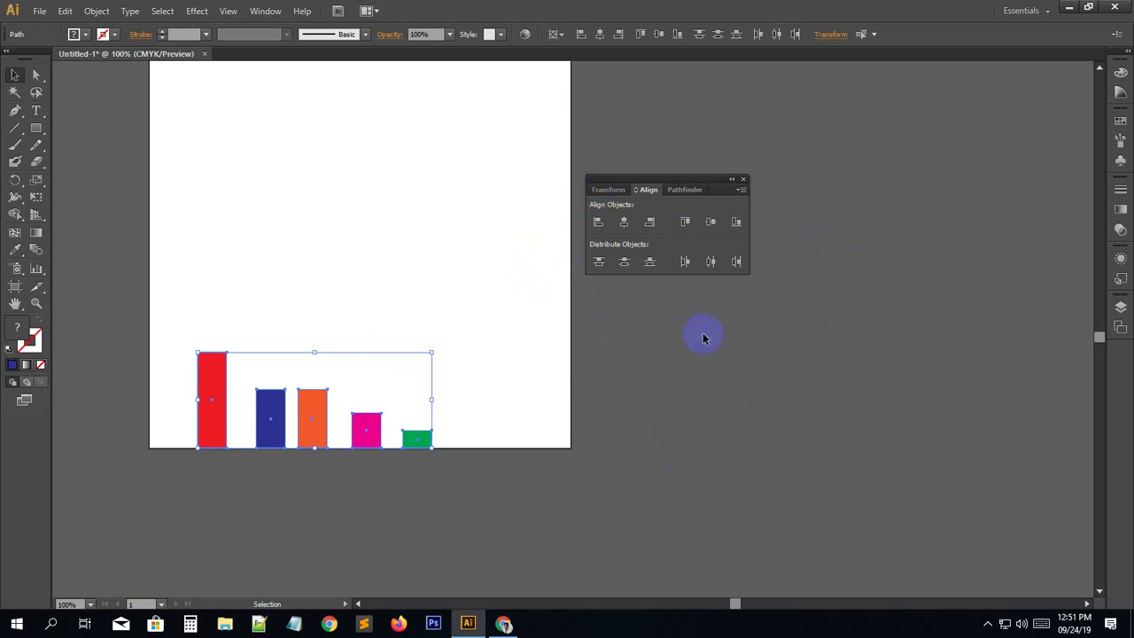
Show the Align panel's hidden options and check which reference is set under Align To.
{"action": "left_click", "coordinate": [741, 193]}
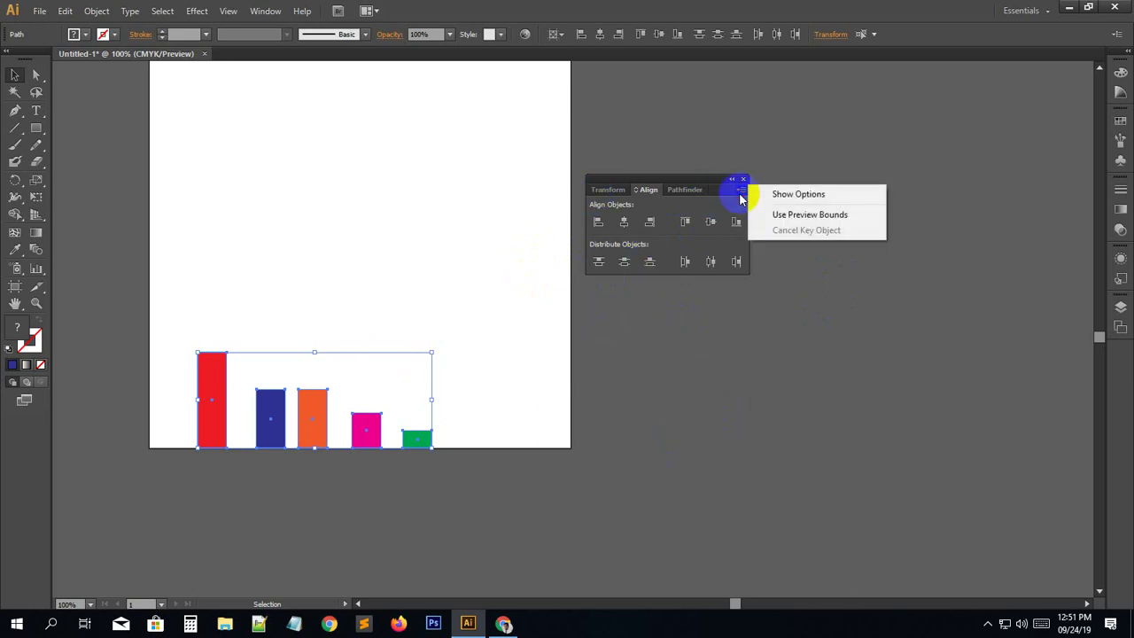
{"action": "left_click", "coordinate": [825, 192]}
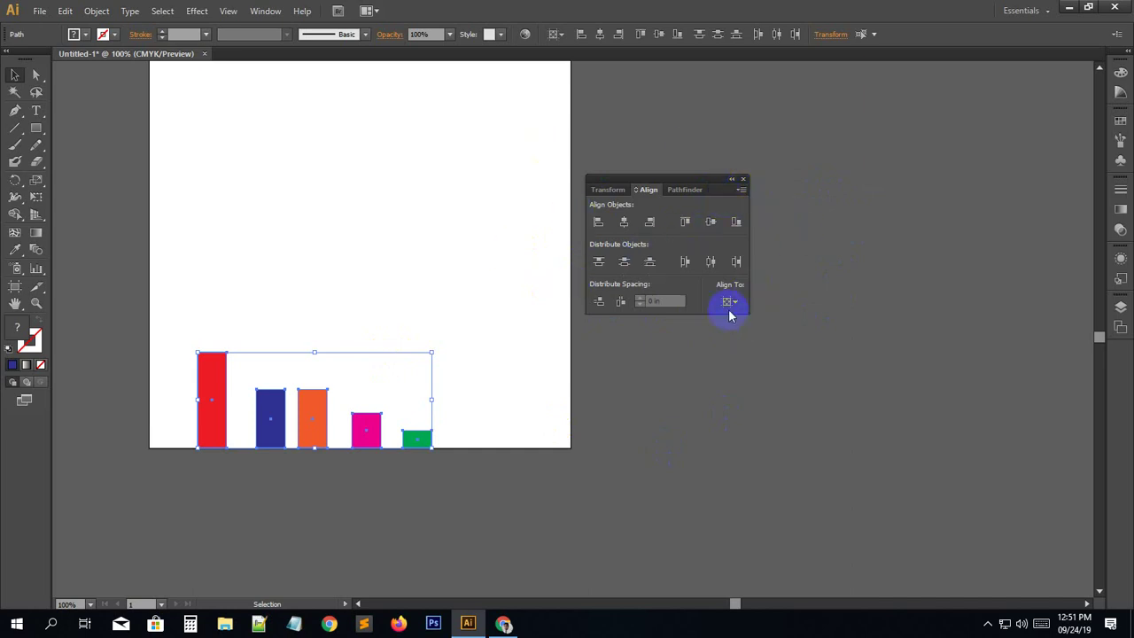
{"action": "left_click", "coordinate": [740, 190]}
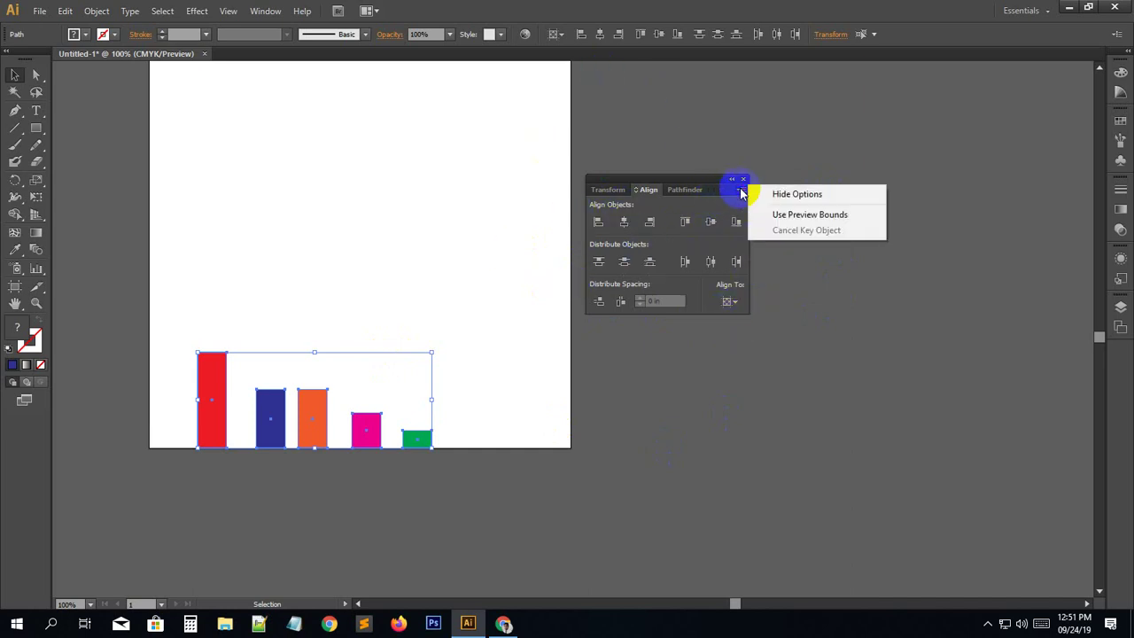
{"action": "left_click", "coordinate": [734, 302]}
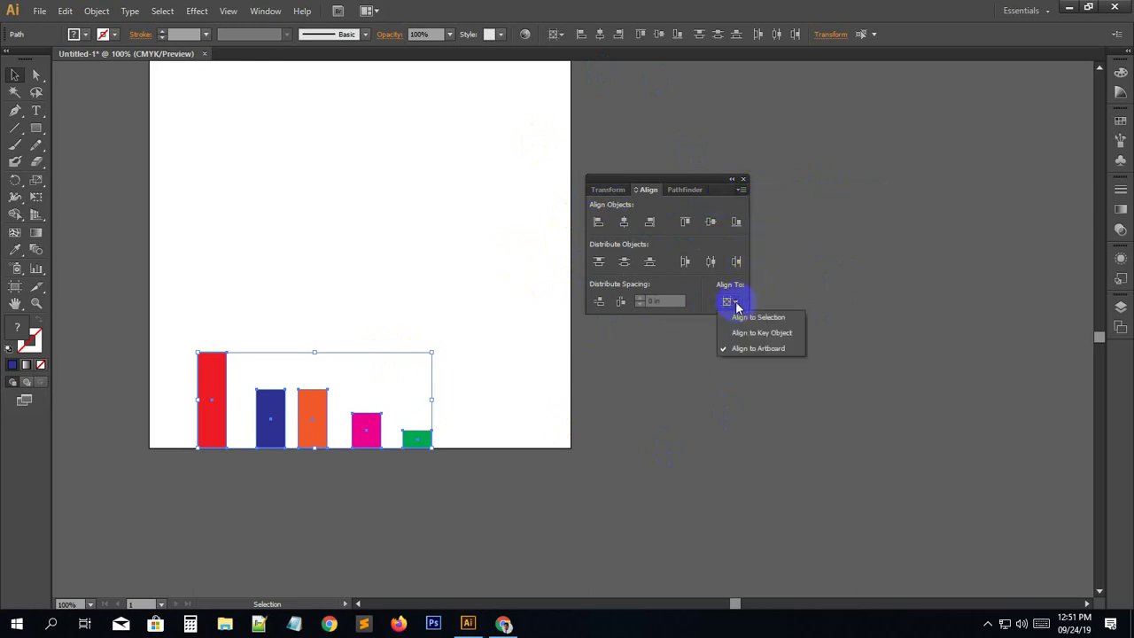
{"action": "left_click", "coordinate": [652, 514]}
Examine how the bottom-aligned rectangles sit relative to the edges of the whole artboard.
{"action": "left_click", "coordinate": [631, 505]}
{"action": "key", "text": "ctrl+minus"}
{"action": "key", "text": "ctrl+minus"}
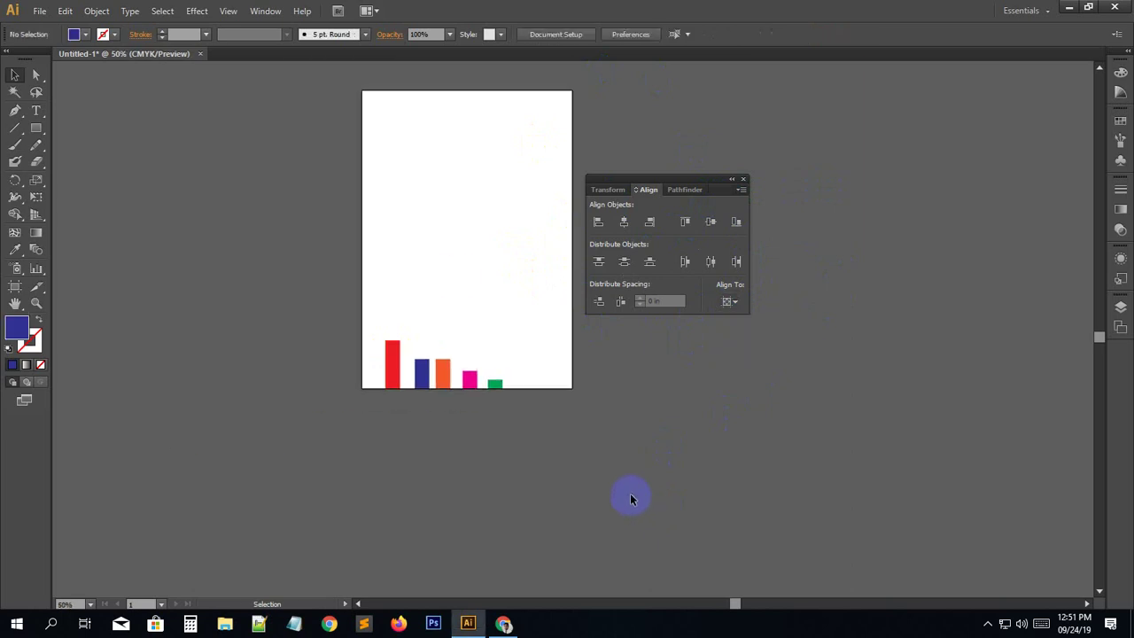
{"action": "scroll", "coordinate": [336, 240], "scroll_direction": "up", "scroll_amount": 3}
{"action": "scroll", "coordinate": [337, 240], "scroll_direction": "right", "scroll_amount": 2}
{"action": "left_click", "coordinate": [468, 233]}
{"action": "left_click", "coordinate": [422, 499]}
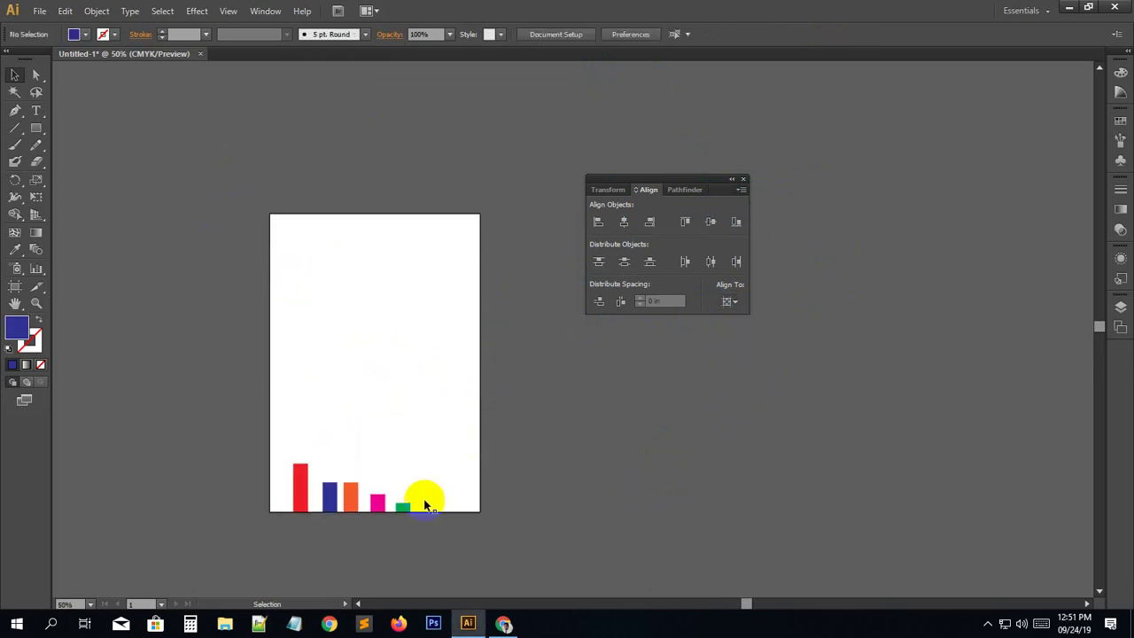
{"action": "left_click", "coordinate": [390, 475]}
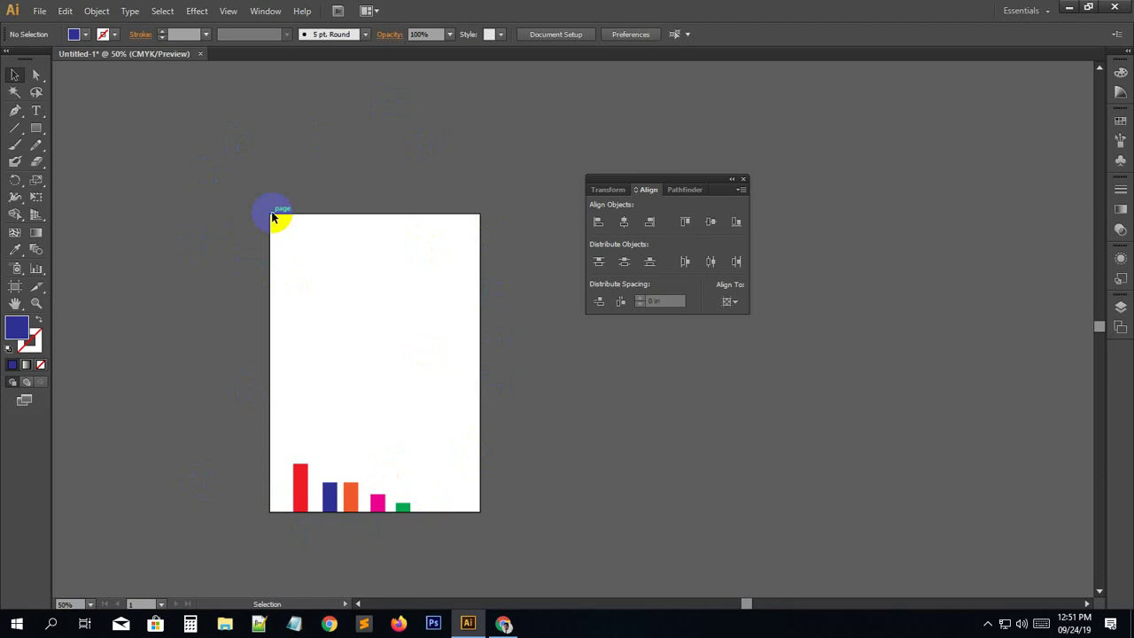
{"action": "left_click_drag", "start_coordinate": [298, 496], "coordinate": [352, 503]}
{"action": "left_click", "coordinate": [845, 315]}
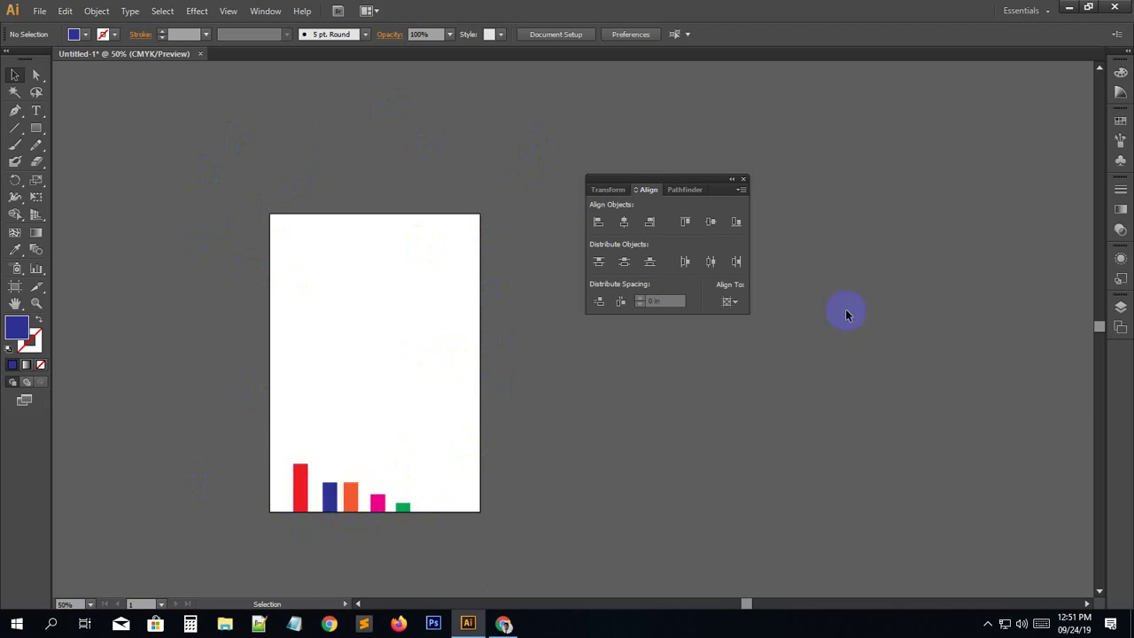
Set the Align To reference to Align to Selection.
{"action": "left_click", "coordinate": [725, 302]}
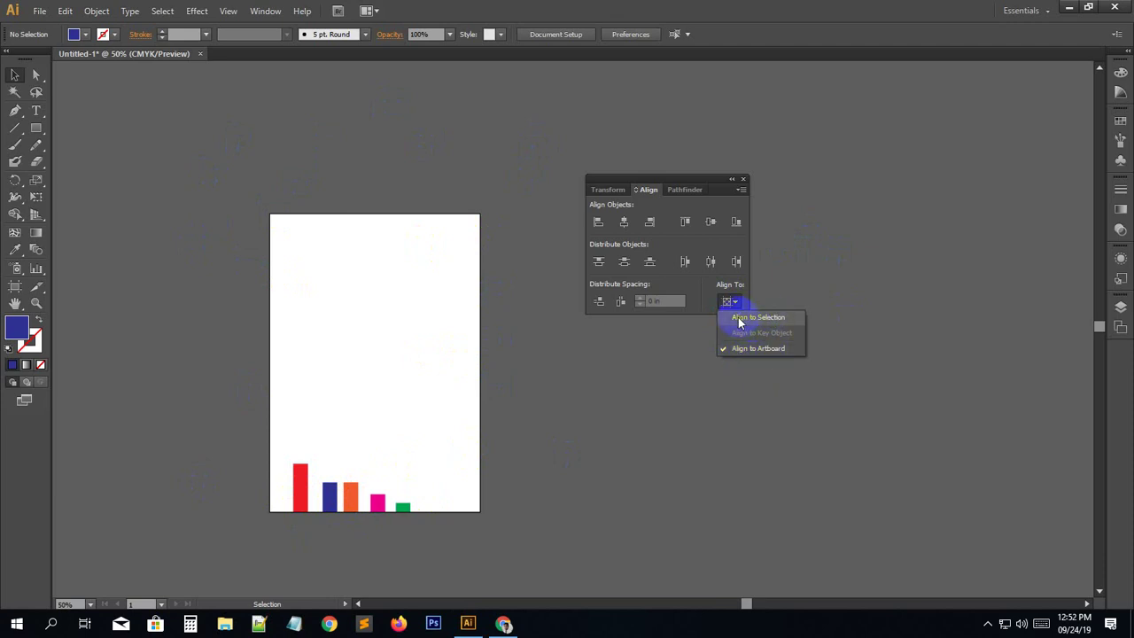
{"action": "left_click", "coordinate": [739, 319]}
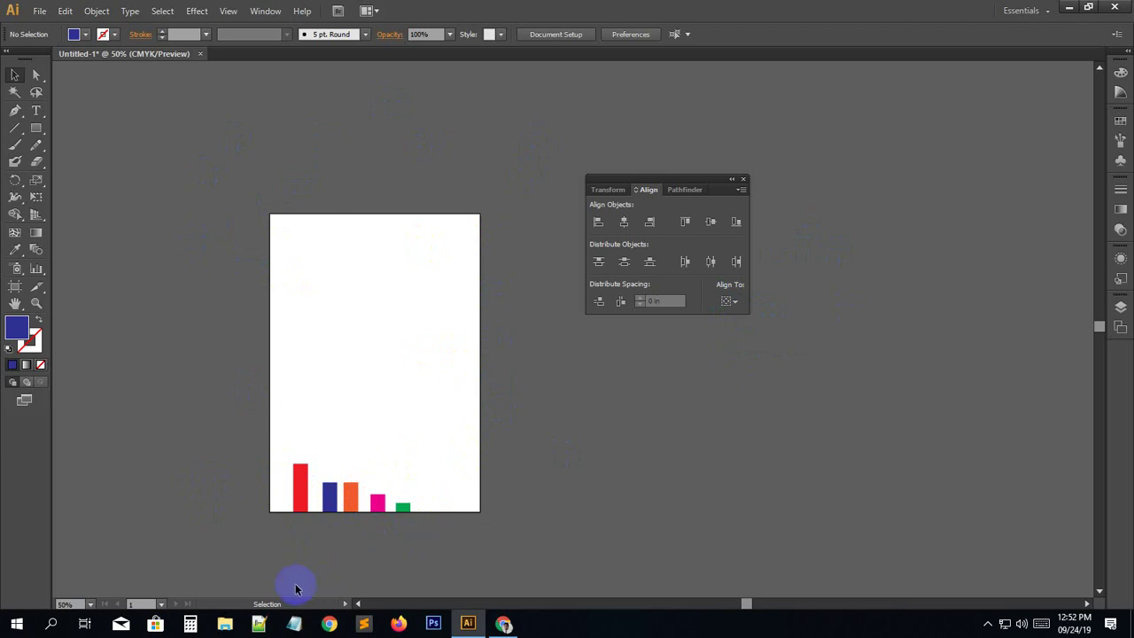
Move the row of five rectangles from the artboard's bottom edge up into its upper half and enlarge the view to 200%.
{"action": "left_click_drag", "start_coordinate": [270, 578], "coordinate": [443, 471]}
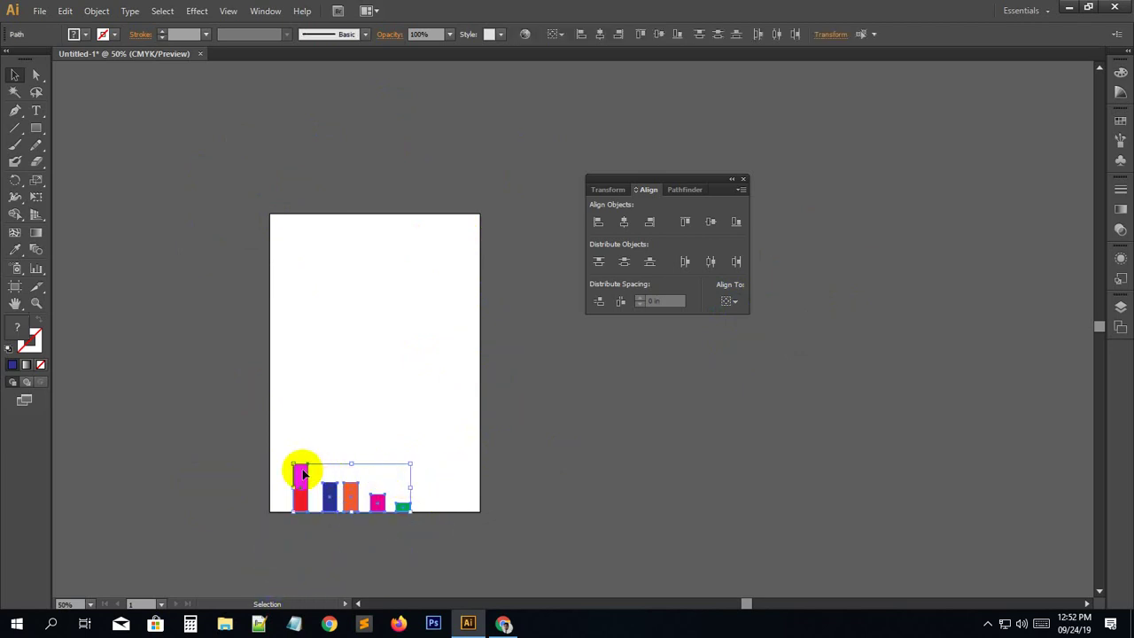
{"action": "left_click_drag", "start_coordinate": [302, 501], "coordinate": [307, 281]}
{"action": "left_click", "coordinate": [356, 358]}
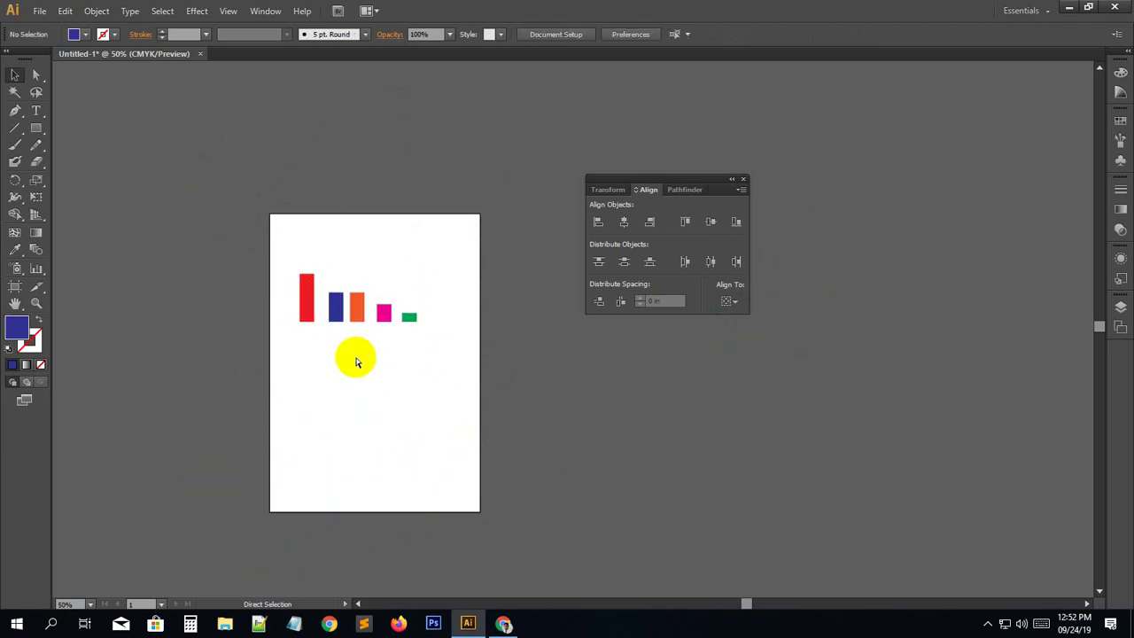
{"action": "key", "text": "ctrl+plus"}
{"action": "key", "text": "ctrl+plus"}
{"action": "key", "text": "ctrl+plus"}
{"action": "left_click_drag", "start_coordinate": [356, 358], "coordinate": [799, 451]}
{"action": "key", "text": "ctrl+plus"}
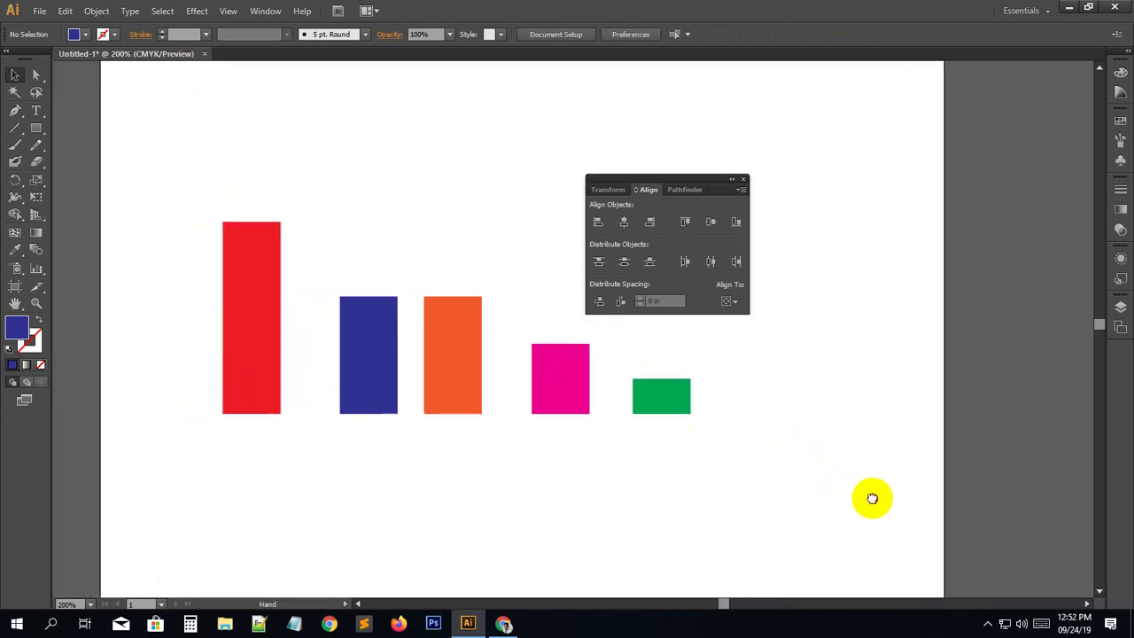
Undo the upward move and the artboard bottom alignment, and select all five rectangles.
{"action": "key", "text": "ctrl+z"}
{"action": "key", "text": "ctrl+z"}
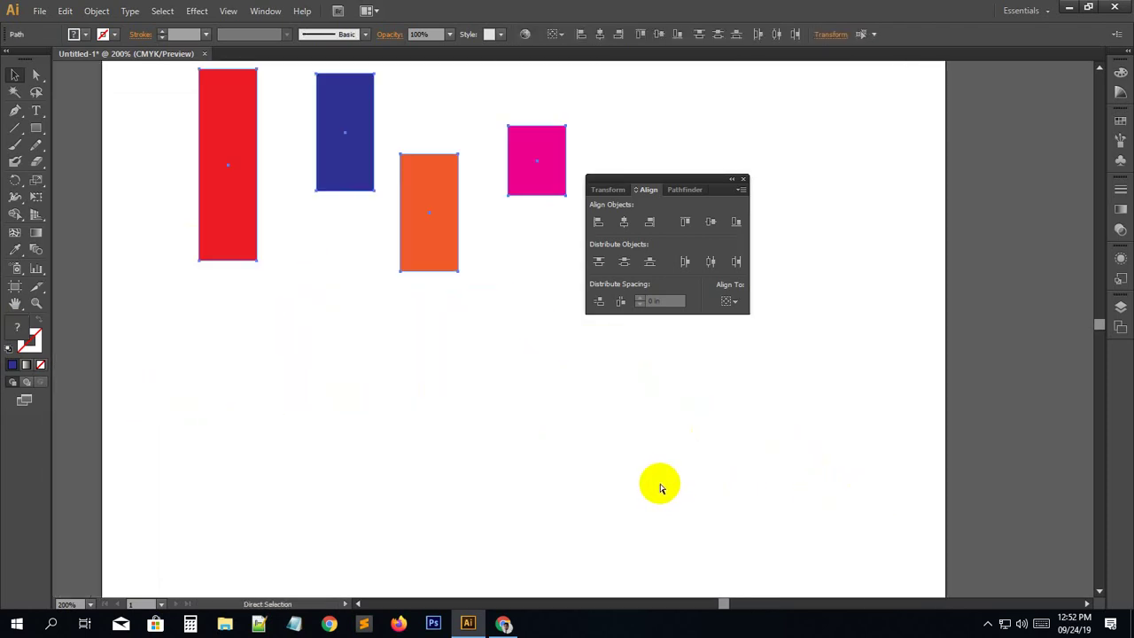
{"action": "left_click_drag", "start_coordinate": [435, 398], "coordinate": [382, 557]}
{"action": "key", "text": "v"}
{"action": "key", "text": "ctrl+a"}
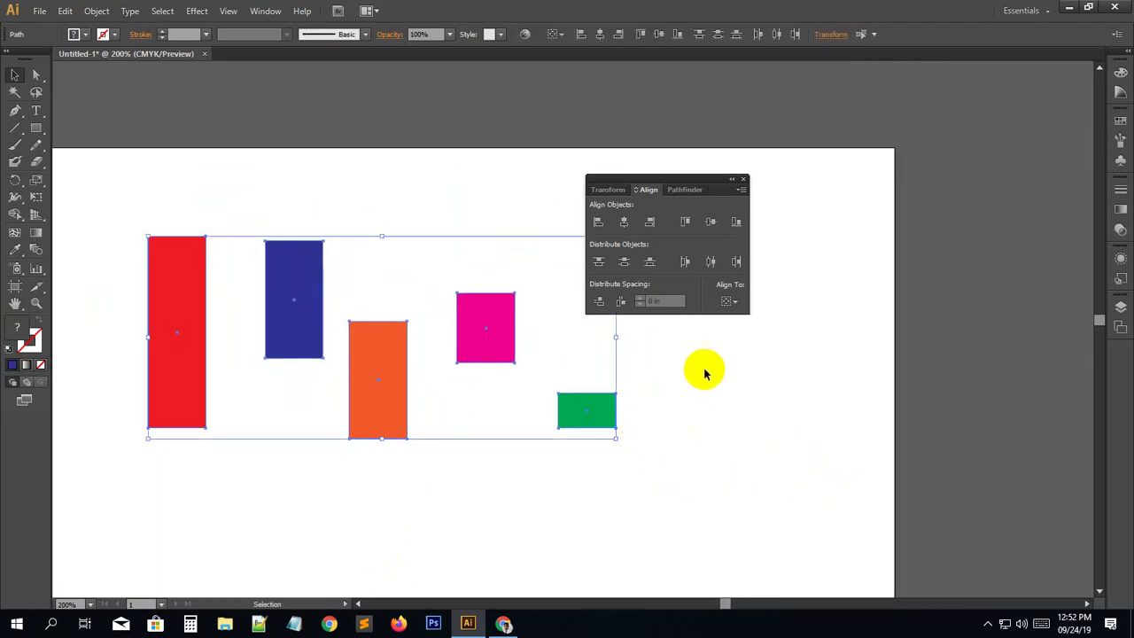
Align the bottom edges of all five rectangles relative to the selection, with the Align panel moved clear of them.
{"action": "left_click", "coordinate": [728, 301]}
{"action": "left_click", "coordinate": [757, 326]}
{"action": "left_click", "coordinate": [188, 339]}
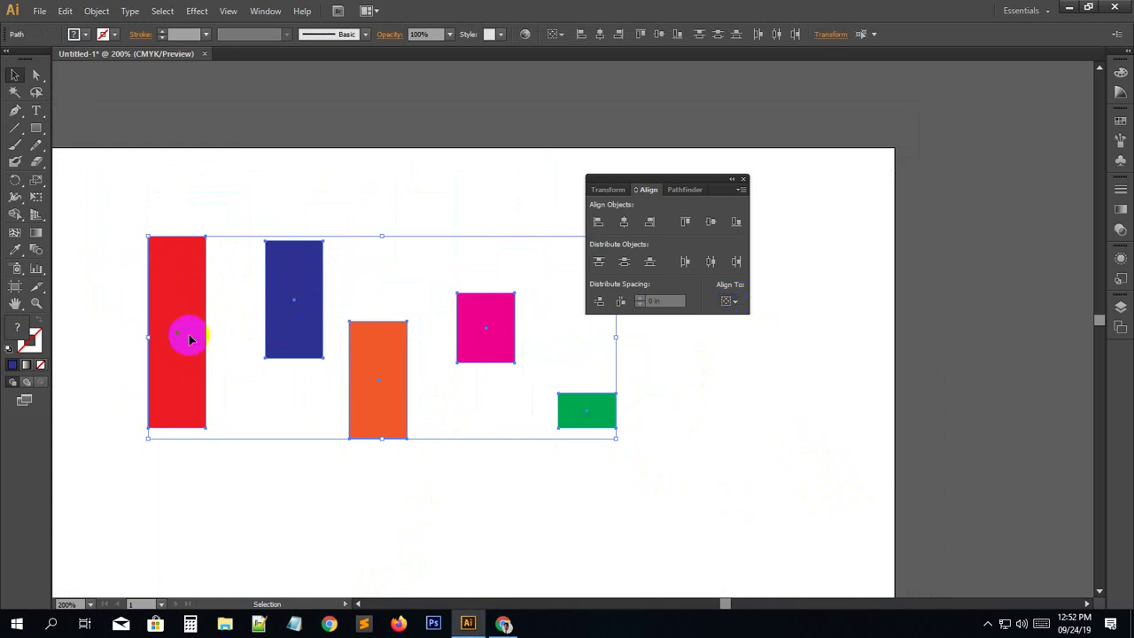
{"action": "left_click", "coordinate": [401, 372]}
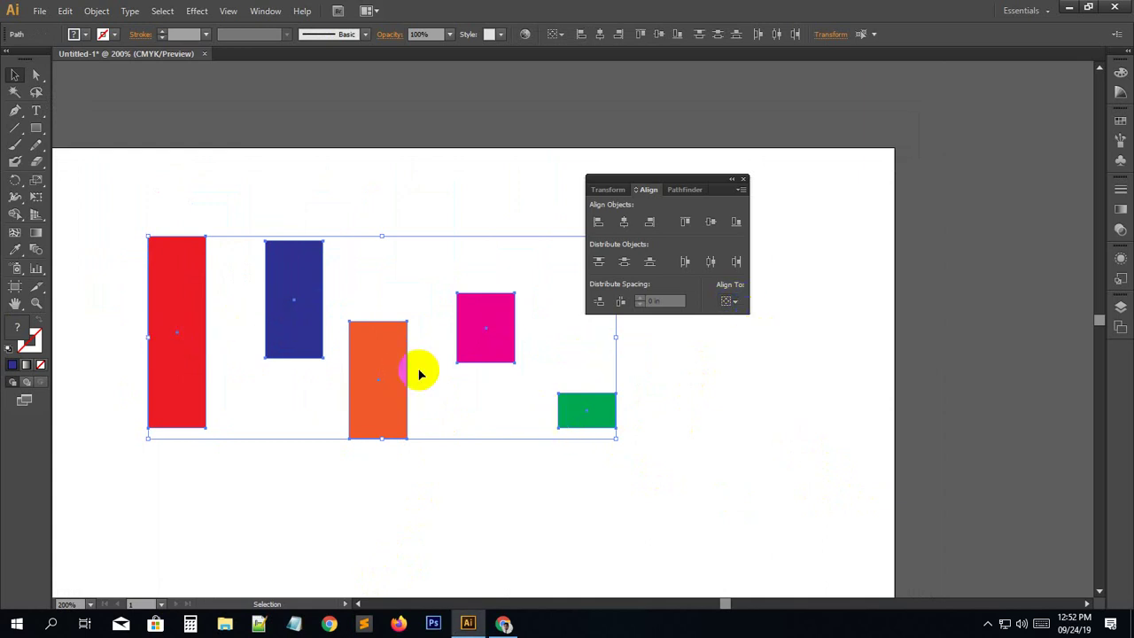
{"action": "left_click_drag", "start_coordinate": [707, 183], "coordinate": [822, 175]}
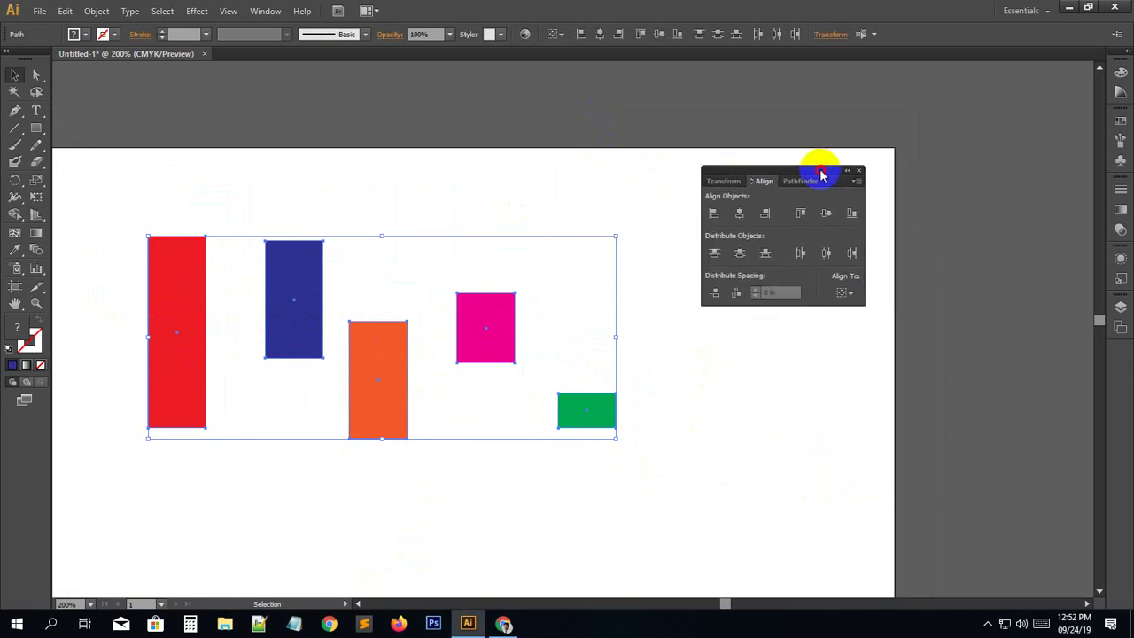
{"action": "left_click", "coordinate": [850, 215]}
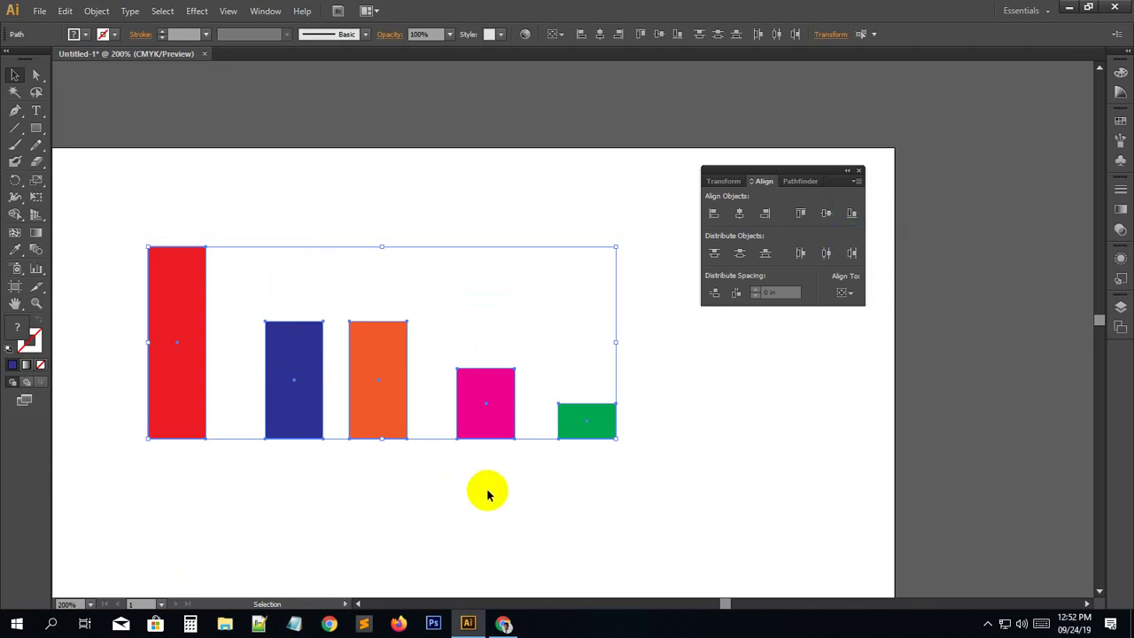
Align the top edges of the five rectangles and space them evenly with Horizontal Distribute Center.
{"action": "left_click", "coordinate": [802, 215]}
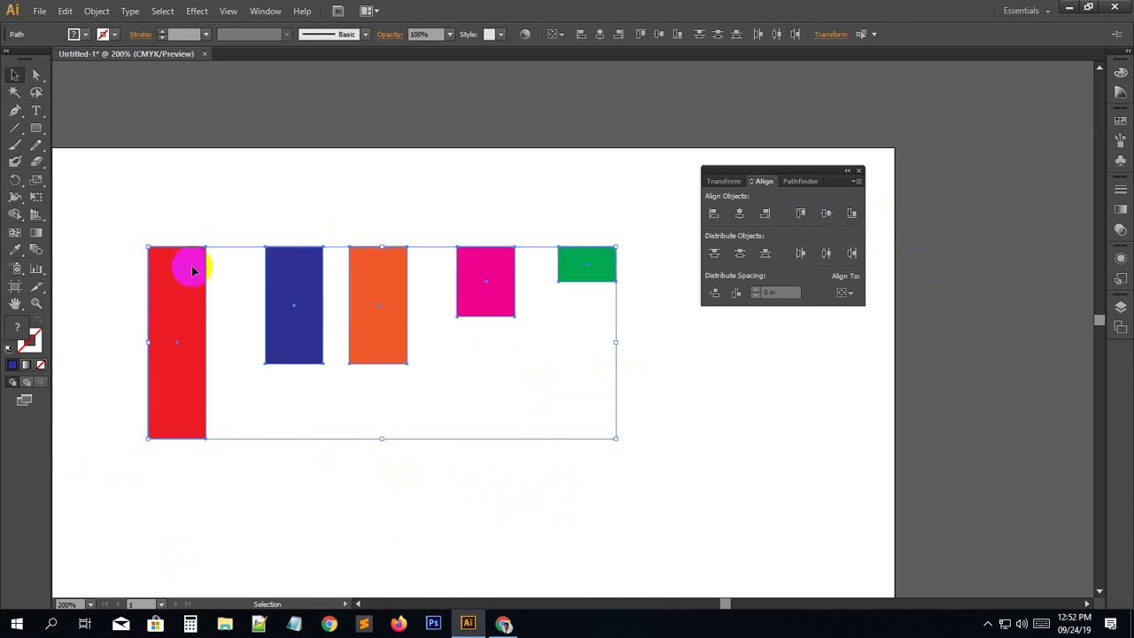
{"action": "left_click", "coordinate": [115, 309]}
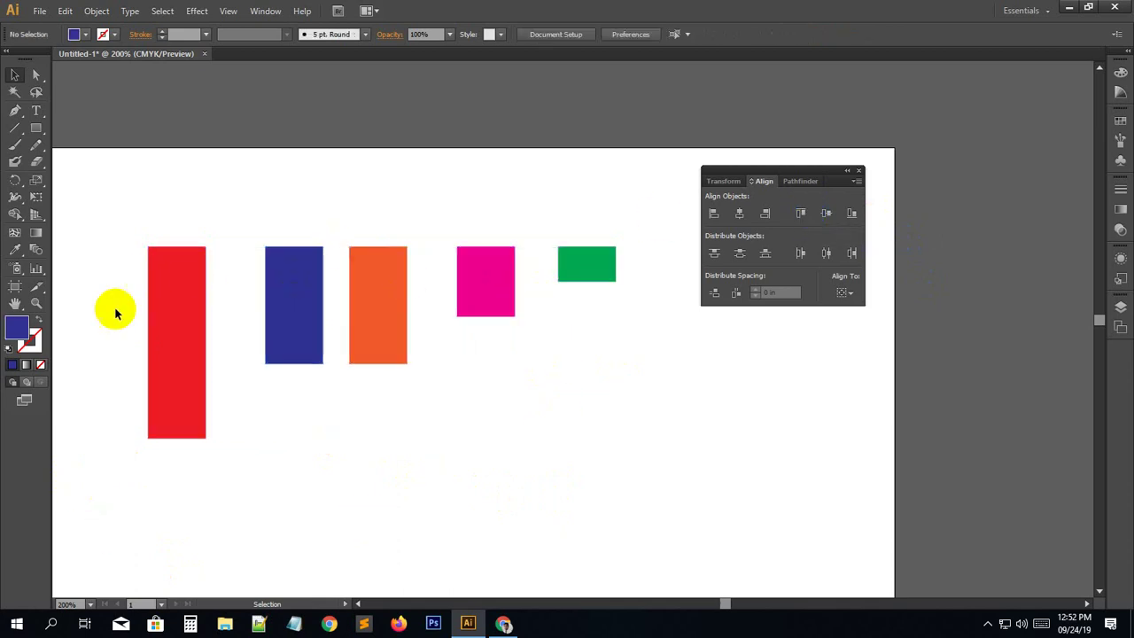
{"action": "left_click_drag", "start_coordinate": [121, 221], "coordinate": [679, 461]}
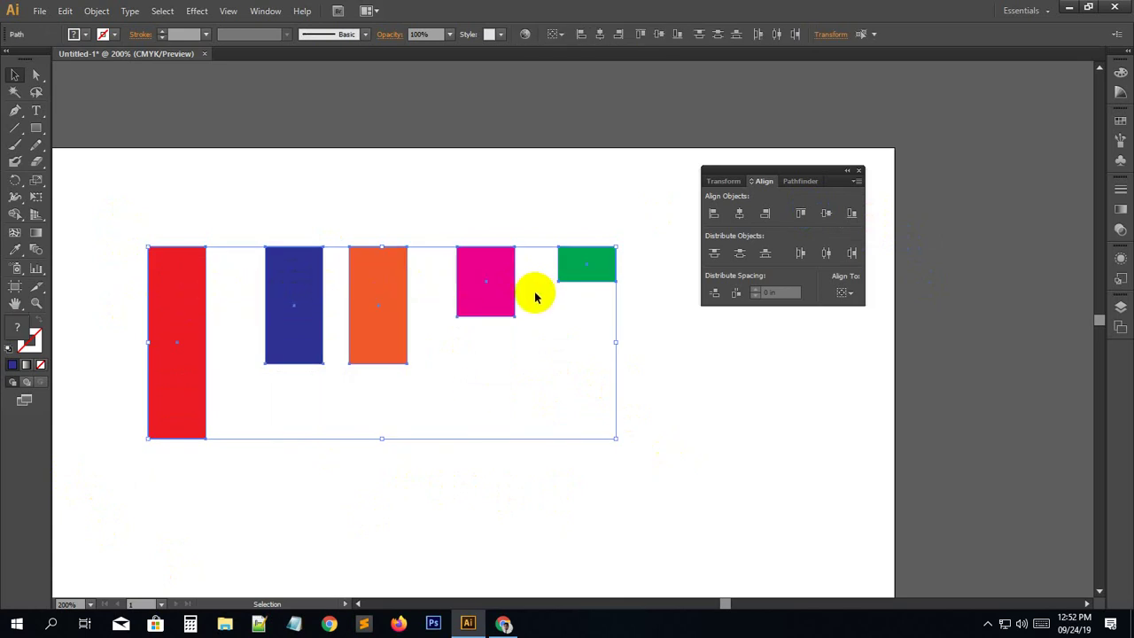
{"action": "left_click", "coordinate": [826, 254]}
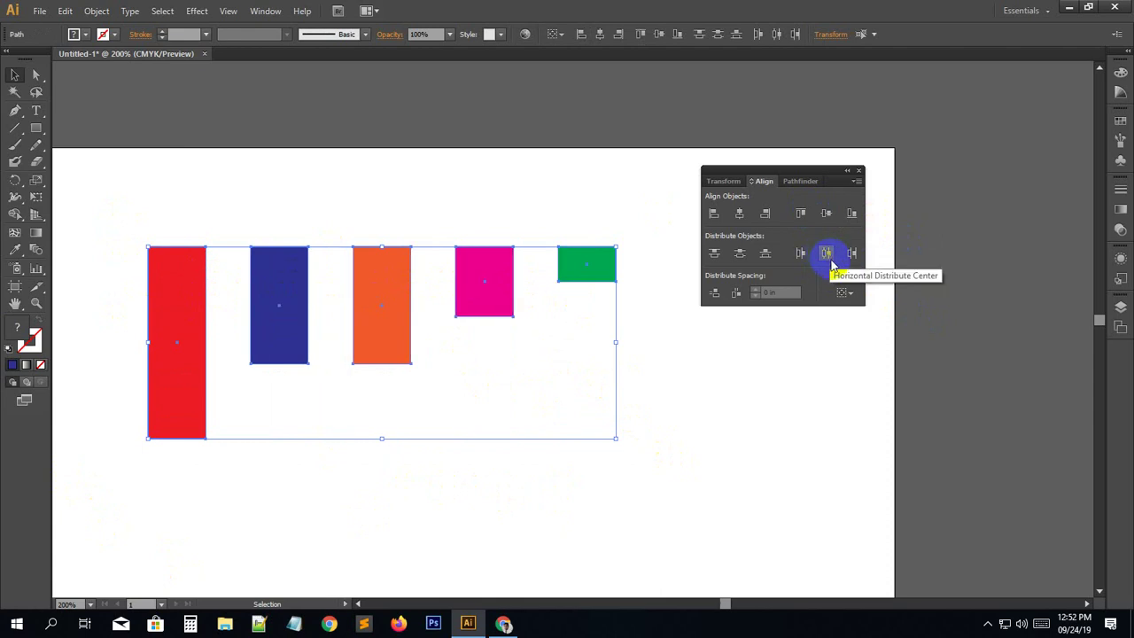
{"action": "left_click", "coordinate": [830, 258]}
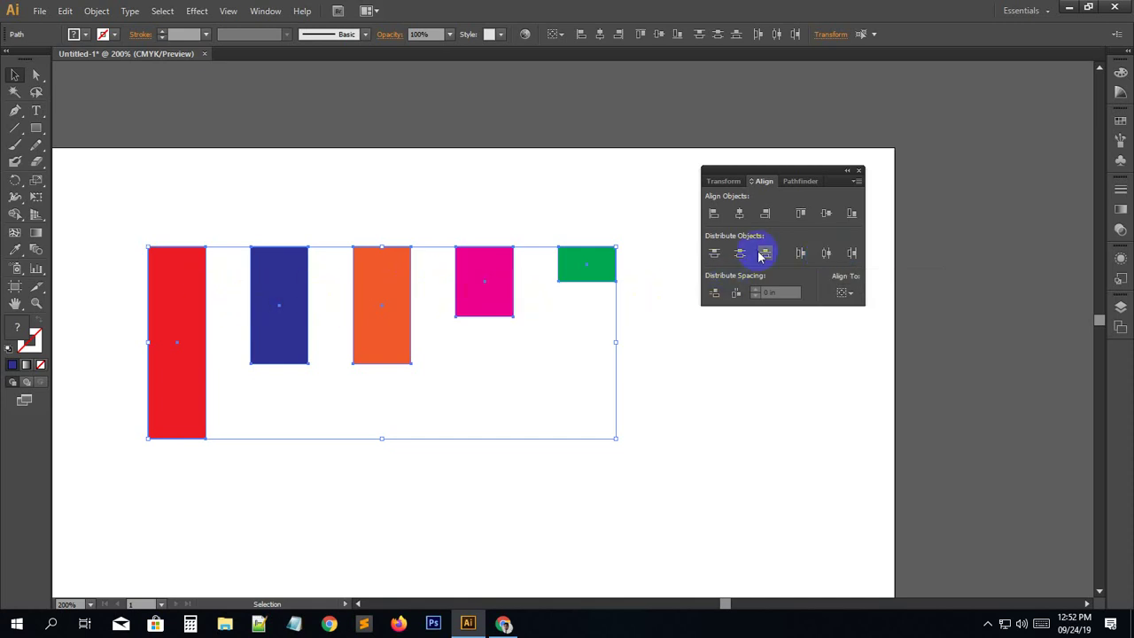
Align the five rectangles by their bottom edges, then by their vertical centers, and apply Vertical Distribute Center.
{"action": "left_click", "coordinate": [851, 216]}
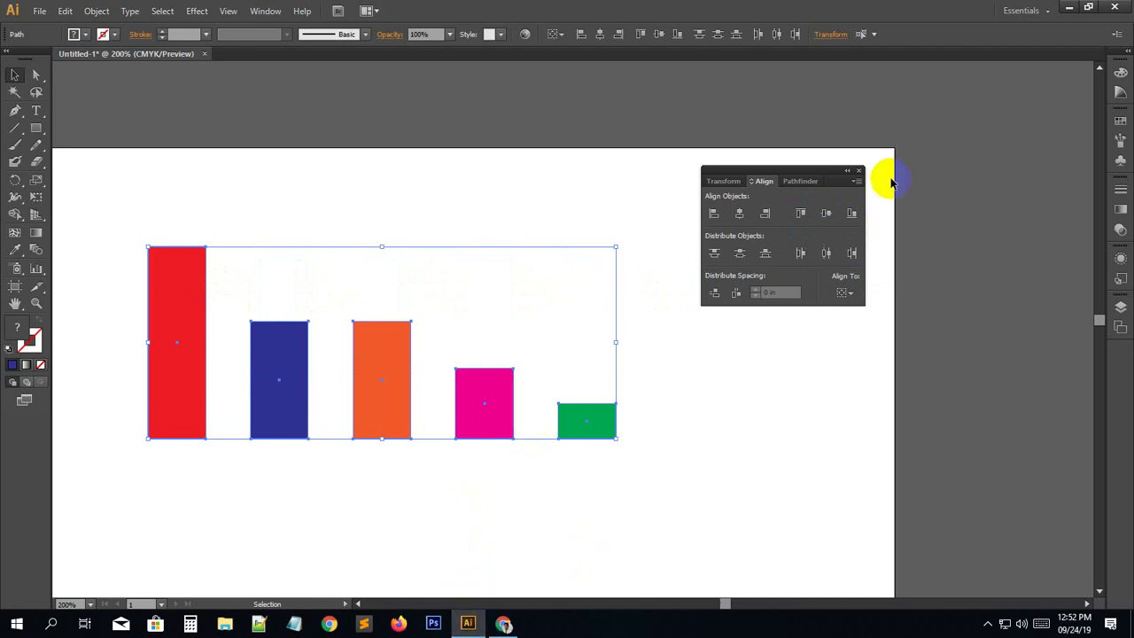
{"action": "left_click", "coordinate": [827, 214]}
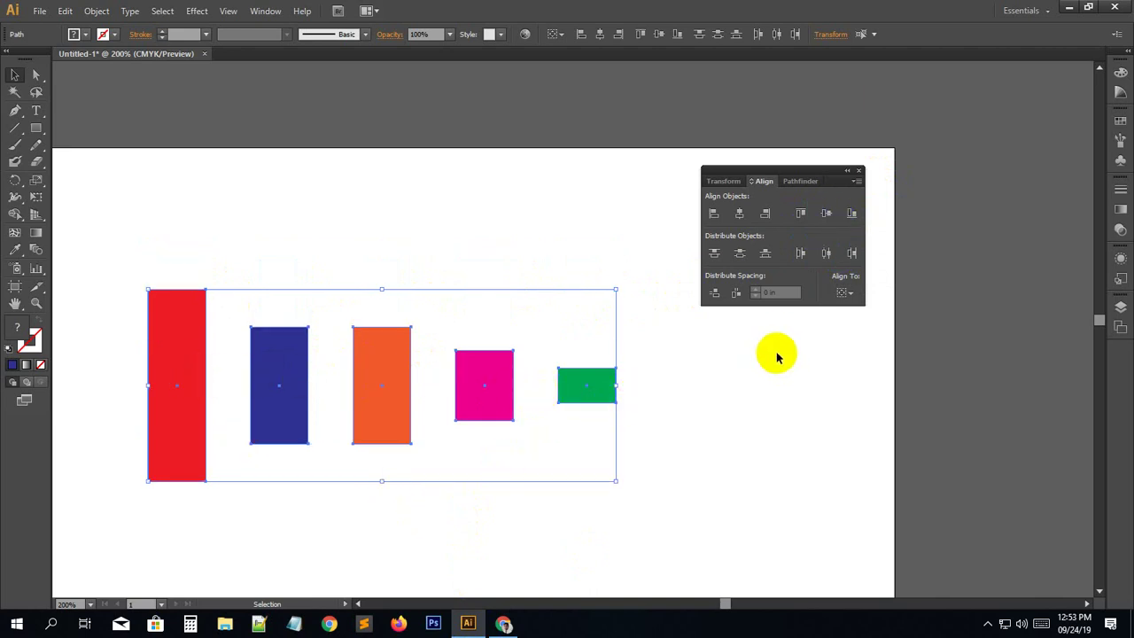
{"action": "left_click", "coordinate": [744, 254]}
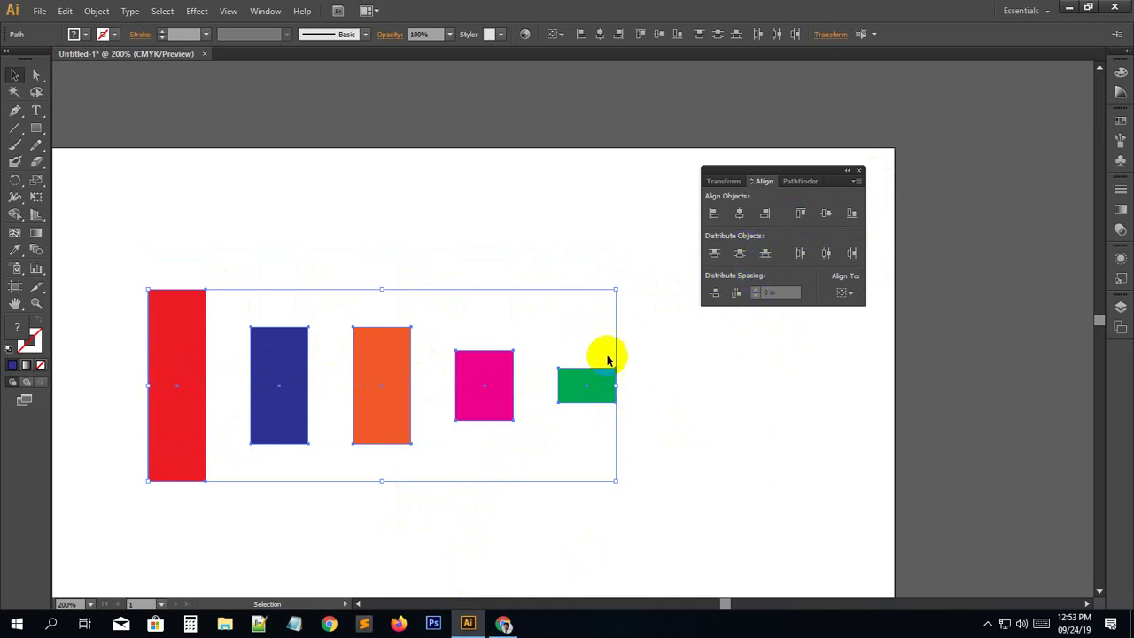
Rotate the five rectangles 90° clockwise into a vertical stack, and move the stack slightly down the artboard.
{"action": "key", "text": "ctrl+minus"}
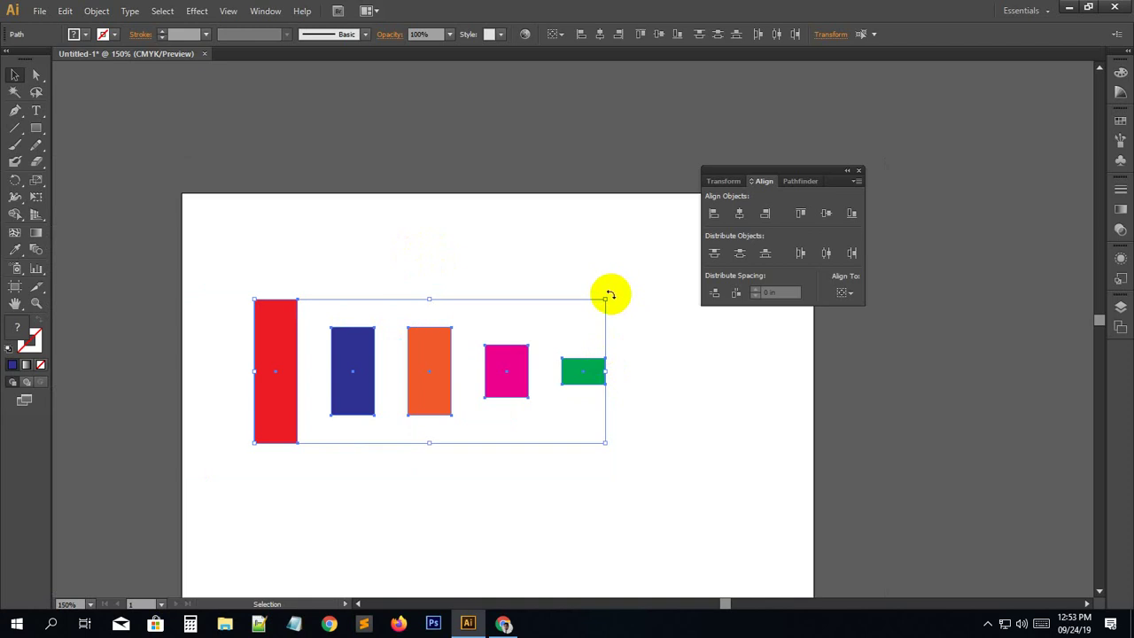
{"action": "left_click_drag", "start_coordinate": [609, 295], "coordinate": [497, 514]}
{"action": "scroll", "coordinate": [673, 451], "scroll_direction": "down", "scroll_amount": 2}
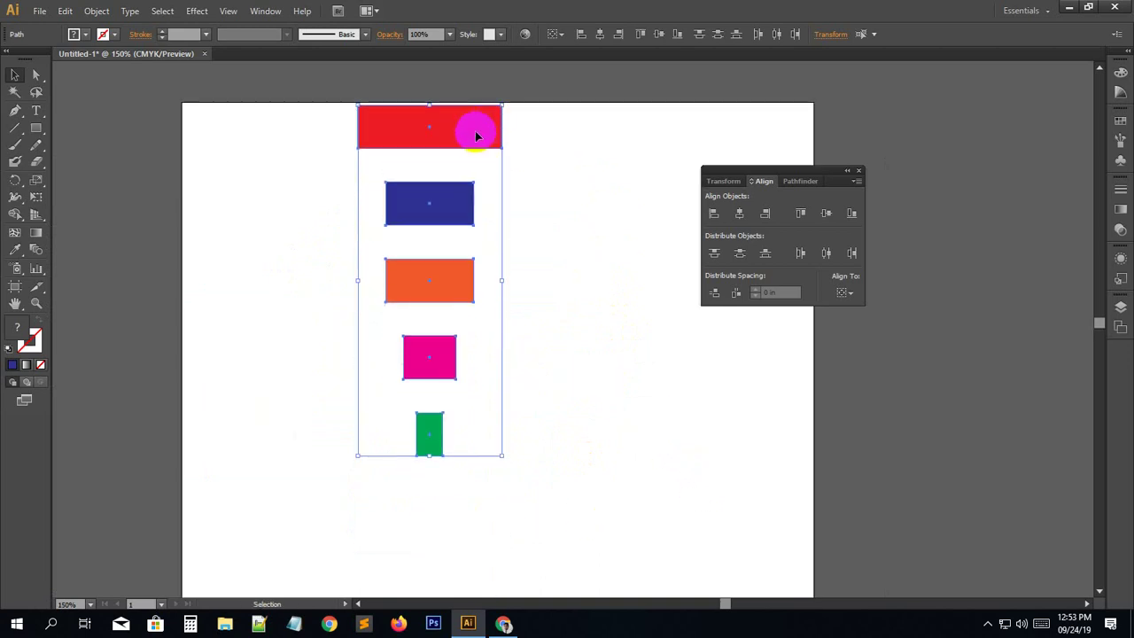
{"action": "left_click_drag", "start_coordinate": [476, 135], "coordinate": [481, 196]}
{"action": "left_click", "coordinate": [594, 266]}
Offset the stack irregularly by moving the blue and magenta rectangles to the right and the orange and green ones to the left.
{"action": "left_click_drag", "start_coordinate": [428, 256], "coordinate": [493, 282]}
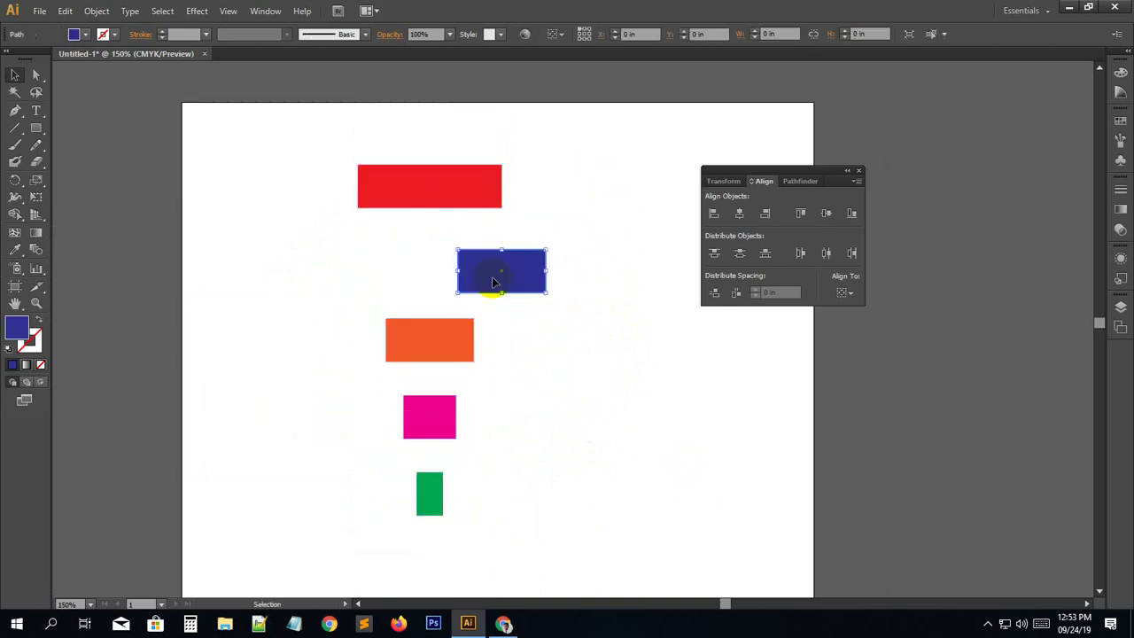
{"action": "left_click_drag", "start_coordinate": [398, 355], "coordinate": [346, 355]}
{"action": "left_click_drag", "start_coordinate": [404, 413], "coordinate": [471, 434]}
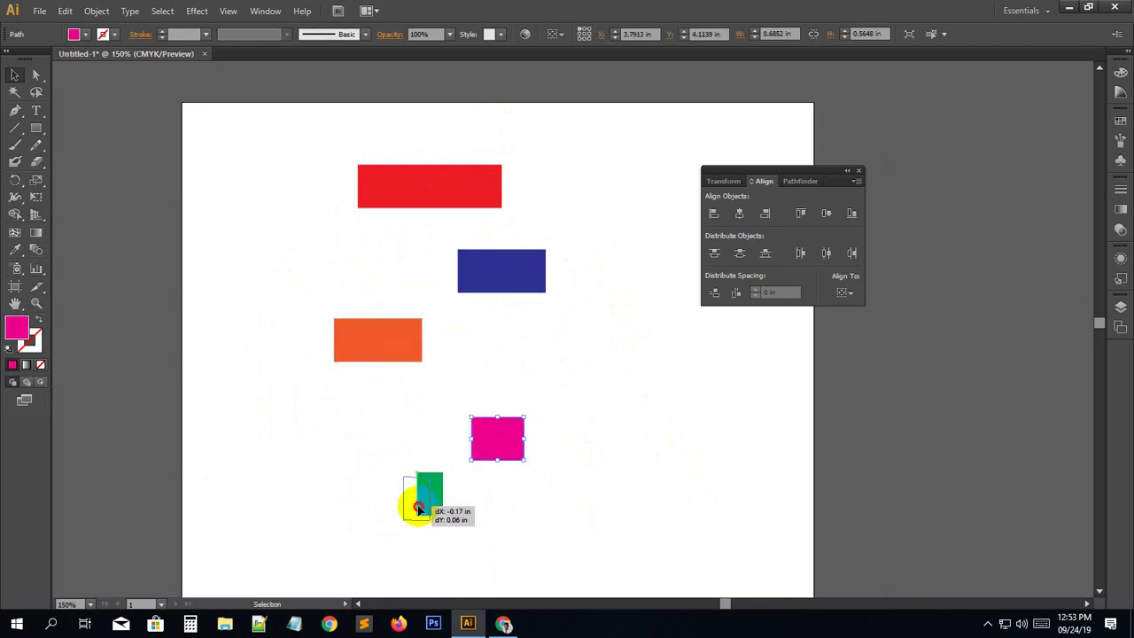
{"action": "left_click_drag", "start_coordinate": [418, 508], "coordinate": [414, 508]}
{"action": "left_click", "coordinate": [599, 479]}
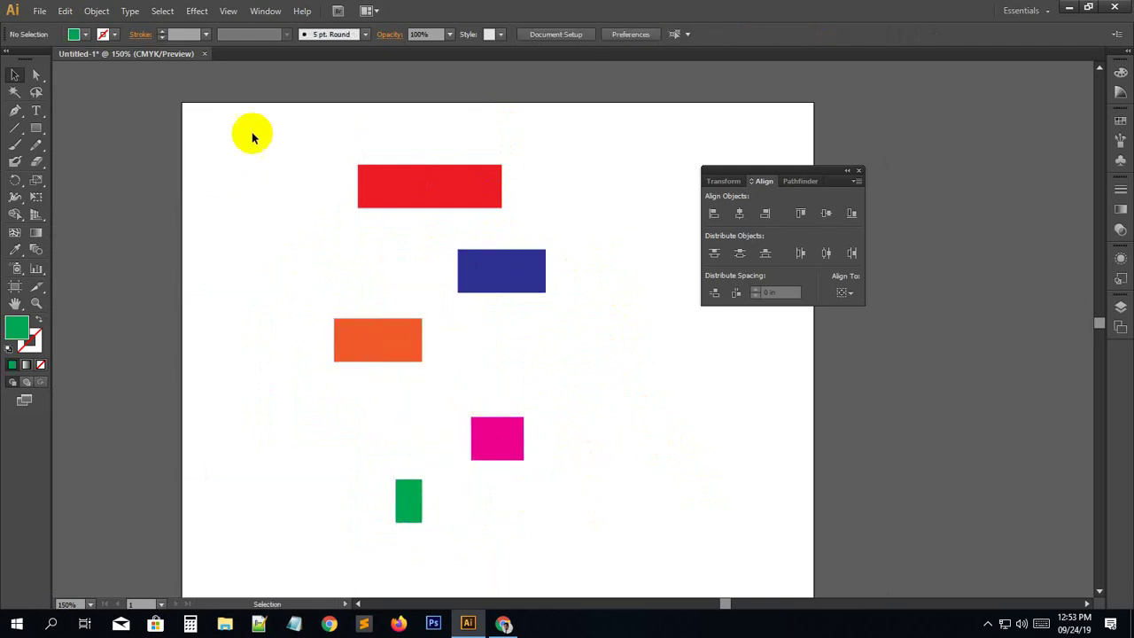
Select all five rectangles and align them by left edges, right edges and horizontal centers in turn, ending with right edges.
{"action": "left_click_drag", "start_coordinate": [252, 135], "coordinate": [643, 514]}
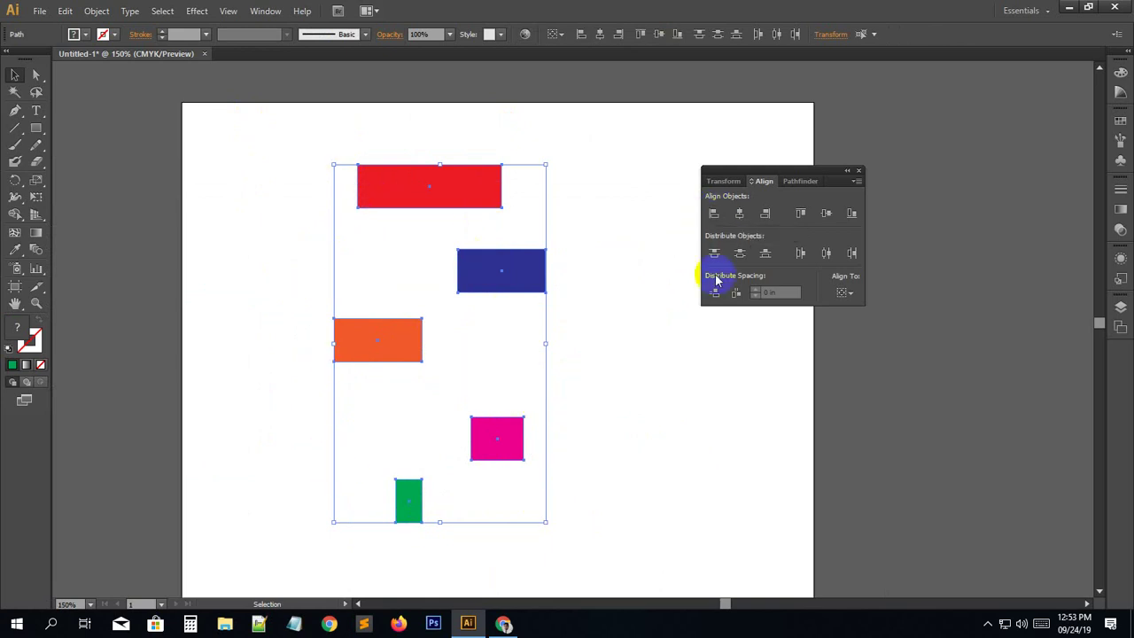
{"action": "left_click", "coordinate": [718, 218]}
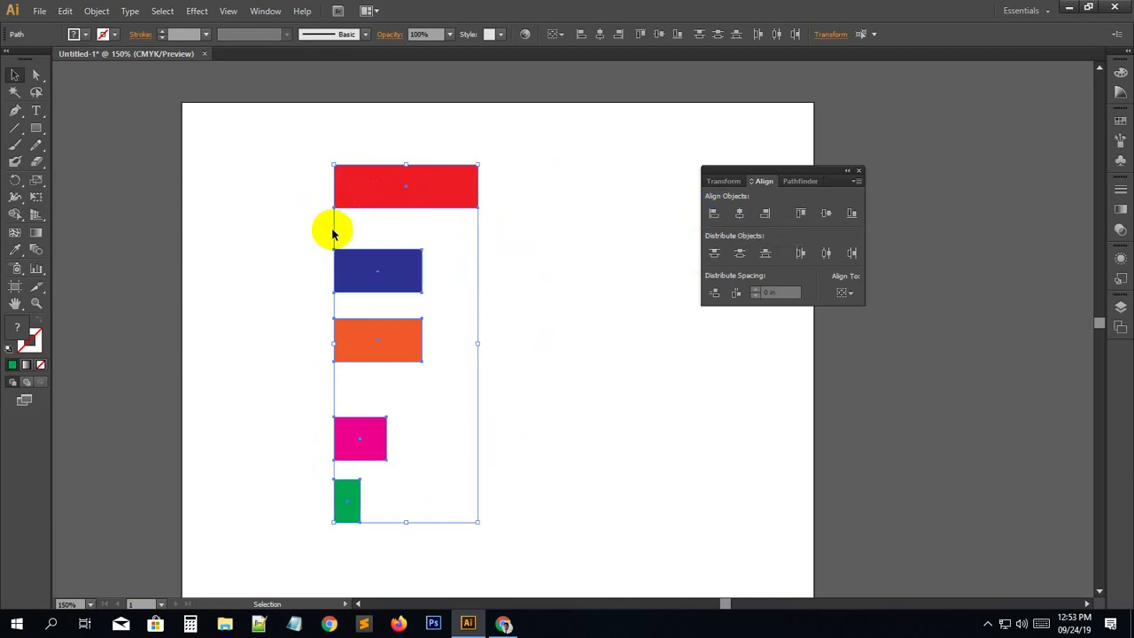
{"action": "left_click", "coordinate": [765, 214]}
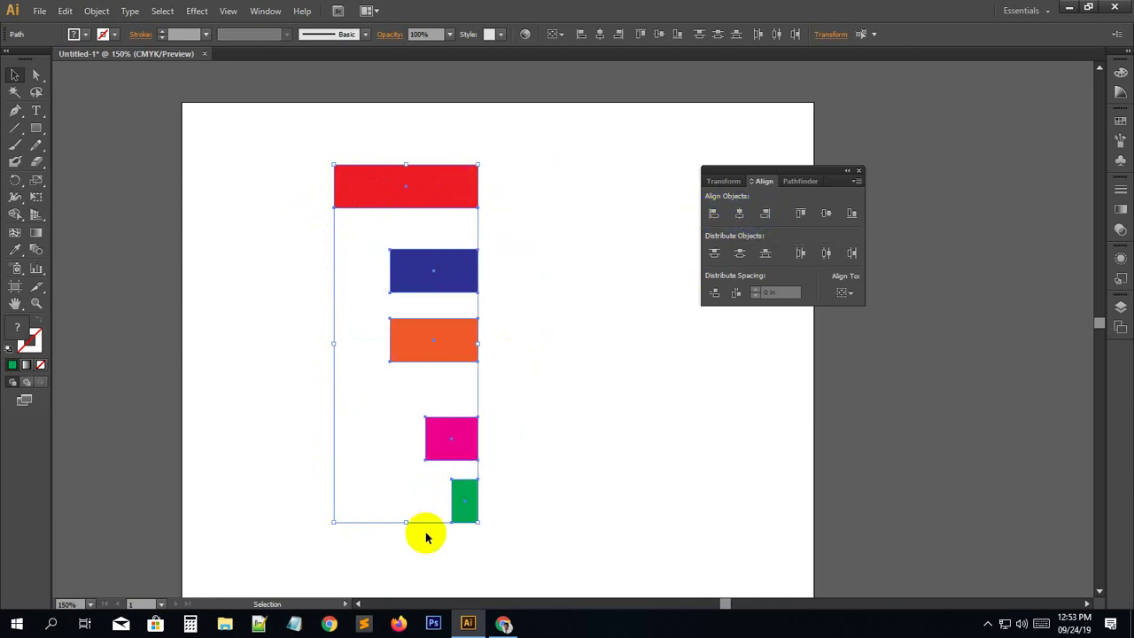
{"action": "left_click", "coordinate": [740, 213]}
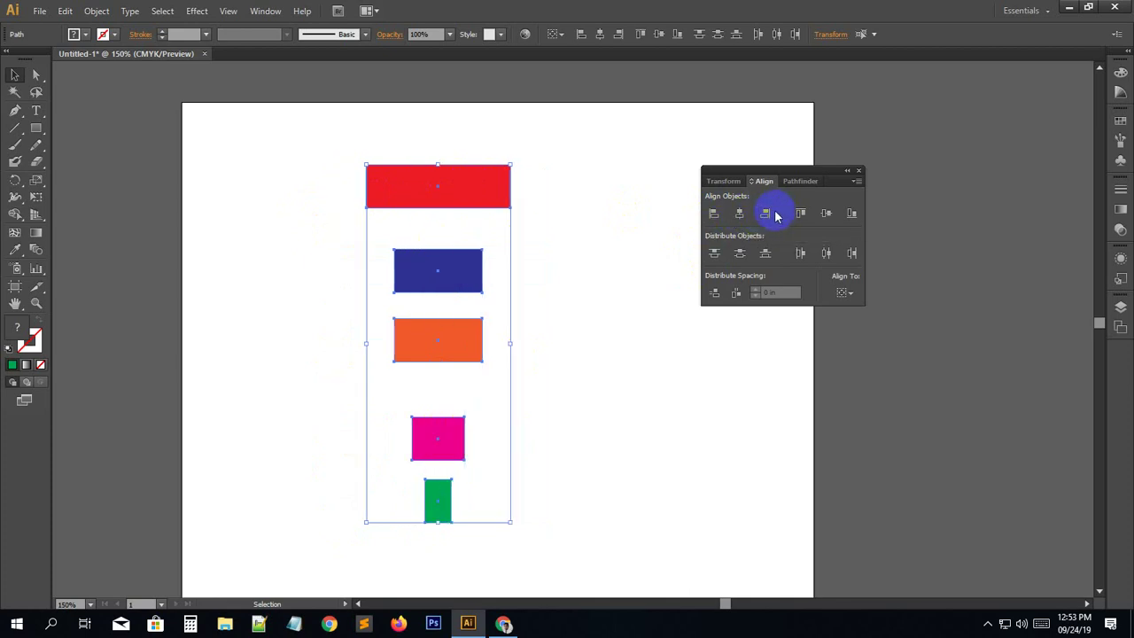
{"action": "left_click", "coordinate": [765, 213]}
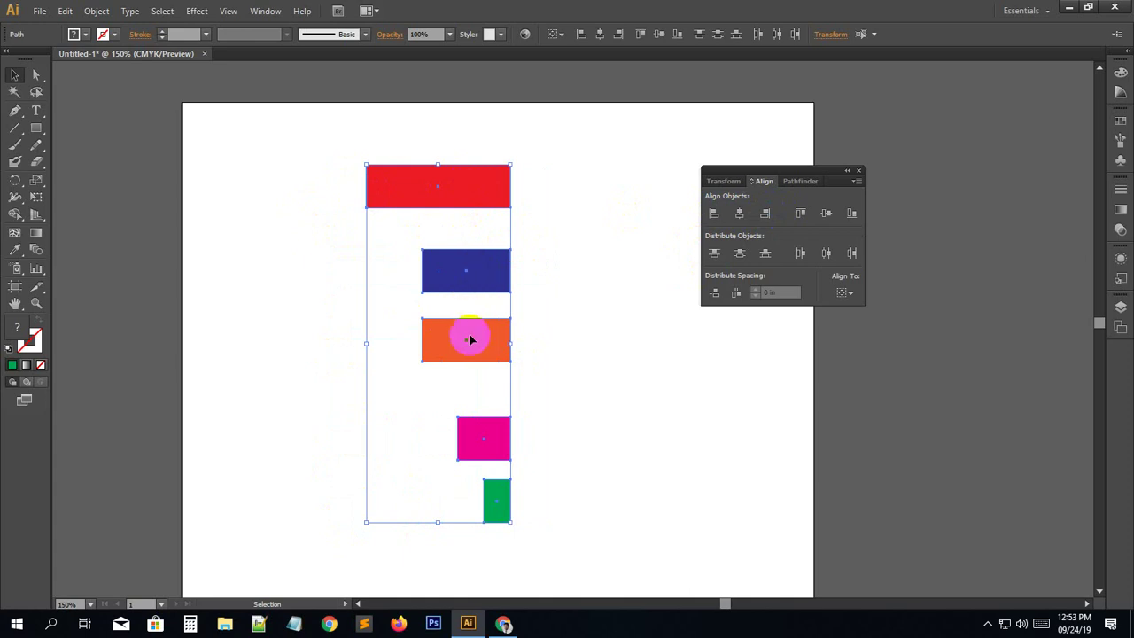
Space the five stacked rectangles evenly by their vertical centers, align their horizontal centers, and deselect them.
{"action": "left_click", "coordinate": [739, 254]}
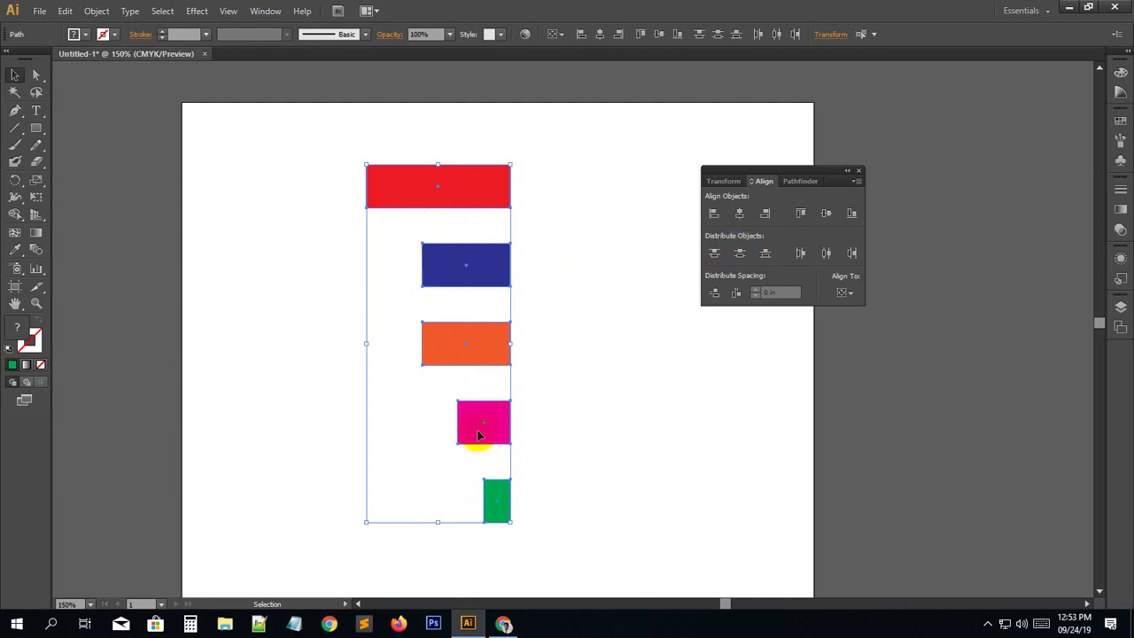
{"action": "left_click", "coordinate": [739, 213]}
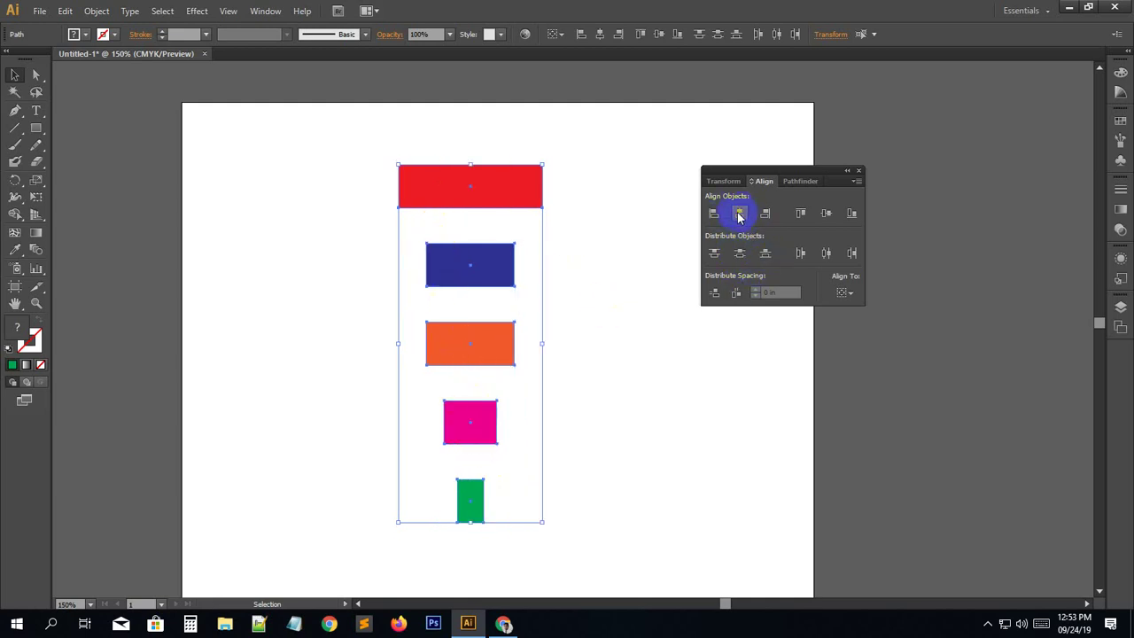
{"action": "left_click", "coordinate": [606, 382]}
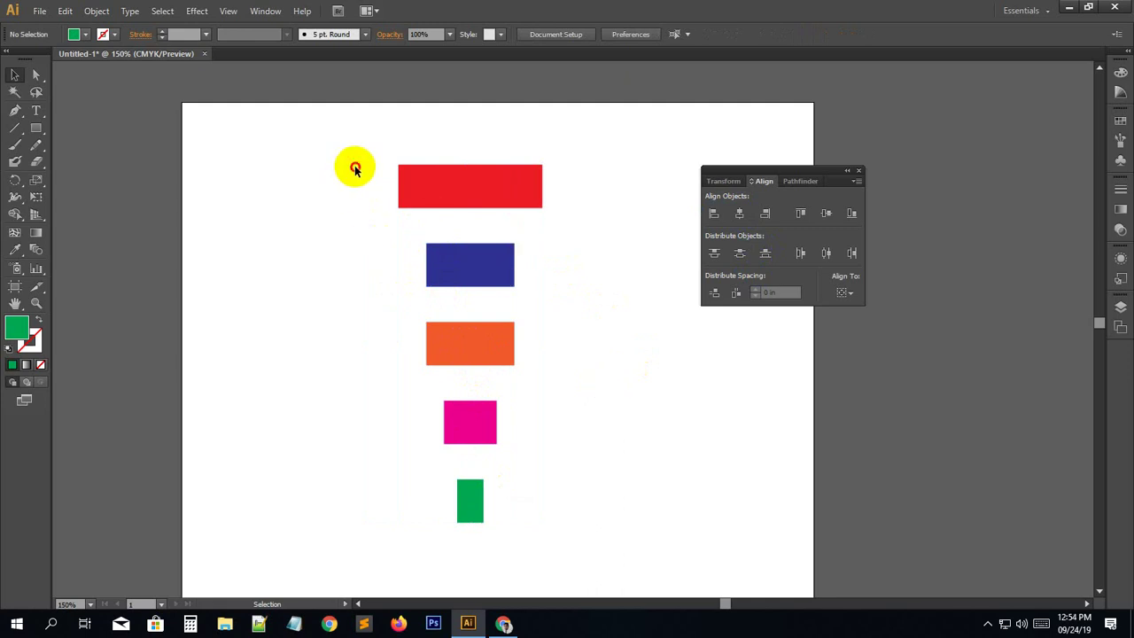
Reselect all five stacked rectangles and distribute them vertically by their top edges.
{"action": "left_click_drag", "start_coordinate": [355, 169], "coordinate": [602, 527]}
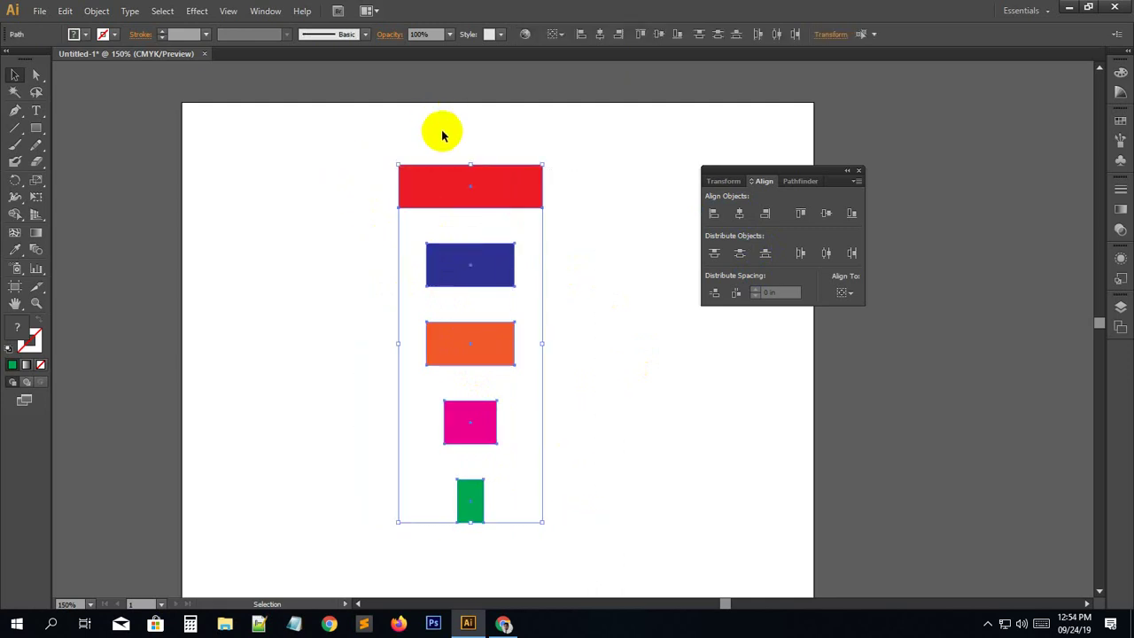
{"action": "left_click", "coordinate": [444, 188]}
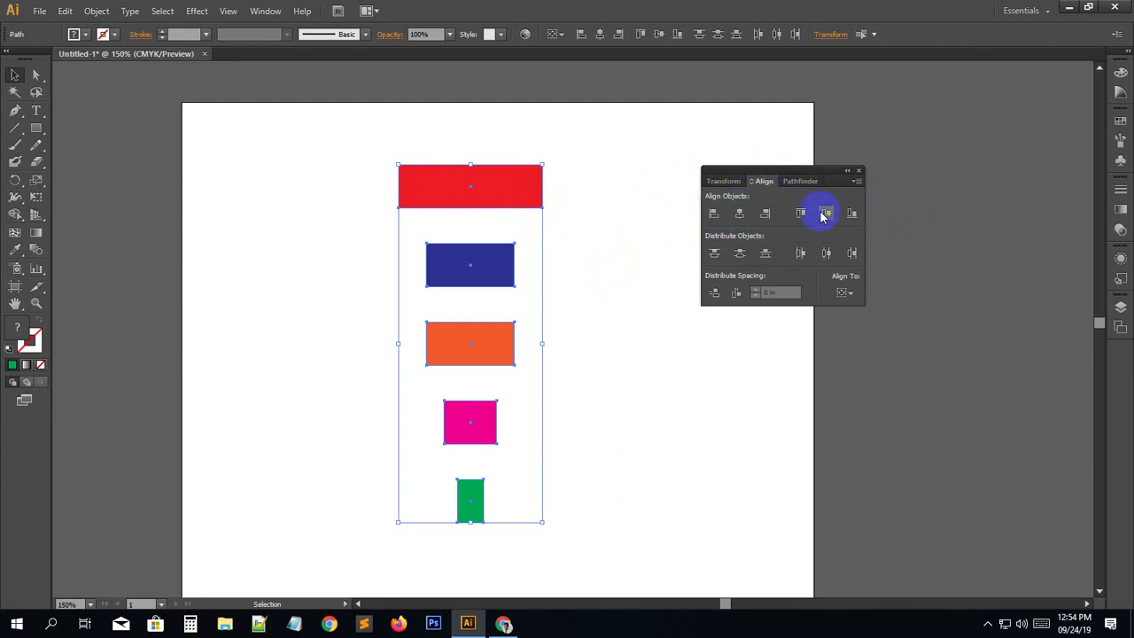
{"action": "left_click", "coordinate": [714, 255]}
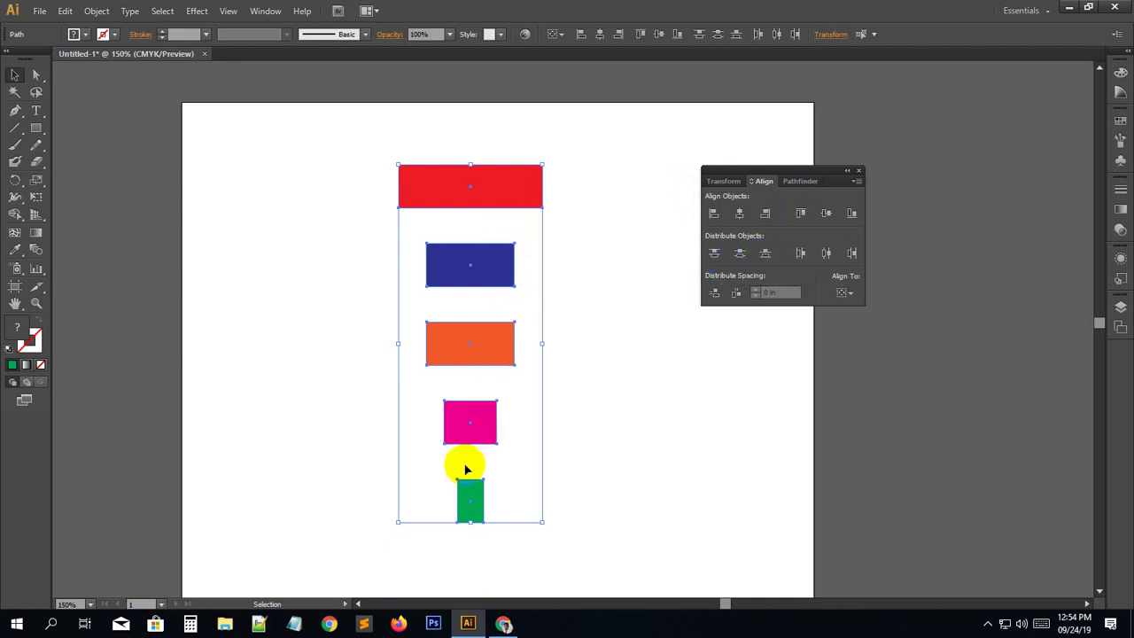
Create a second artboard about 5.61 by 7.32 in, to the right of the existing one.
{"action": "left_click", "coordinate": [534, 508]}
{"action": "key", "text": "ctrl+minus"}
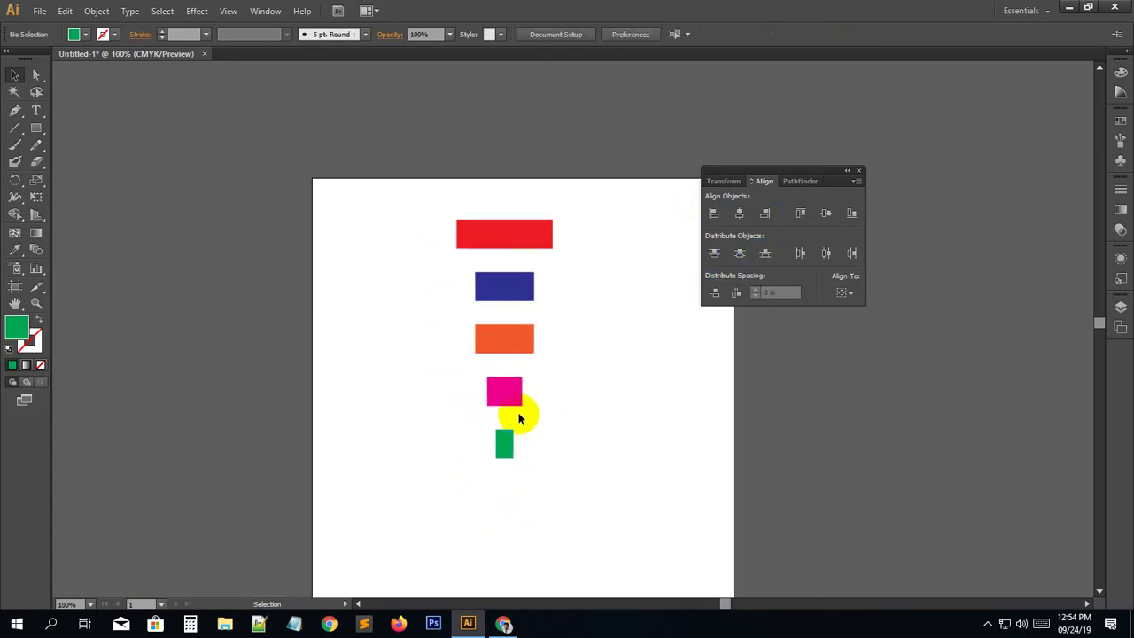
{"action": "left_click_drag", "start_coordinate": [517, 411], "coordinate": [61, 316]}
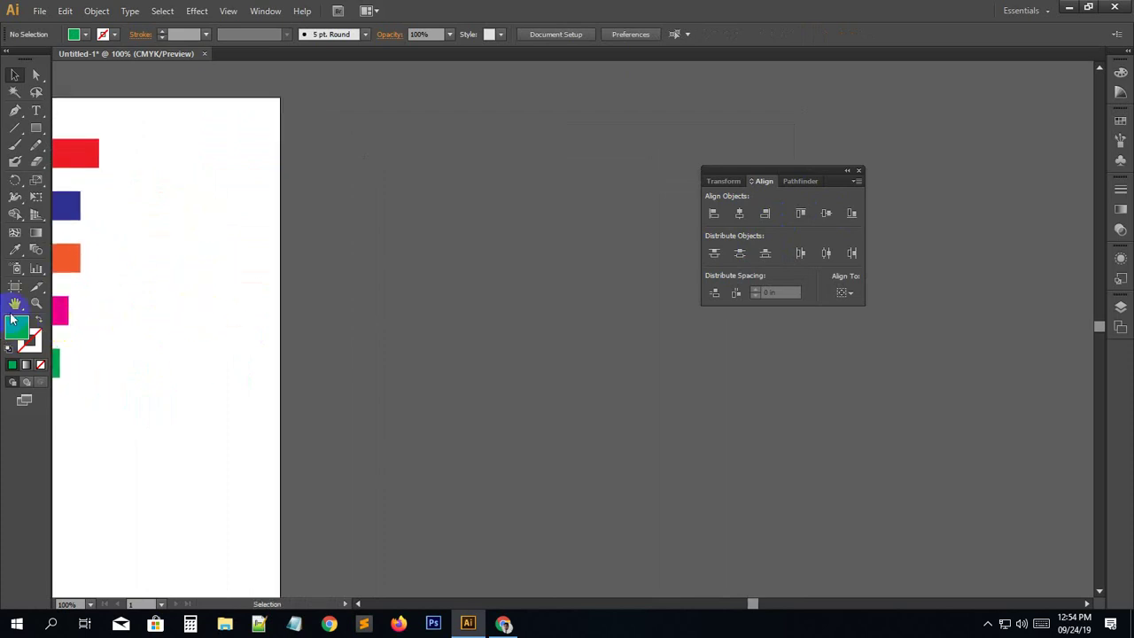
{"action": "left_click", "coordinate": [17, 287]}
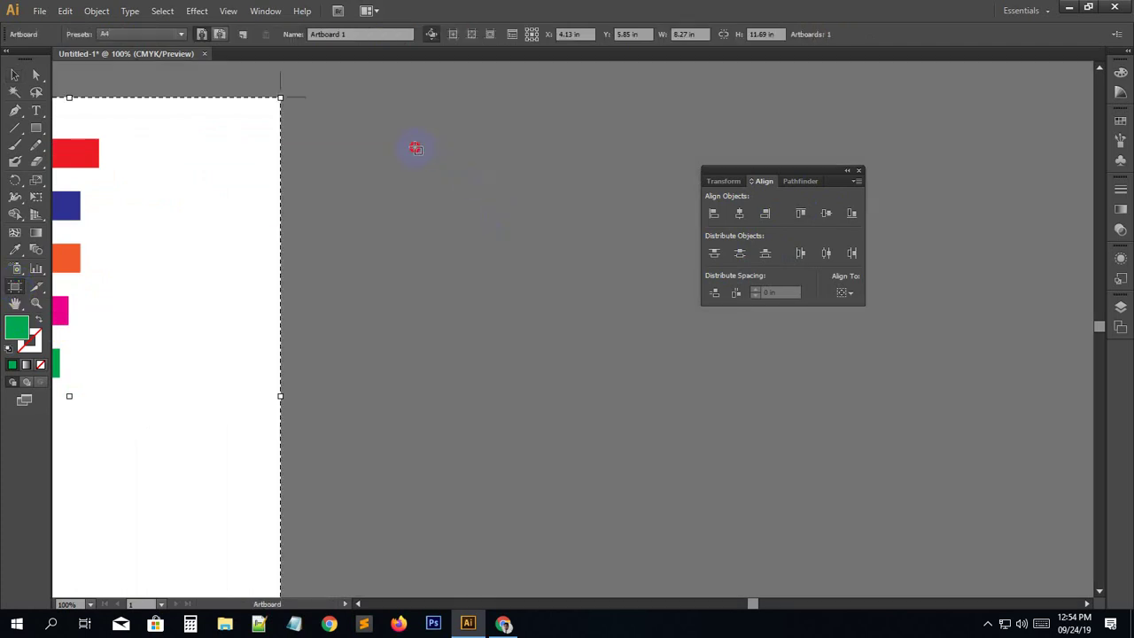
{"action": "left_click_drag", "start_coordinate": [416, 148], "coordinate": [701, 519]}
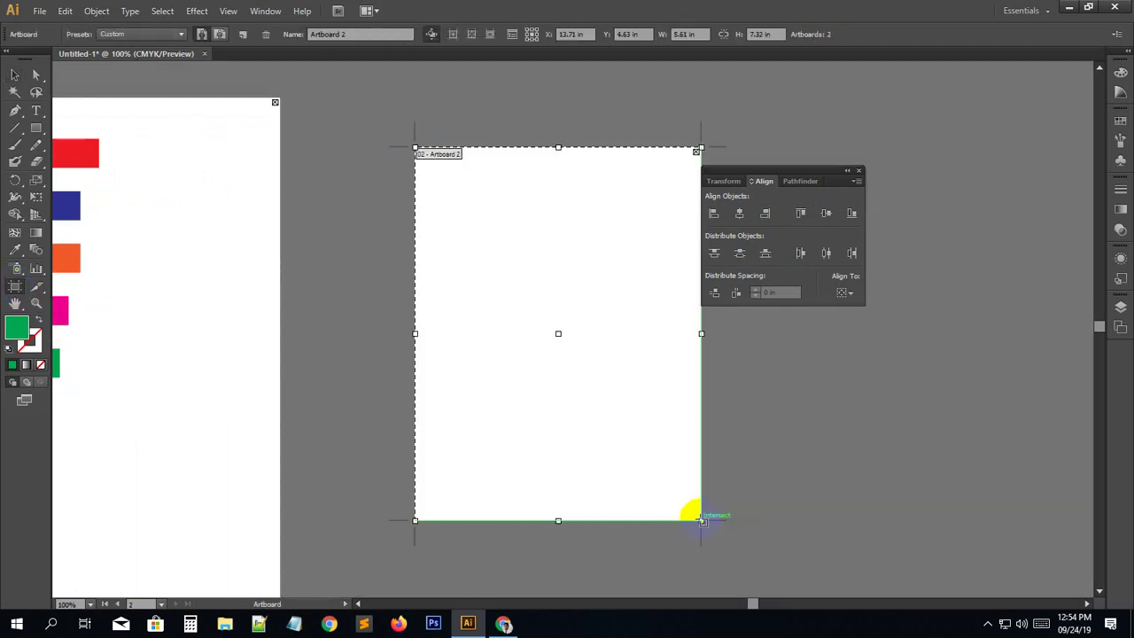
{"action": "left_click", "coordinate": [14, 74]}
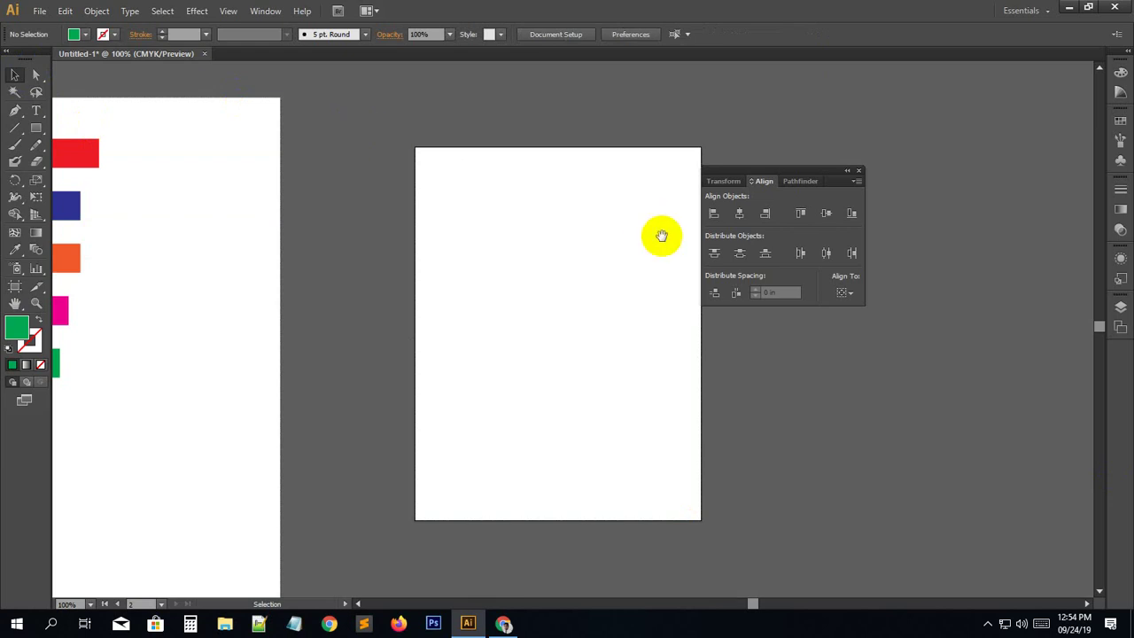
{"action": "left_click_drag", "start_coordinate": [661, 236], "coordinate": [525, 211]}
{"action": "left_click_drag", "start_coordinate": [371, 212], "coordinate": [392, 283]}
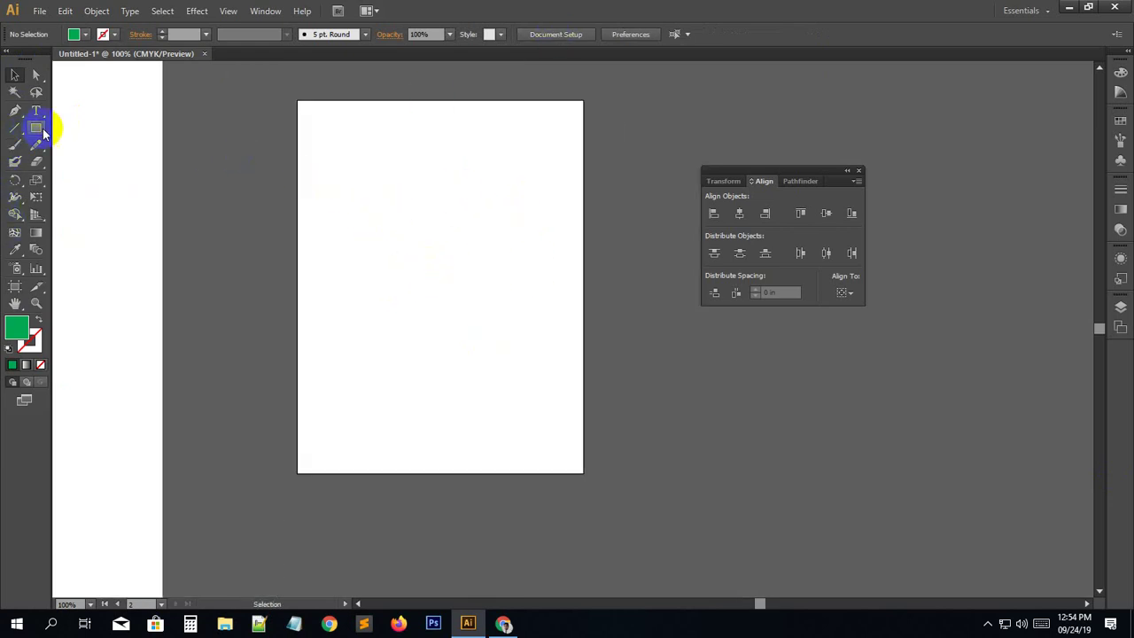
Draw a green circle about 2.87 in across on the new artboard and place it off-center in the upper part.
{"action": "left_click_drag", "start_coordinate": [35, 132], "coordinate": [76, 162]}
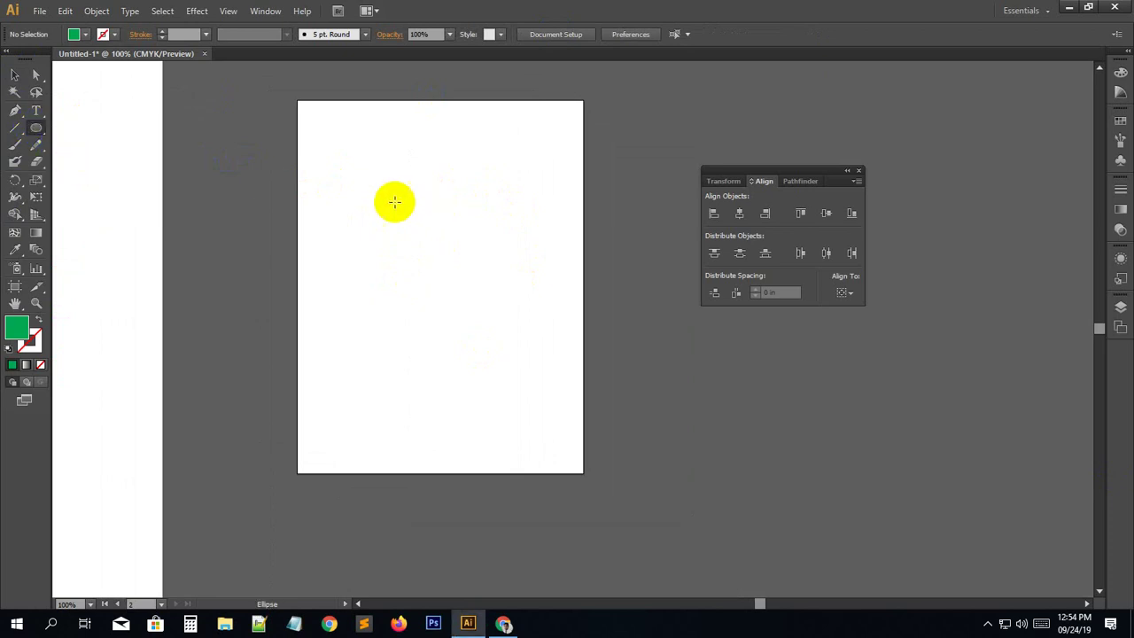
{"action": "left_click_drag", "start_coordinate": [391, 202], "coordinate": [508, 349]}
{"action": "left_click", "coordinate": [14, 74]}
{"action": "left_click_drag", "start_coordinate": [459, 245], "coordinate": [382, 155]}
{"action": "left_click", "coordinate": [552, 387]}
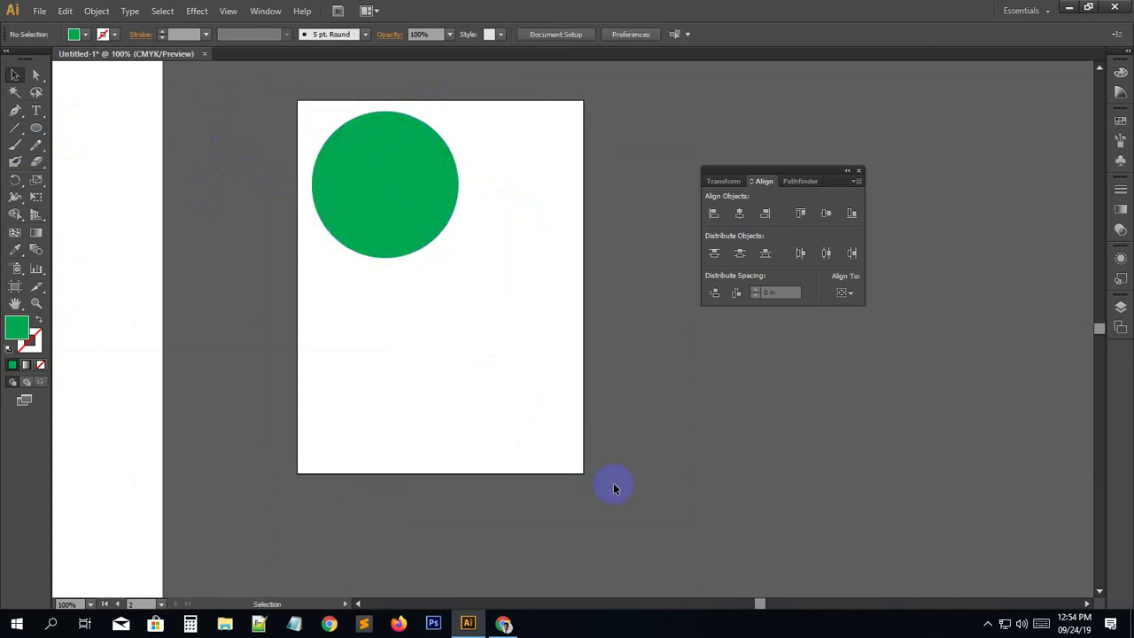
{"action": "left_click_drag", "start_coordinate": [605, 406], "coordinate": [585, 437]}
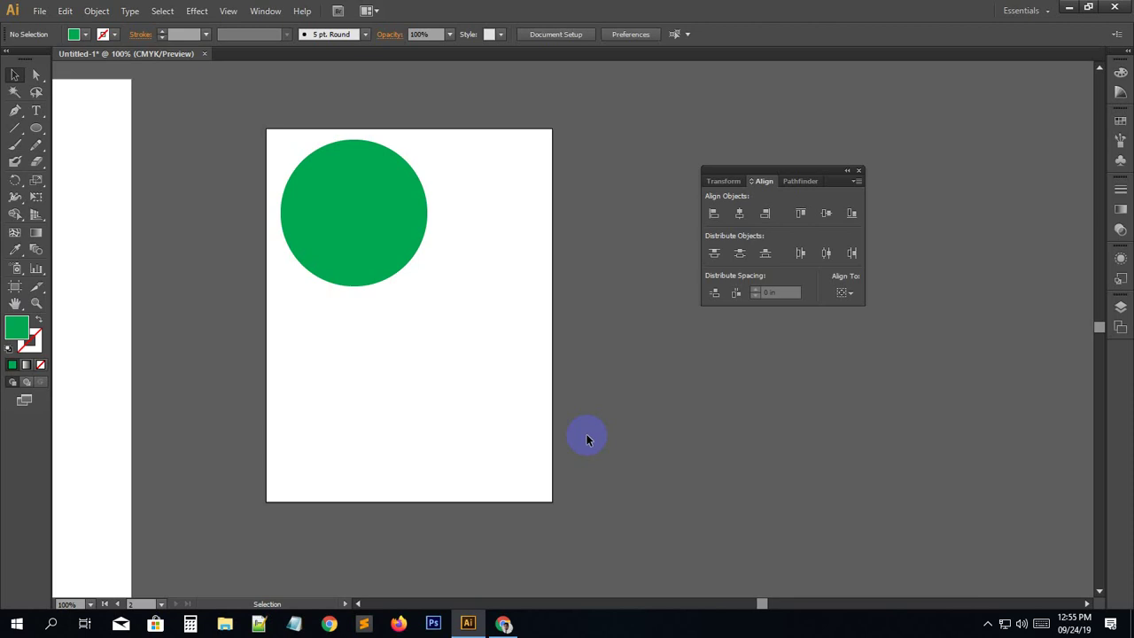
{"action": "left_click_drag", "start_coordinate": [377, 216], "coordinate": [444, 294]}
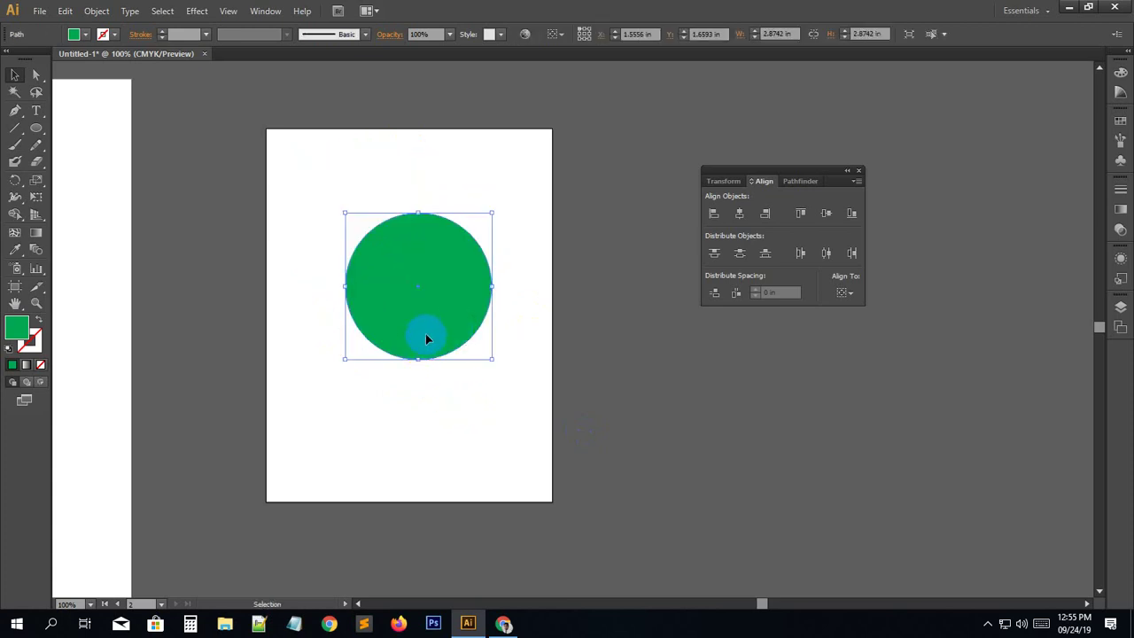
{"action": "left_click_drag", "start_coordinate": [426, 335], "coordinate": [397, 272]}
{"action": "left_click", "coordinate": [473, 399]}
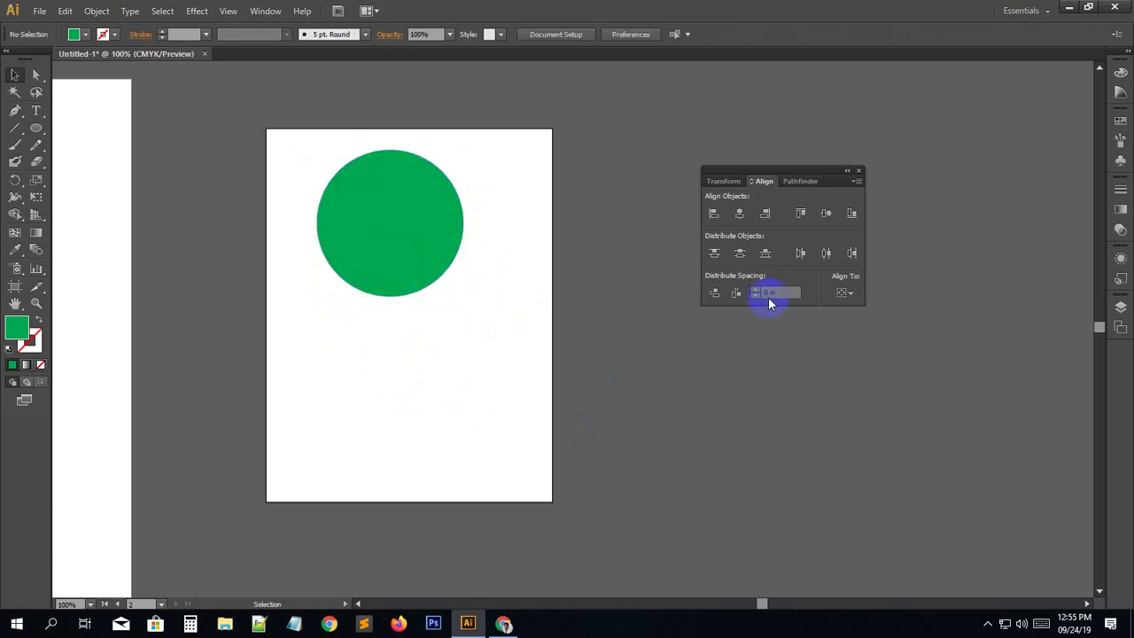
Set alignment to Align to Artboard and center the green circle horizontally and vertically on its artboard.
{"action": "left_click", "coordinate": [846, 295]}
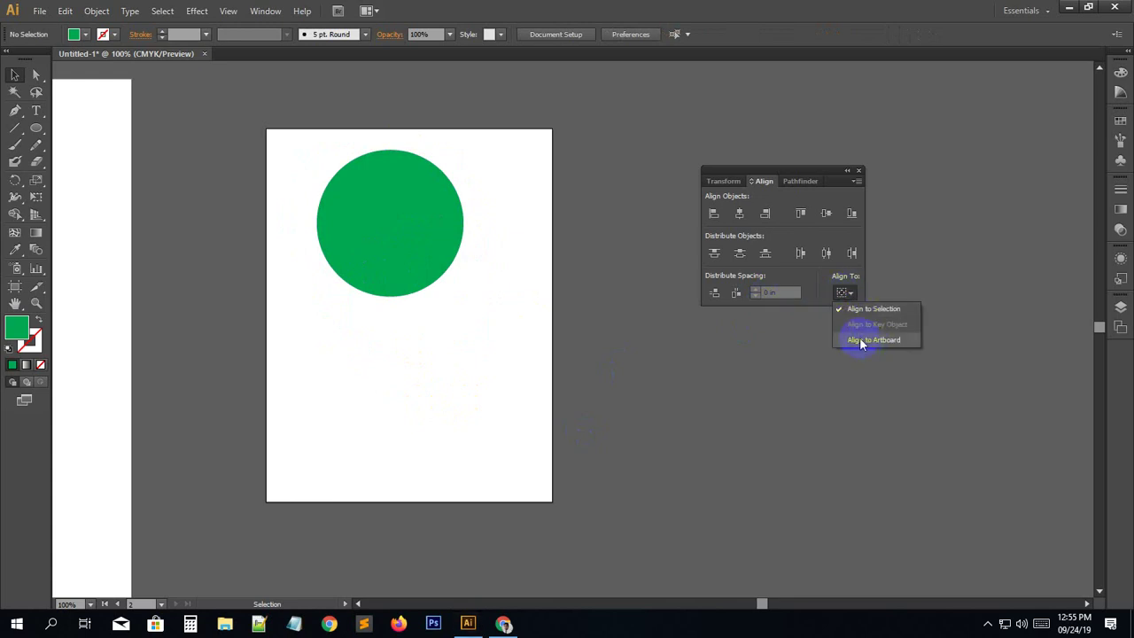
{"action": "left_click", "coordinate": [858, 340]}
{"action": "left_click", "coordinate": [847, 295]}
{"action": "left_click", "coordinate": [858, 352]}
{"action": "left_click", "coordinate": [364, 247]}
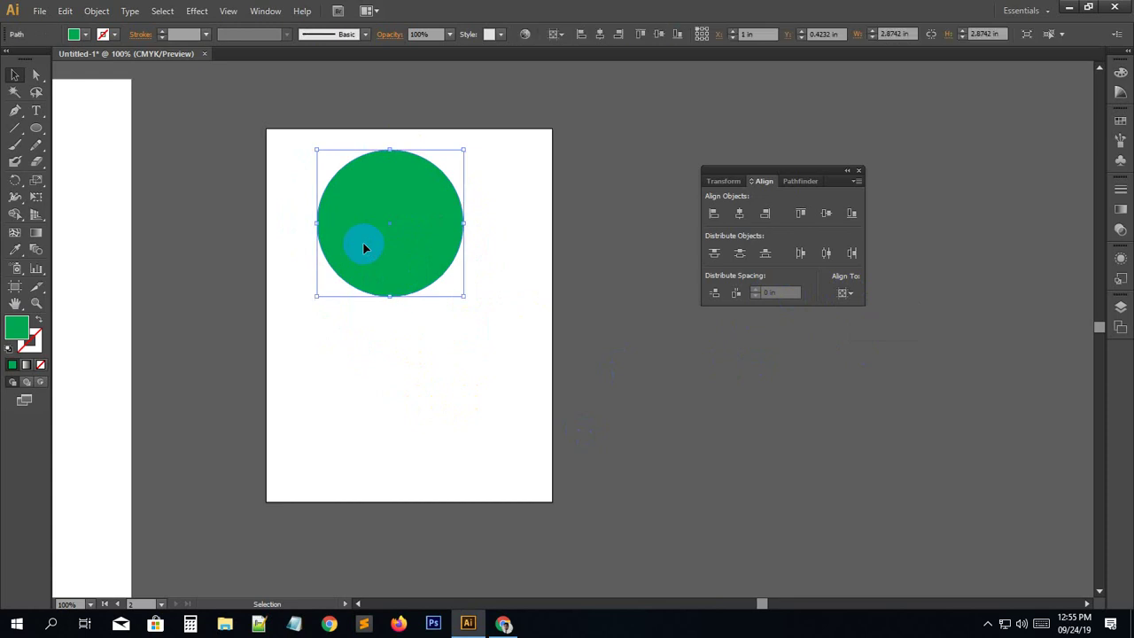
{"action": "left_click", "coordinate": [740, 215]}
{"action": "left_click", "coordinate": [828, 215]}
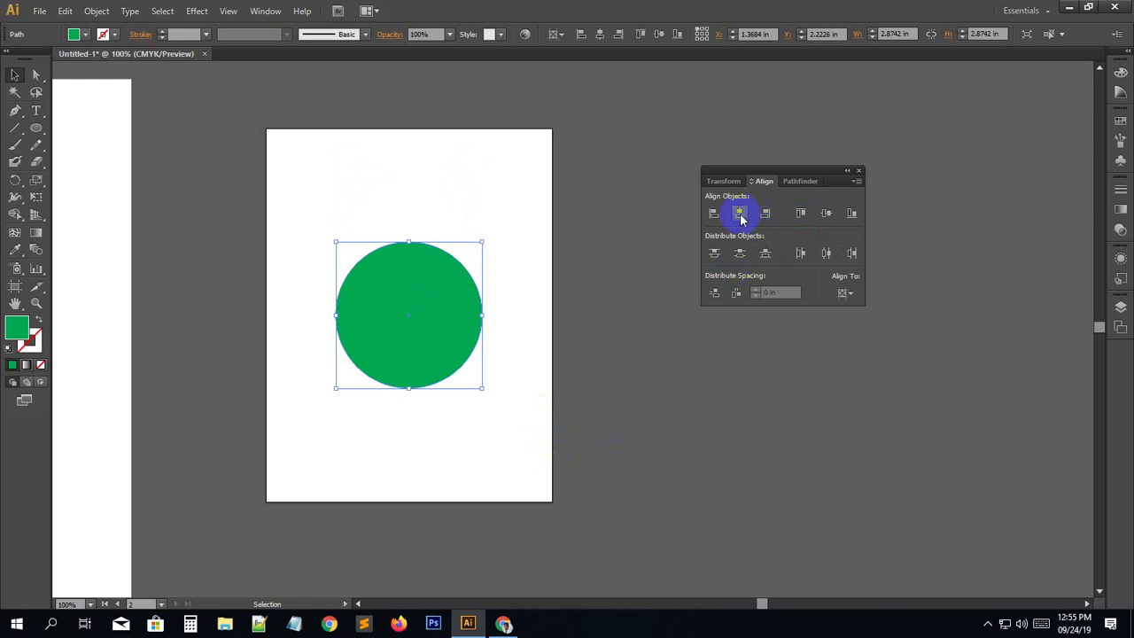
{"action": "left_click", "coordinate": [827, 214]}
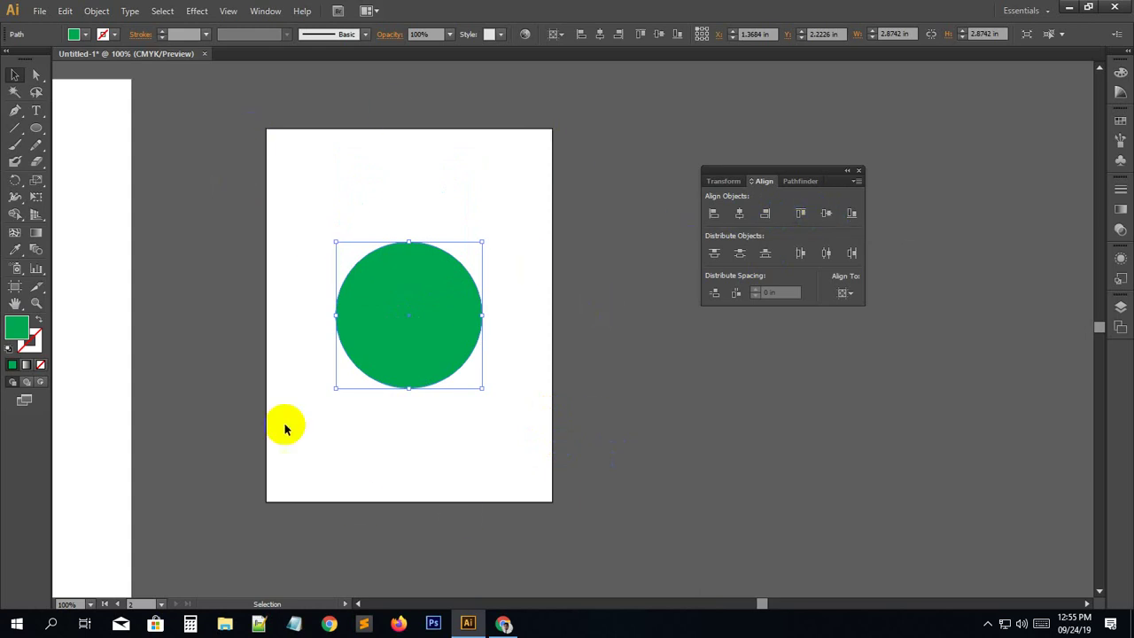
{"action": "left_click", "coordinate": [324, 461]}
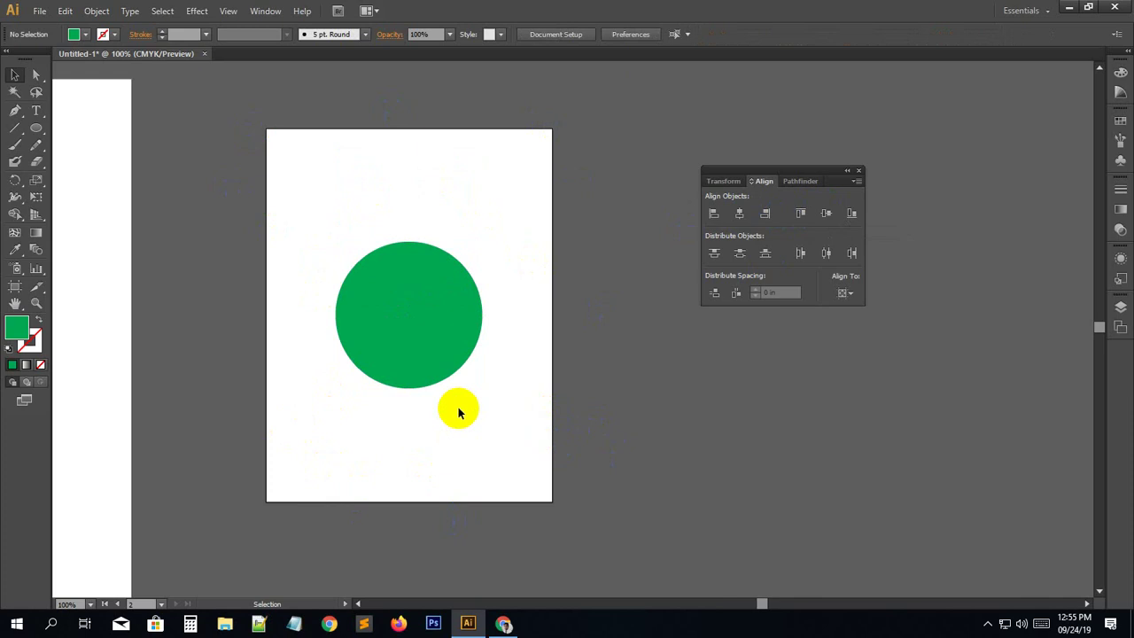
Switch the Align To option back to Align to Selection.
{"action": "left_click", "coordinate": [847, 295]}
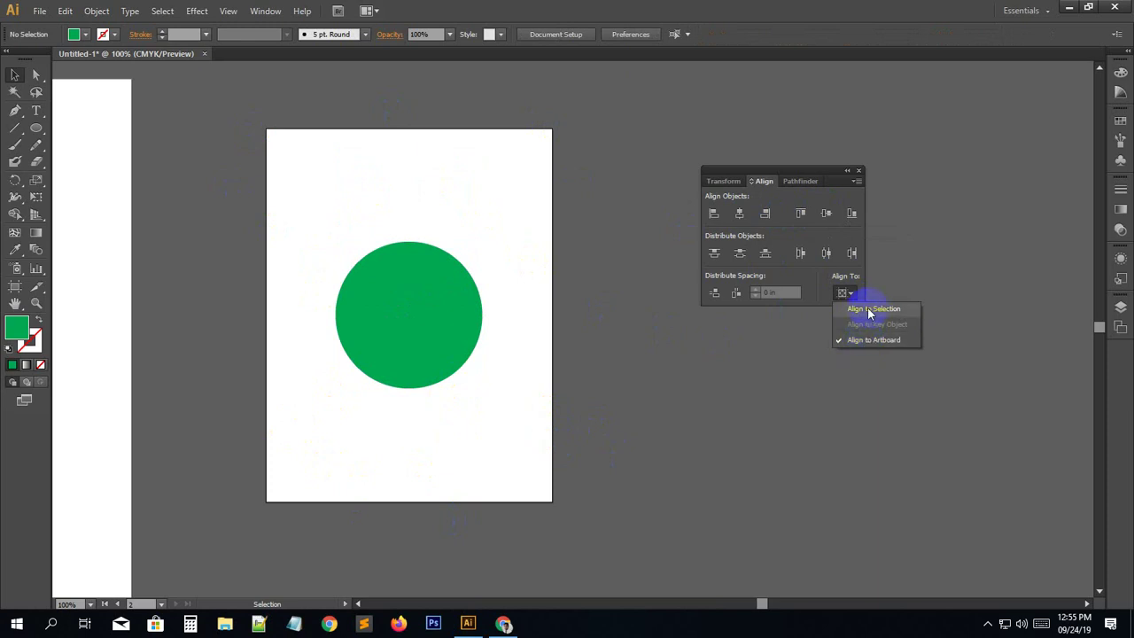
{"action": "left_click", "coordinate": [862, 310]}
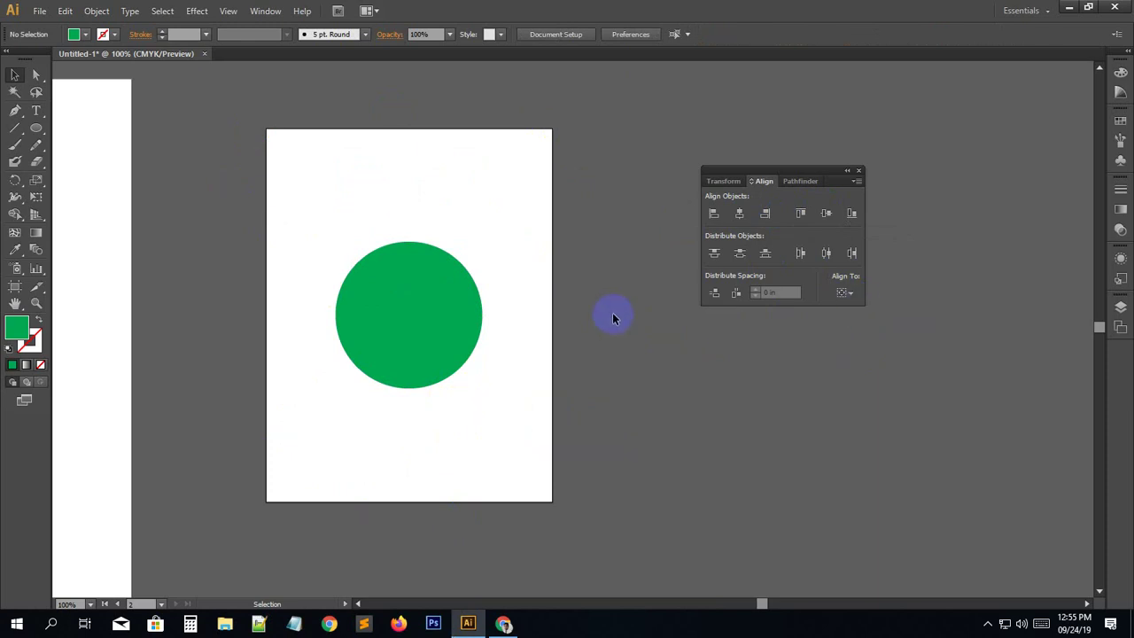
{"action": "left_click_drag", "start_coordinate": [342, 316], "coordinate": [653, 260]}
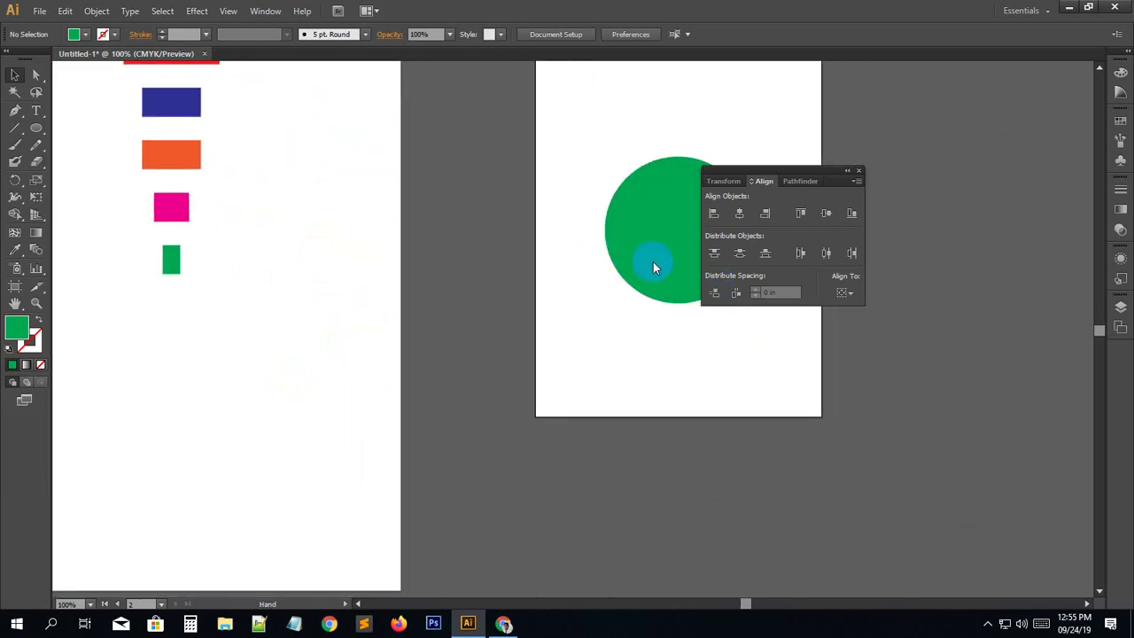
{"action": "left_click", "coordinate": [849, 294]}
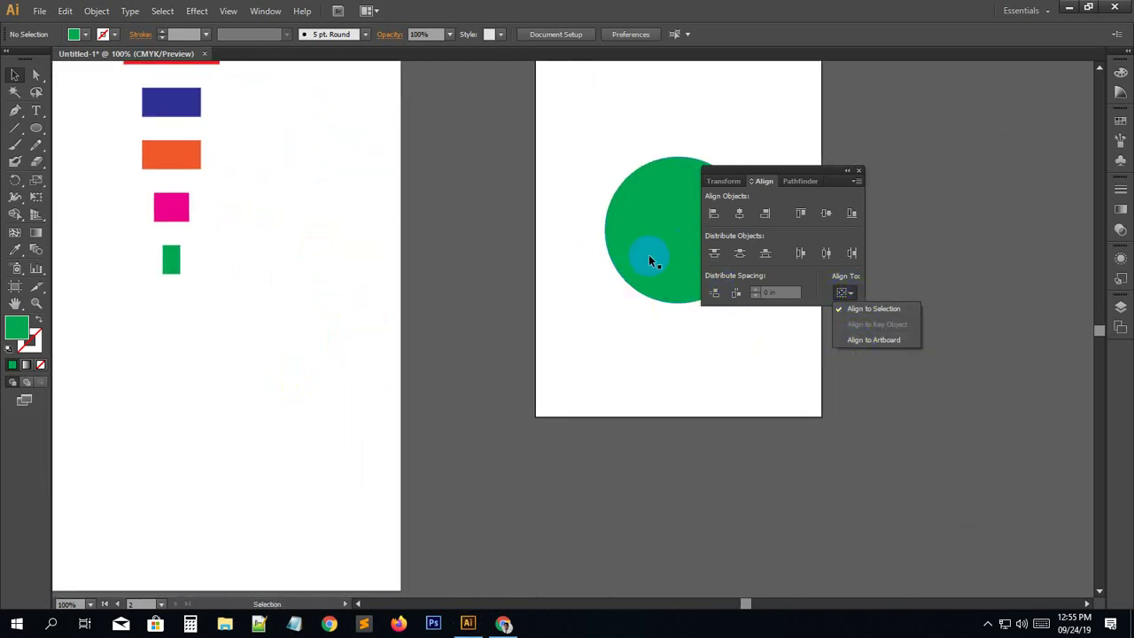
{"action": "left_click", "coordinate": [648, 257]}
{"action": "left_click", "coordinate": [563, 418]}
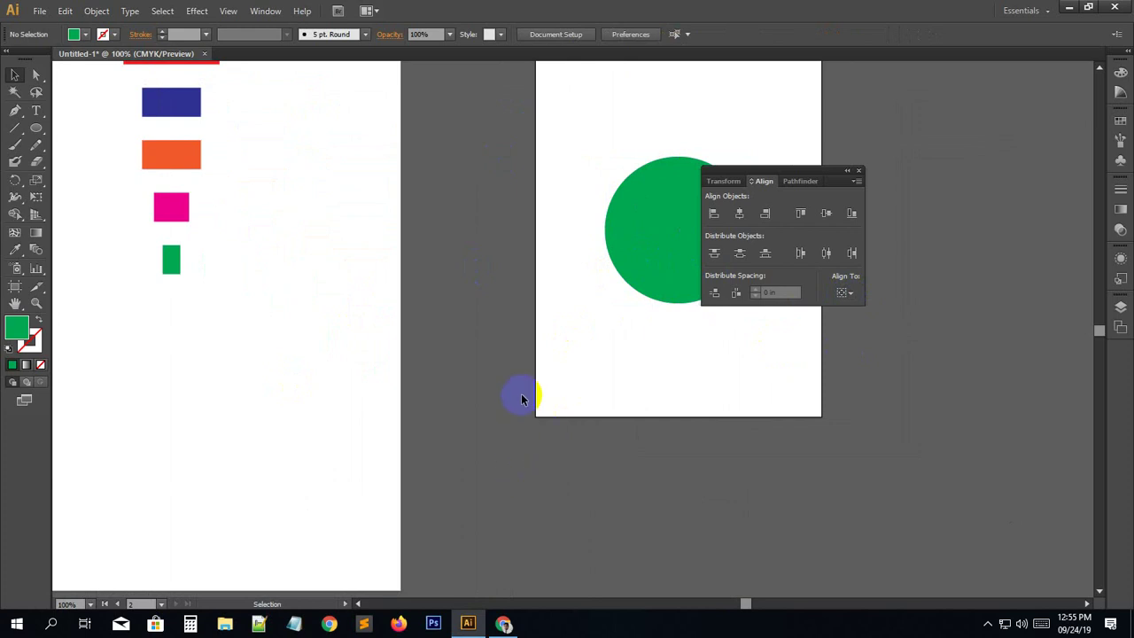
{"action": "left_click", "coordinate": [658, 243]}
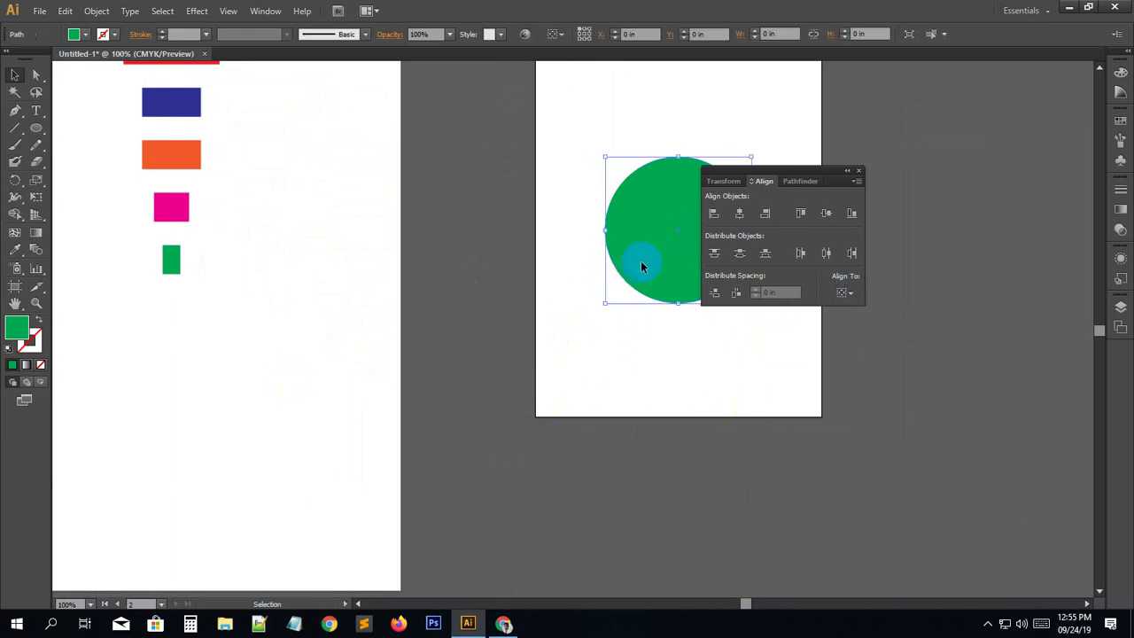
{"action": "left_click", "coordinate": [563, 336]}
Try moving the magenta rectangle by itself out of the stack, and undo the move.
{"action": "key", "text": "ctrl+minus"}
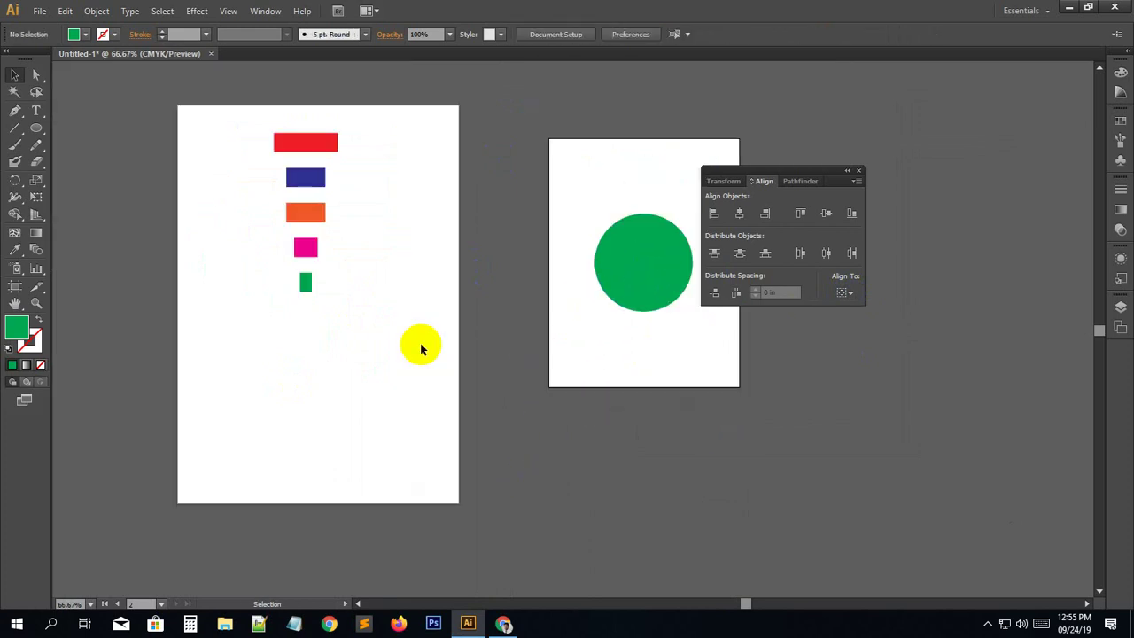
{"action": "left_click_drag", "start_coordinate": [227, 127], "coordinate": [372, 301]}
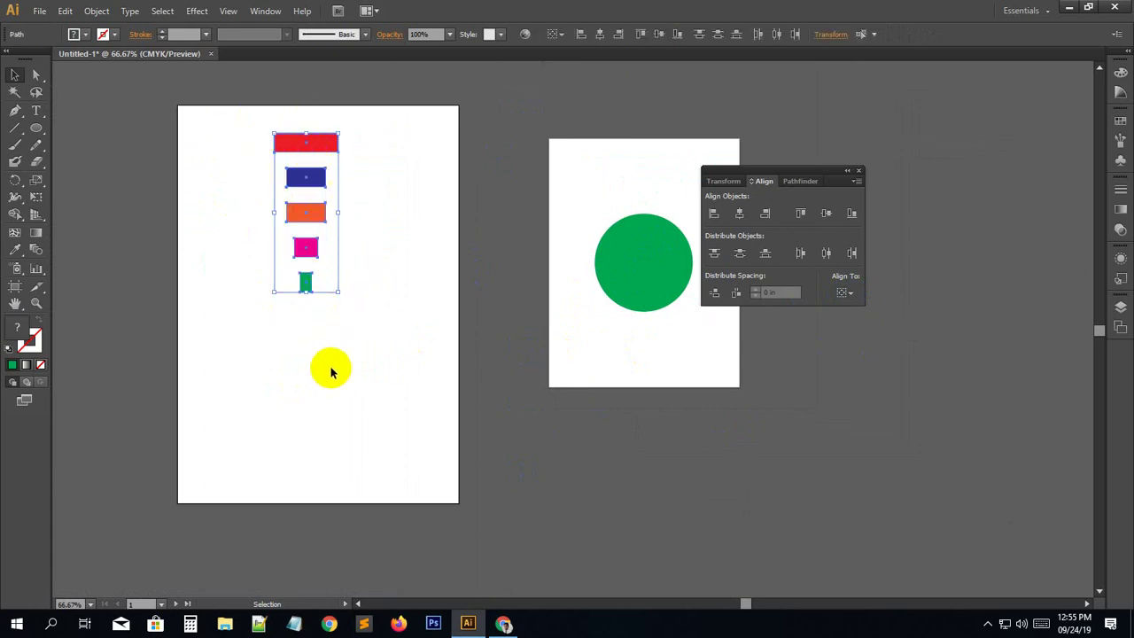
{"action": "left_click", "coordinate": [302, 301]}
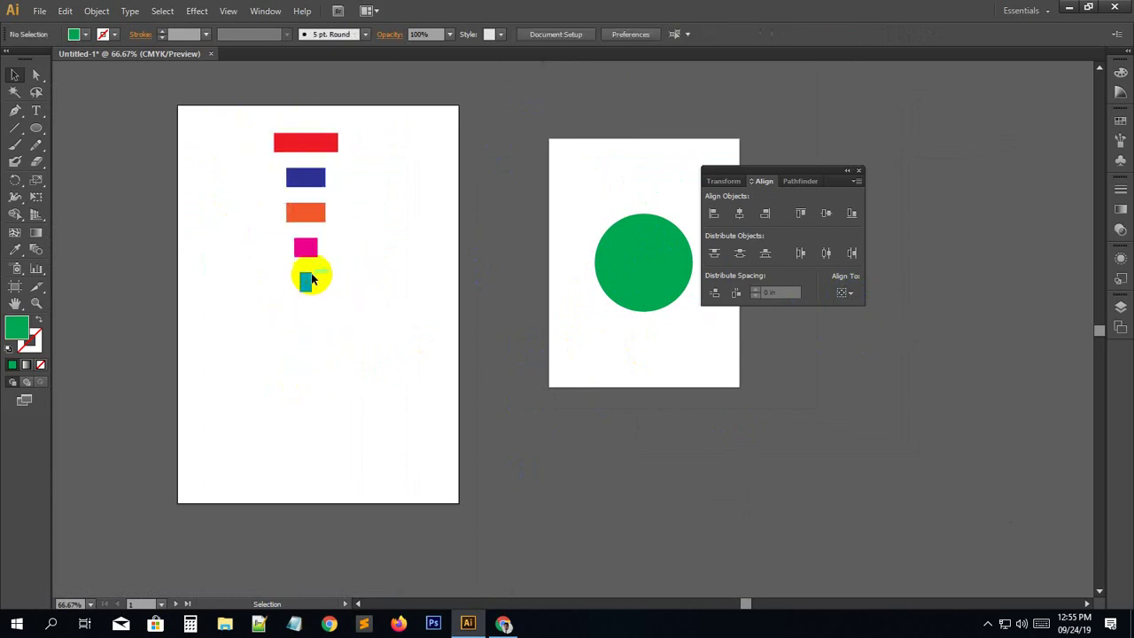
{"action": "left_click_drag", "start_coordinate": [308, 252], "coordinate": [345, 300]}
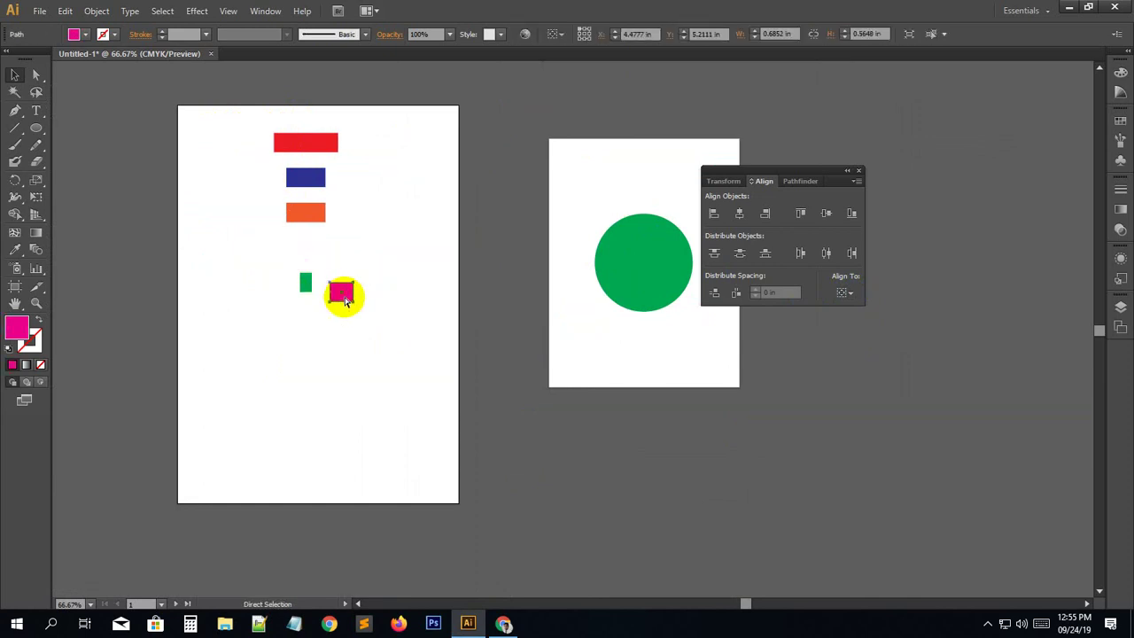
{"action": "key", "text": "ctrl+z"}
{"action": "left_click", "coordinate": [227, 137]}
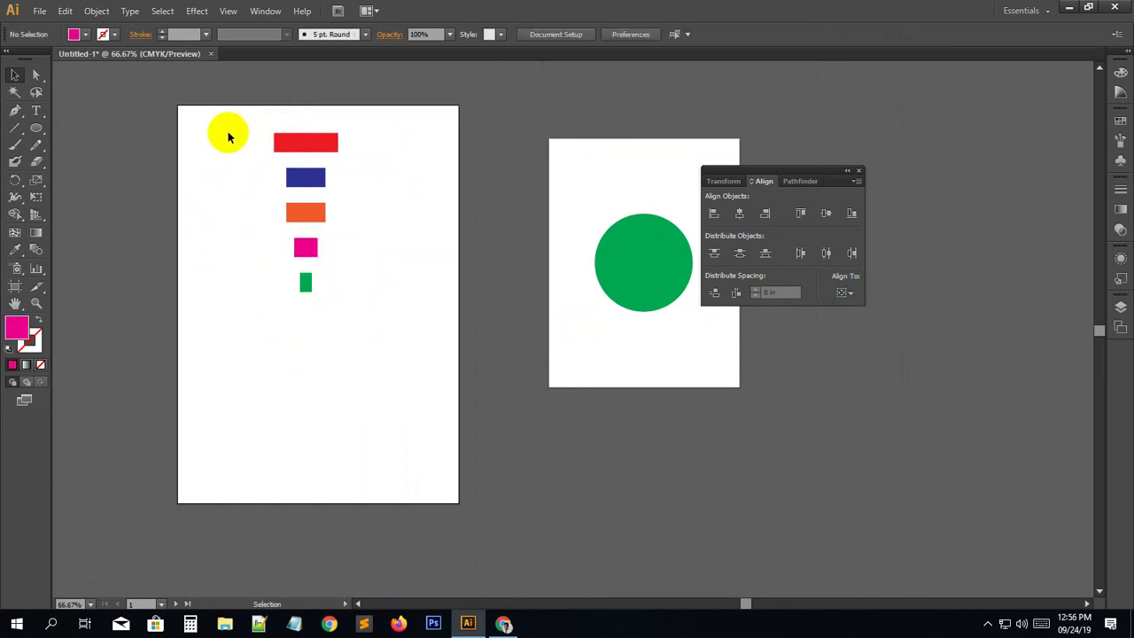
Group the five stacked rectangles and deselect the group.
{"action": "left_click_drag", "start_coordinate": [227, 137], "coordinate": [385, 306]}
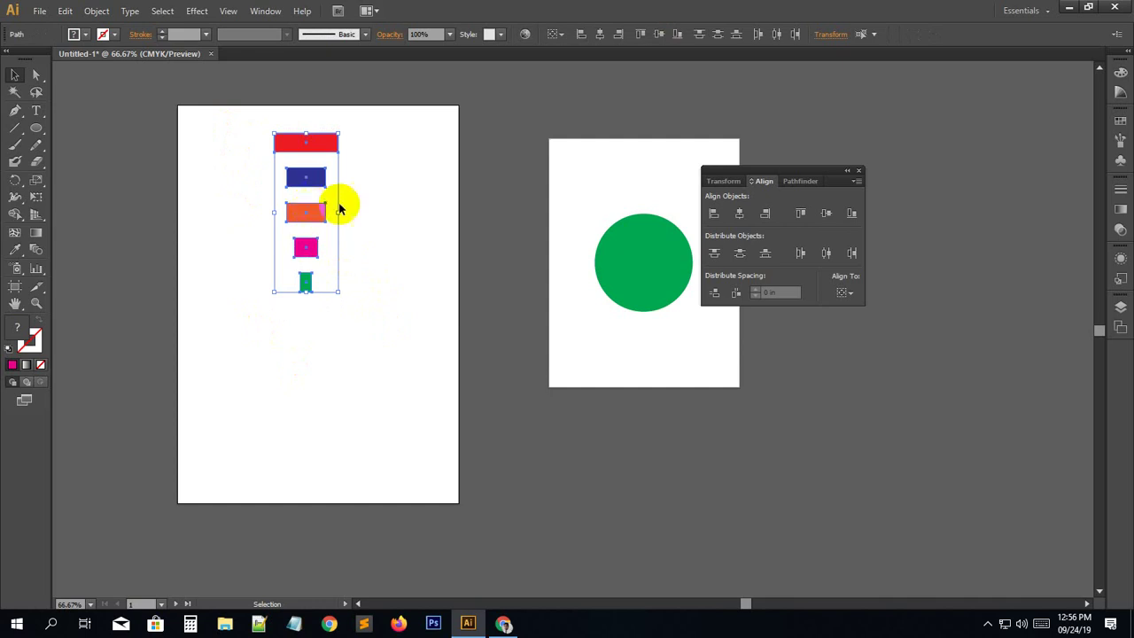
{"action": "left_click", "coordinate": [240, 324]}
{"action": "left_click_drag", "start_coordinate": [237, 136], "coordinate": [364, 320]}
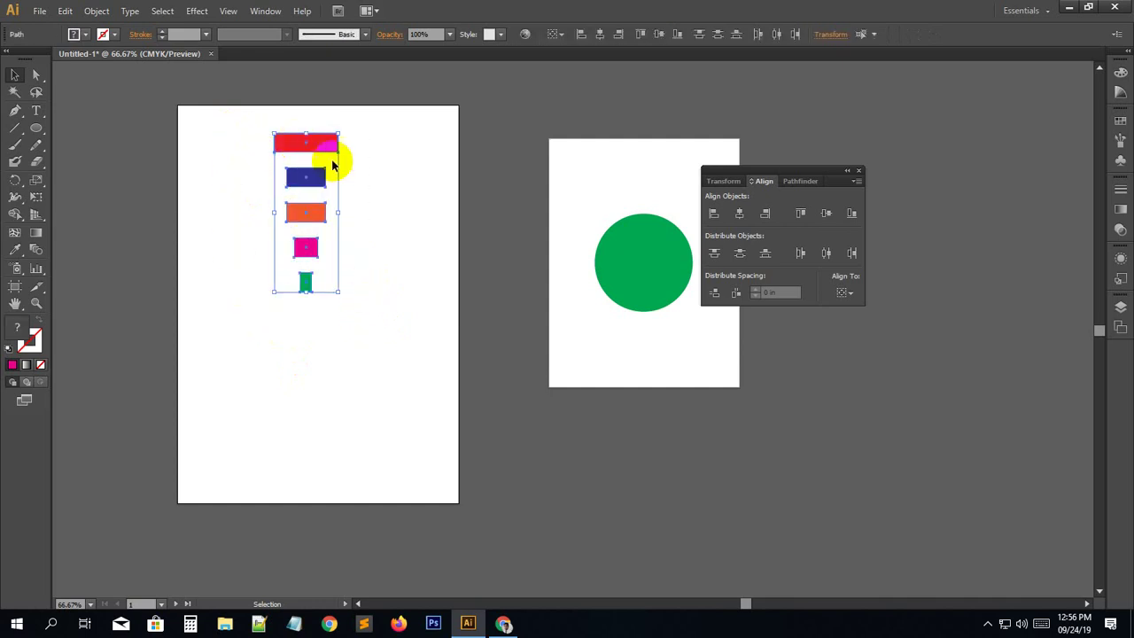
{"action": "right_click", "coordinate": [316, 134]}
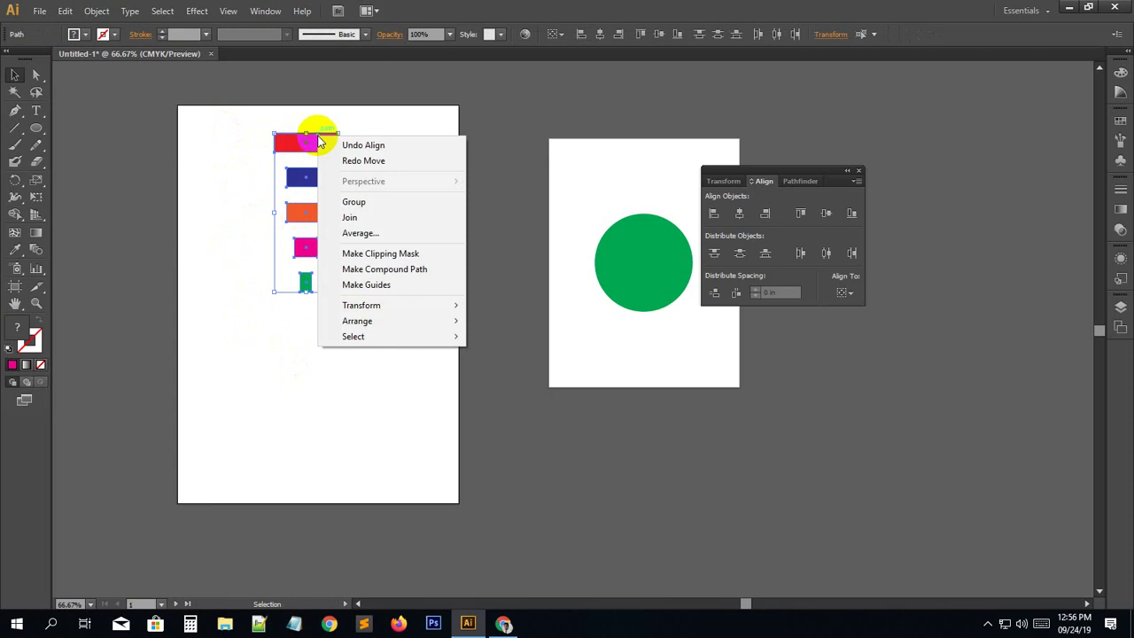
{"action": "left_click", "coordinate": [357, 205]}
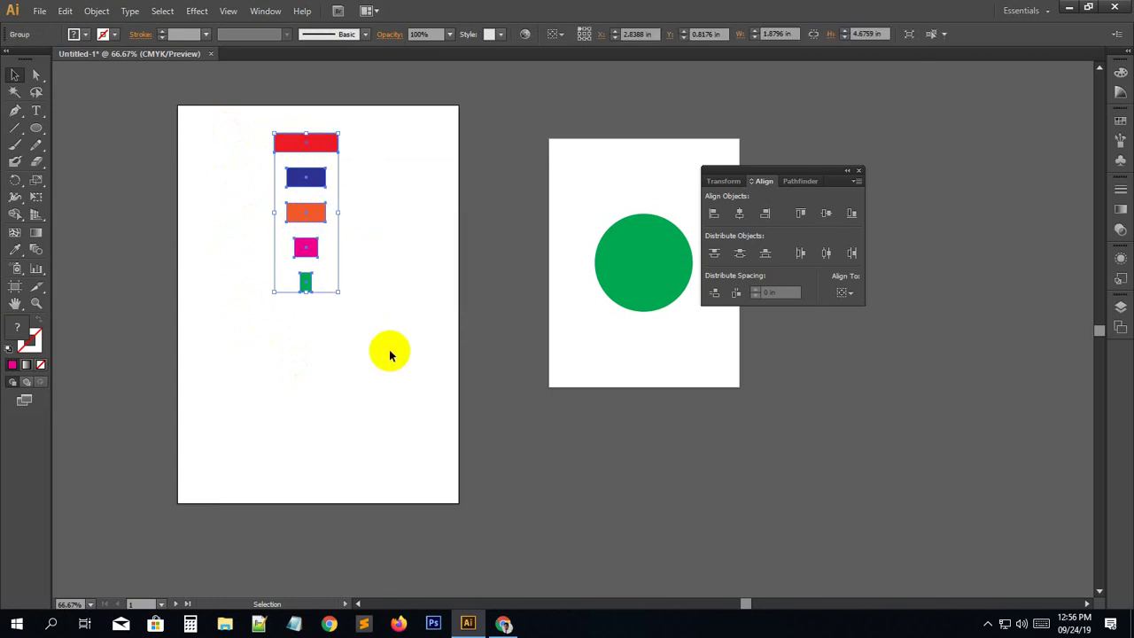
{"action": "left_click", "coordinate": [387, 349]}
Move the grouped stack down toward the middle of its artboard, and undo both the move and the grouping.
{"action": "left_click_drag", "start_coordinate": [328, 228], "coordinate": [344, 282]}
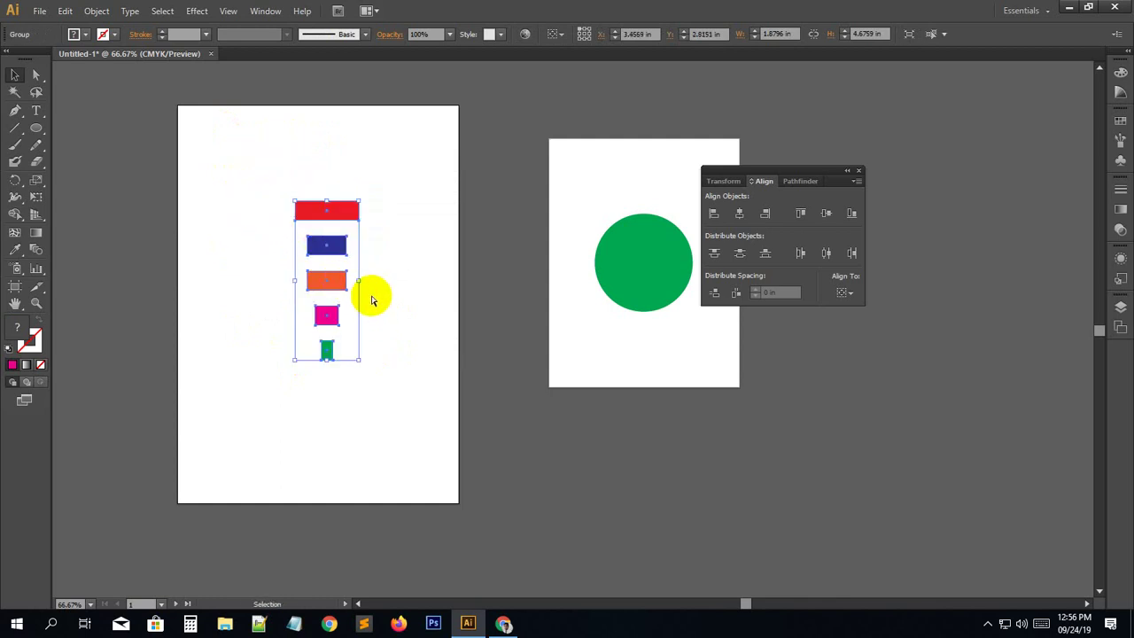
{"action": "key", "text": "a"}
{"action": "key", "text": "ctrl+z"}
{"action": "key", "text": "ctrl+z"}
{"action": "key", "text": "ctrl+z"}
{"action": "key", "text": "v"}
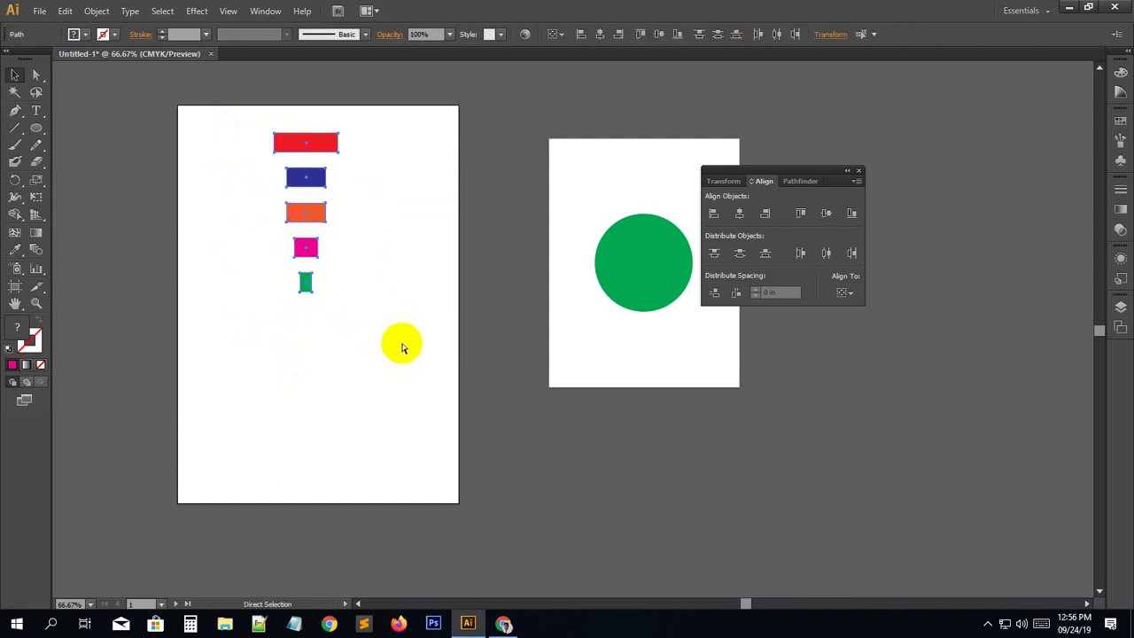
Try moving only the magenta rectangle down and to the right of the stack, and undo the move.
{"action": "left_click", "coordinate": [253, 406]}
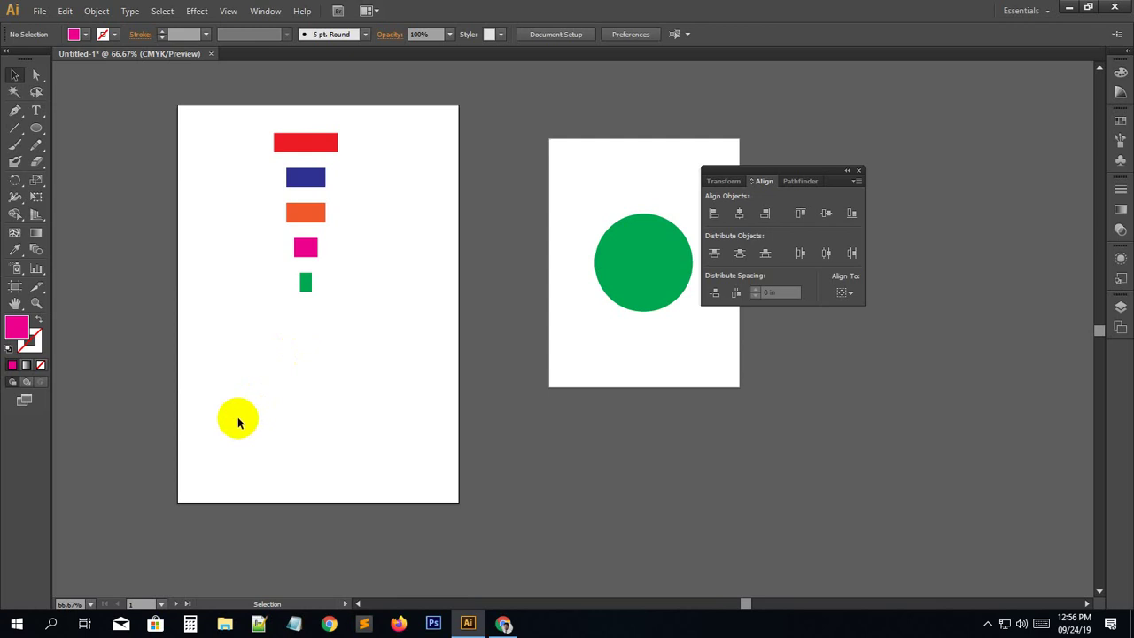
{"action": "left_click_drag", "start_coordinate": [277, 359], "coordinate": [339, 130]}
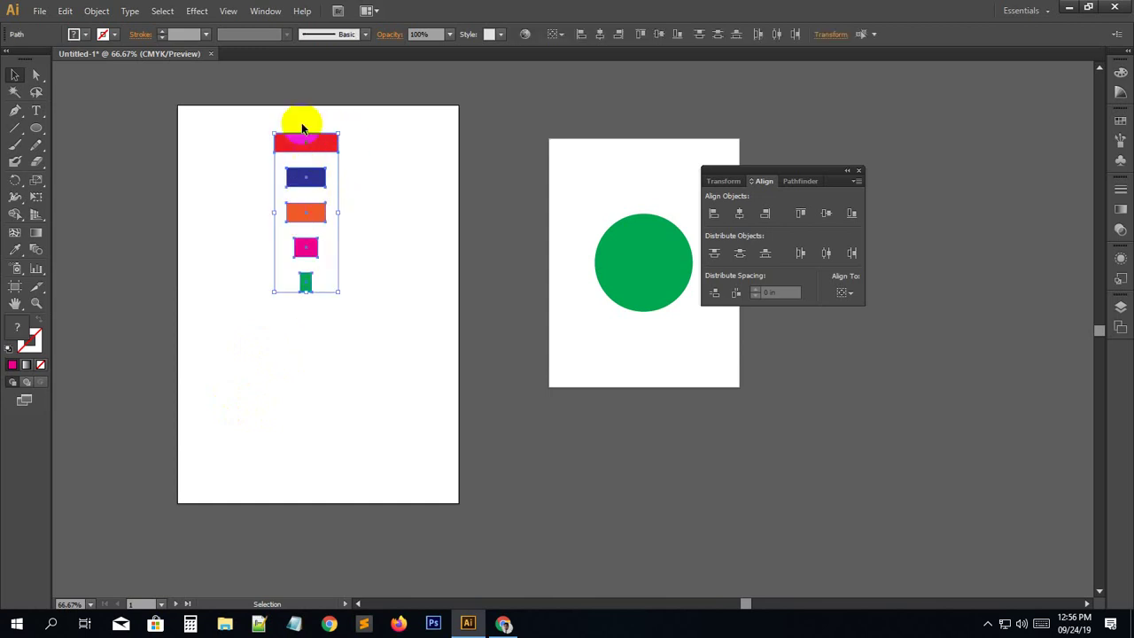
{"action": "left_click_drag", "start_coordinate": [306, 247], "coordinate": [341, 277]}
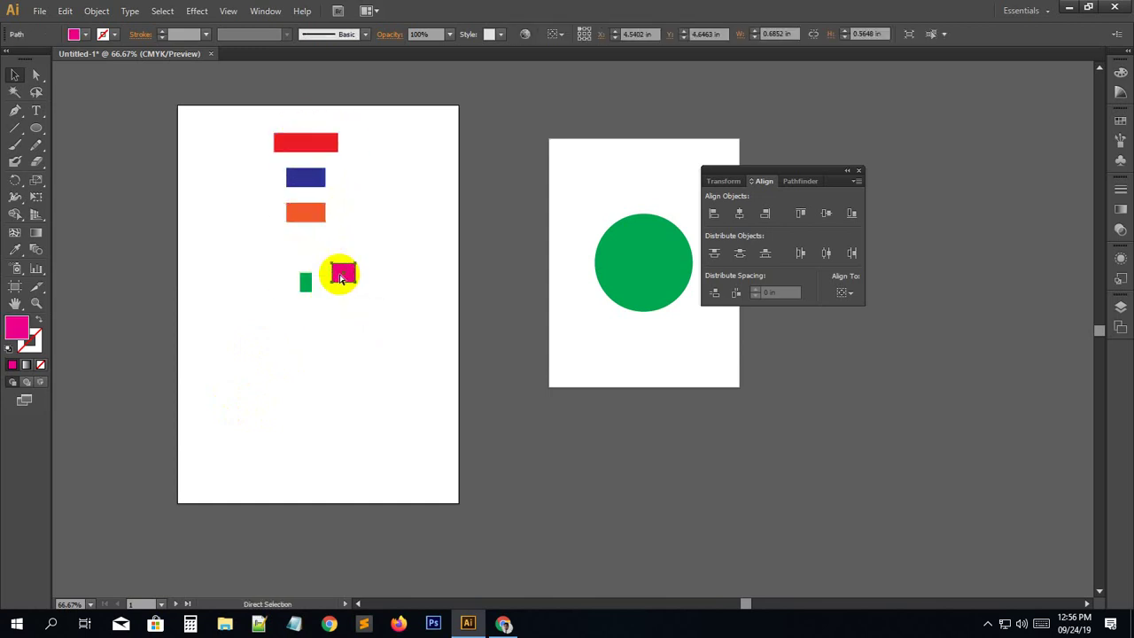
{"action": "key", "text": "ctrl+z"}
Select all five stacked rectangles and group them.
{"action": "left_click", "coordinate": [200, 140]}
{"action": "left_click_drag", "start_coordinate": [233, 107], "coordinate": [354, 335]}
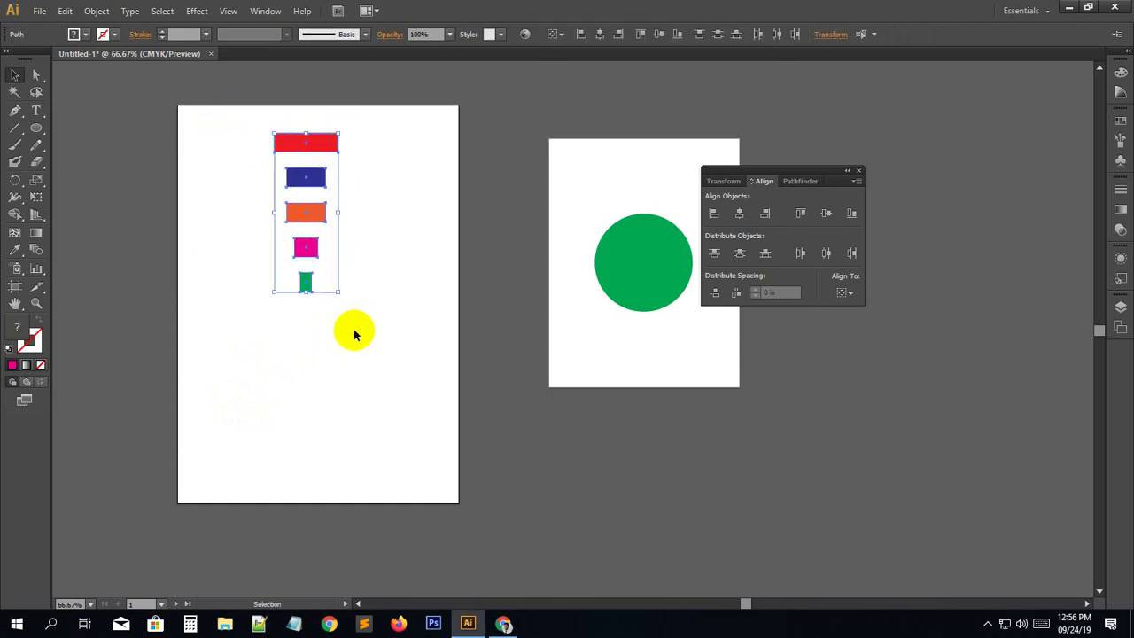
{"action": "right_click", "coordinate": [310, 217]}
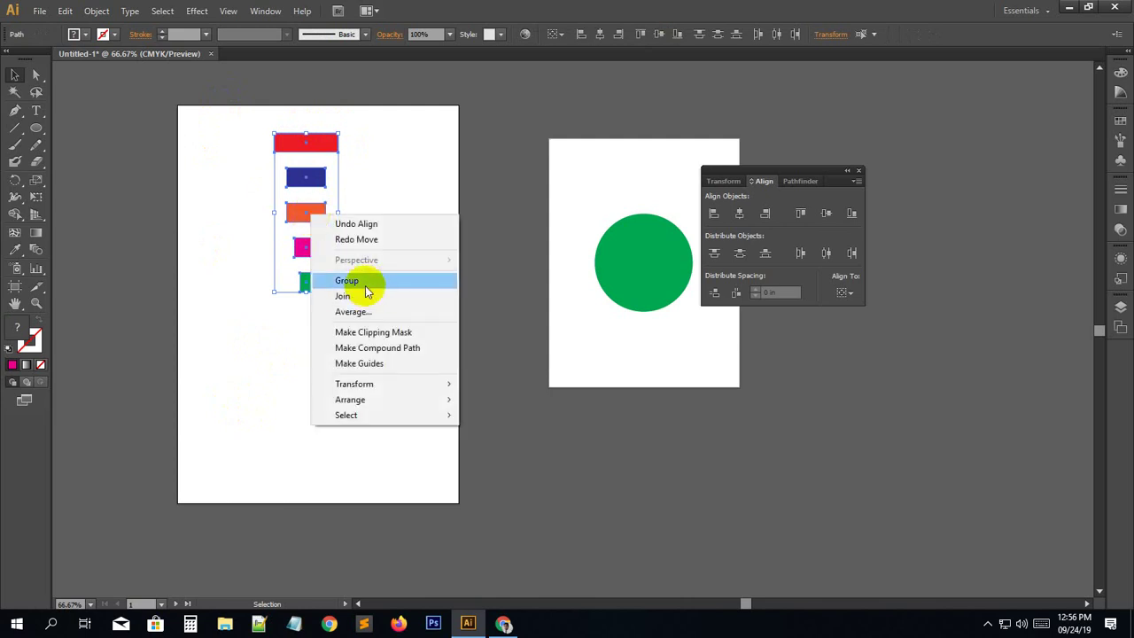
{"action": "left_click", "coordinate": [69, 12]}
{"action": "mouse_move", "coordinate": [85, 13]}
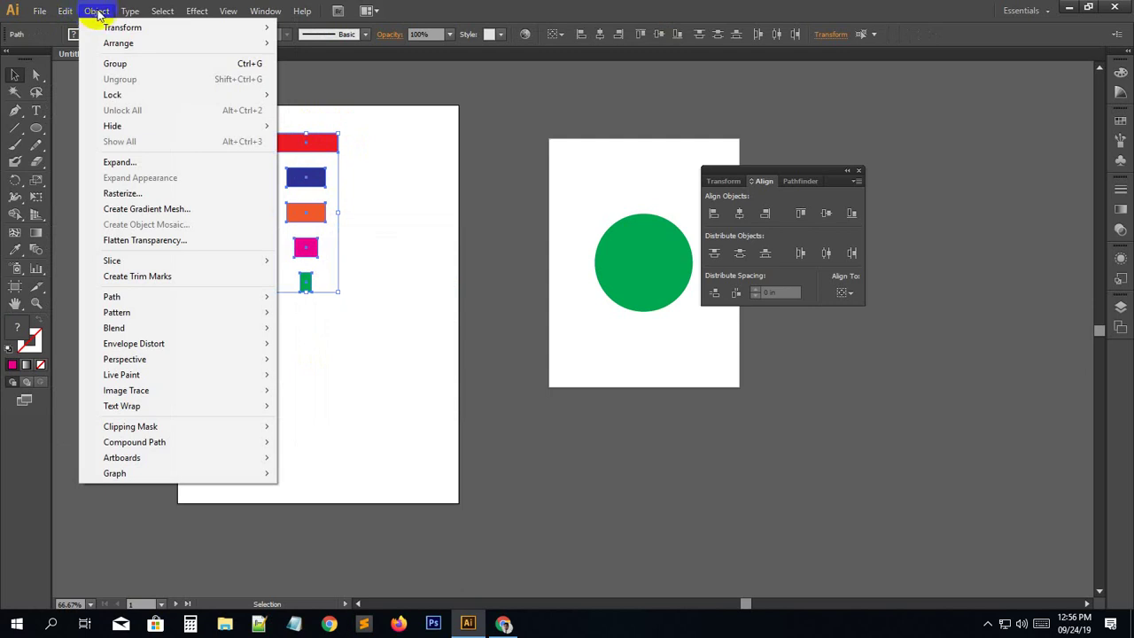
{"action": "left_click", "coordinate": [115, 64]}
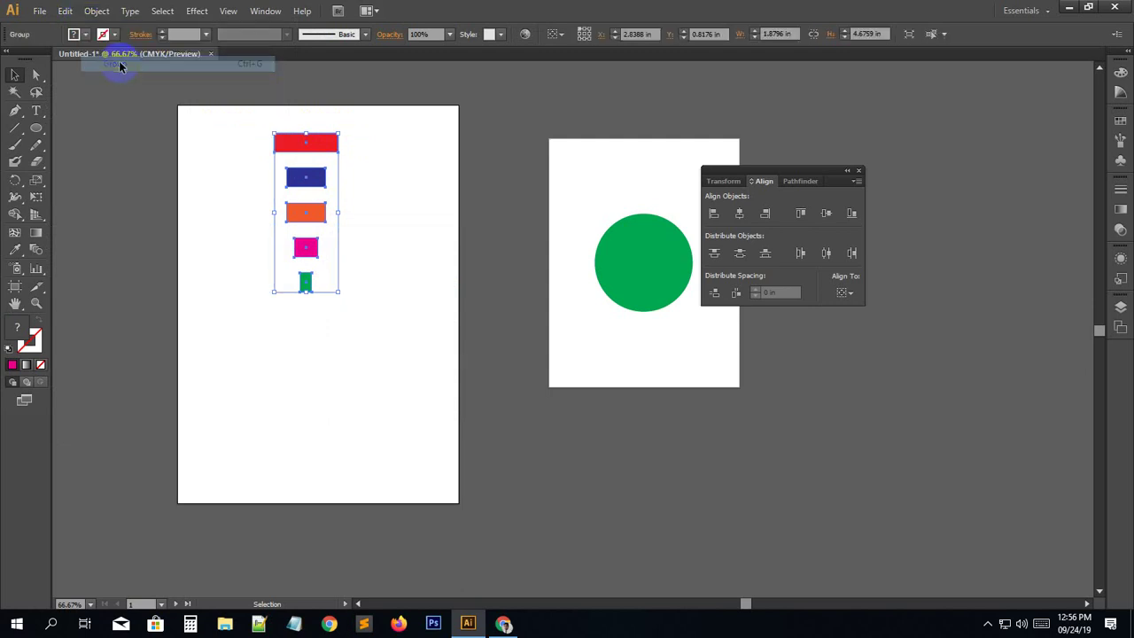
Move the grouped stack down and to the left on its artboard, and undo the move.
{"action": "left_click_drag", "start_coordinate": [282, 149], "coordinate": [309, 191]}
{"action": "key", "text": "ctrl+z"}
{"action": "key", "text": "a"}
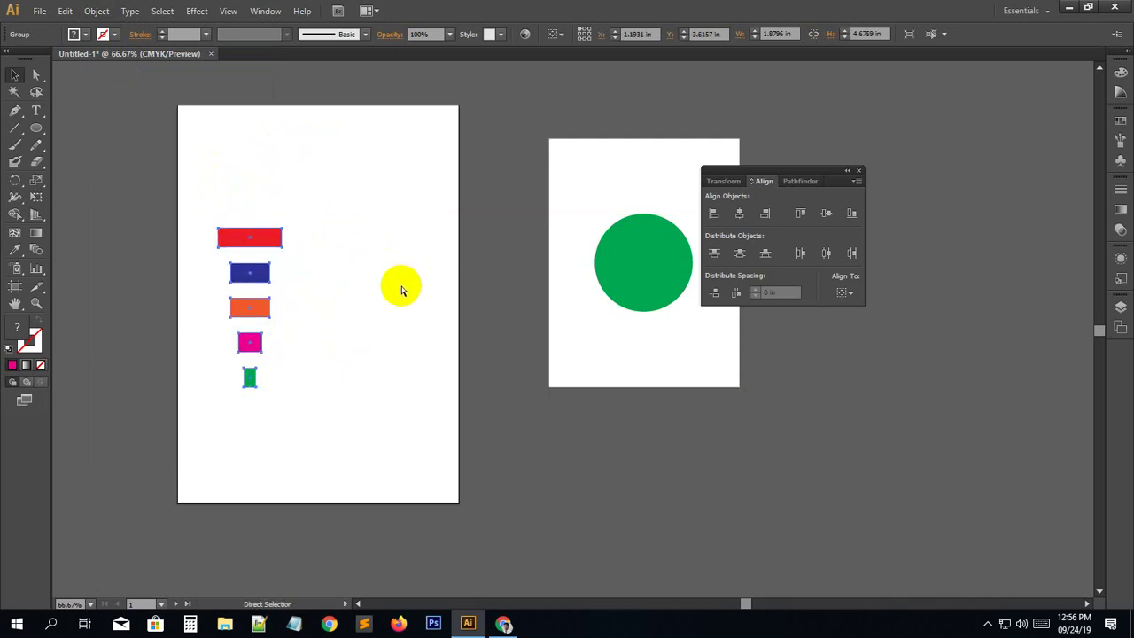
{"action": "key", "text": "ctrl+shift+z"}
{"action": "key", "text": "ctrl+z"}
{"action": "key", "text": "ctrl+shift+z"}
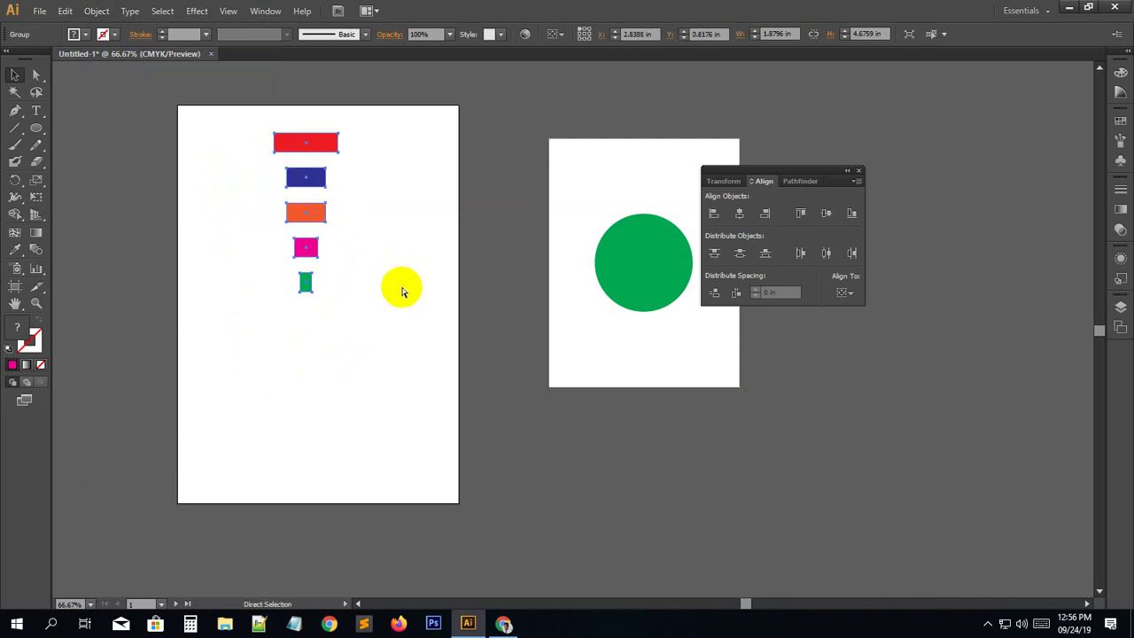
Ungroup the stacked rectangles and select only the orange one.
{"action": "key", "text": "v"}
{"action": "key", "text": "ctrl+shift+g"}
{"action": "left_click", "coordinate": [349, 310]}
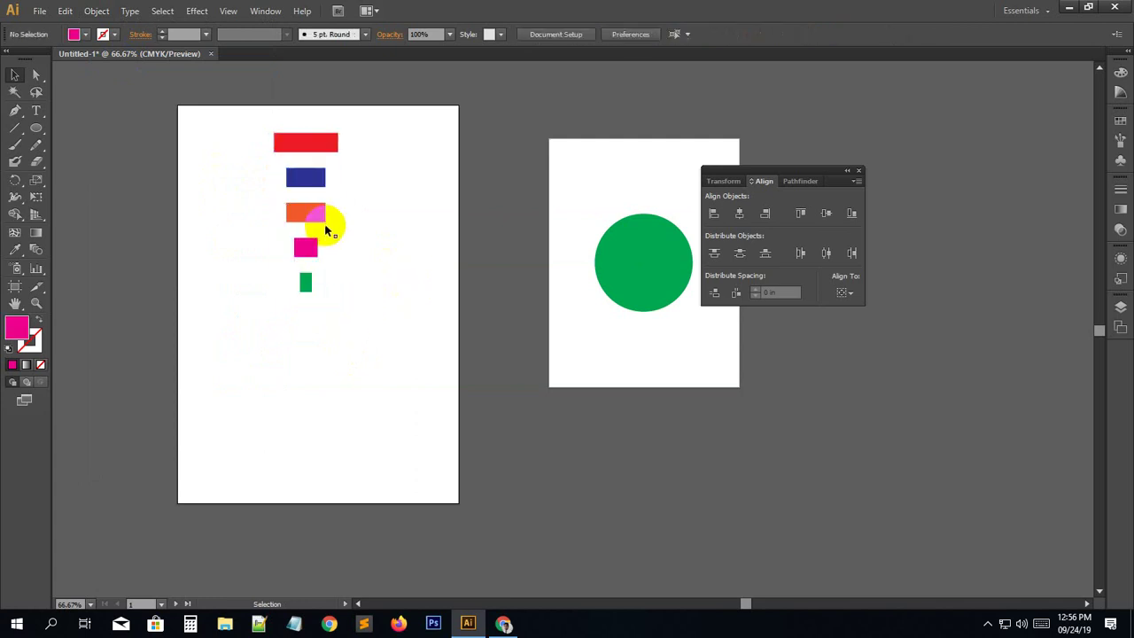
{"action": "left_click", "coordinate": [312, 215]}
Select the five ungrouped rectangles and group them again.
{"action": "left_click_drag", "start_coordinate": [283, 377], "coordinate": [321, 119]}
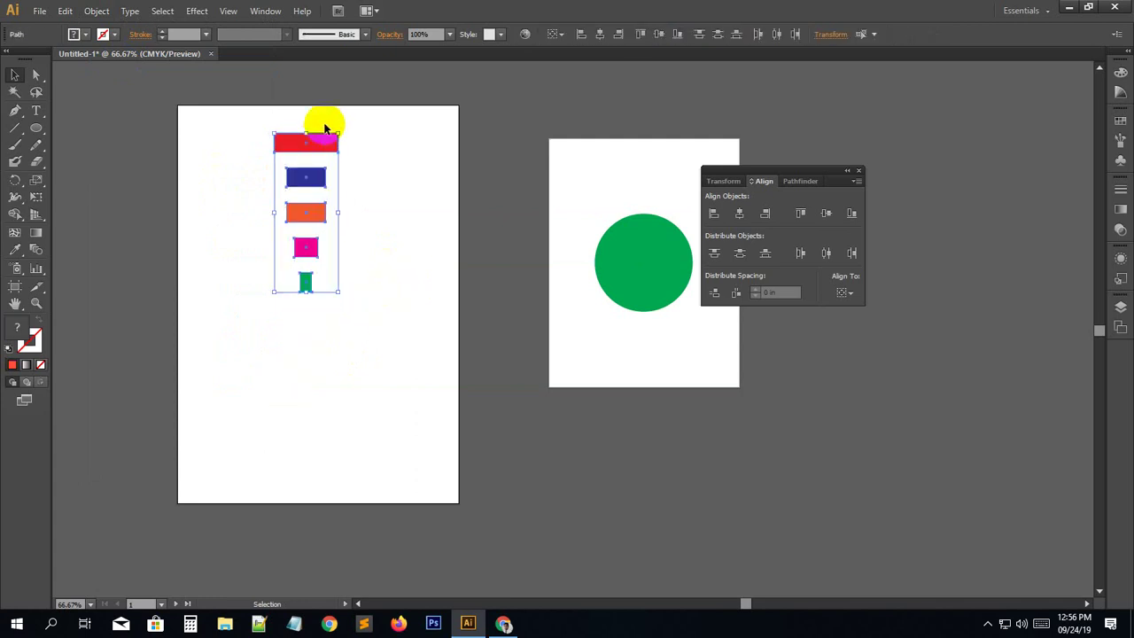
{"action": "key", "text": "a"}
{"action": "key", "text": "ctrl+g"}
{"action": "key", "text": "v"}
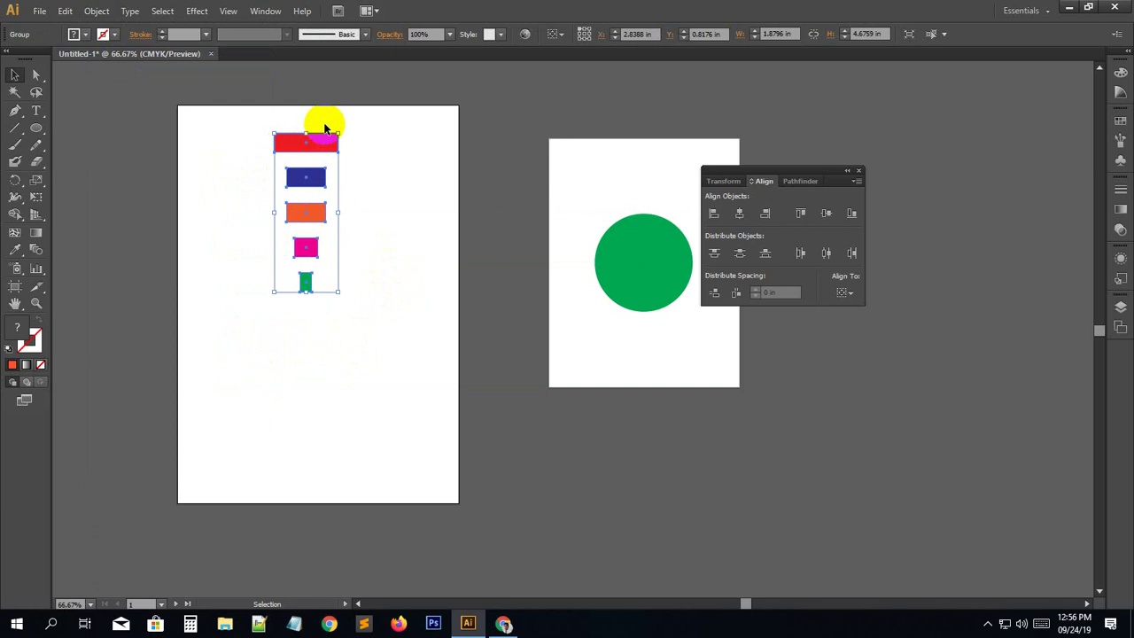
Ungroup the five stacked rectangles and deselect them.
{"action": "left_click", "coordinate": [93, 10]}
{"action": "mouse_move", "coordinate": [130, 10]}
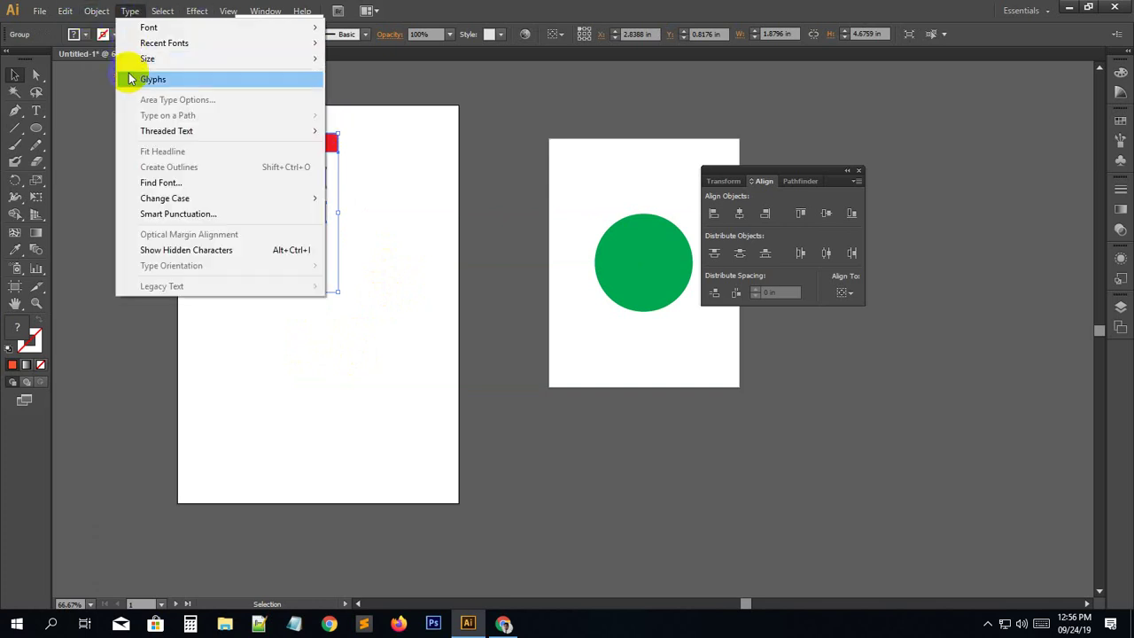
{"action": "left_click", "coordinate": [286, 319]}
{"action": "left_click", "coordinate": [301, 210]}
{"action": "right_click", "coordinate": [301, 210]}
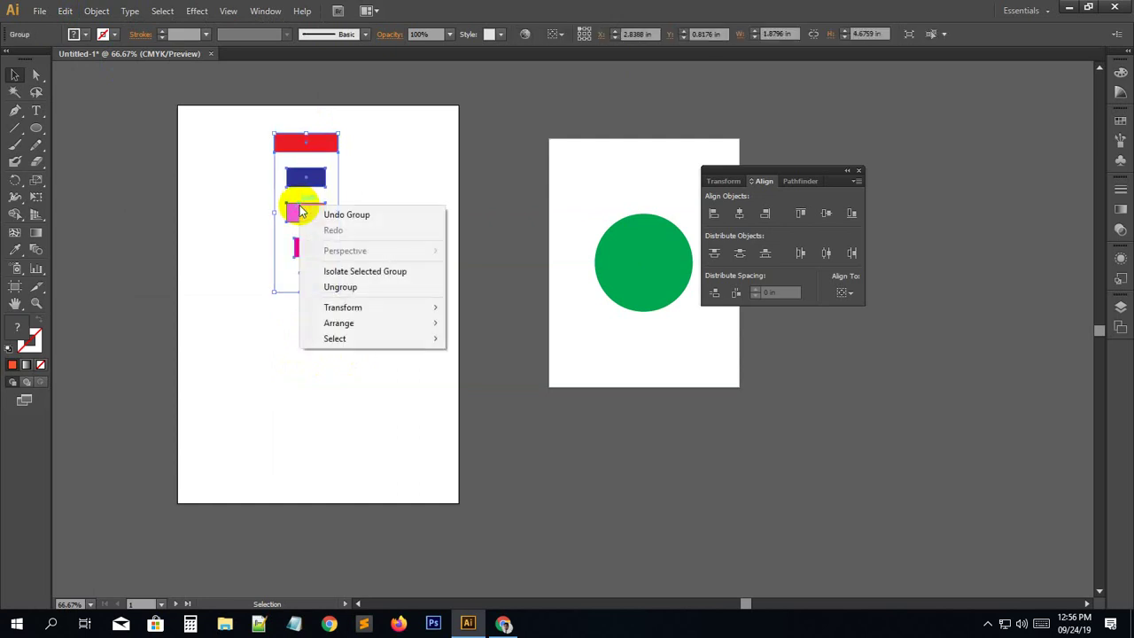
{"action": "left_click", "coordinate": [345, 287]}
{"action": "left_click", "coordinate": [342, 410]}
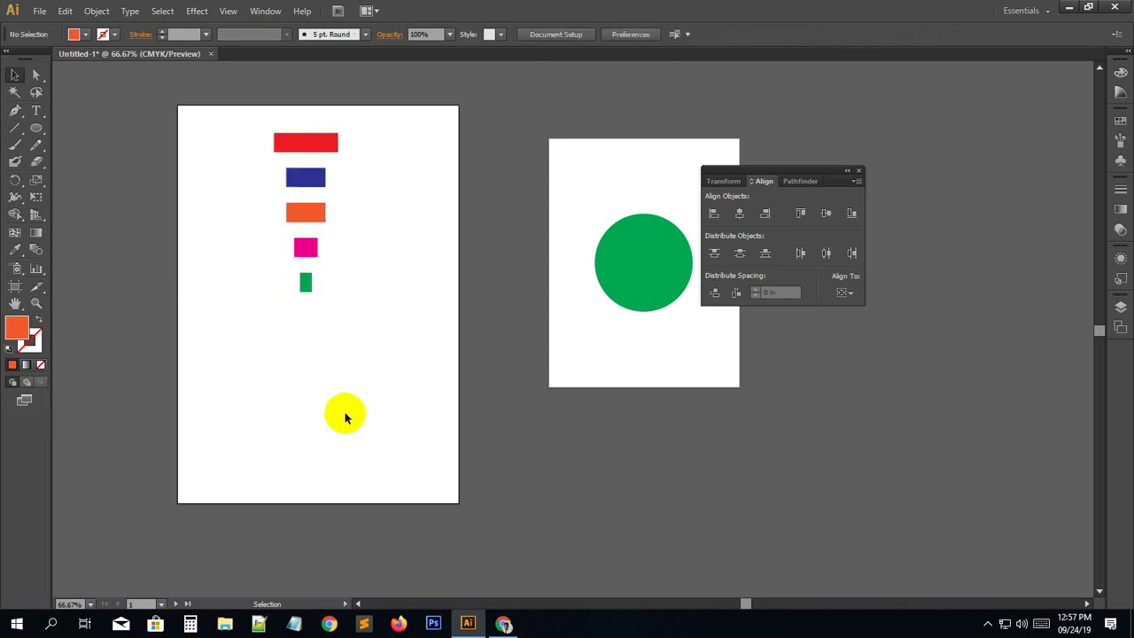
{"action": "left_click", "coordinate": [302, 177]}
{"action": "right_click", "coordinate": [302, 177]}
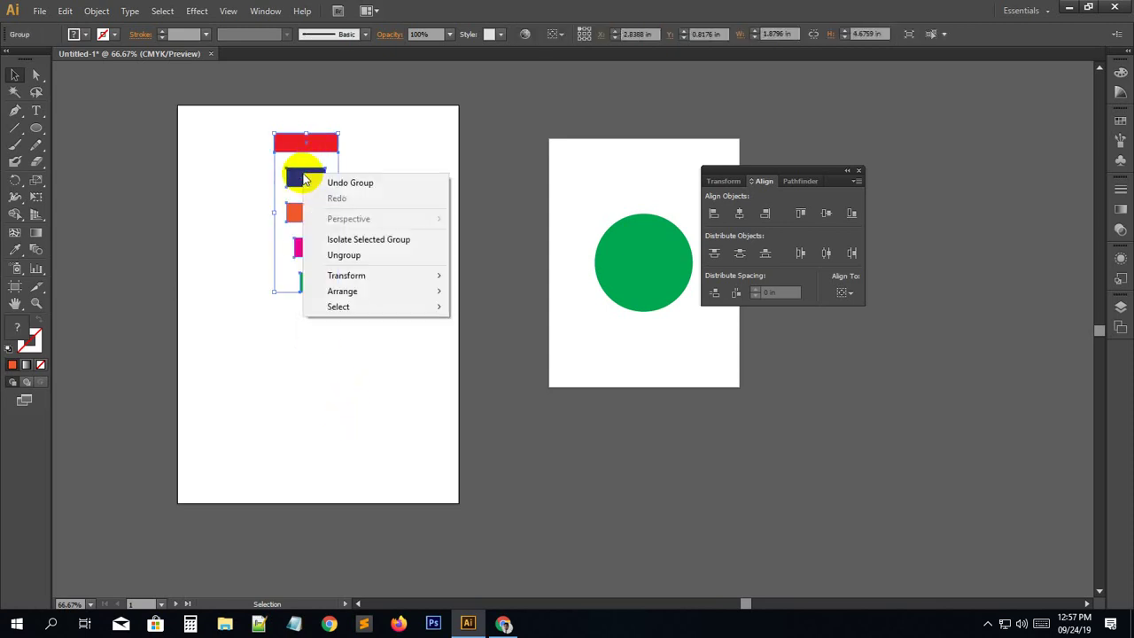
{"action": "left_click", "coordinate": [346, 257]}
{"action": "left_click", "coordinate": [346, 375]}
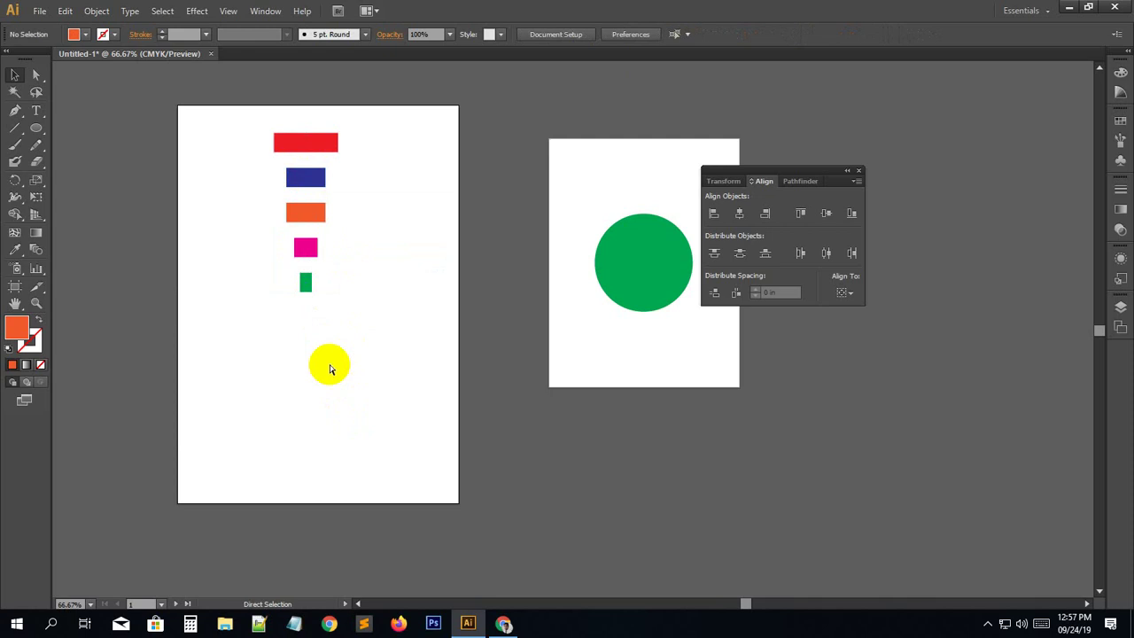
Group the five stacked rectangles from red to green, and deselect the group.
{"action": "key", "text": "ctrl+plus"}
{"action": "key", "text": "ctrl+plus"}
{"action": "left_click_drag", "start_coordinate": [218, 218], "coordinate": [577, 458]}
{"action": "left_click", "coordinate": [306, 162]}
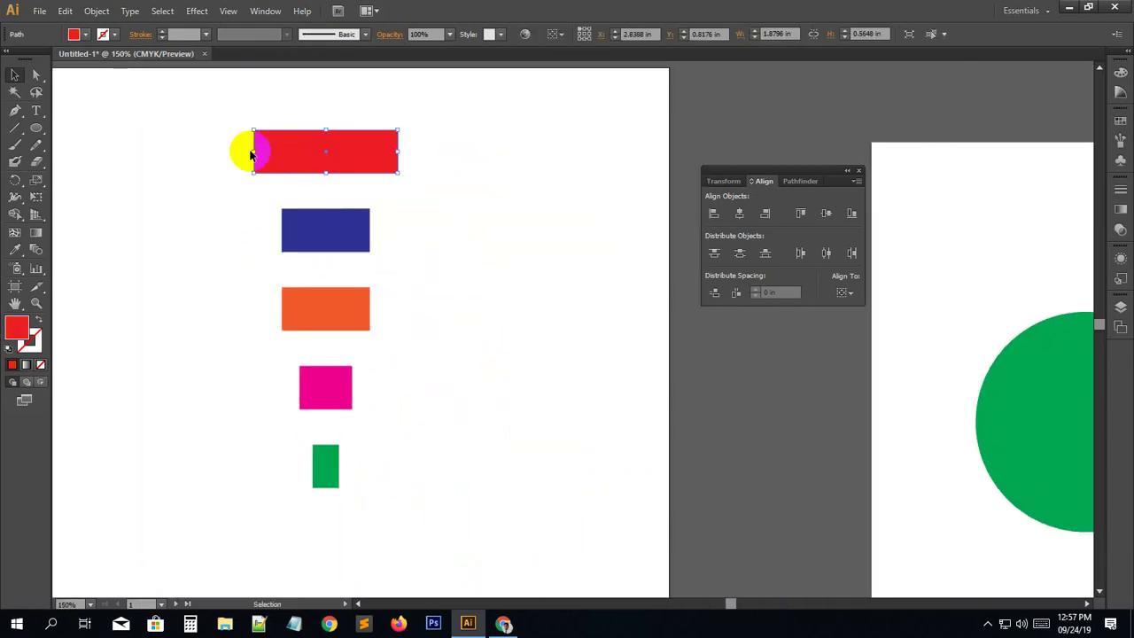
{"action": "left_click", "coordinate": [215, 144]}
{"action": "left_click_drag", "start_coordinate": [203, 121], "coordinate": [508, 473]}
{"action": "right_click", "coordinate": [372, 314]}
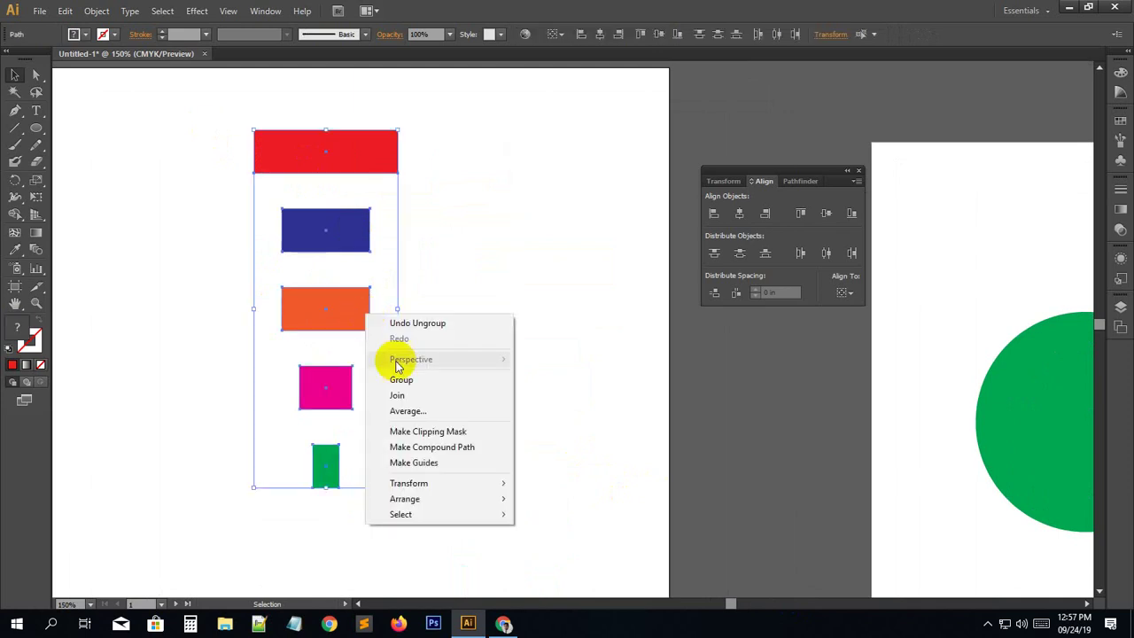
{"action": "left_click", "coordinate": [401, 379]}
{"action": "left_click", "coordinate": [519, 348]}
Move the group slightly up and to the right, to about X 2.87 in and Y 0.73 in, and keep it selected.
{"action": "left_click_drag", "start_coordinate": [349, 177], "coordinate": [369, 157]}
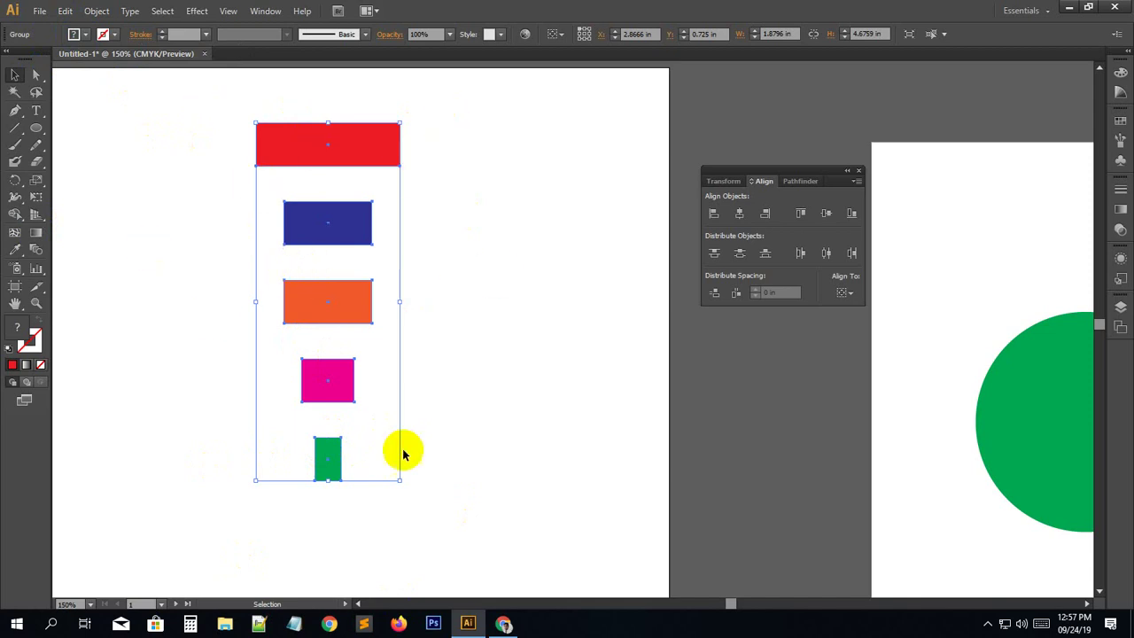
{"action": "left_click", "coordinate": [203, 225]}
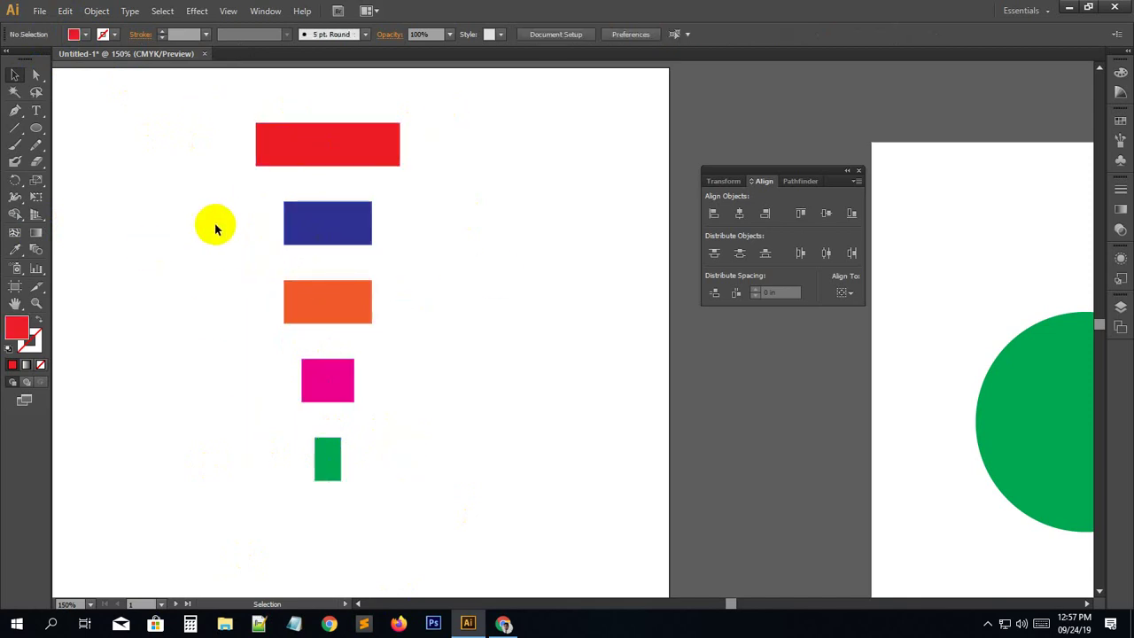
{"action": "left_click", "coordinate": [324, 234]}
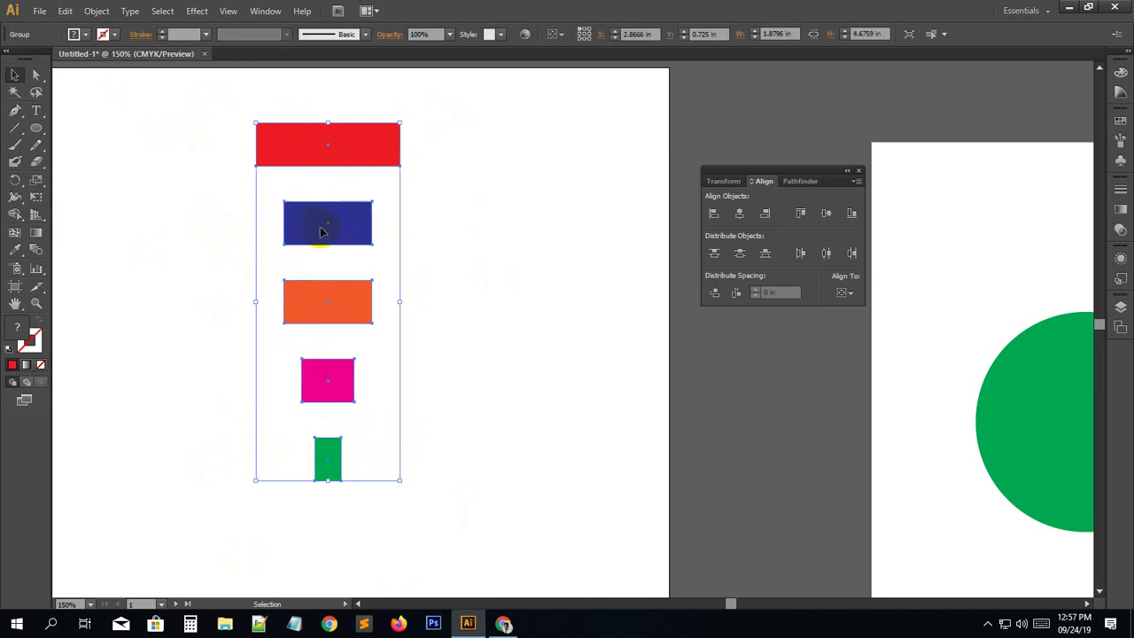
Recolor only the blue rectangle inside the group to a Black fill using the Direct Selection tool.
{"action": "left_click", "coordinate": [37, 77]}
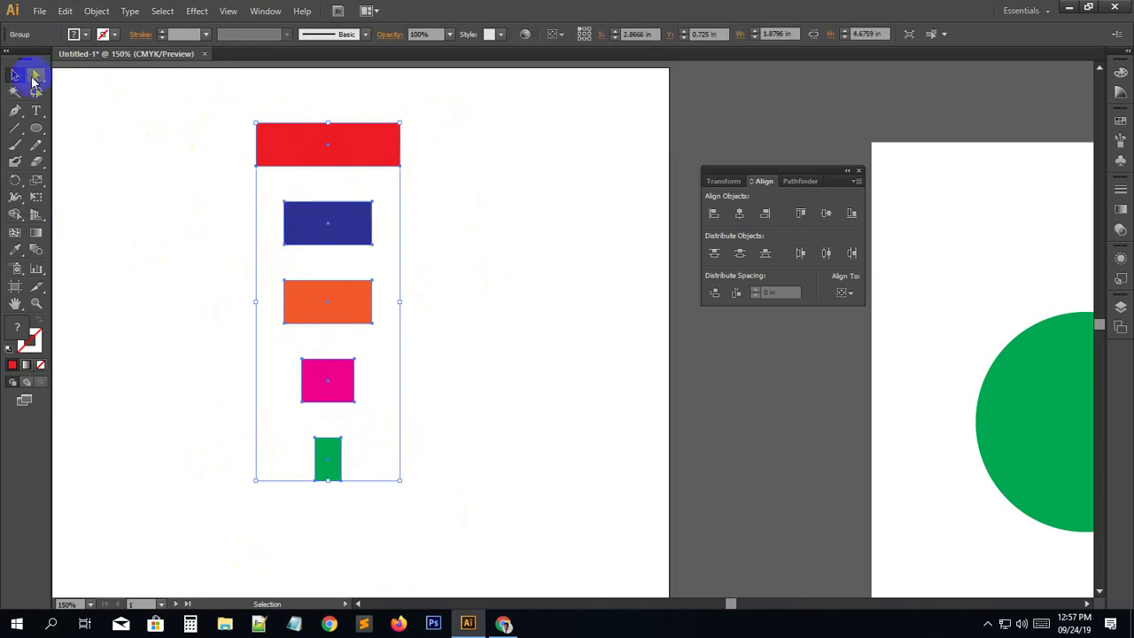
{"action": "key", "text": "ctrl+shift+a"}
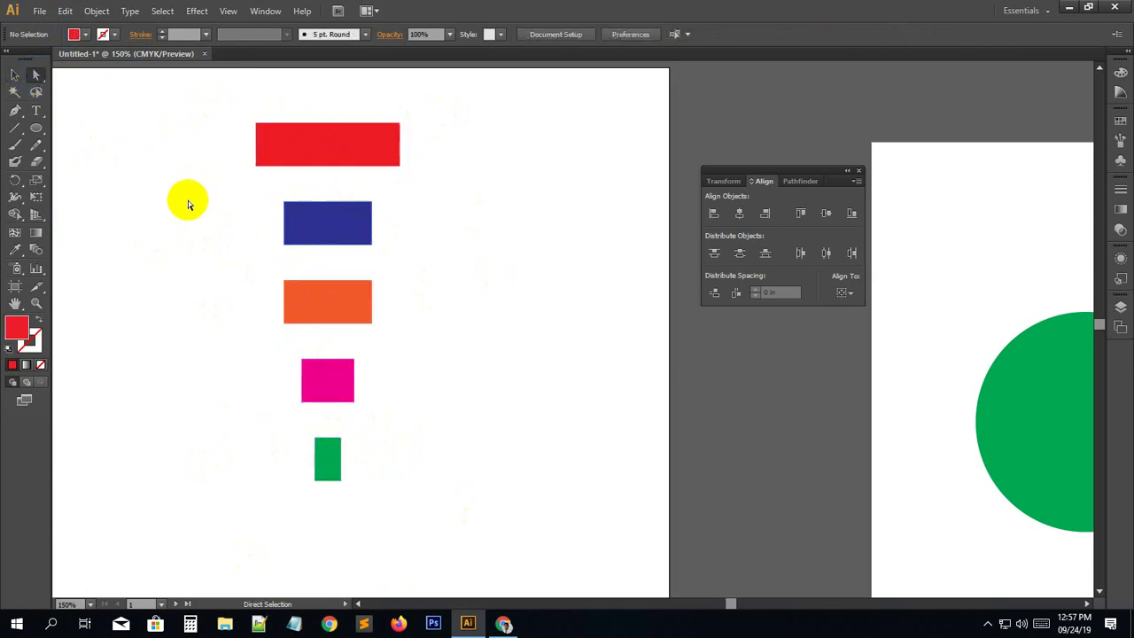
{"action": "left_click", "coordinate": [38, 73]}
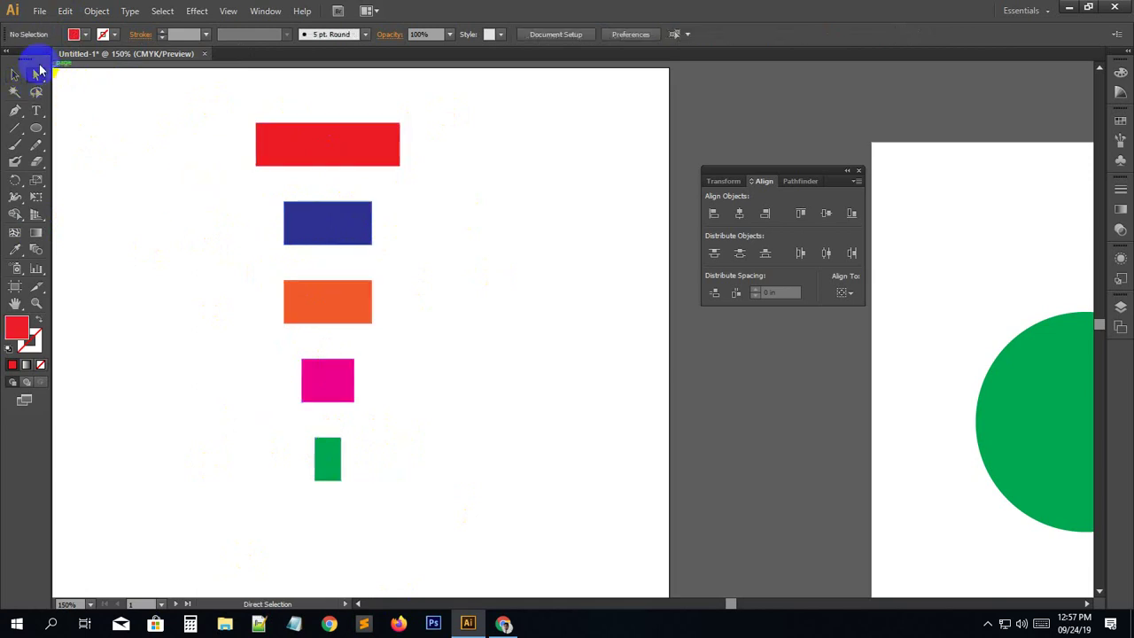
{"action": "left_click", "coordinate": [316, 226]}
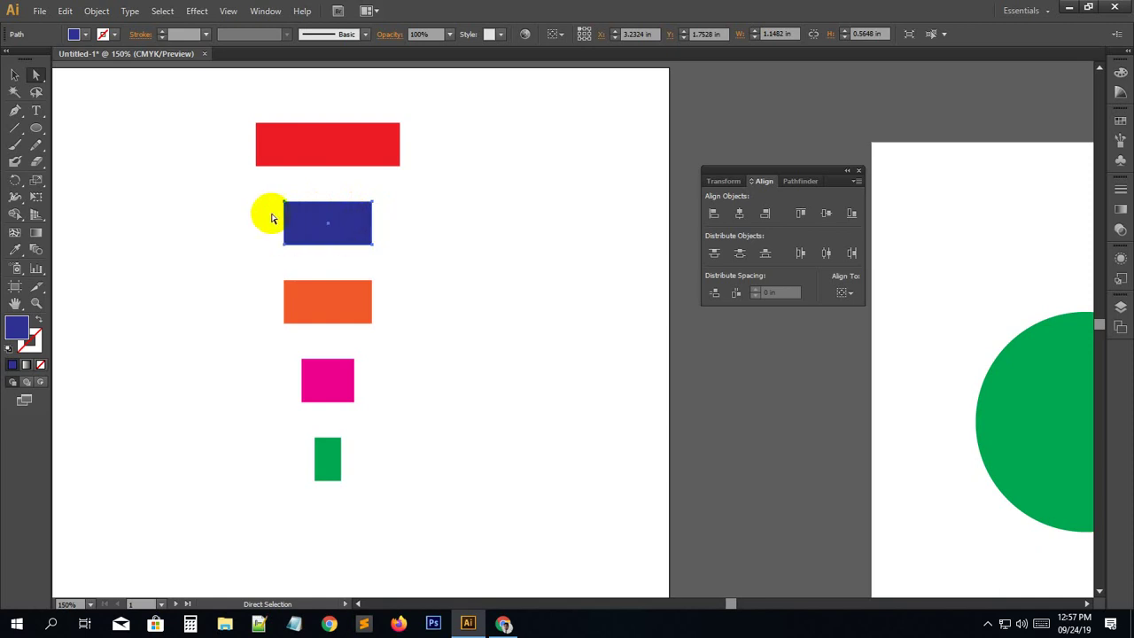
{"action": "left_click", "coordinate": [86, 34]}
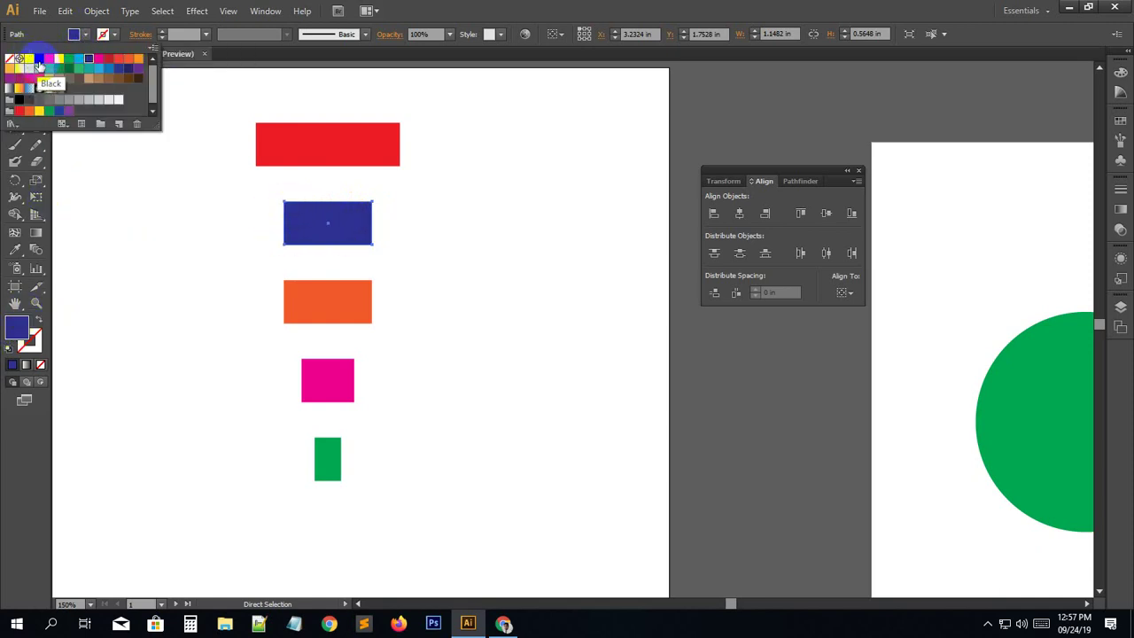
{"action": "left_click", "coordinate": [39, 58]}
{"action": "left_click", "coordinate": [92, 146]}
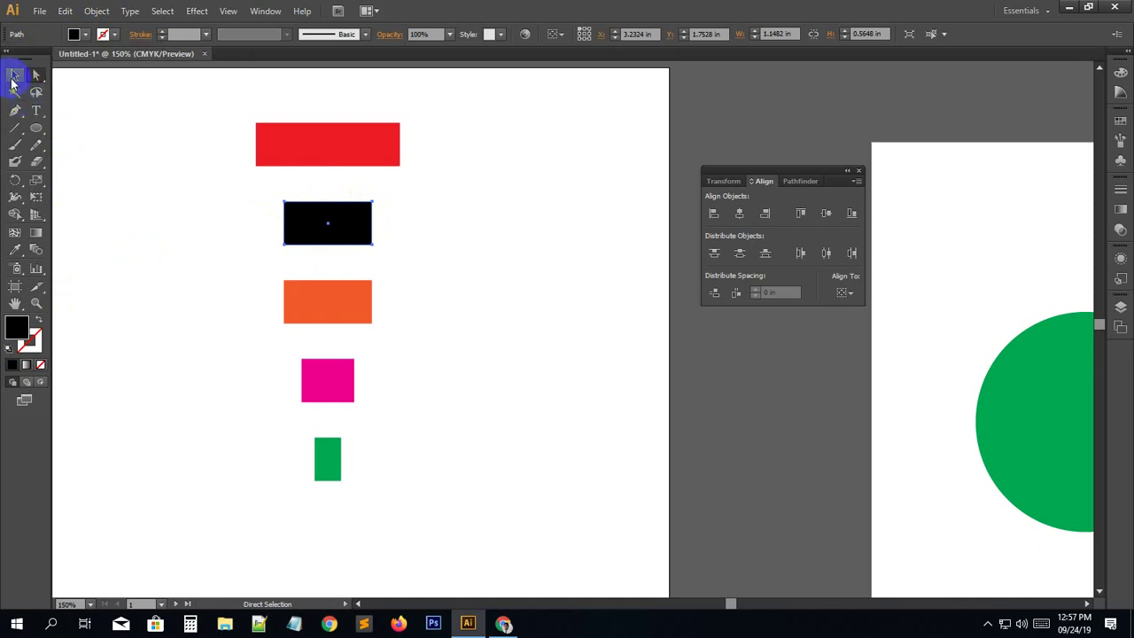
Move the whole group with the Selection tool to about X 2.43 in and Y 0.61 in, and deselect it.
{"action": "left_click", "coordinate": [12, 80]}
{"action": "left_click", "coordinate": [143, 182]}
{"action": "left_click", "coordinate": [324, 144]}
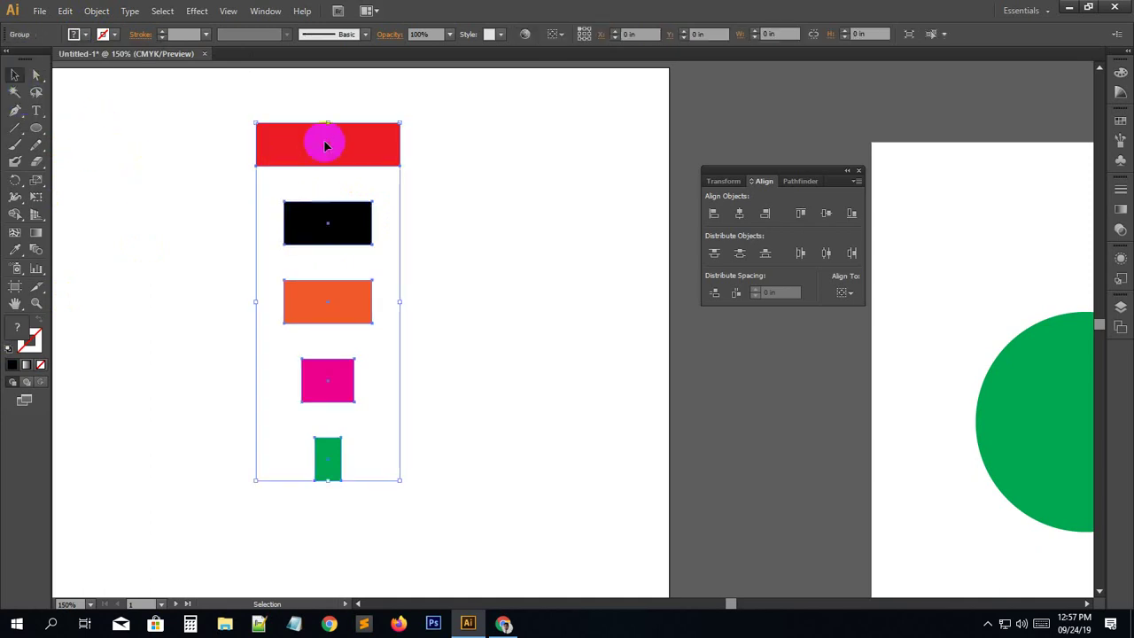
{"action": "mouse_move", "coordinate": [368, 151]}
{"action": "left_mouse_down"}
{"action": "mouse_move", "coordinate": [445, 283]}
{"action": "mouse_move", "coordinate": [358, 191]}
{"action": "mouse_move", "coordinate": [233, 132]}
{"action": "mouse_move", "coordinate": [372, 142]}
{"action": "left_mouse_up"}
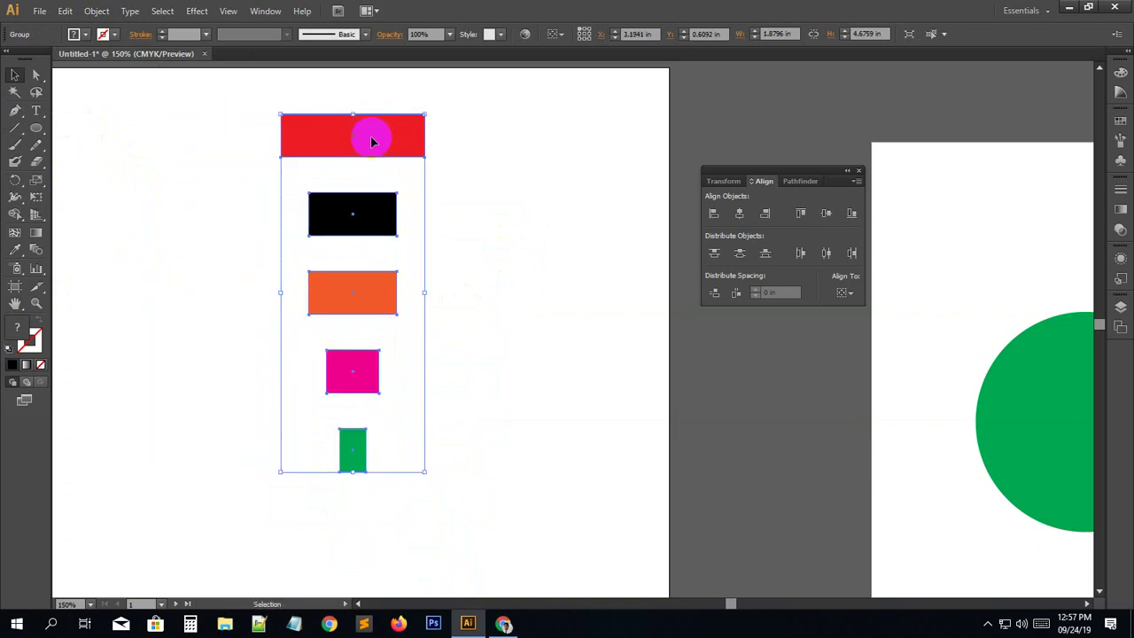
{"action": "left_click", "coordinate": [101, 168]}
{"action": "left_click_drag", "start_coordinate": [329, 133], "coordinate": [270, 137]}
{"action": "left_click", "coordinate": [180, 233]}
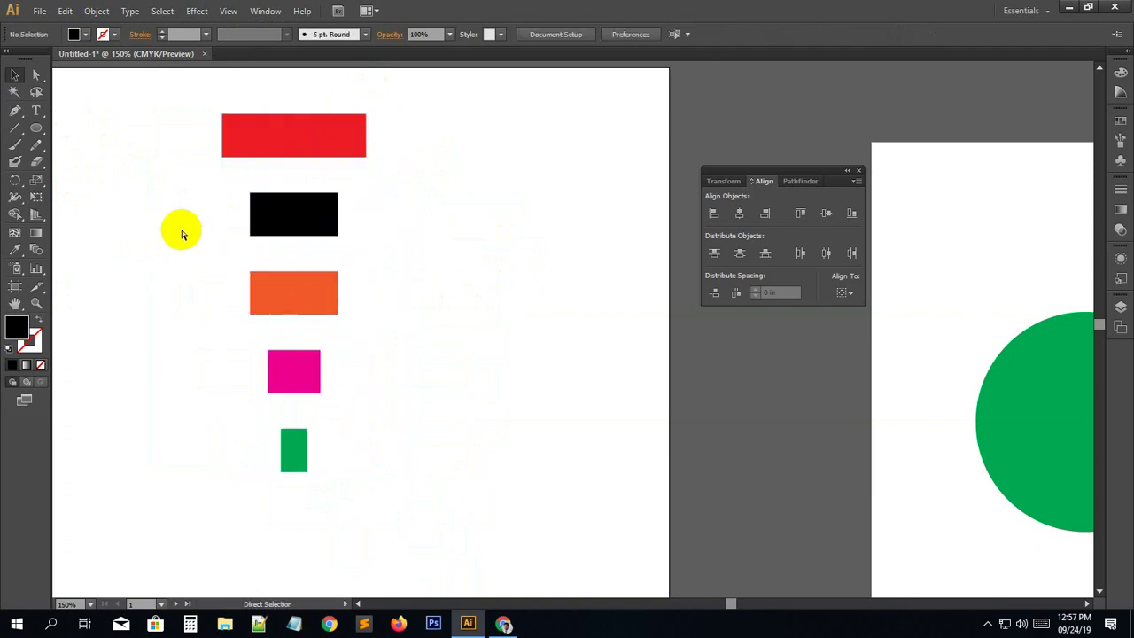
Set Align To to Align to Artboard and center the grouped stack horizontally on its artboard.
{"action": "key", "text": "ctrl+minus"}
{"action": "key", "text": "ctrl+minus"}
{"action": "left_click_drag", "start_coordinate": [236, 271], "coordinate": [187, 149]}
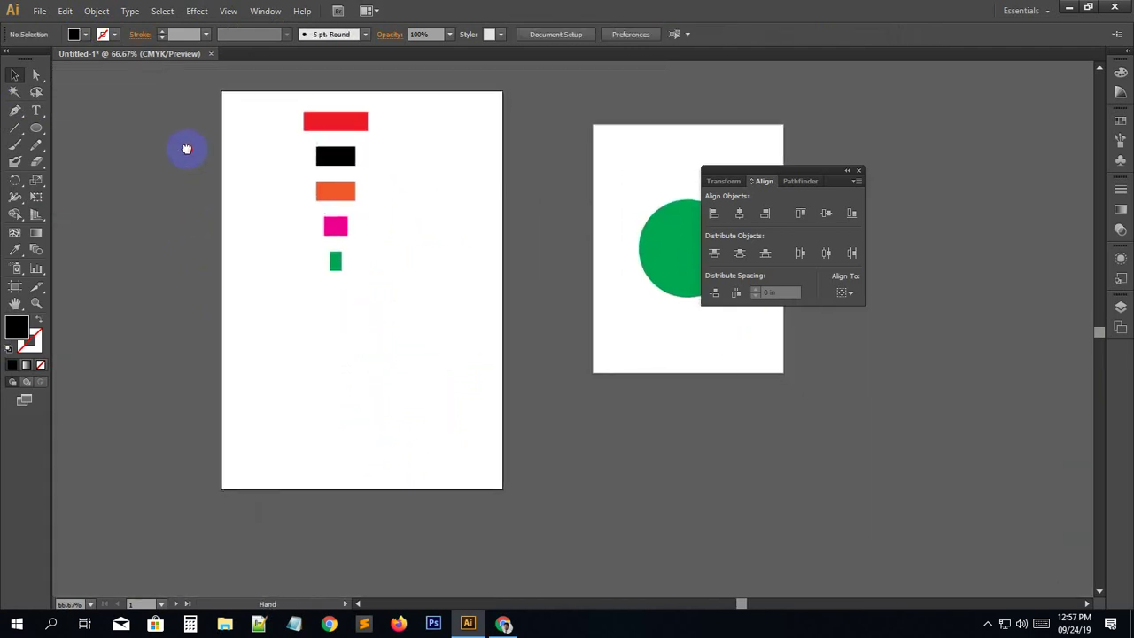
{"action": "left_click", "coordinate": [365, 135]}
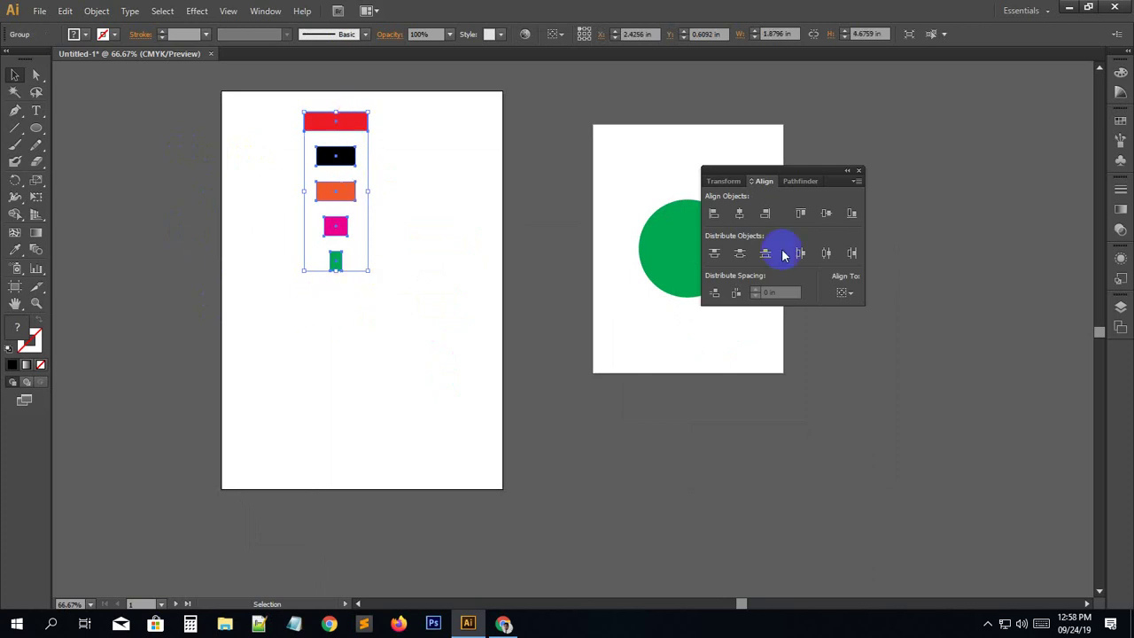
{"action": "left_click", "coordinate": [846, 293]}
{"action": "left_click", "coordinate": [860, 339]}
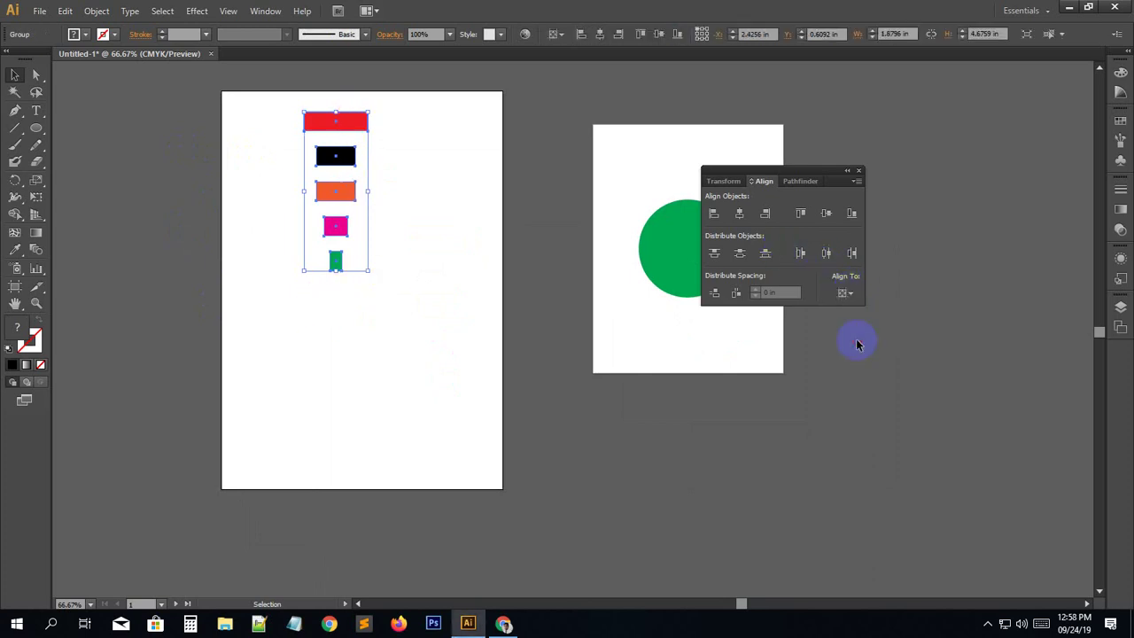
{"action": "left_click", "coordinate": [740, 214]}
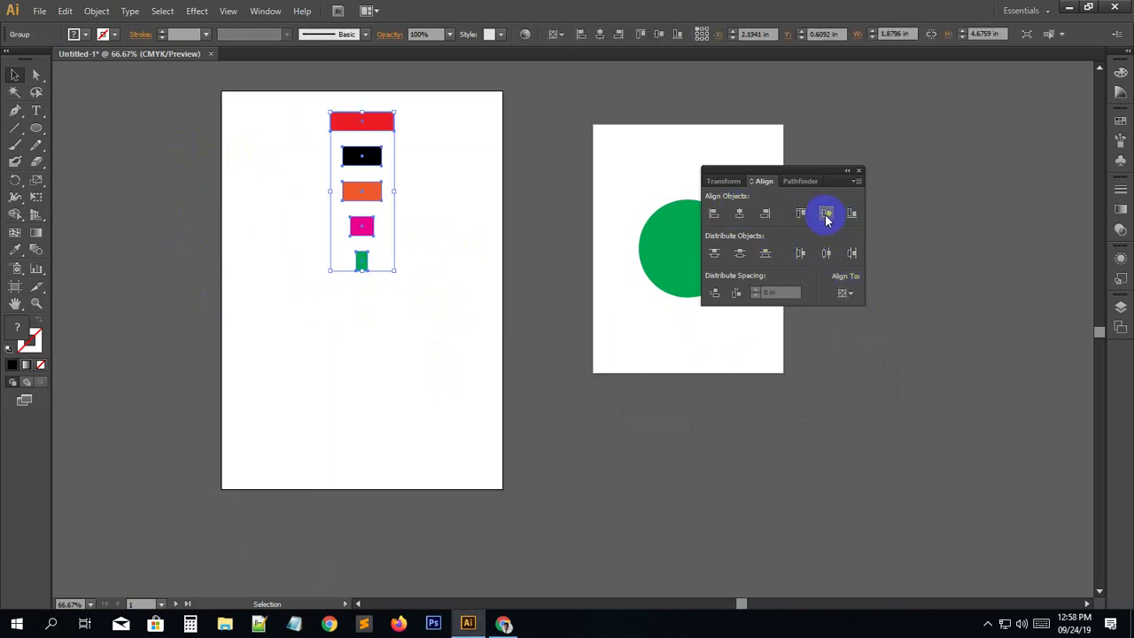
Center the grouped rectangle stack vertically on its artboard and deselect it.
{"action": "left_click", "coordinate": [825, 214]}
{"action": "left_click", "coordinate": [612, 463]}
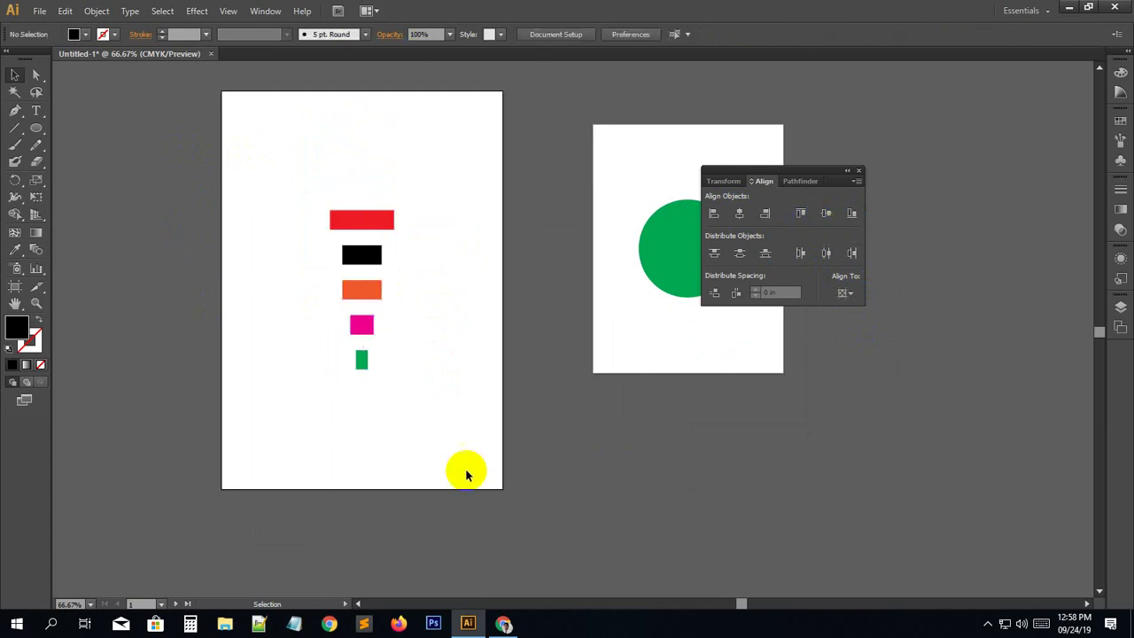
{"action": "left_click", "coordinate": [354, 217]}
{"action": "left_click", "coordinate": [385, 434]}
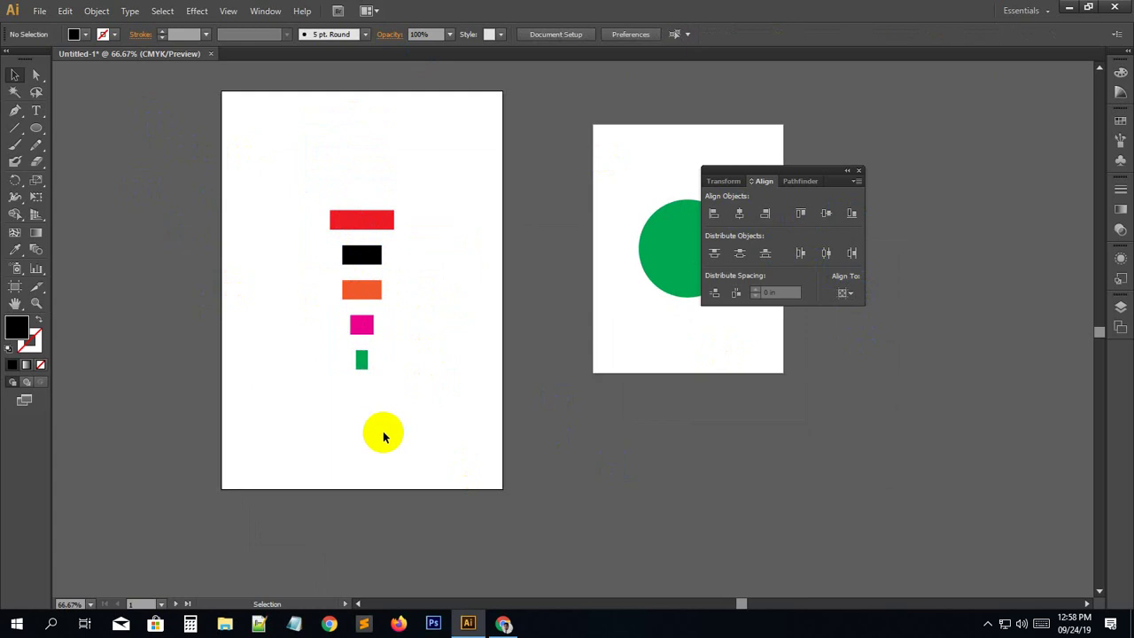
Draw two slanted lines above the rectangles with the Line Segment tool, the upper one about 5.18 in wide and 0.89 in high.
{"action": "left_click_drag", "start_coordinate": [383, 436], "coordinate": [363, 294]}
{"action": "key", "text": "ctrl+1"}
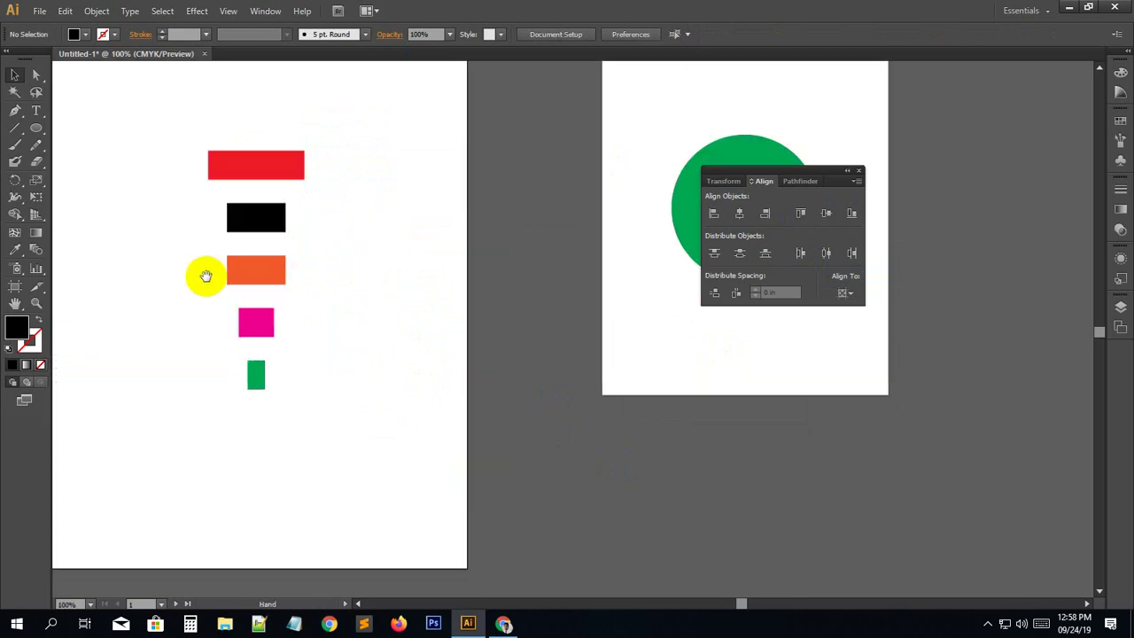
{"action": "left_click", "coordinate": [37, 129]}
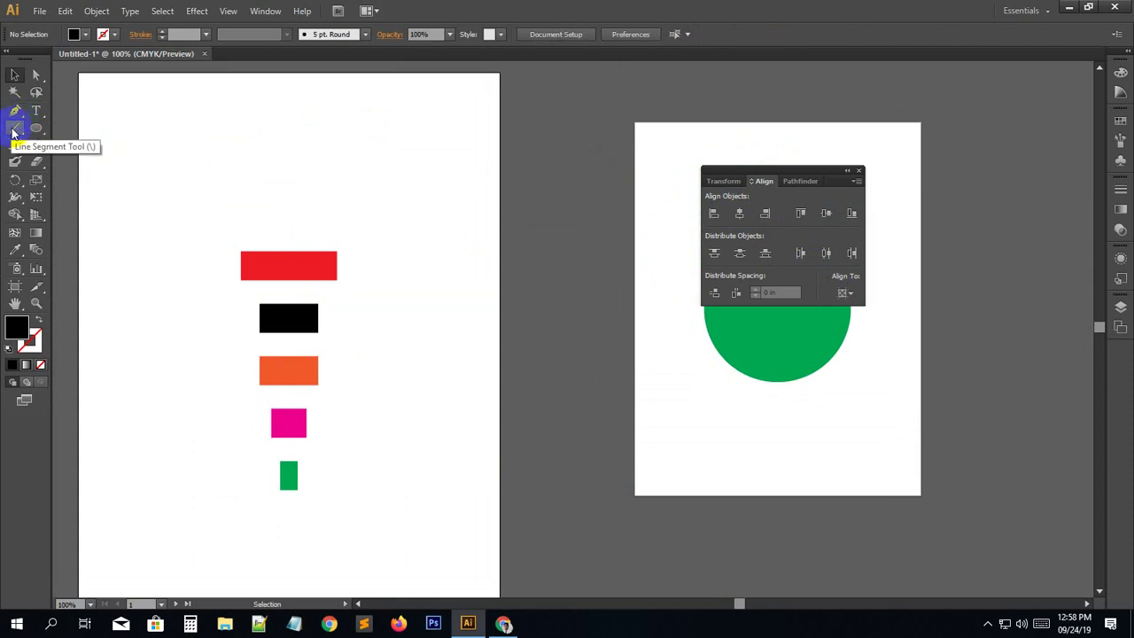
{"action": "left_click", "coordinate": [14, 130]}
{"action": "left_click", "coordinate": [17, 133]}
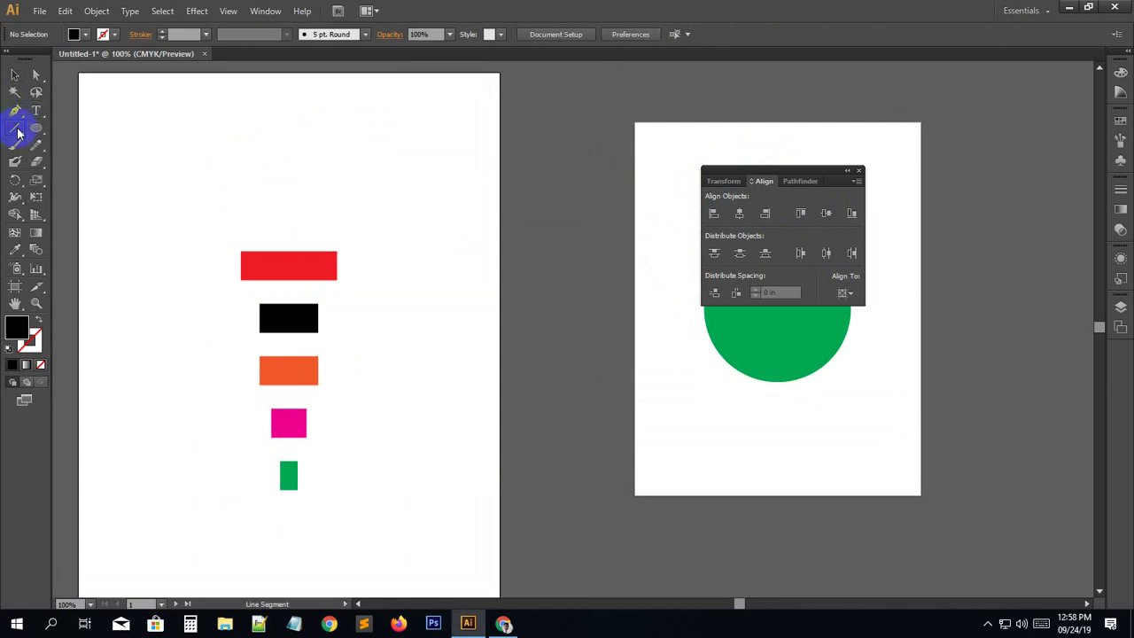
{"action": "left_click_drag", "start_coordinate": [157, 192], "coordinate": [206, 220]}
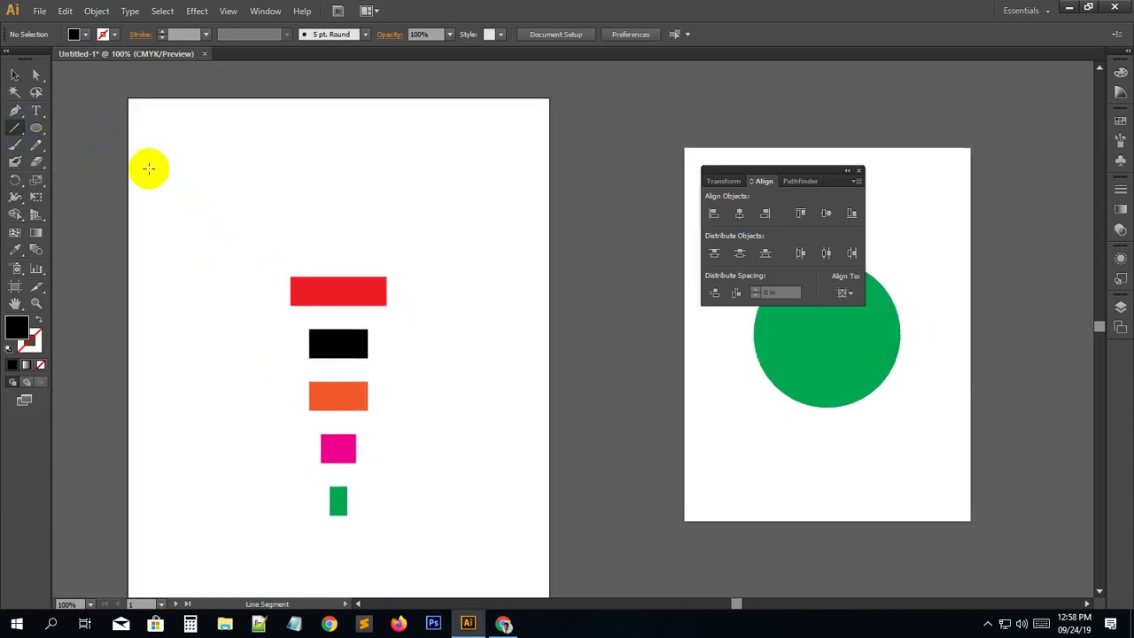
{"action": "left_click_drag", "start_coordinate": [149, 169], "coordinate": [514, 228]}
{"action": "left_click_drag", "start_coordinate": [213, 129], "coordinate": [476, 172]}
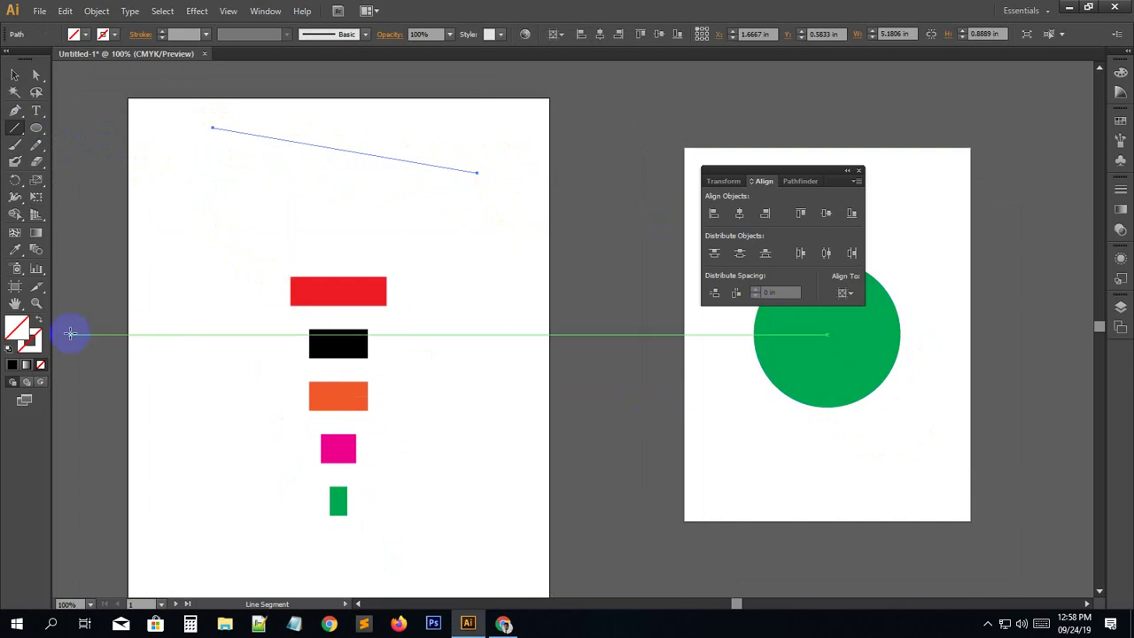
Apply a black stroke with no fill to the upper slanted line and deselect it.
{"action": "left_click", "coordinate": [33, 327]}
{"action": "left_click", "coordinate": [13, 364]}
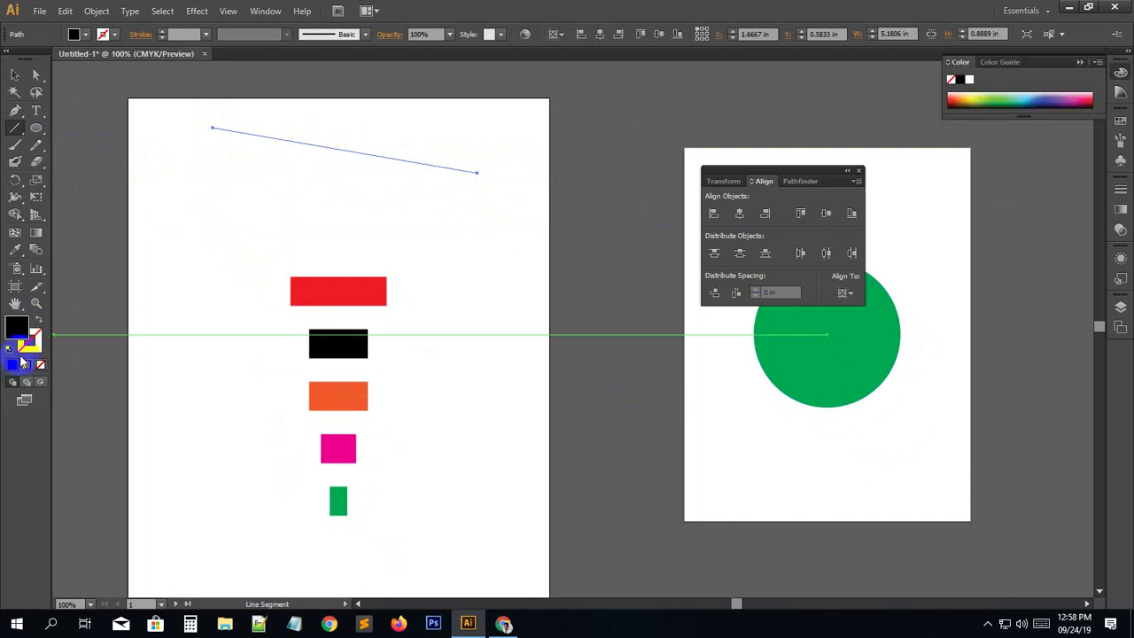
{"action": "left_click", "coordinate": [12, 324]}
{"action": "left_click_drag", "start_coordinate": [148, 168], "coordinate": [218, 179]}
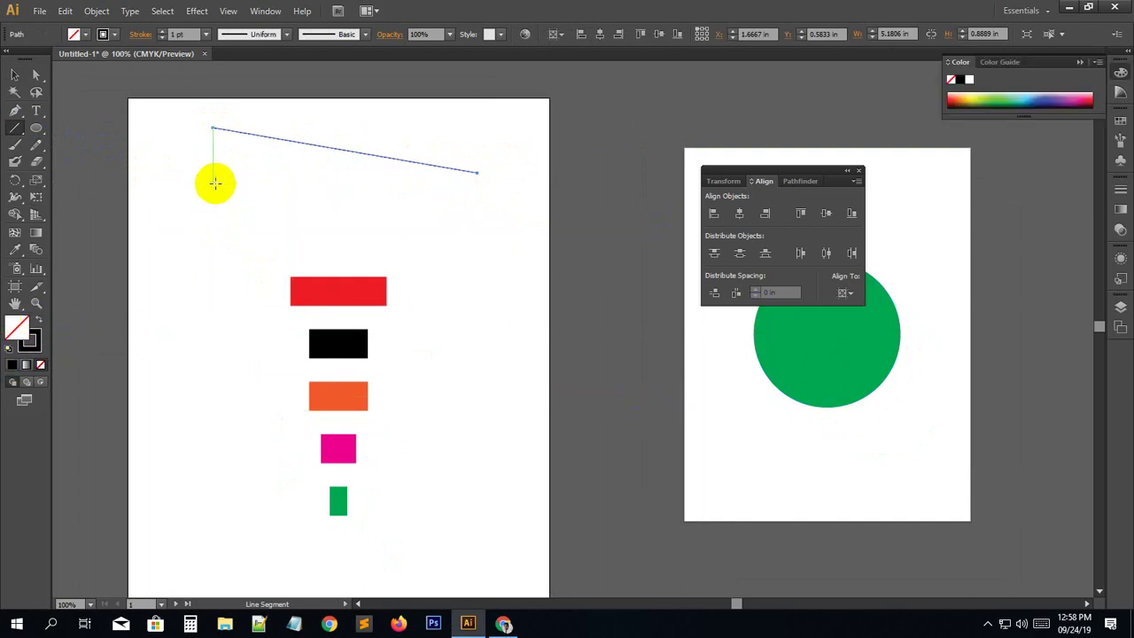
{"action": "left_click", "coordinate": [14, 74]}
{"action": "left_click", "coordinate": [149, 269]}
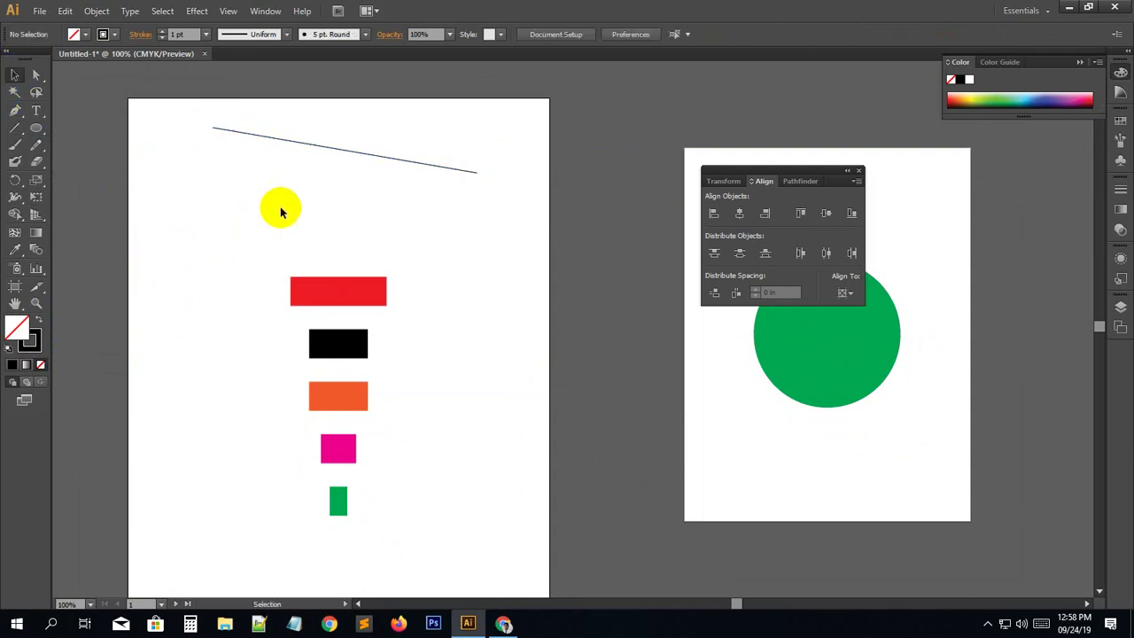
Delete the rectangle group, the green circle and both slanted lines so the artboards are empty.
{"action": "left_click_drag", "start_coordinate": [203, 185], "coordinate": [444, 476]}
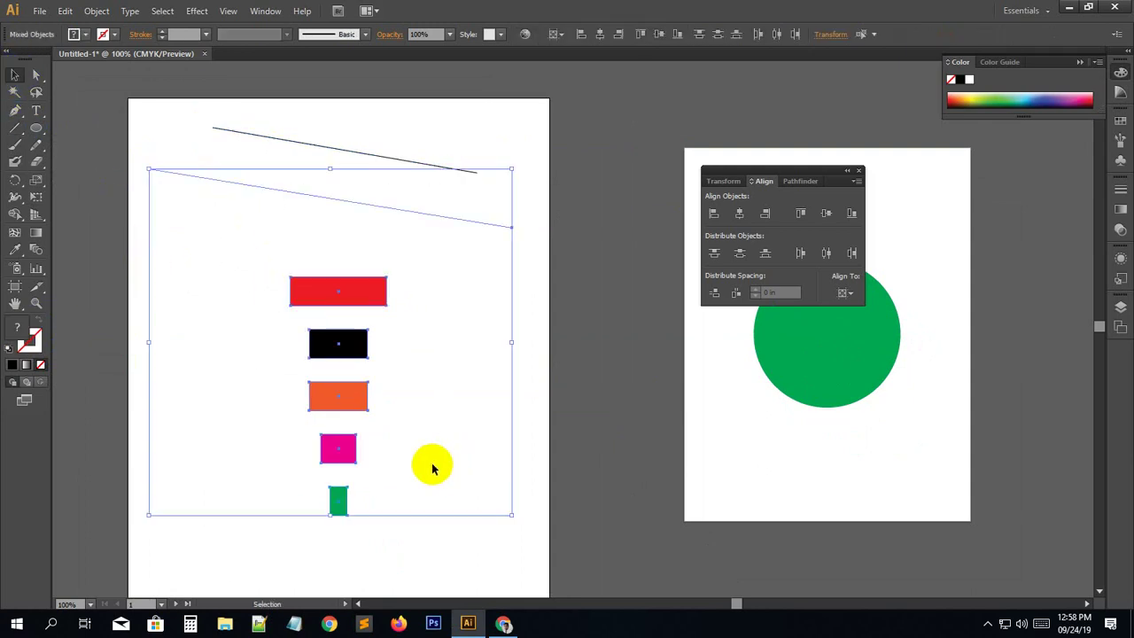
{"action": "key", "text": "Delete"}
{"action": "key", "text": "Delete"}
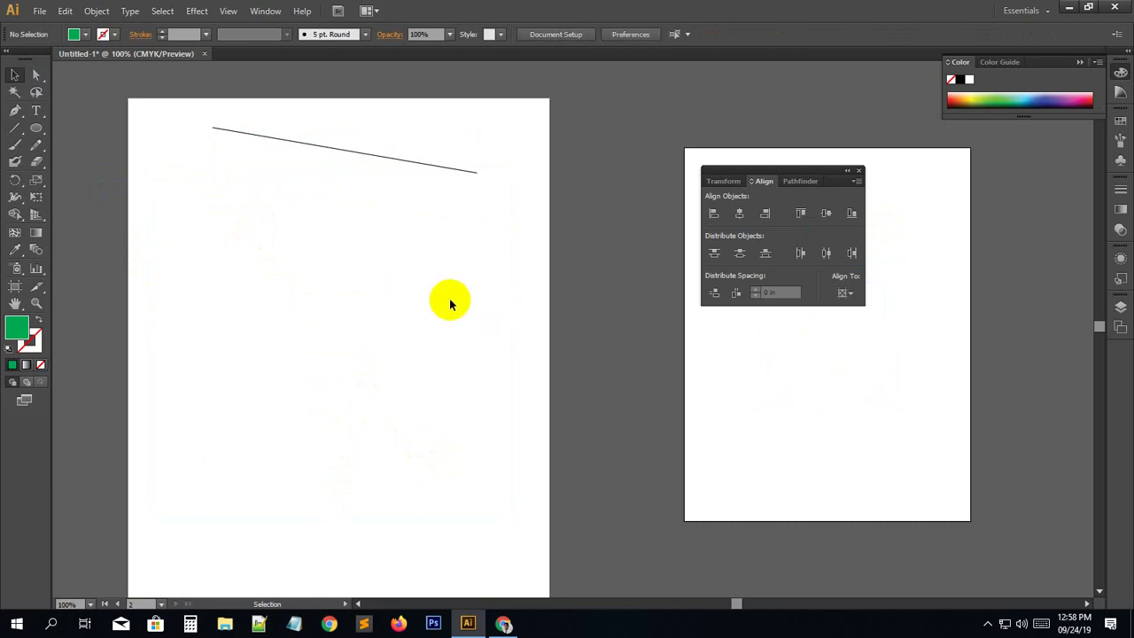
{"action": "key", "text": "a"}
{"action": "key", "text": "ctrl+plus"}
{"action": "key", "text": "ctrl+plus"}
{"action": "key", "text": "ctrl+z"}
{"action": "key", "text": "v"}
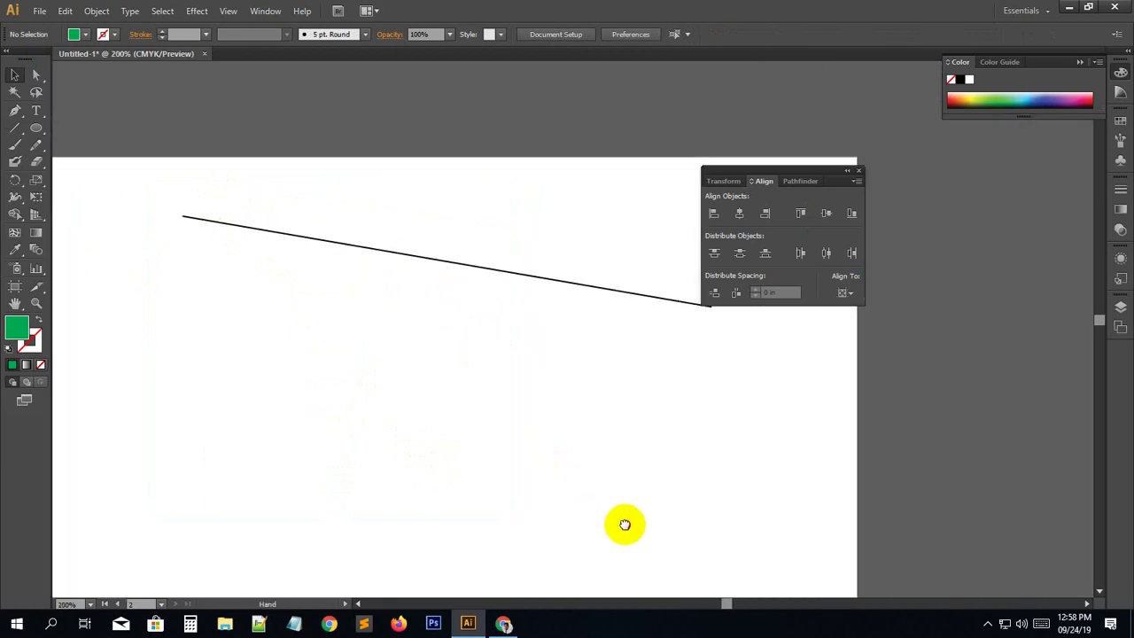
{"action": "left_click", "coordinate": [479, 263]}
{"action": "left_click", "coordinate": [479, 263]}
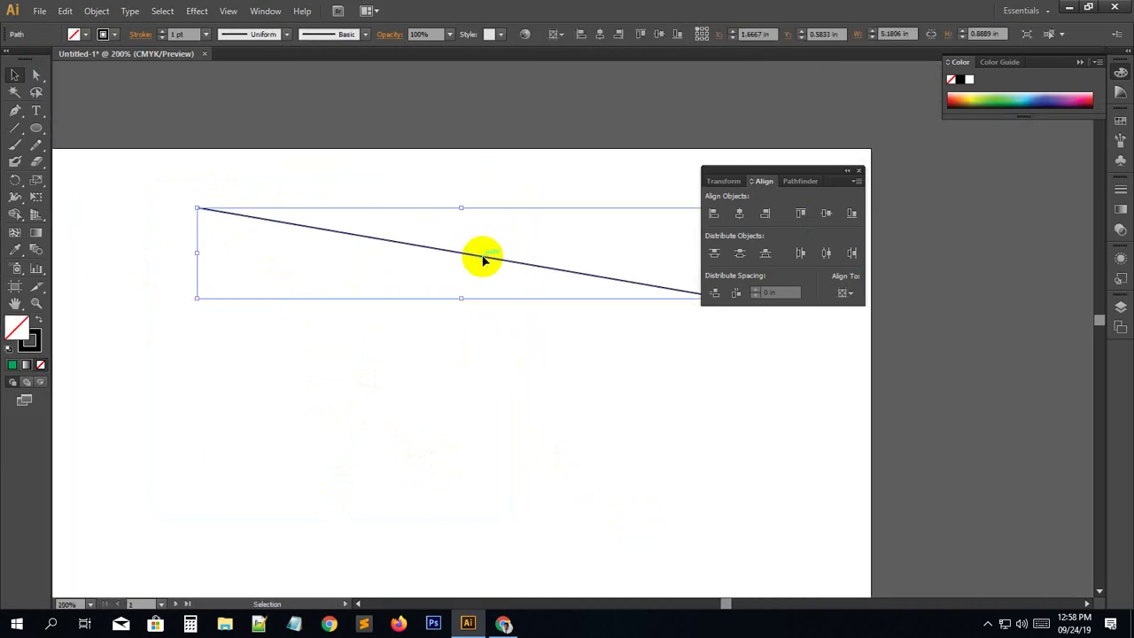
{"action": "key", "text": "Delete"}
Draw two steep diagonal lines, the first about 1.15 by 2.67 in, and a nearly horizontal line about 2.94 in wide.
{"action": "left_click", "coordinate": [17, 129]}
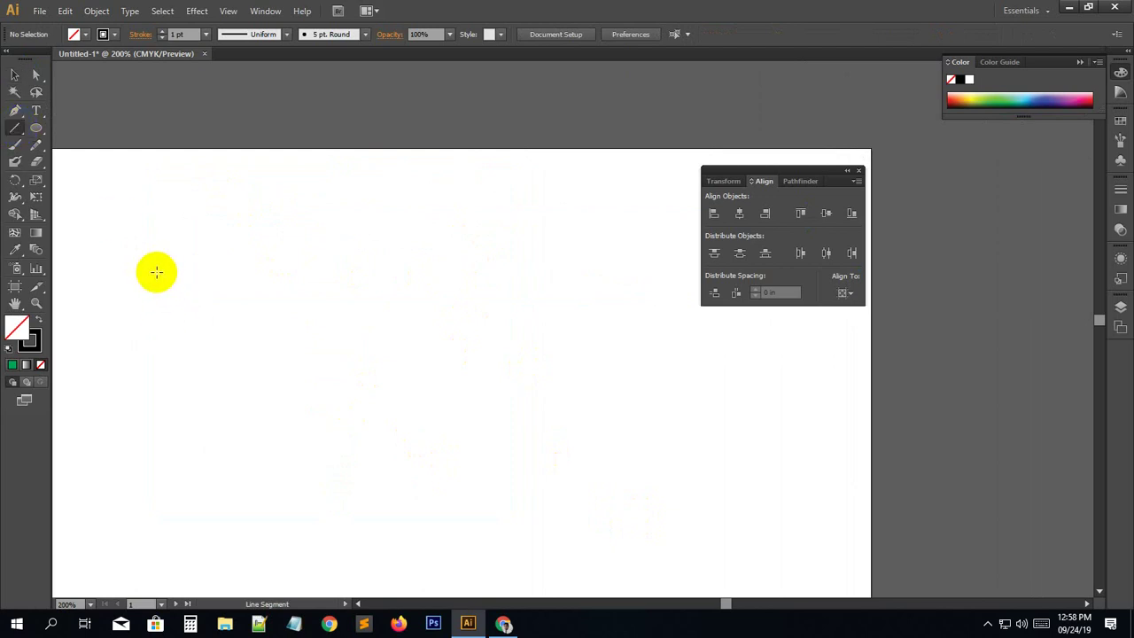
{"action": "left_click_drag", "start_coordinate": [155, 269], "coordinate": [272, 541]}
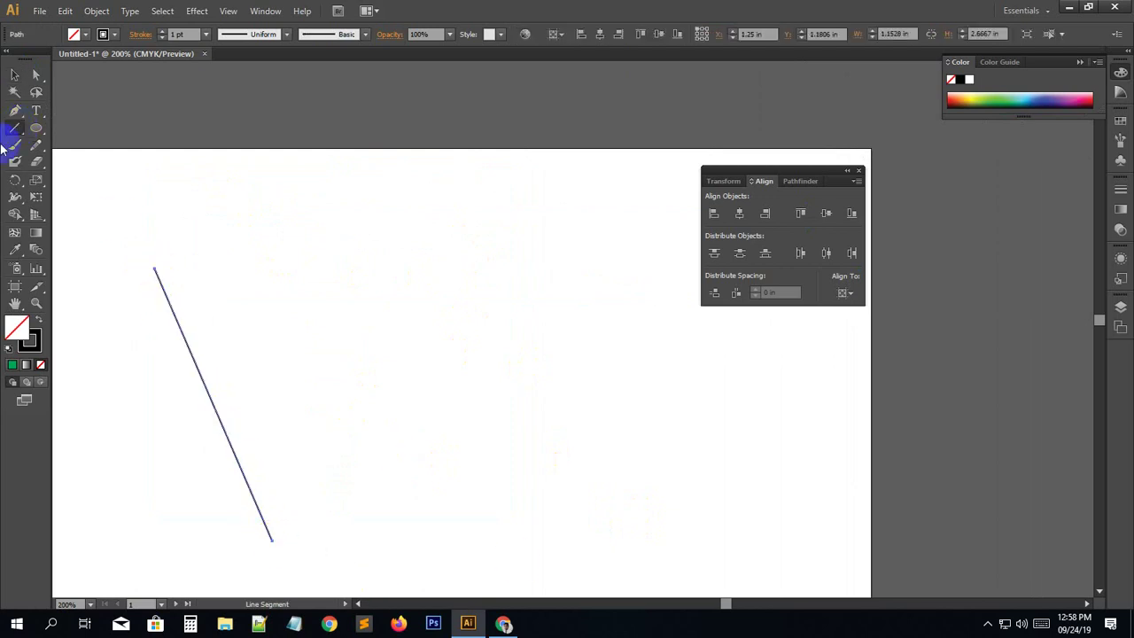
{"action": "left_click_drag", "start_coordinate": [195, 215], "coordinate": [345, 534]}
{"action": "left_click_drag", "start_coordinate": [314, 285], "coordinate": [613, 295]}
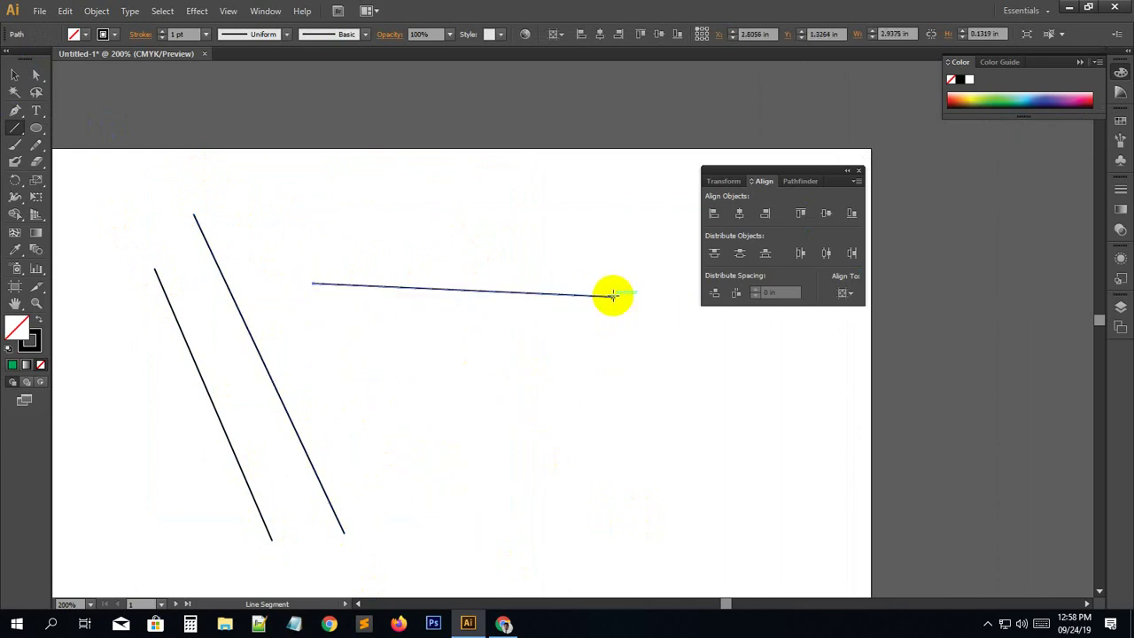
{"action": "left_click", "coordinate": [469, 285]}
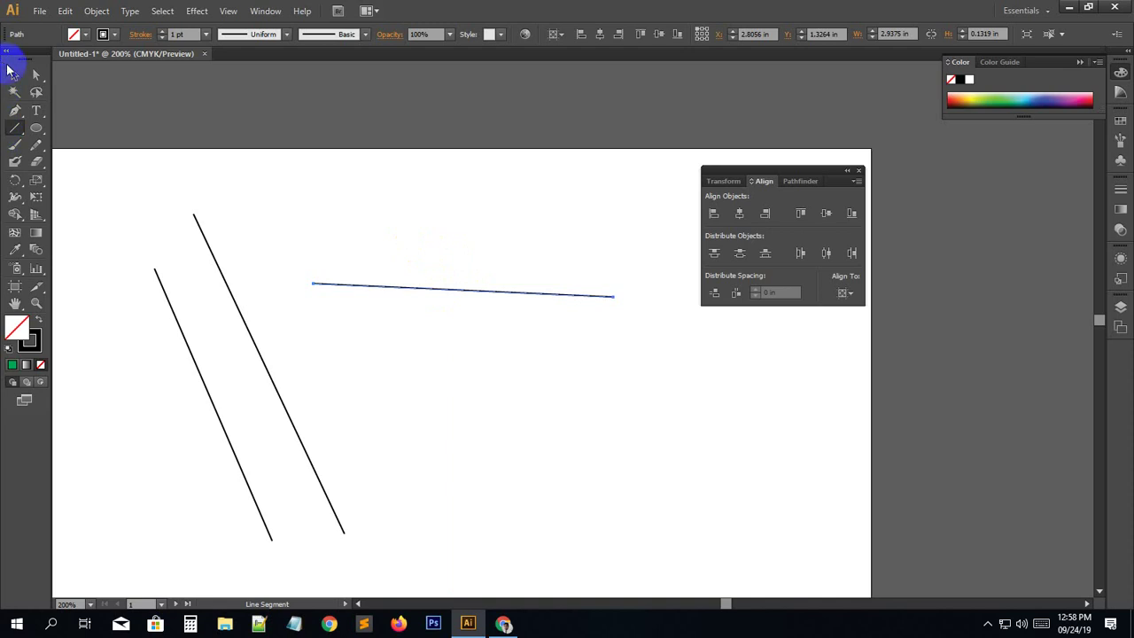
Thicken the nearly horizontal line's stroke and reduce its weight to 2 pt.
{"action": "left_click", "coordinate": [163, 32]}
{"action": "left_click", "coordinate": [163, 32]}
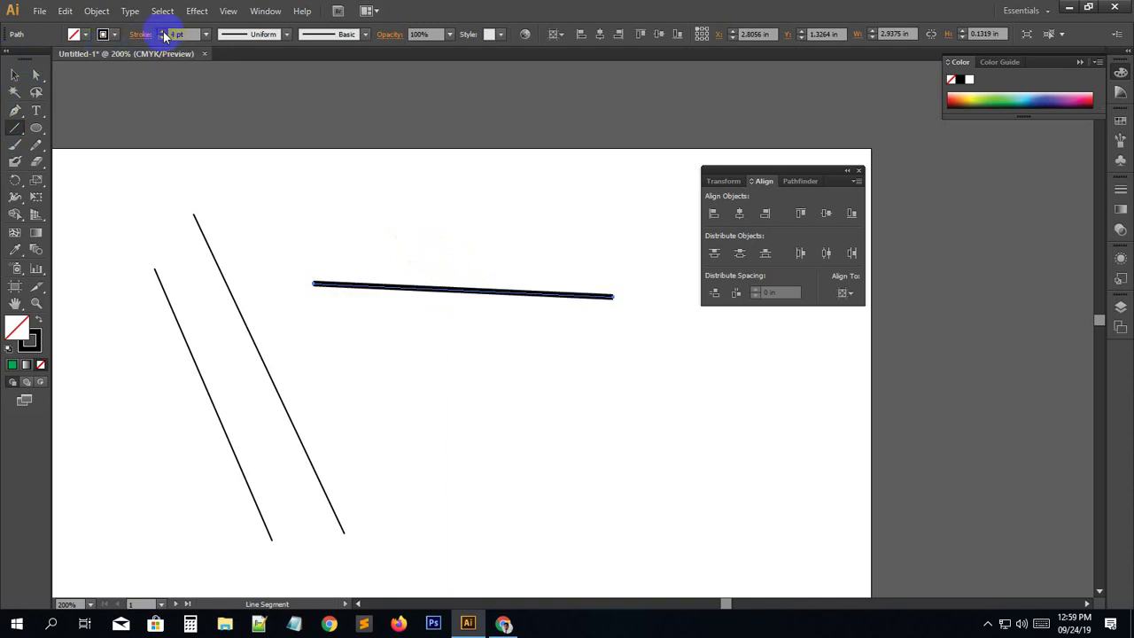
{"action": "left_click", "coordinate": [163, 32]}
{"action": "left_click", "coordinate": [162, 37]}
{"action": "left_click", "coordinate": [162, 38]}
{"action": "left_click", "coordinate": [162, 37]}
Delete the nearly horizontal line and the second diagonal line, keeping only the first diagonal.
{"action": "left_click", "coordinate": [14, 74]}
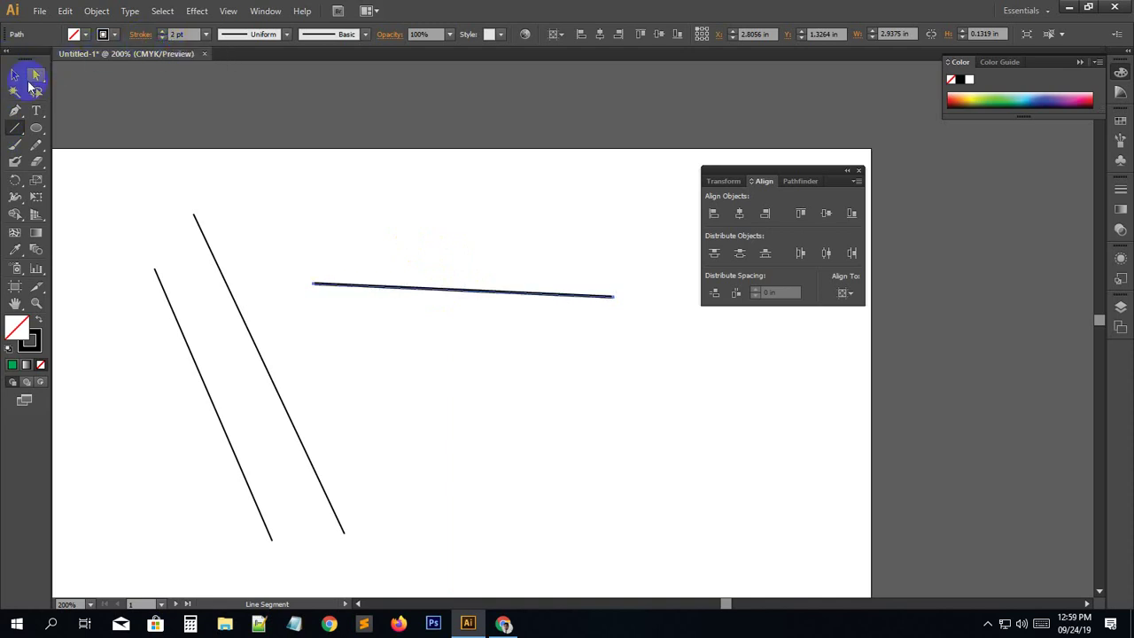
{"action": "left_click", "coordinate": [425, 229]}
{"action": "left_click_drag", "start_coordinate": [426, 229], "coordinate": [271, 410]}
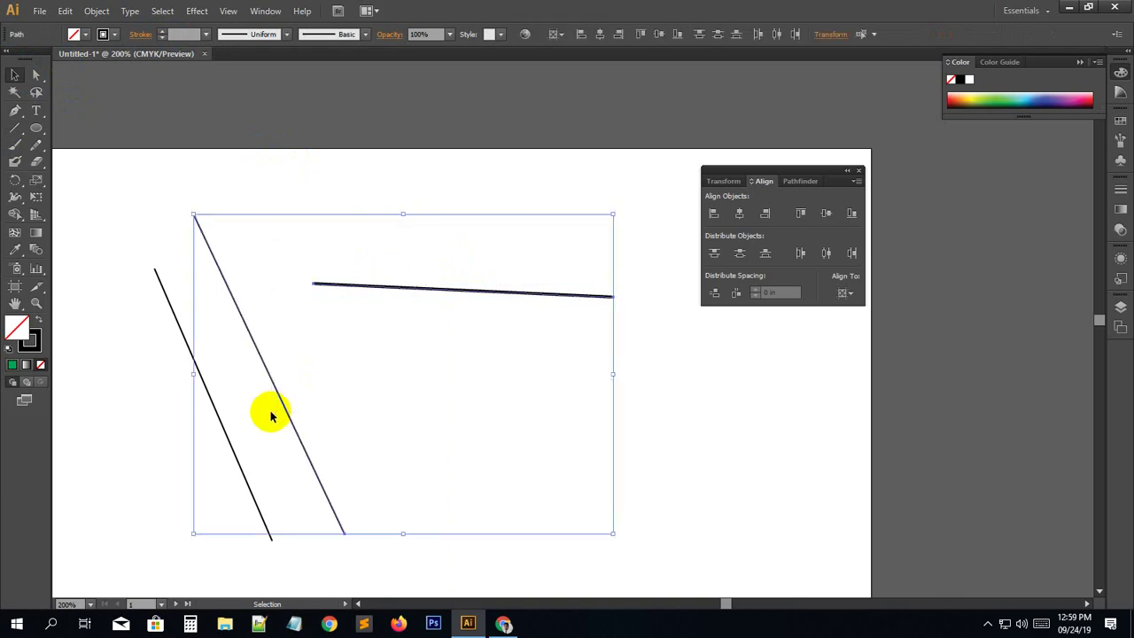
{"action": "key", "text": "Delete"}
Duplicate the remaining diagonal line horizontally to about X 5.16 in, and delete the copy.
{"action": "left_click_drag", "start_coordinate": [235, 295], "coordinate": [189, 175]}
{"action": "left_click", "coordinate": [164, 281]}
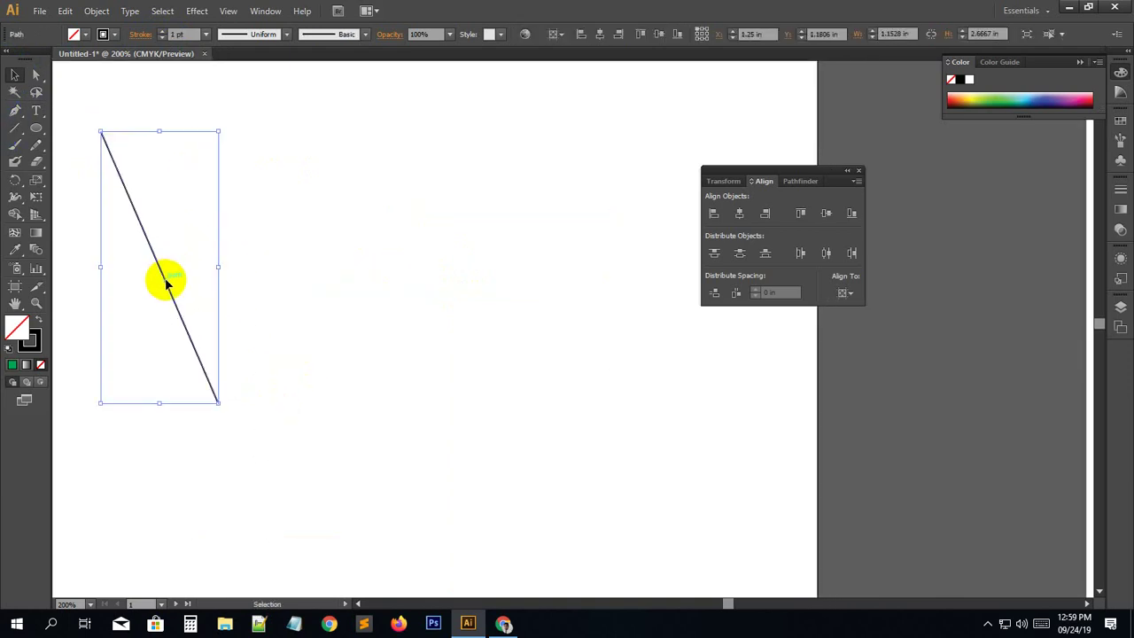
{"action": "left_click_drag", "start_coordinate": [168, 284], "coordinate": [564, 271]}
{"action": "key", "text": "shift"}
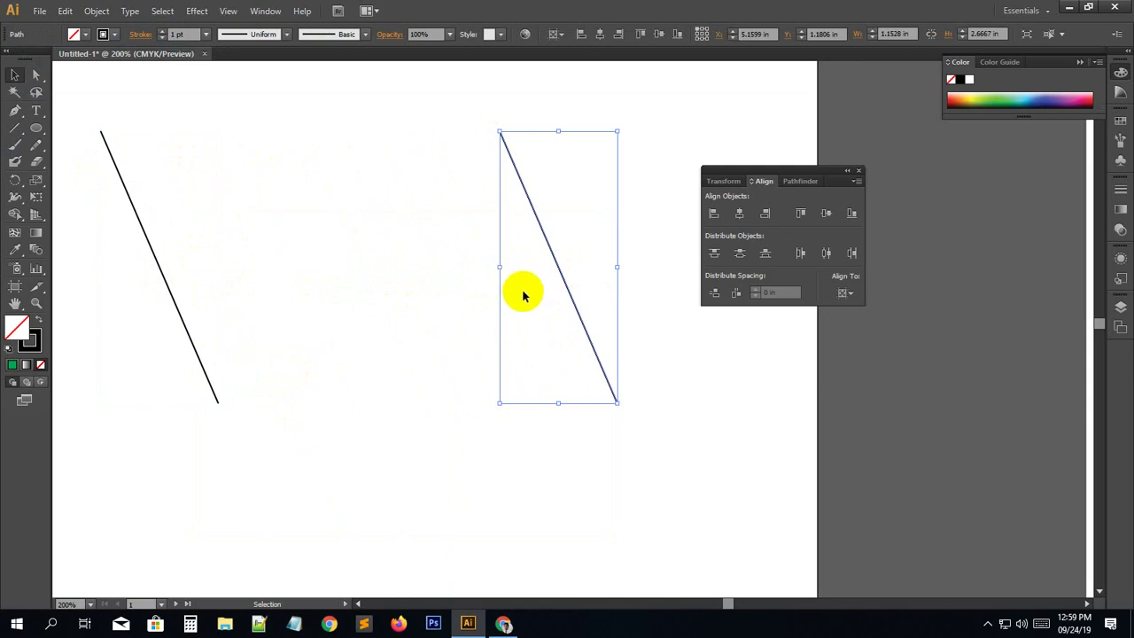
{"action": "key", "text": "Delete"}
Copy the diagonal line about 0.1 in to its right and repeat the transform until the copies reach about X 6.72 in.
{"action": "left_click", "coordinate": [174, 290]}
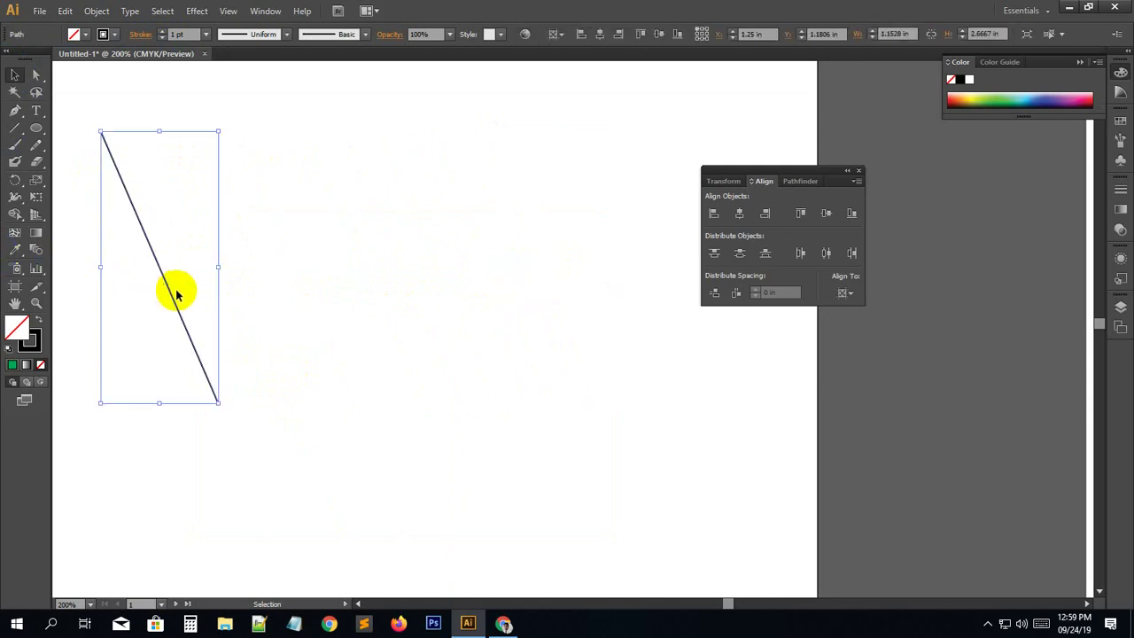
{"action": "left_click_drag", "start_coordinate": [171, 298], "coordinate": [182, 299]}
{"action": "key", "text": "ctrl+d"}
{"action": "key", "text": "ctrl+d"}
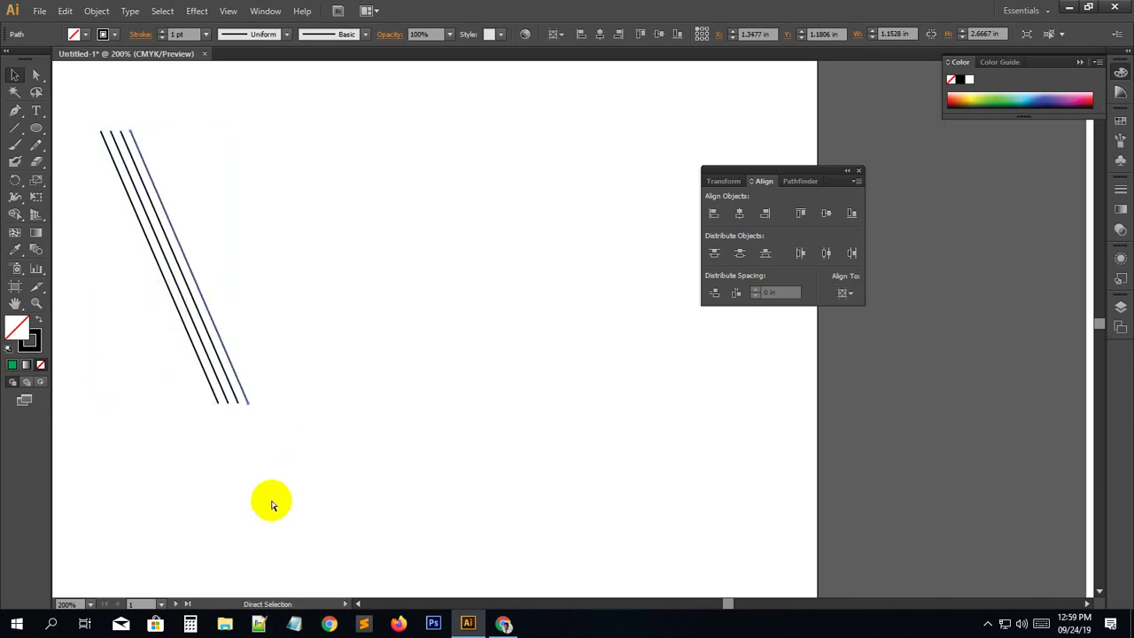
{"action": "key", "text": "ctrl+d"}
{"action": "key", "text": "ctrl+d"}
{"action": "key", "text": "ctrl+d"}
{"action": "key", "text": "ctrl+d"}
{"action": "key", "text": "ctrl+d"}
{"action": "key", "text": "ctrl+d"}
{"action": "key", "text": "ctrl+d"}
{"action": "key", "text": "ctrl+d"}
{"action": "key", "text": "ctrl+d"}
{"action": "key", "text": "ctrl+d"}
{"action": "key", "text": "ctrl+d"}
{"action": "key", "text": "ctrl+d"}
{"action": "key", "text": "ctrl+d"}
{"action": "key", "text": "ctrl+d"}
{"action": "key", "text": "ctrl+d"}
{"action": "key", "text": "ctrl+d"}
{"action": "key", "text": "ctrl+d"}
{"action": "key", "text": "ctrl+d"}
{"action": "key", "text": "ctrl+d"}
{"action": "key", "text": "ctrl+d"}
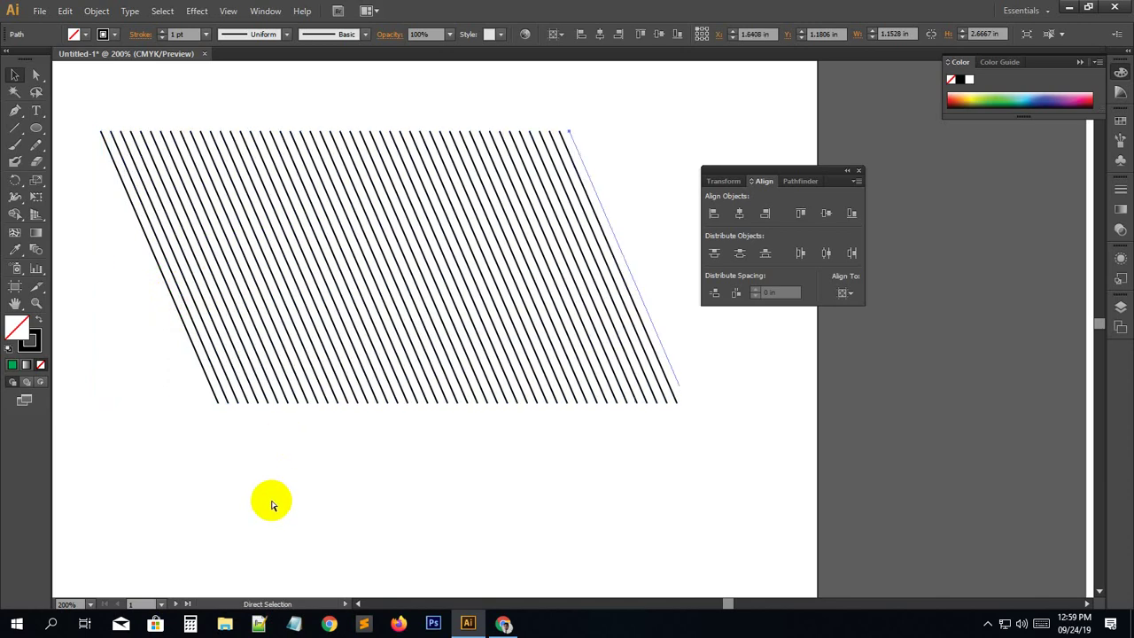
{"action": "key", "text": "ctrl+d"}
{"action": "key", "text": "ctrl+d"}
{"action": "key", "text": "ctrl+d"}
{"action": "key", "text": "ctrl+d"}
{"action": "key", "text": "ctrl+d"}
{"action": "key", "text": "ctrl+d"}
{"action": "key", "text": "ctrl+d"}
{"action": "key", "text": "ctrl+d"}
{"action": "key", "text": "ctrl+d"}
{"action": "key", "text": "v"}
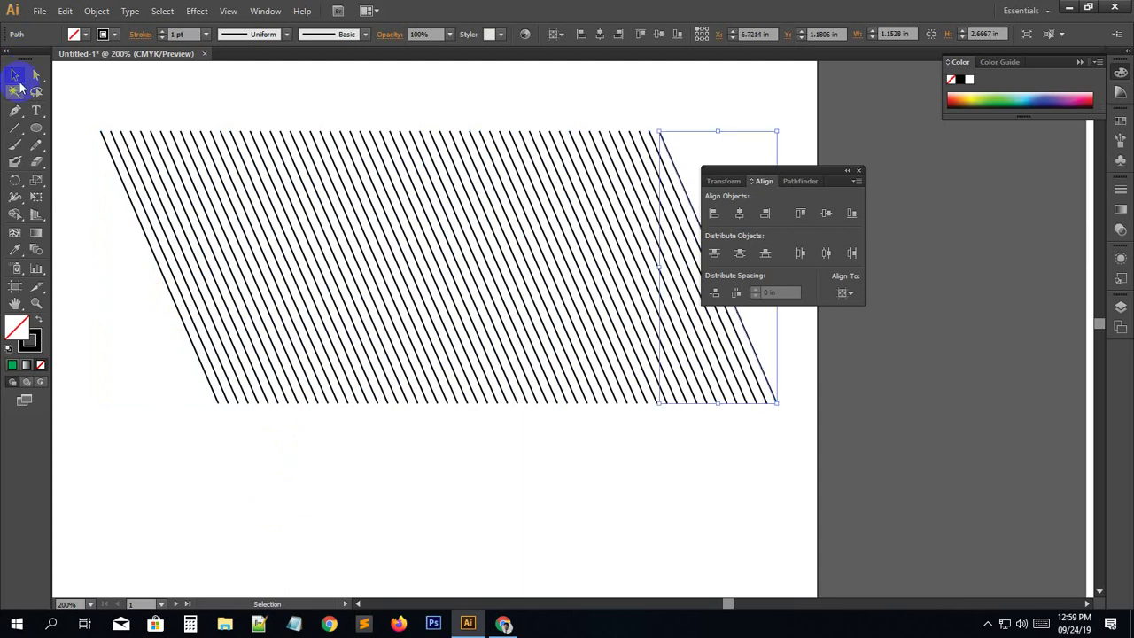
Group all the diagonal lines and move the group to about X 0.85 in and Y 1.11 in.
{"action": "left_click_drag", "start_coordinate": [153, 367], "coordinate": [163, 429]}
{"action": "key", "text": "ctrl+minus"}
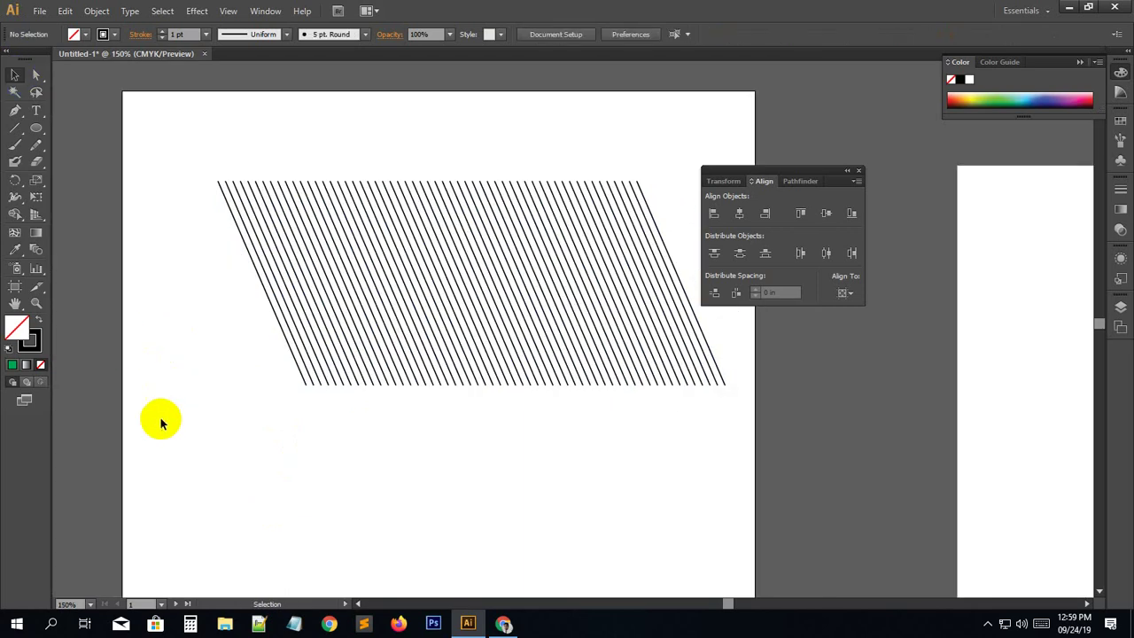
{"action": "left_click_drag", "start_coordinate": [154, 138], "coordinate": [730, 445]}
{"action": "right_click", "coordinate": [531, 299]}
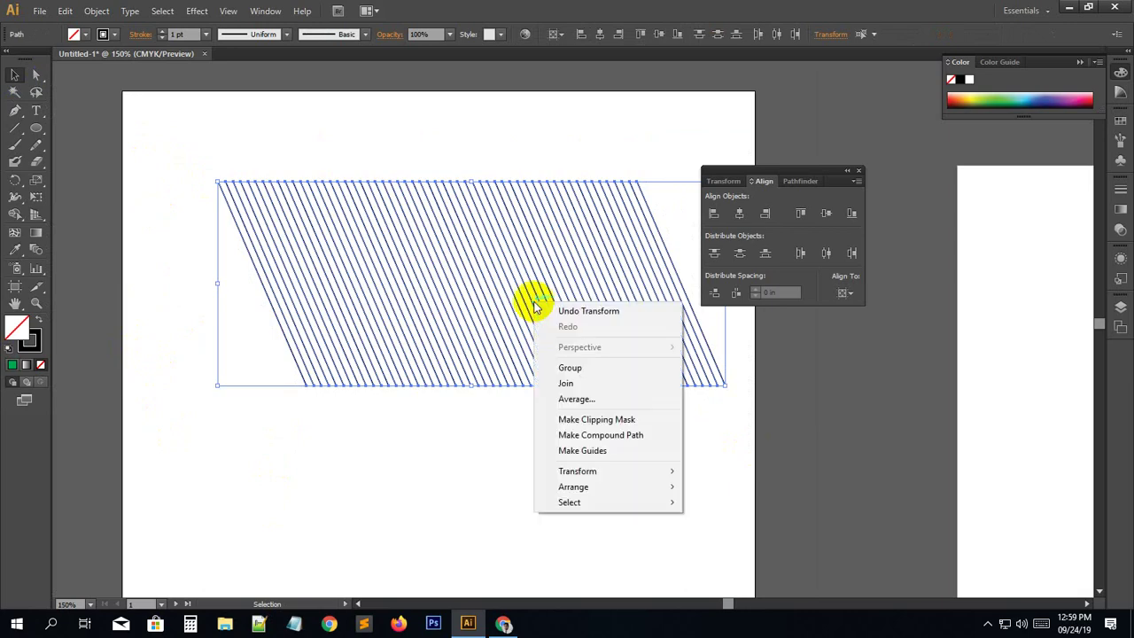
{"action": "left_click", "coordinate": [563, 366]}
{"action": "left_click", "coordinate": [562, 417]}
{"action": "left_click_drag", "start_coordinate": [474, 328], "coordinate": [435, 317]}
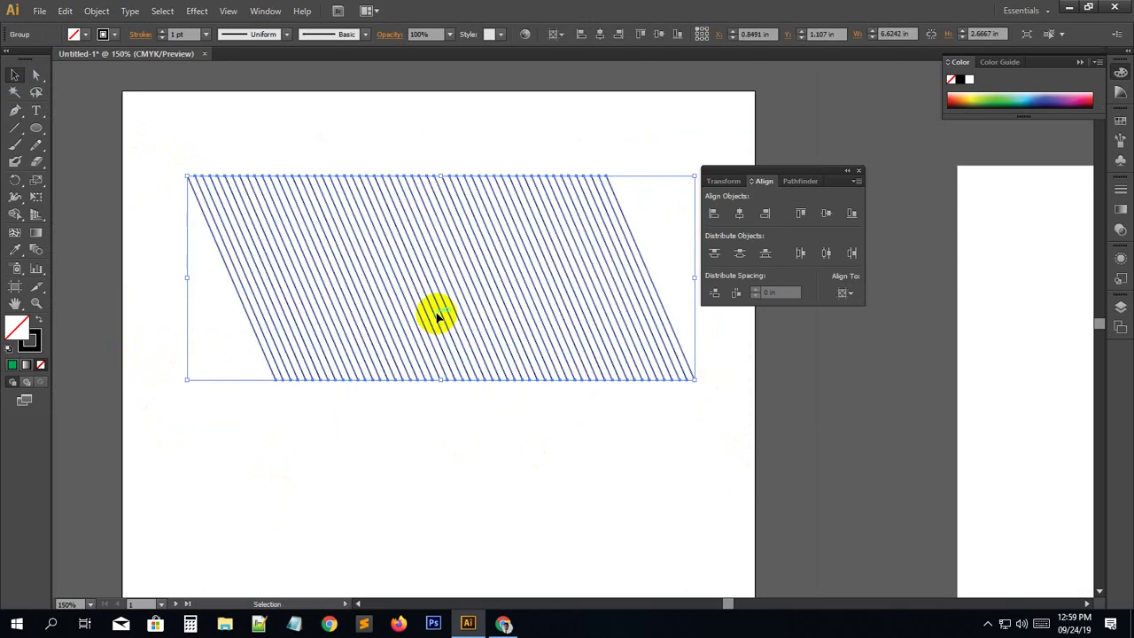
Vary the line group's stroke weight, return it to 1 pt, and leave the group deselected.
{"action": "left_click", "coordinate": [162, 37]}
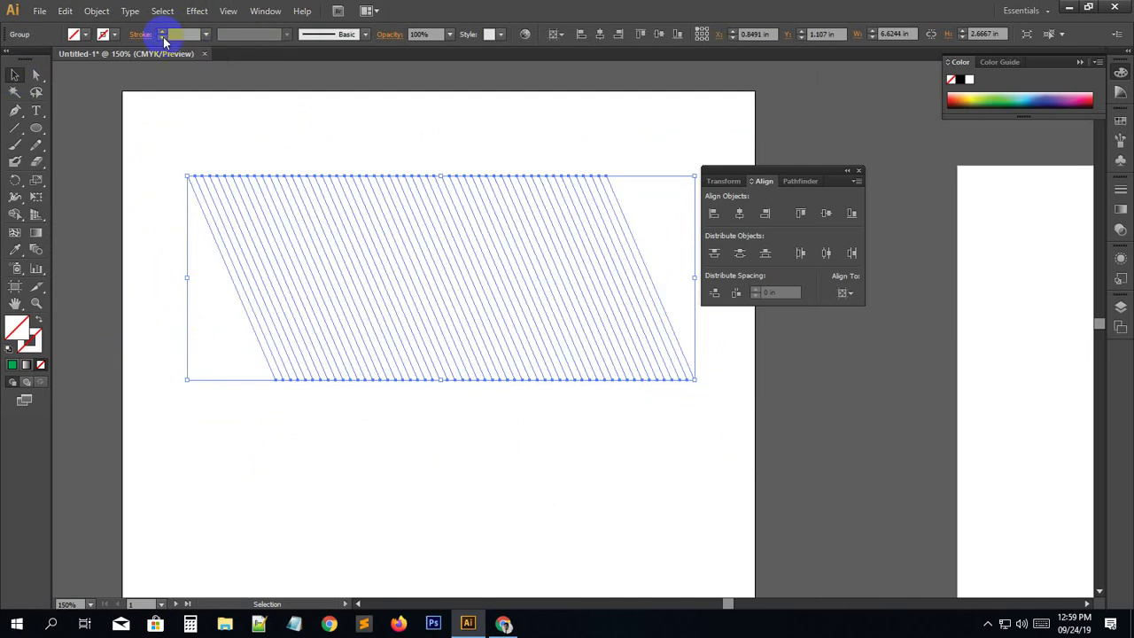
{"action": "left_click", "coordinate": [163, 34]}
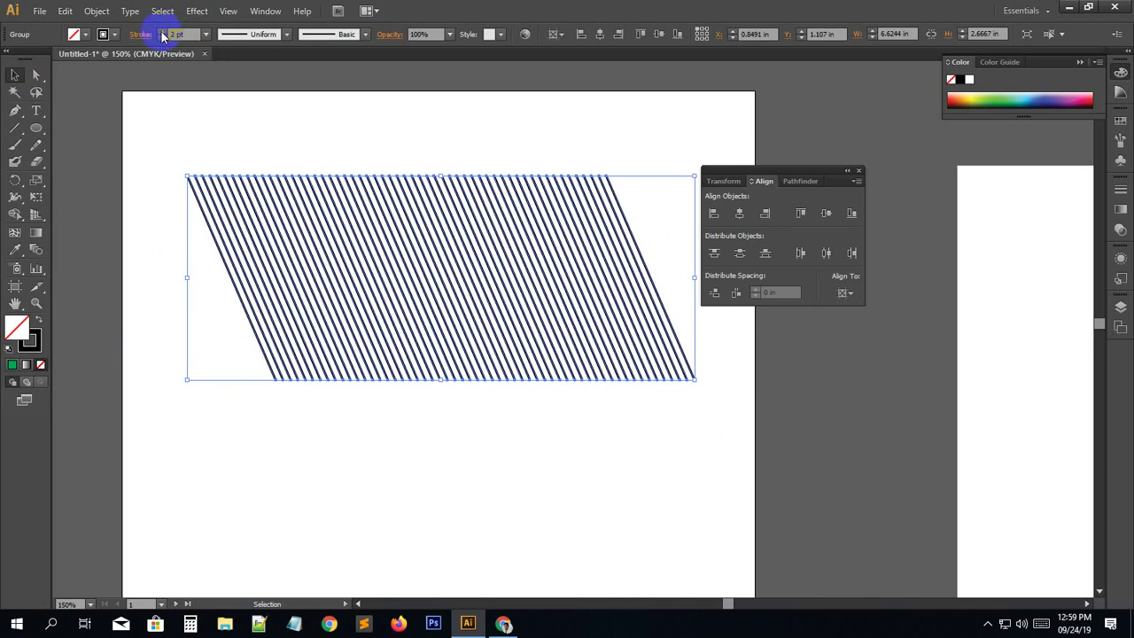
{"action": "left_click", "coordinate": [163, 37]}
{"action": "left_click", "coordinate": [223, 117]}
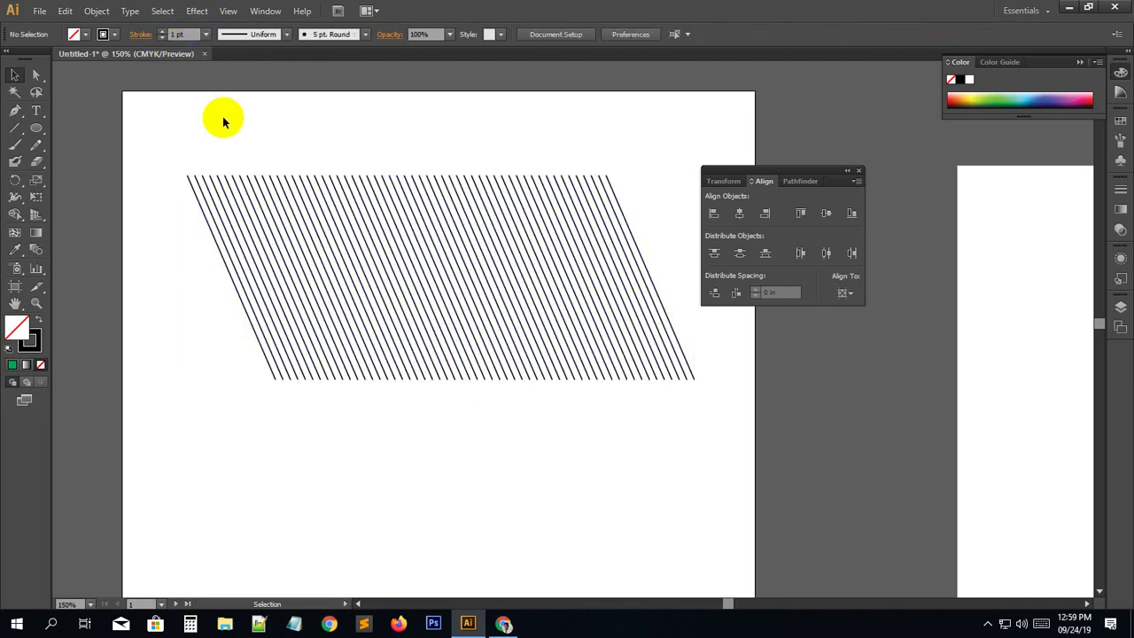
{"action": "left_click", "coordinate": [395, 211]}
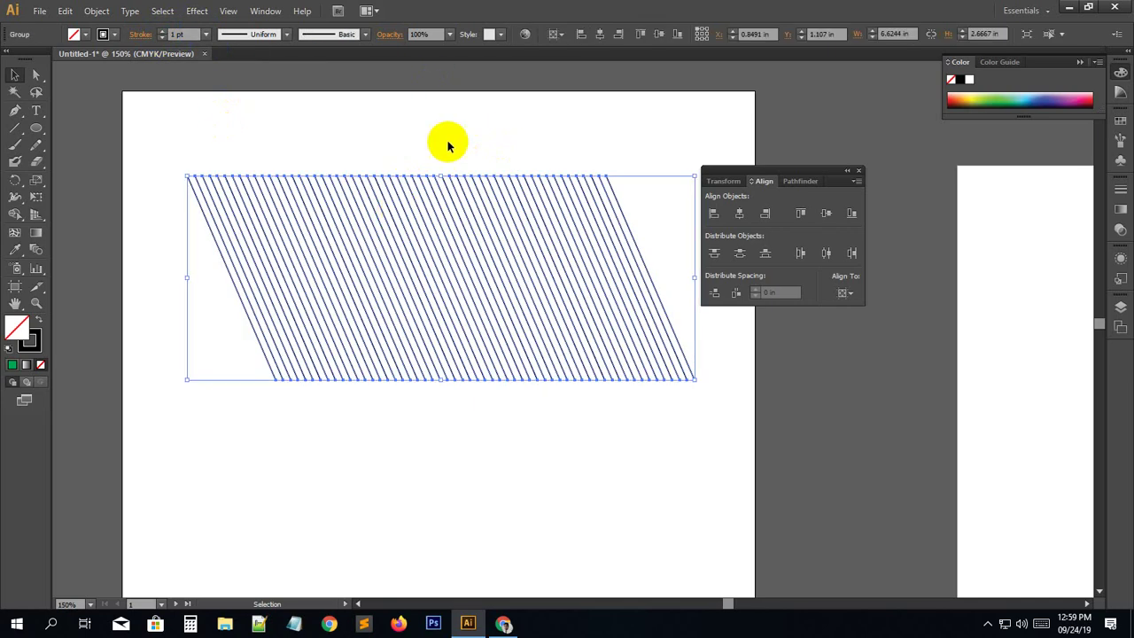
{"action": "left_click", "coordinate": [464, 98]}
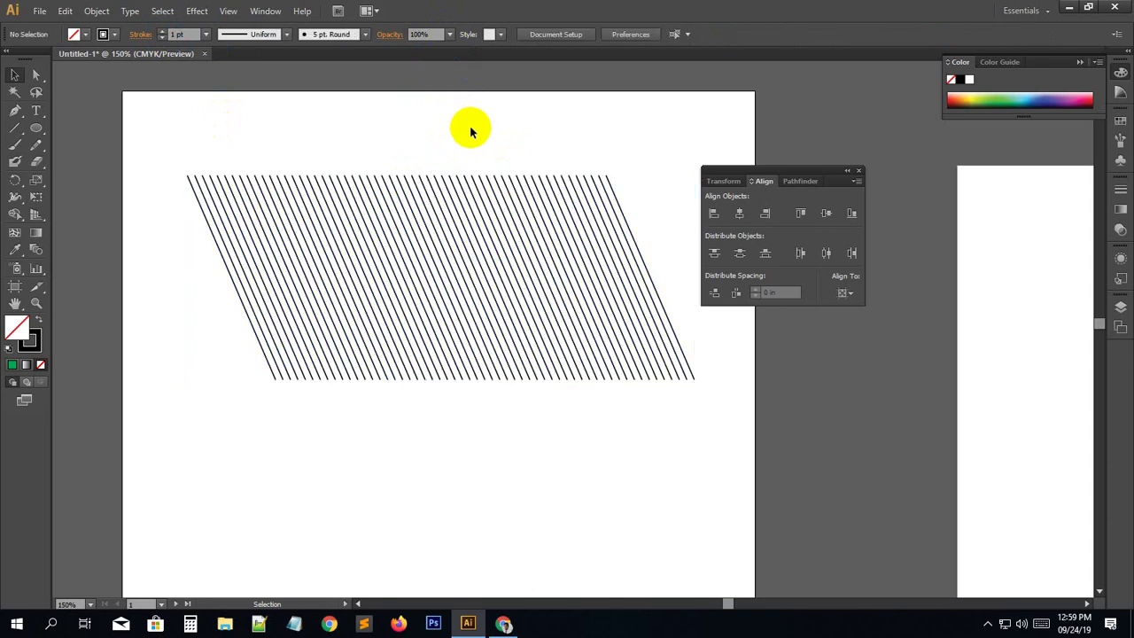
Lower the diagonal line group's opacity to 60%, reduce it further to 30%, and leave the group deselected.
{"action": "key", "text": "ctrl+plus"}
{"action": "key", "text": "ctrl+plus"}
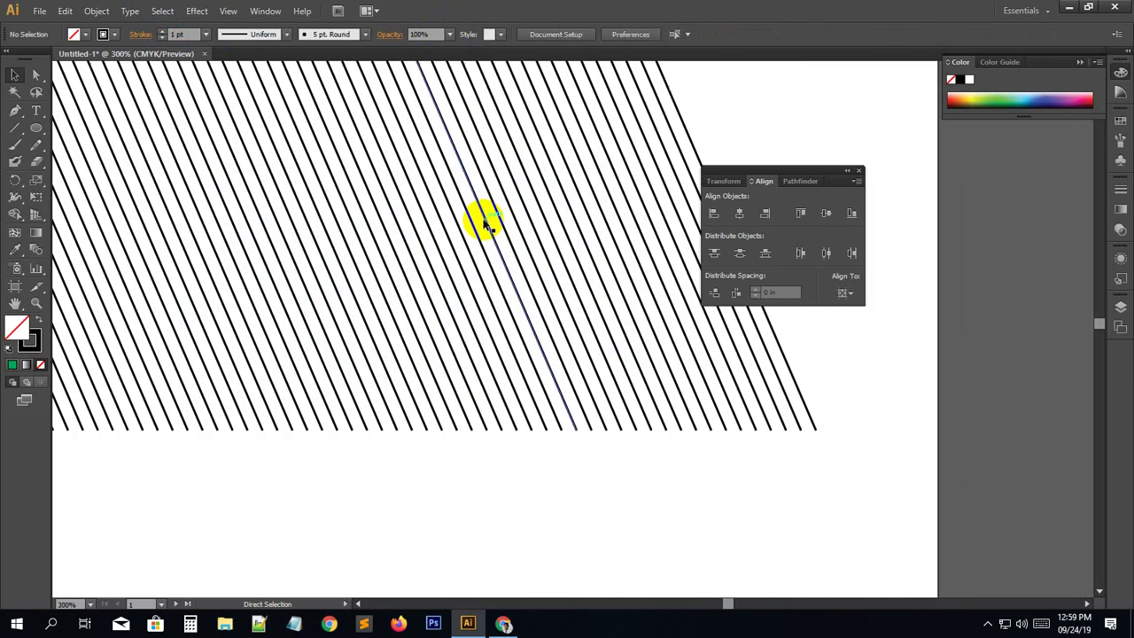
{"action": "left_click_drag", "start_coordinate": [291, 185], "coordinate": [522, 367]}
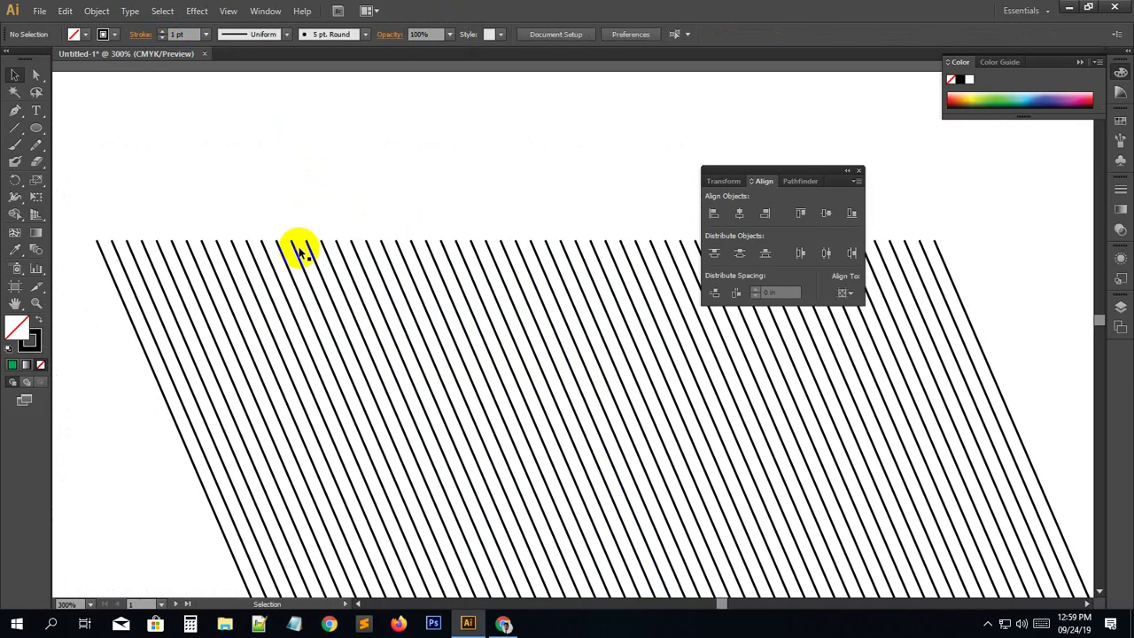
{"action": "left_click", "coordinate": [299, 248]}
{"action": "left_click", "coordinate": [447, 34]}
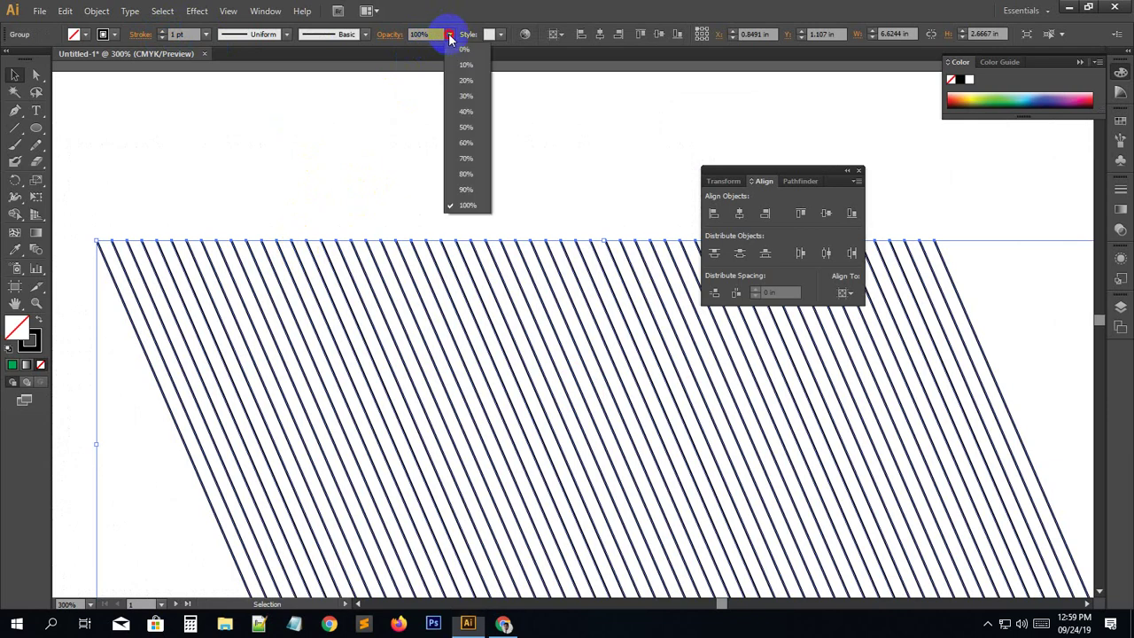
{"action": "left_click", "coordinate": [467, 133]}
{"action": "left_click", "coordinate": [449, 34]}
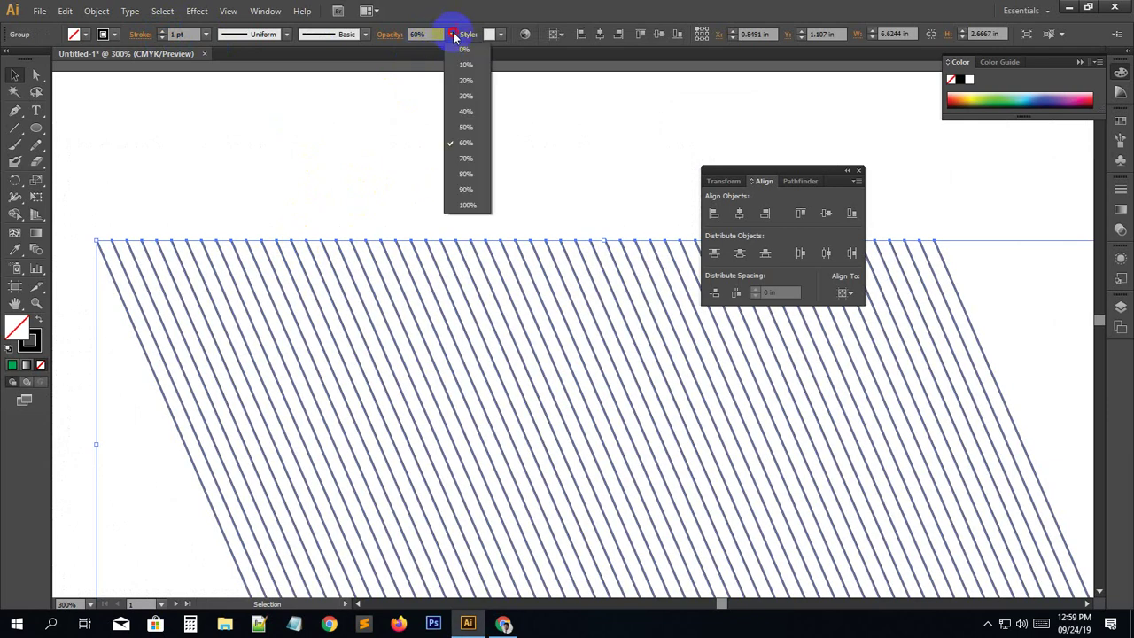
{"action": "left_click", "coordinate": [467, 105]}
{"action": "left_click", "coordinate": [450, 162]}
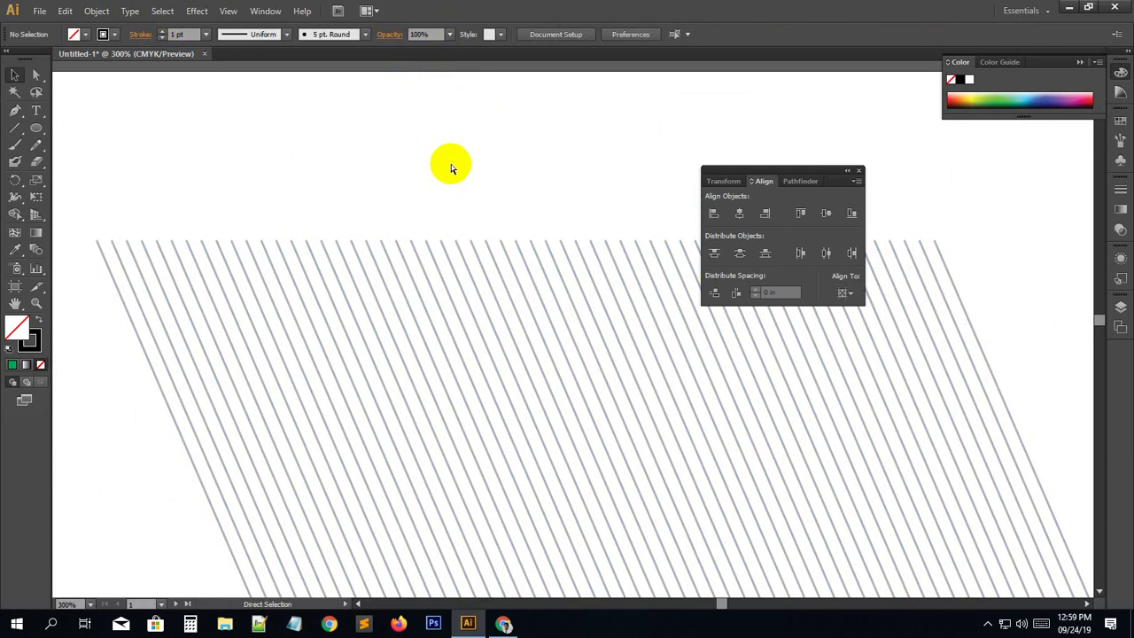
Delete the whole group of diagonal lines from the artboard.
{"action": "key", "text": "ctrl+minus"}
{"action": "key", "text": "ctrl+minus"}
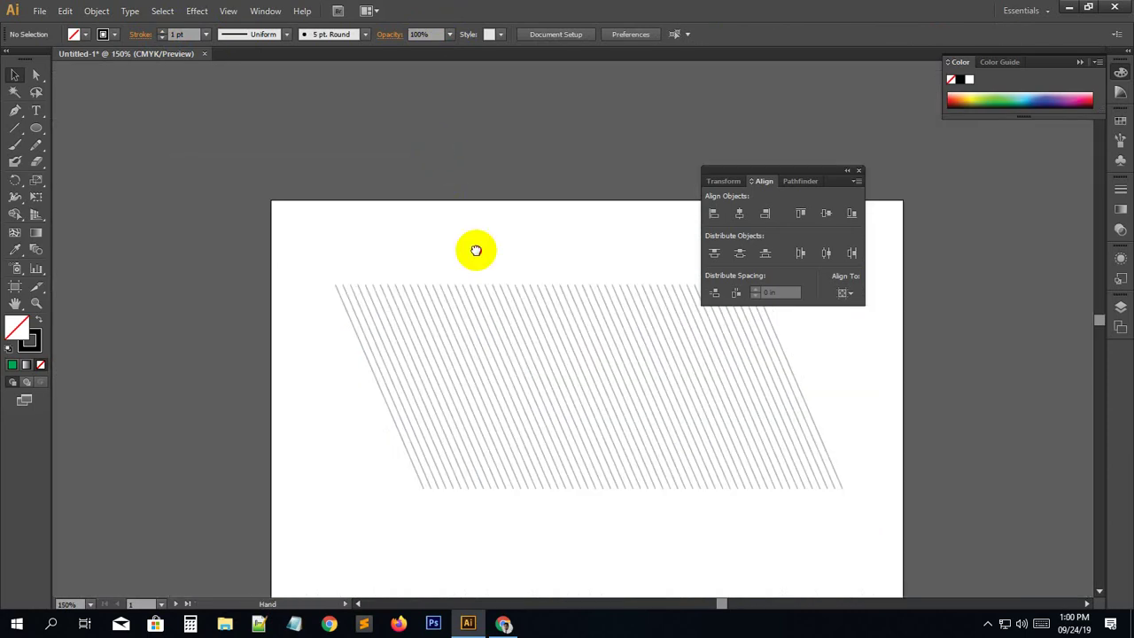
{"action": "left_click_drag", "start_coordinate": [475, 248], "coordinate": [329, 159]}
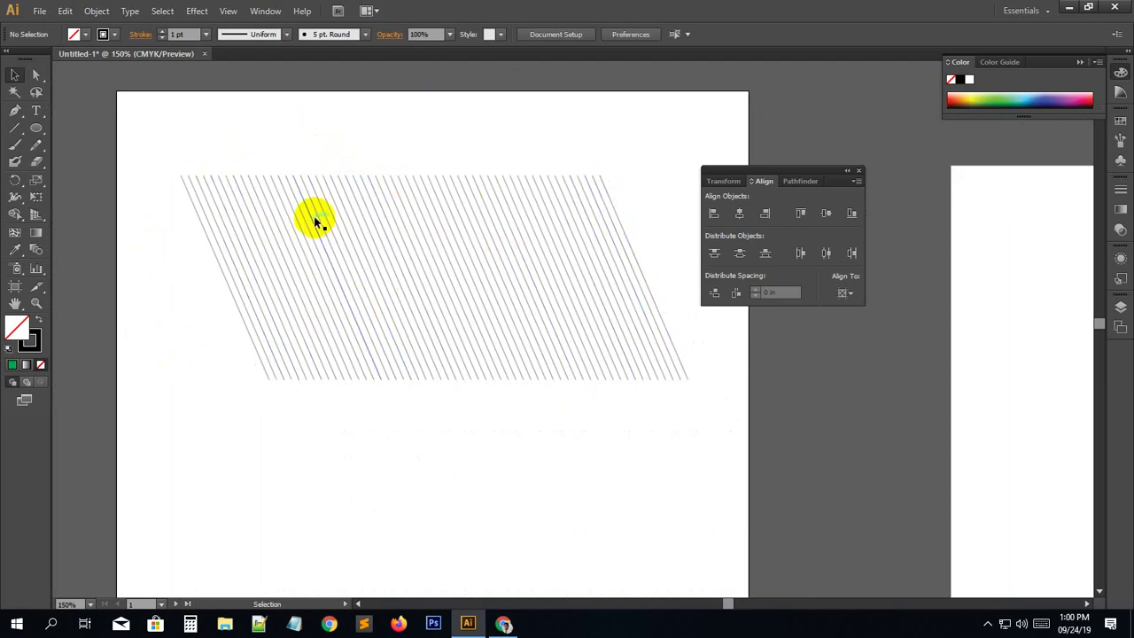
{"action": "left_click", "coordinate": [318, 323]}
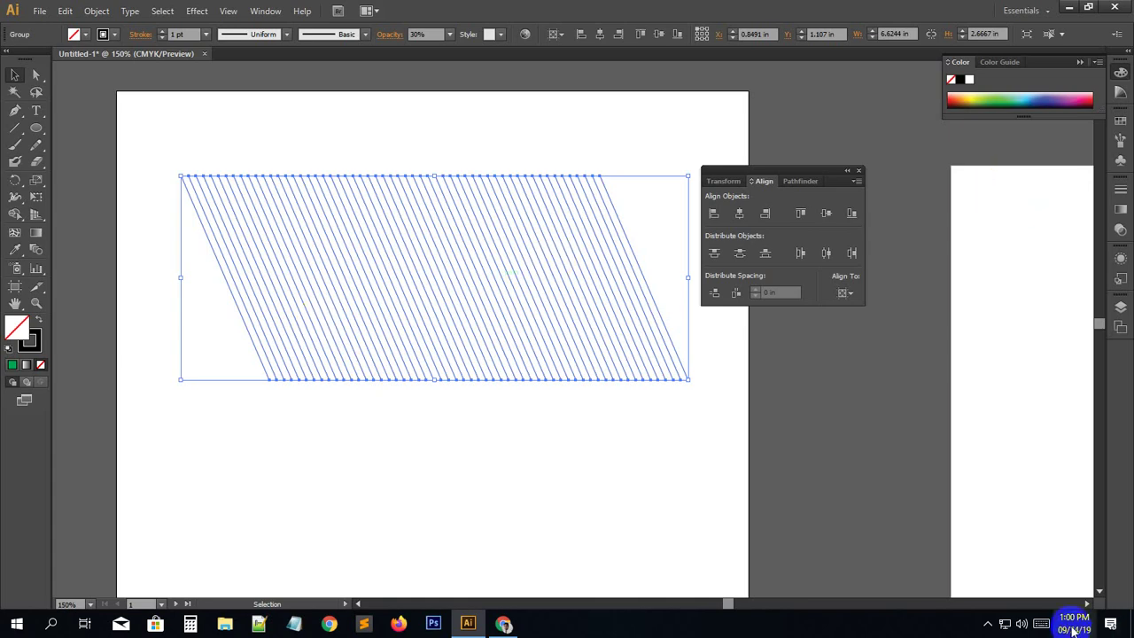
{"action": "left_click", "coordinate": [351, 417]}
{"action": "left_click", "coordinate": [367, 332]}
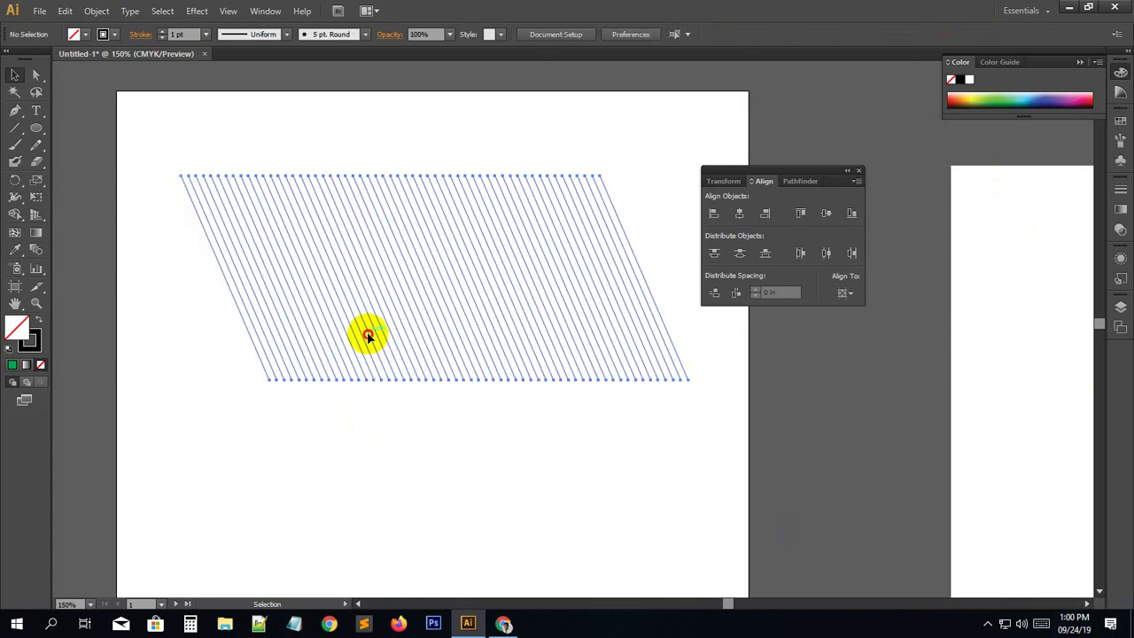
{"action": "key", "text": "Delete"}
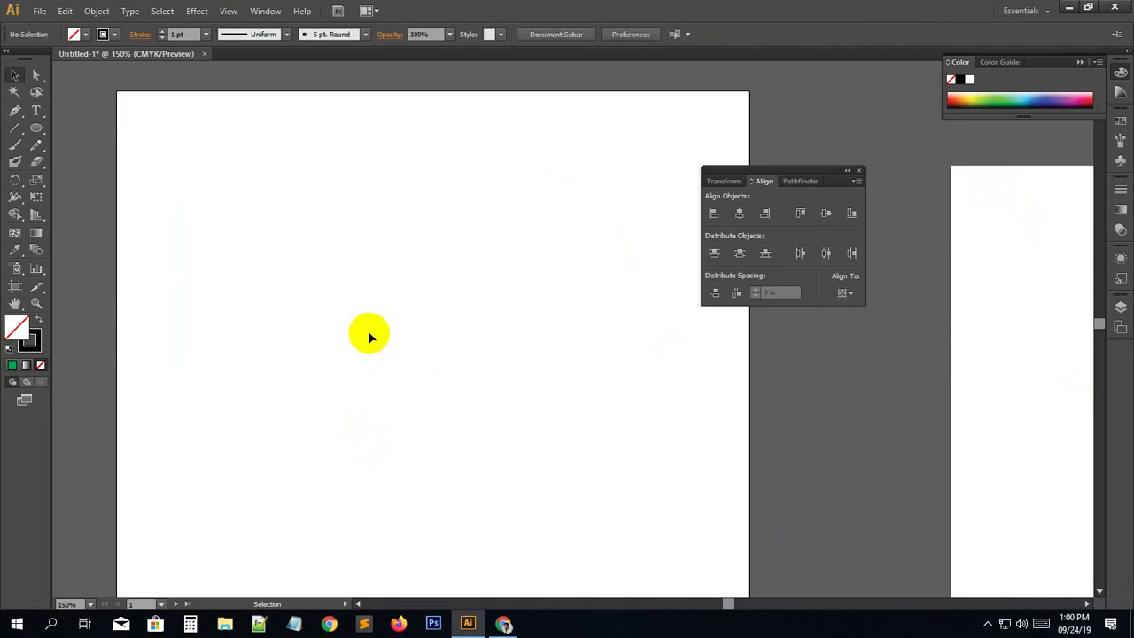
Switch to Chrome to view the Colour Spray Institute YouTube channel, and return to Illustrator with the Direct Selection tool active.
{"action": "left_click", "coordinate": [503, 623]}
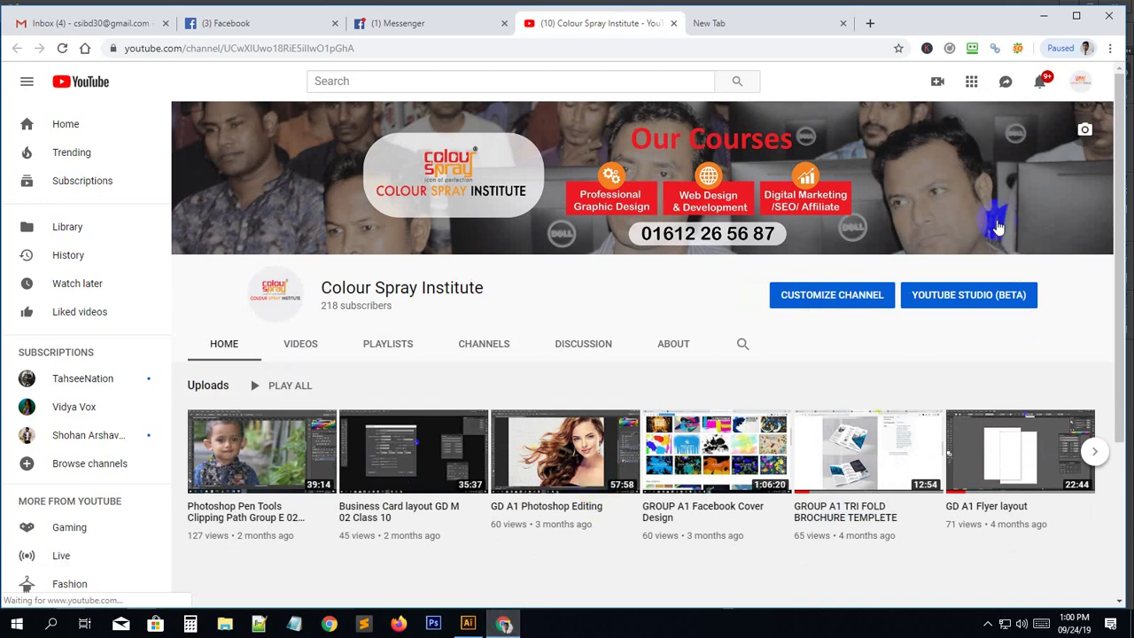
{"action": "left_click", "coordinate": [1043, 16]}
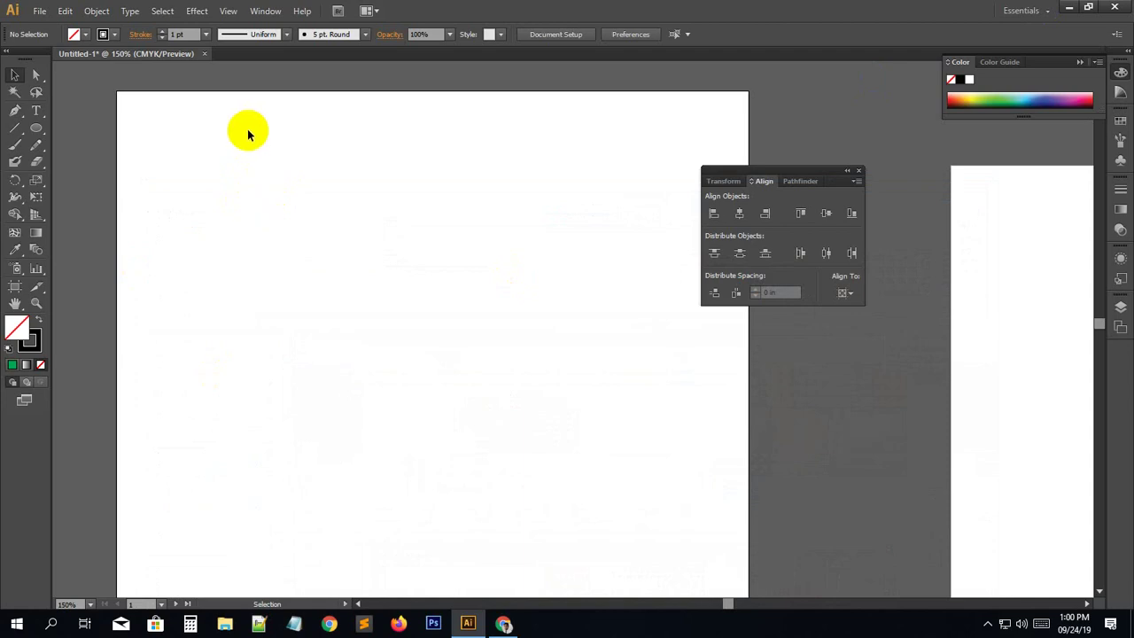
{"action": "left_click", "coordinate": [503, 623]}
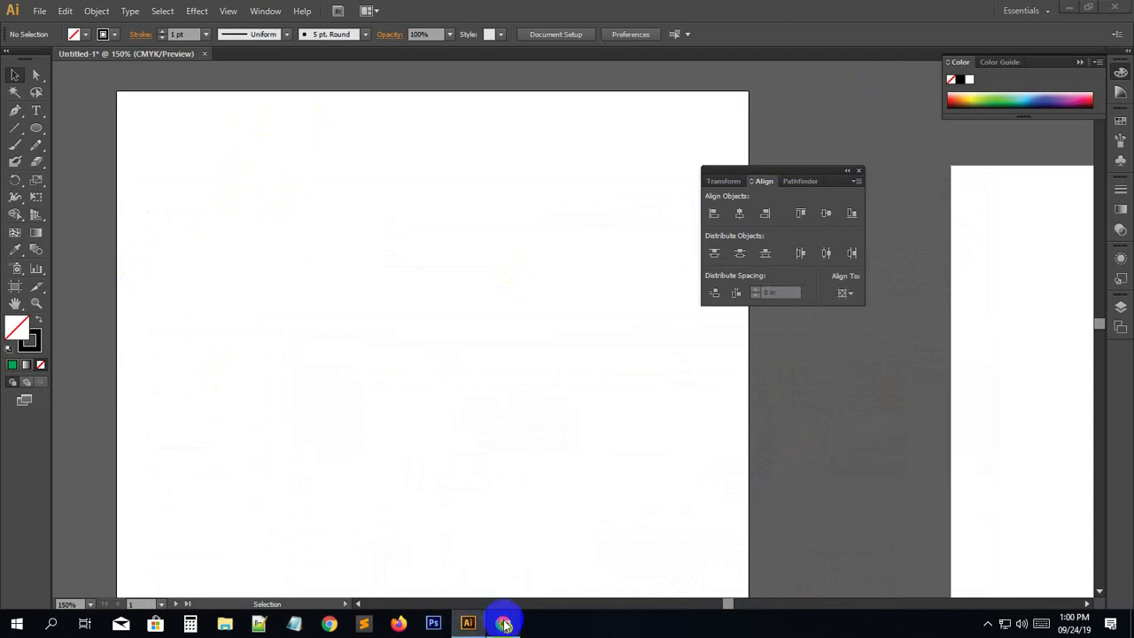
{"action": "left_click", "coordinate": [503, 623]}
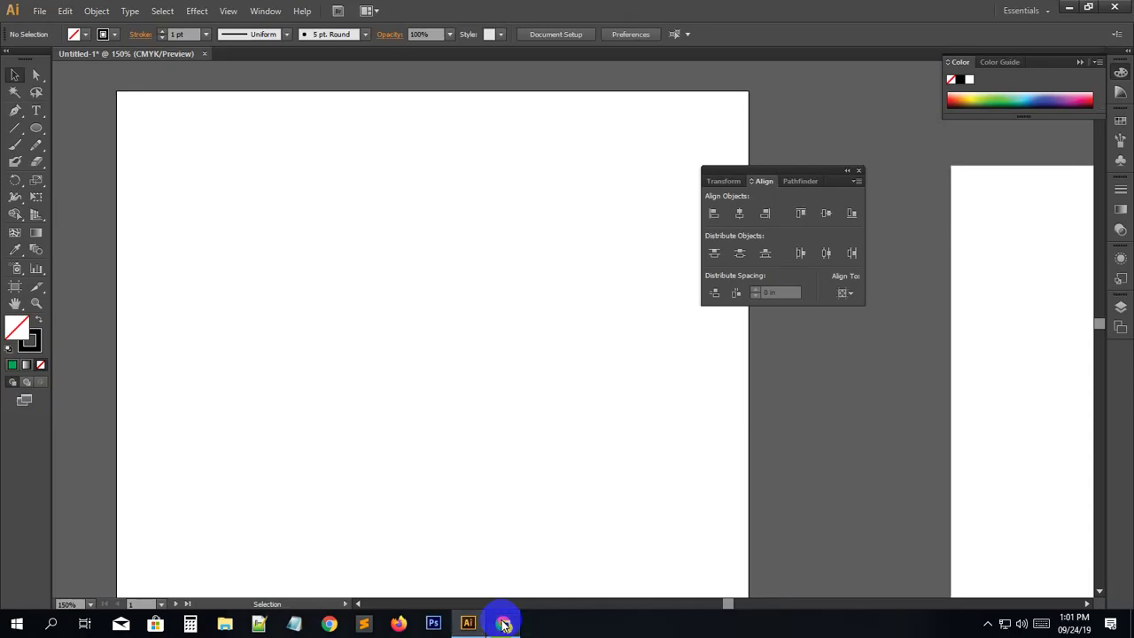
{"action": "key", "text": "a"}
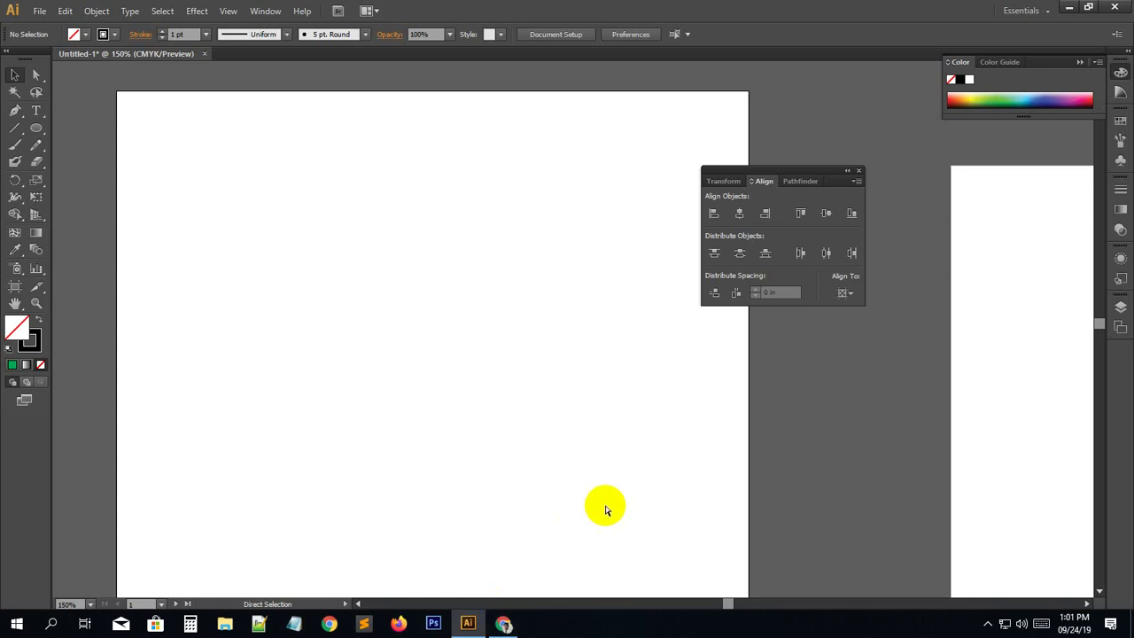